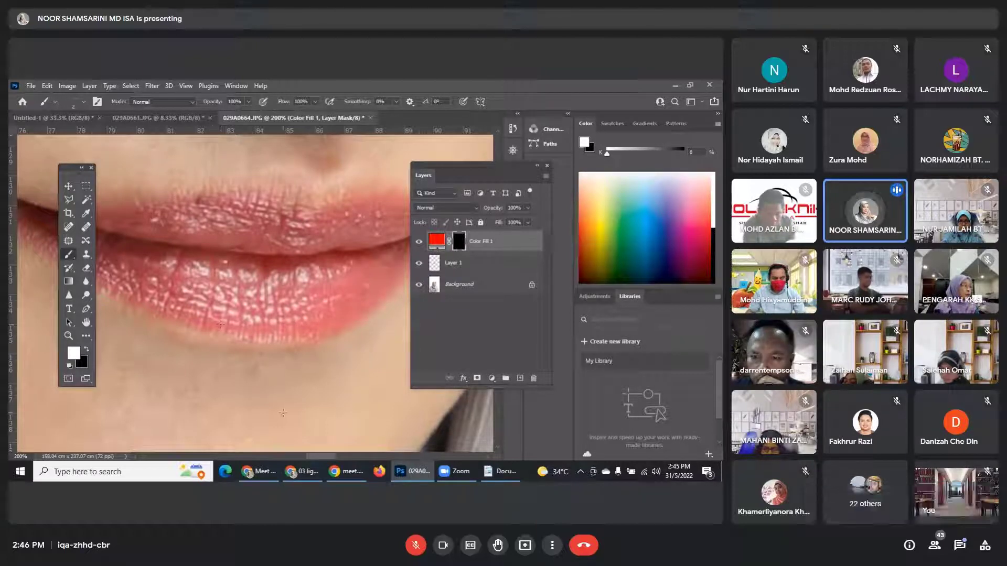
Switch to the Google Meet call, turn the camera on briefly, mute the microphone and turn the camera off again.
mouse_move(268, 477)
click(315, 441)
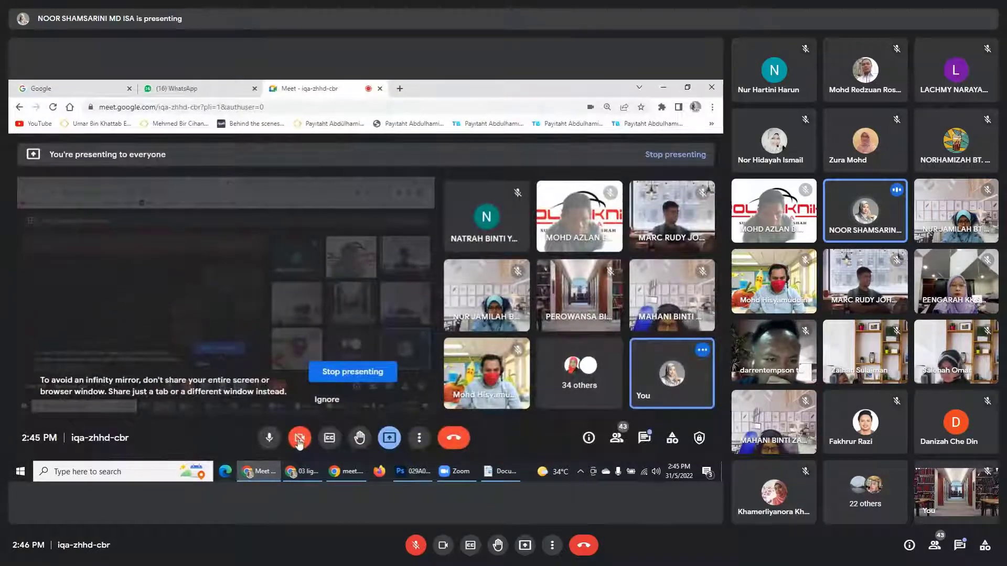
click(299, 441)
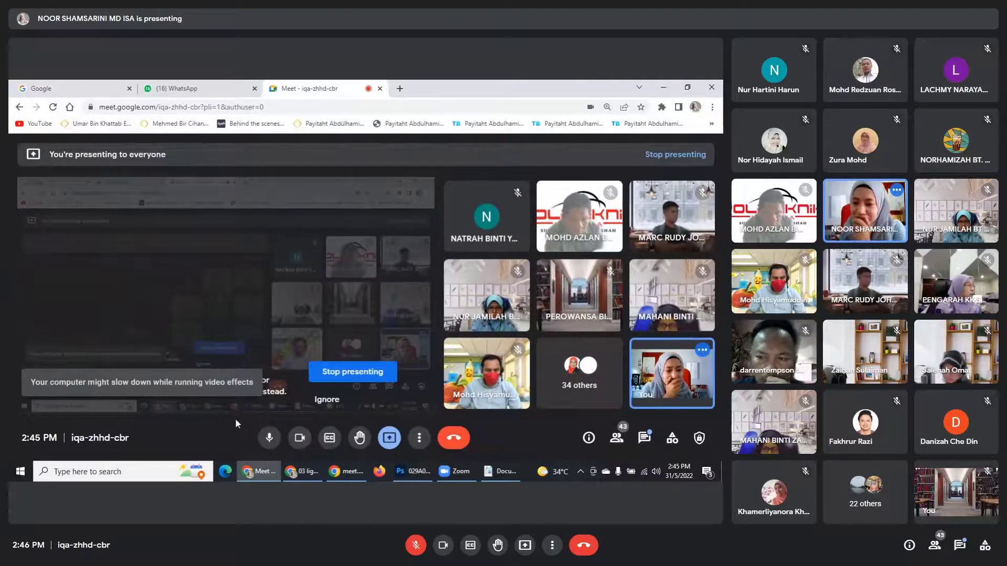
click(277, 445)
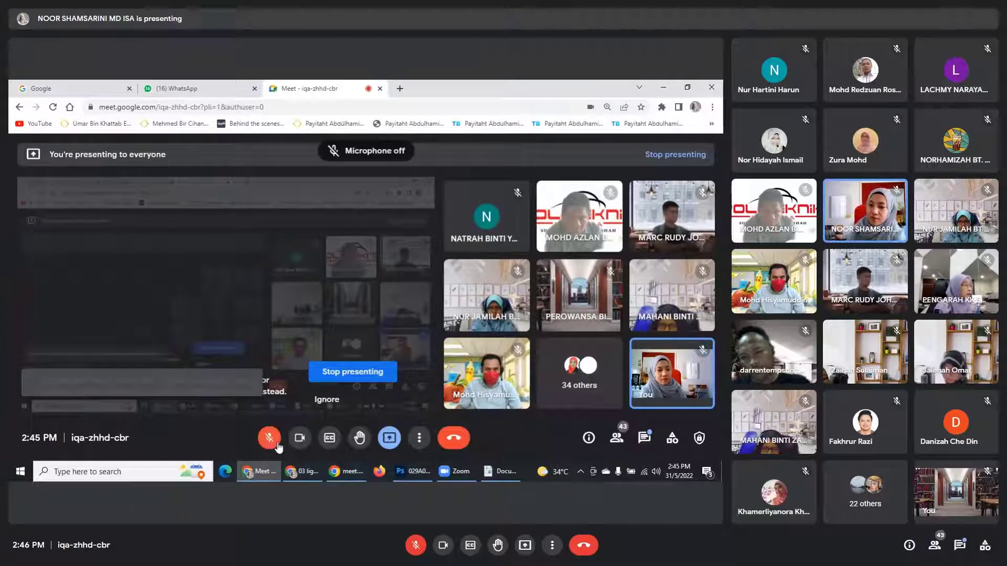
click(304, 449)
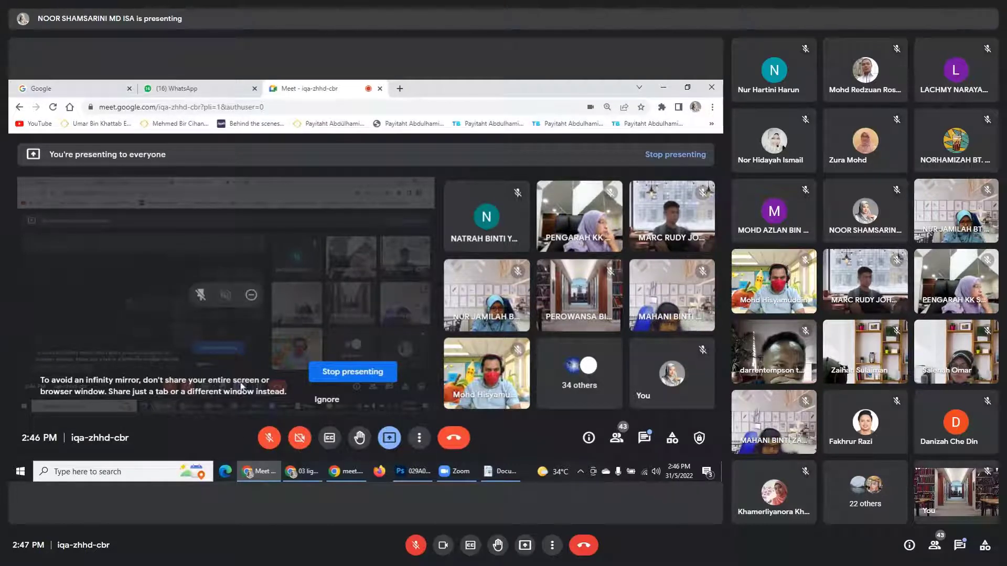
Unmute the microphone in the call, leave the camera off and return to the lips photo in Photoshop.
click(297, 442)
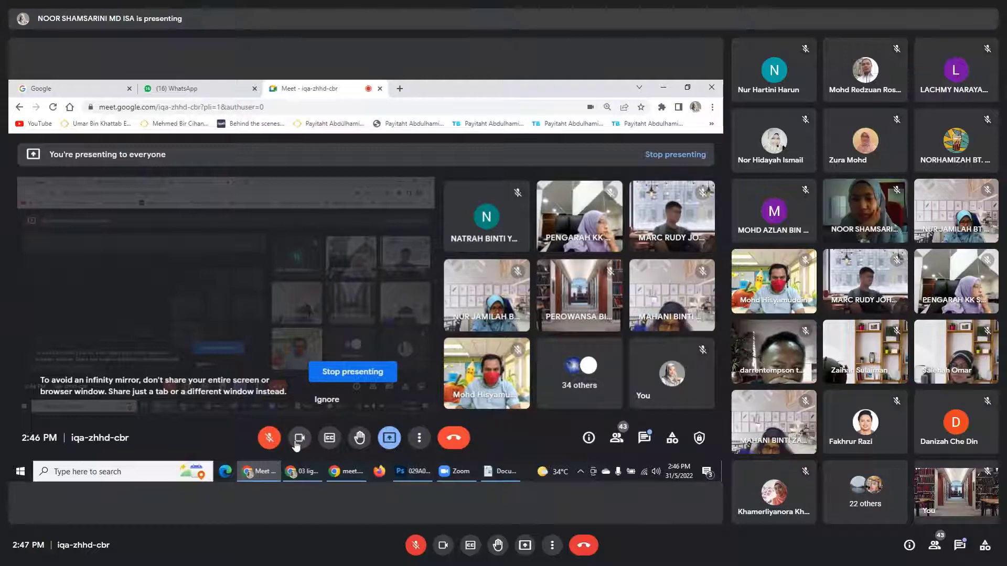
click(276, 441)
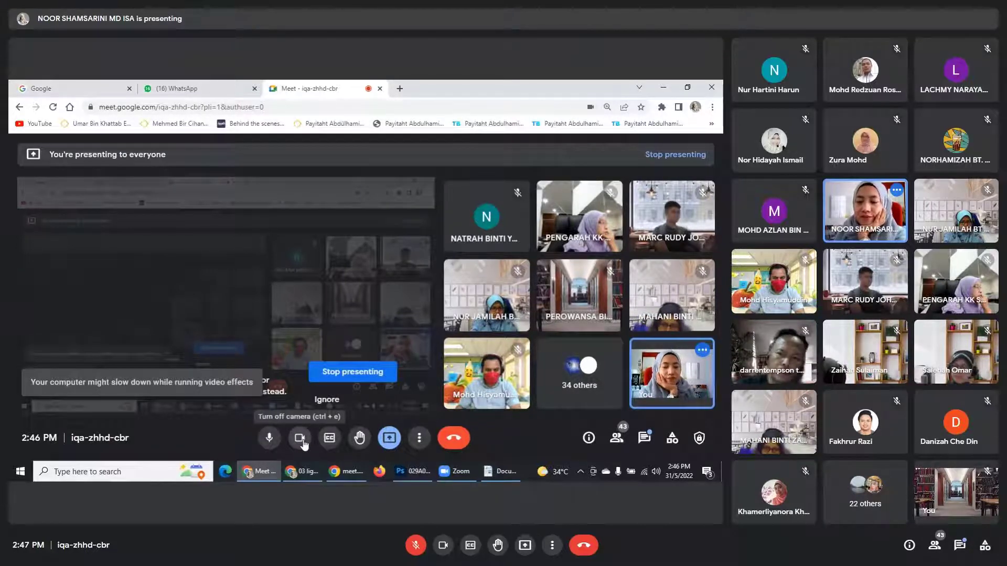
click(300, 440)
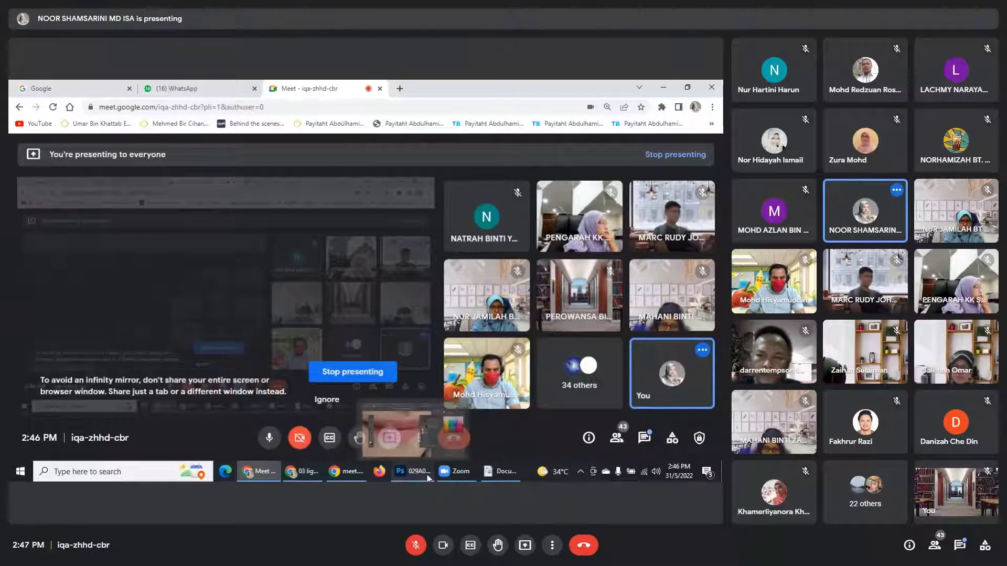
click(413, 471)
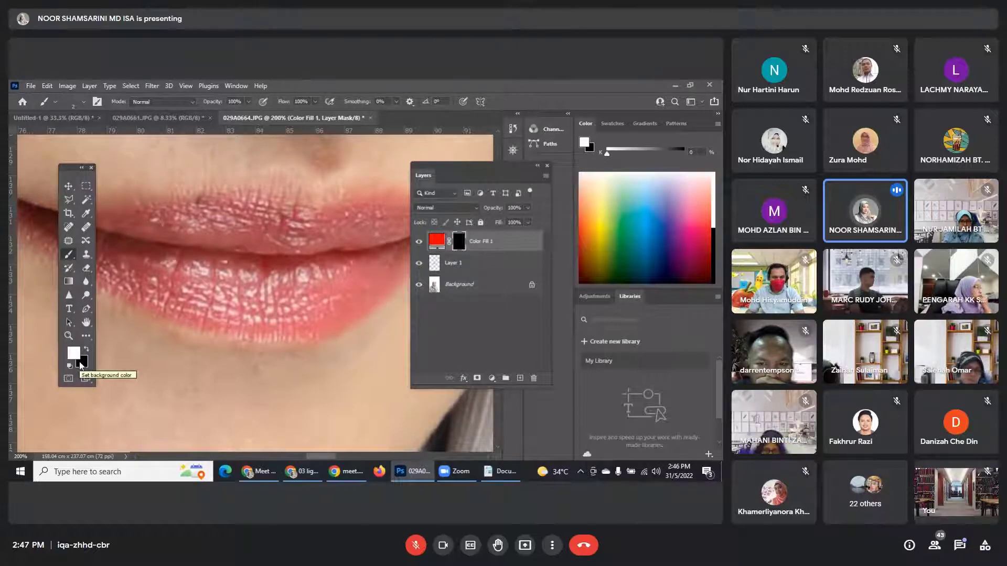
Keep white as the foreground colour for the Color Fill 1 mask and enlarge the brush to 40 px.
key(x)
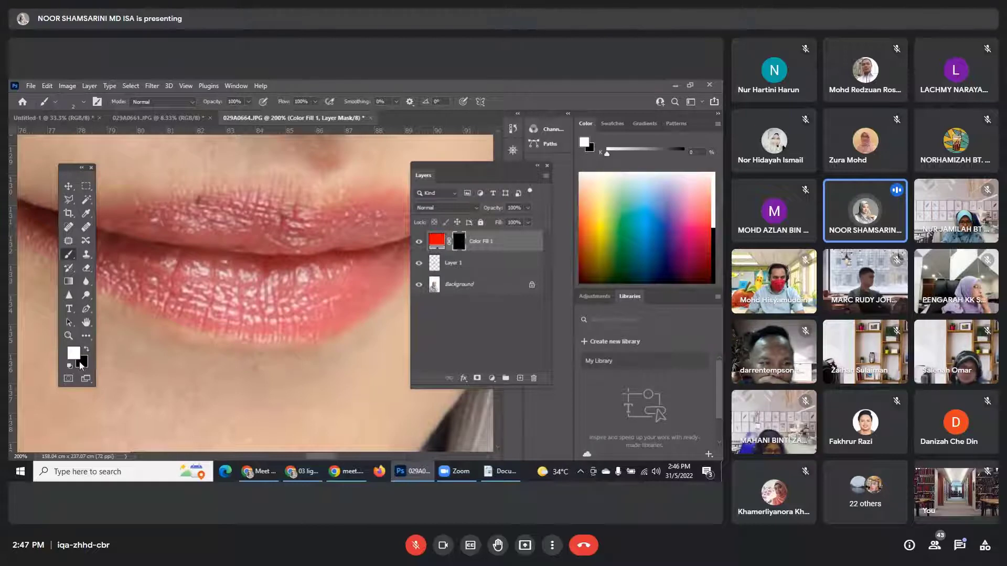
key(x)
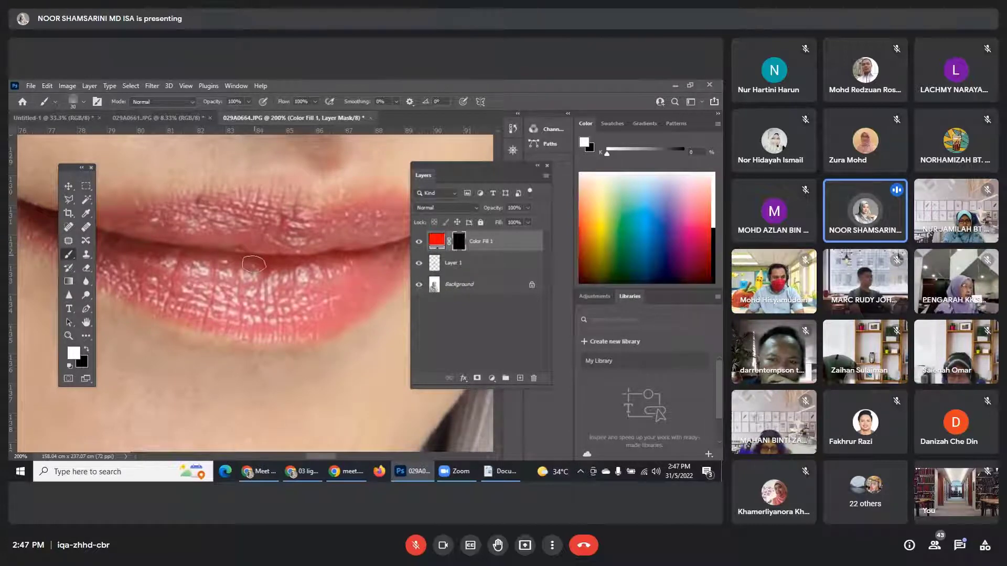
key(bracketright)
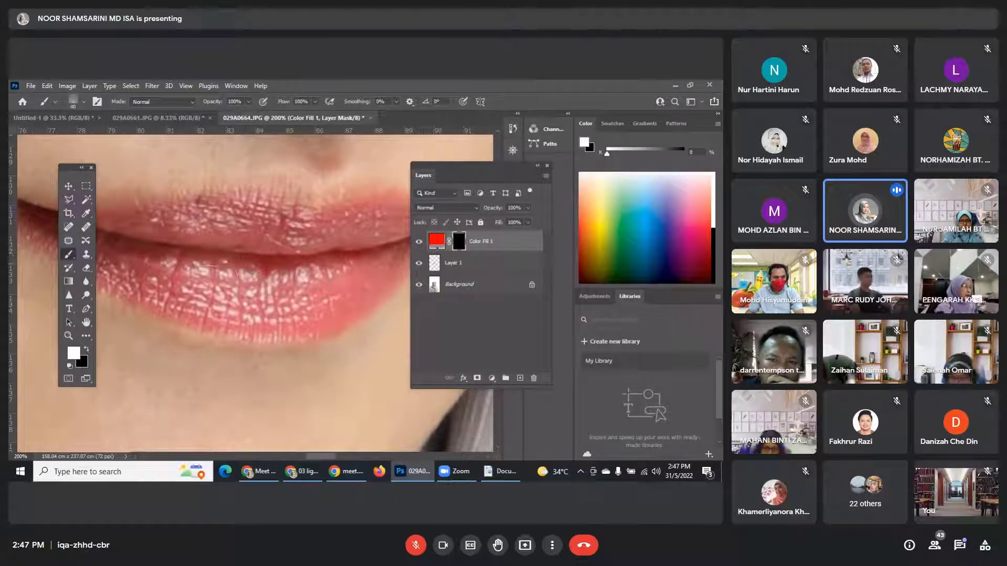
click(56, 101)
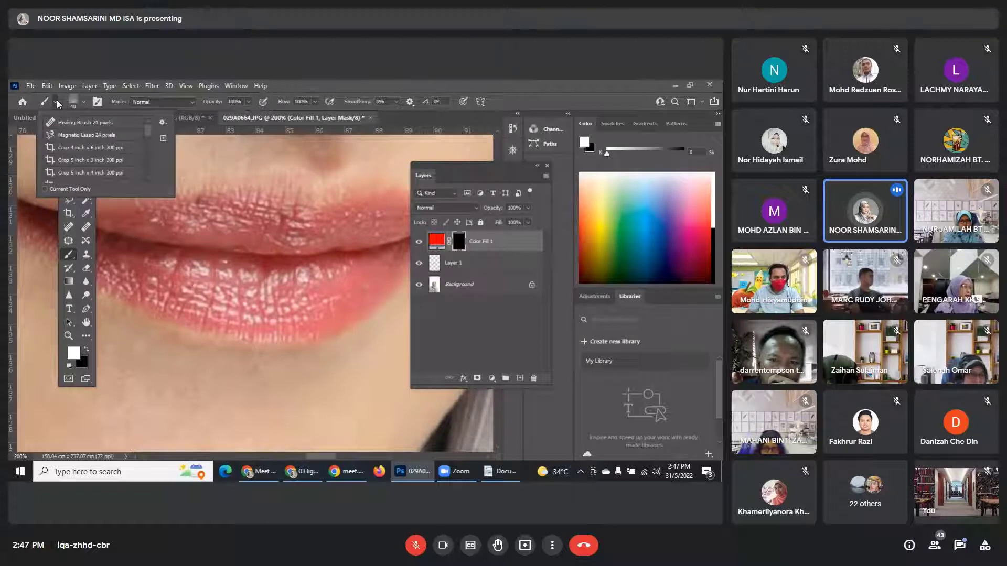
click(55, 100)
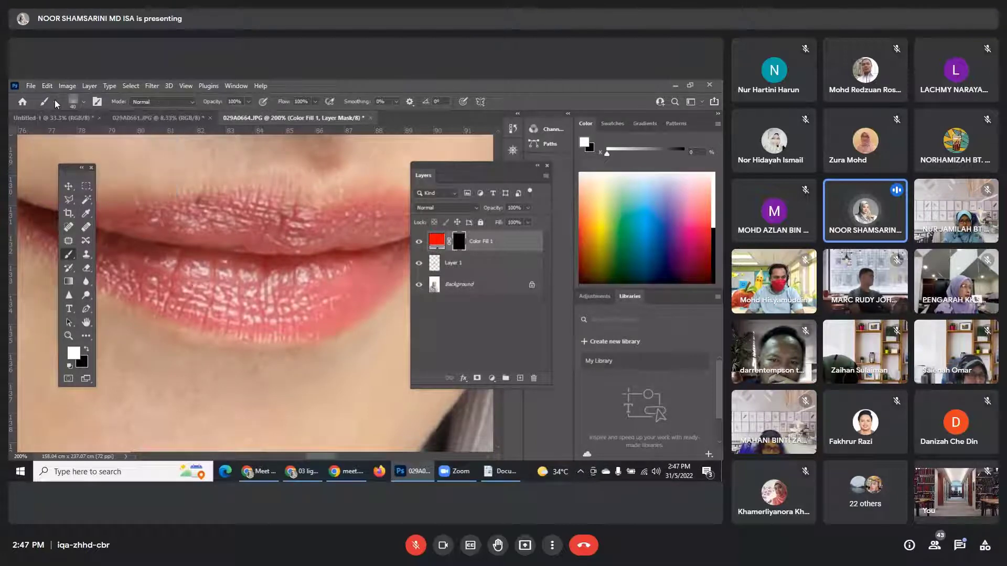
Look through the brush presets from the start of the list and try several recently used brushes.
click(83, 103)
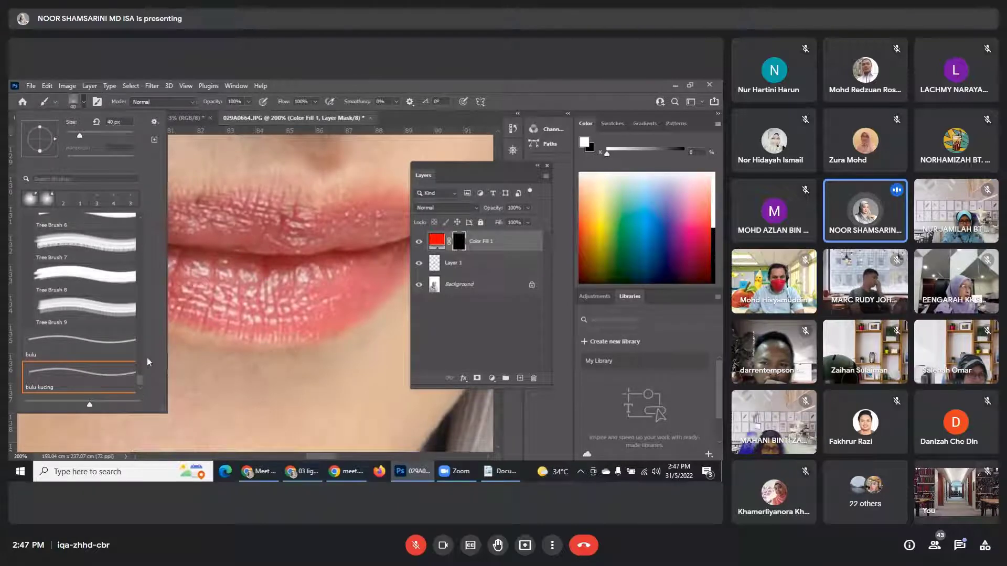
click(85, 99)
click(85, 100)
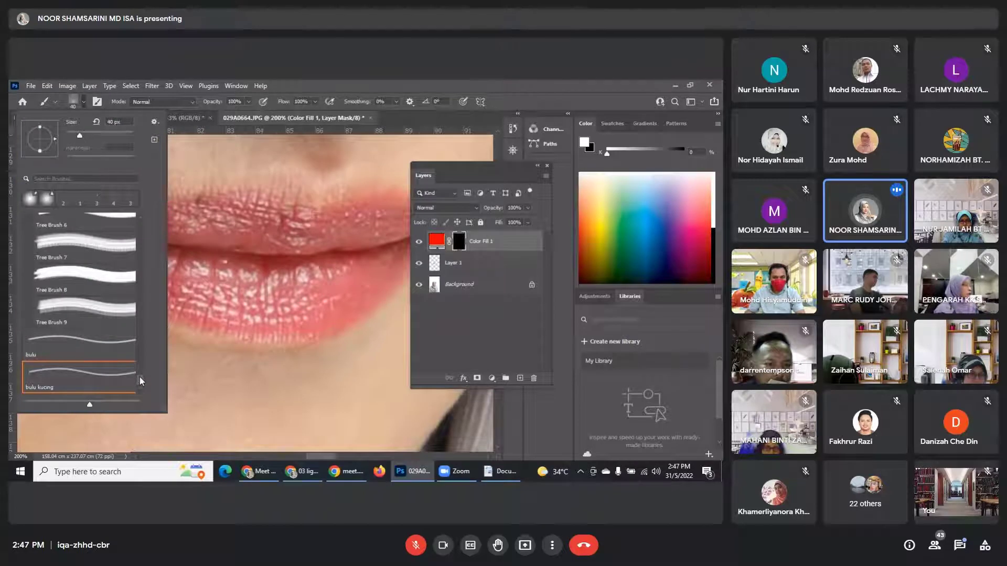
mouse_move(140, 377)
mouse_down()
mouse_move(142, 215)
mouse_move(140, 257)
mouse_move(152, 215)
mouse_up()
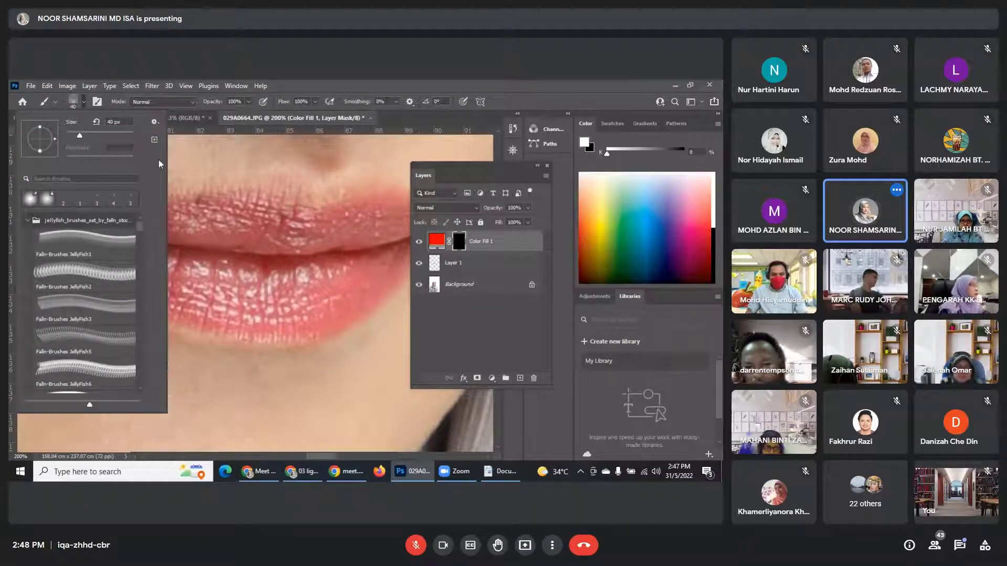
click(63, 200)
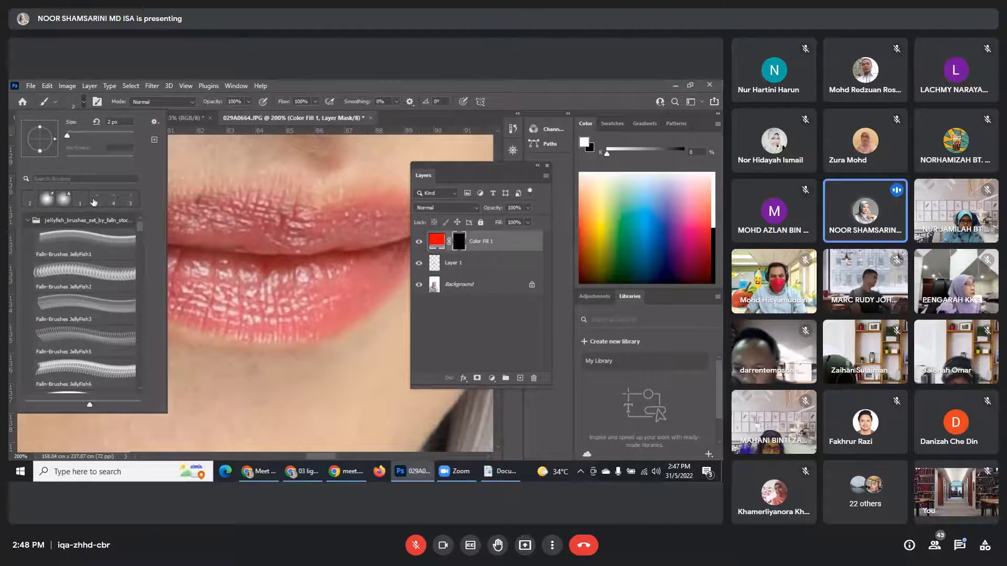
click(95, 200)
click(76, 202)
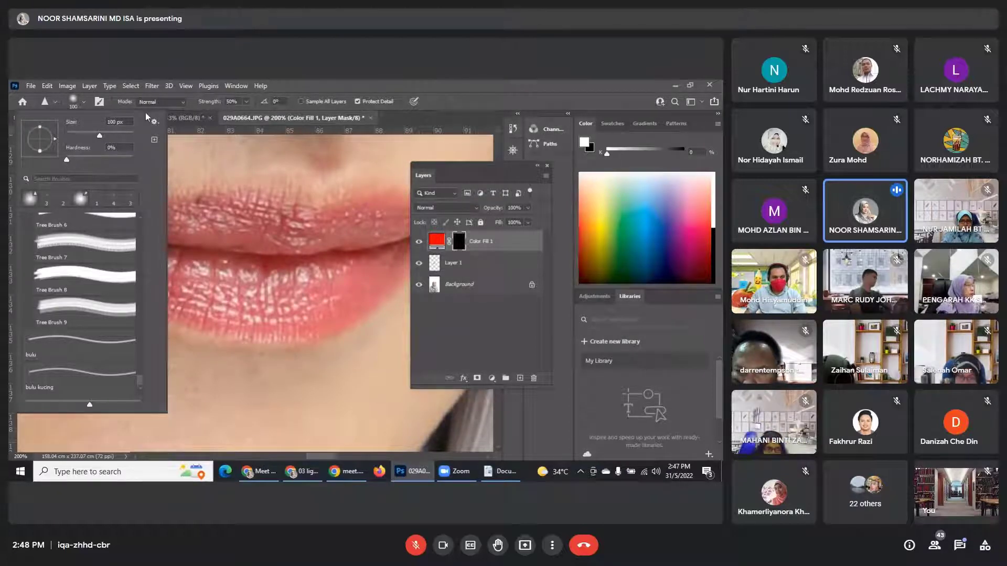
Raise the Sharpen tool's strength to 100%, then switch back to the Brush tool and set its size to 94 px.
click(401, 82)
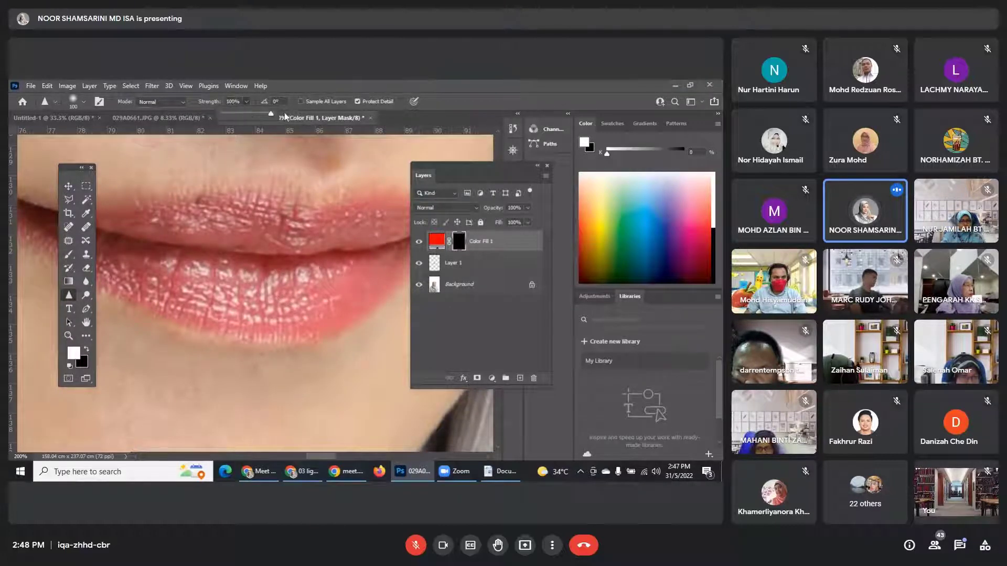
drag(249, 116, 274, 115)
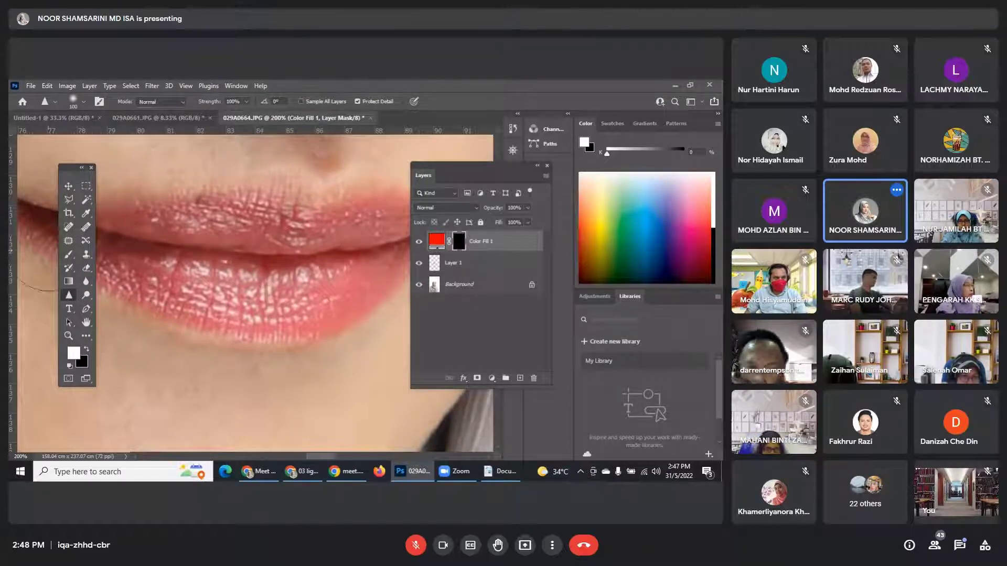
click(69, 255)
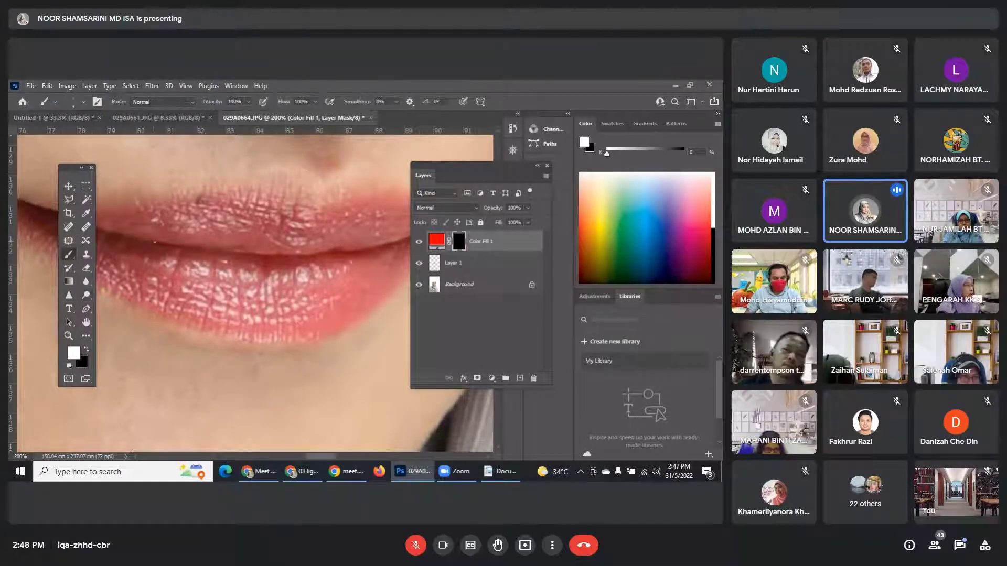
click(83, 101)
mouse_move(69, 137)
mouse_down()
mouse_move(154, 140)
mouse_move(98, 143)
mouse_up()
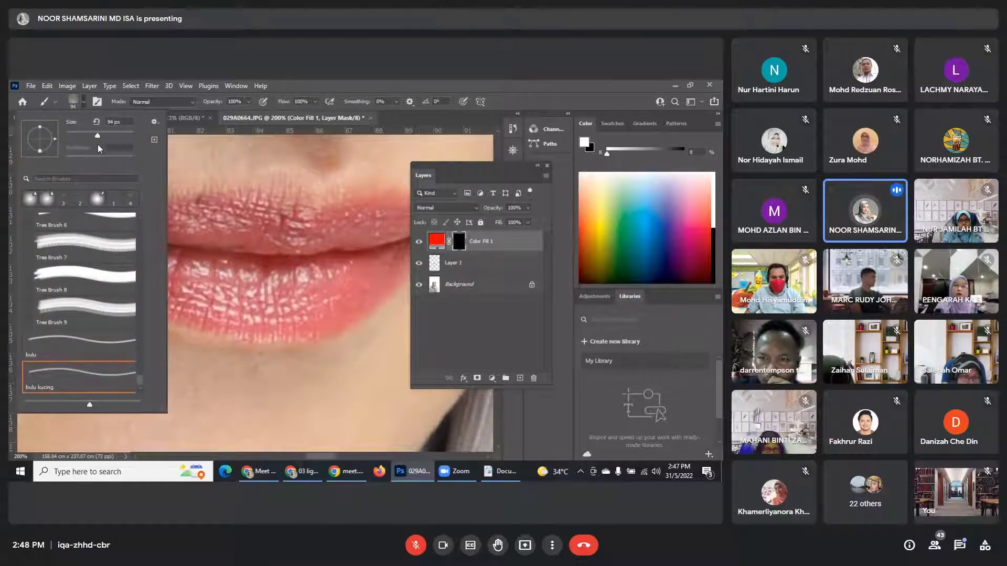
Switch to the Eraser tool and look through the brush preset options and the preset list.
key(e)
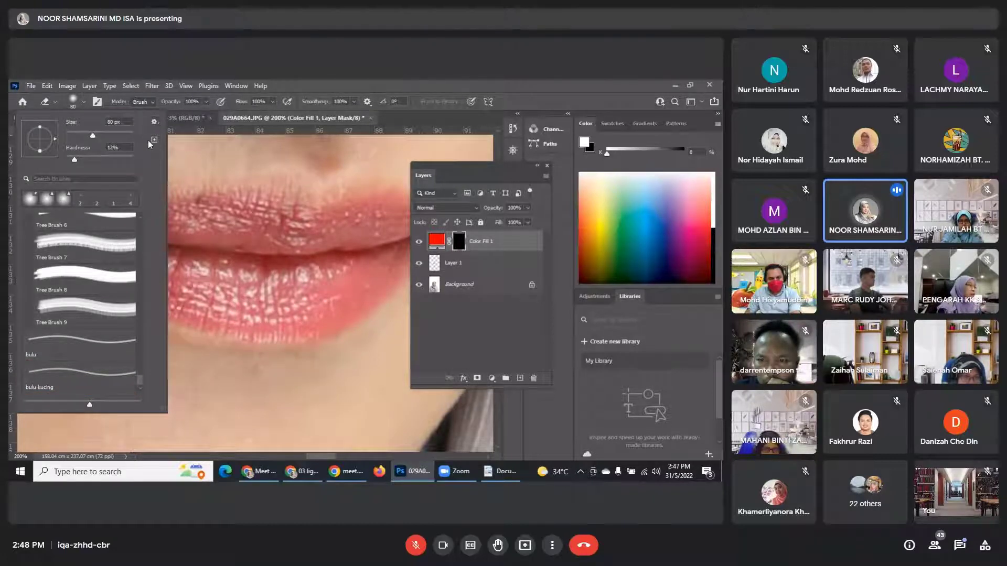
click(154, 123)
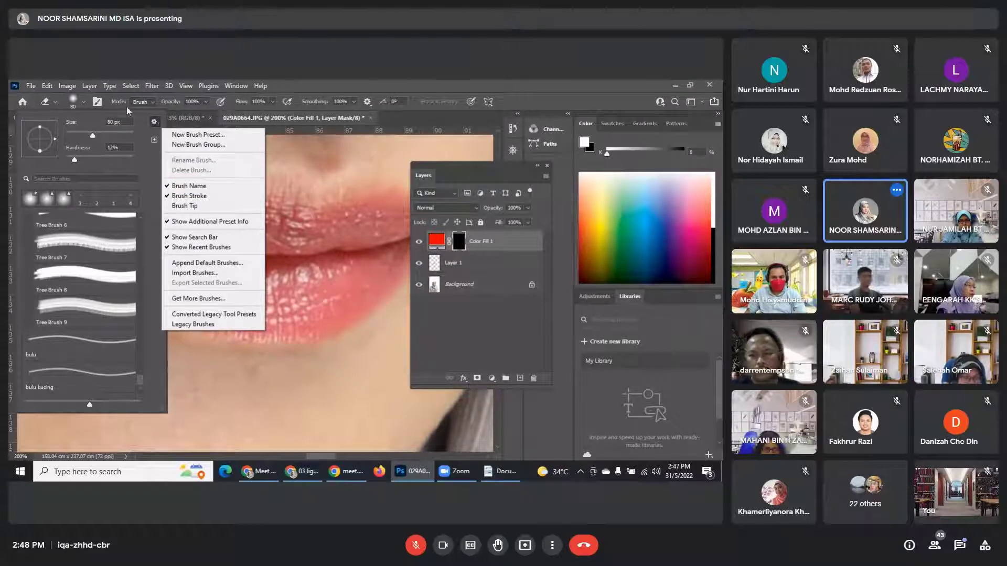
click(73, 101)
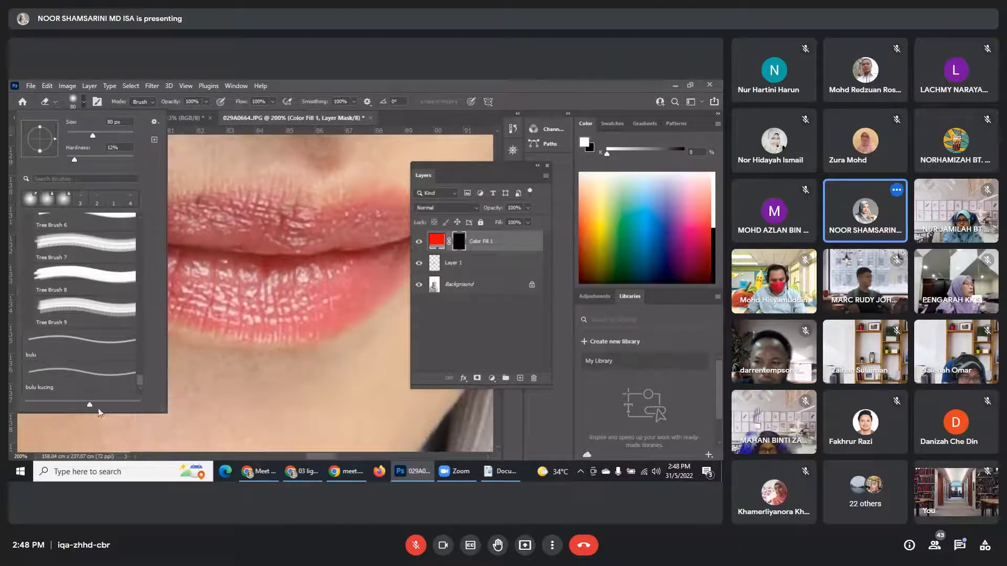
scroll(88, 330, up, 5)
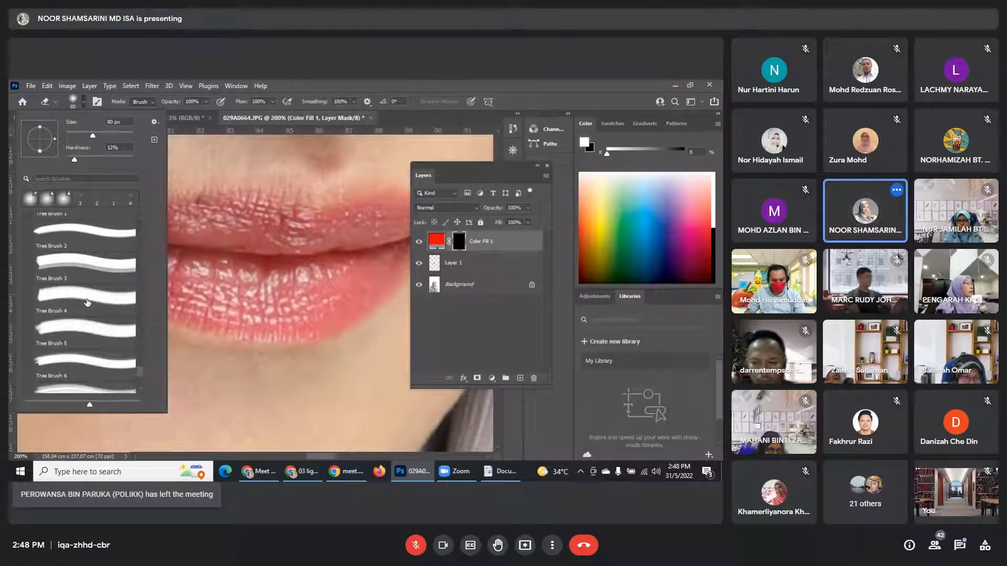
scroll(87, 302, down, 2)
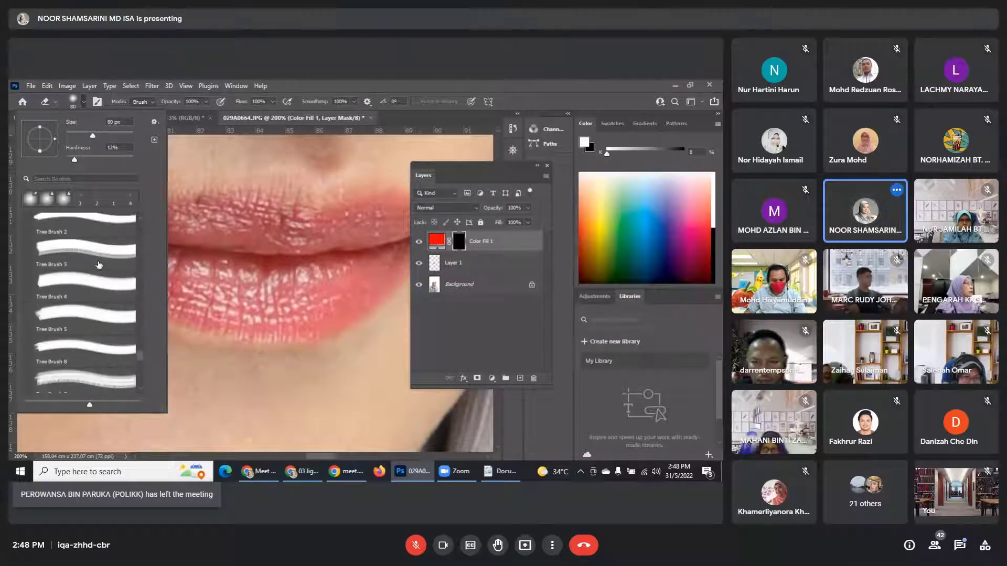
drag(140, 348, 153, 209)
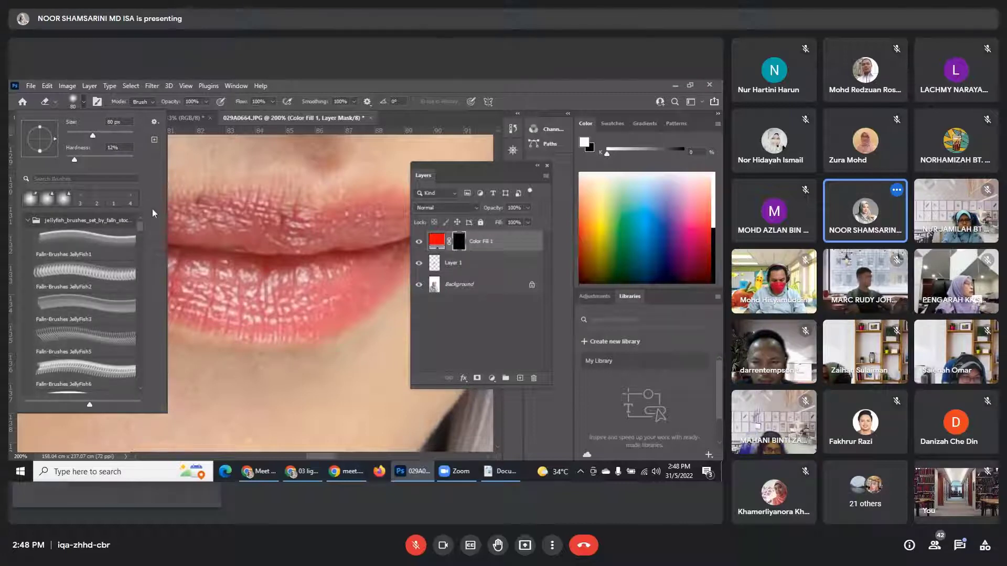
Collapse the jellyfish, tropic_fish and conceptart_tree brush folders in the preset list and check the remaining presets.
click(27, 222)
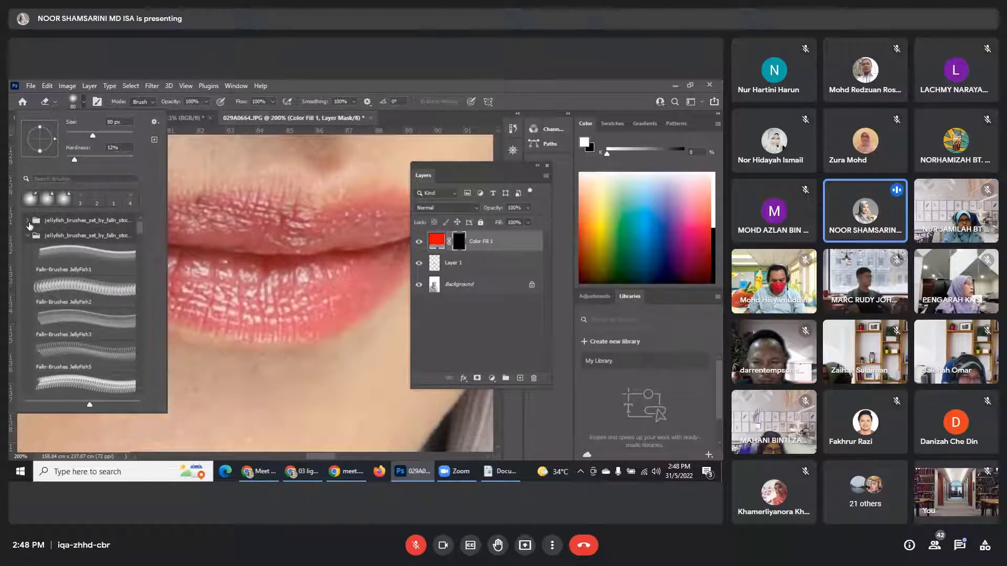
click(28, 237)
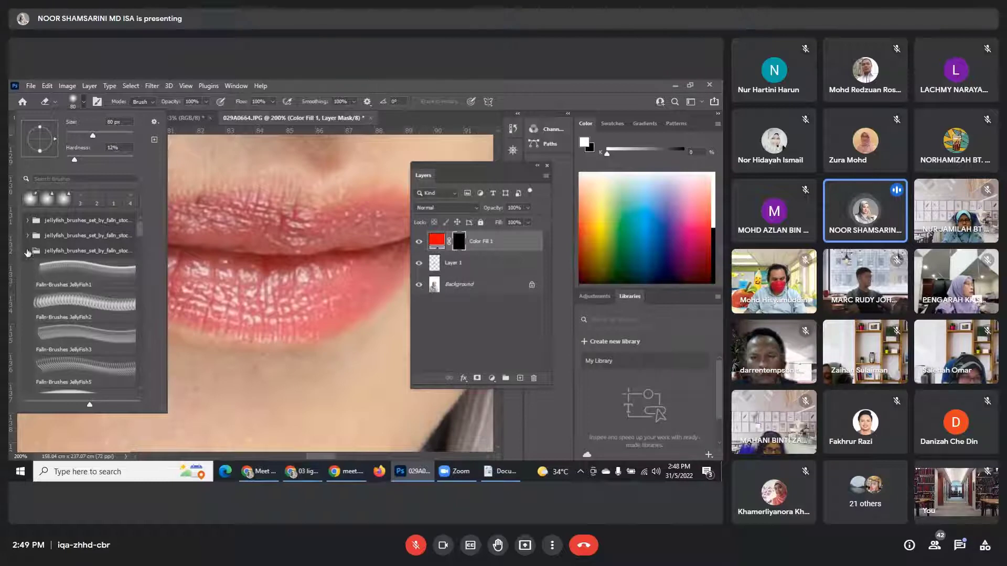
click(28, 252)
click(28, 267)
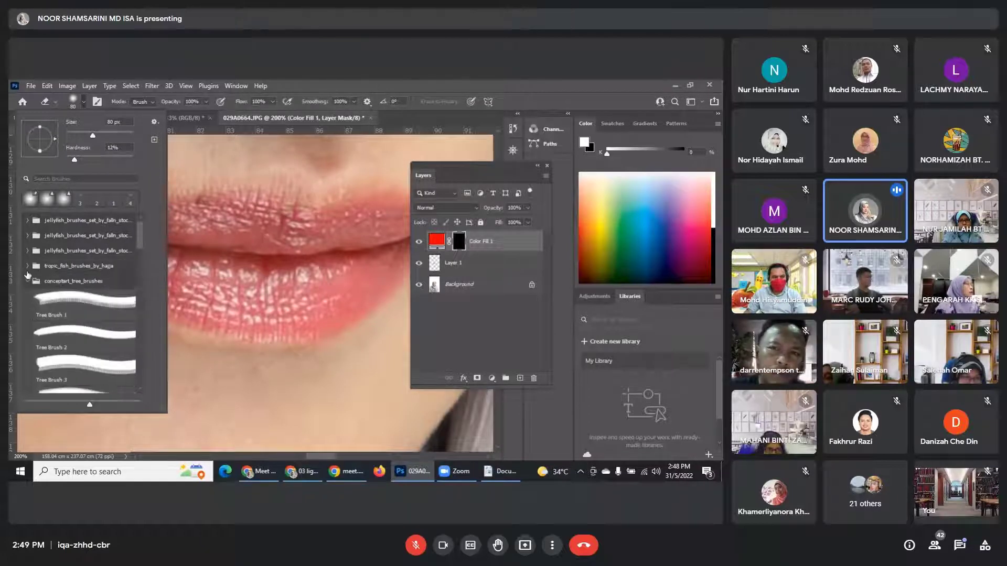
click(27, 283)
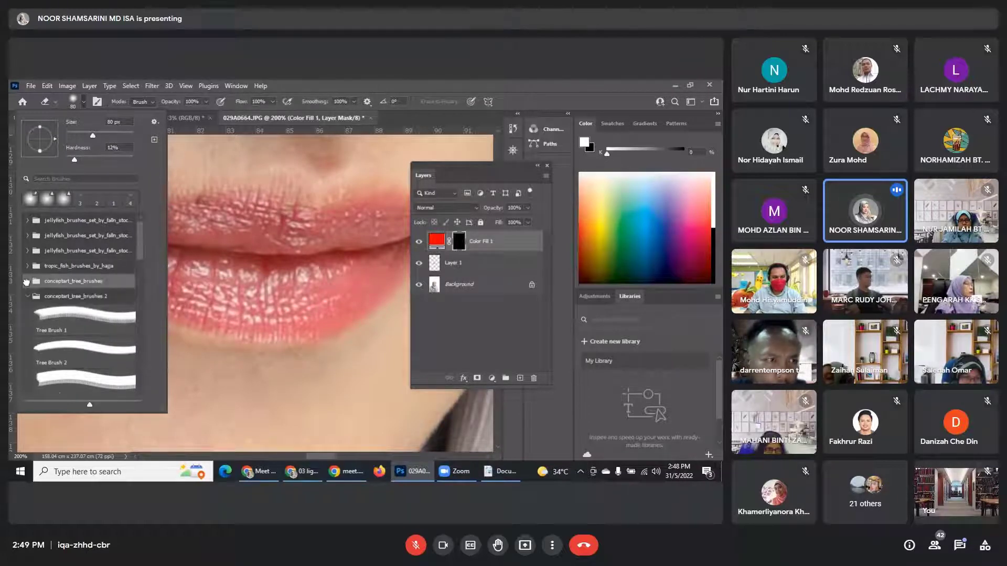
click(26, 297)
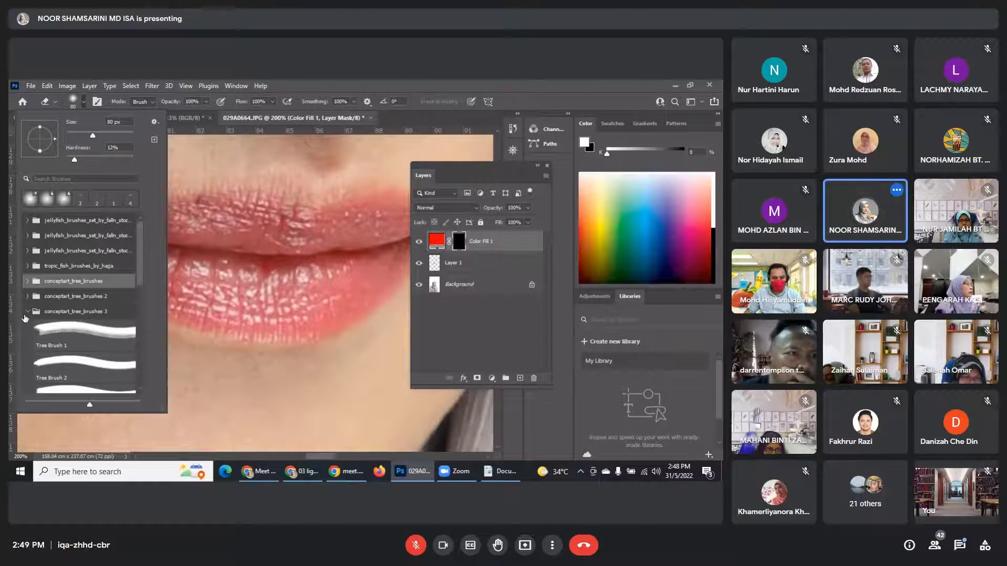
click(27, 312)
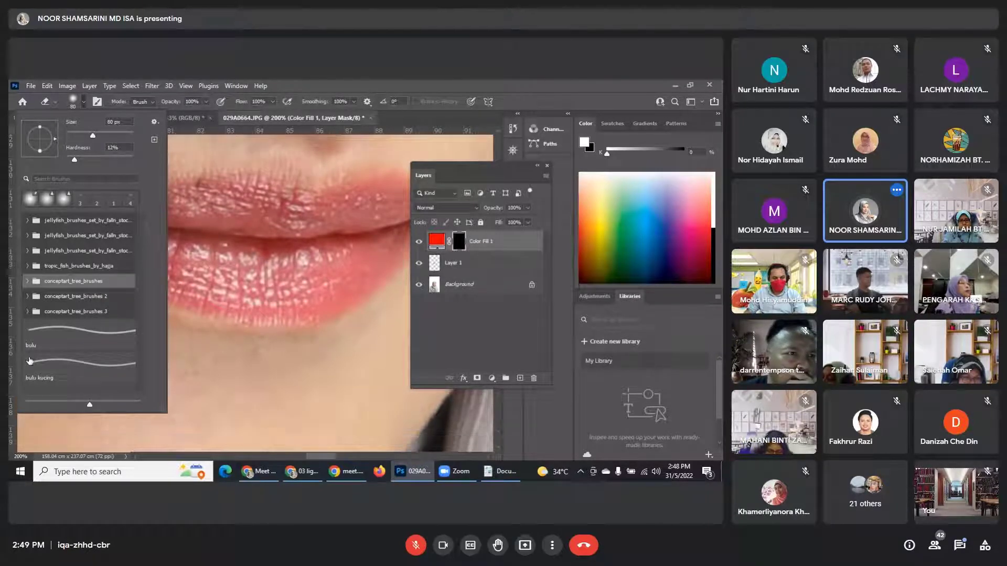
scroll(85, 255, down, 3)
scroll(78, 288, up, 5)
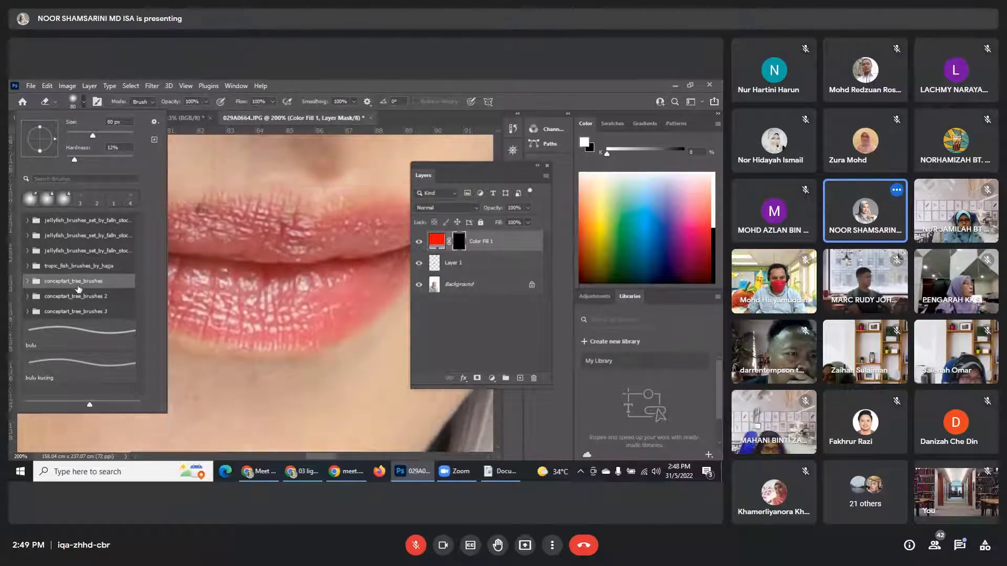
Adjust the eraser brush's hardness to 13% and close the brush options.
scroll(79, 289, up, 1)
scroll(73, 240, up, 3)
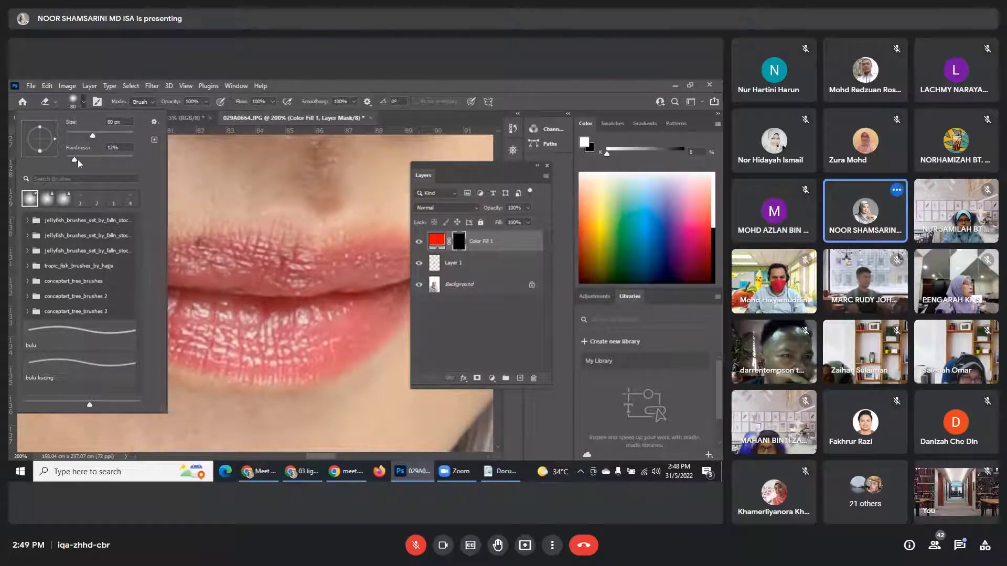
drag(78, 159, 71, 160)
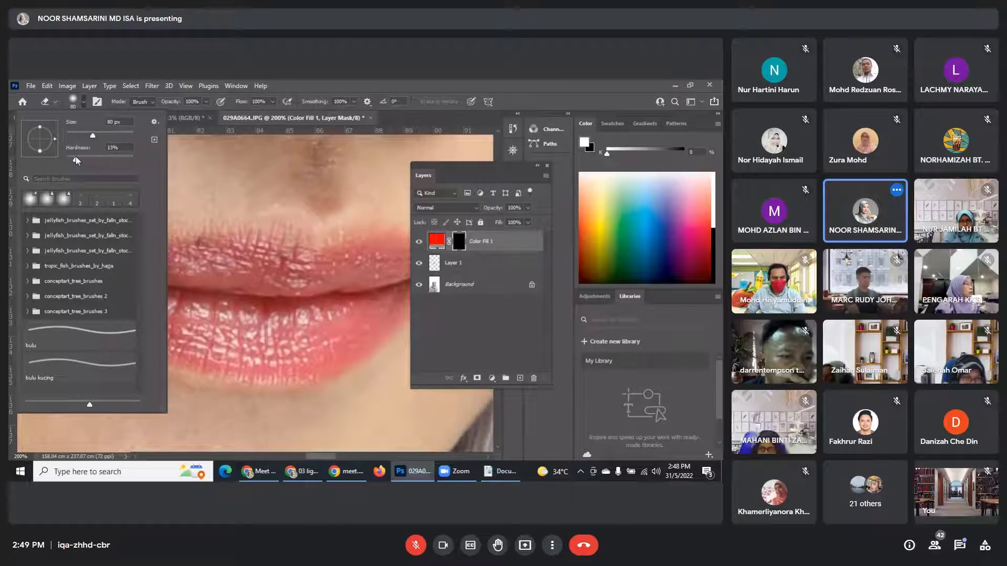
click(337, 86)
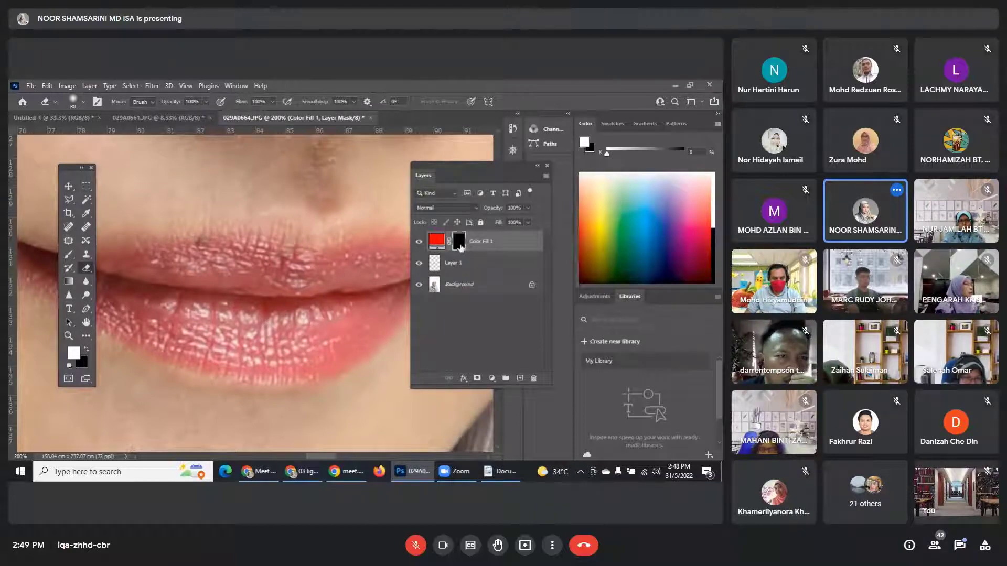
key(ctrl+n)
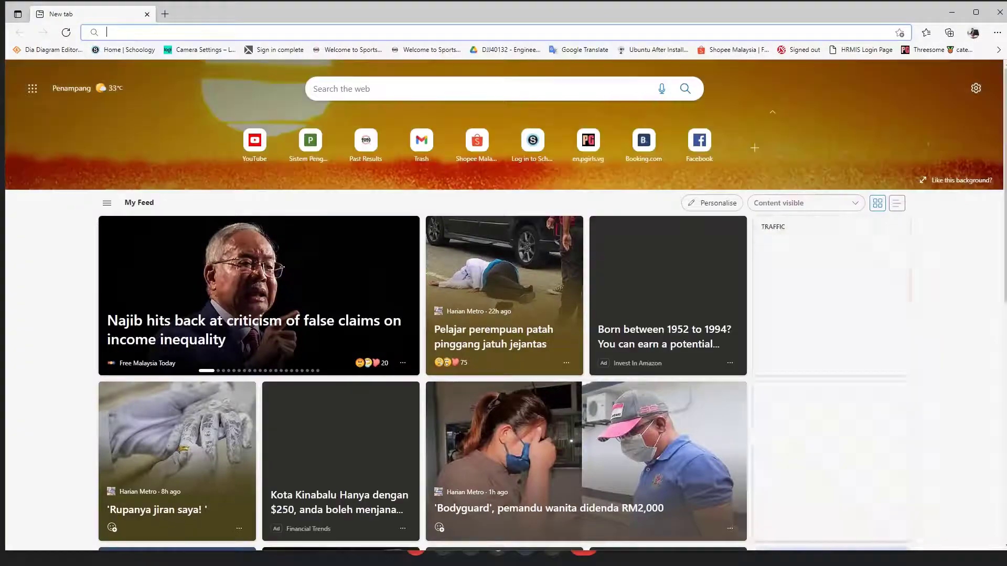
drag(422, 8, 0, 44)
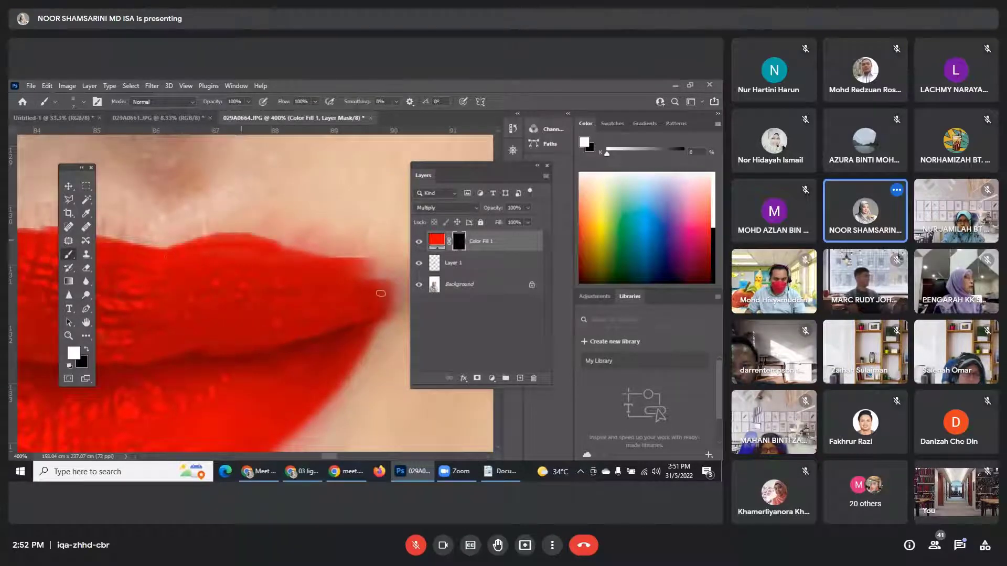
Paint white on the Color Fill 1 mask along the lips' right corner and the adjoining lower-lip edge.
mouse_move(373, 281)
mouse_down()
mouse_move(257, 283)
mouse_move(304, 299)
mouse_up()
mouse_move(190, 249)
mouse_down()
mouse_move(306, 287)
mouse_move(210, 249)
mouse_move(131, 245)
mouse_up()
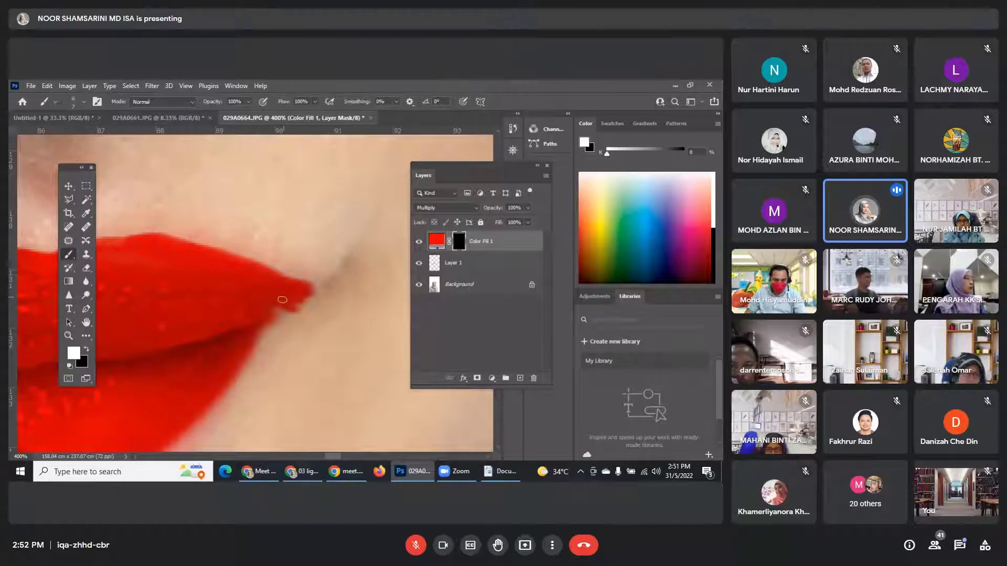
drag(249, 361, 266, 313)
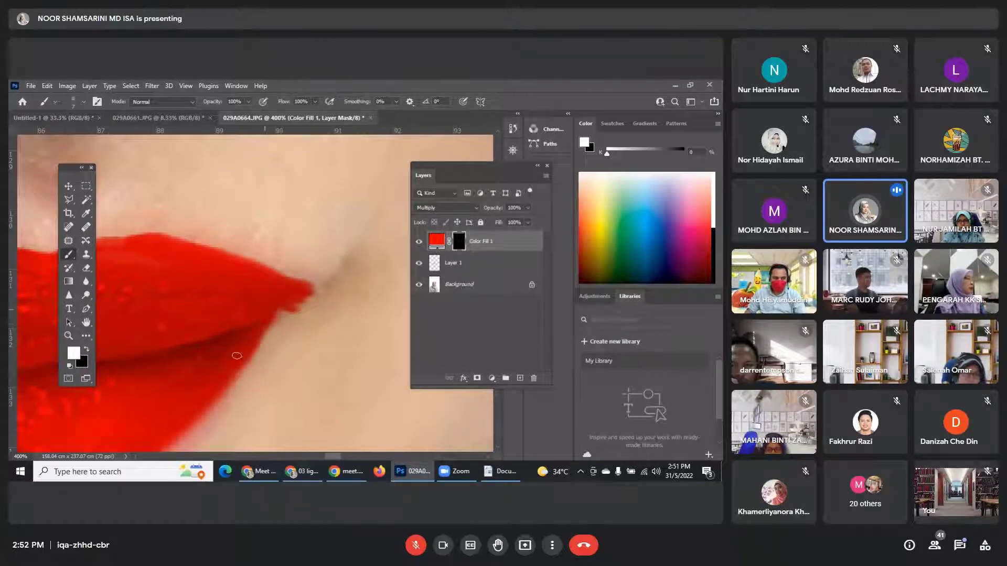
Paint white on the mask with a 20 px brush along the upper lip's edge, starting from the left corner.
key(ctrl+minus)
key(ctrl+minus)
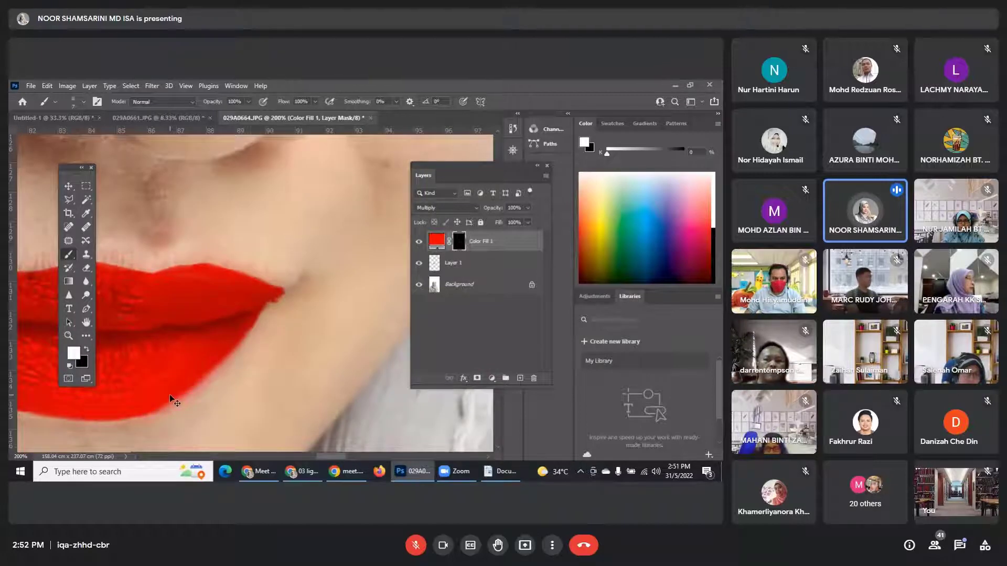
key(ctrl+minus)
drag(167, 396, 255, 263)
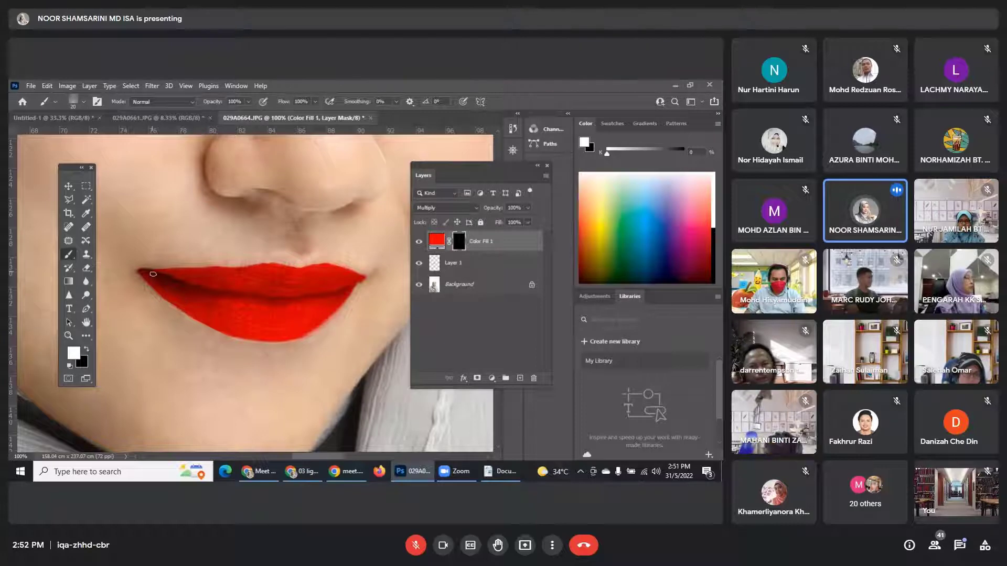
drag(145, 272, 287, 269)
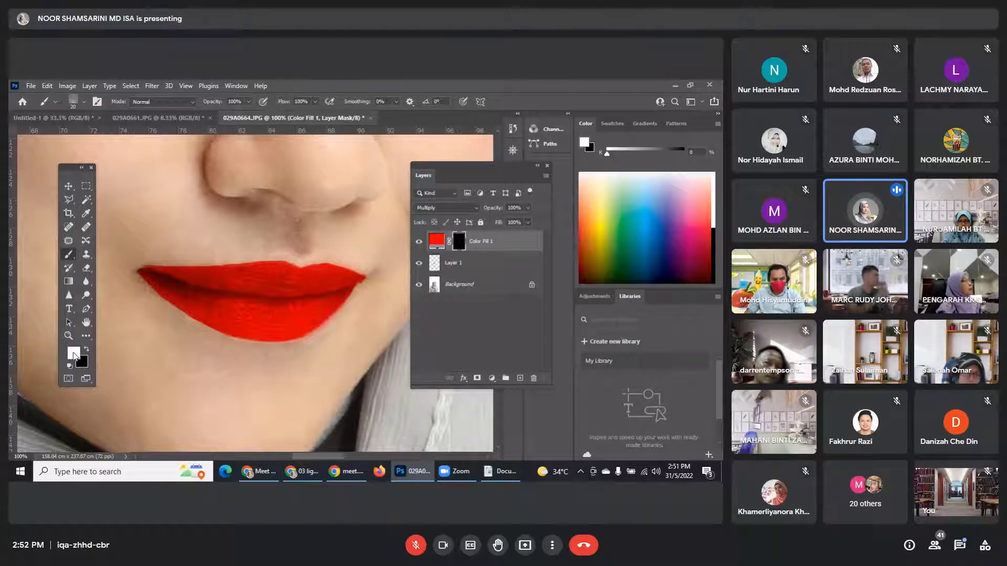
Clean up the lip outline on the mask, alternating black and white paint and using a smaller brush at the right corner.
key(x)
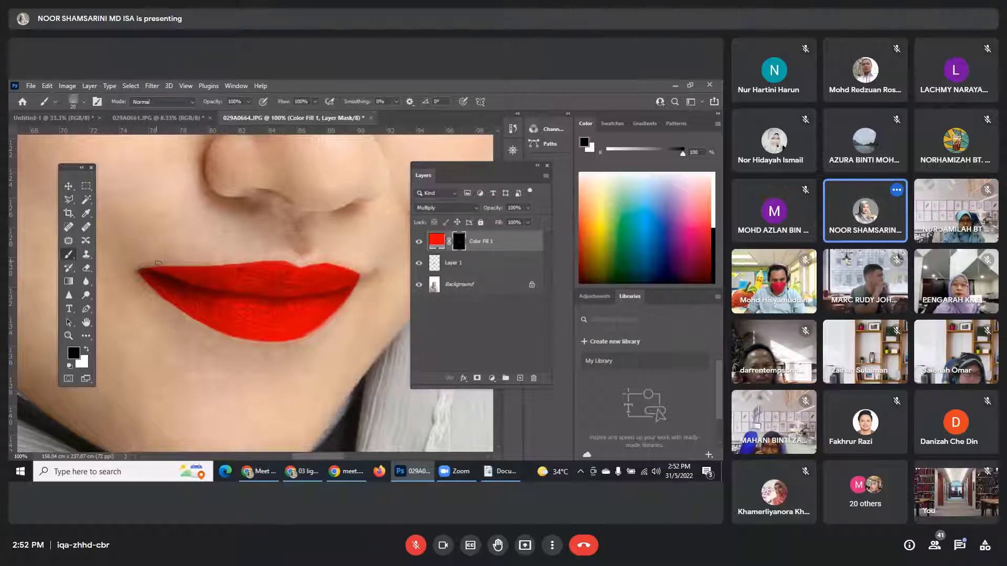
key(x)
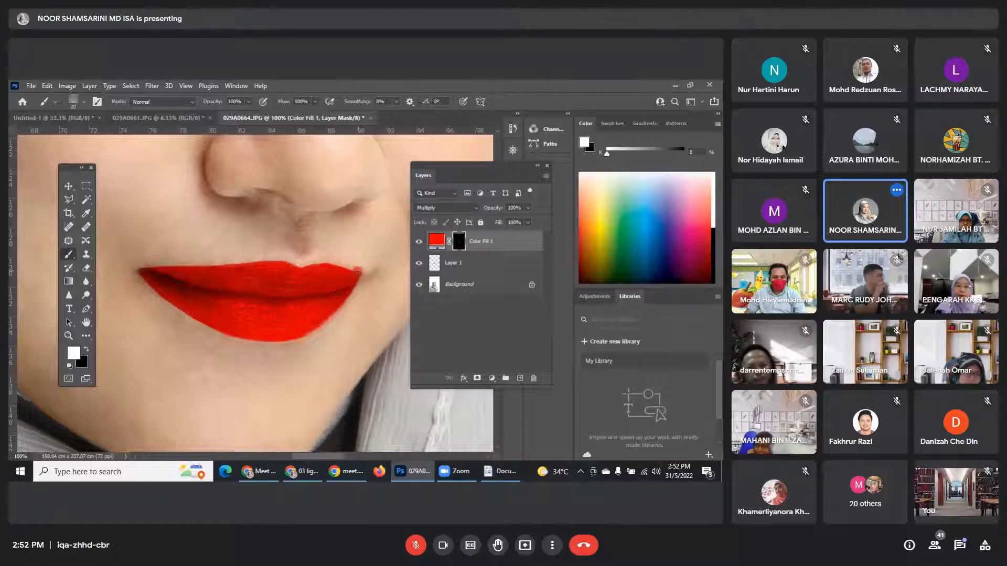
key(bracketleft)
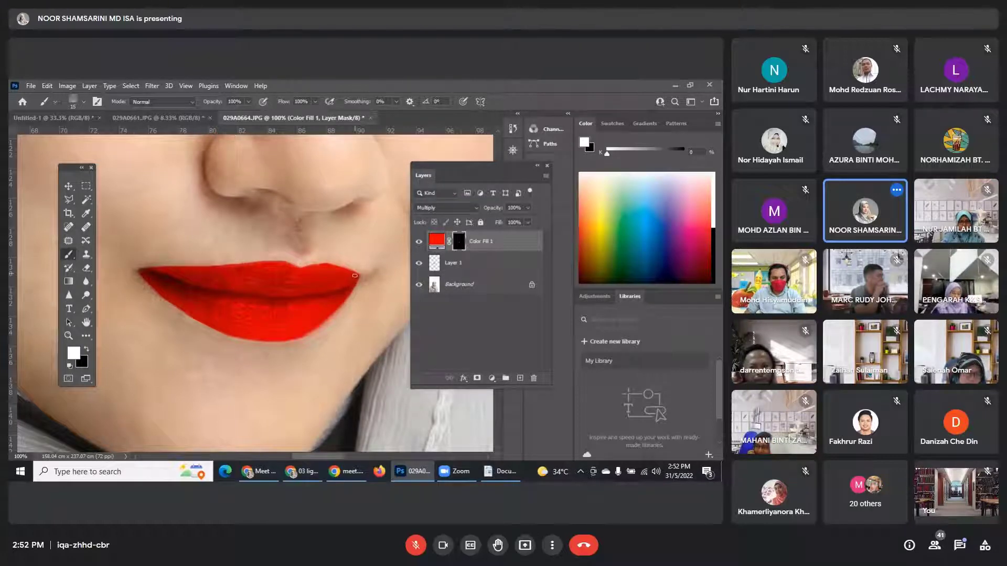
key(bracketleft)
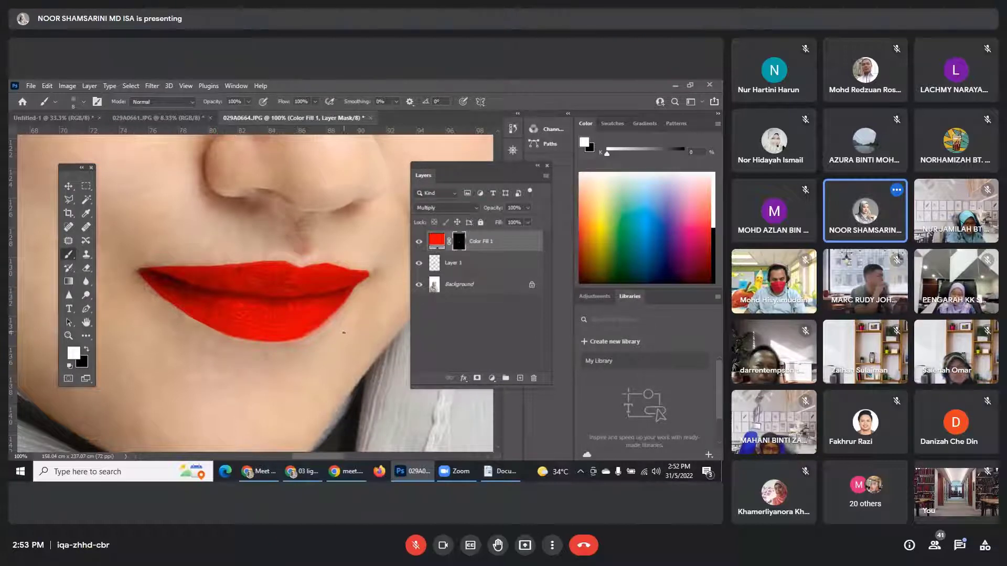
key(x)
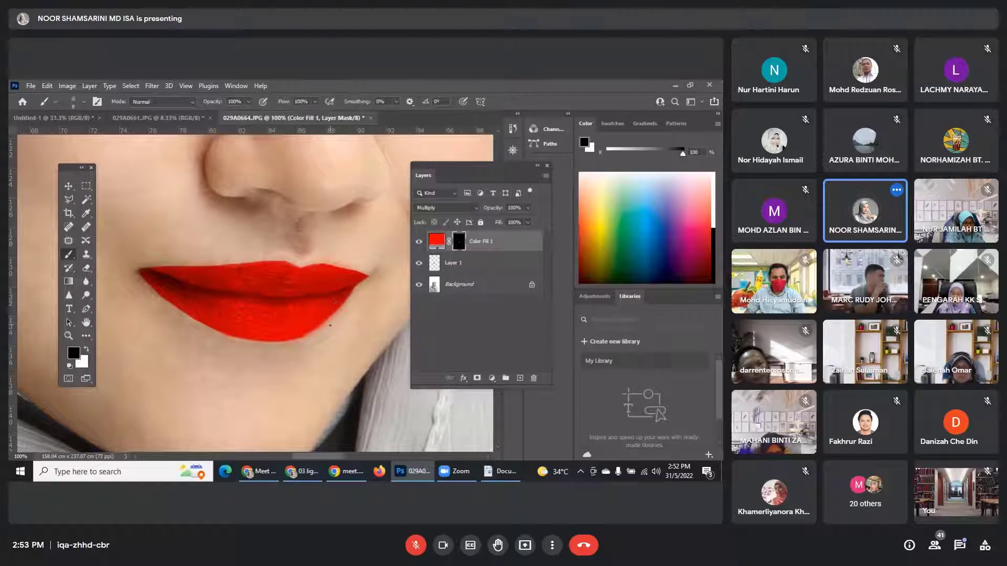
key(x)
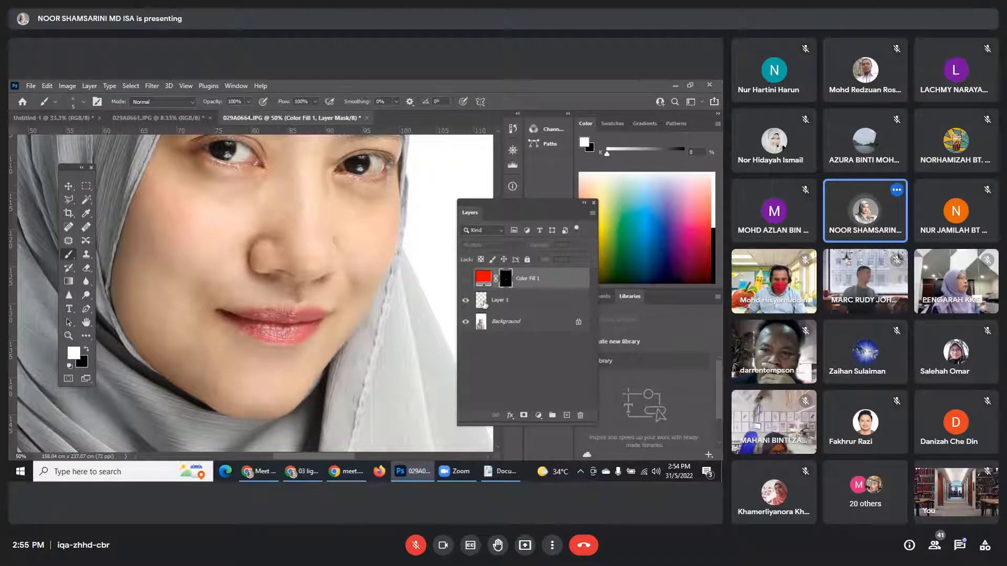
Make the Color Fill 1 layer visible again and open its blending options, keeping the lips in view beside the dialog.
click(465, 279)
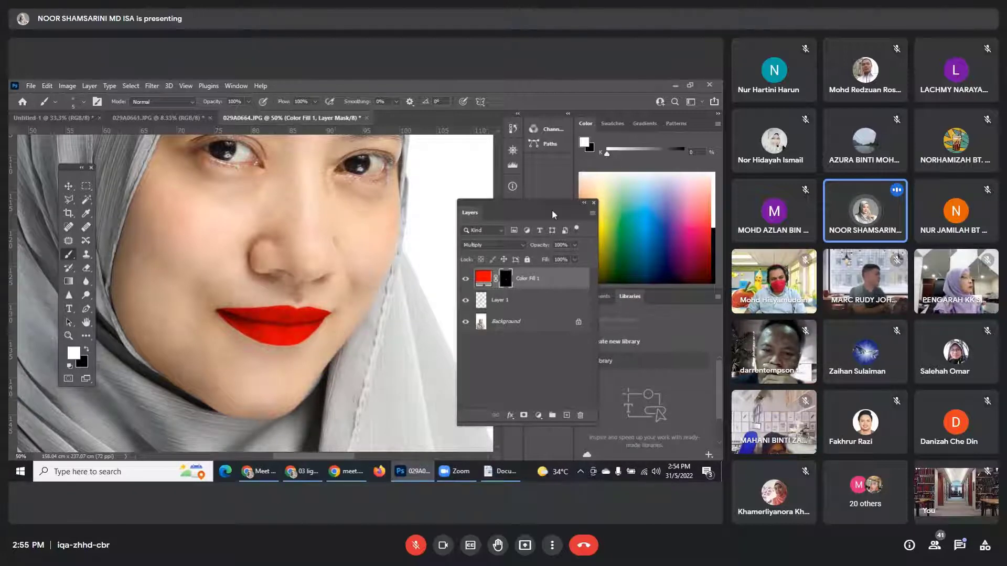
drag(557, 201, 536, 206)
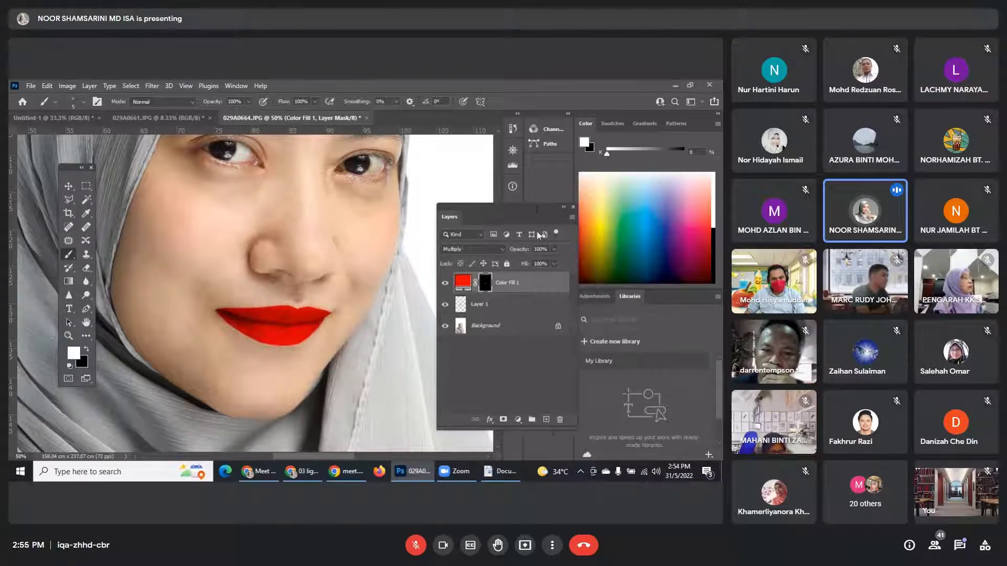
click(559, 284)
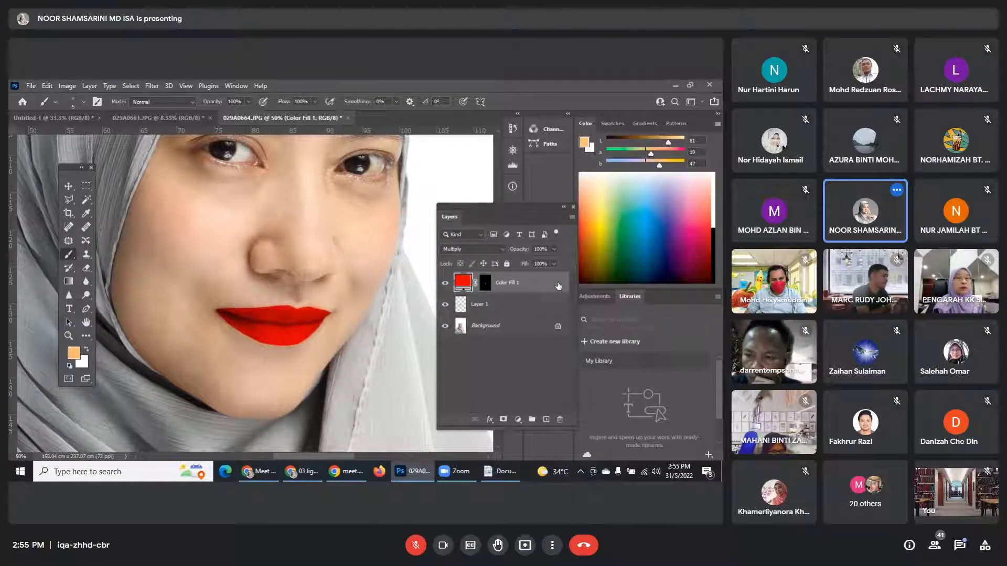
double_click(559, 285)
mouse_move(424, 153)
mouse_down()
mouse_move(520, 160)
mouse_move(439, 163)
mouse_up()
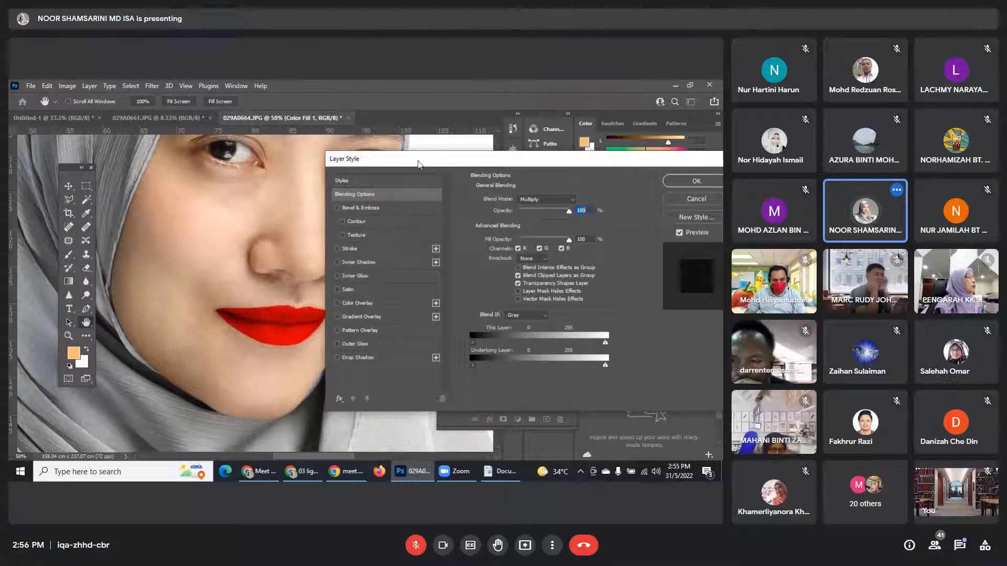
drag(418, 163, 449, 152)
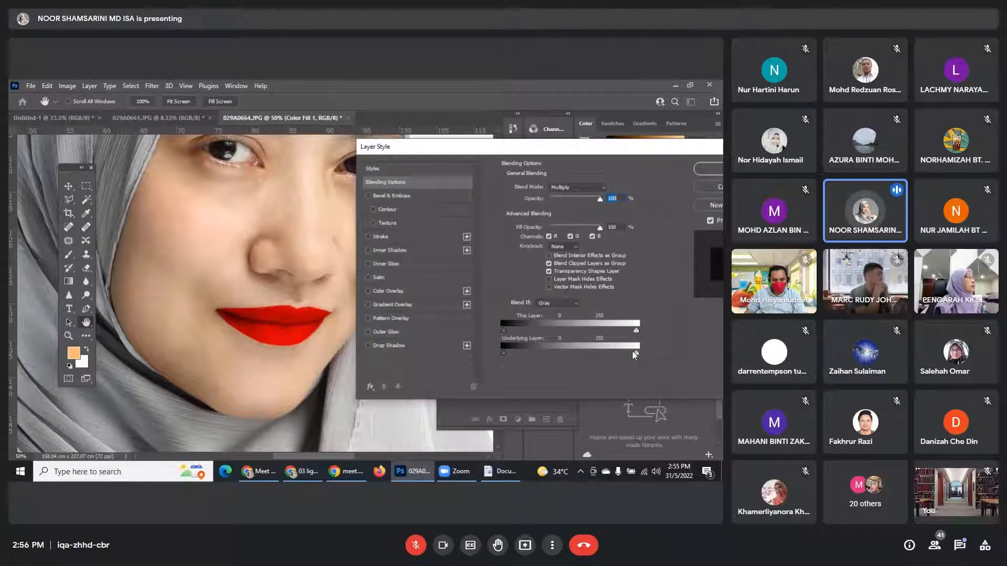
Lower the white Blend If slider of the Underlying Layer to about 169.
click(273, 473)
click(412, 471)
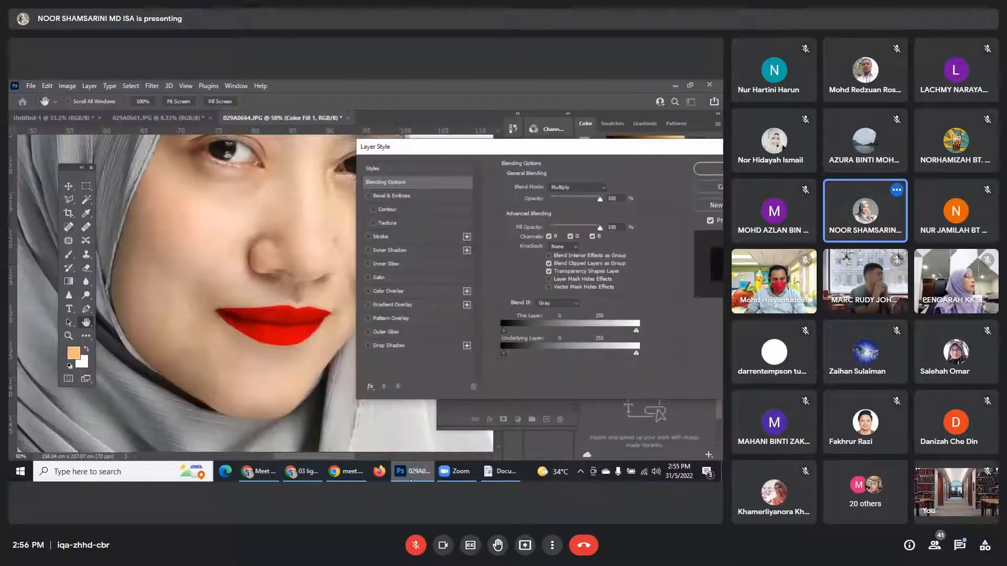
click(634, 353)
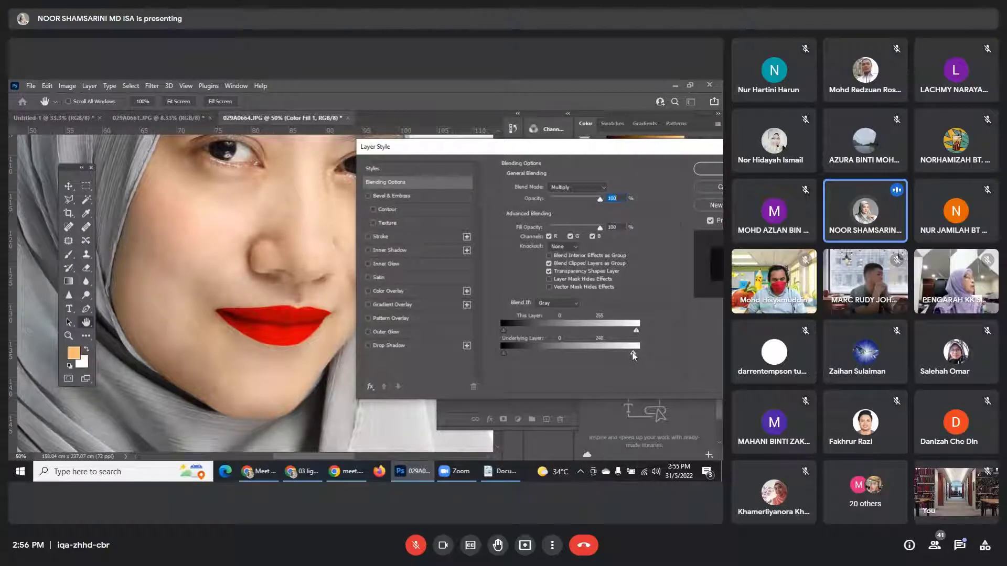
drag(632, 351, 593, 357)
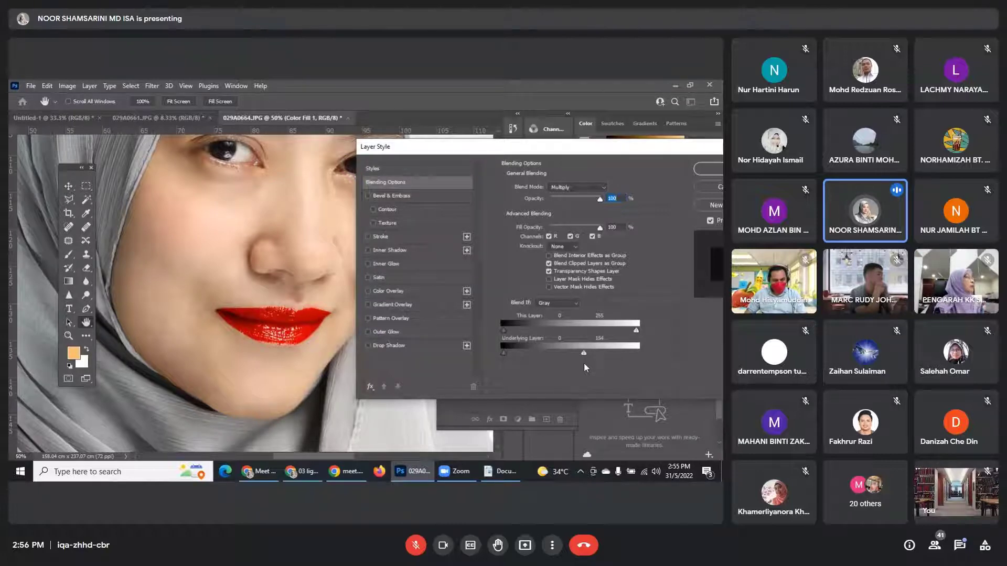
mouse_move(596, 370)
mouse_down()
mouse_move(586, 373)
mouse_move(592, 364)
mouse_up()
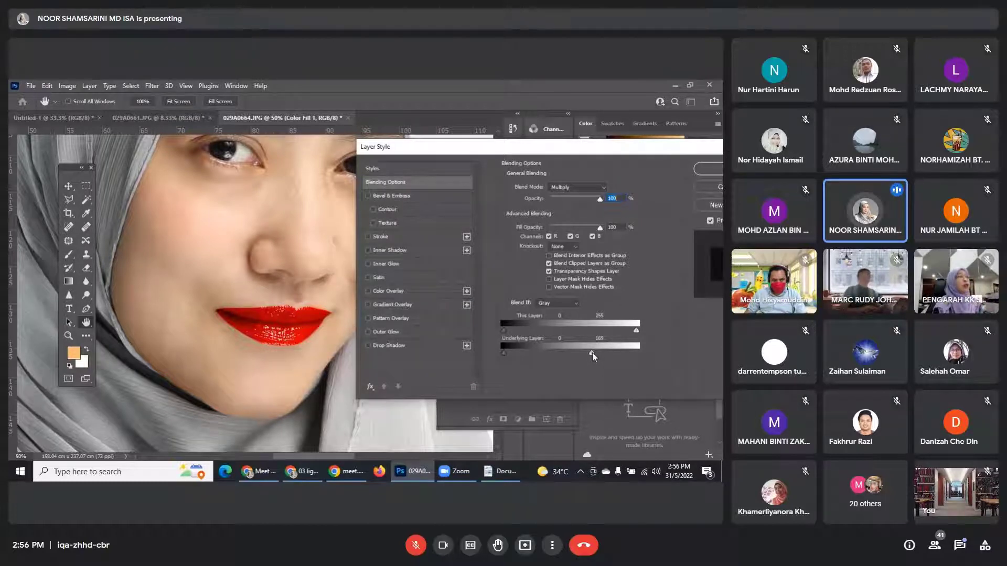
Split the white Underlying Layer slider, set its halves to 133 / 199, and apply the layer style.
key(alt)
drag(593, 354, 666, 352)
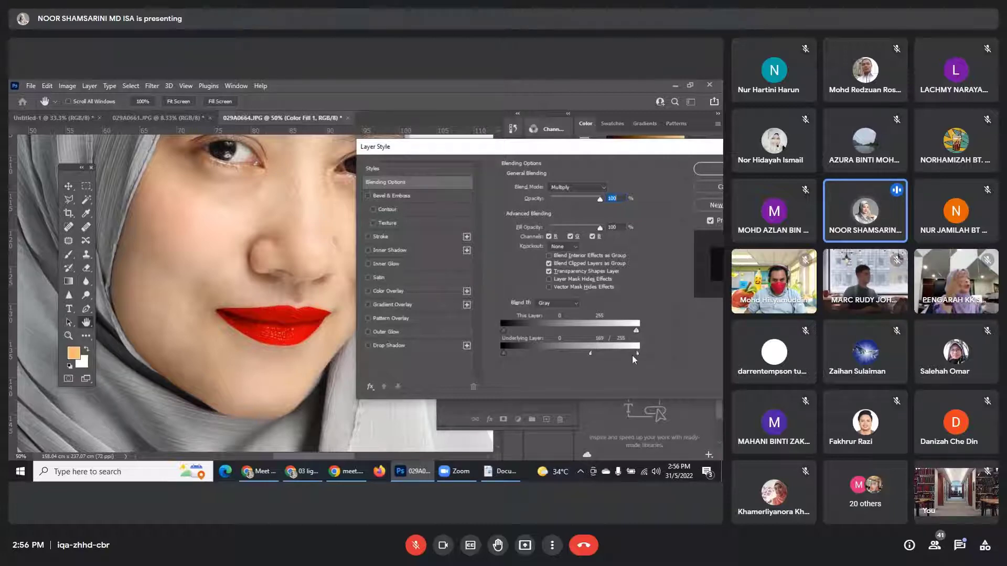
drag(592, 354, 571, 354)
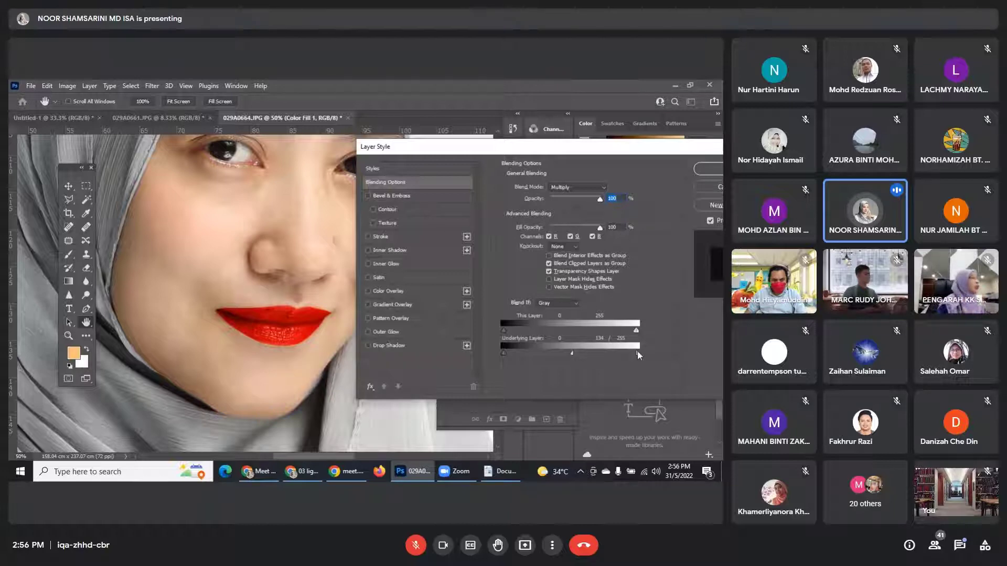
drag(637, 354, 580, 362)
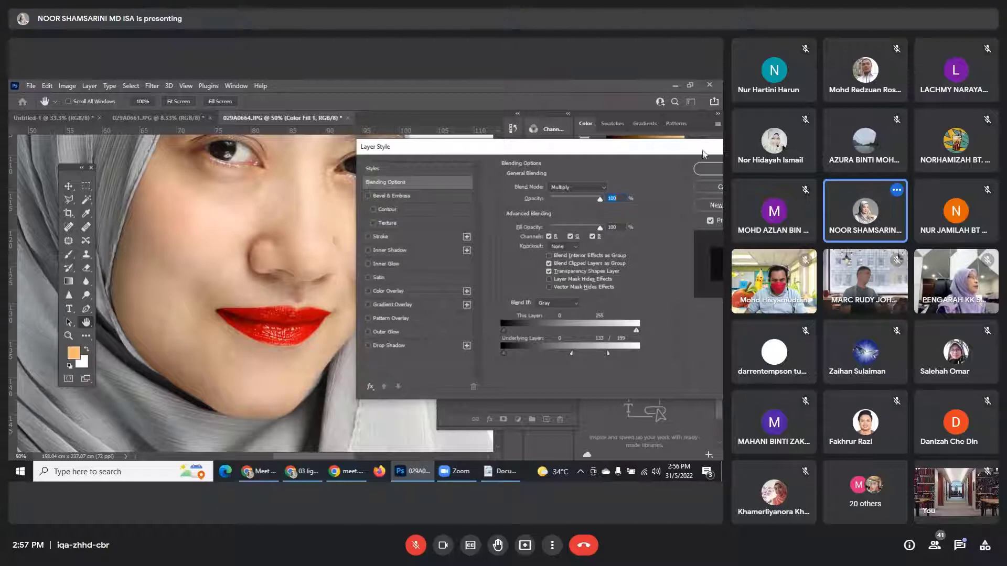
drag(704, 148, 653, 163)
click(658, 180)
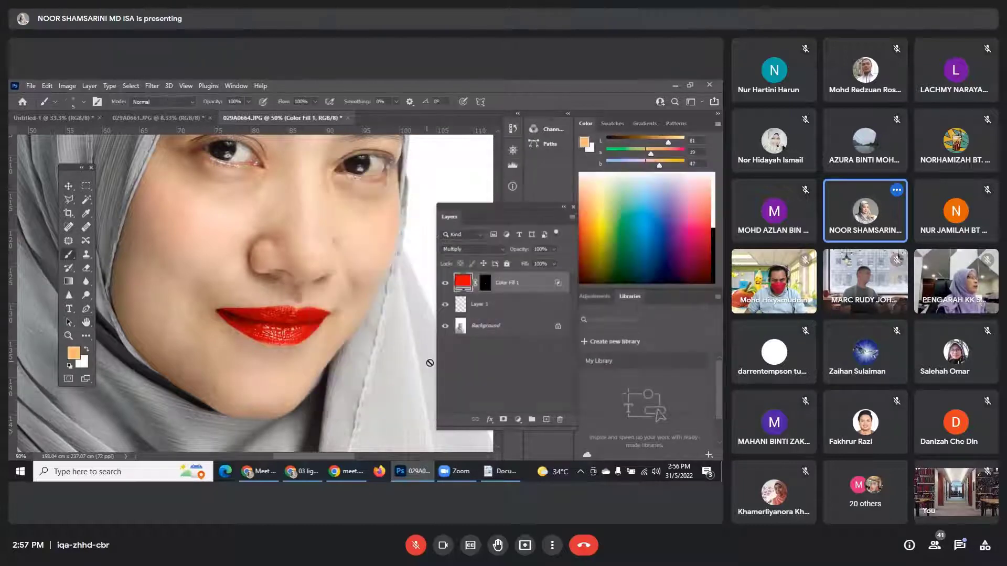
Examine the blended red lip colour at closer magnification and switch to the Move tool.
drag(519, 207, 558, 197)
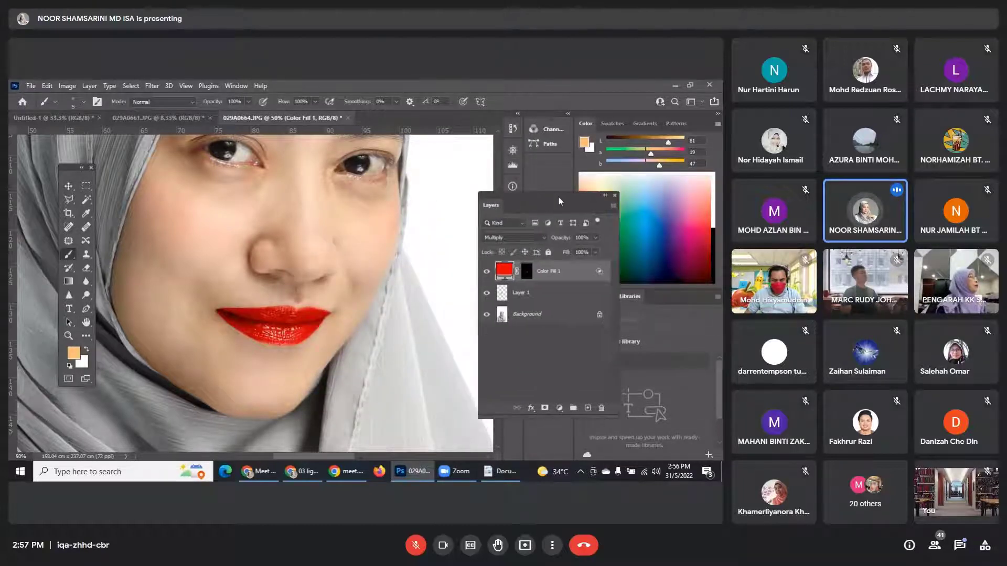
key(ctrl+plus)
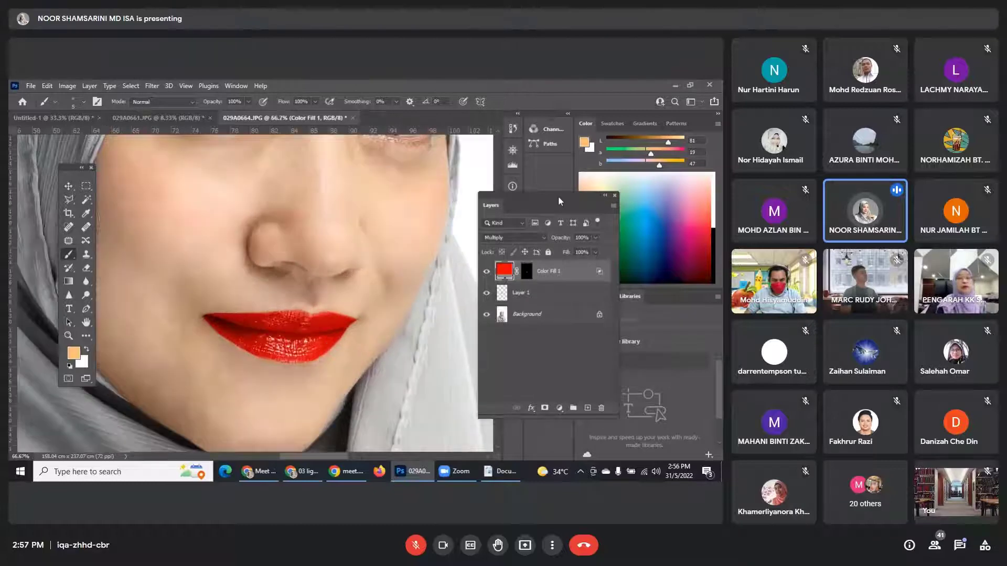
key(ctrl+plus)
key(ctrl+plus)
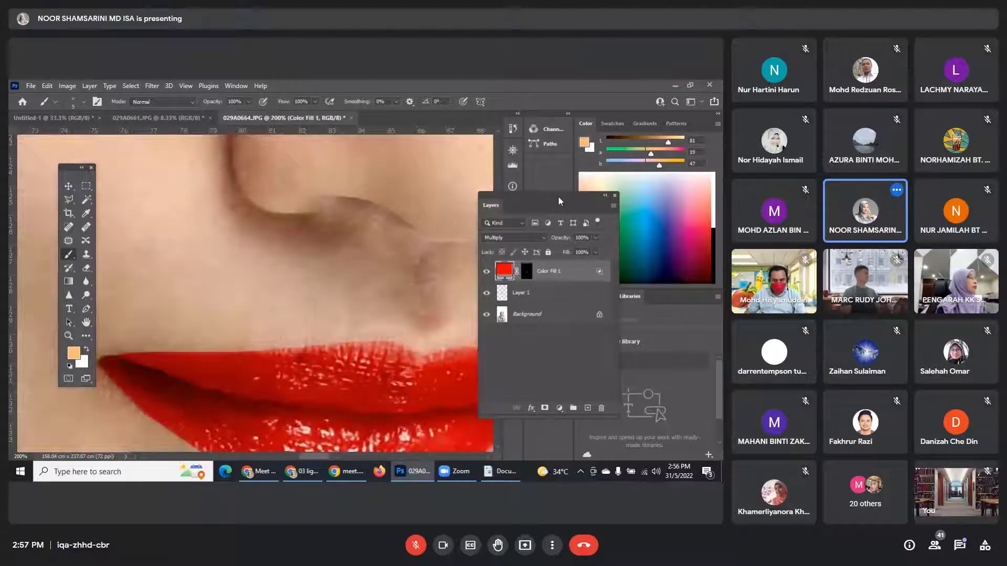
key(ctrl+minus)
key(ctrl+minus)
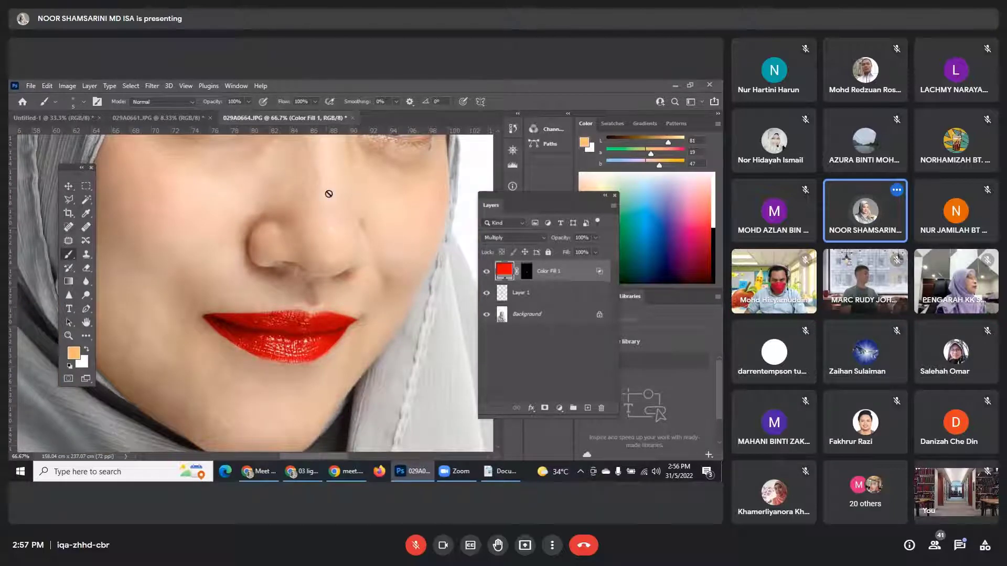
scroll(377, 256, up, 2)
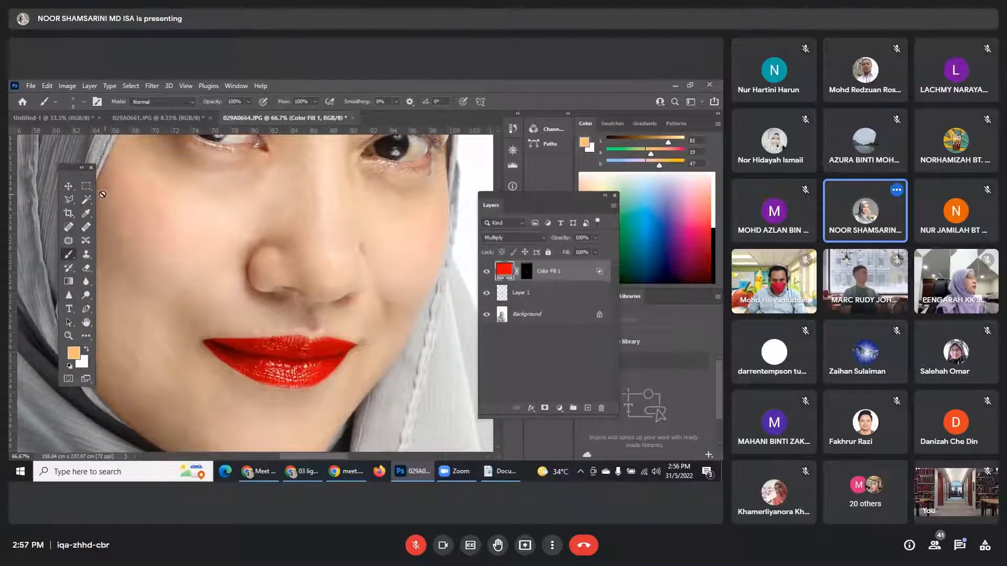
click(71, 188)
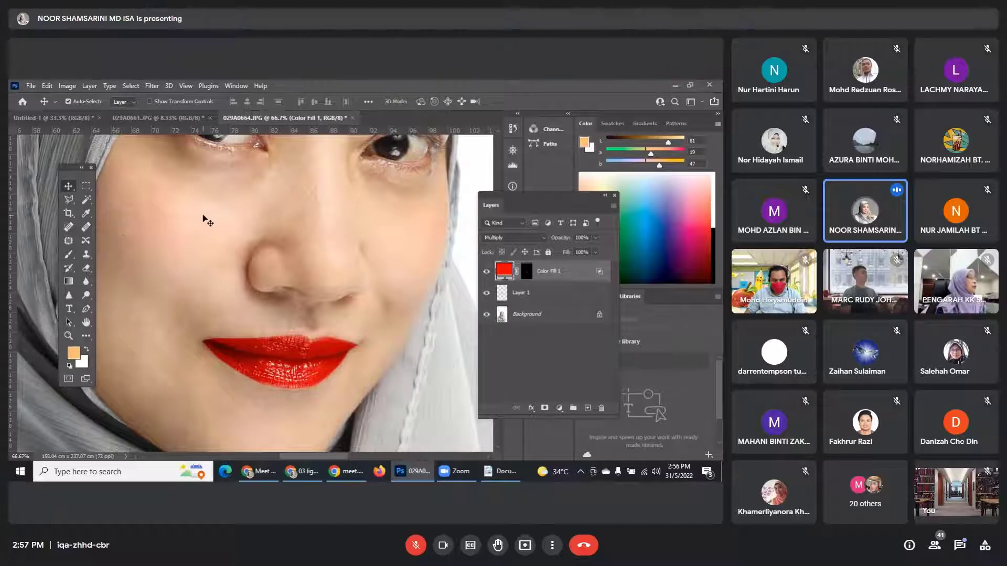
Review the finished red lips, switch to the Google Meet window in Chrome, and check the in-call messages.
scroll(262, 294, down, 2)
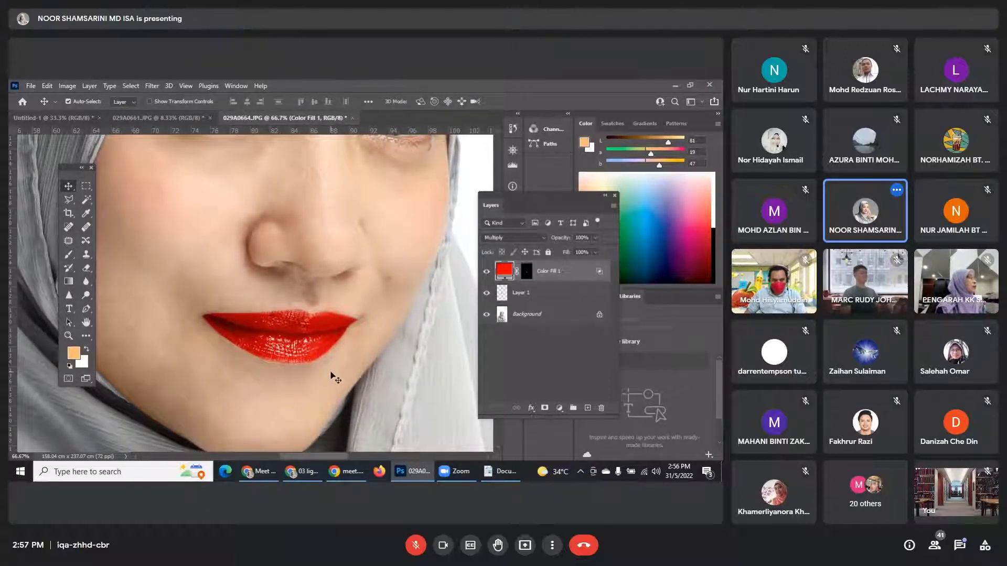
click(266, 474)
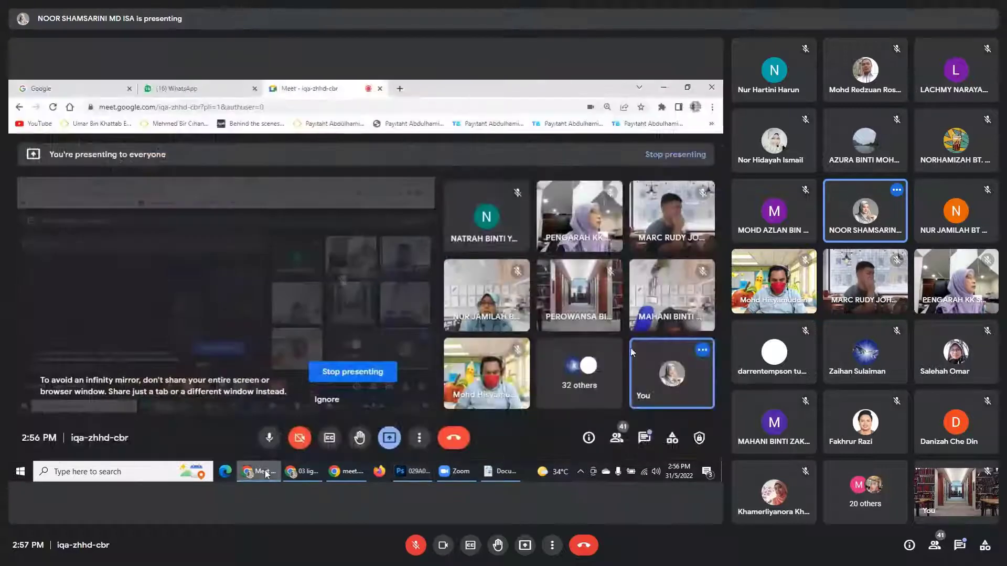
click(959, 546)
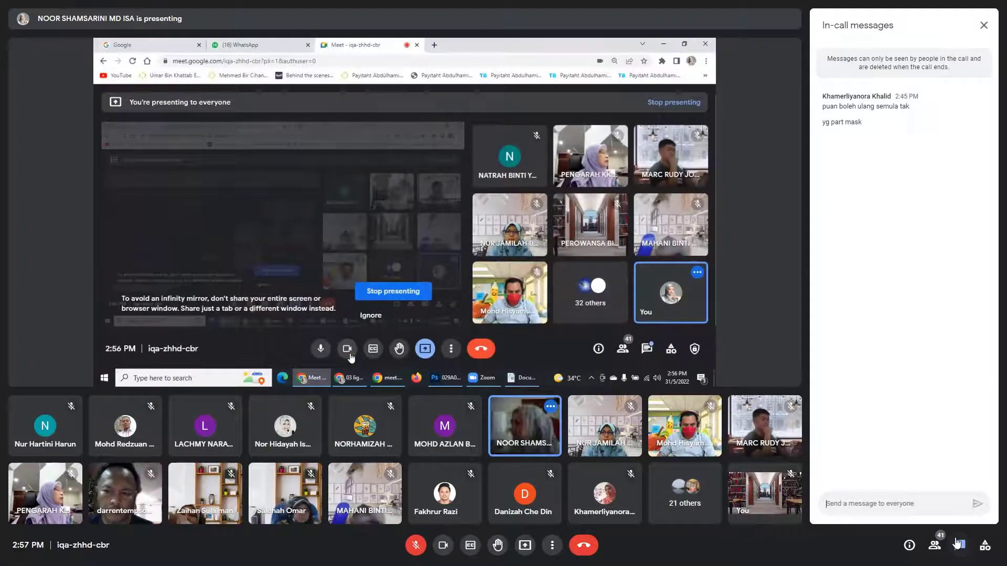
click(959, 546)
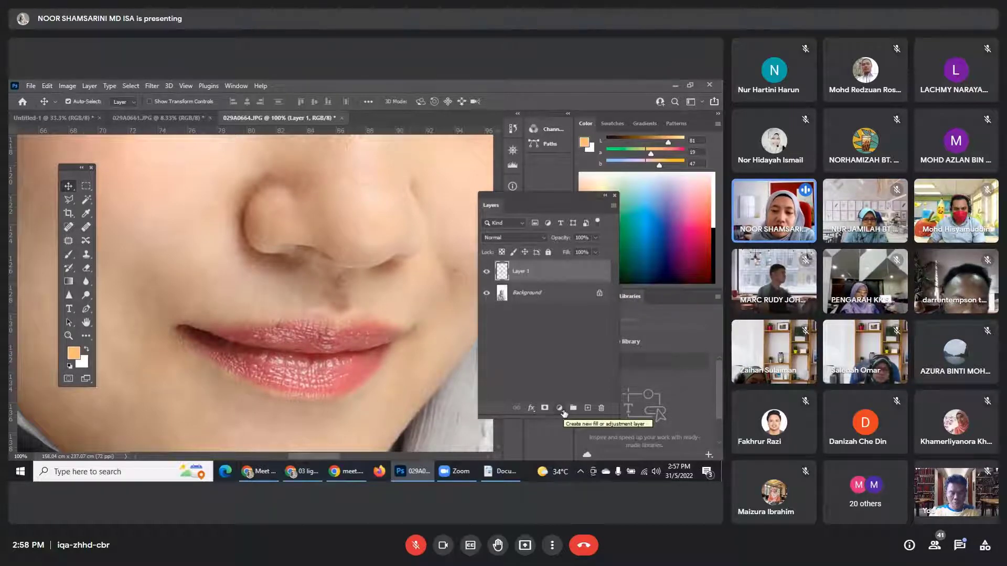
Add a Solid Color fill layer above Layer 1 in a fully saturated bright red with a hue of 0°.
click(561, 409)
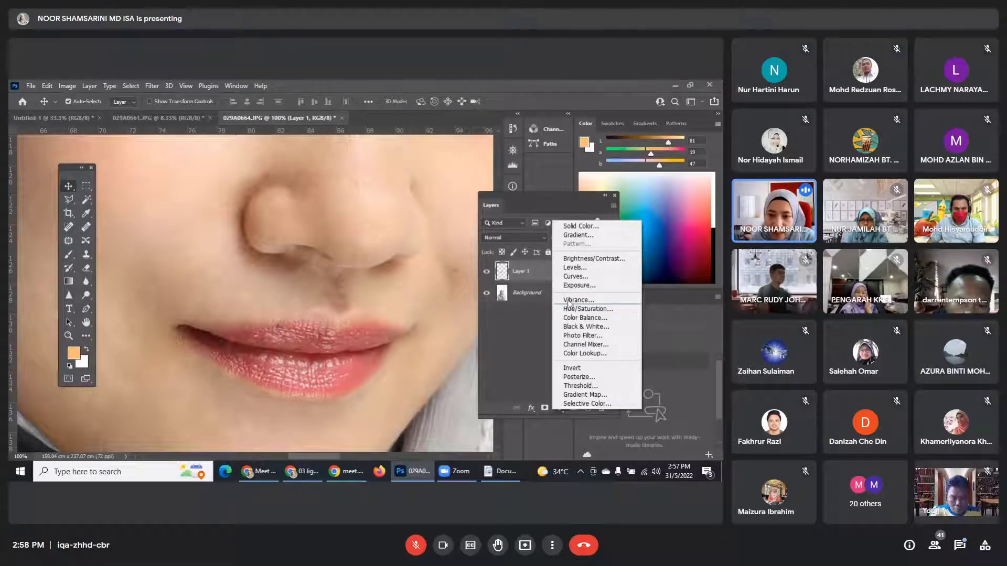
click(570, 228)
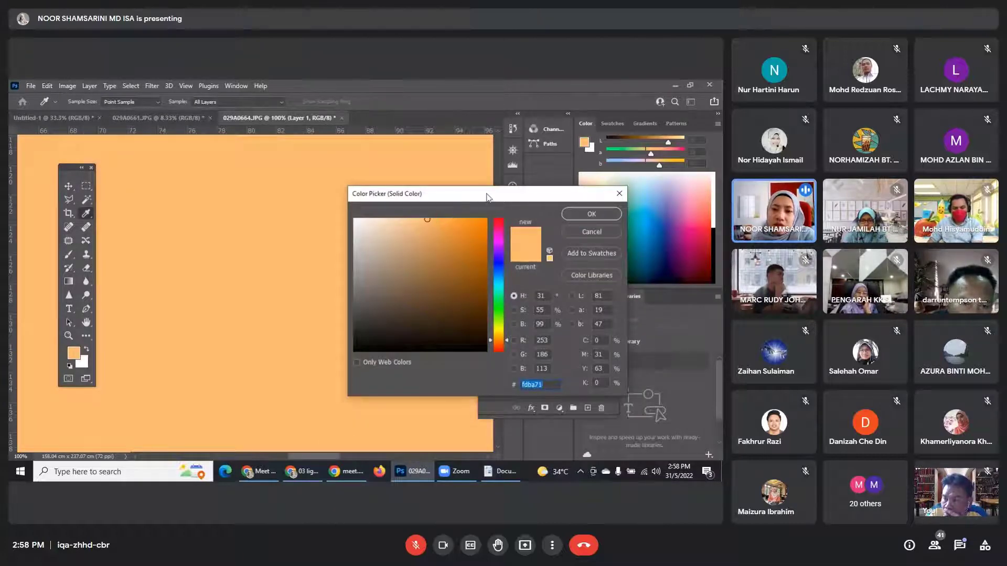
drag(487, 197, 443, 209)
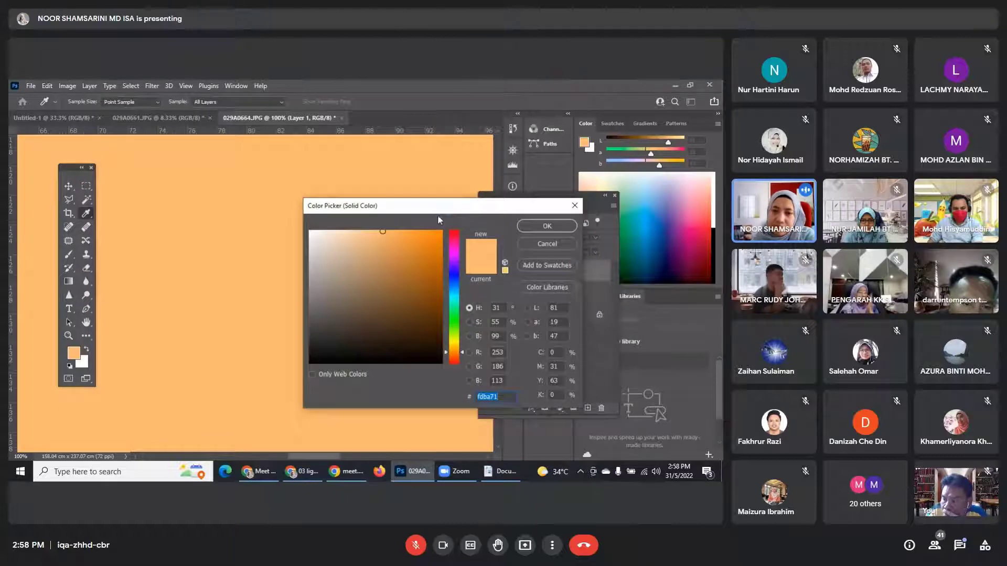
drag(457, 210, 445, 195)
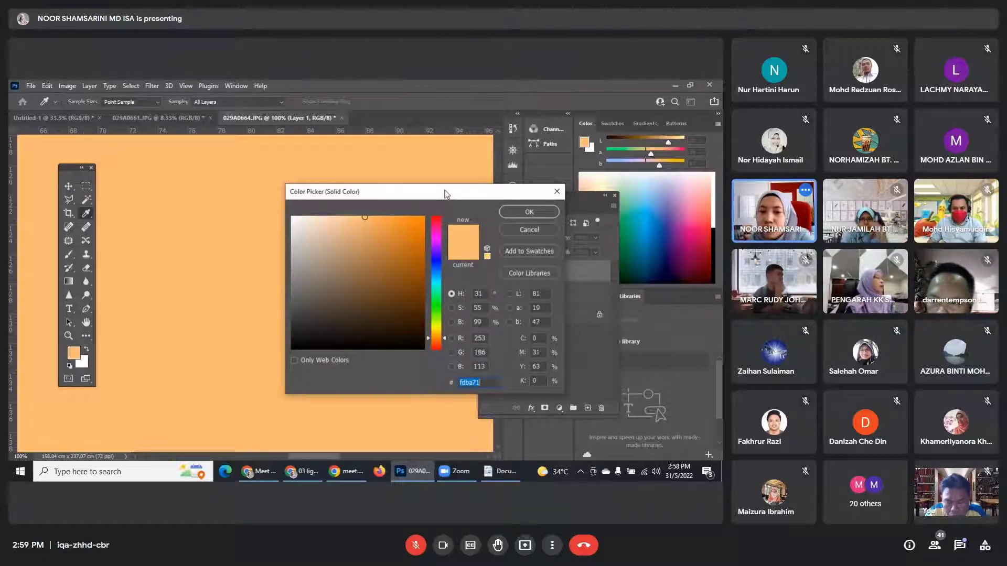
click(443, 219)
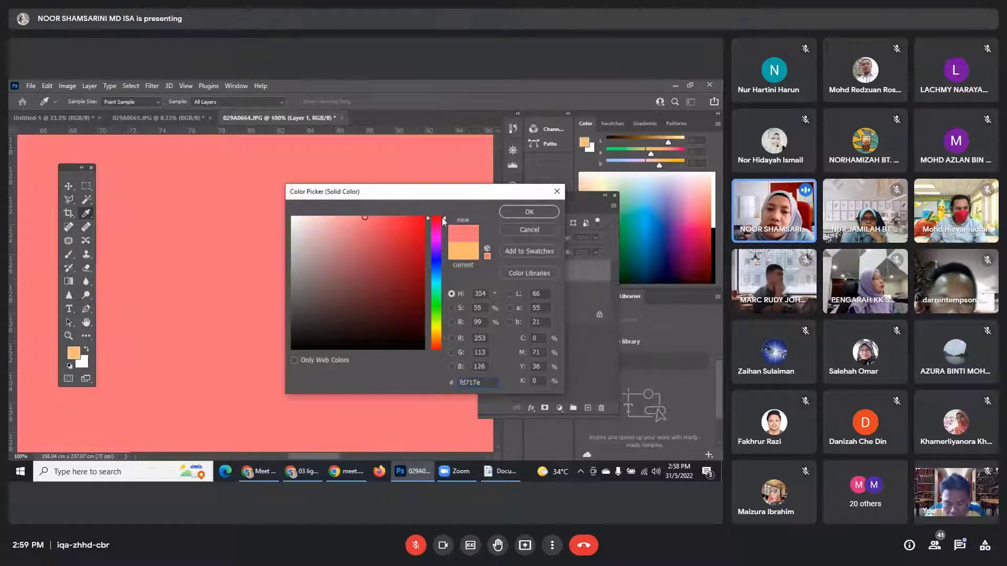
drag(444, 219, 441, 212)
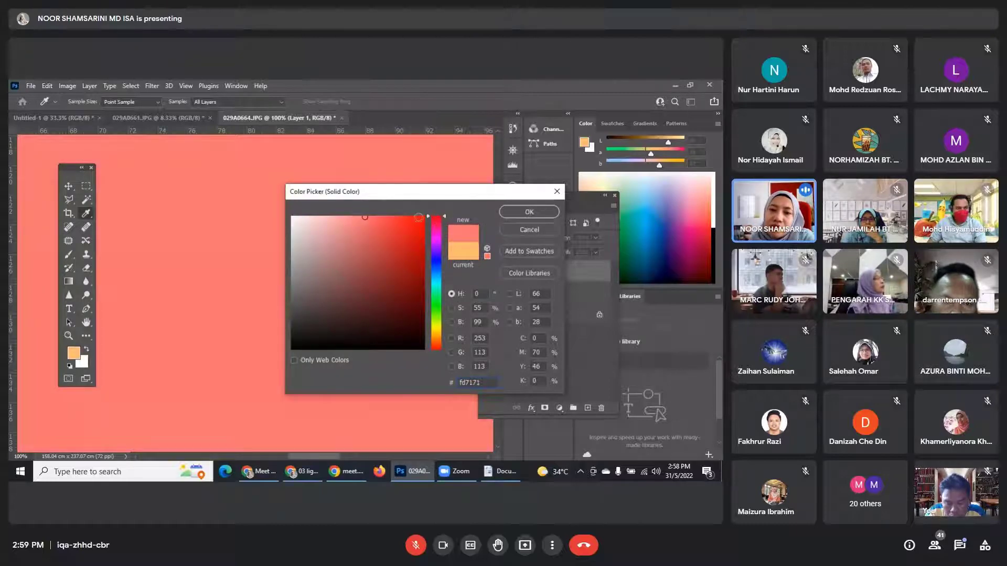
click(425, 217)
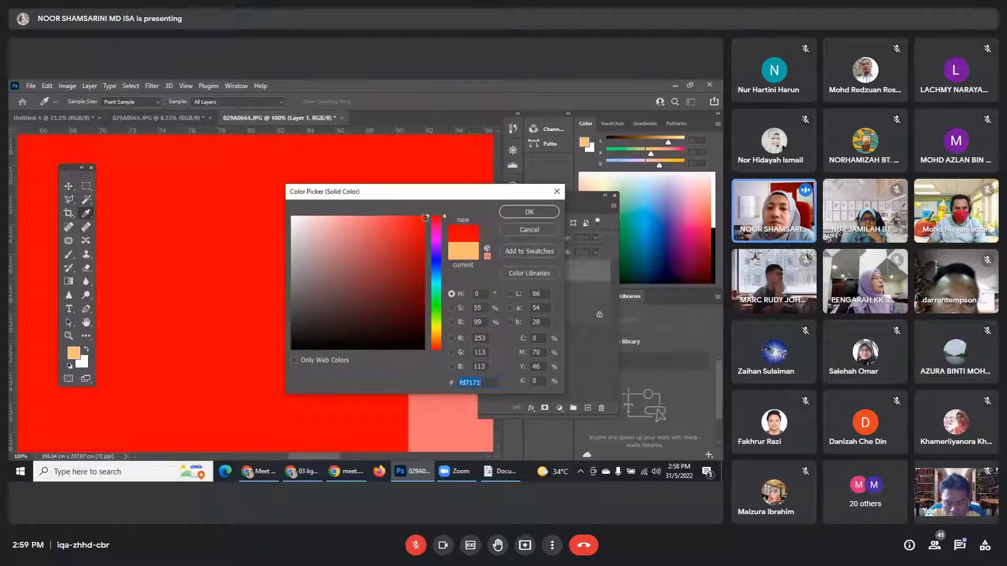
click(518, 211)
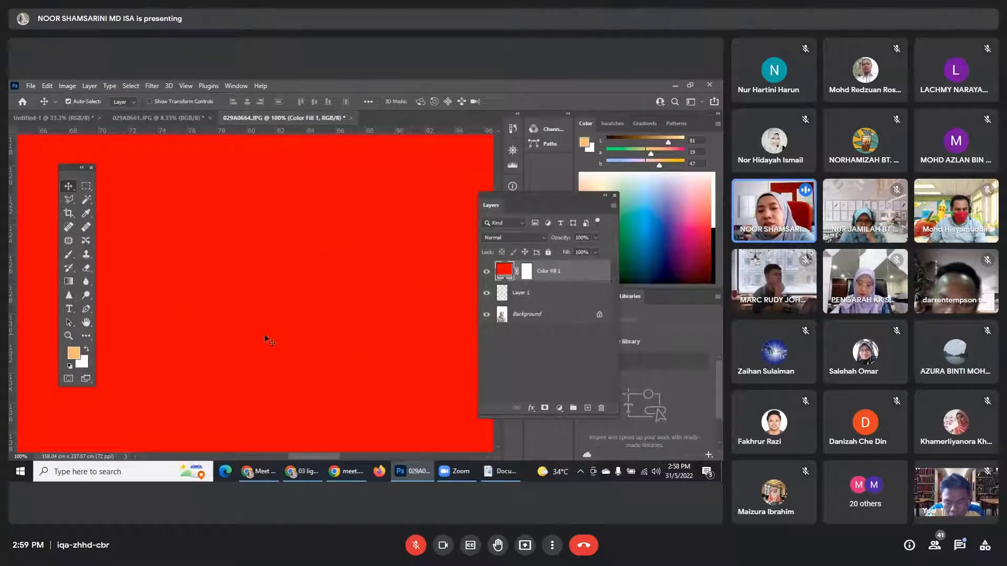
Set the red fill layer's blend mode to Multiply and check the in-call messages.
click(542, 241)
click(514, 237)
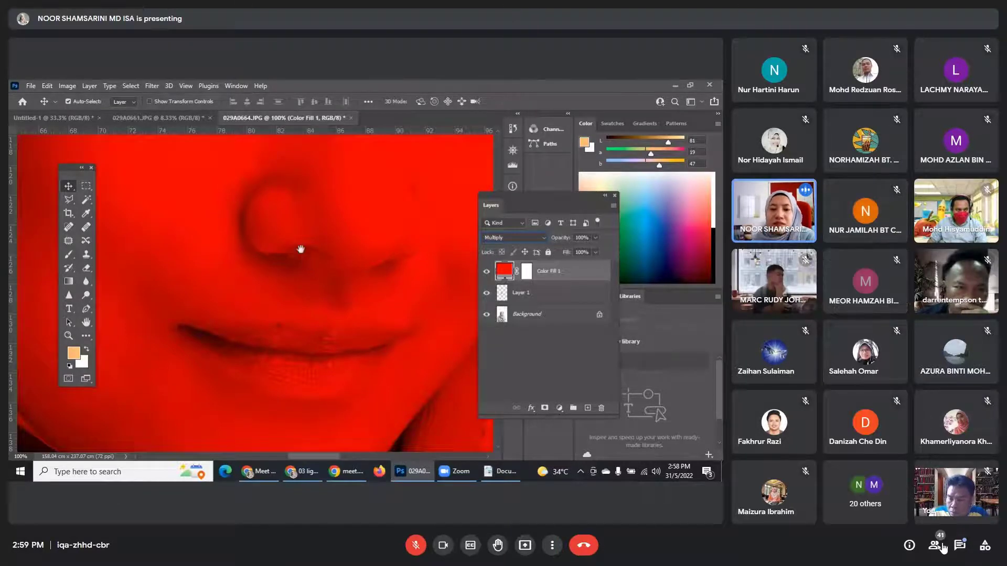
click(960, 546)
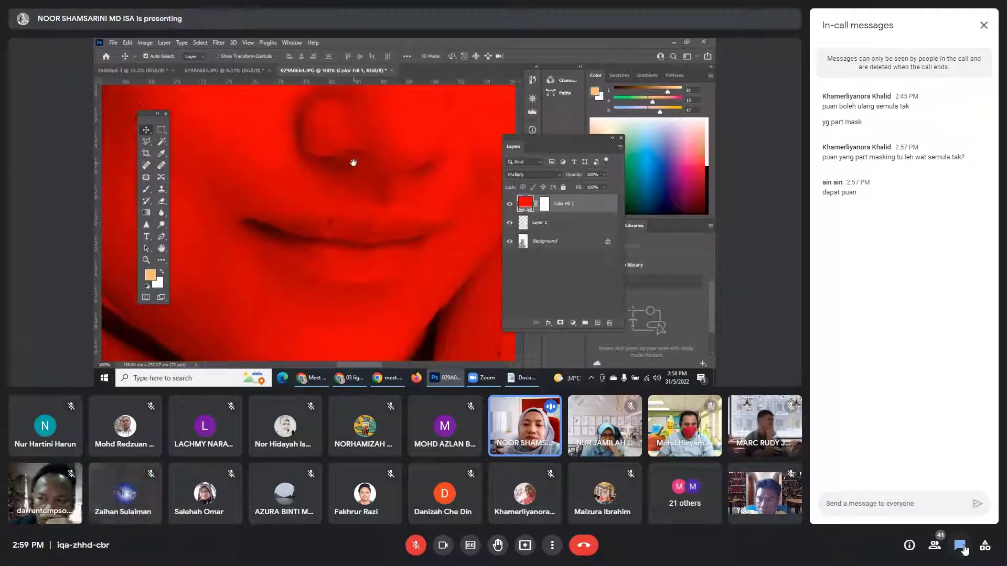
click(960, 546)
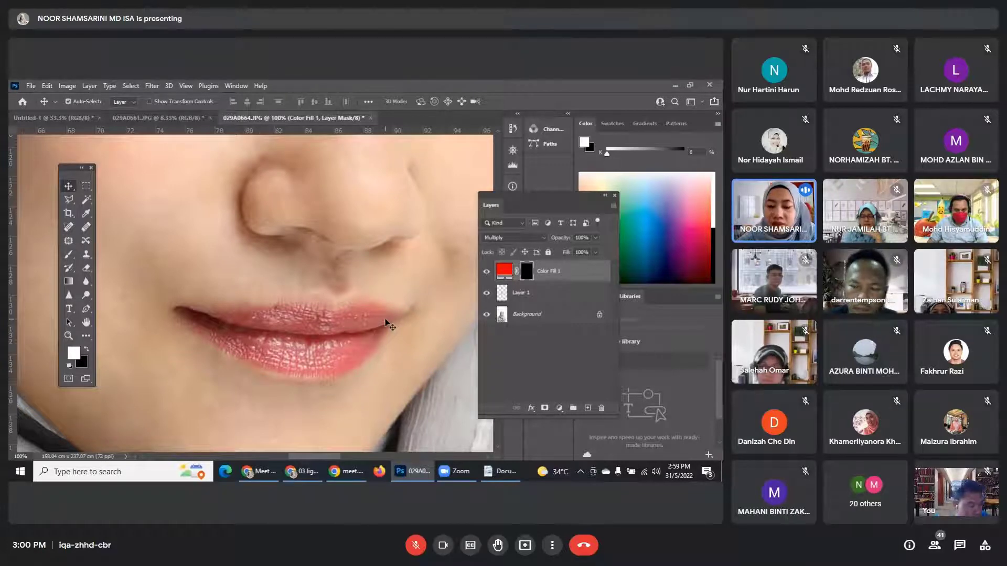
Paint white over the centre of the lips on the Color Fill 1 mask using the Brush tool at size 50.
key(ctrl+plus)
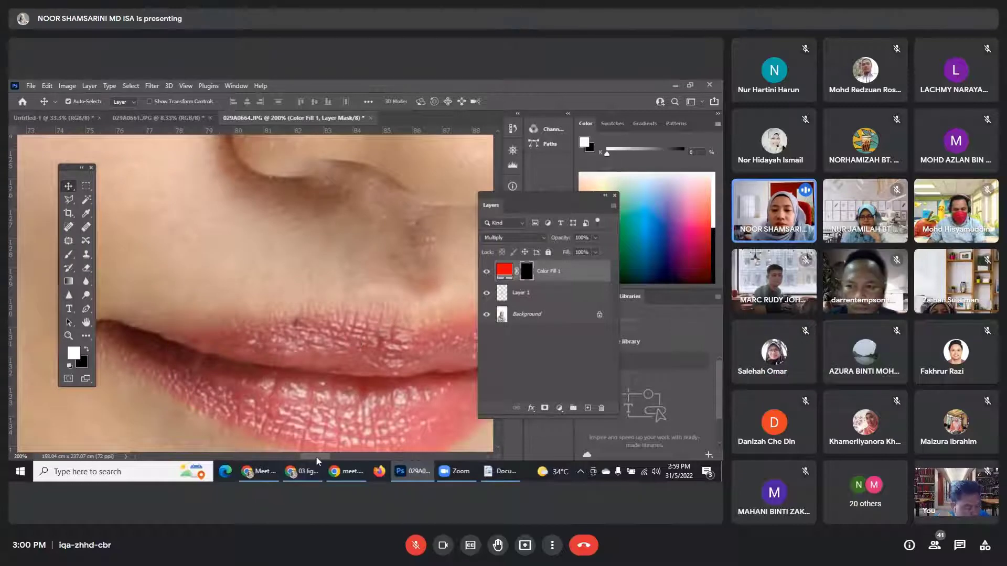
drag(315, 455, 322, 455)
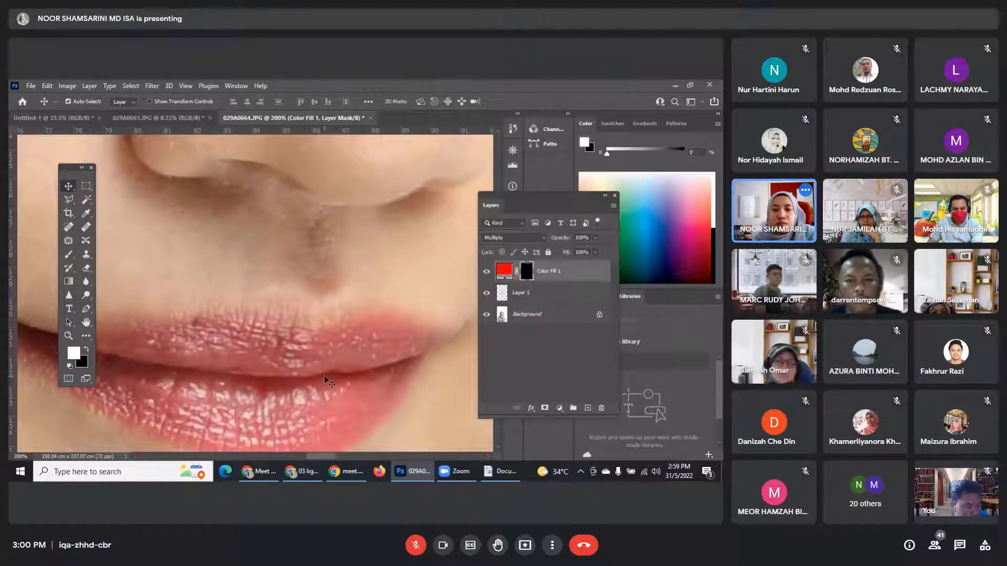
scroll(325, 378, down, 3)
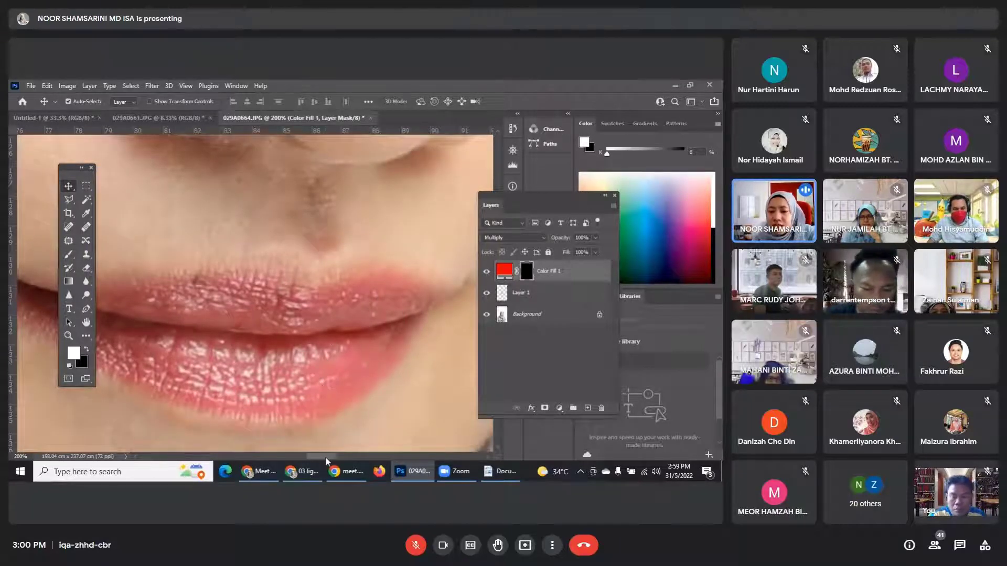
drag(326, 456, 319, 456)
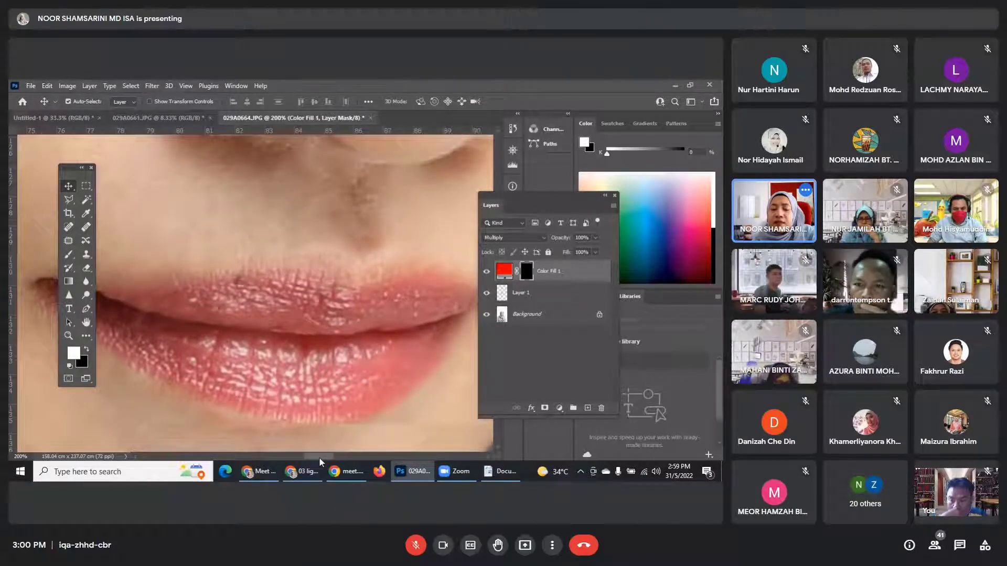
drag(330, 457, 332, 457)
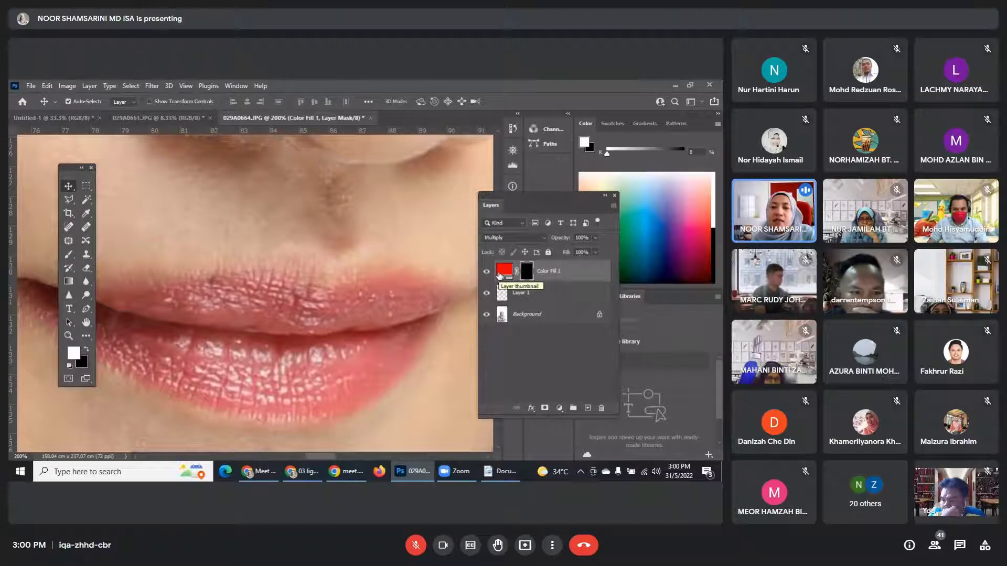
click(74, 257)
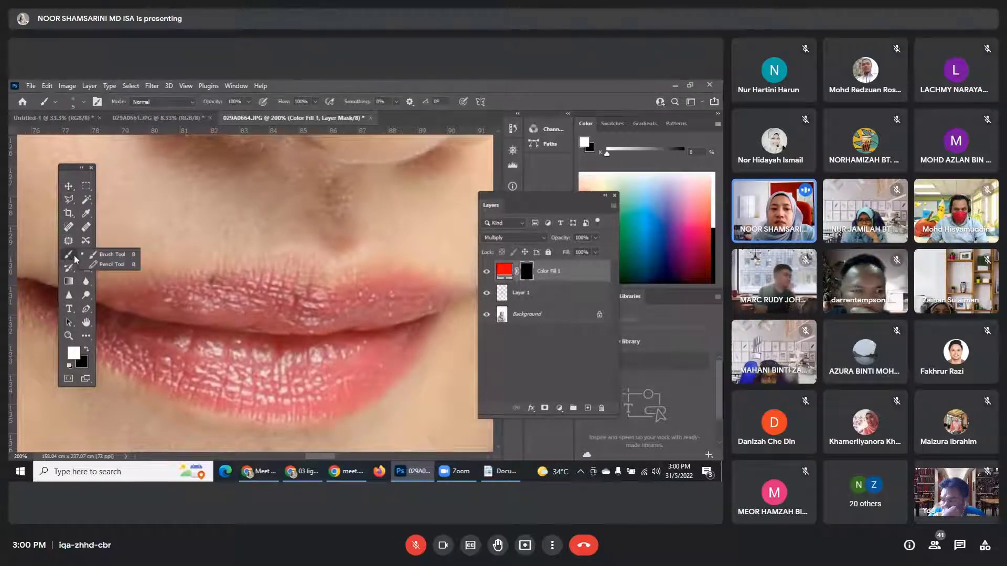
click(109, 254)
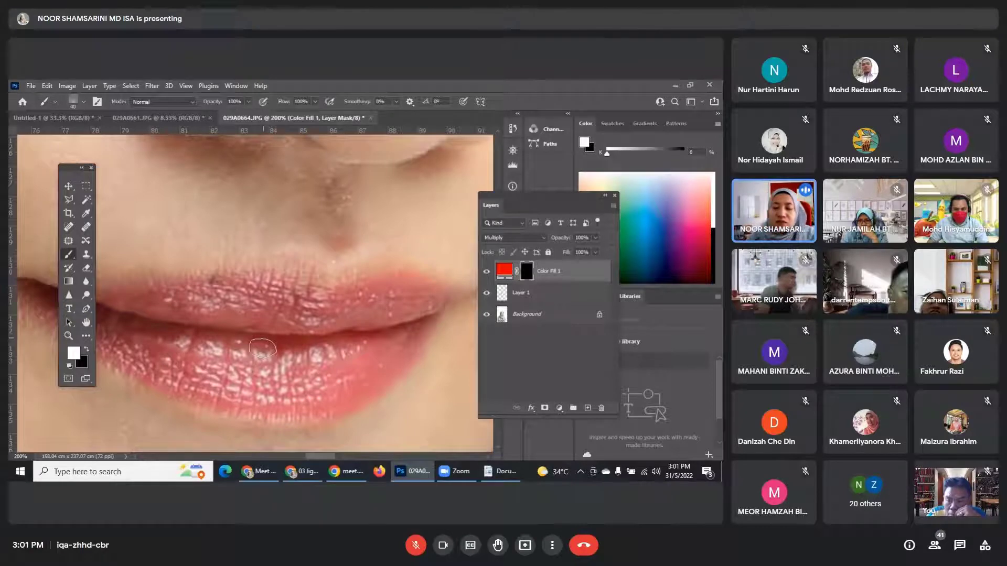
key(bracketright)
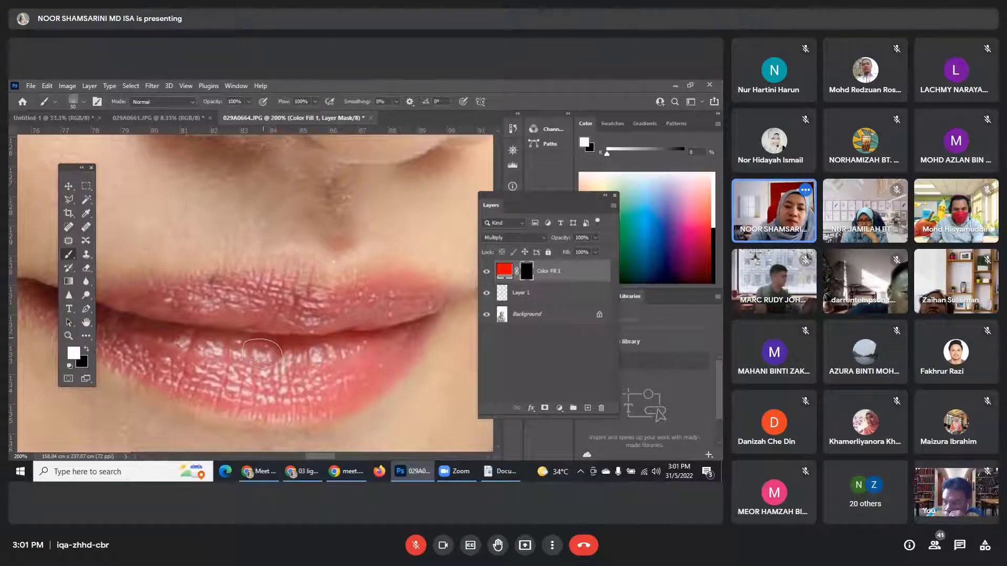
key(bracketleft)
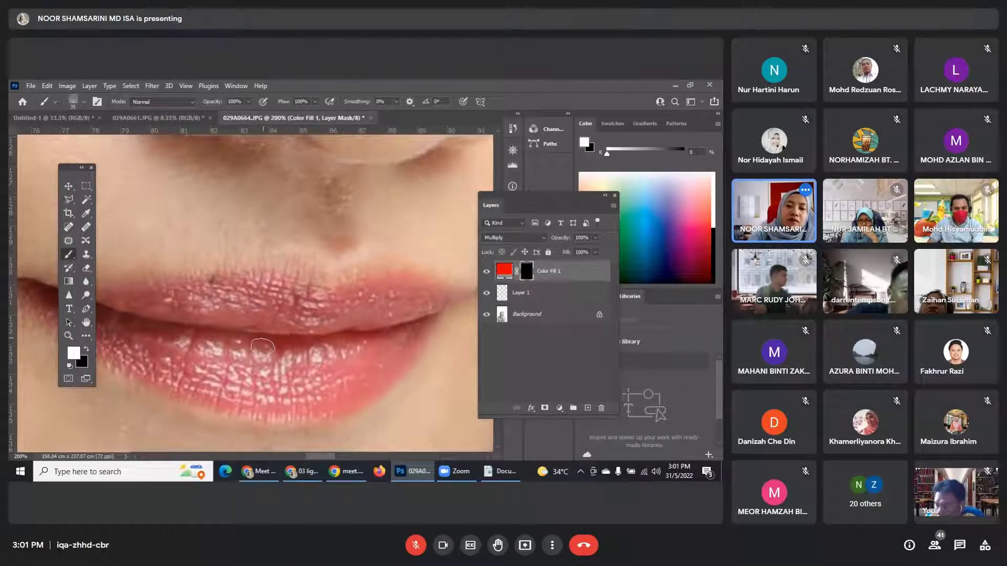
key(bracketright)
key(bracketright)
key(bracketright)
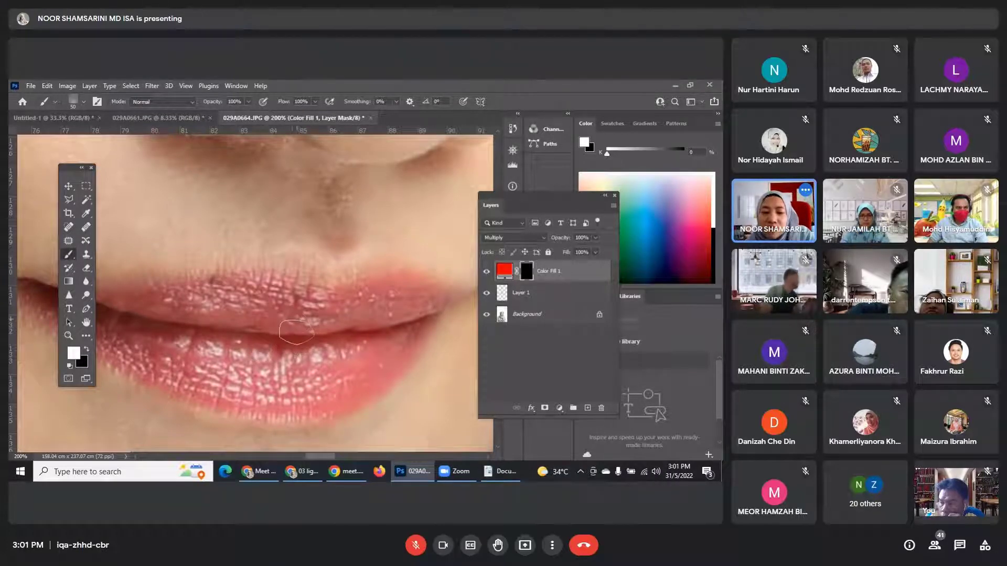
mouse_move(297, 332)
mouse_down()
mouse_move(235, 355)
mouse_move(304, 359)
mouse_move(284, 365)
mouse_move(189, 352)
mouse_move(250, 386)
mouse_move(293, 384)
mouse_move(319, 358)
mouse_move(213, 365)
mouse_move(173, 344)
mouse_move(216, 332)
mouse_move(289, 349)
mouse_move(346, 331)
mouse_move(327, 363)
mouse_move(270, 383)
mouse_move(215, 385)
mouse_move(300, 339)
mouse_move(338, 383)
mouse_move(289, 343)
mouse_up()
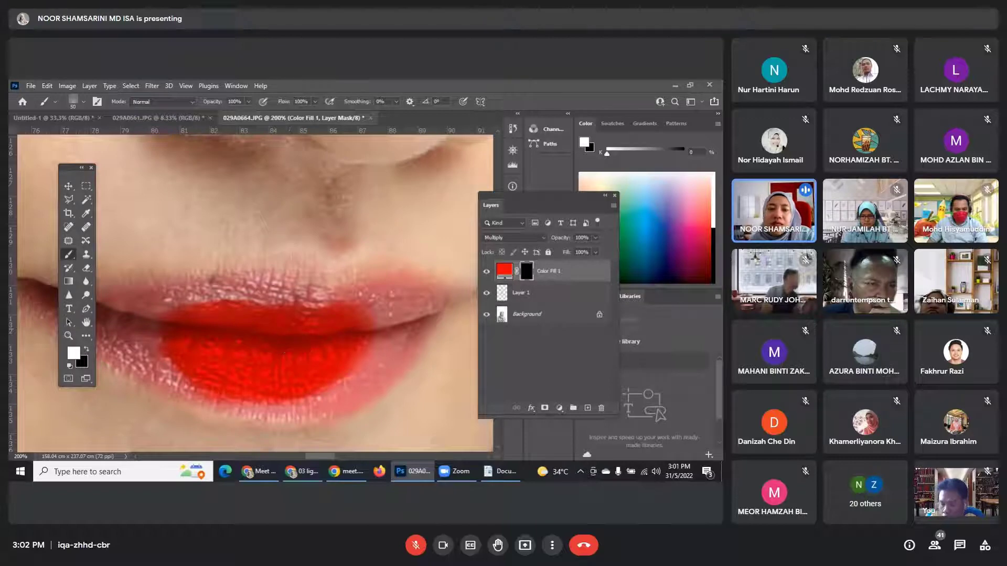
Examine the brush's Flow setting.
click(315, 101)
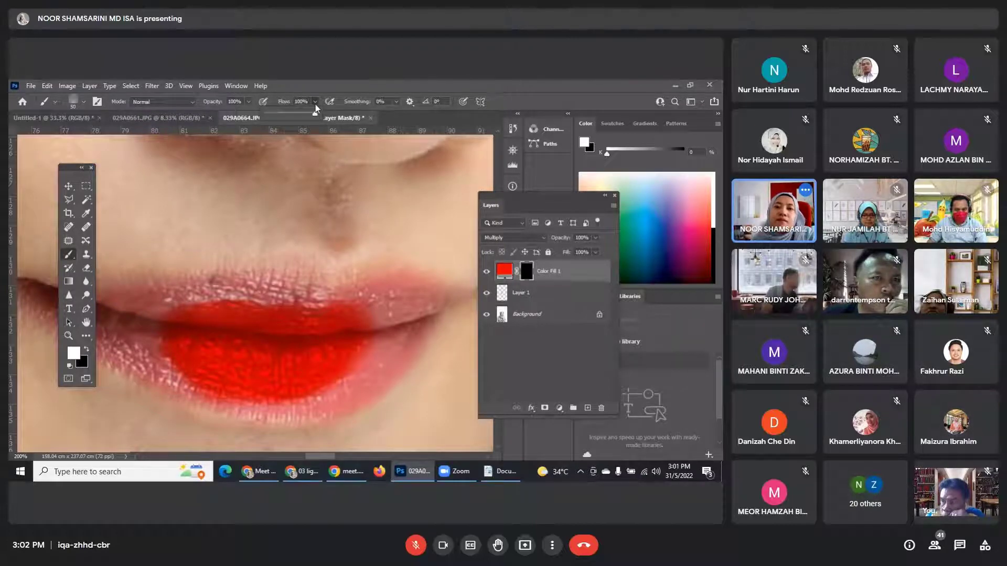
click(315, 103)
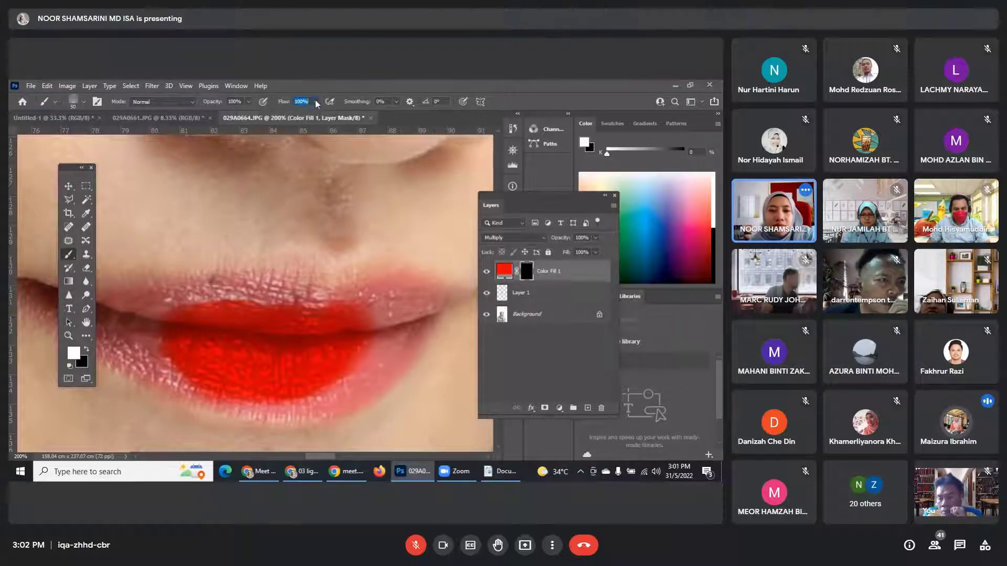
click(316, 100)
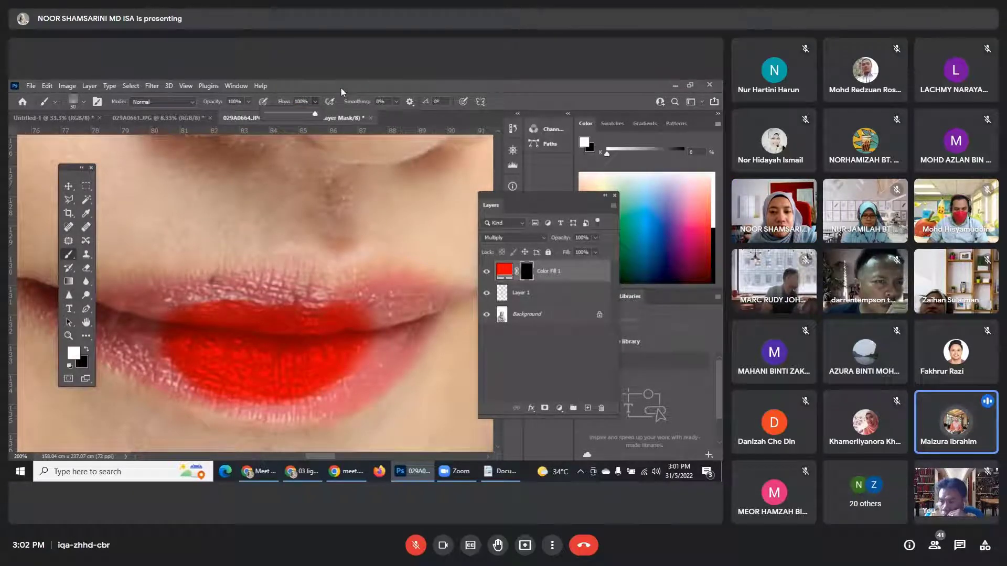
Switch to the Move tool and delete the Color Fill 1 layer together with its mask.
click(74, 189)
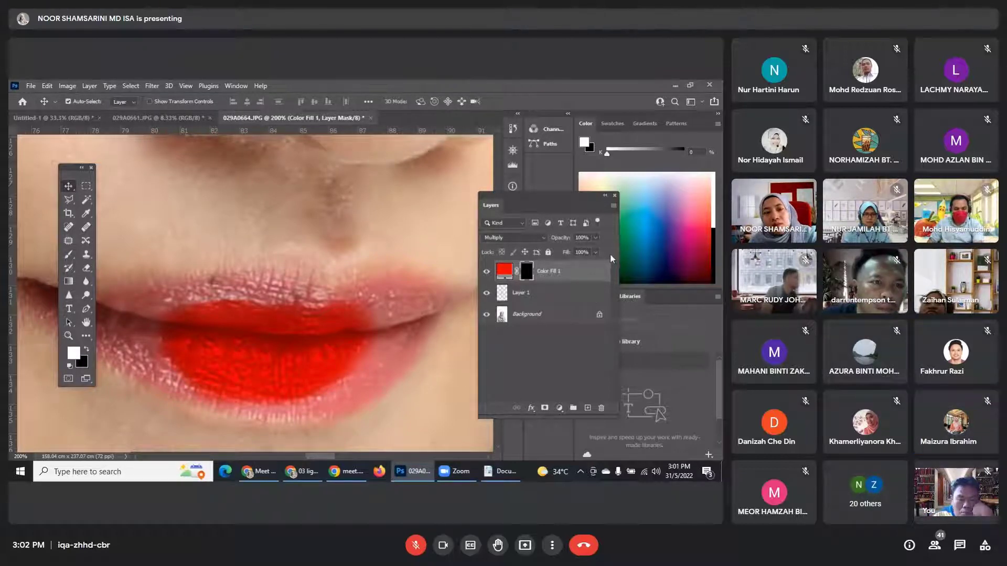
click(601, 412)
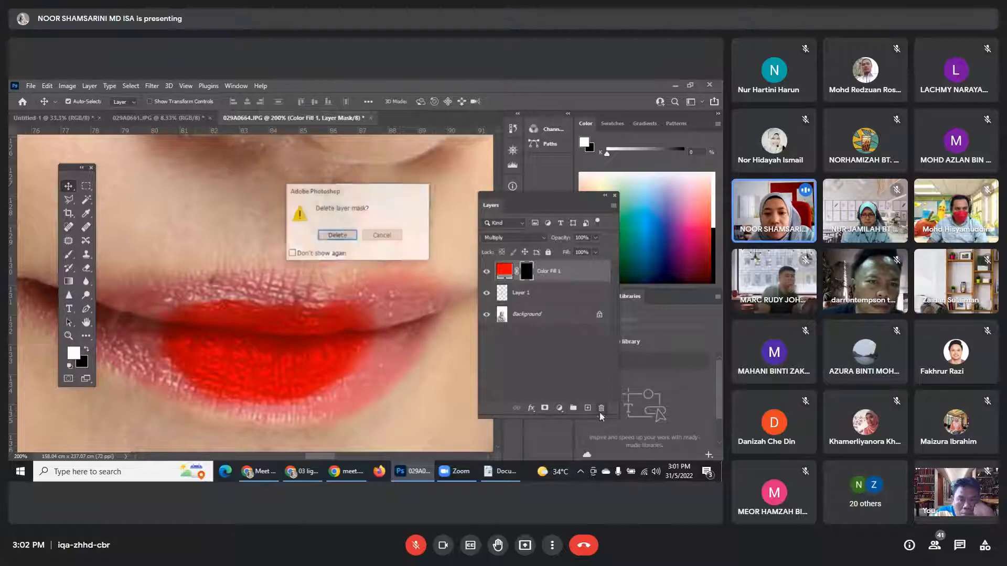
click(351, 236)
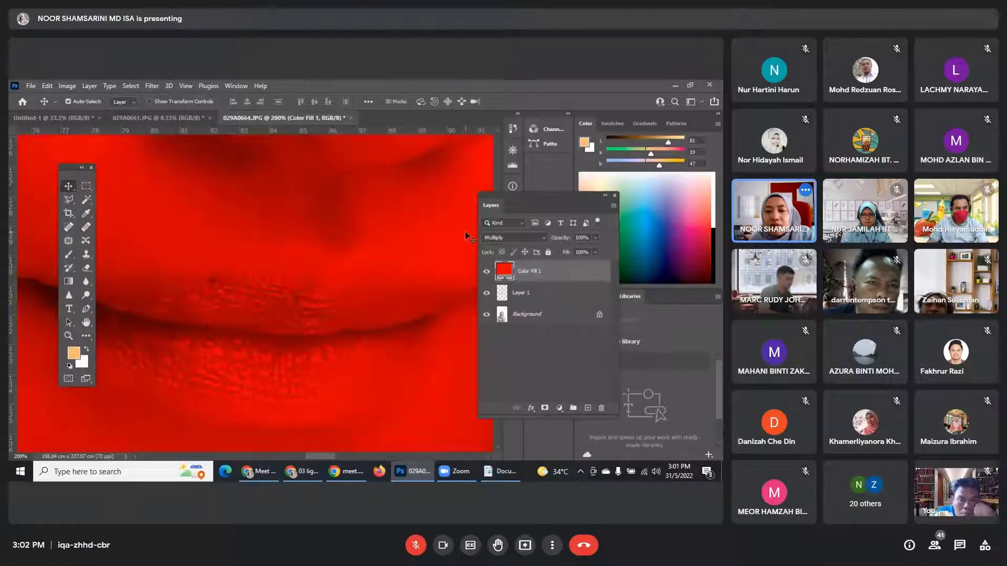
click(601, 408)
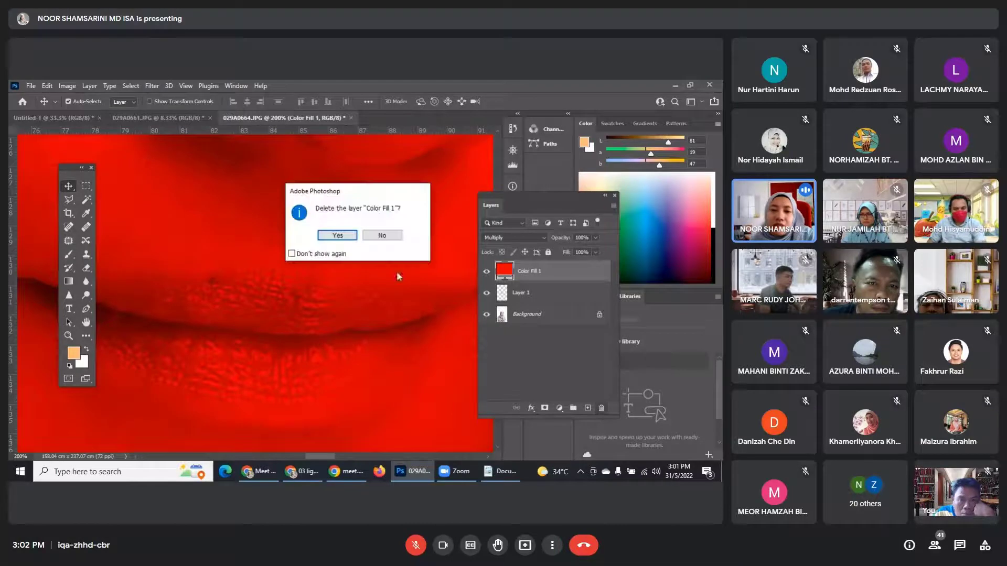
click(337, 235)
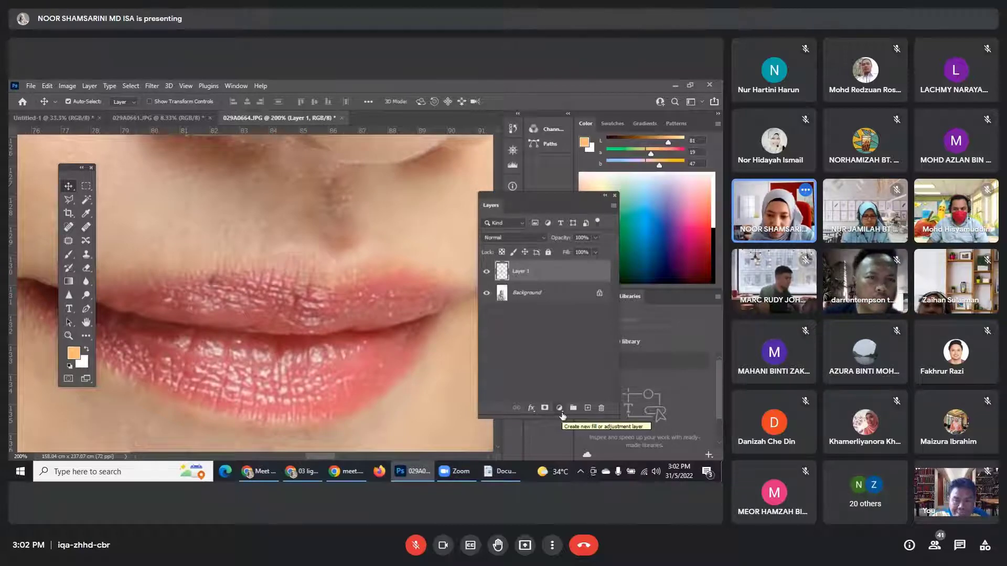
Add a Solid Color fill layer above Layer 1 using the bright red fe0427.
click(562, 414)
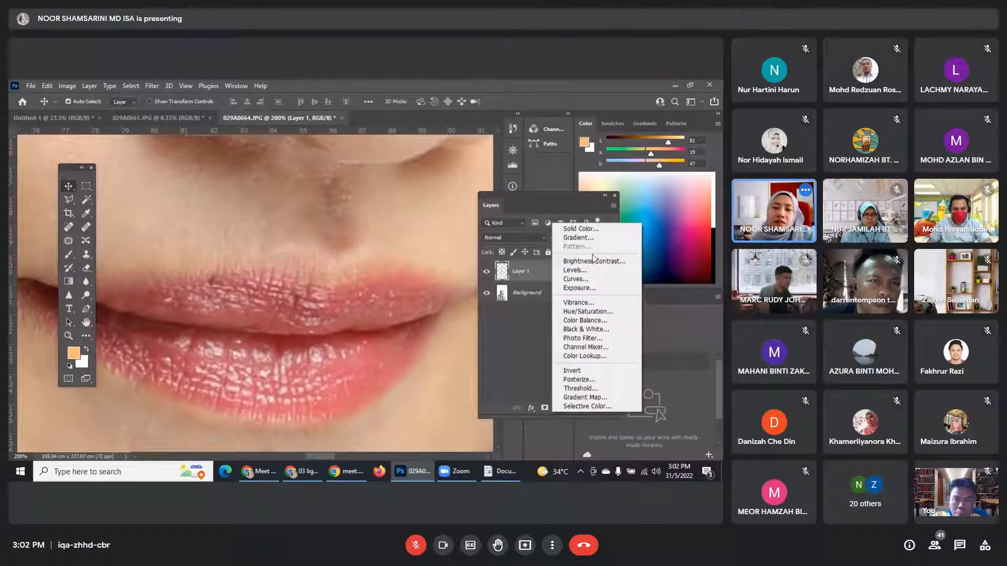
click(598, 229)
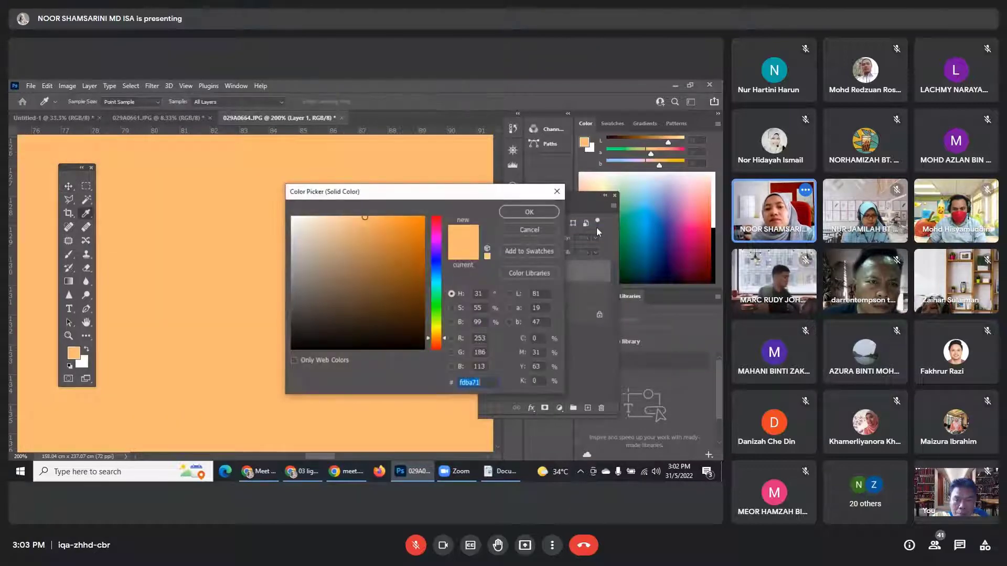
click(438, 222)
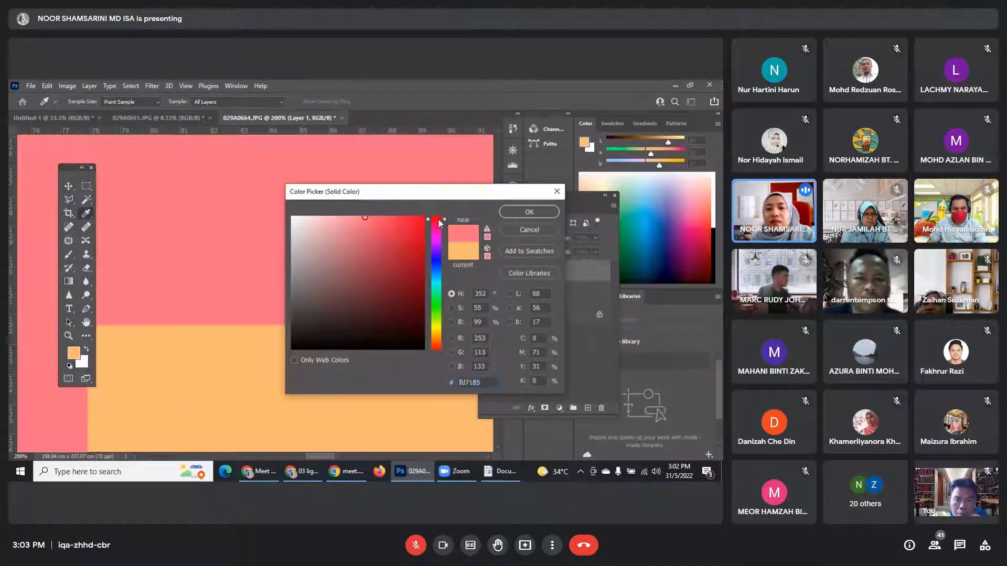
click(423, 218)
click(424, 219)
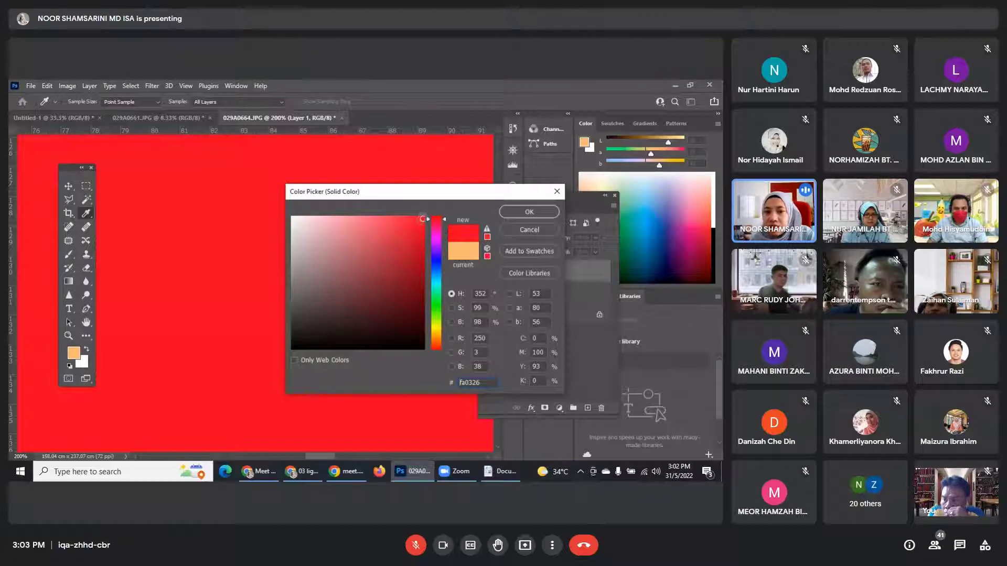
click(423, 217)
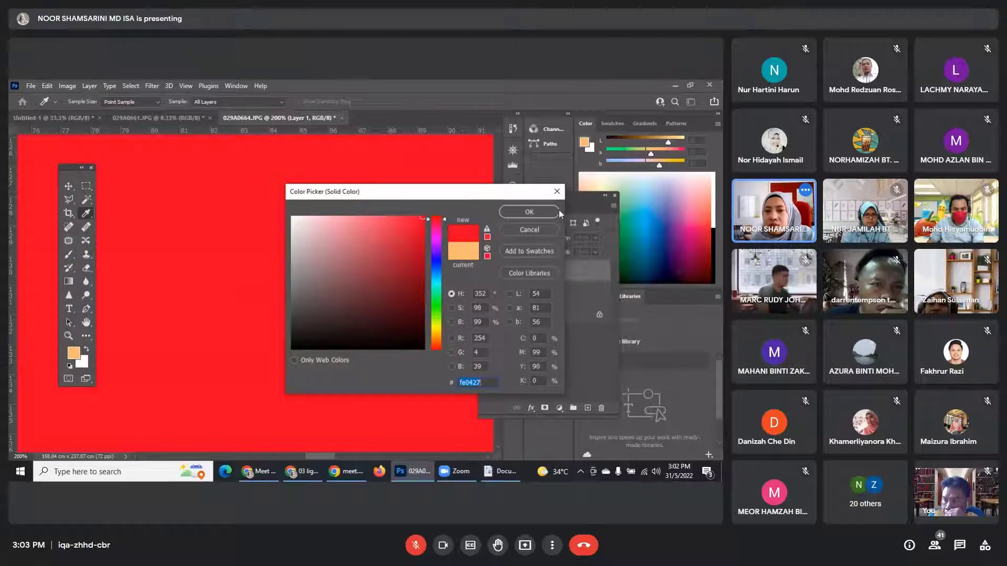
click(553, 210)
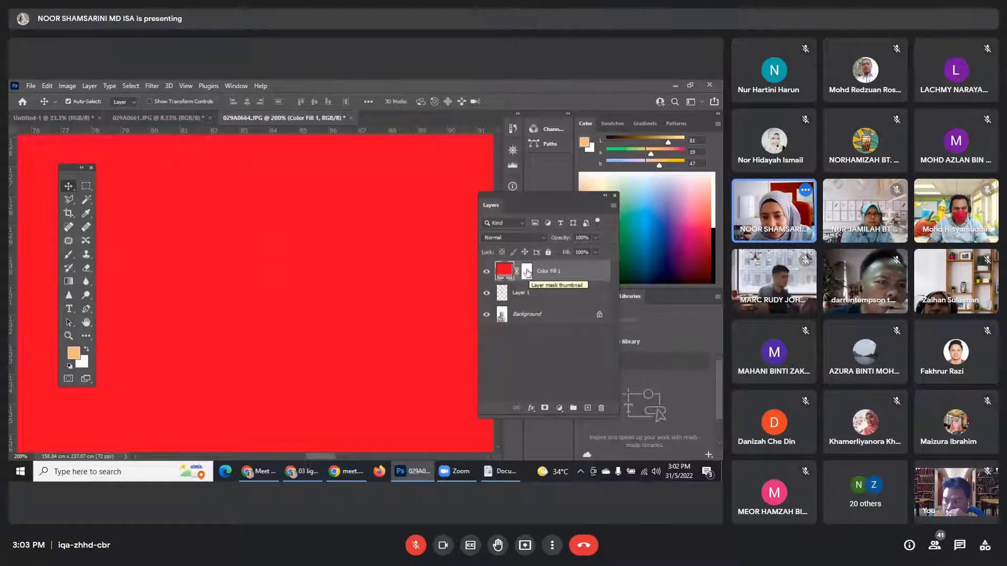
Set the red Color Fill 1 layer's blend mode to Multiply and invert its layer mask to black.
click(545, 236)
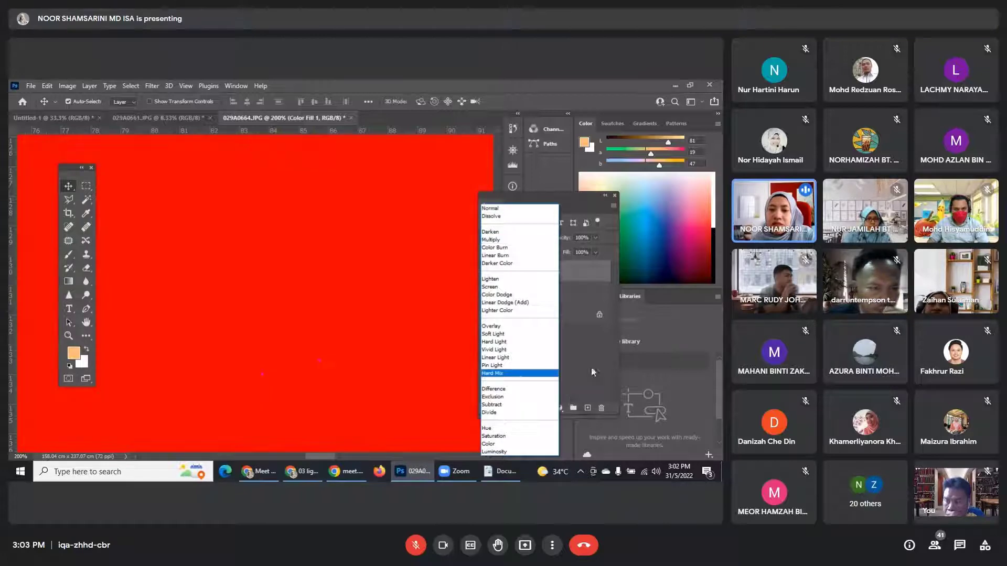
click(557, 192)
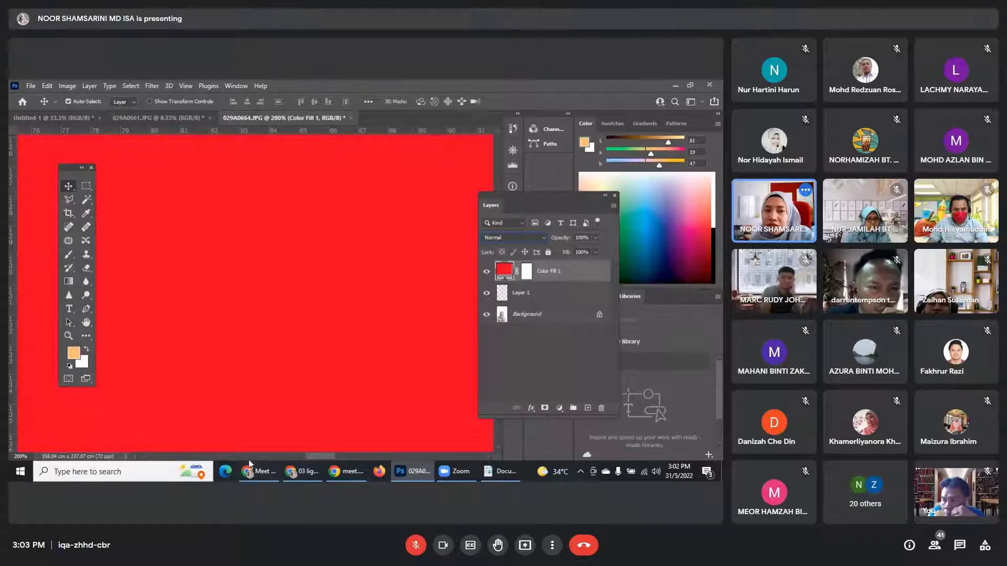
click(543, 237)
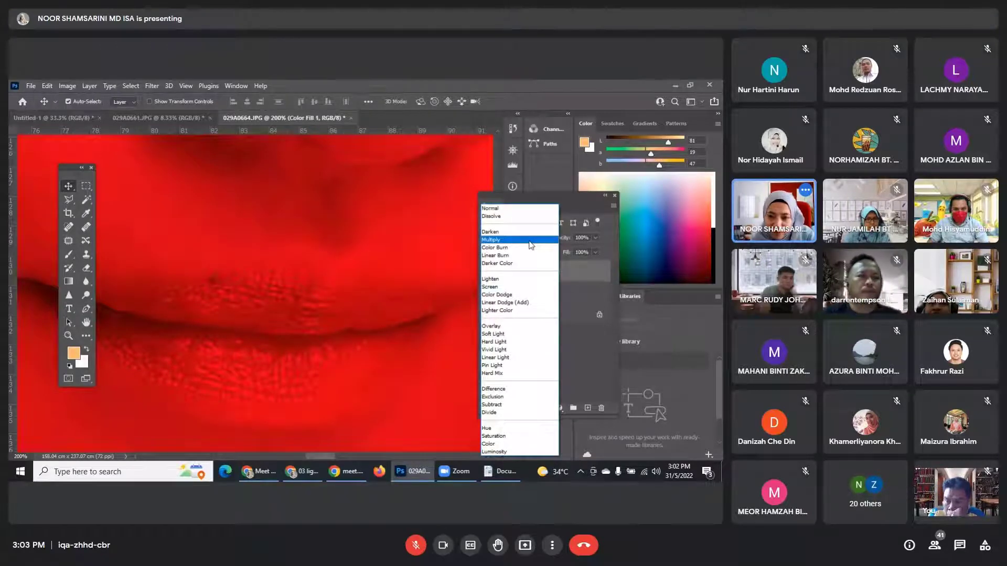
click(530, 242)
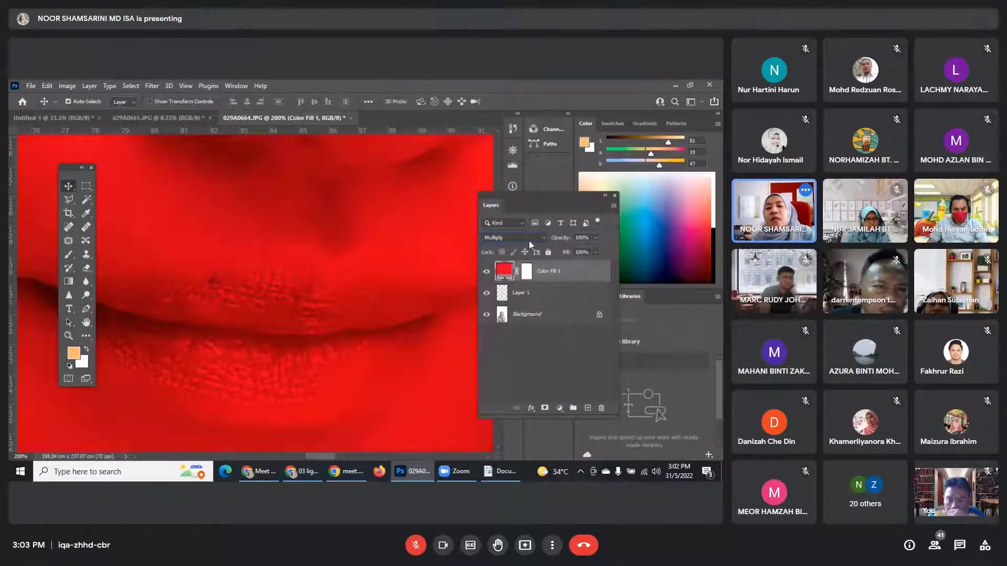
click(526, 270)
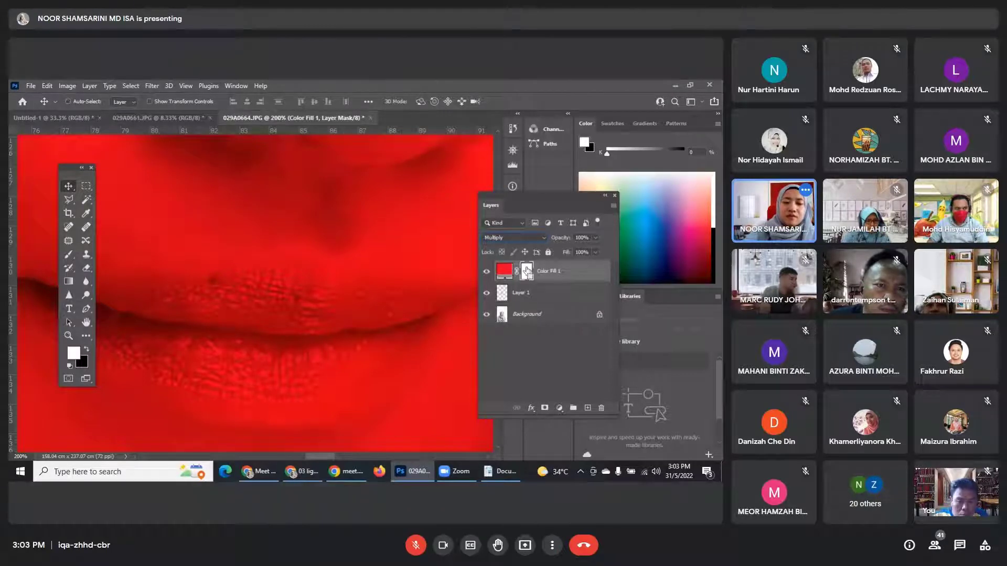
key(ctrl+i)
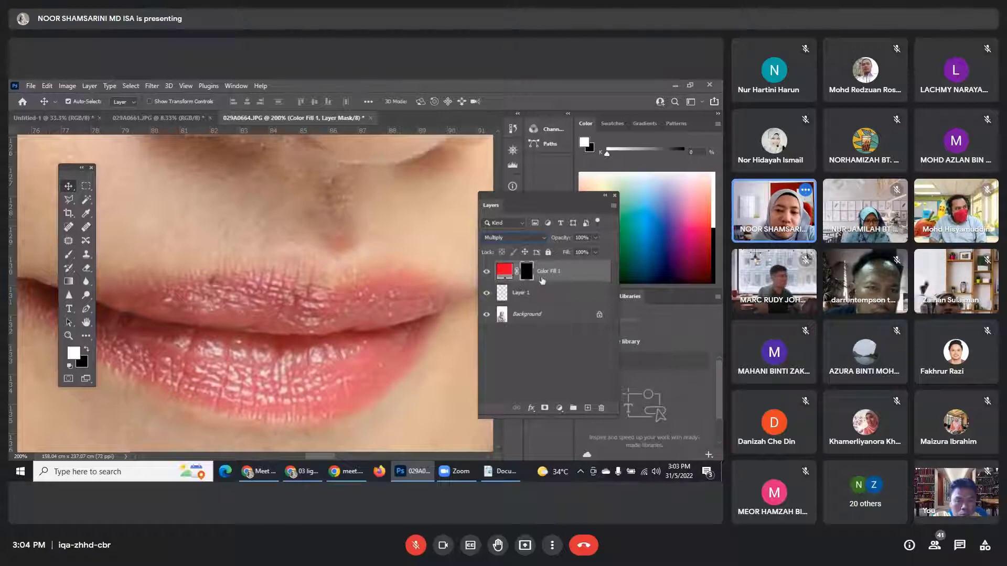
Paint white over the main area of both lips on the Color Fill 1 mask using the Brush tool at size 50.
click(71, 256)
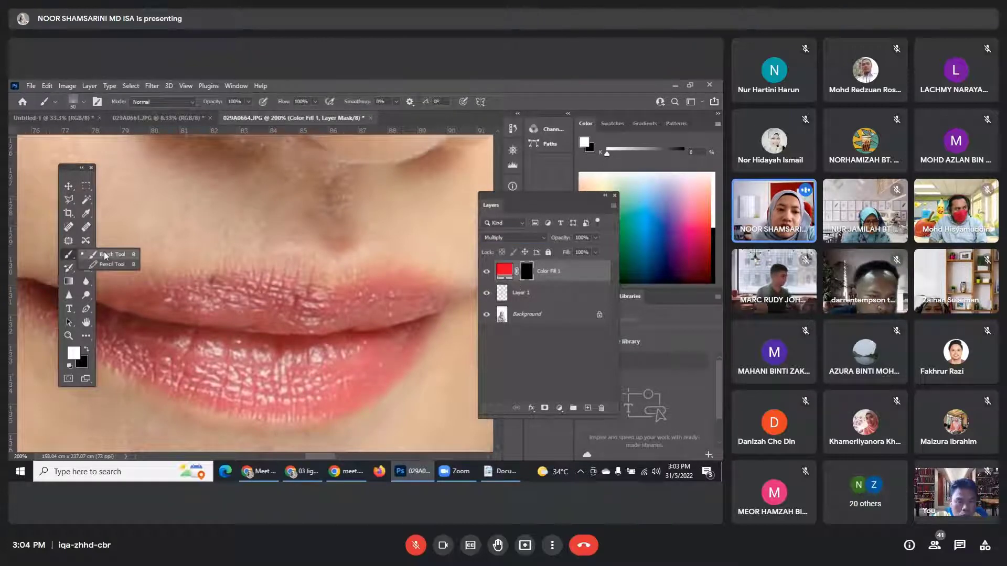
click(105, 256)
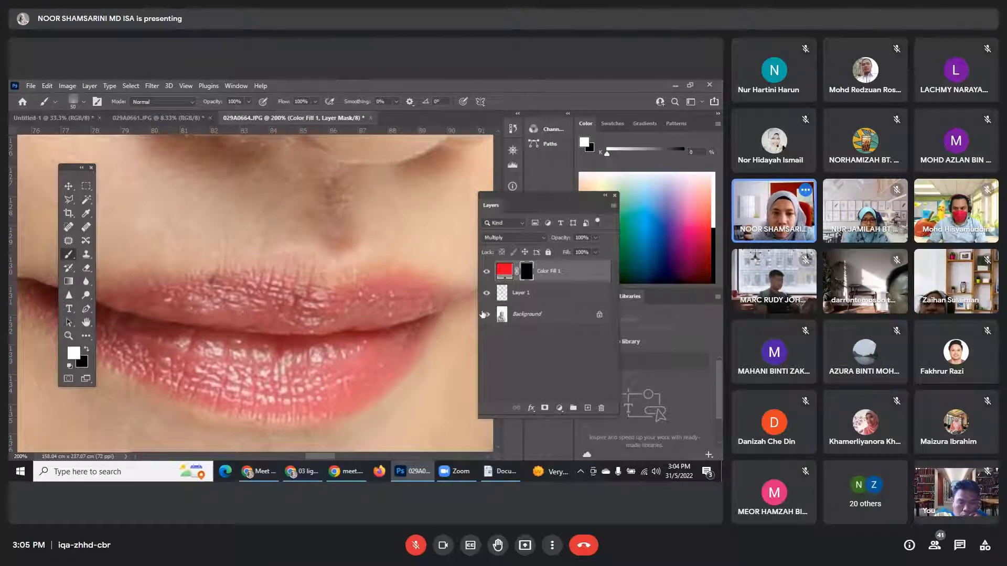
drag(533, 206, 551, 201)
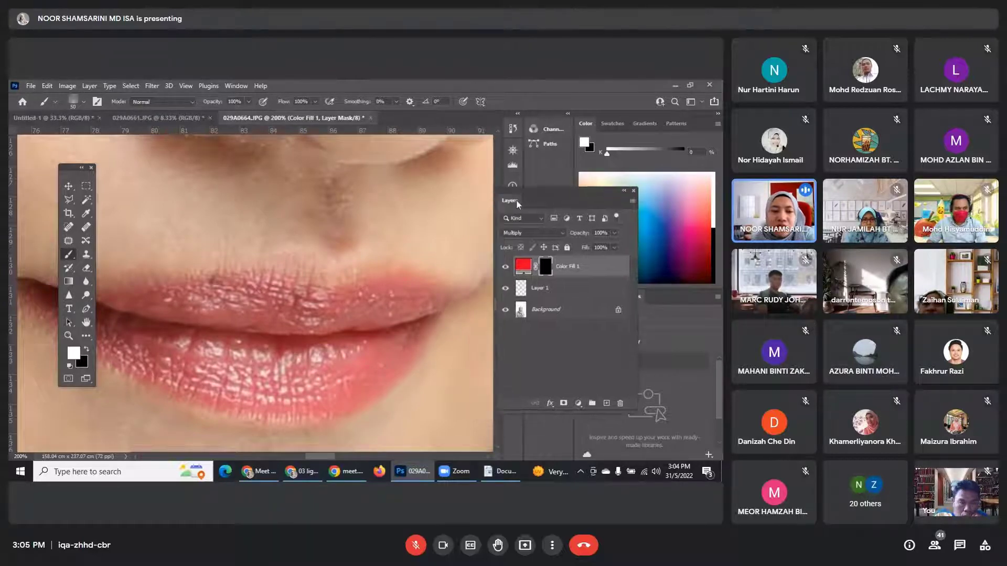
mouse_move(279, 360)
mouse_down()
mouse_move(208, 345)
mouse_move(262, 336)
mouse_move(153, 343)
mouse_move(296, 378)
mouse_move(347, 353)
mouse_move(363, 332)
mouse_move(281, 337)
mouse_move(344, 343)
mouse_move(330, 366)
mouse_move(246, 392)
mouse_move(141, 331)
mouse_move(187, 320)
mouse_move(392, 323)
mouse_move(388, 343)
mouse_move(337, 378)
mouse_move(271, 392)
mouse_move(199, 373)
mouse_up()
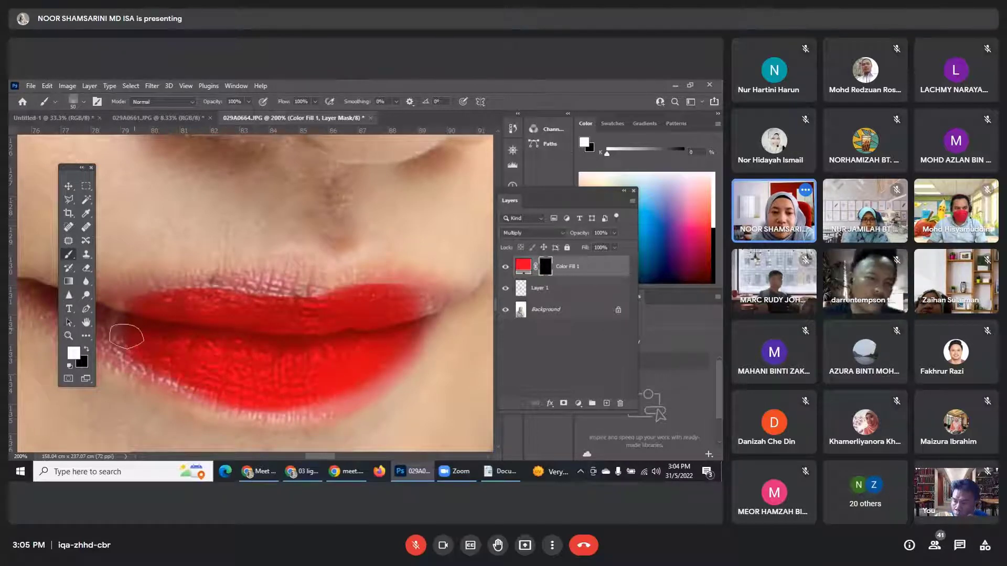
Reduce the brush to size 15 and paint white on the mask along the lower lip's left edge down to its bottom centre.
key(space)
drag(188, 329, 242, 330)
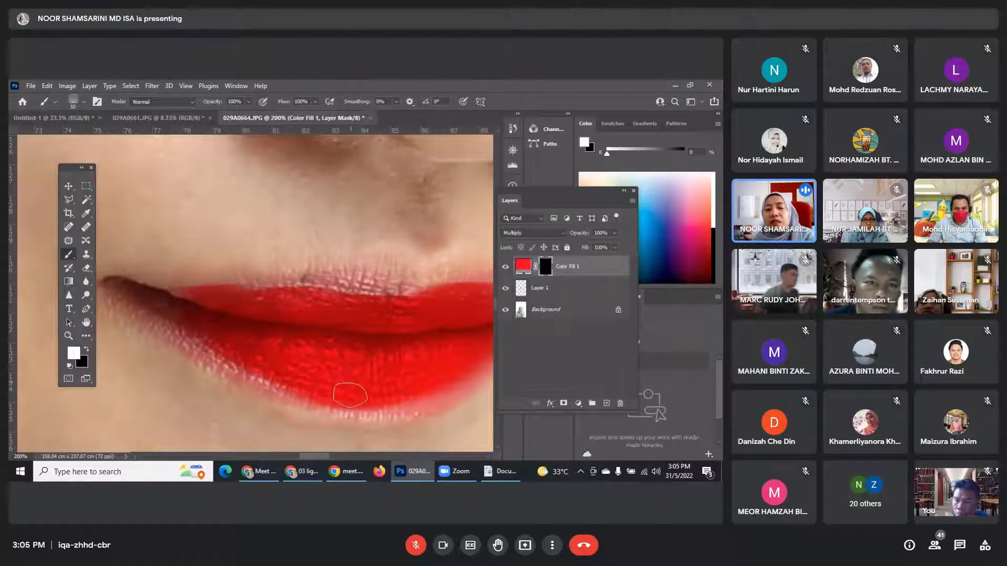
key(bracketleft)
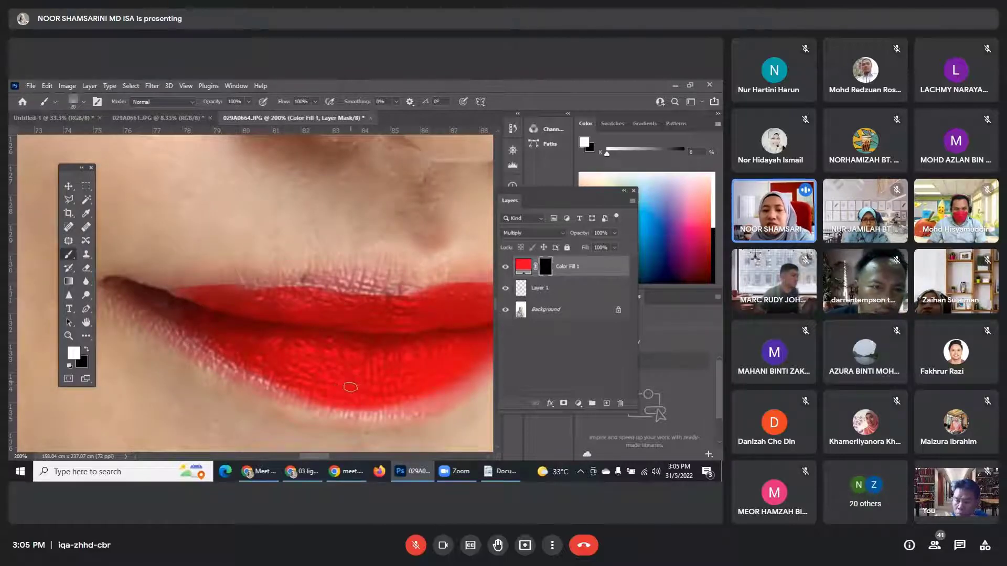
key(bracketleft)
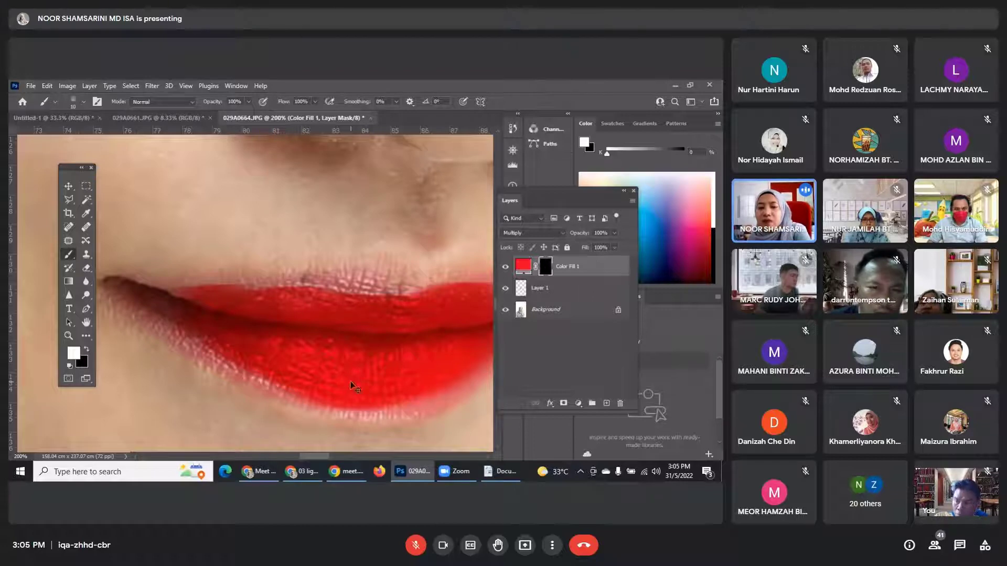
key(ctrl+plus)
drag(335, 361, 322, 245)
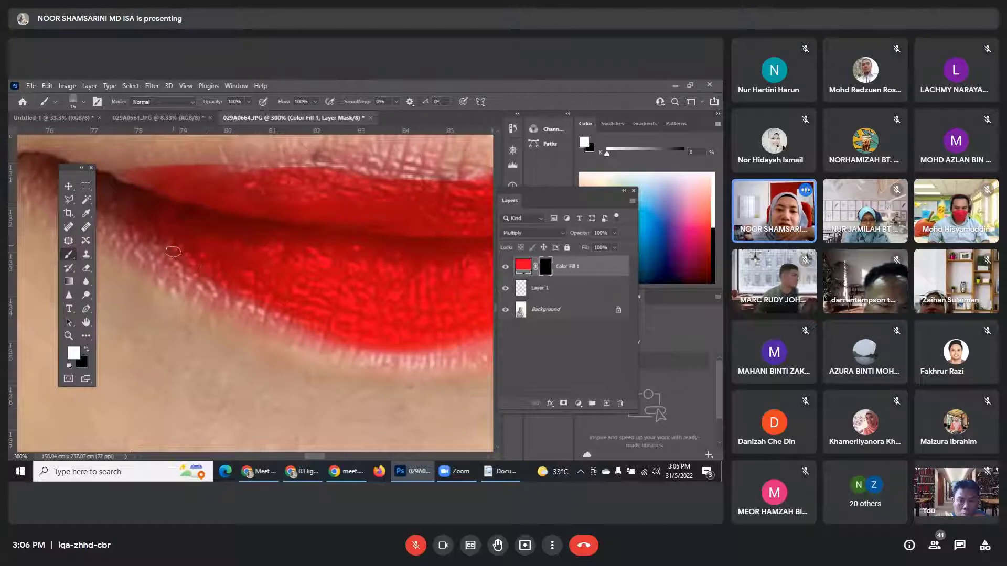
mouse_move(146, 230)
mouse_down()
mouse_move(202, 276)
mouse_move(333, 327)
mouse_move(198, 279)
mouse_up()
mouse_move(121, 237)
mouse_down()
mouse_move(174, 279)
mouse_move(333, 340)
mouse_move(394, 349)
mouse_move(209, 292)
mouse_up()
mouse_move(141, 237)
mouse_down()
mouse_move(129, 247)
mouse_move(153, 271)
mouse_up()
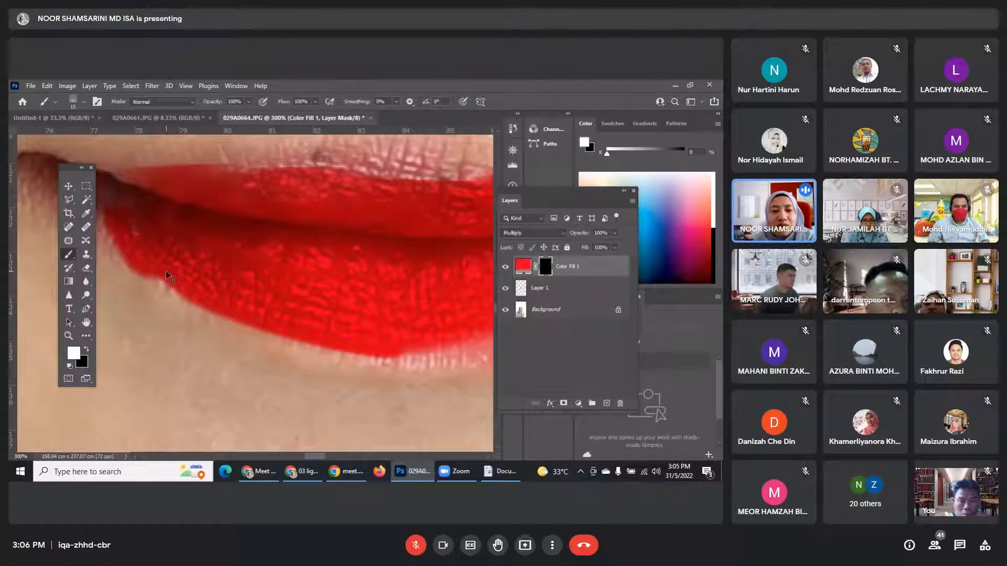
key(ctrl+z)
drag(120, 227, 230, 301)
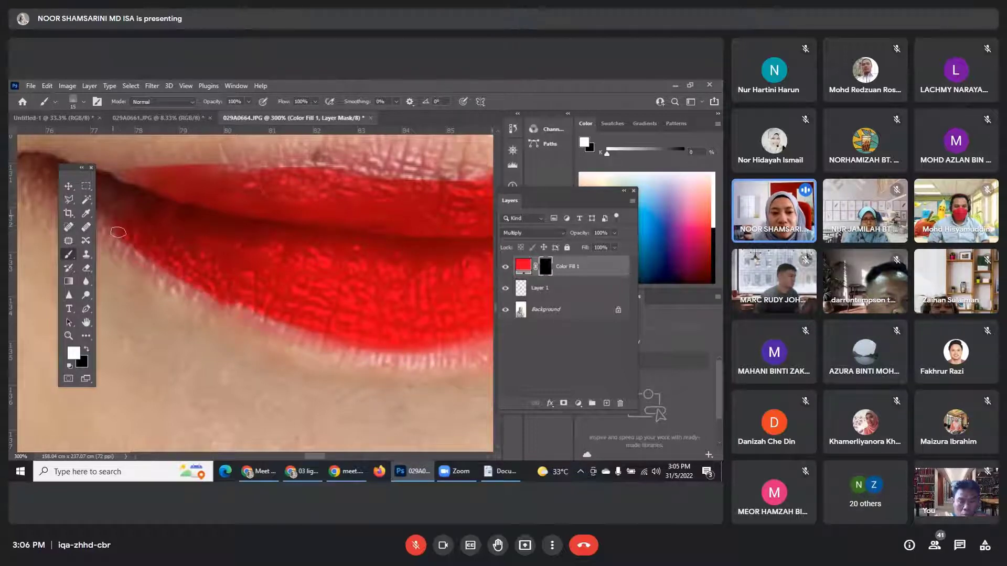
mouse_move(119, 232)
mouse_down()
mouse_move(171, 288)
mouse_move(310, 340)
mouse_move(368, 348)
mouse_move(182, 279)
mouse_move(277, 336)
mouse_move(400, 359)
mouse_move(461, 355)
mouse_move(434, 348)
mouse_up()
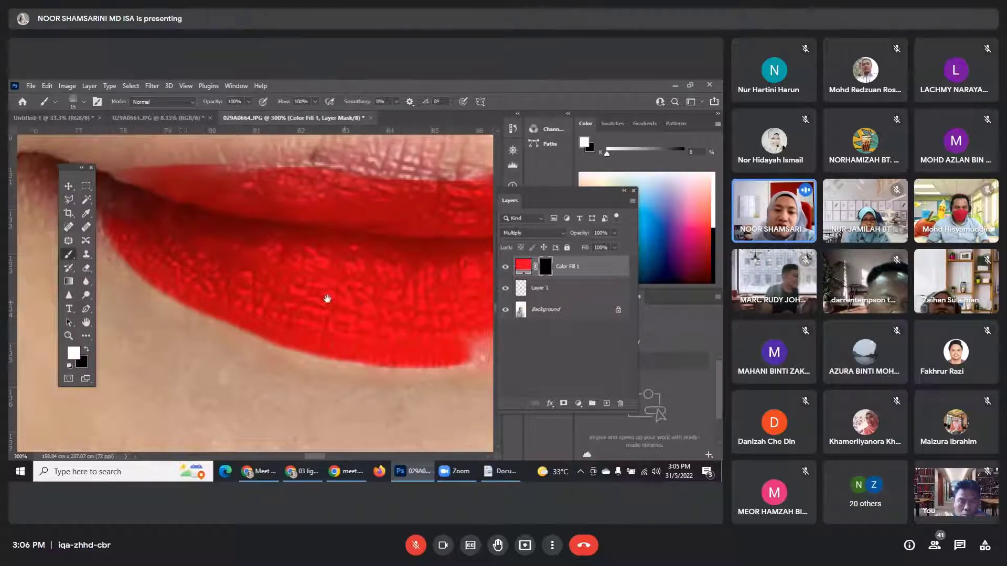
Paint white on the mask along the lower lip's right edge from the mouth corner, undoing strokes that miss the outline.
drag(329, 296, 250, 279)
drag(402, 252, 336, 264)
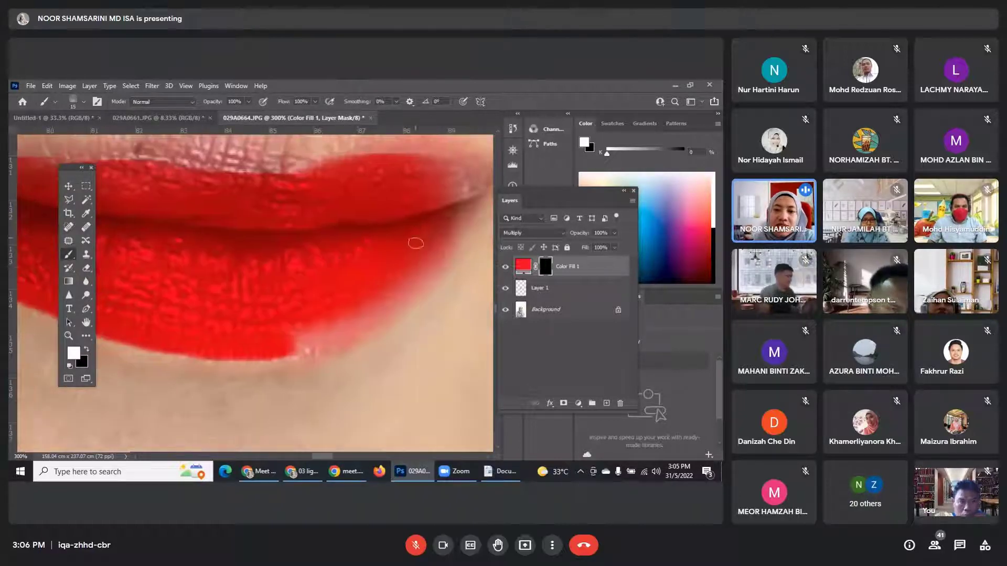
mouse_move(449, 213)
mouse_down()
mouse_move(471, 200)
mouse_move(445, 246)
mouse_move(406, 278)
mouse_move(286, 343)
mouse_move(293, 341)
mouse_up()
key(ctrl+z)
mouse_move(439, 250)
mouse_down()
mouse_move(362, 328)
mouse_move(291, 354)
mouse_move(209, 354)
mouse_up()
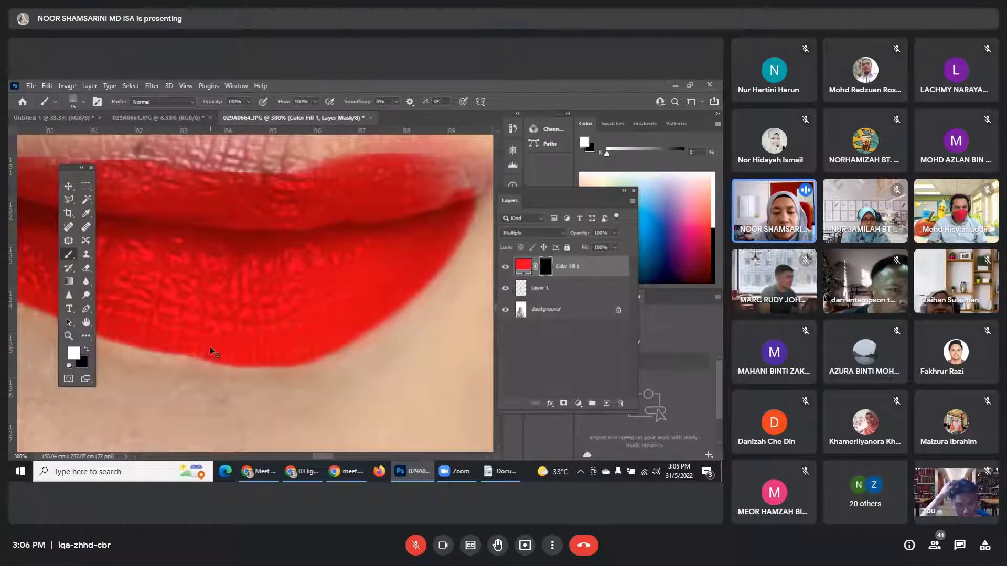
key(ctrl+z)
mouse_move(432, 267)
mouse_down()
mouse_move(364, 320)
mouse_move(269, 346)
mouse_up()
mouse_move(395, 295)
mouse_down()
mouse_move(285, 355)
mouse_move(206, 354)
mouse_up()
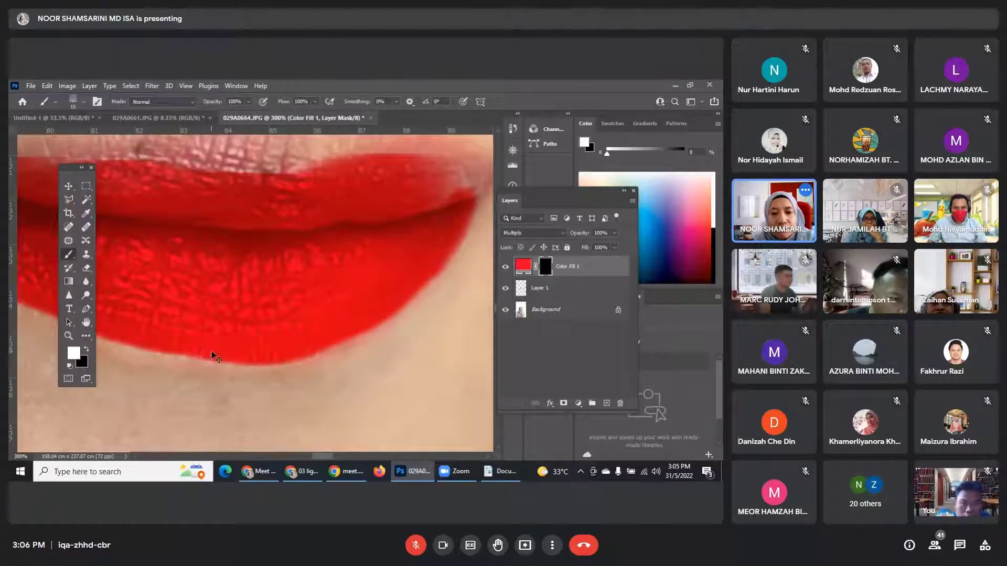
key(ctrl+z)
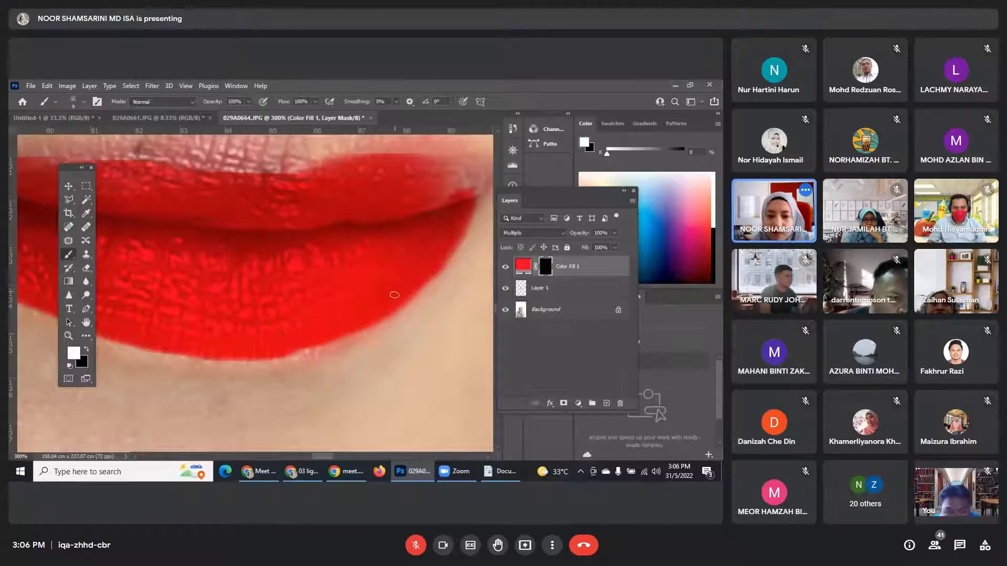
Refine the lower lip's bottom right edge on the mask with short white strokes using a smaller brush, undoing inaccurate ones.
drag(395, 296, 336, 333)
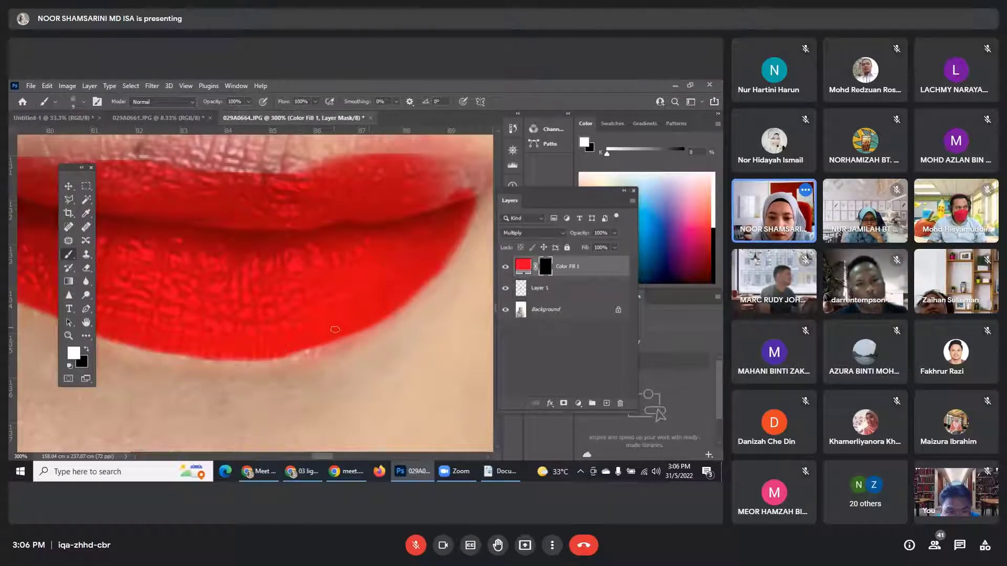
drag(316, 344, 270, 354)
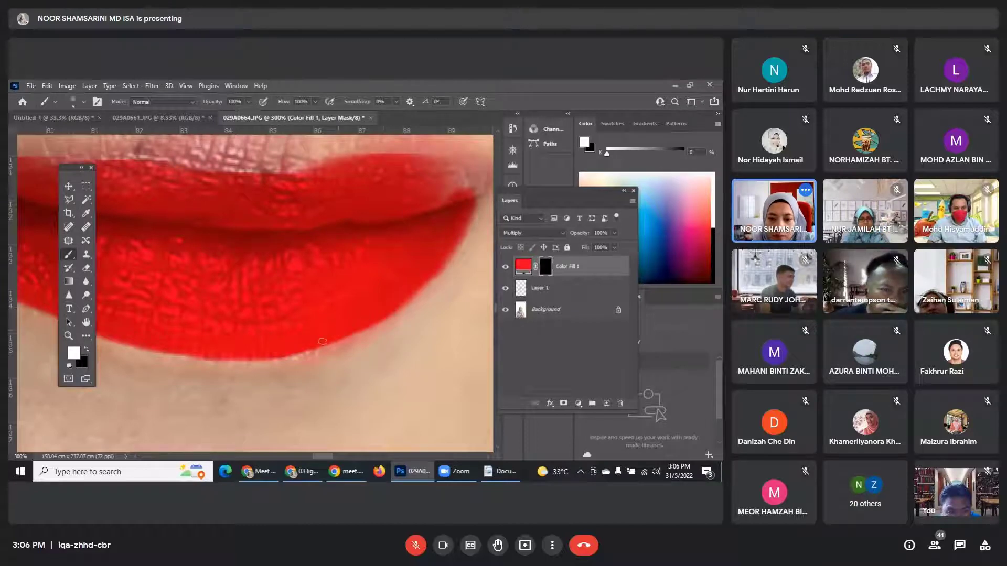
drag(382, 311, 335, 342)
key(ctrl+z)
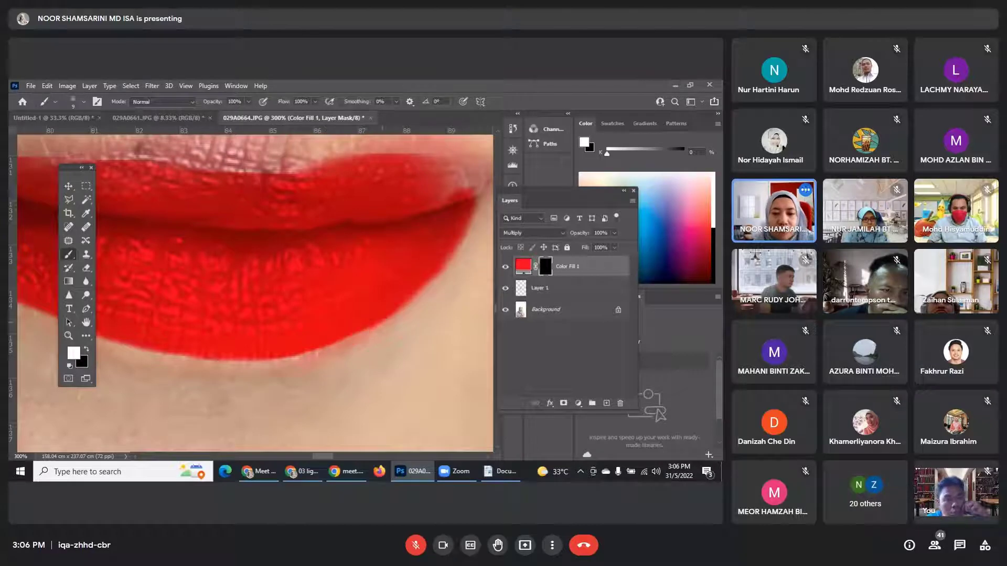
drag(396, 309, 343, 330)
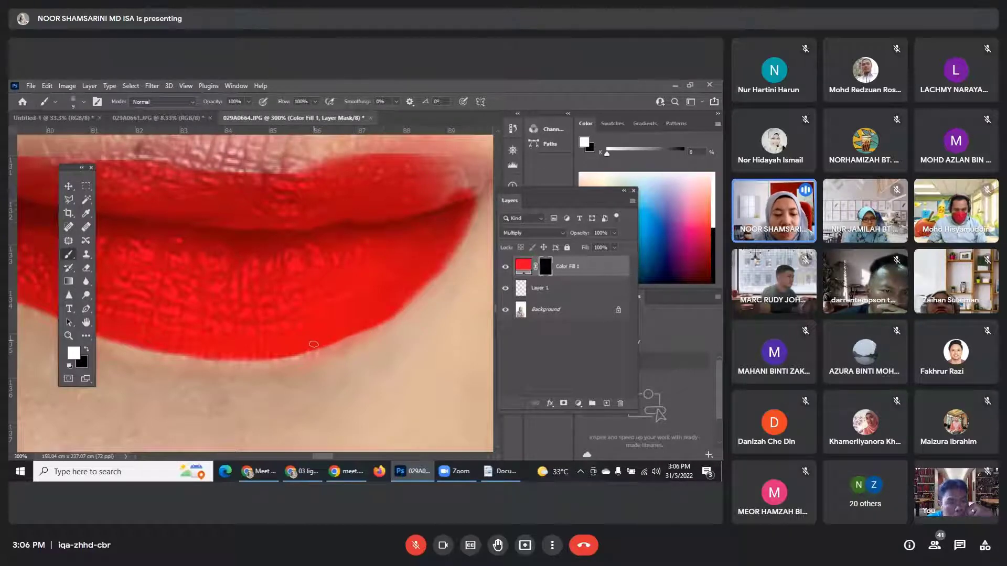
mouse_move(284, 357)
mouse_down()
mouse_move(321, 354)
mouse_move(274, 355)
mouse_move(339, 343)
mouse_move(388, 314)
mouse_move(455, 235)
mouse_up()
key(ctrl+z)
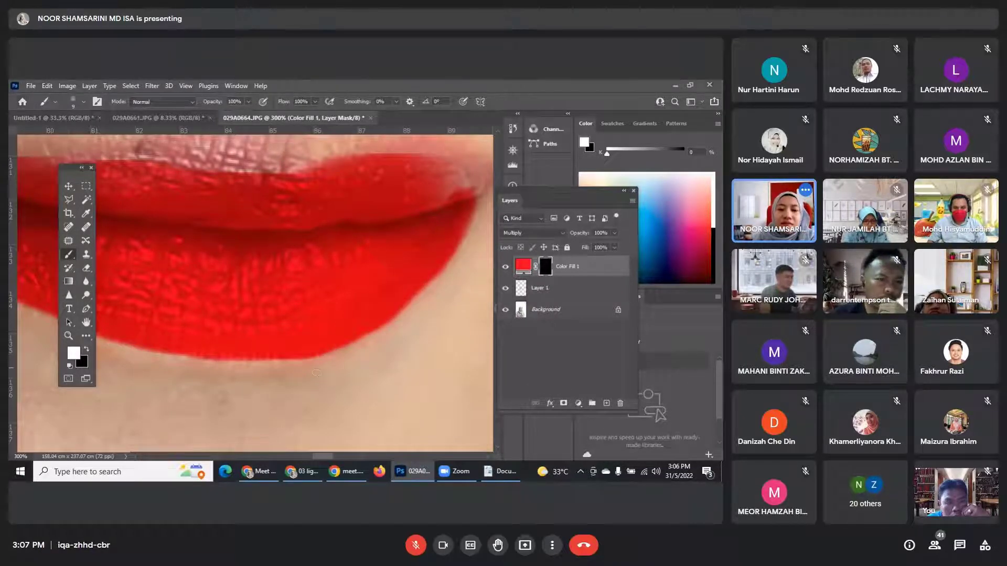
Paint a white diagonal stroke on the mask running from the lower lip's left edge out onto the chin skin.
drag(292, 320, 373, 297)
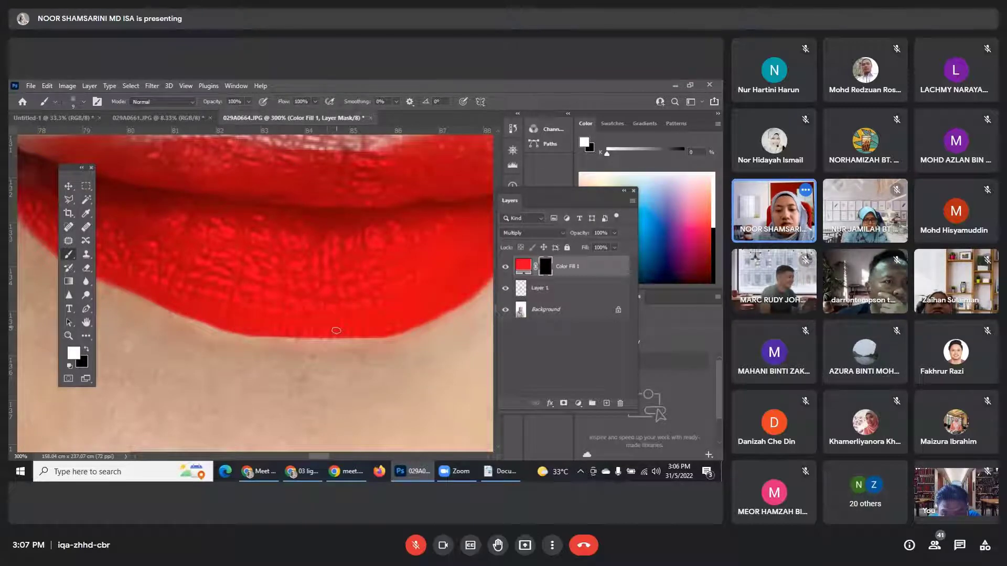
drag(309, 311, 427, 322)
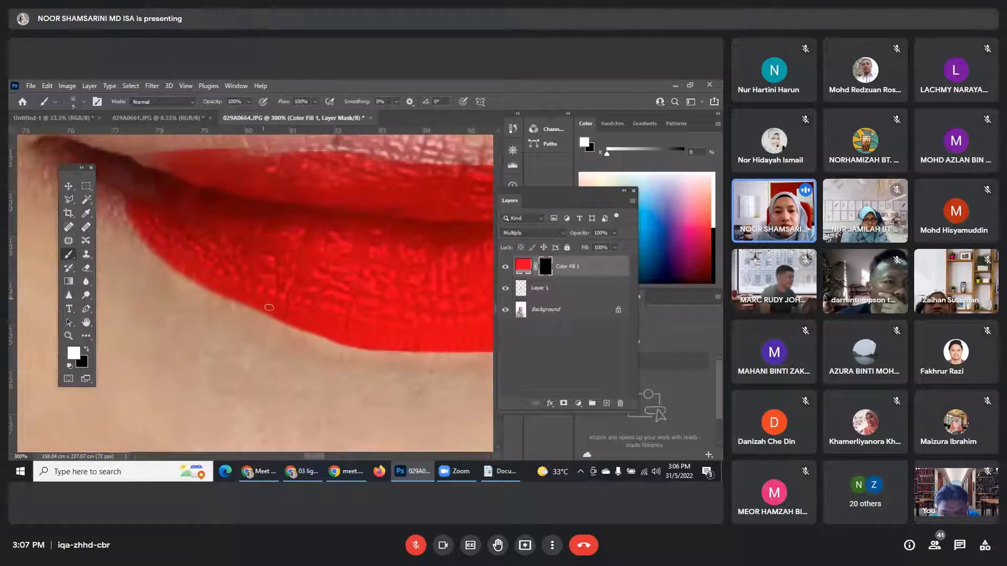
drag(257, 311, 180, 383)
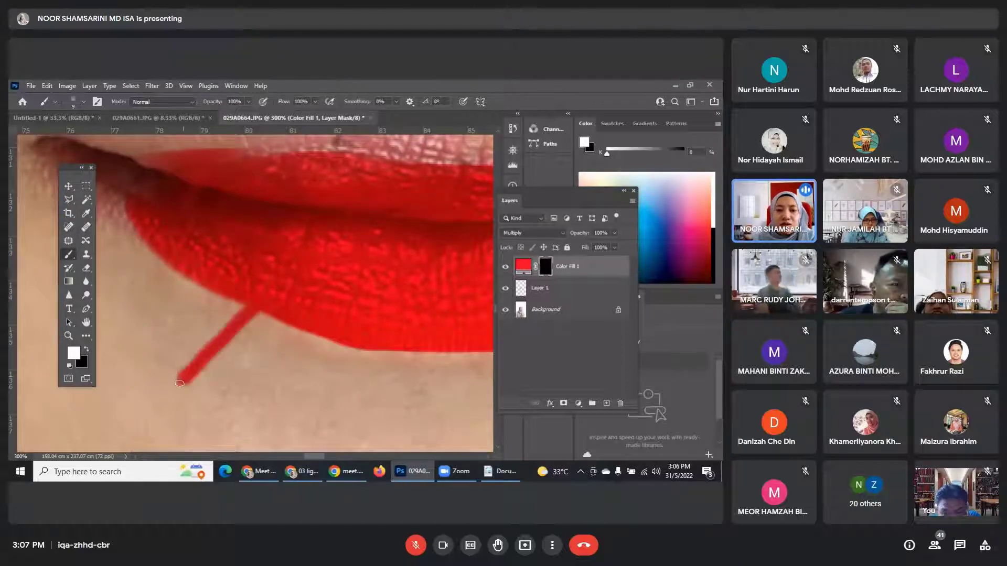
Paint black on the mask over the stray diagonal chin stroke and restore the lower lip's left edge with white.
drag(200, 200, 306, 248)
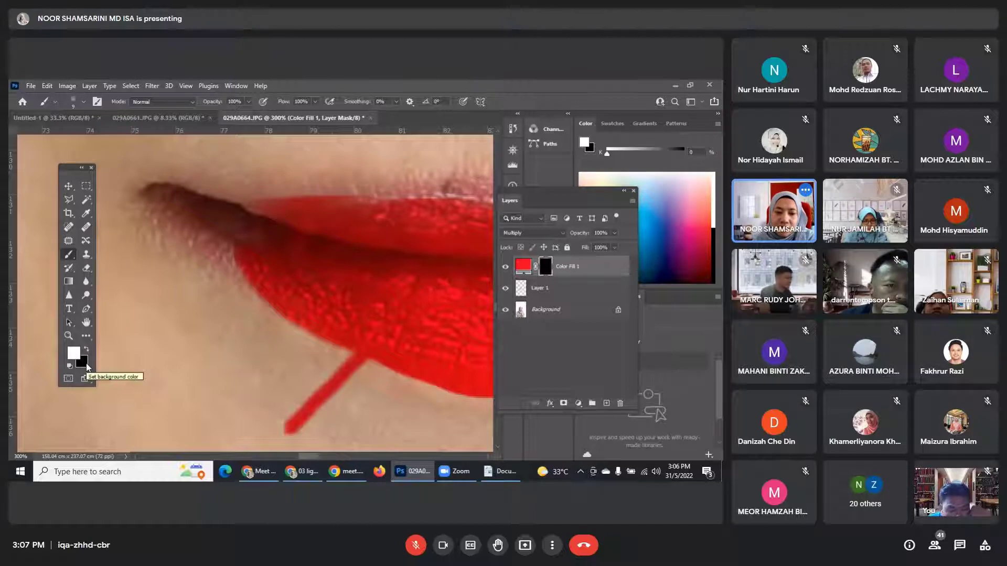
key(x)
mouse_move(269, 413)
mouse_down()
mouse_move(304, 445)
mouse_move(281, 423)
mouse_move(282, 403)
mouse_move(310, 429)
mouse_move(298, 397)
mouse_move(329, 415)
mouse_move(308, 395)
mouse_move(322, 399)
mouse_move(322, 377)
mouse_move(362, 397)
mouse_move(326, 369)
mouse_move(381, 397)
mouse_move(327, 364)
mouse_move(375, 372)
mouse_move(347, 358)
mouse_up()
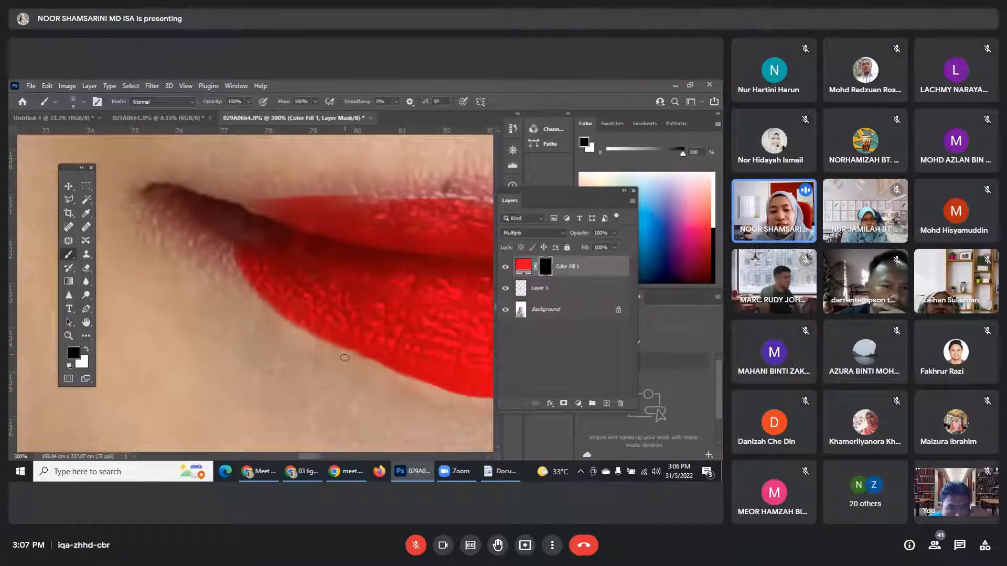
key(x)
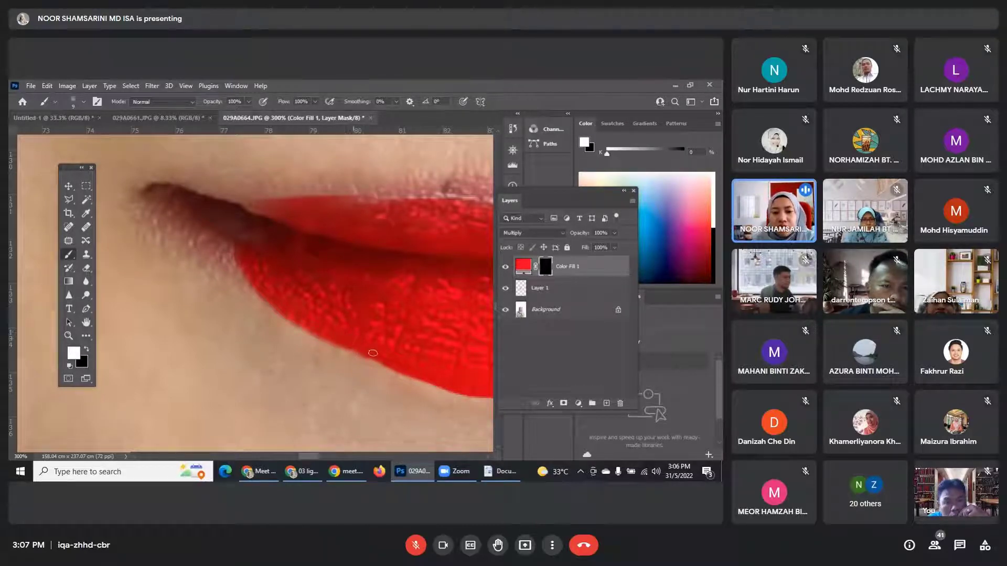
drag(367, 354, 328, 332)
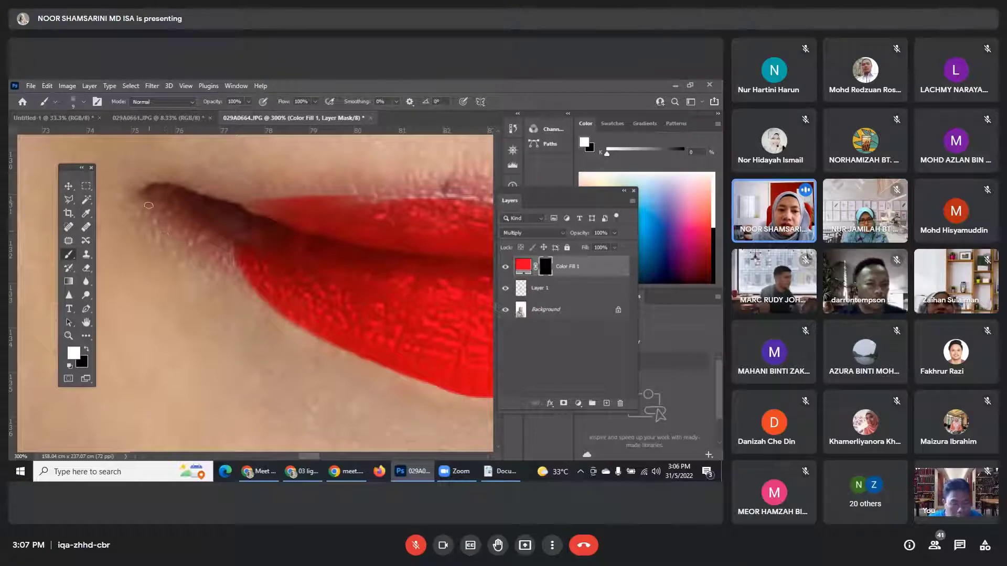
Paint white on the mask over the left mouth corner and along the upper lip's left edge.
mouse_move(149, 197)
mouse_down()
mouse_move(198, 248)
mouse_move(282, 303)
mouse_move(262, 300)
mouse_move(185, 239)
mouse_move(277, 305)
mouse_move(178, 224)
mouse_move(257, 268)
mouse_move(154, 197)
mouse_move(176, 227)
mouse_move(153, 198)
mouse_move(227, 225)
mouse_move(203, 216)
mouse_up()
key(ctrl+z)
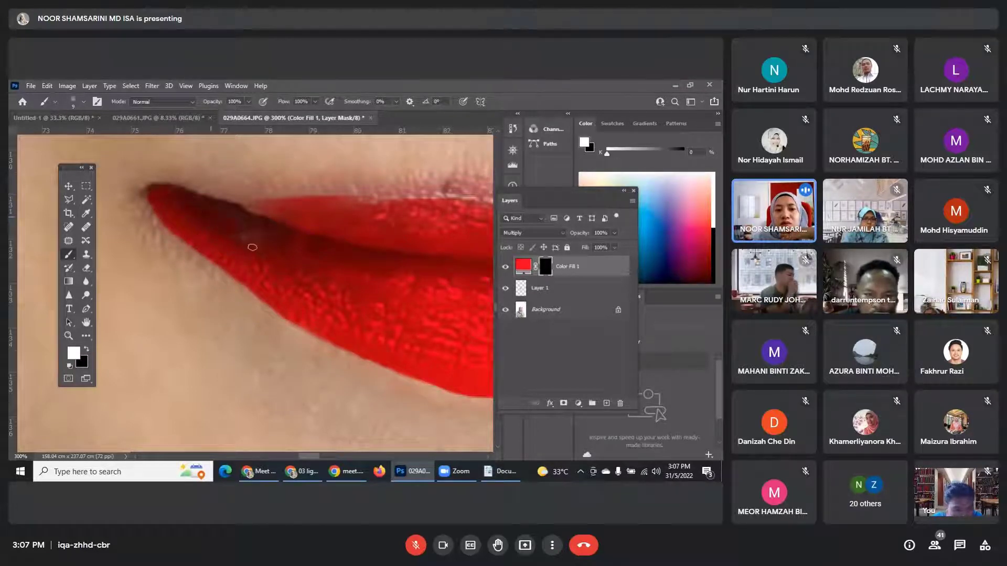
drag(252, 247, 206, 208)
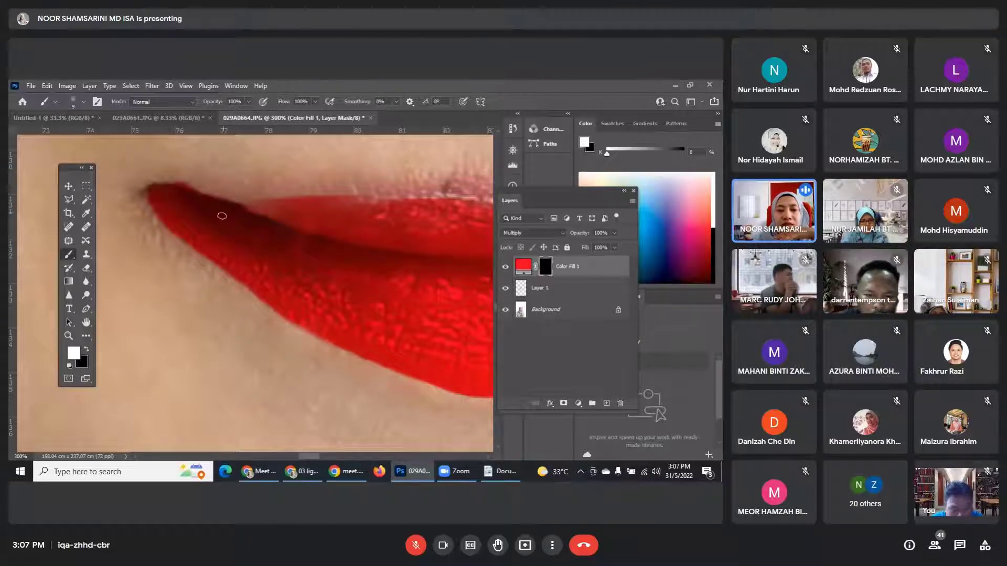
mouse_move(213, 205)
mouse_down()
mouse_move(319, 195)
mouse_move(409, 213)
mouse_move(262, 219)
mouse_move(390, 194)
mouse_move(370, 208)
mouse_move(396, 212)
mouse_up()
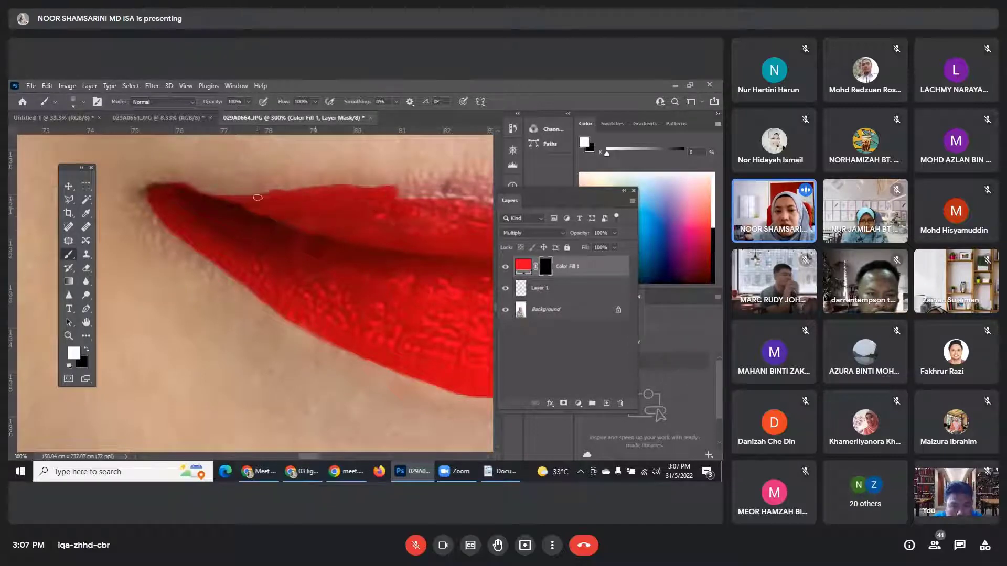
mouse_move(257, 198)
mouse_down()
mouse_move(179, 195)
mouse_move(452, 200)
mouse_move(406, 199)
mouse_move(194, 263)
mouse_up()
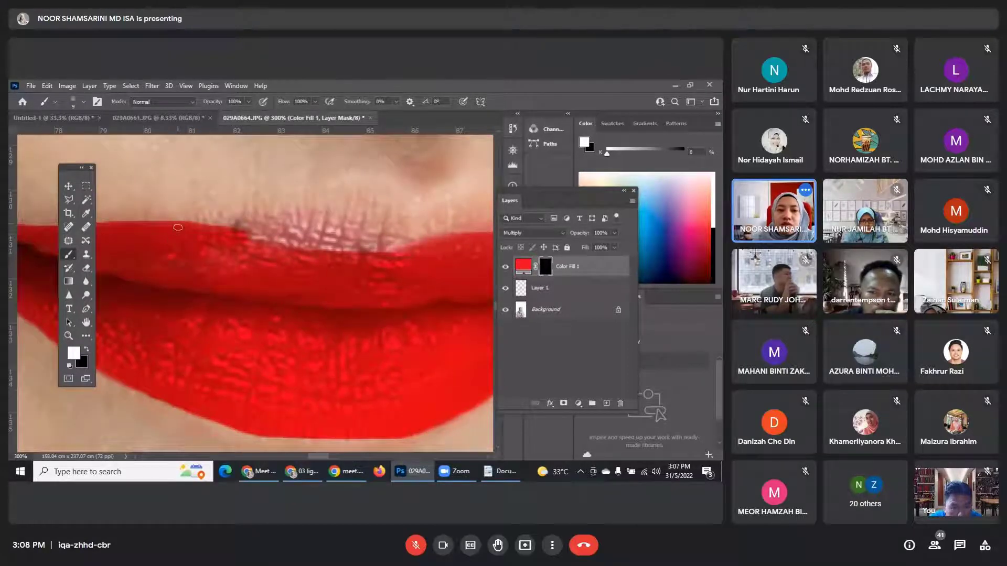
Paint white on the mask over the upper lip's left peak down to the centre dip, undoing an inaccurate stroke.
drag(177, 227, 274, 243)
key(ctrl+z)
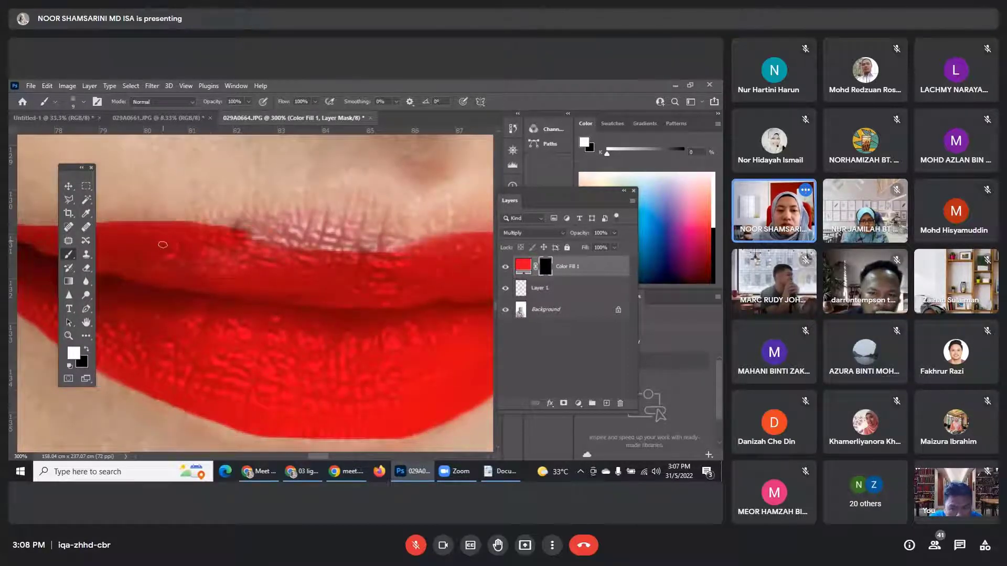
drag(177, 228, 322, 259)
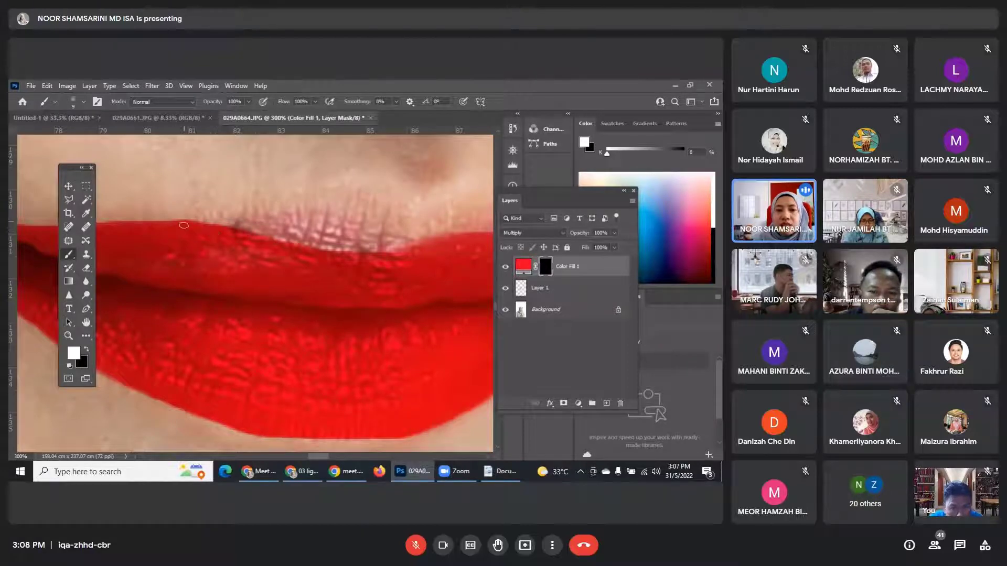
mouse_move(184, 225)
mouse_down()
mouse_move(324, 232)
mouse_move(412, 271)
mouse_move(273, 239)
mouse_up()
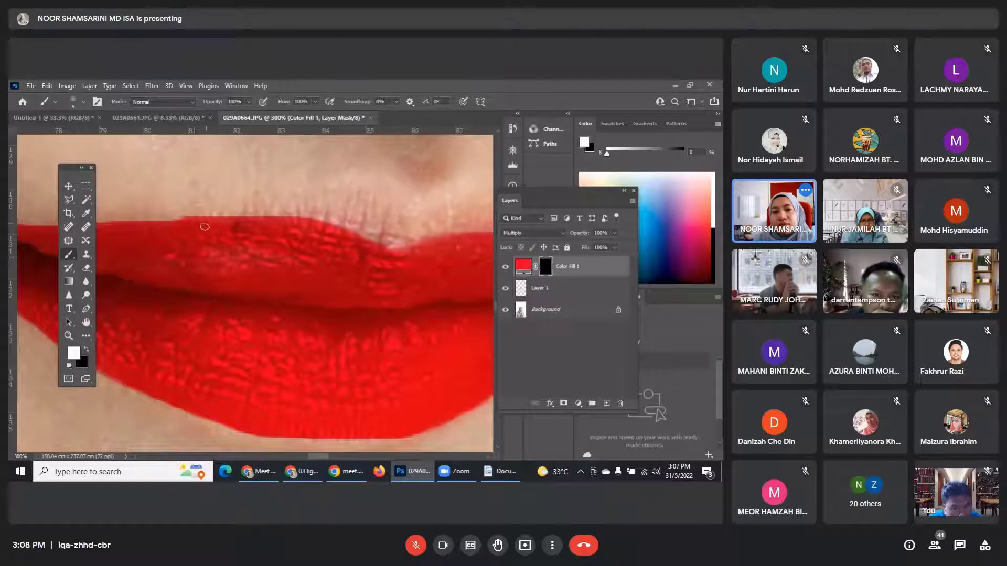
mouse_move(119, 228)
mouse_down()
mouse_move(302, 219)
mouse_move(360, 229)
mouse_move(408, 256)
mouse_move(362, 235)
mouse_move(400, 257)
mouse_move(307, 273)
mouse_up()
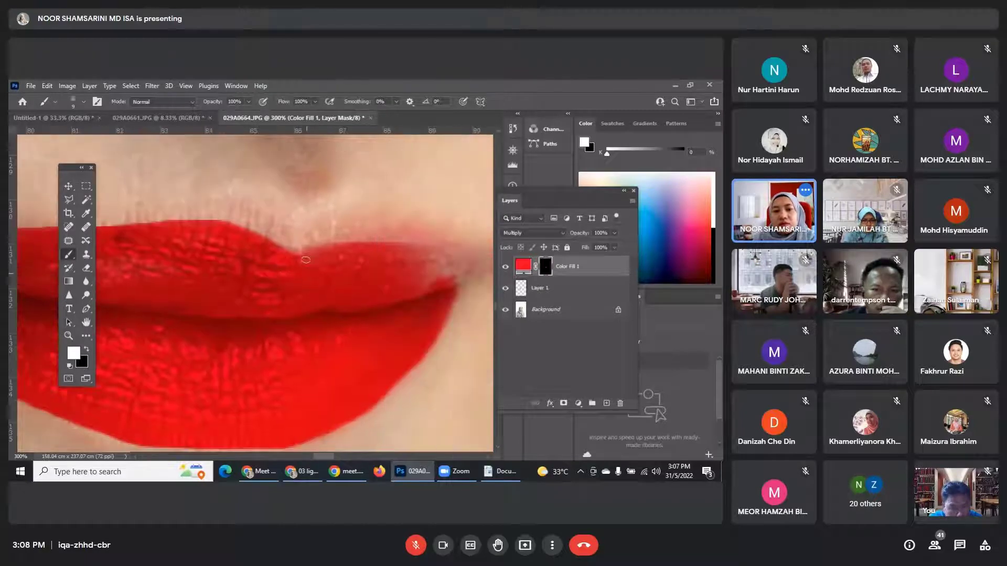
Paint white on the mask out to the right mouth corner and refine the upper lip's right peak with a smaller brush.
mouse_move(243, 249)
mouse_down()
mouse_move(328, 239)
mouse_move(417, 246)
mouse_move(455, 270)
mouse_move(436, 279)
mouse_move(302, 262)
mouse_move(462, 266)
mouse_move(413, 307)
mouse_move(288, 333)
mouse_up()
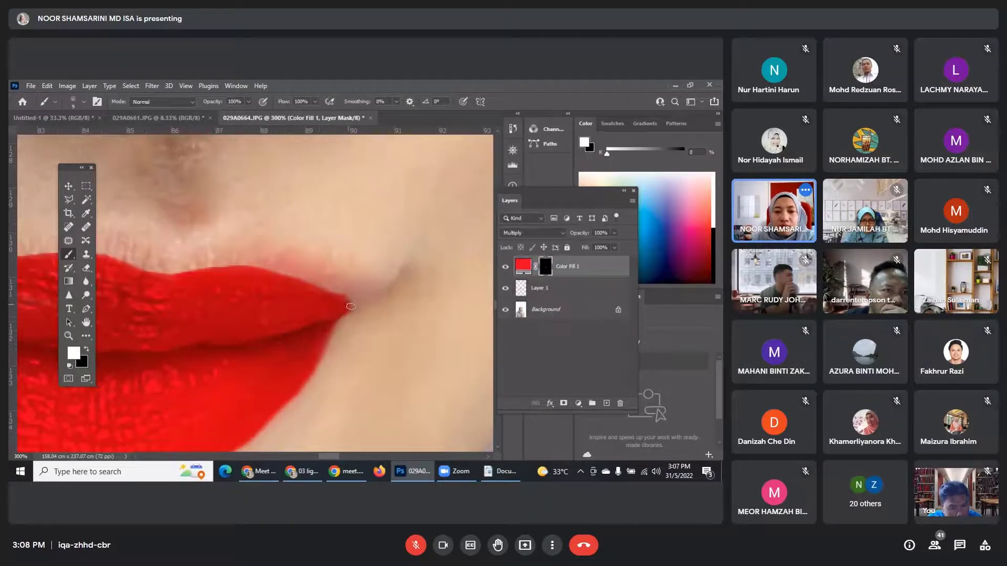
mouse_move(350, 306)
mouse_down()
mouse_move(367, 293)
mouse_move(270, 282)
mouse_up()
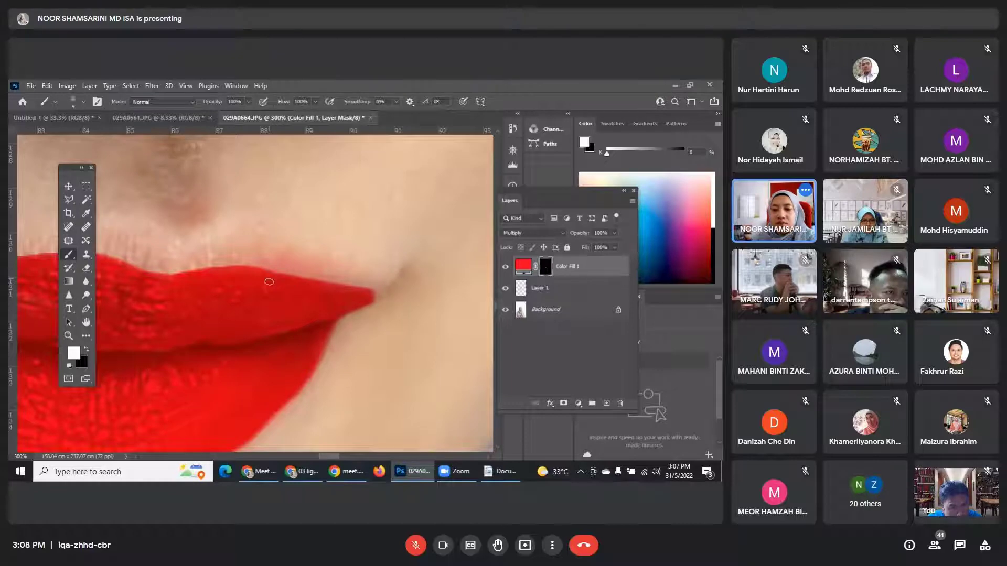
key(bracketleft)
key(bracketleft)
key(bracketleft)
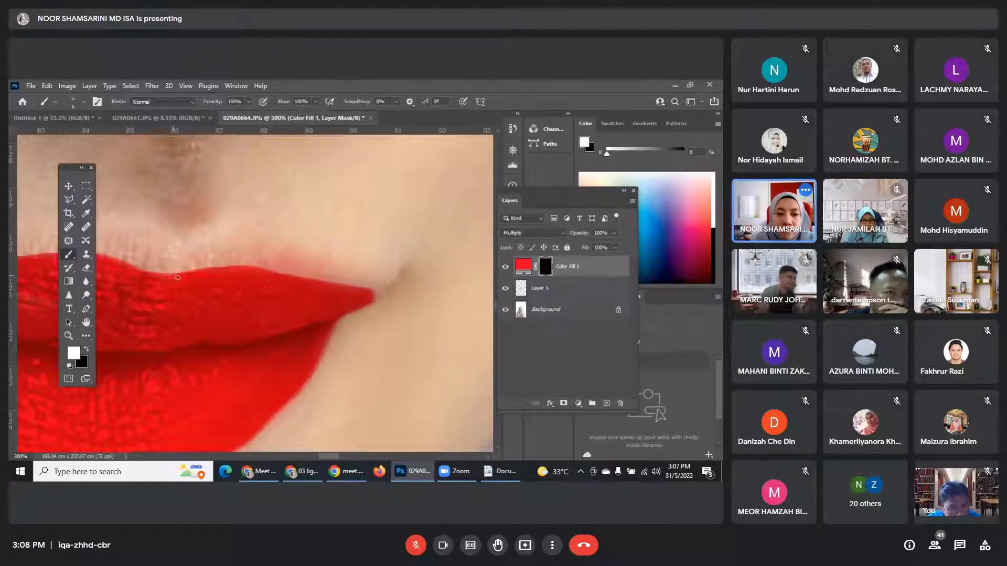
mouse_move(177, 278)
mouse_down()
mouse_move(236, 265)
mouse_move(321, 289)
mouse_up()
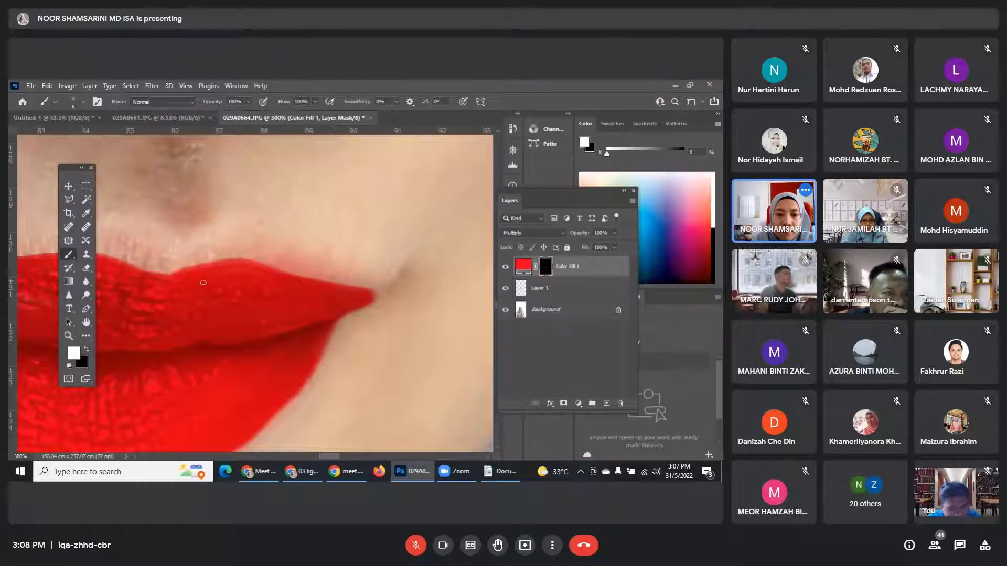
mouse_move(172, 278)
mouse_down()
mouse_move(259, 262)
mouse_move(362, 296)
mouse_move(256, 262)
mouse_move(209, 257)
mouse_move(167, 272)
mouse_move(211, 265)
mouse_move(306, 277)
mouse_up()
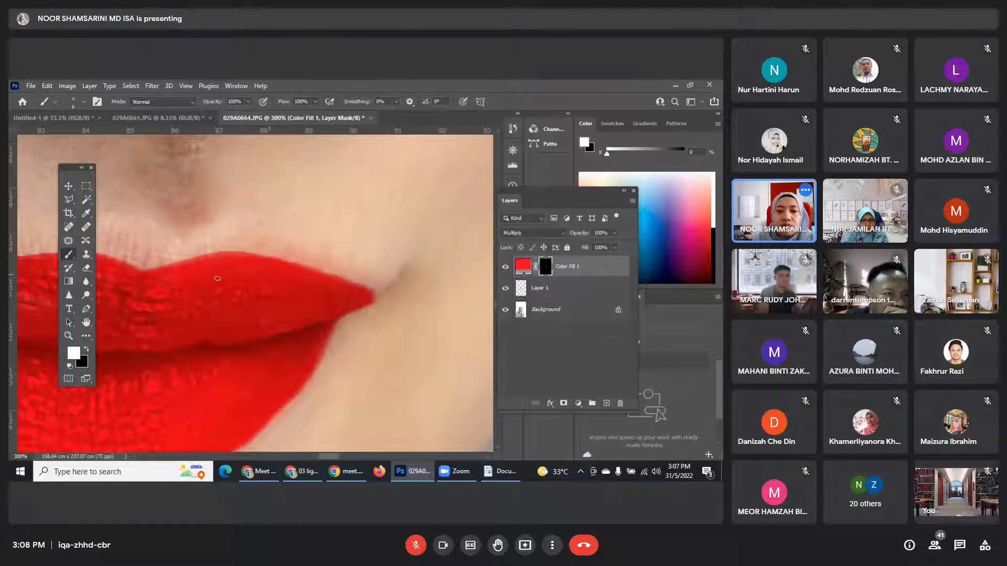
Switch to the Google Meet call, admit the waiting participant, turn off the camera and return to Photoshop.
click(258, 471)
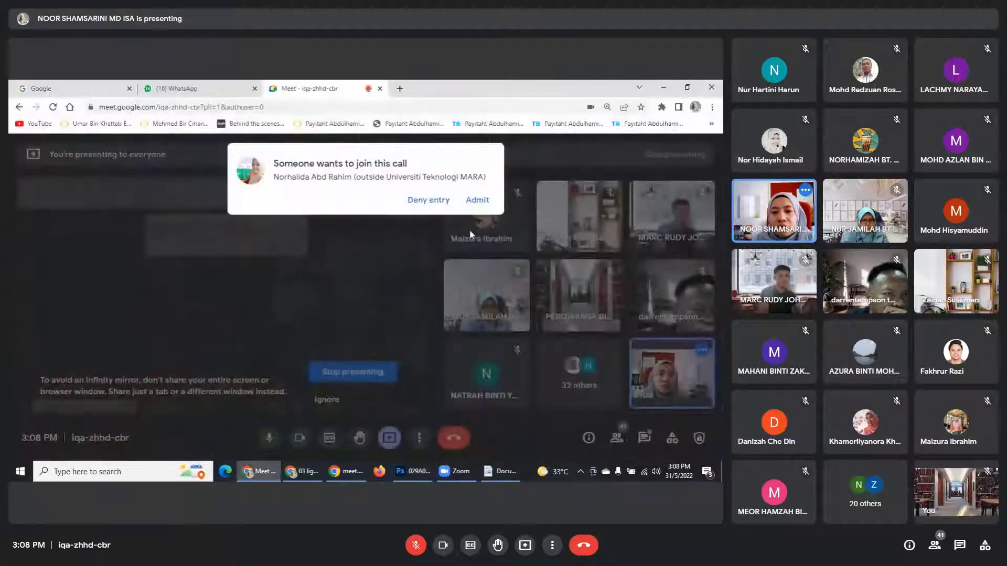
click(477, 200)
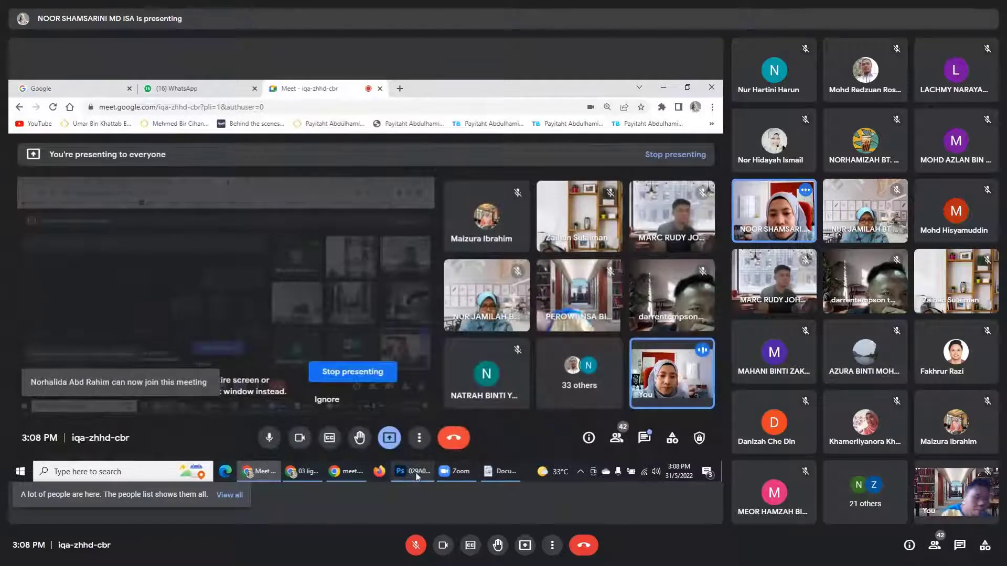
mouse_move(418, 476)
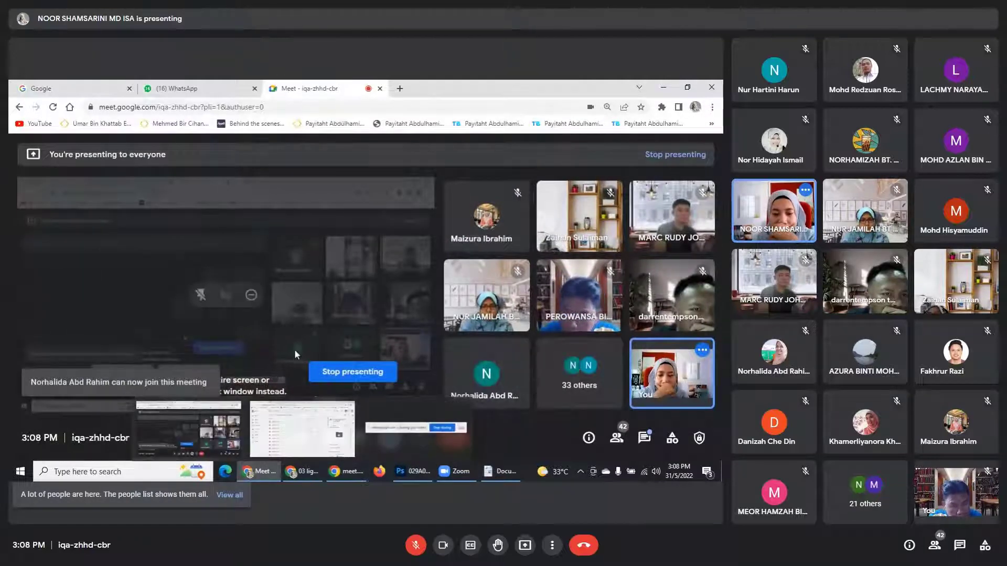
click(299, 438)
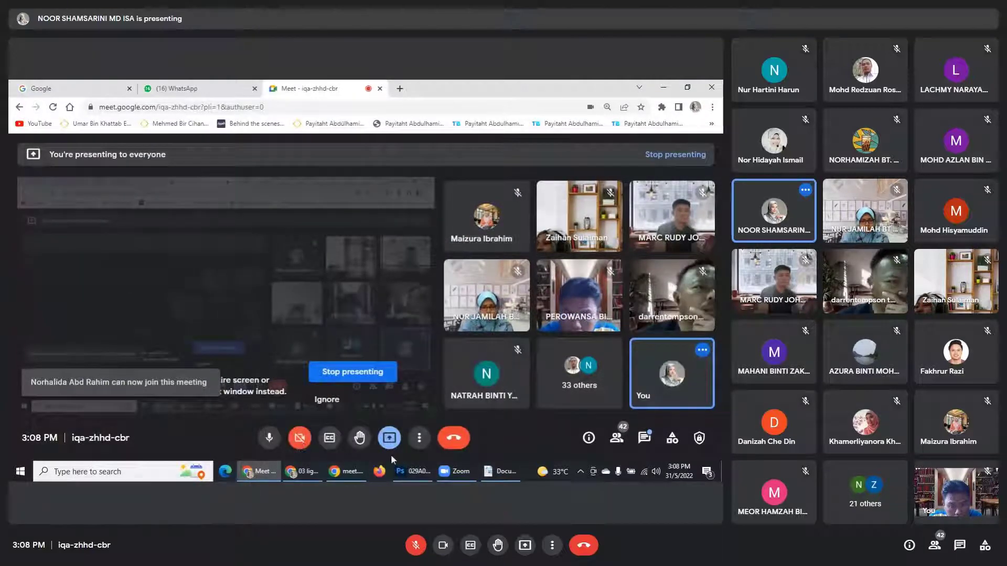
click(417, 477)
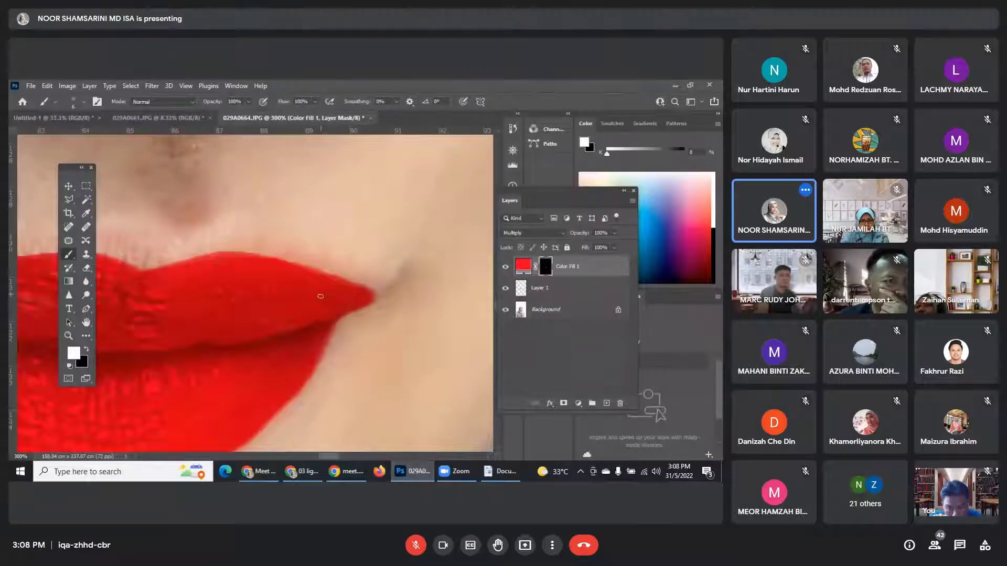
Smooth the upper lip's outline on the mask with white strokes over the left peak and its slope, filling the gaps.
drag(295, 294, 388, 289)
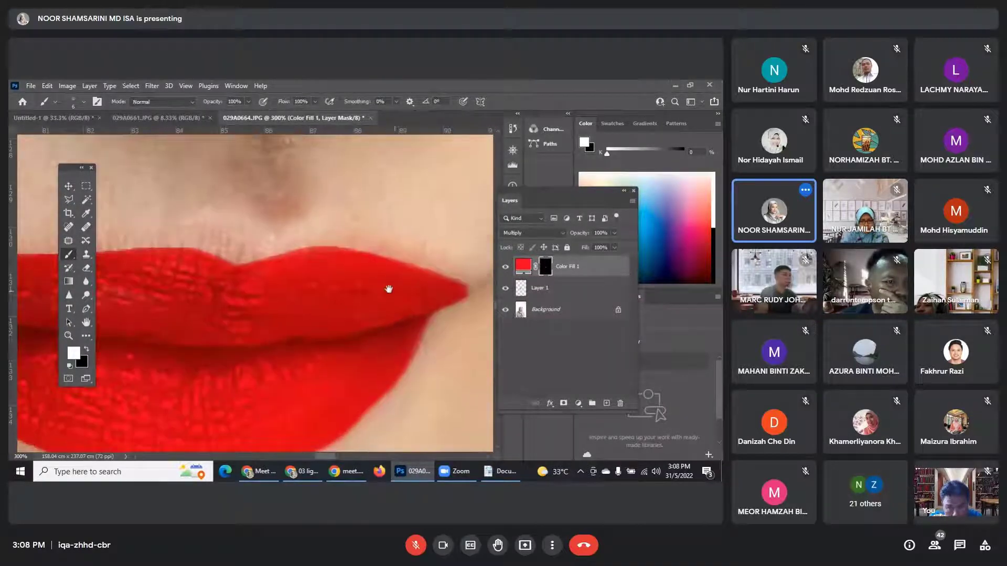
mouse_move(310, 255)
mouse_down()
mouse_move(213, 267)
mouse_move(282, 267)
mouse_move(202, 240)
mouse_move(109, 258)
mouse_move(179, 253)
mouse_move(252, 274)
mouse_move(213, 269)
mouse_up()
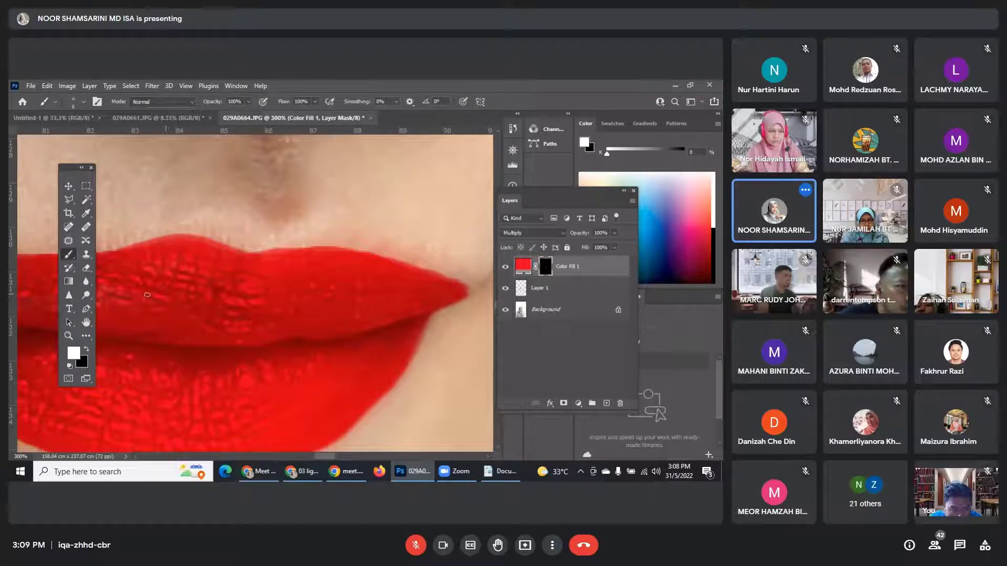
key(space)
drag(240, 288, 334, 298)
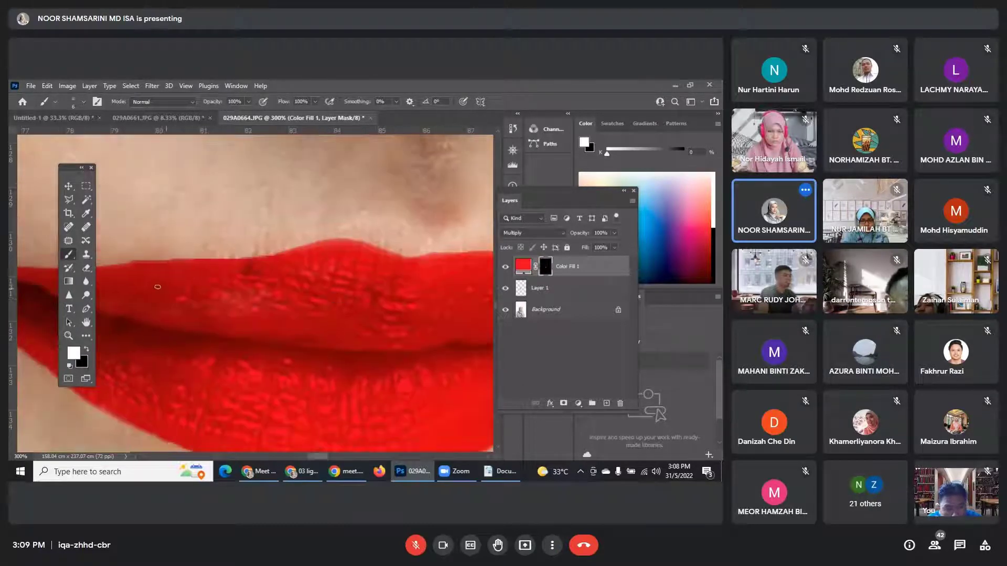
drag(191, 268, 311, 254)
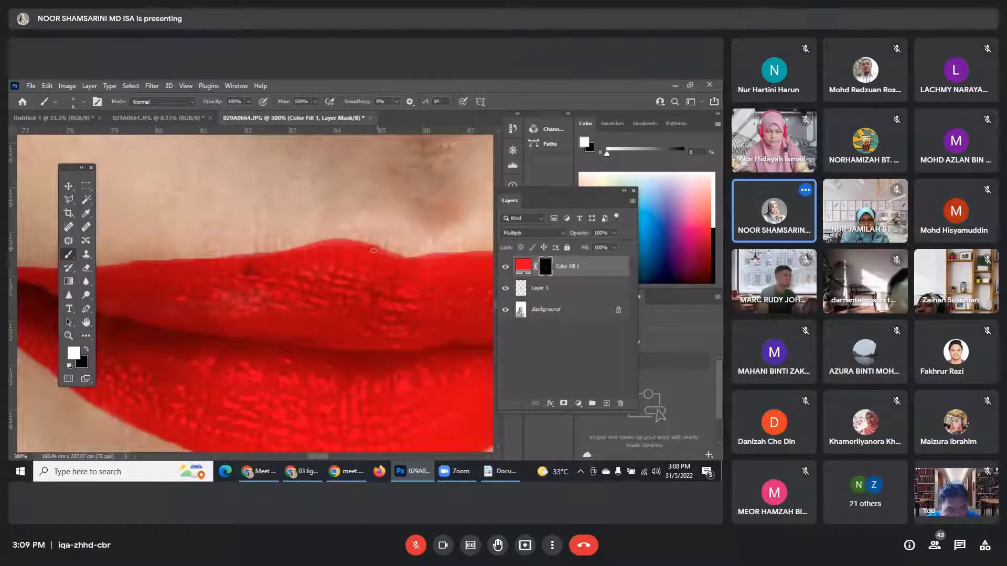
mouse_move(146, 266)
mouse_down()
mouse_move(366, 239)
mouse_move(428, 257)
mouse_move(391, 252)
mouse_up()
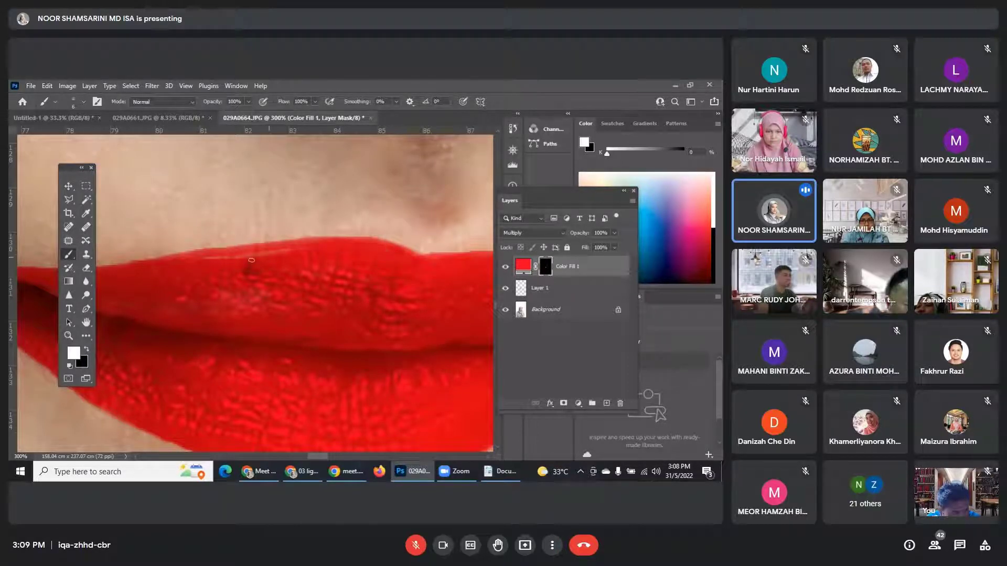
drag(203, 259, 281, 258)
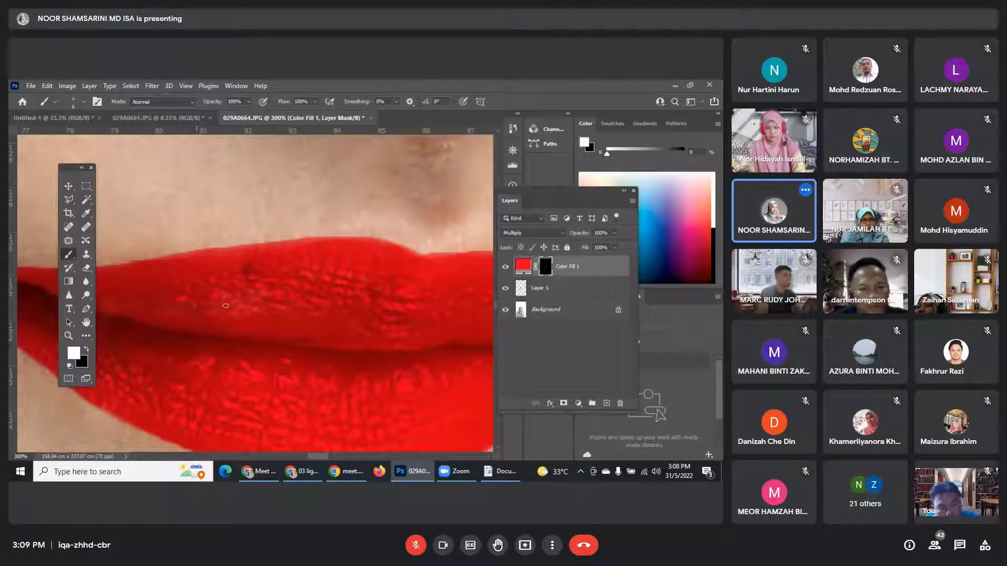
View the whole mouth at 100% and touch up the upper lip's centre dip in white on the mask, undoing a misplaced stroke.
key(ctrl+minus)
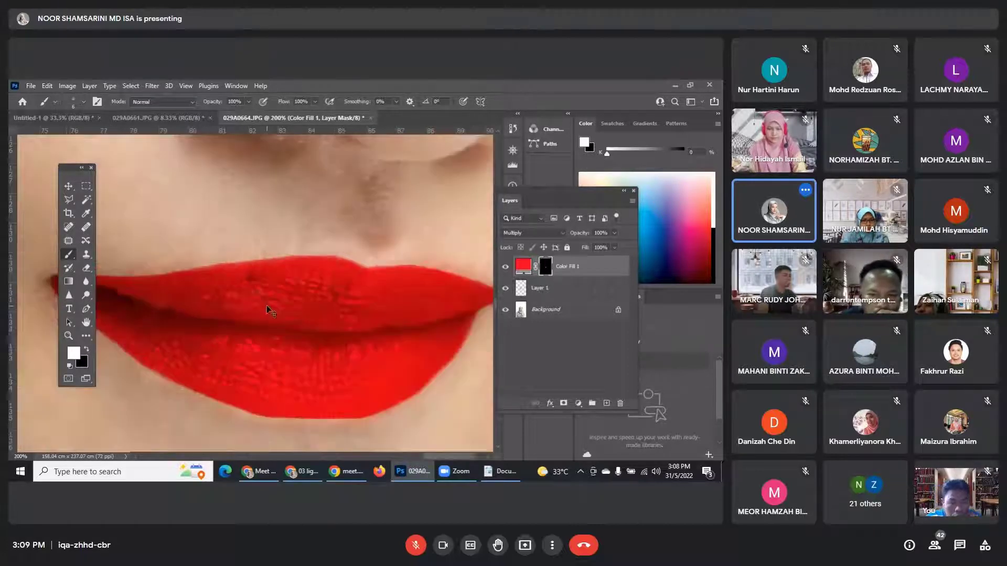
key(ctrl+minus)
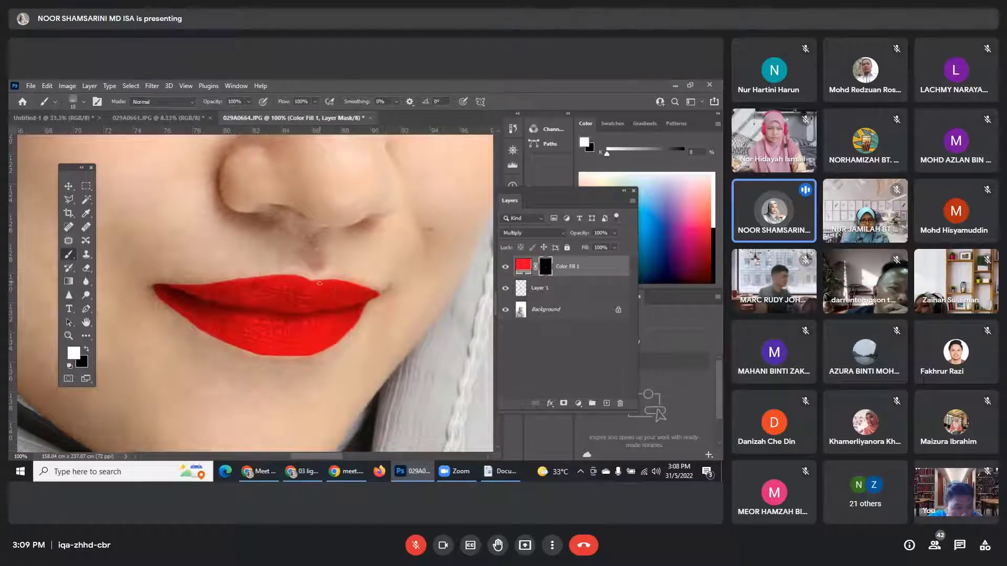
mouse_move(310, 282)
mouse_down()
mouse_move(371, 295)
mouse_move(307, 278)
mouse_up()
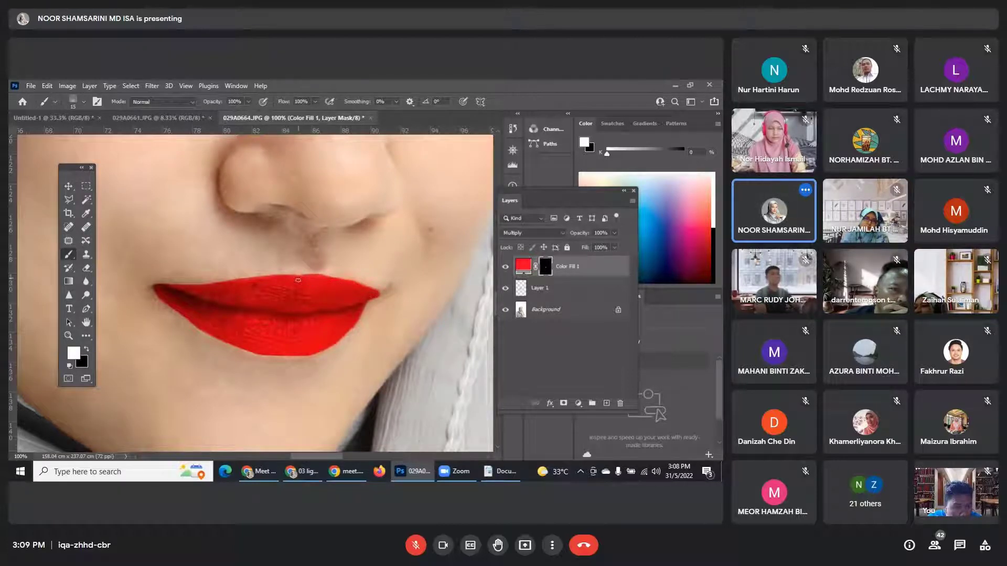
key(ctrl+z)
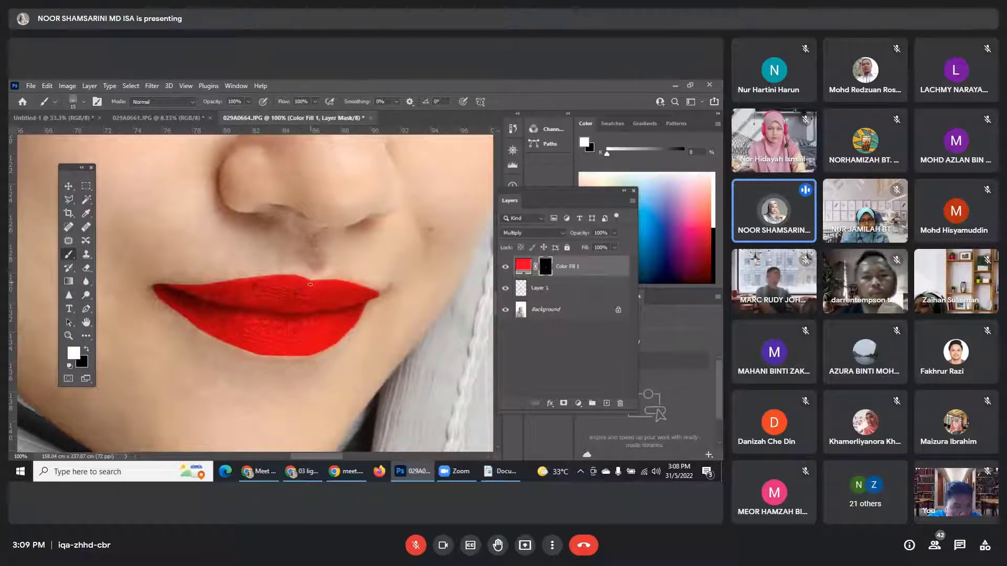
drag(313, 283, 356, 290)
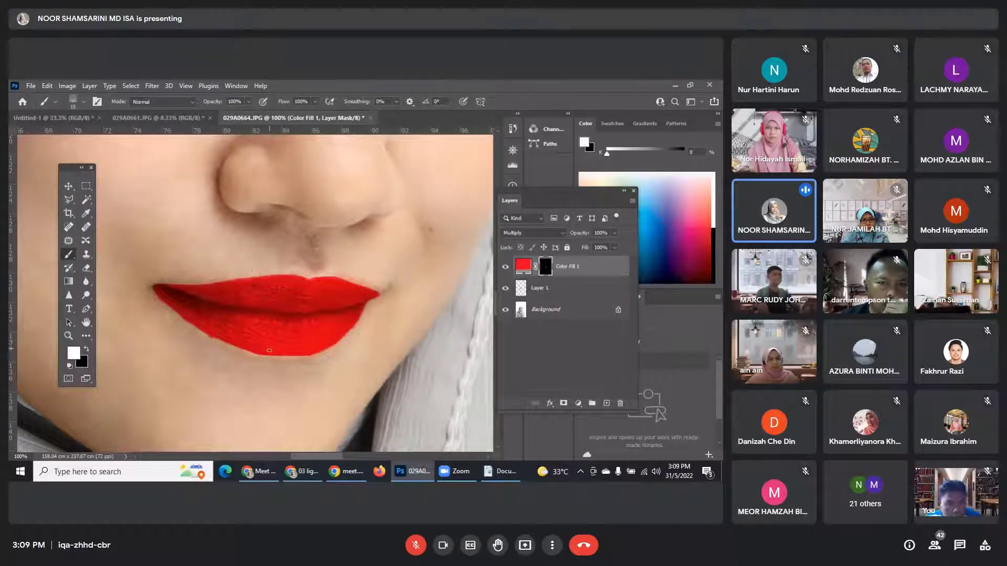
Trim the lower lip's left edge near the mouth corner by painting black on the mask with a smaller brush.
key(x)
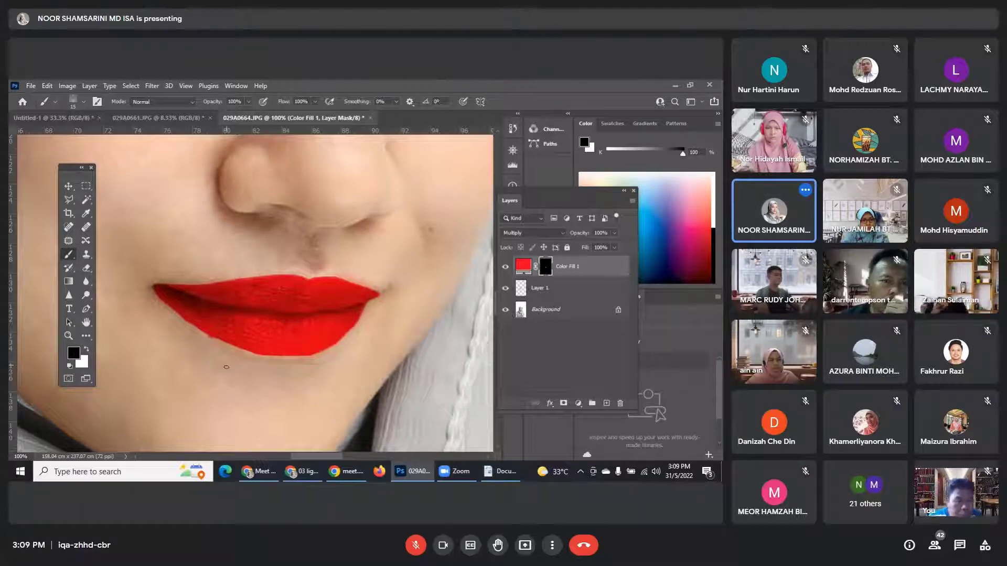
key(ctrl+plus)
key(ctrl+plus)
key(ctrl+plus)
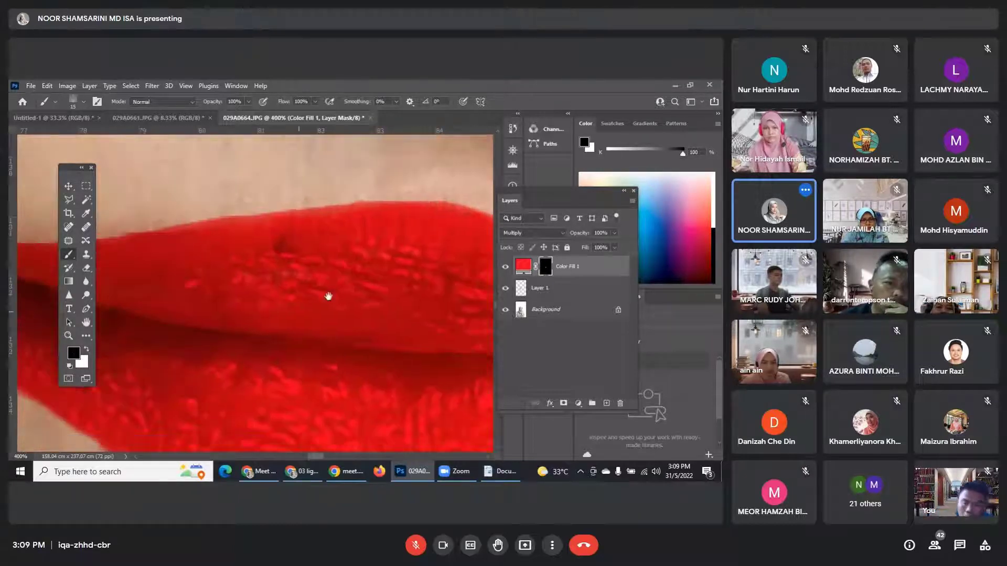
drag(328, 297, 346, 262)
drag(283, 362, 404, 358)
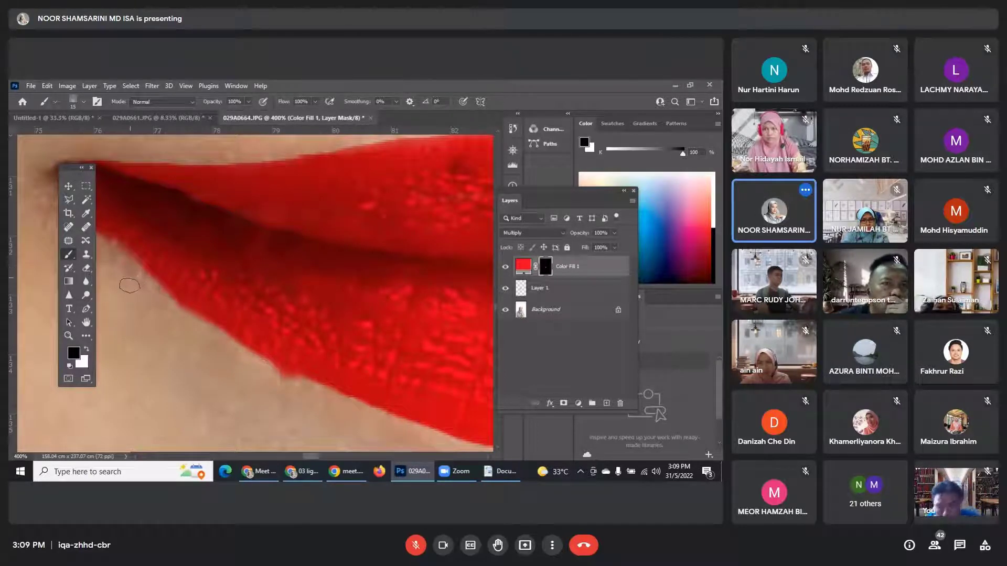
key(bracketleft)
key(bracketleft)
key(bracketleft)
drag(129, 277, 193, 333)
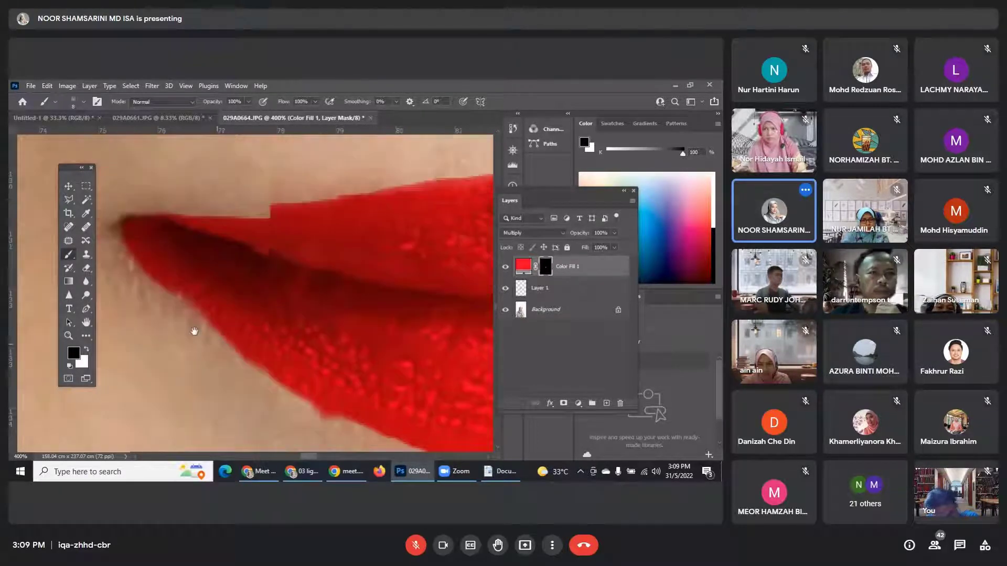
mouse_move(124, 250)
mouse_down()
mouse_move(190, 316)
mouse_move(239, 346)
mouse_up()
drag(301, 401, 368, 442)
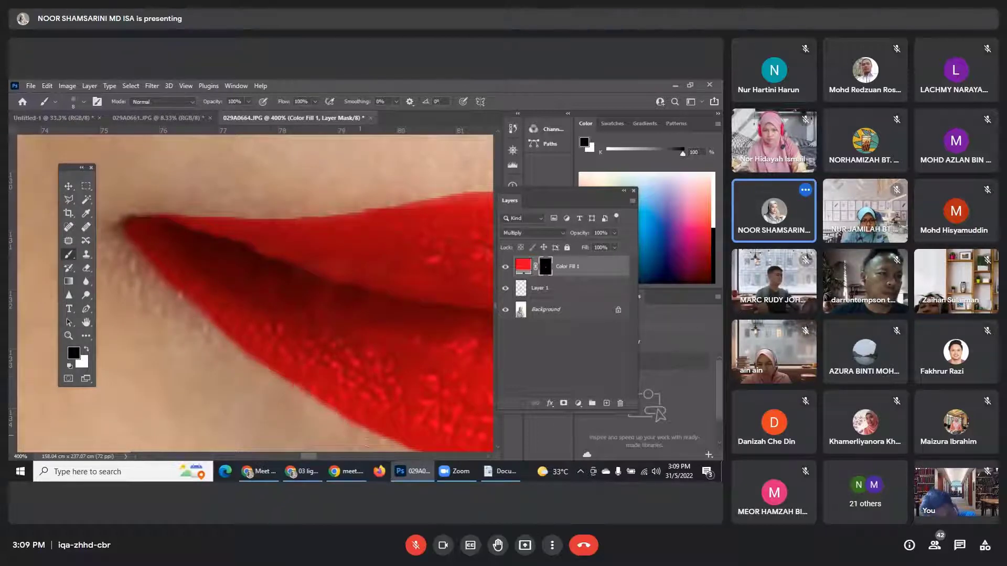
Continue the black mask strokes along the lower lip's left slope towards its centre, undoing and repainting one stroke.
drag(330, 355, 253, 283)
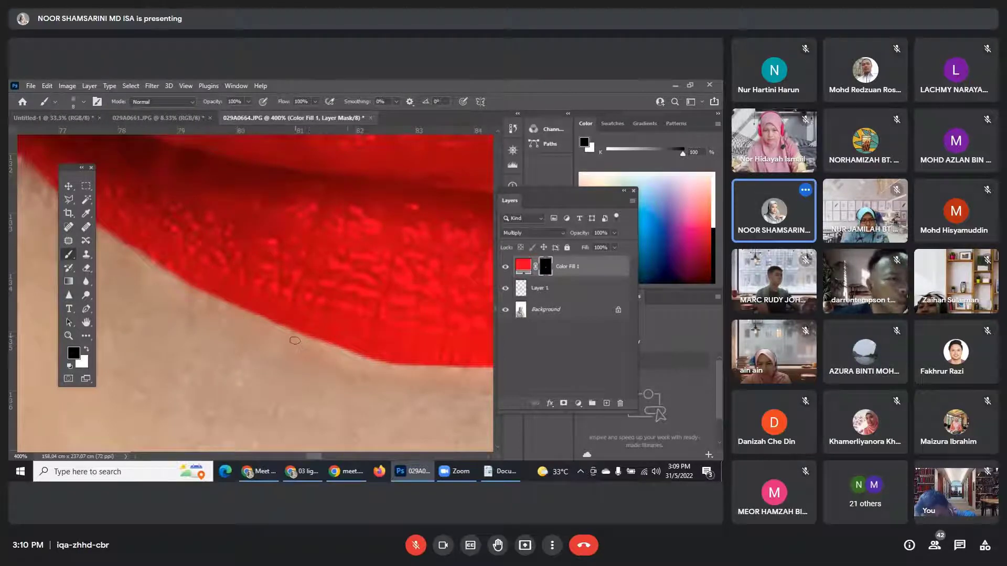
drag(295, 340, 447, 382)
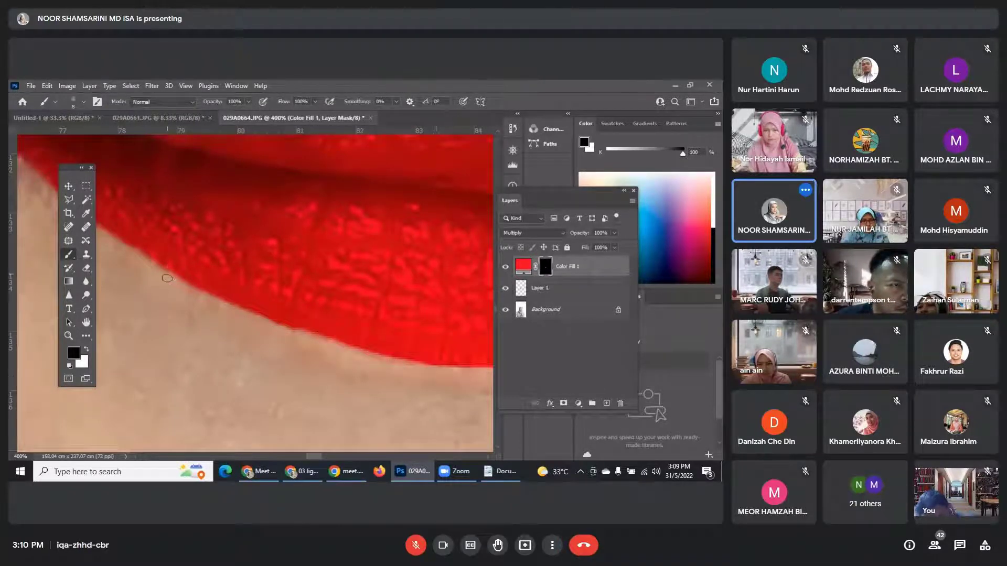
drag(167, 278, 284, 336)
key(ctrl+z)
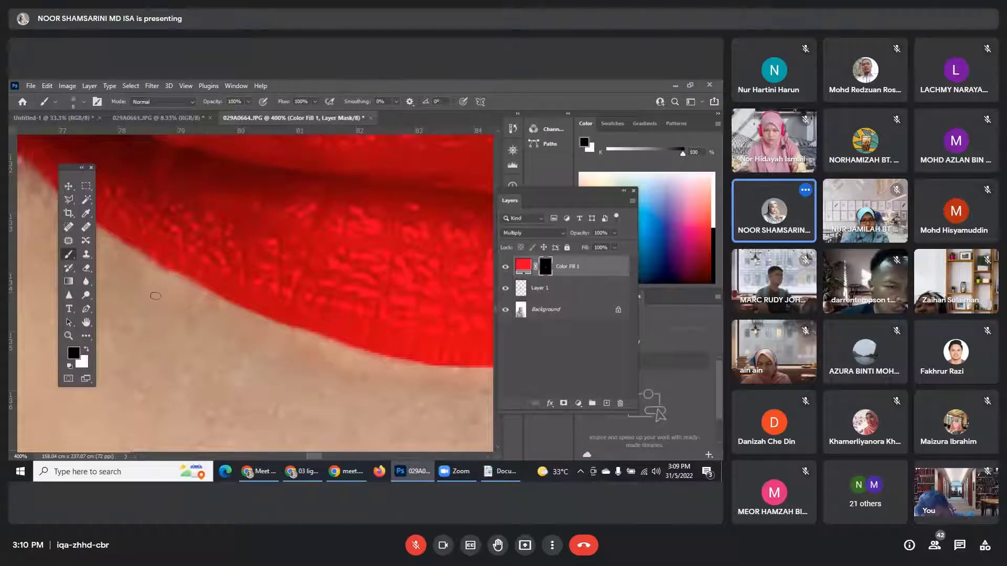
drag(131, 258, 192, 295)
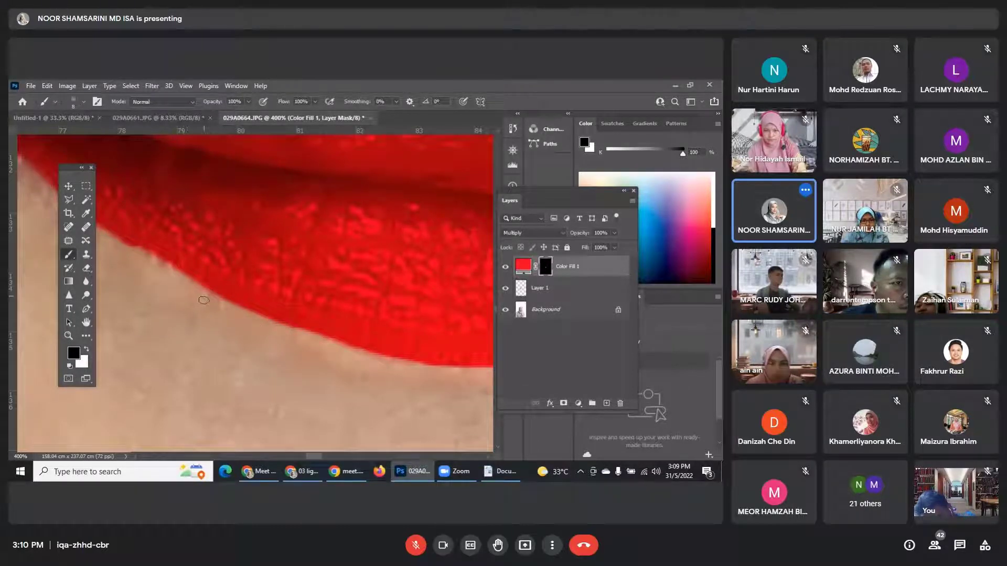
mouse_move(131, 257)
mouse_down()
mouse_move(110, 239)
mouse_move(145, 265)
mouse_up()
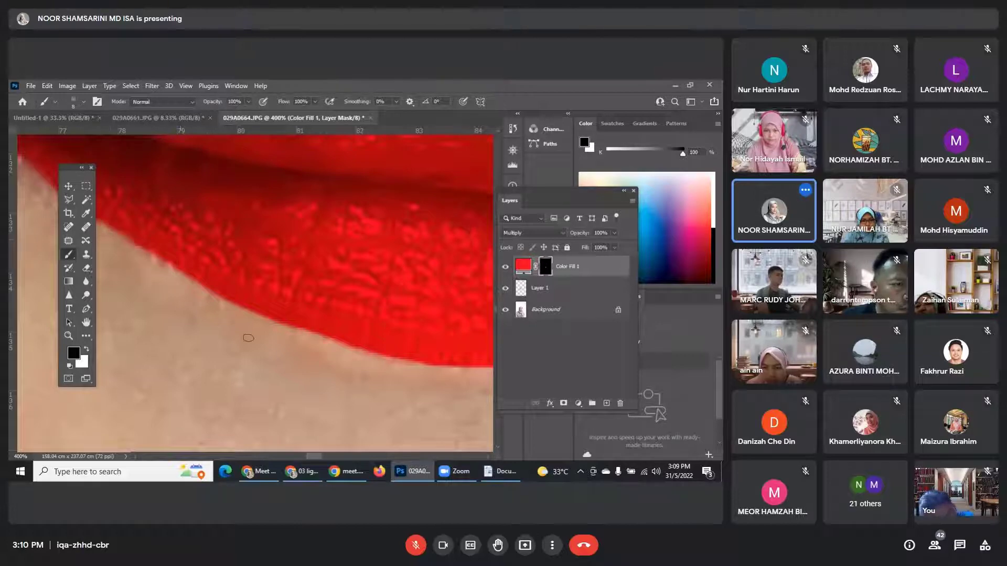
Undo the black stroke at the right mouth corner and paint white on the mask along the lower lip's right edge.
mouse_move(399, 365)
mouse_down()
mouse_move(286, 312)
mouse_move(214, 335)
mouse_move(178, 326)
mouse_move(217, 342)
mouse_up()
drag(364, 288, 319, 322)
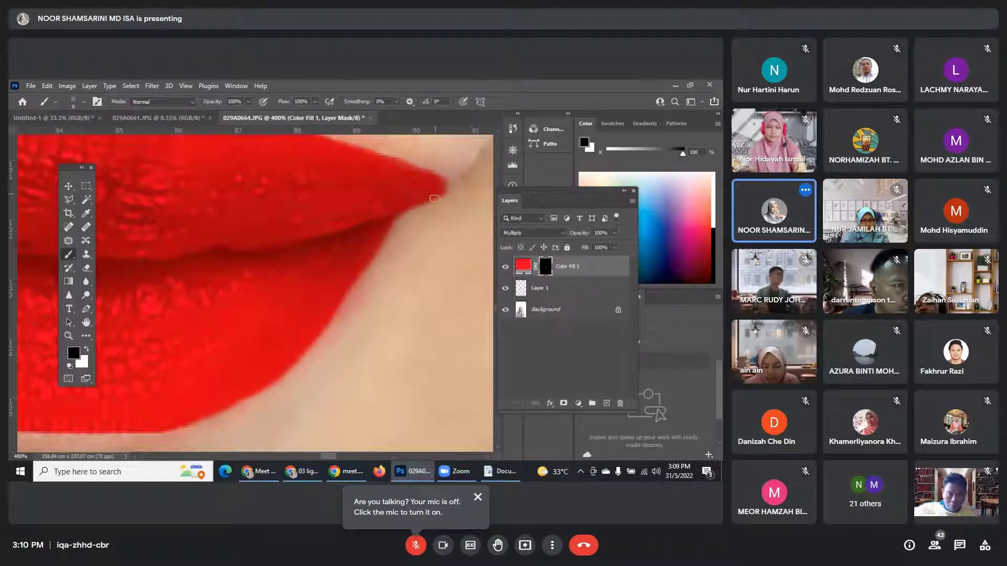
key(ctrl+z)
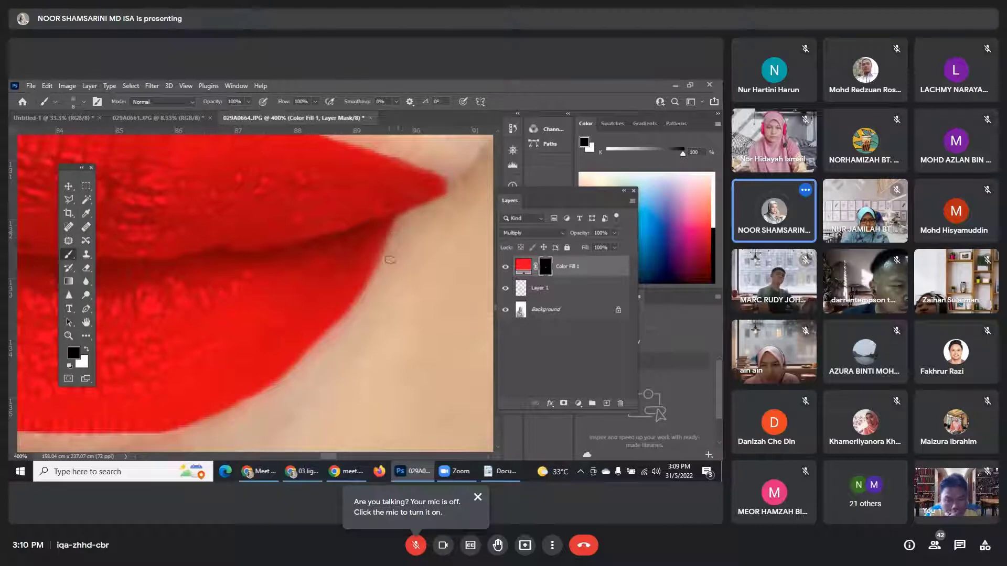
key(x)
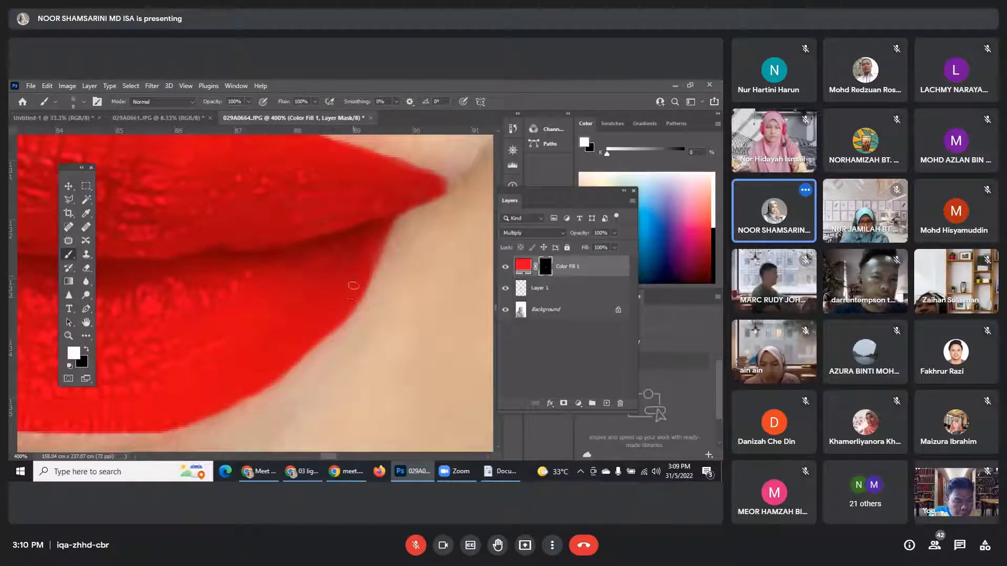
mouse_move(335, 316)
mouse_down()
mouse_move(278, 376)
mouse_move(207, 410)
mouse_up()
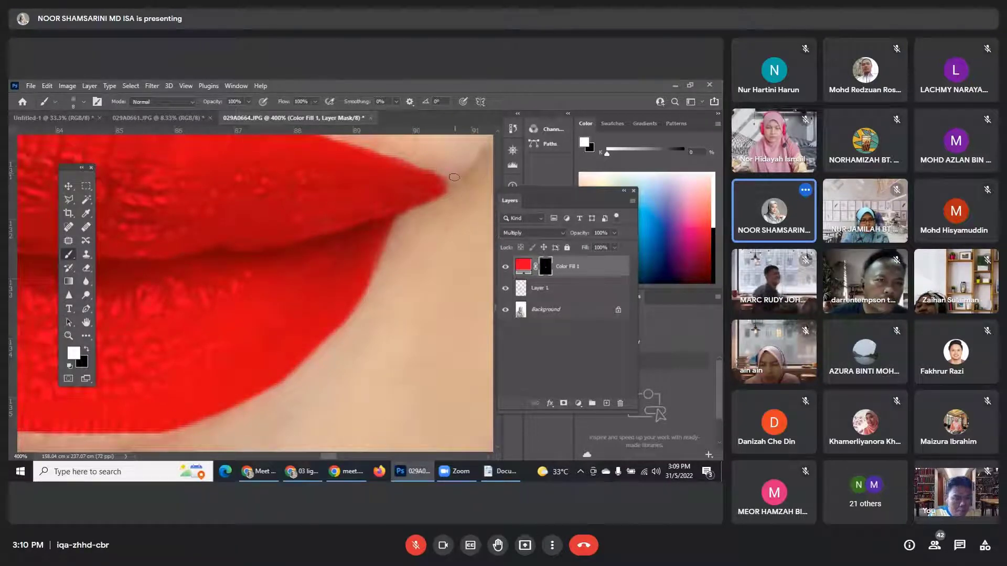
Undo a white stroke at the right mouth corner and sharpen the corner's underside with black on the mask.
drag(440, 169, 448, 174)
key(ctrl+z)
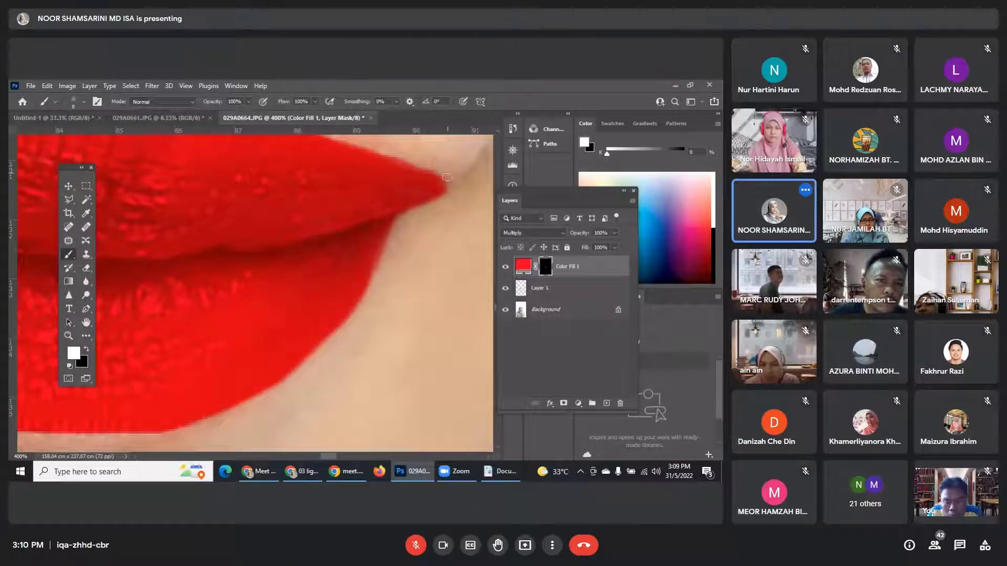
key(x)
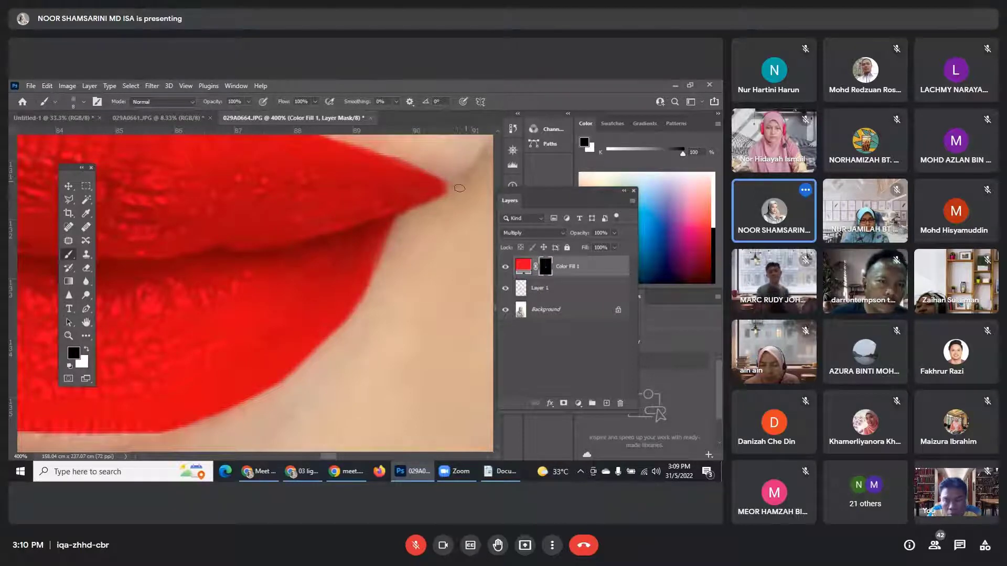
drag(457, 189, 408, 217)
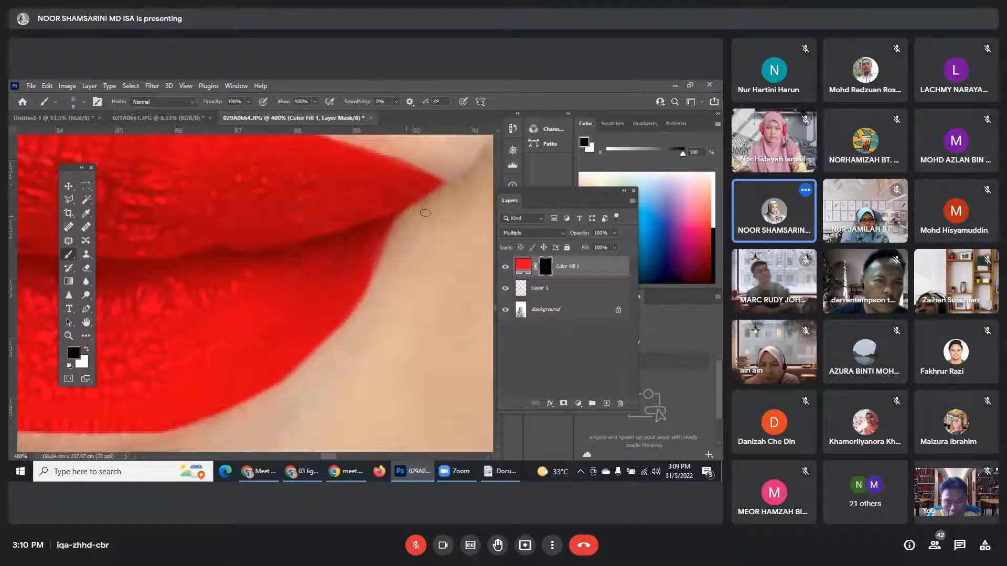
Inspect the upper lip's outline from right to left and check the whole mouth at 66.67%.
drag(412, 181, 474, 265)
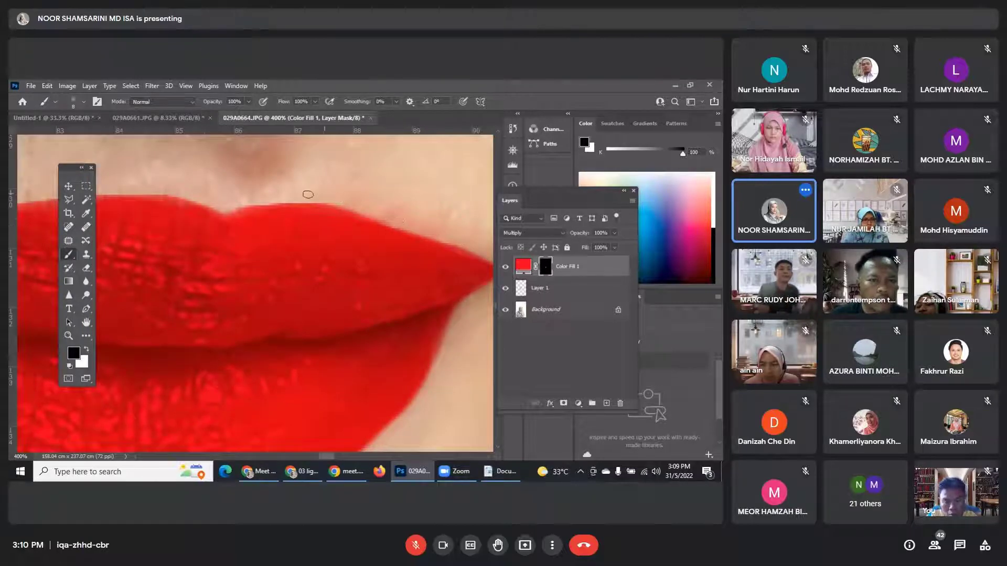
drag(252, 242, 405, 236)
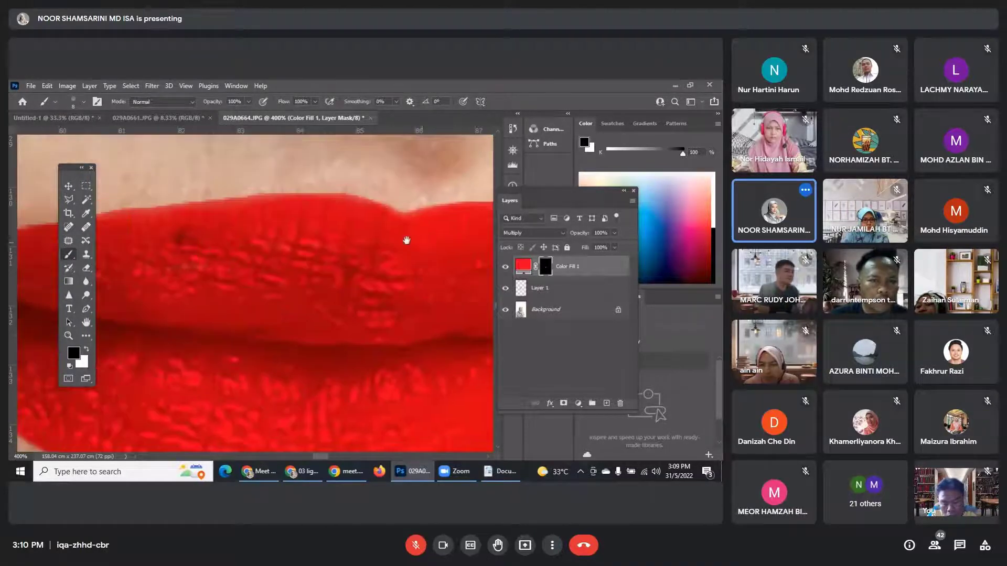
drag(319, 236, 359, 240)
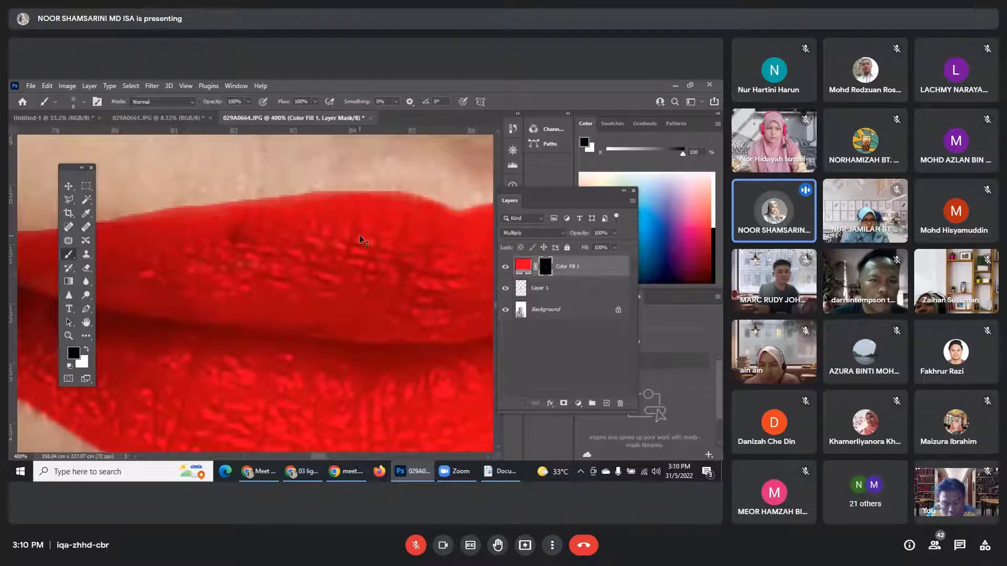
key(ctrl+minus)
key(ctrl+minus)
key(ctrl+minus)
key(ctrl+minus)
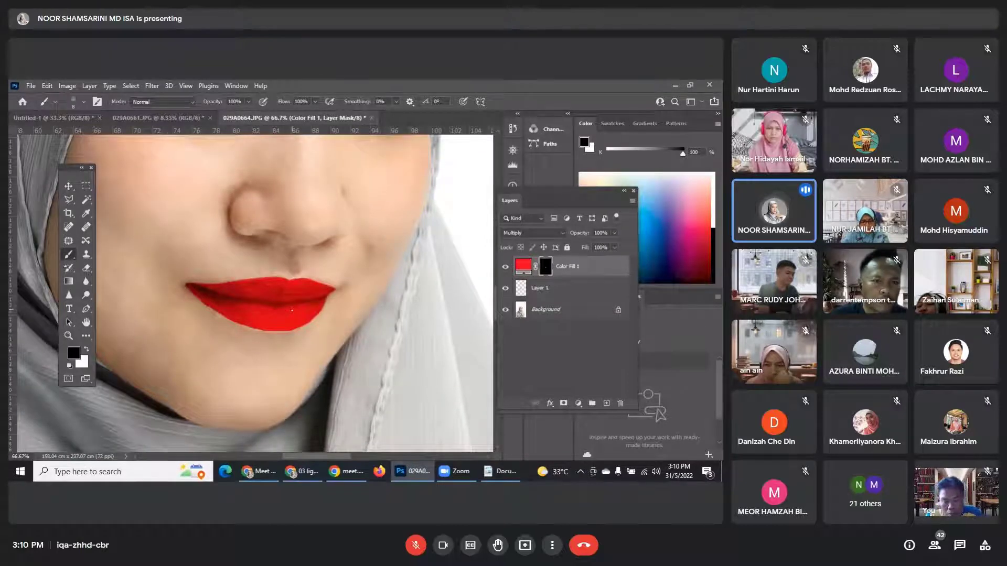
Smooth the lower lip's bottom edge with one long white stroke on the mask, undoing and repainting the first attempt.
scroll(292, 309, up, 2)
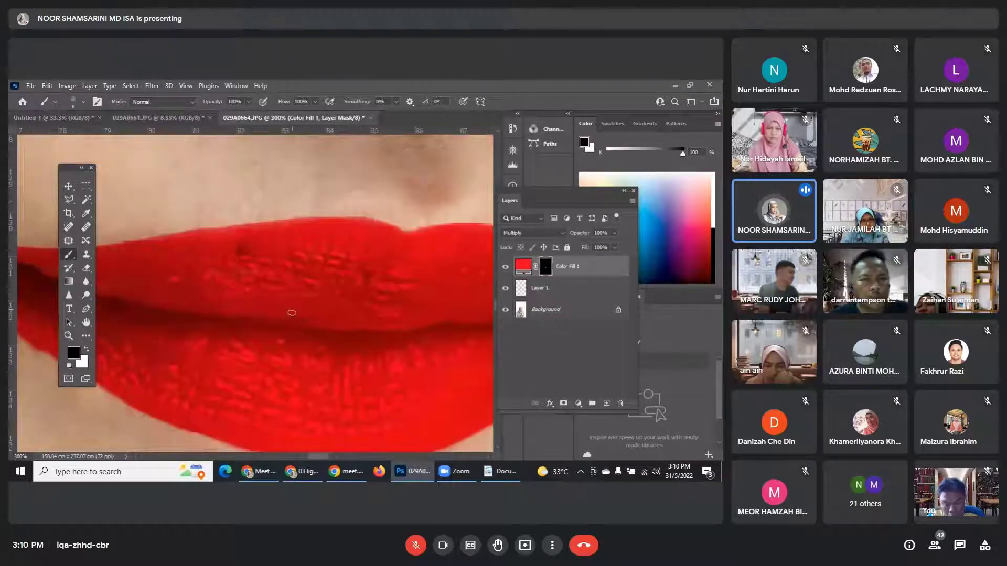
scroll(291, 309, up, 2)
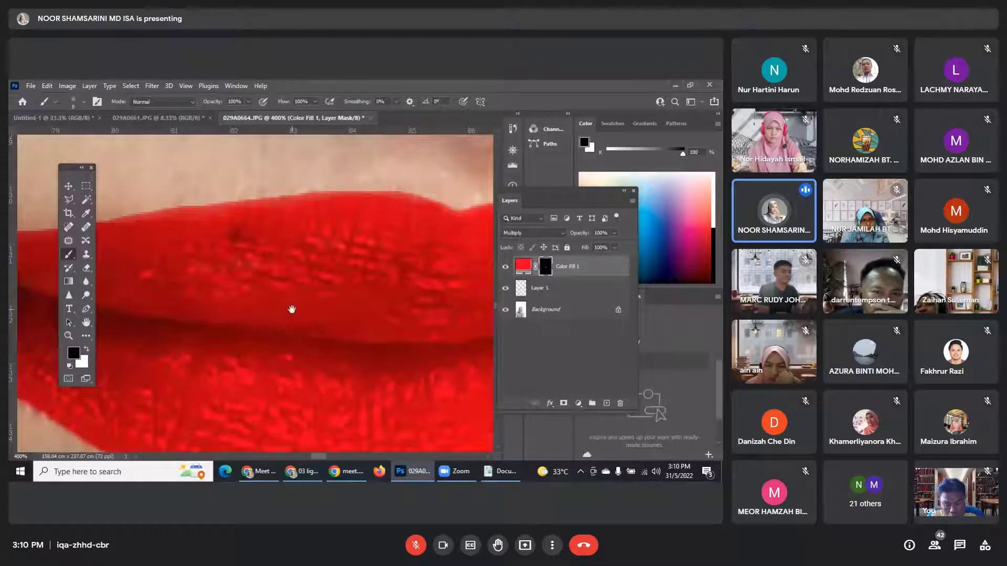
mouse_move(300, 335)
mouse_down()
mouse_move(320, 266)
mouse_move(315, 232)
mouse_up()
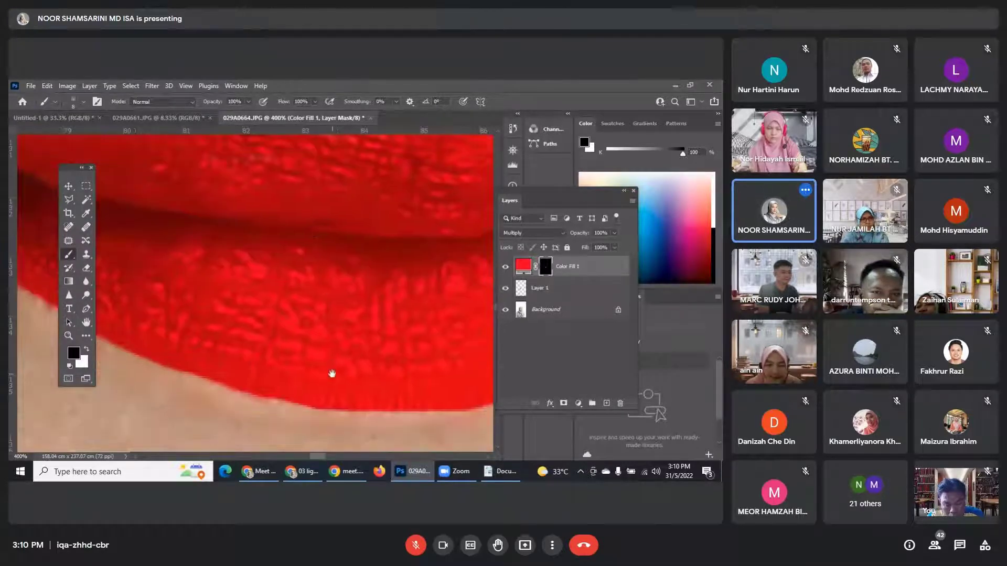
drag(333, 373, 310, 319)
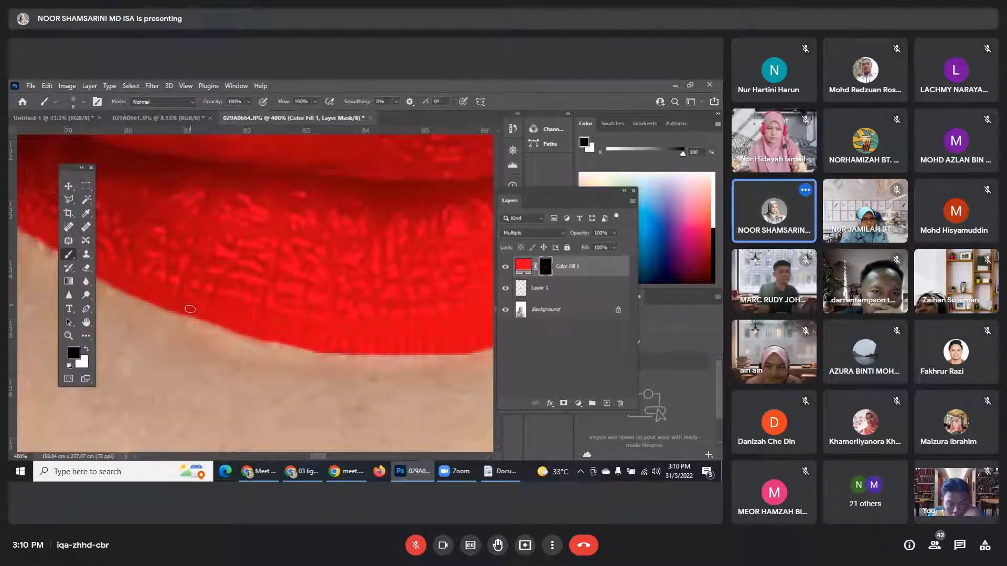
key(x)
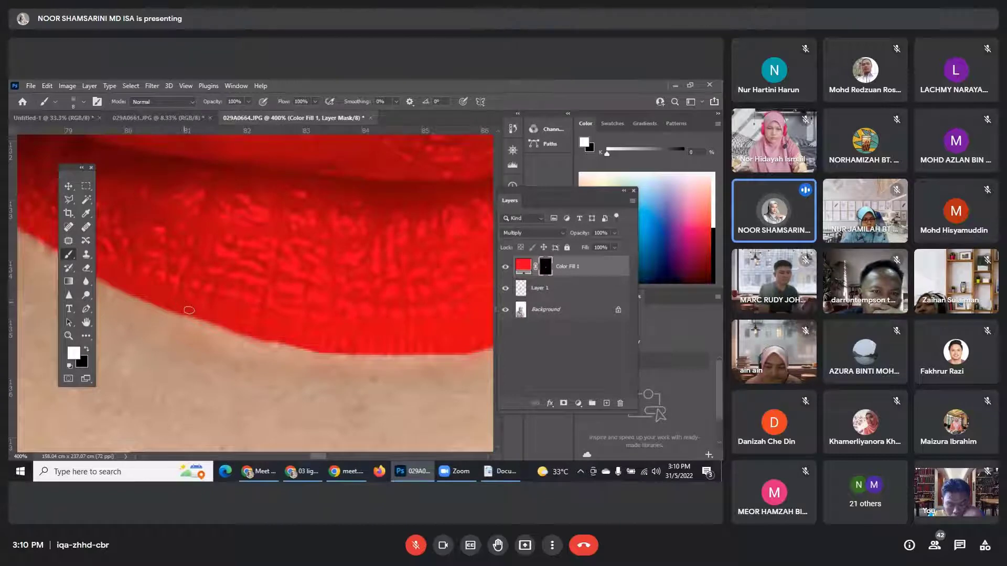
mouse_move(189, 311)
mouse_down()
mouse_move(295, 351)
mouse_move(486, 355)
mouse_up()
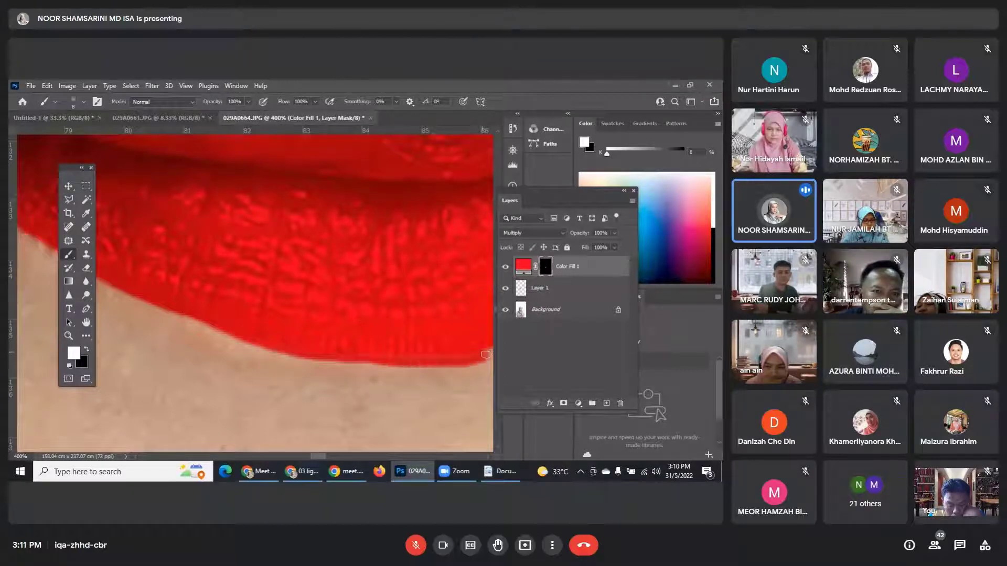
key(ctrl+z)
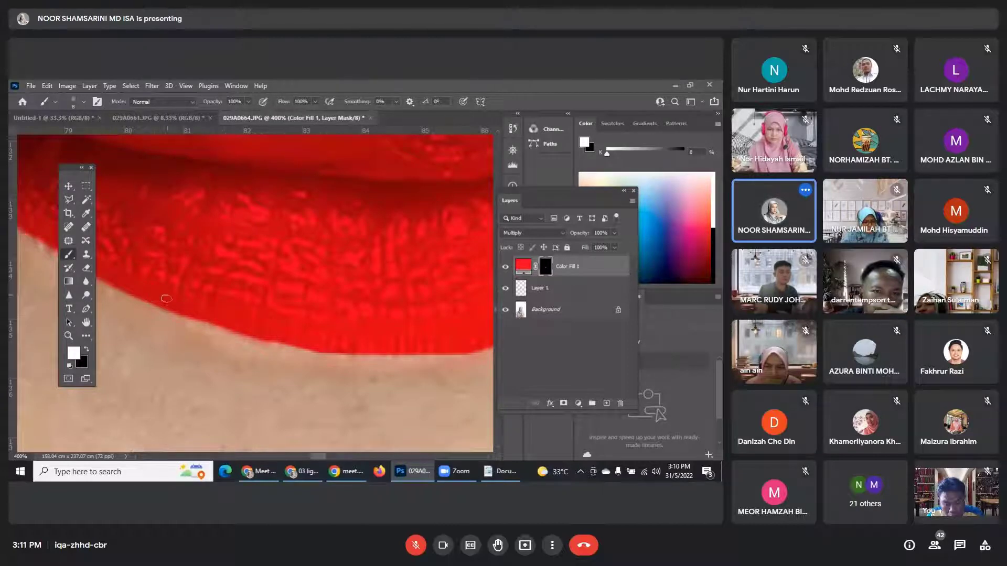
mouse_move(180, 311)
mouse_down()
mouse_move(284, 344)
mouse_move(492, 359)
mouse_up()
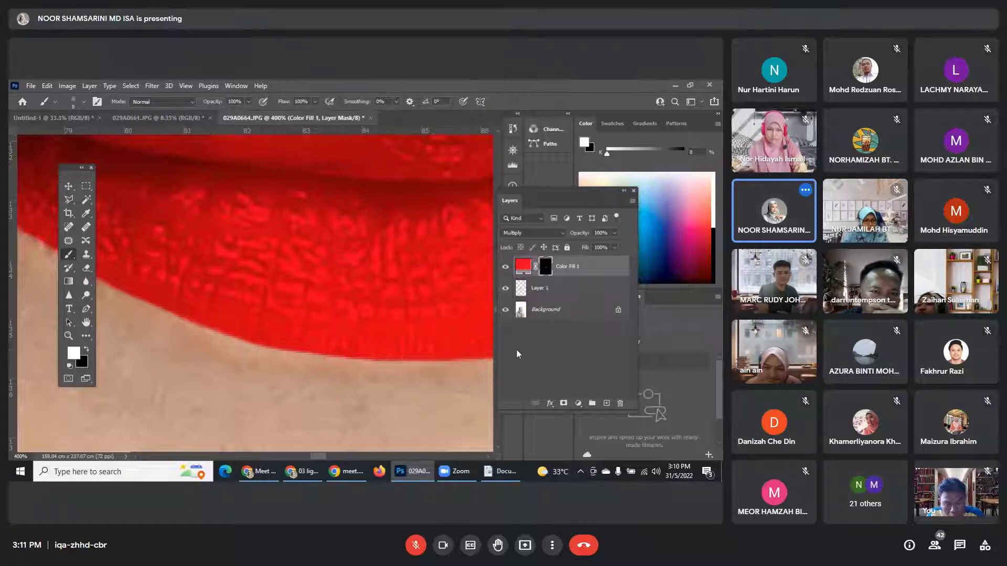
Remove the red overshoot beneath the lower lip's right side with black mask strokes, retrying until the curve is smooth, and view the mouth at 100%.
drag(391, 301, 206, 294)
key(x)
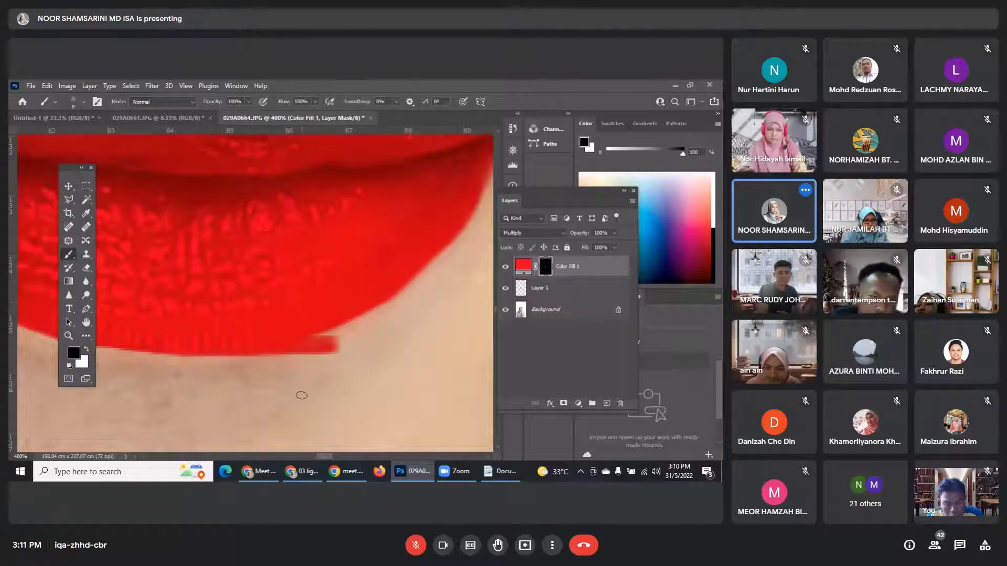
mouse_move(356, 337)
mouse_down()
mouse_move(313, 369)
mouse_move(357, 335)
mouse_move(228, 364)
mouse_up()
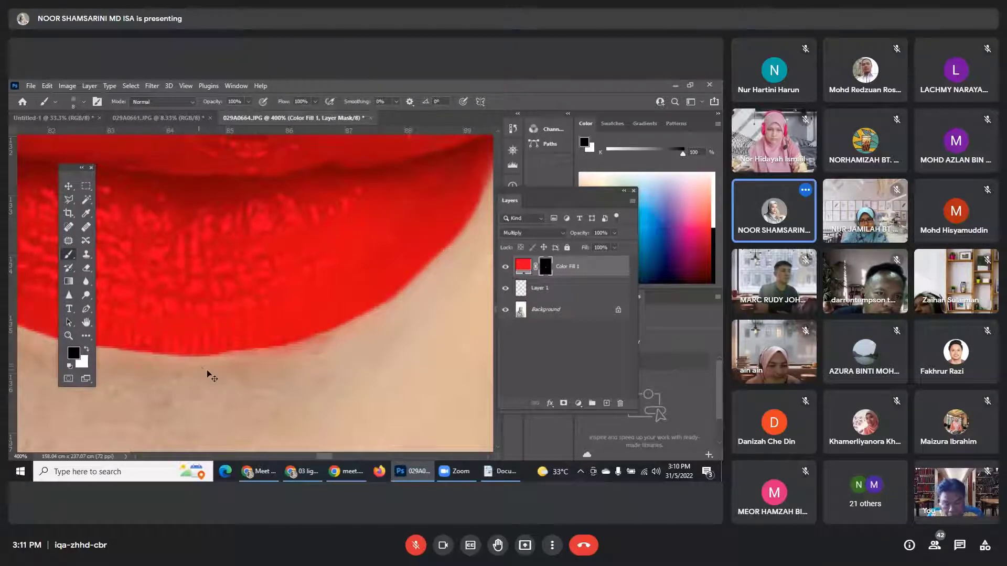
key(ctrl+z)
mouse_move(339, 344)
mouse_down()
mouse_move(316, 356)
mouse_move(335, 355)
mouse_move(329, 341)
mouse_move(195, 367)
mouse_up()
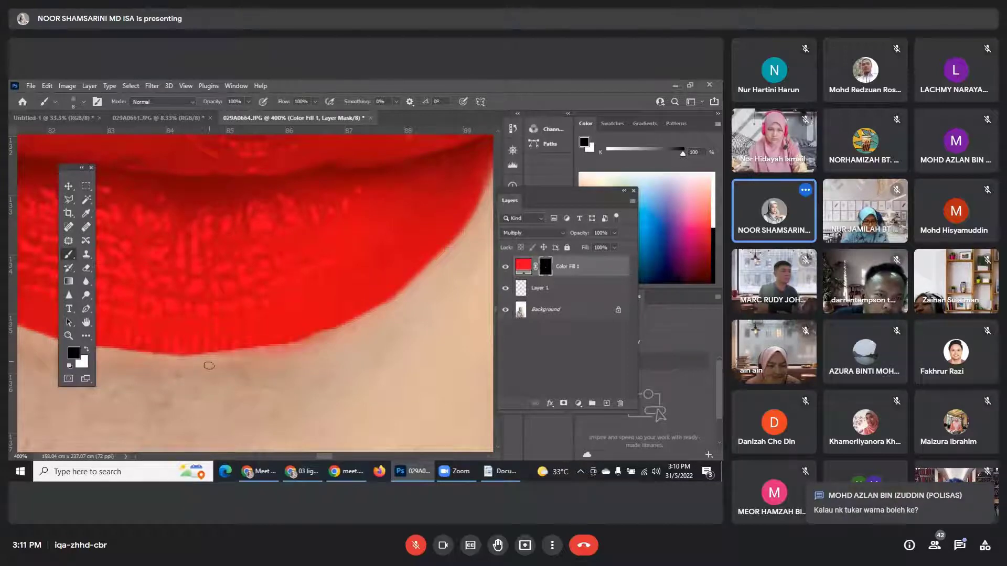
key(ctrl+z)
mouse_move(338, 344)
mouse_down()
mouse_move(317, 357)
mouse_move(333, 342)
mouse_move(186, 367)
mouse_up()
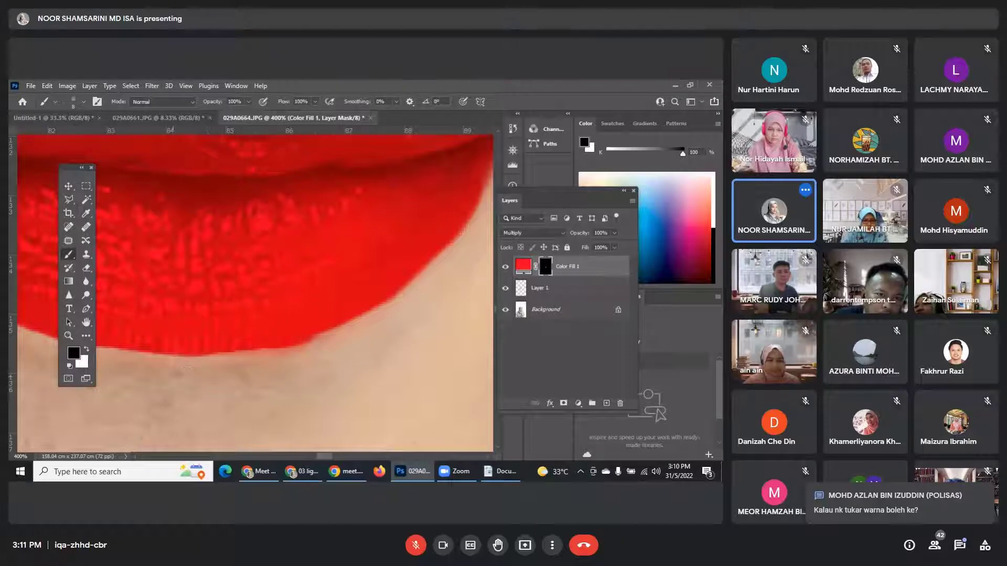
drag(325, 340, 252, 362)
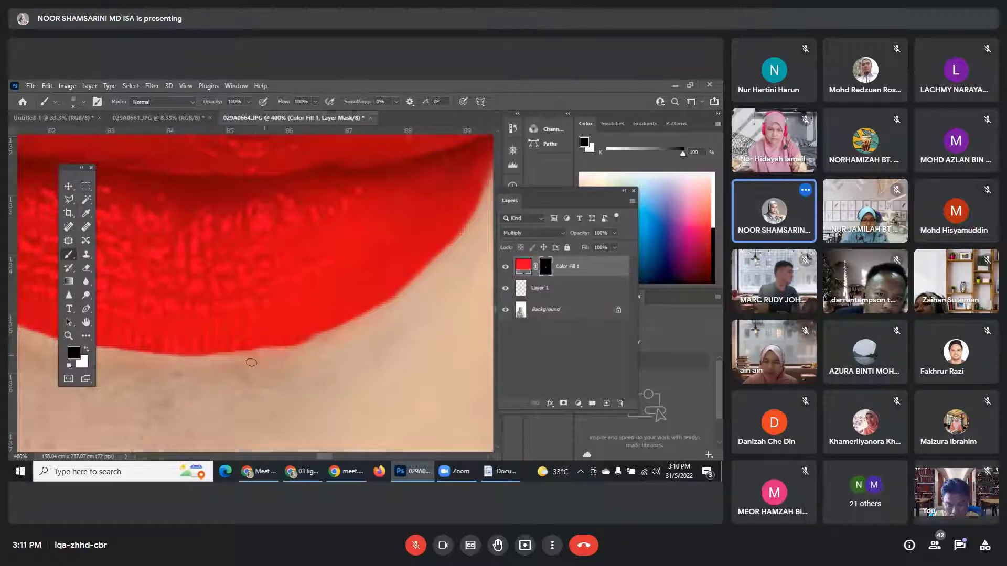
scroll(223, 375, down, 4)
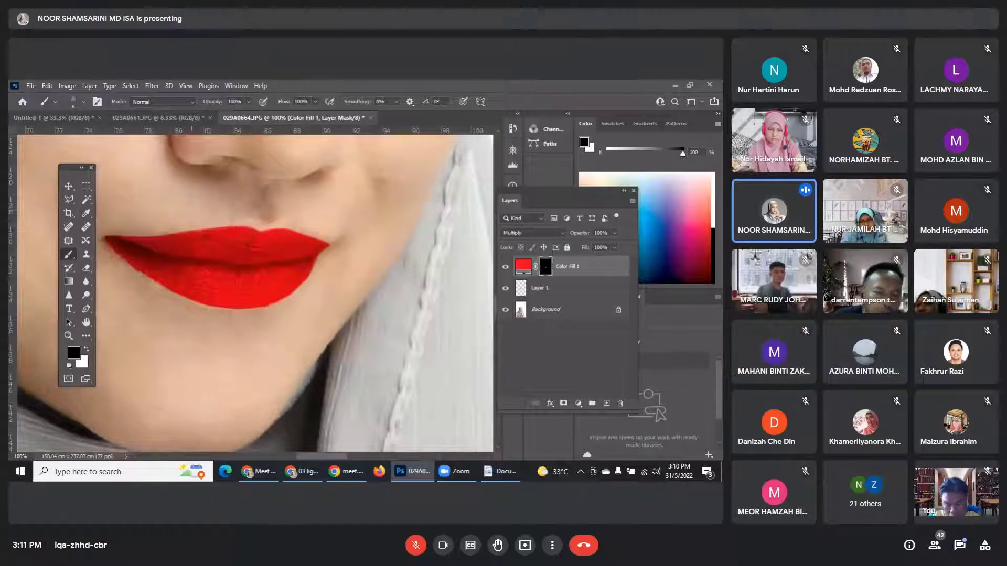
Enlarge the brush to 30 with white as the foreground and fill in the mask near the left mouth corner.
scroll(233, 296, up, 3)
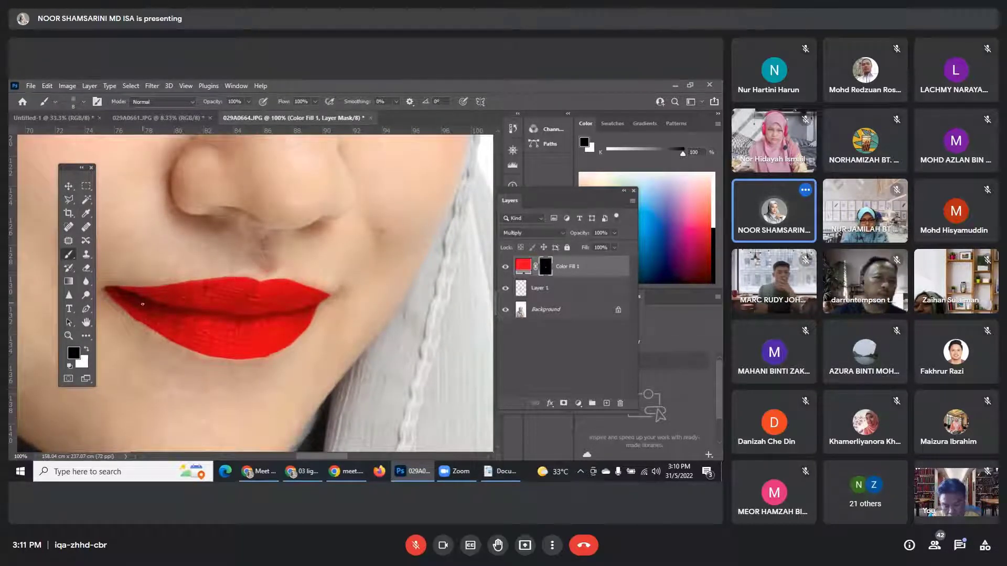
key(bracketright)
key(bracketright)
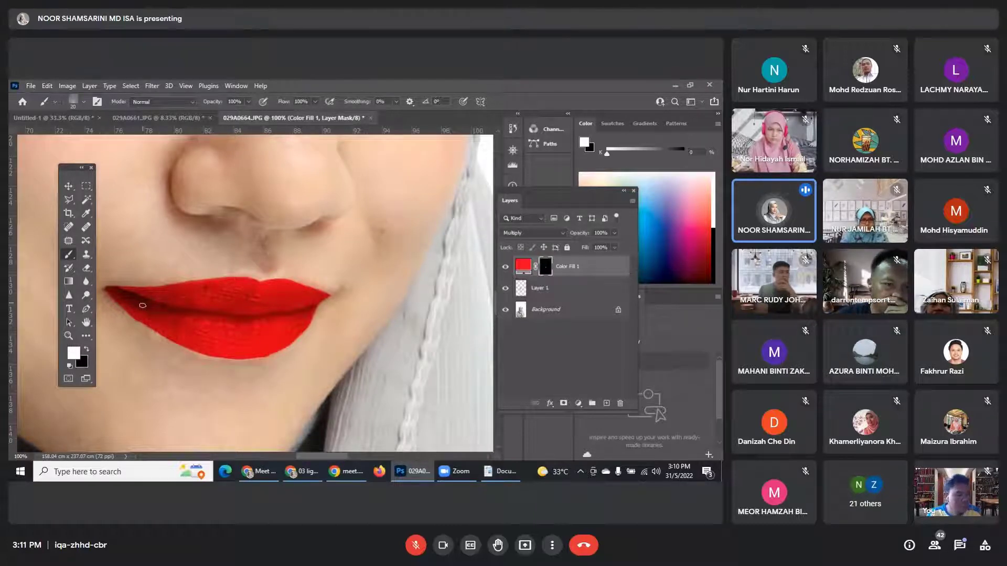
key(x)
key(bracketright)
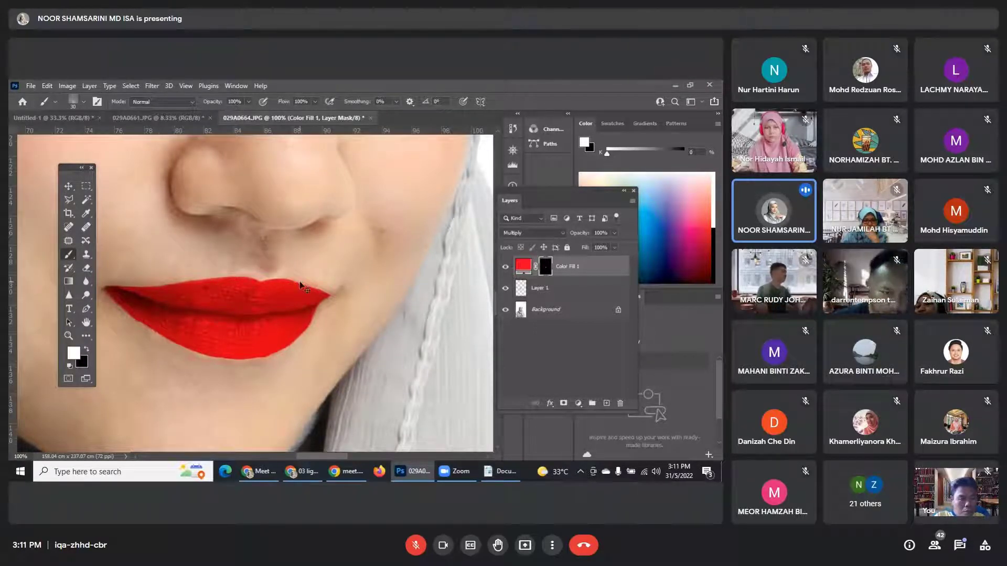
Compare the lips with and without the Color Fill 1 layer at 66.67%.
key(ctrl+minus)
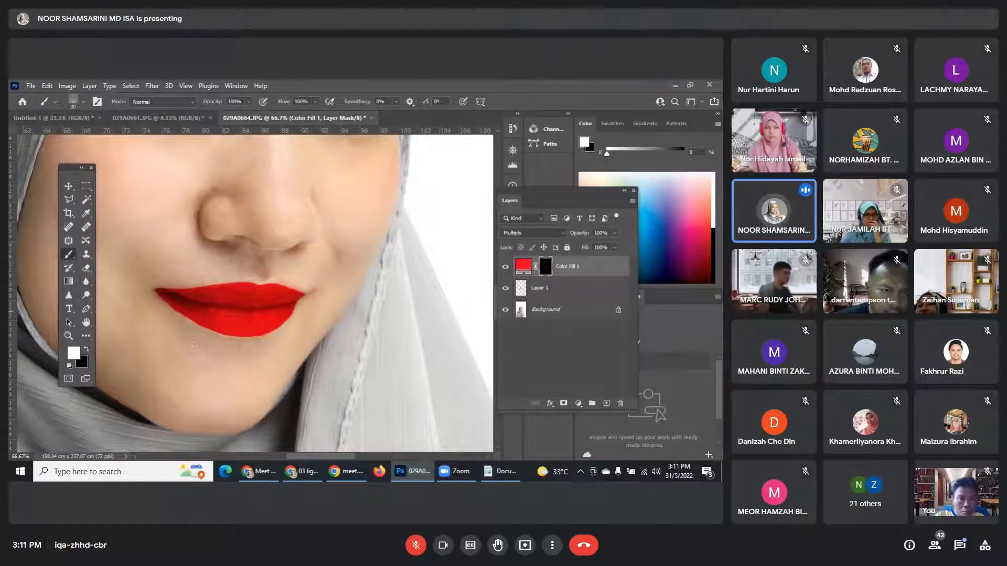
click(505, 267)
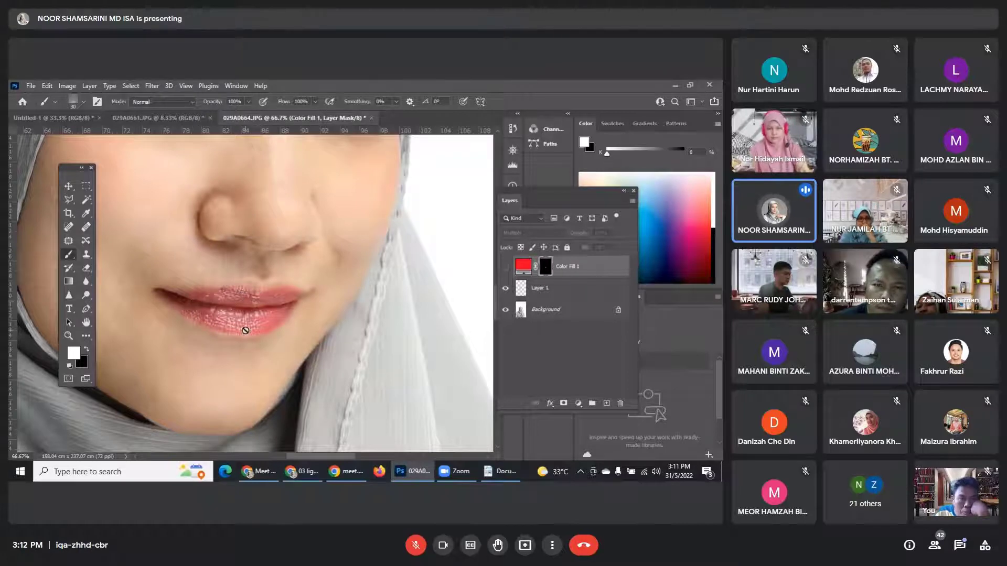
click(506, 267)
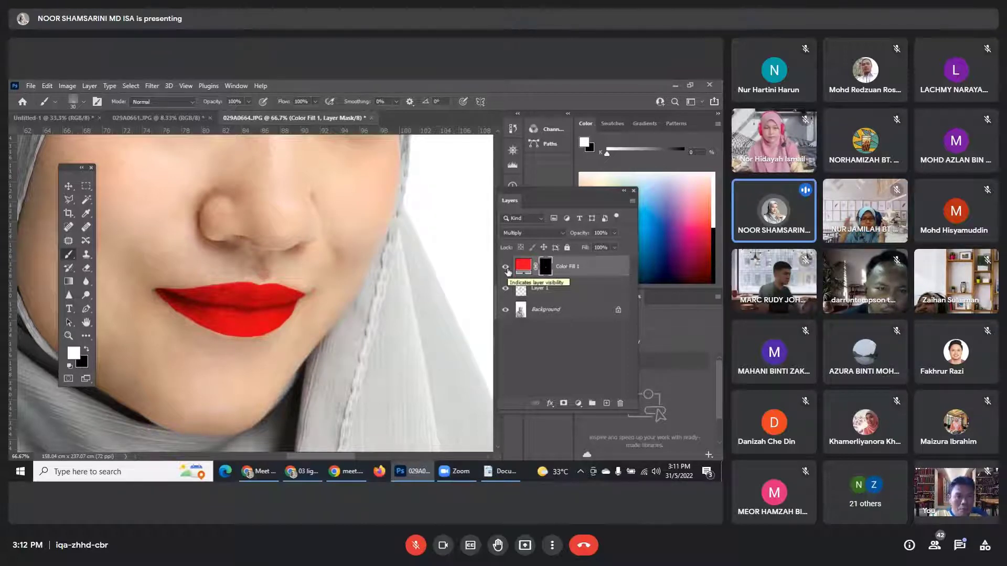
Open the Layer Style blending options of the Color Fill 1 layer, keeping the layer's name.
drag(565, 193, 533, 204)
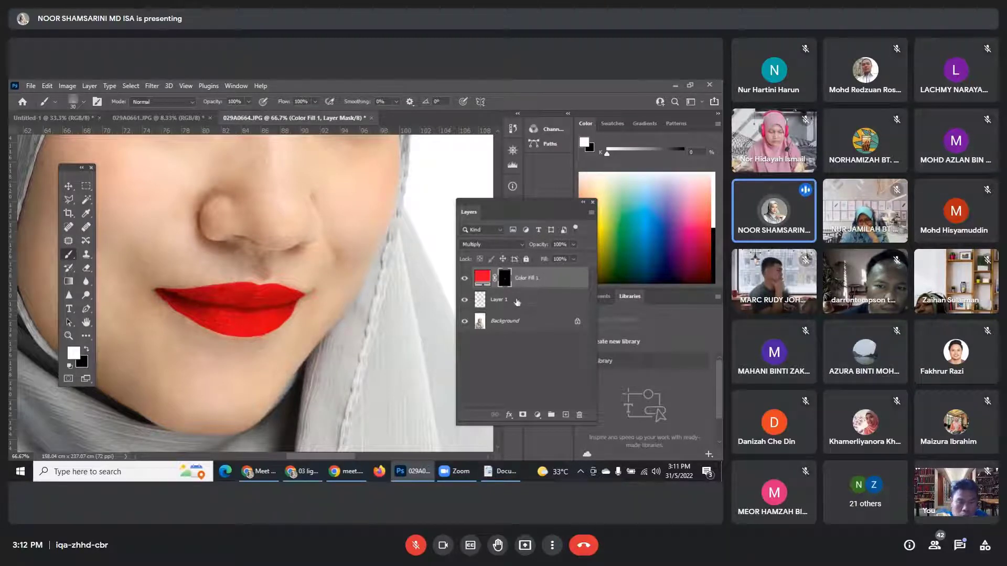
click(533, 282)
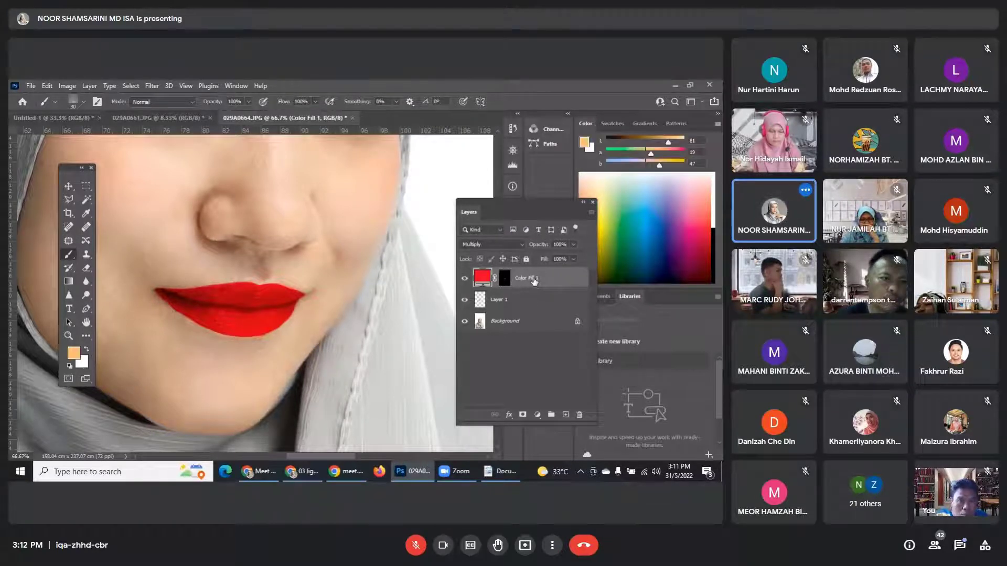
double_click(532, 279)
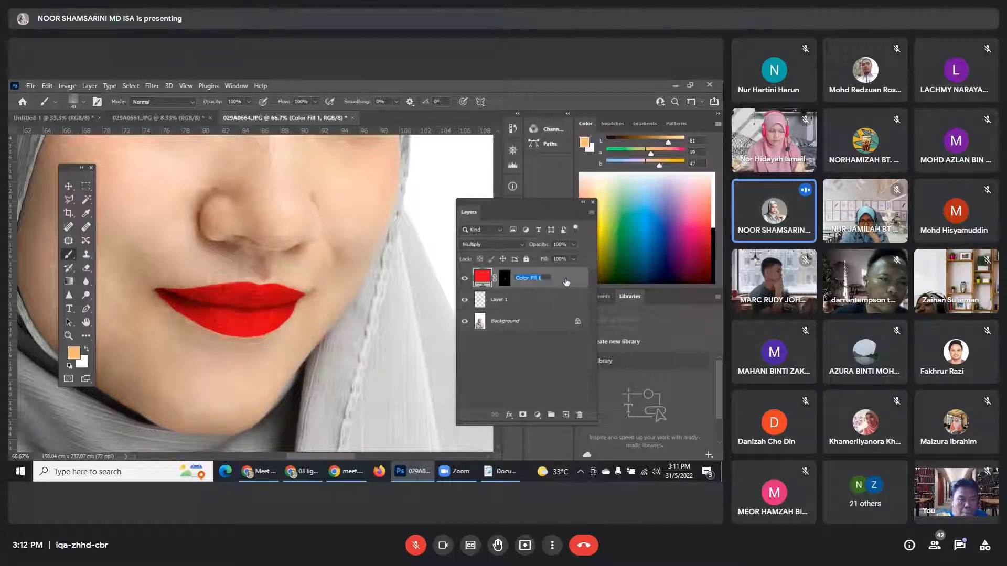
key(Return)
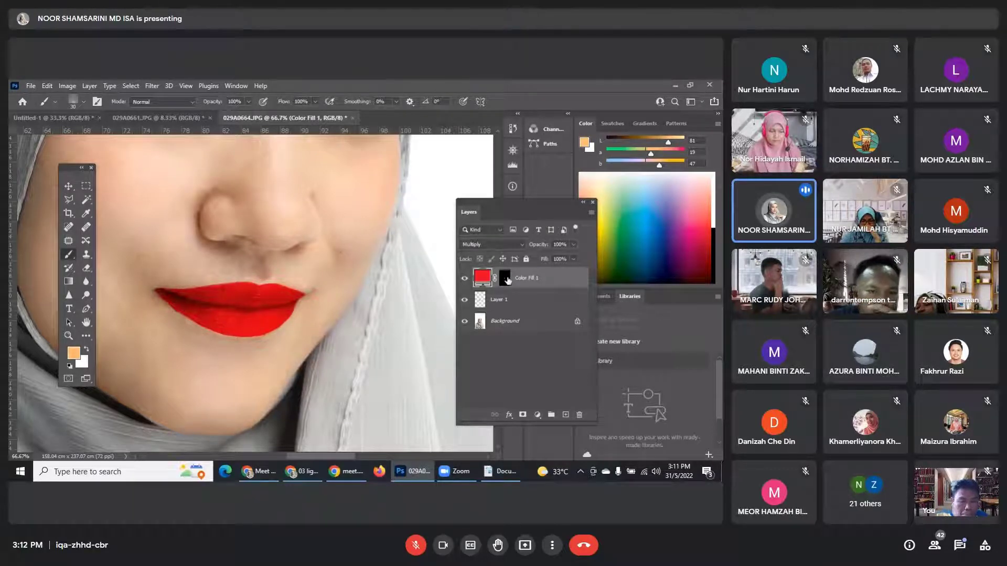
click(505, 279)
click(574, 280)
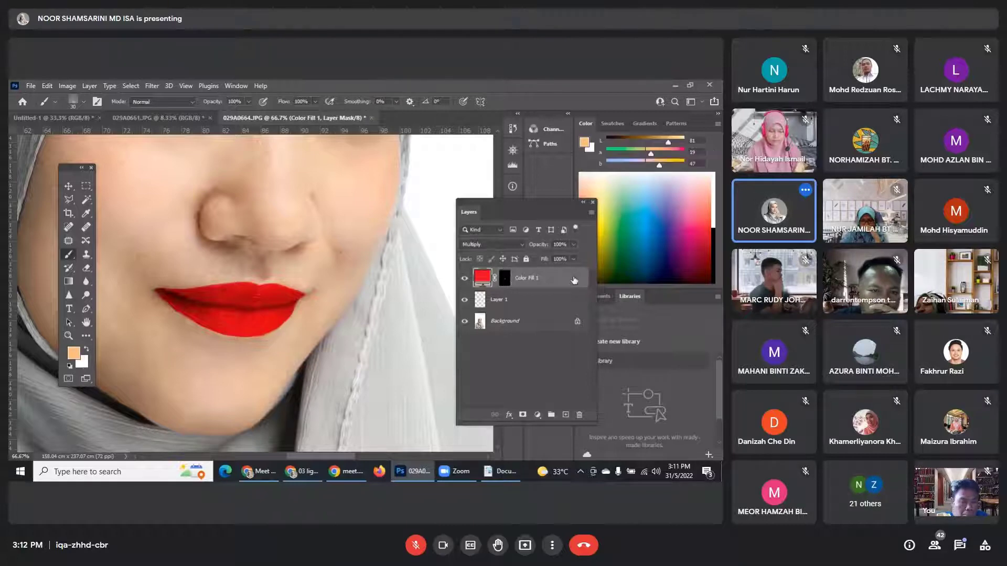
double_click(574, 280)
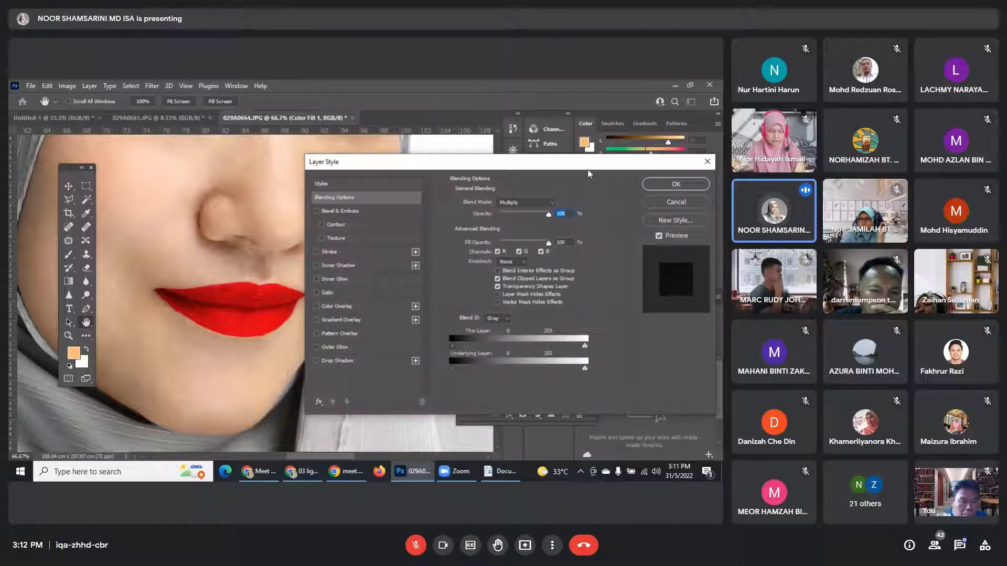
Try lowering the Blend If highlight limit of the Underlying Layer to 200, viewing the lips at 100%.
drag(572, 164, 551, 169)
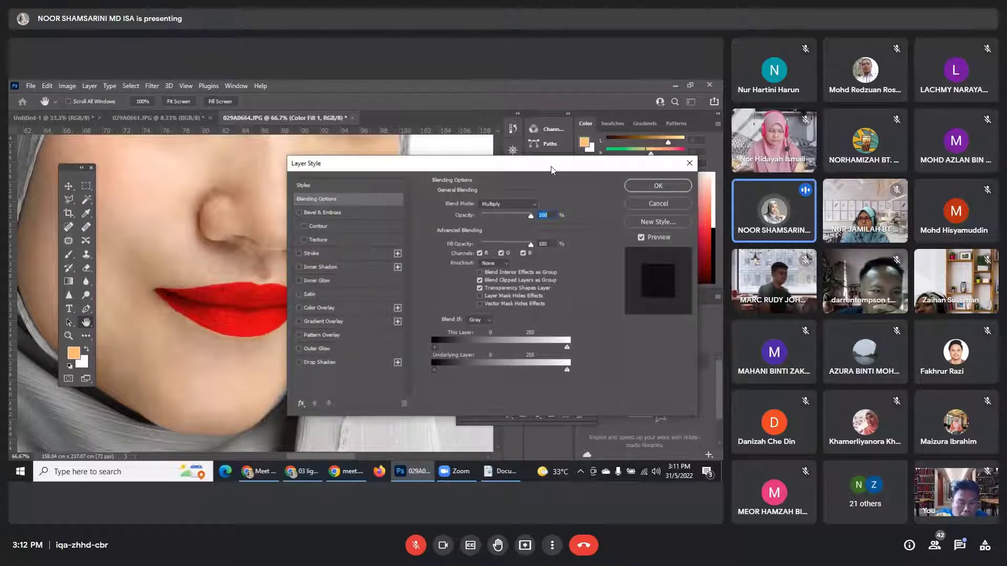
key(ctrl+plus)
key(ctrl+plus)
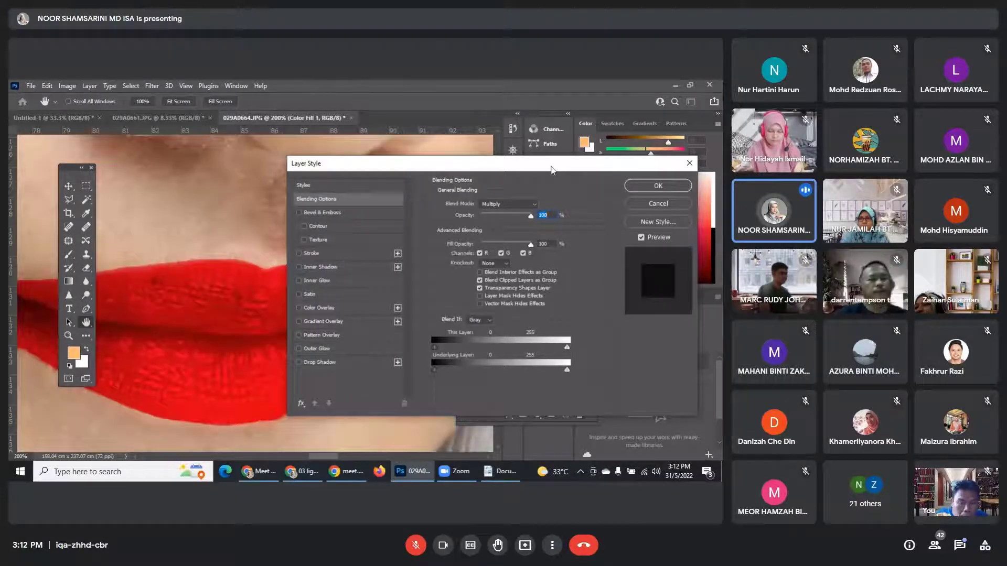
key(ctrl+minus)
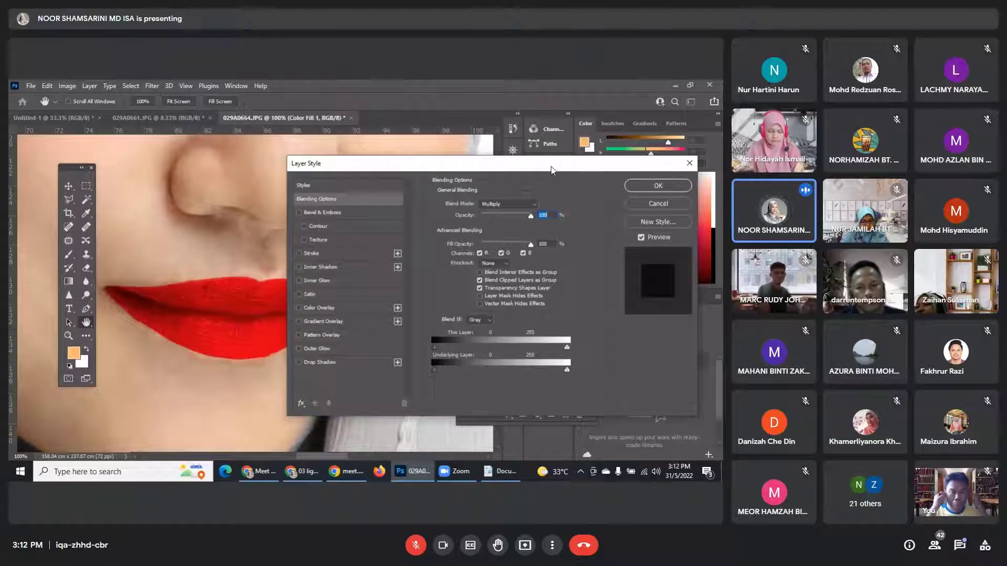
drag(340, 170, 371, 167)
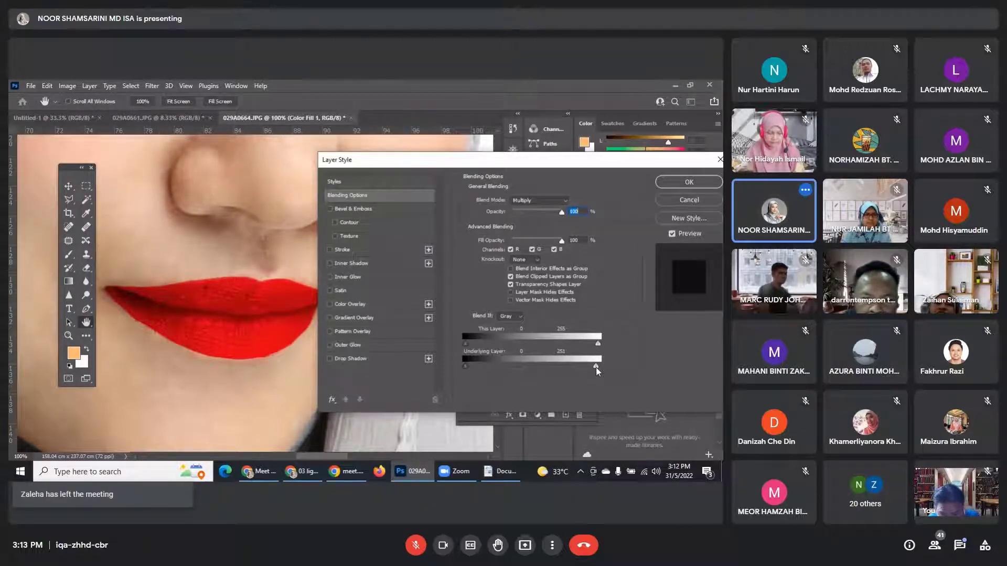
drag(596, 367, 556, 370)
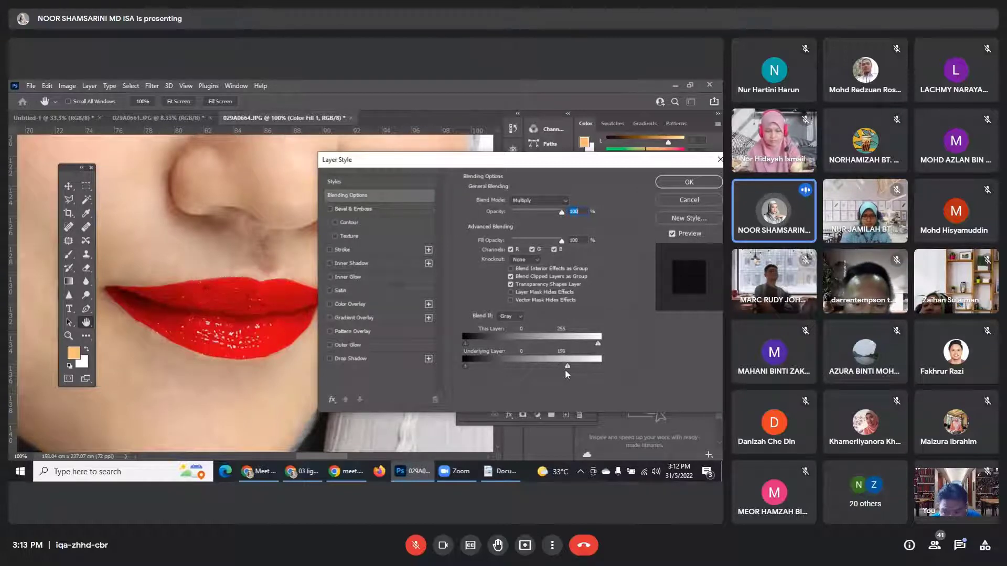
drag(556, 370, 568, 368)
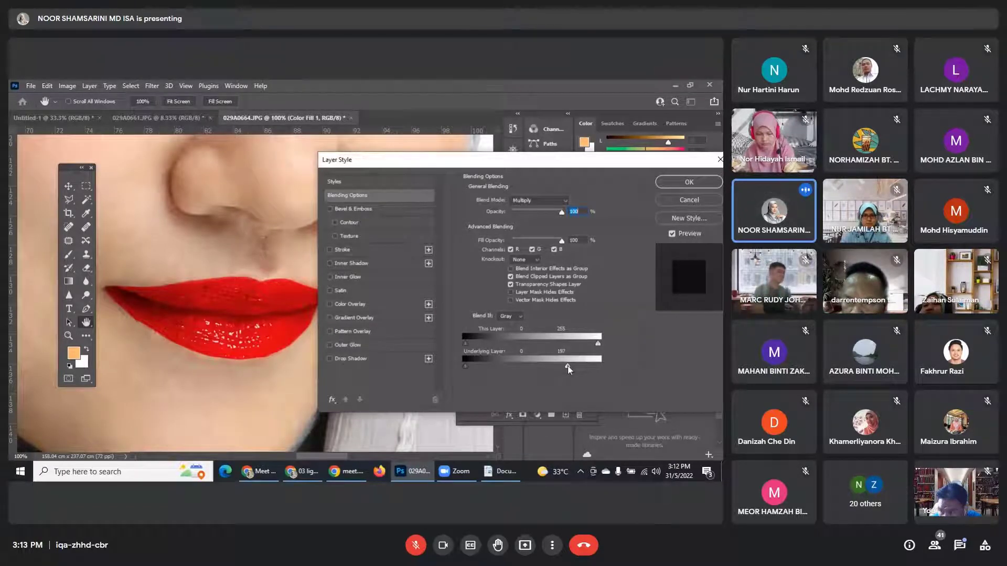
drag(568, 366, 571, 366)
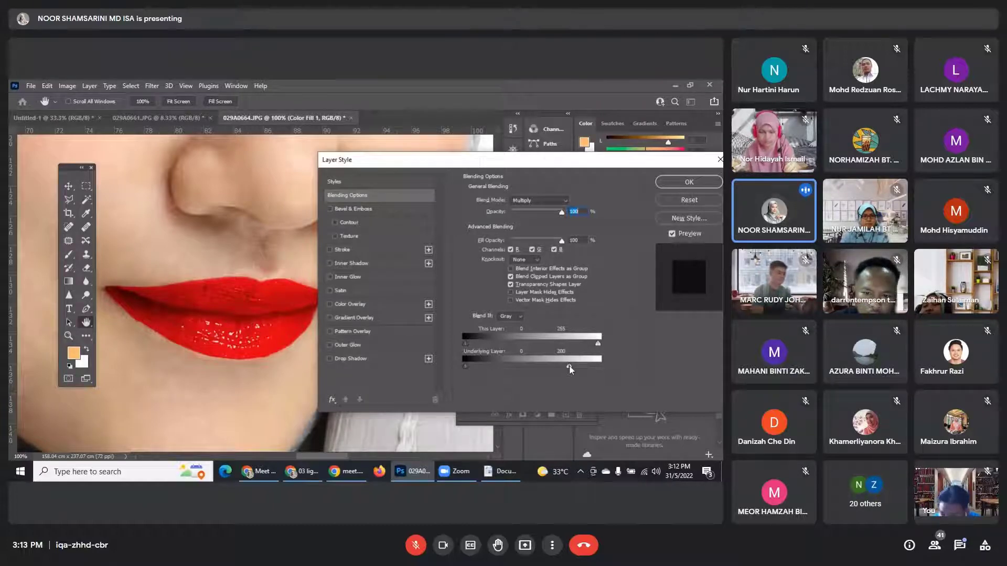
Split the Underlying Layer's Blend If highlight limit and set it to 137 / 238 to bring back soft lip highlights.
drag(569, 366, 607, 367)
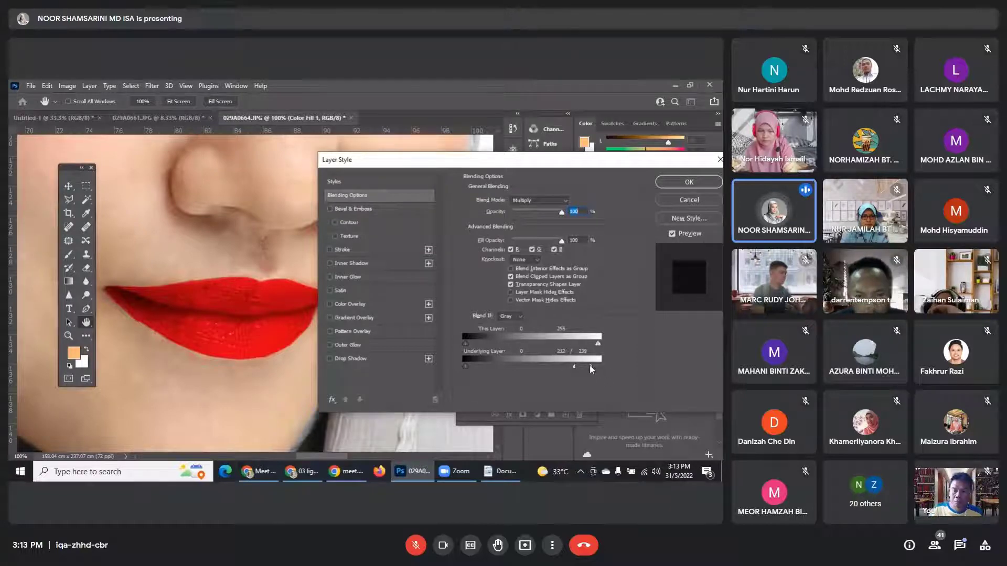
drag(590, 365, 547, 371)
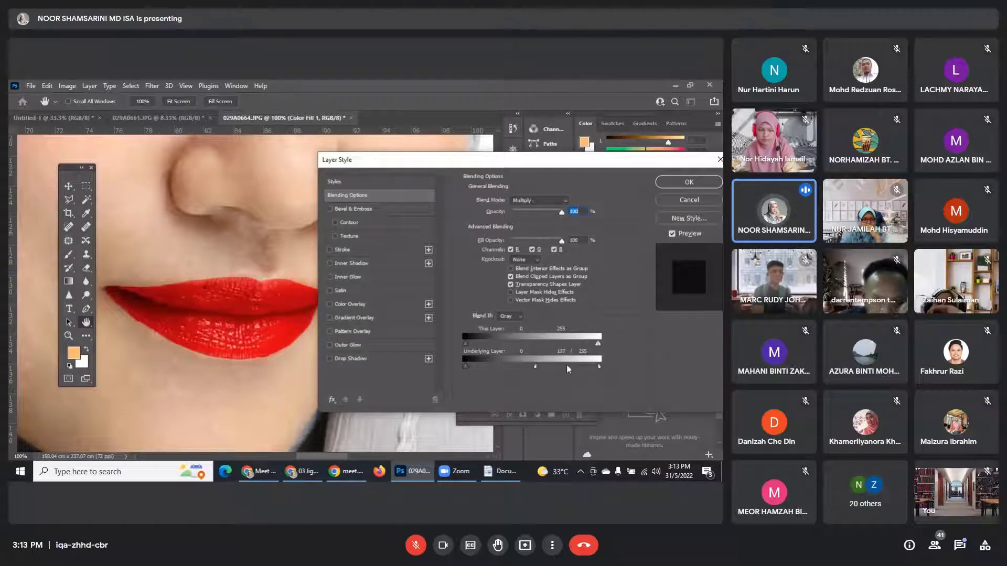
mouse_move(597, 367)
mouse_down()
mouse_move(585, 366)
mouse_move(593, 363)
mouse_up()
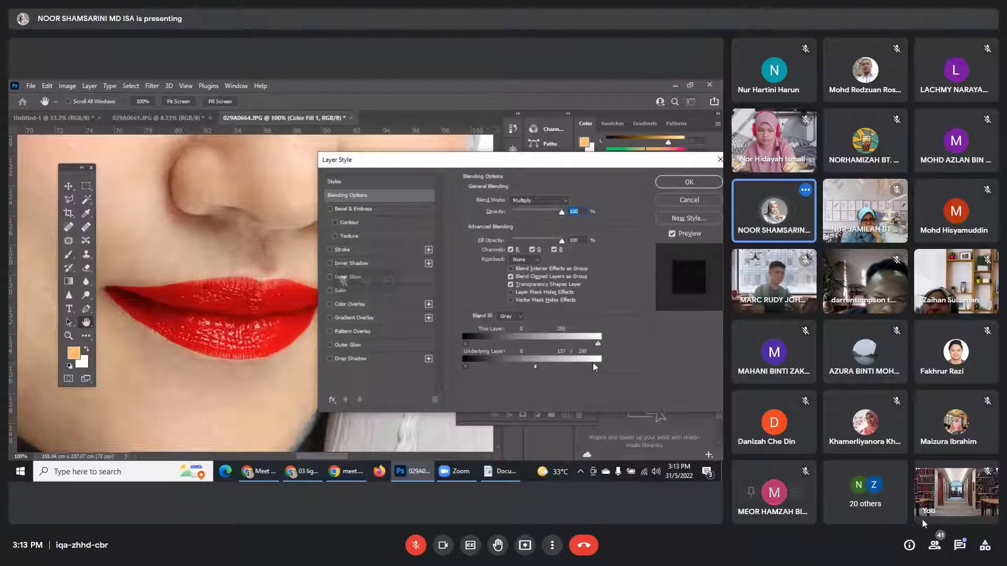
click(959, 546)
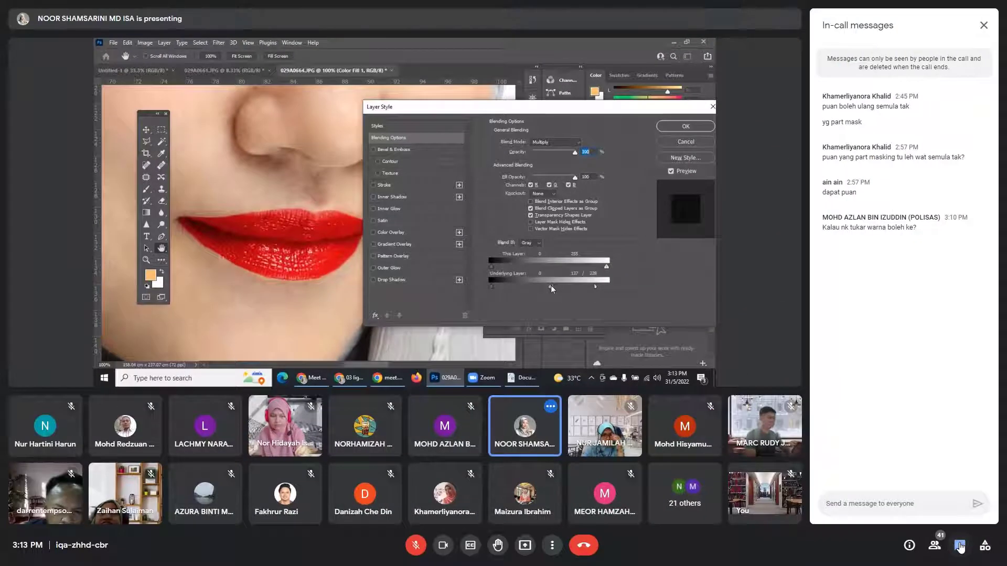
click(960, 546)
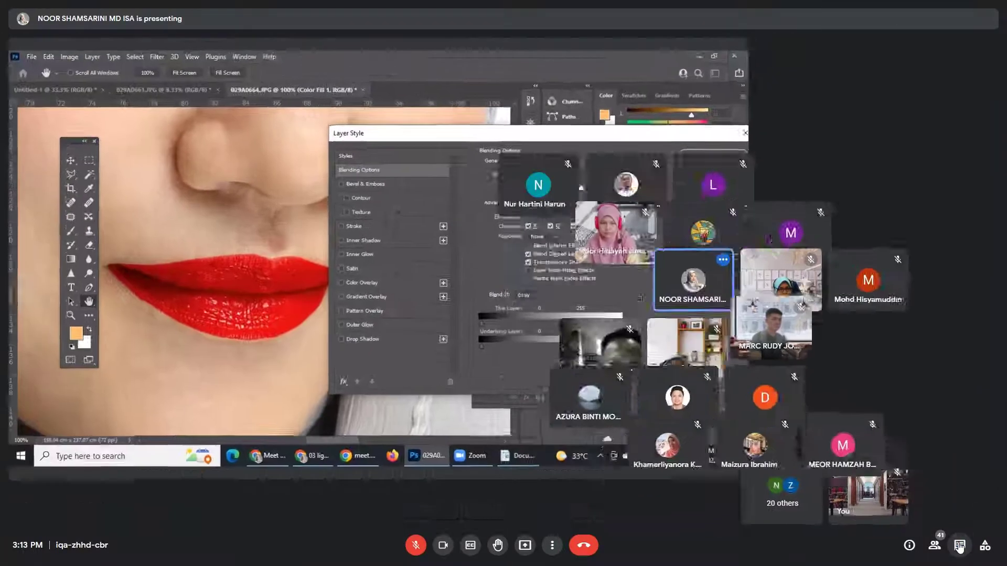
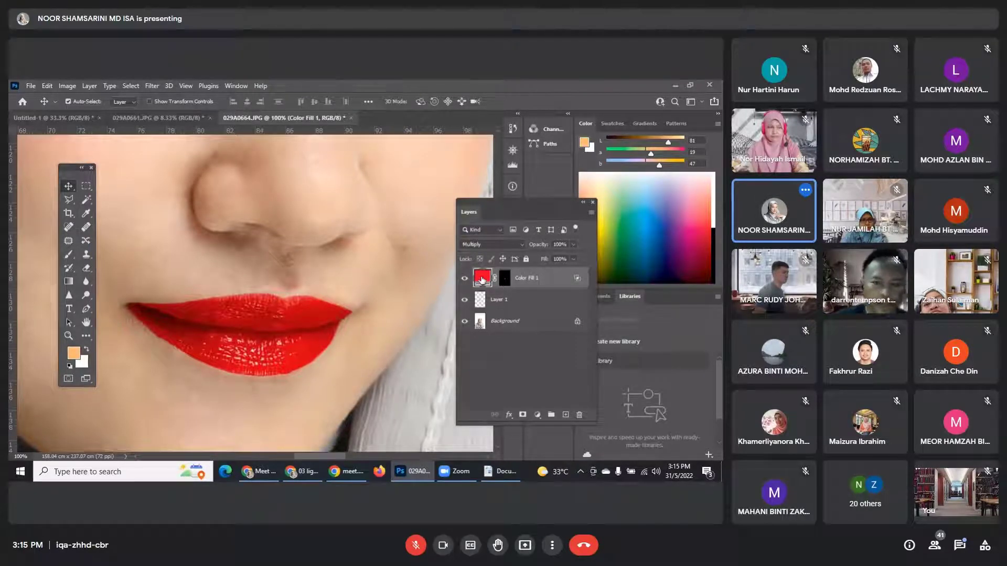
Open the Color Fill 1 layer's fill colour and change the lips to green 19b415.
double_click(482, 279)
drag(389, 192, 503, 174)
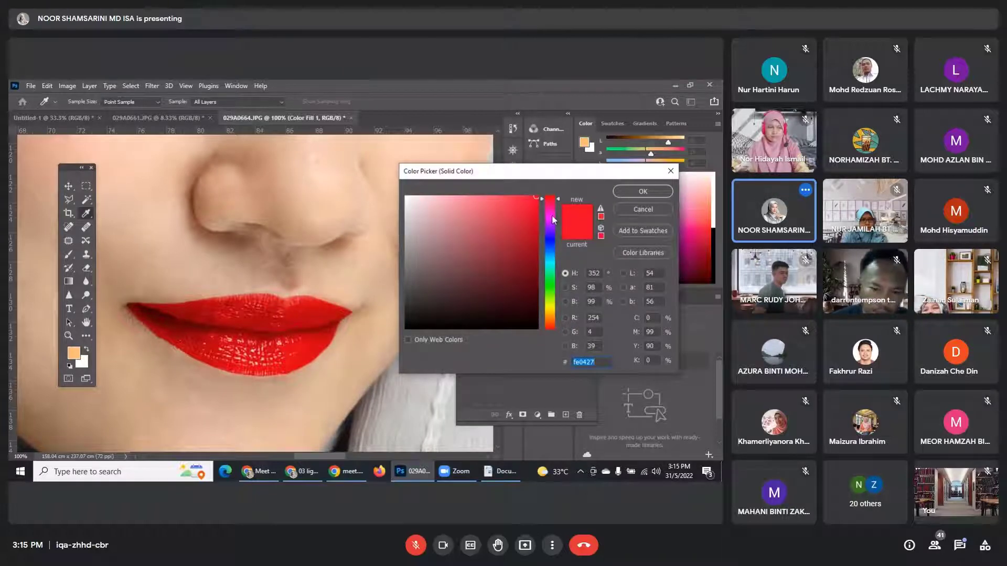
mouse_move(554, 220)
mouse_down()
mouse_move(499, 216)
mouse_move(517, 267)
mouse_move(493, 278)
mouse_move(516, 302)
mouse_up()
mouse_move(520, 257)
mouse_down()
mouse_move(496, 226)
mouse_move(550, 241)
mouse_move(549, 290)
mouse_up()
click(523, 235)
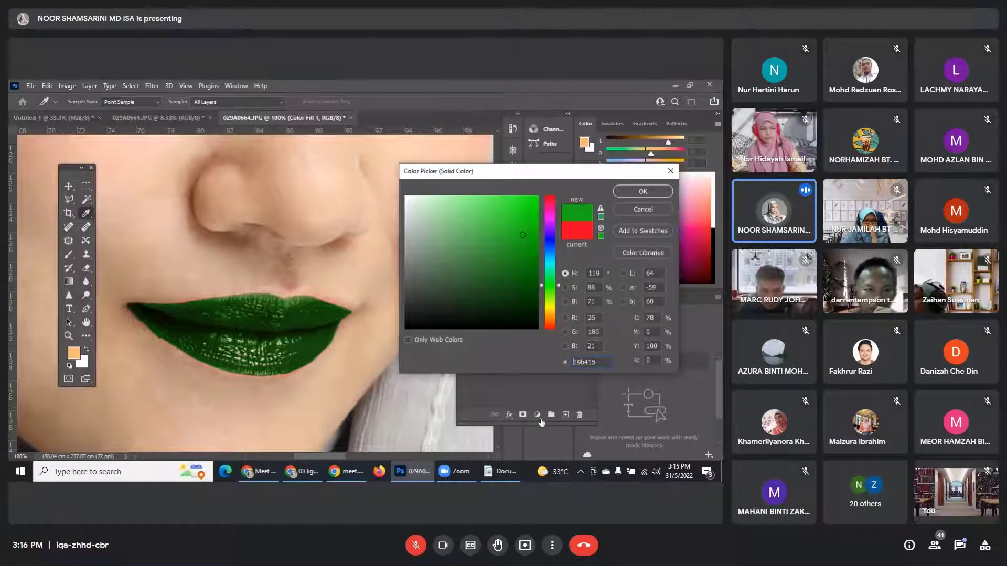
Try darker greens such as 076e04 and 0dab09, yellow ab9a09 and orange-brown ab5109 as the lip colour.
click(533, 272)
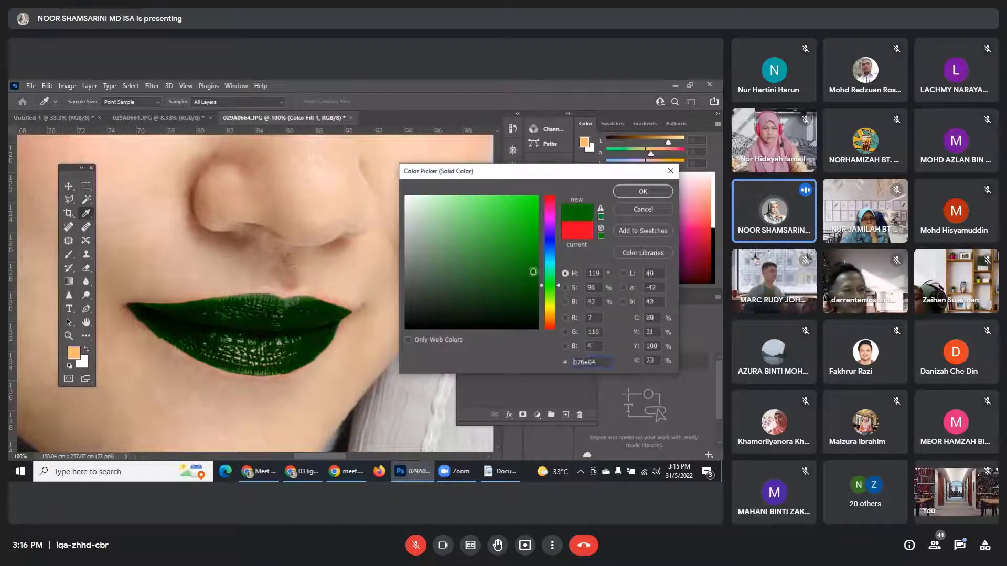
click(528, 251)
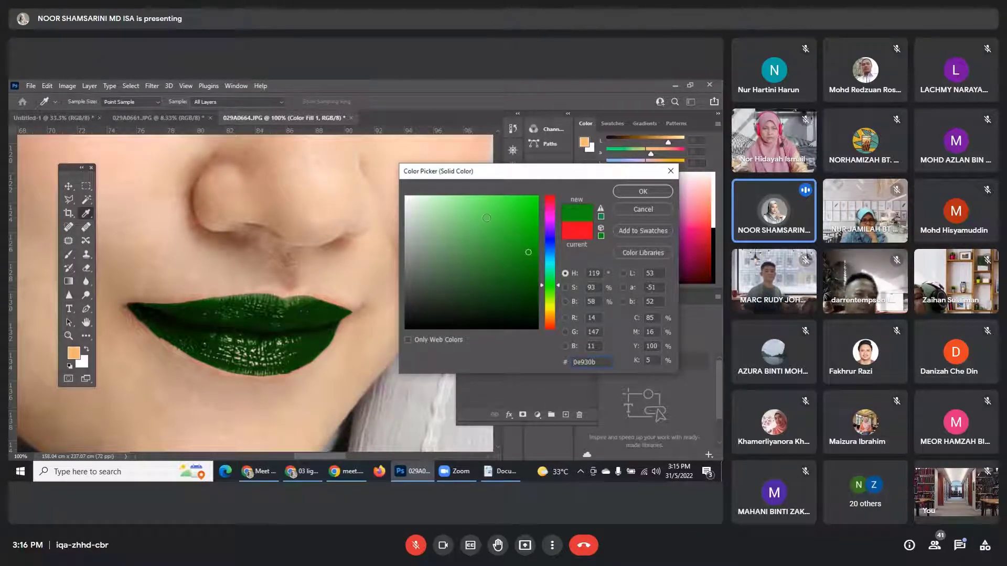
click(531, 240)
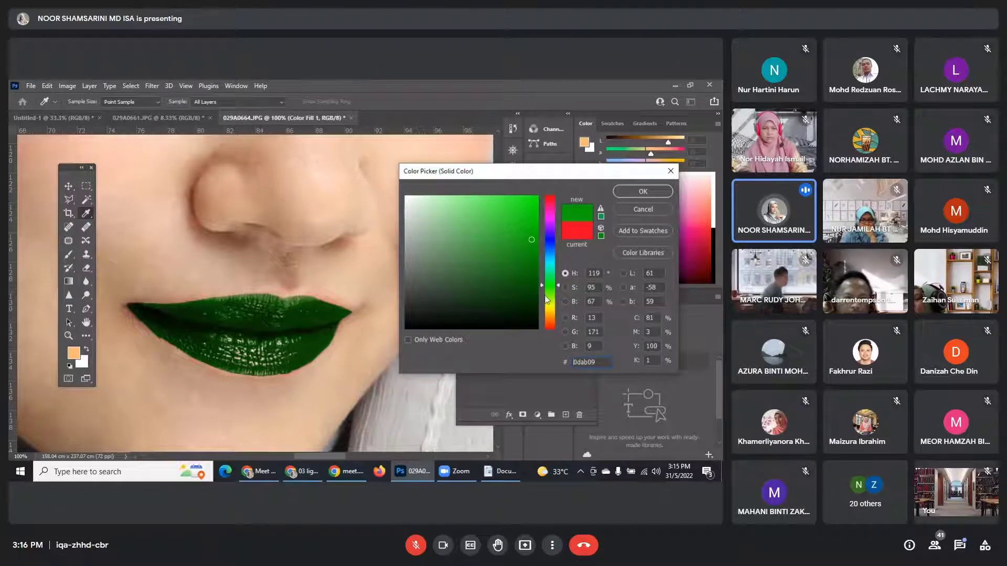
click(551, 310)
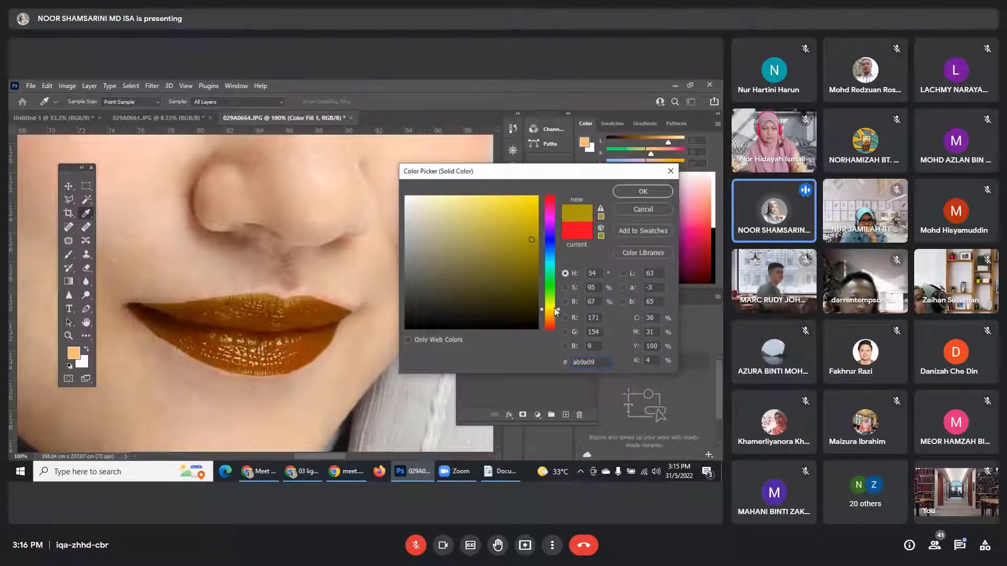
drag(556, 304, 557, 320)
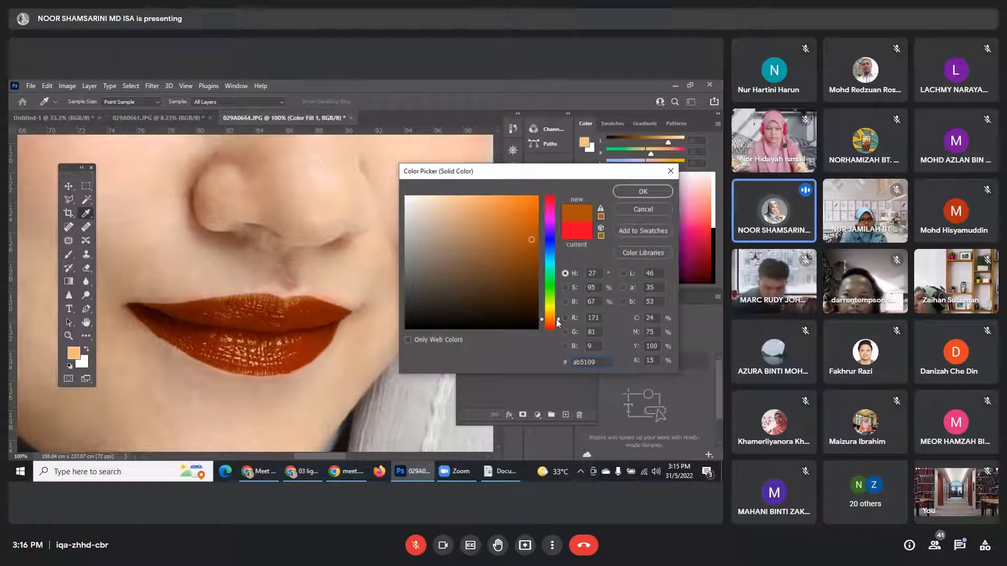
Set the Color Fill 1 layer to purple a70ab5 and apply the new lip colour.
click(550, 220)
click(519, 210)
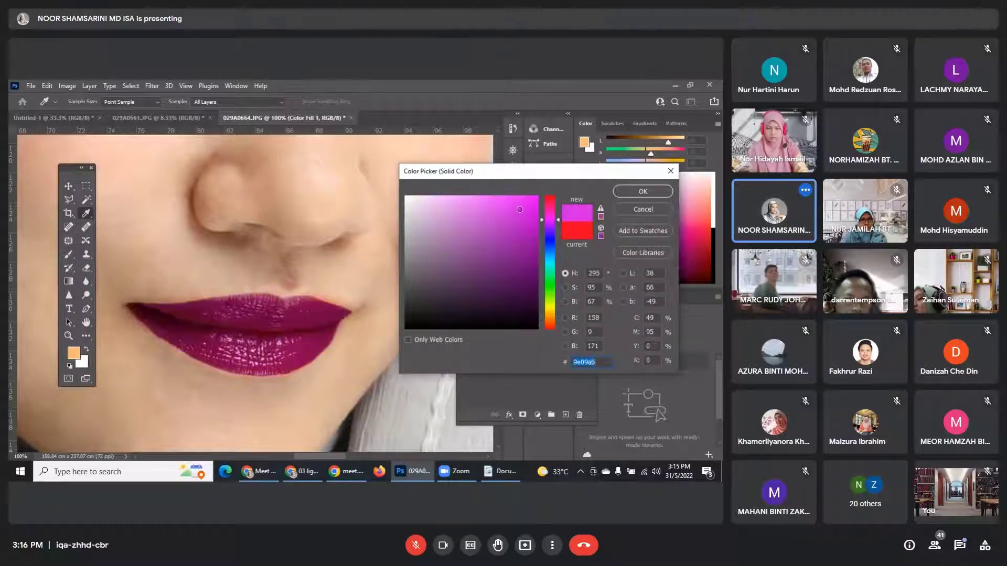
click(531, 235)
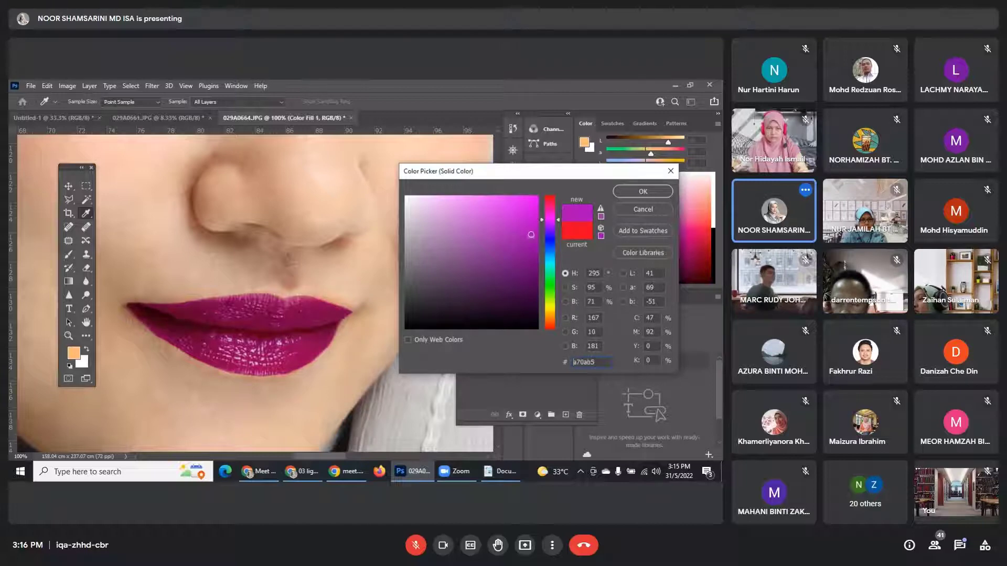
click(628, 191)
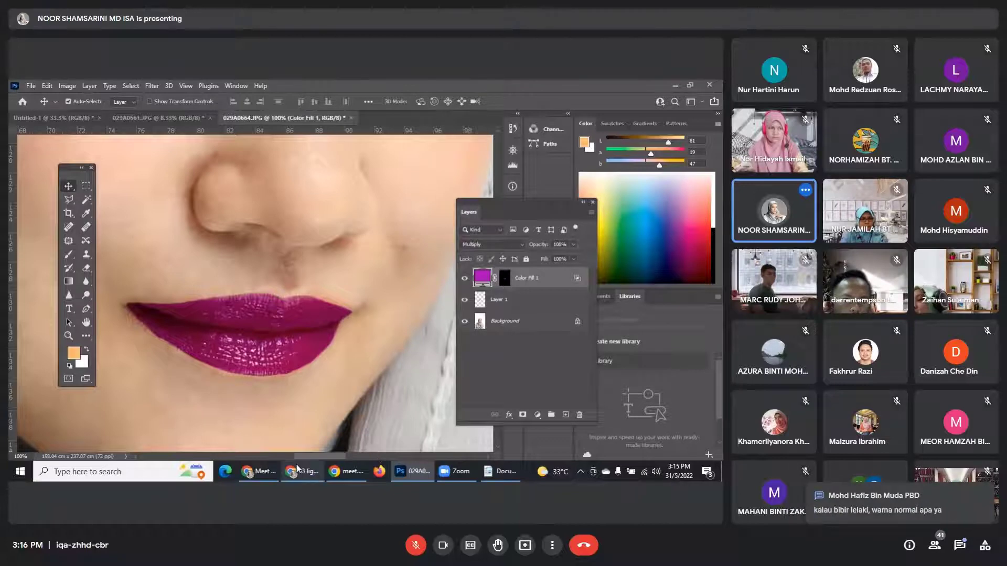
Switch to the Google Meet call and read the recent in-call messages for questions about the lip colour and toolbar shortcut.
mouse_move(271, 473)
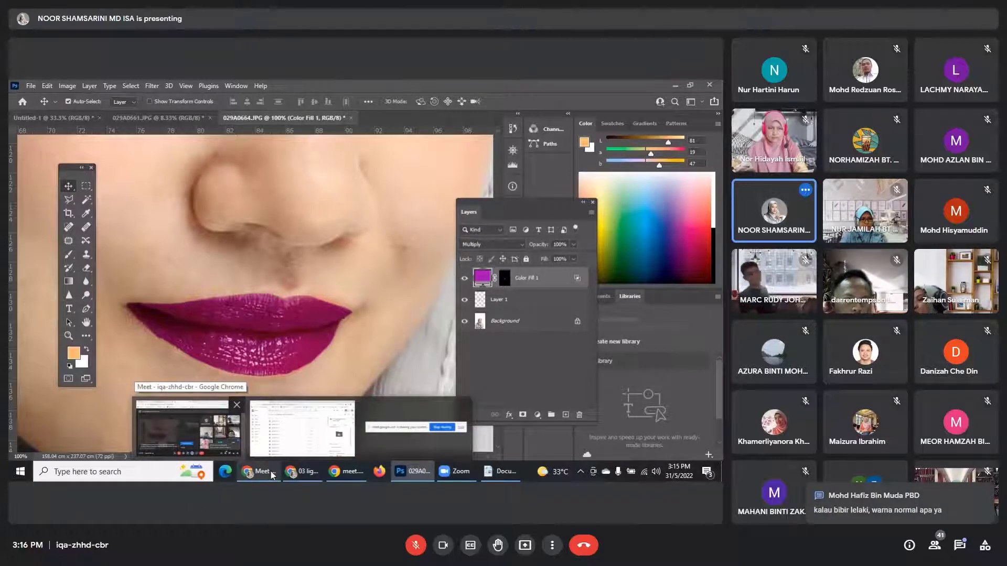
click(271, 474)
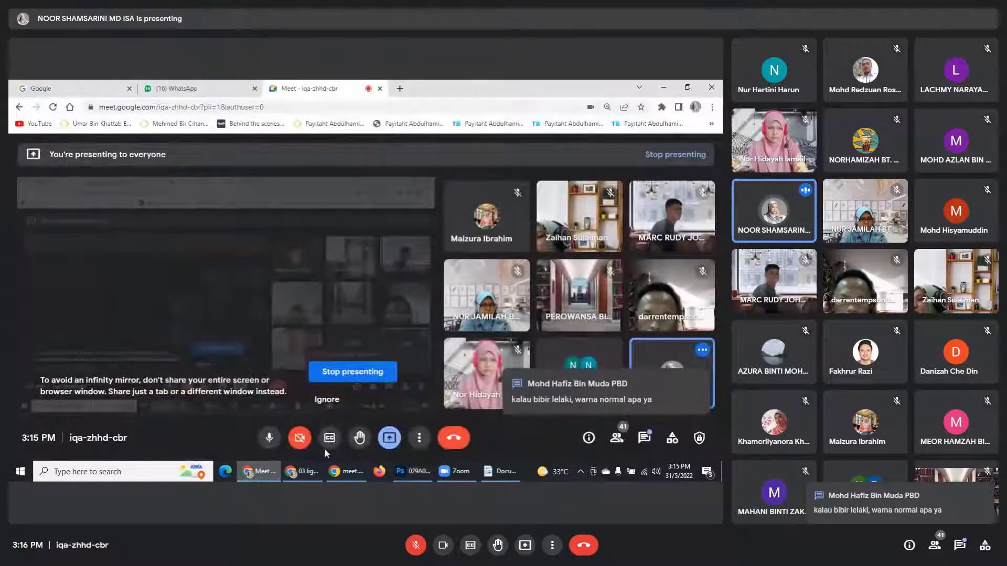
click(641, 439)
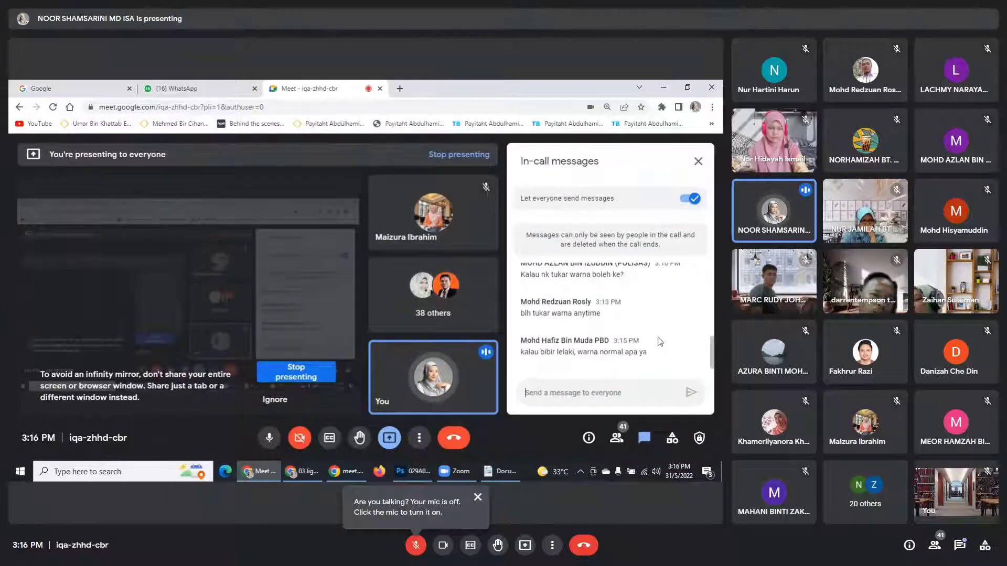
scroll(656, 341, up, 1)
scroll(660, 341, up, 1)
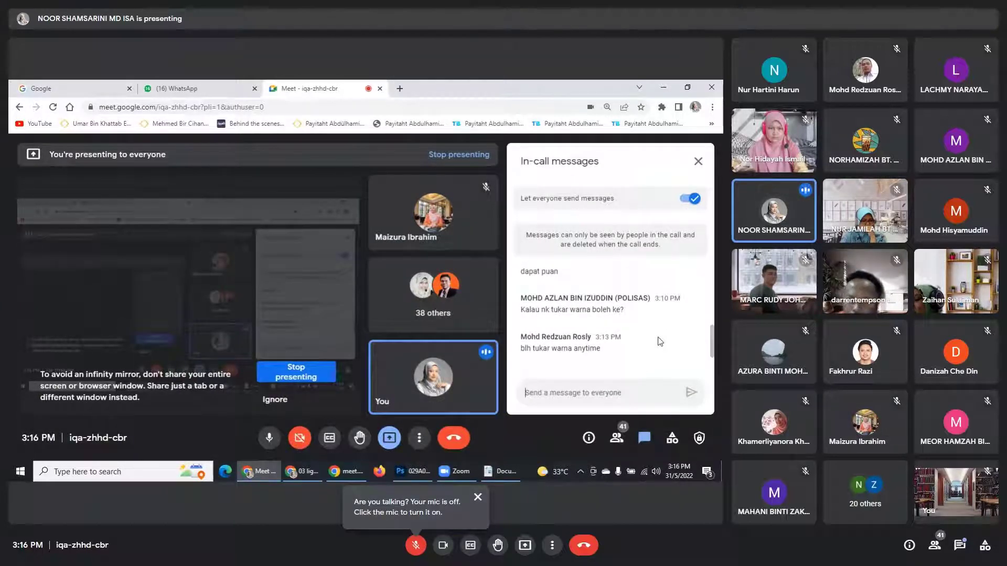
scroll(660, 342, up, 1)
scroll(660, 341, up, 1)
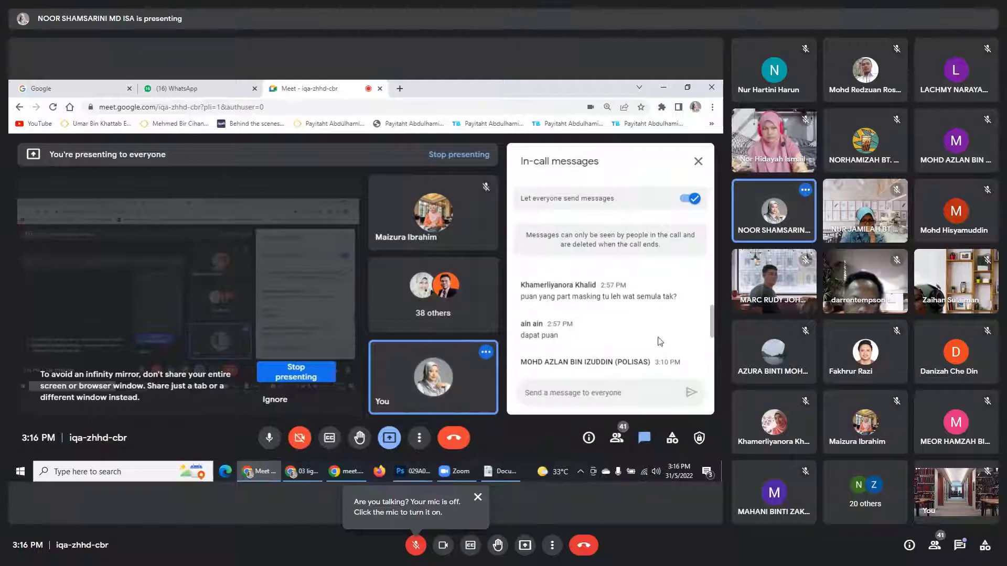
scroll(660, 339, up, 2)
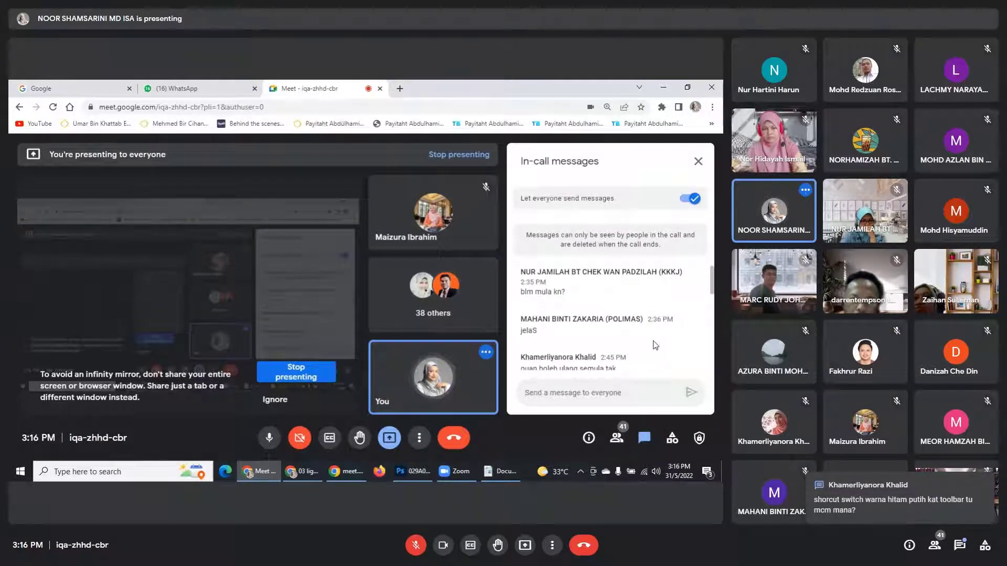
scroll(656, 344, down, 1)
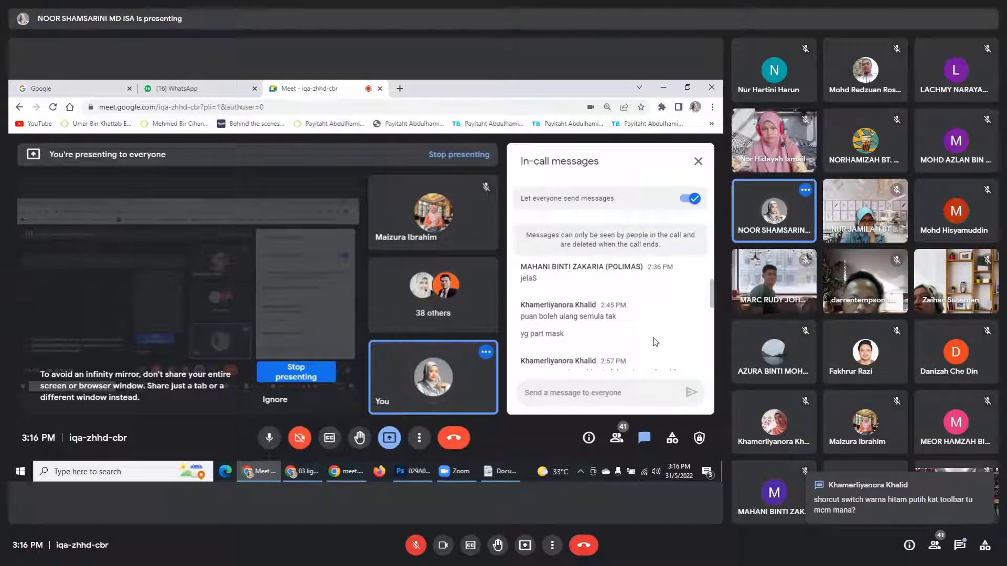
scroll(656, 343, down, 1)
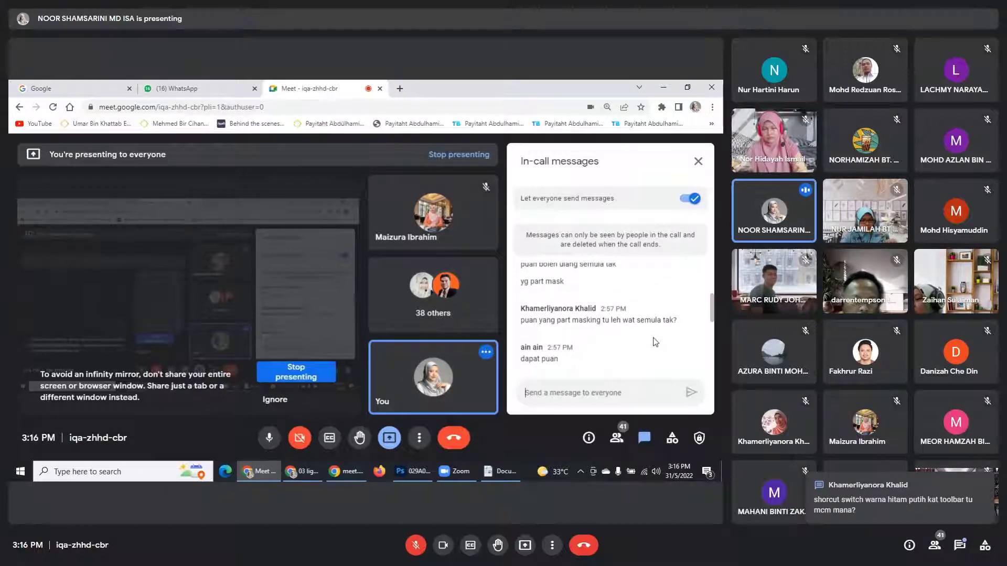
scroll(656, 342, down, 1)
scroll(653, 342, down, 1)
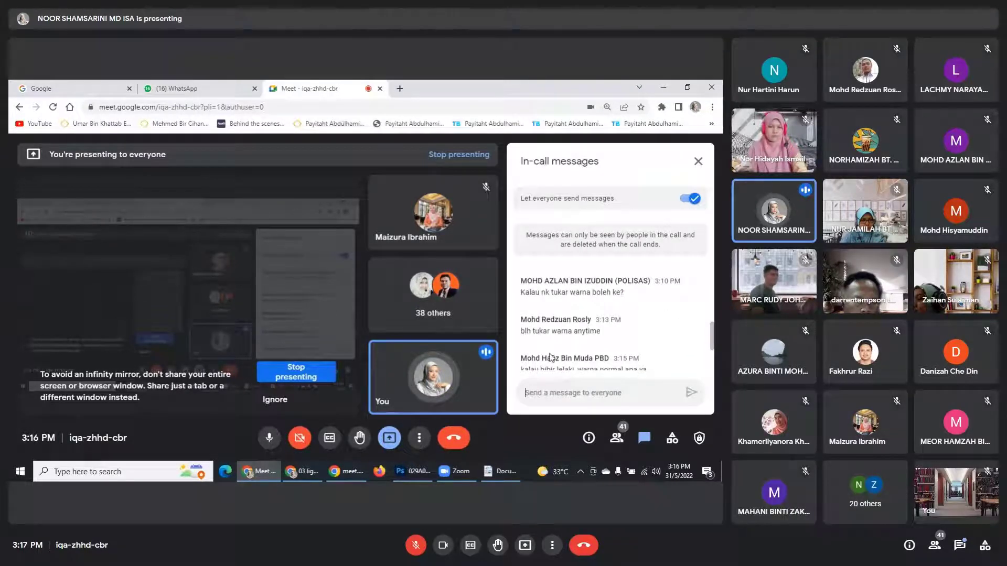
scroll(632, 347, down, 1)
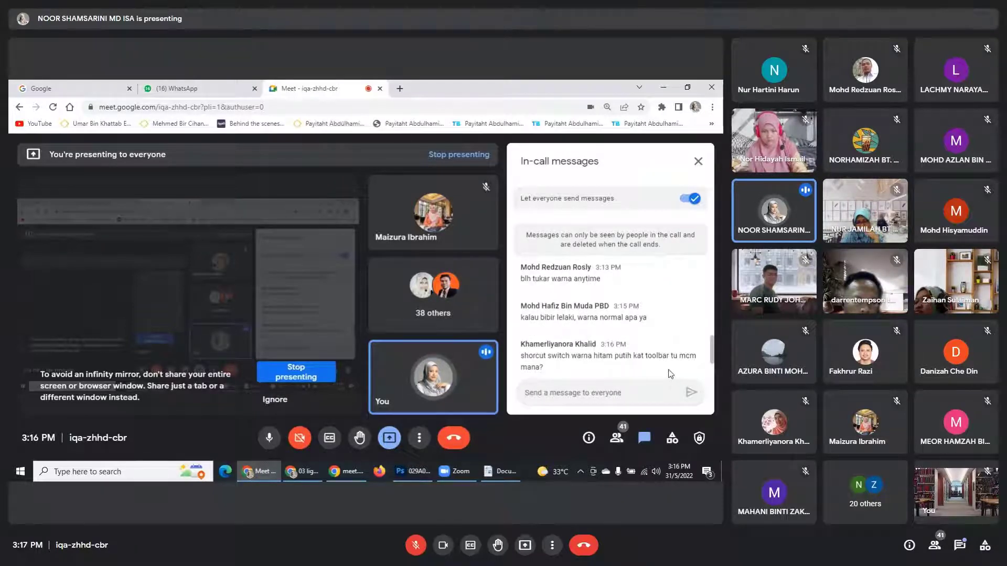
scroll(669, 368, down, 1)
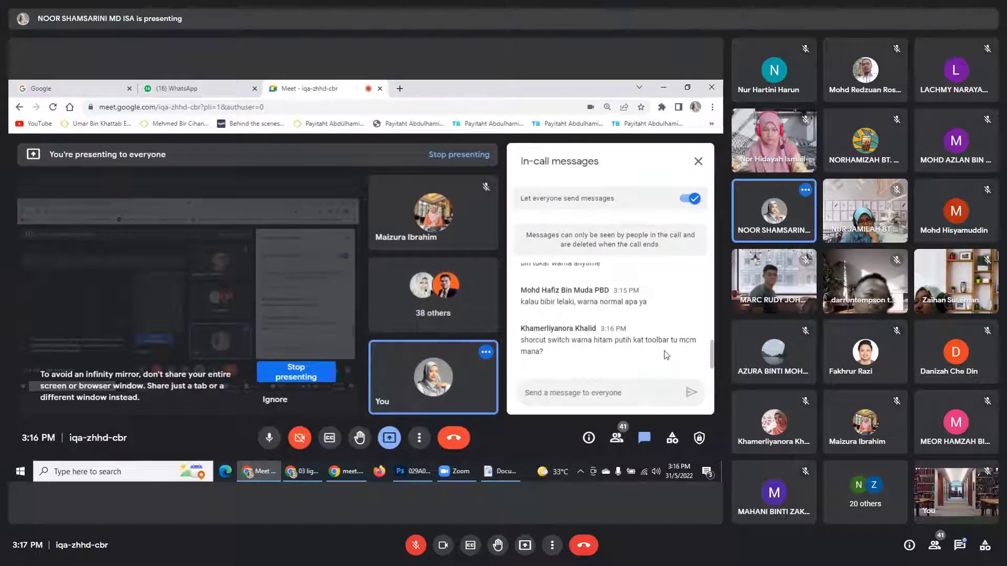
Answer the question about the colour-switch shortcut with the message "x" and close the in-call messages.
text(x)
key(Return)
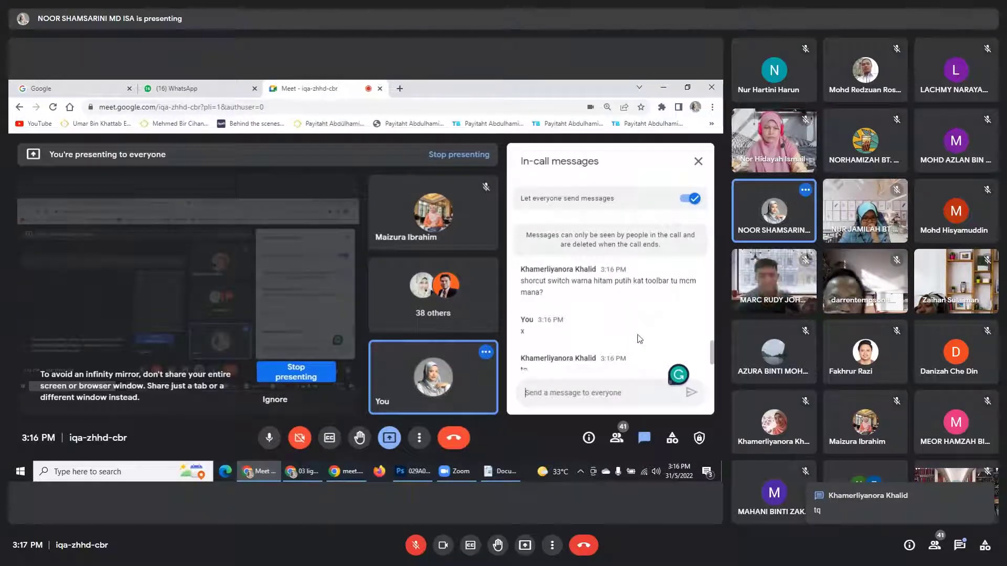
scroll(640, 338, up, 1)
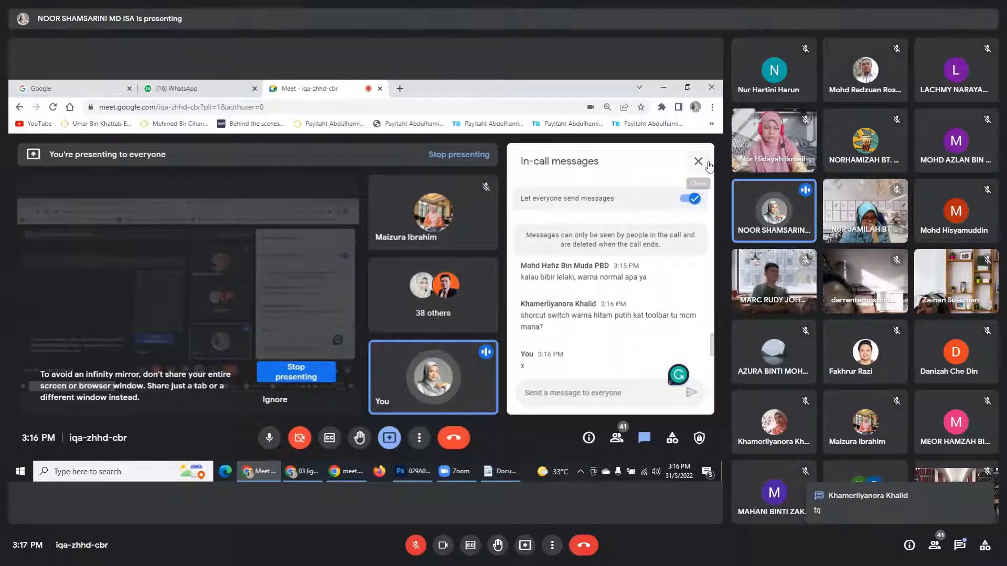
click(708, 165)
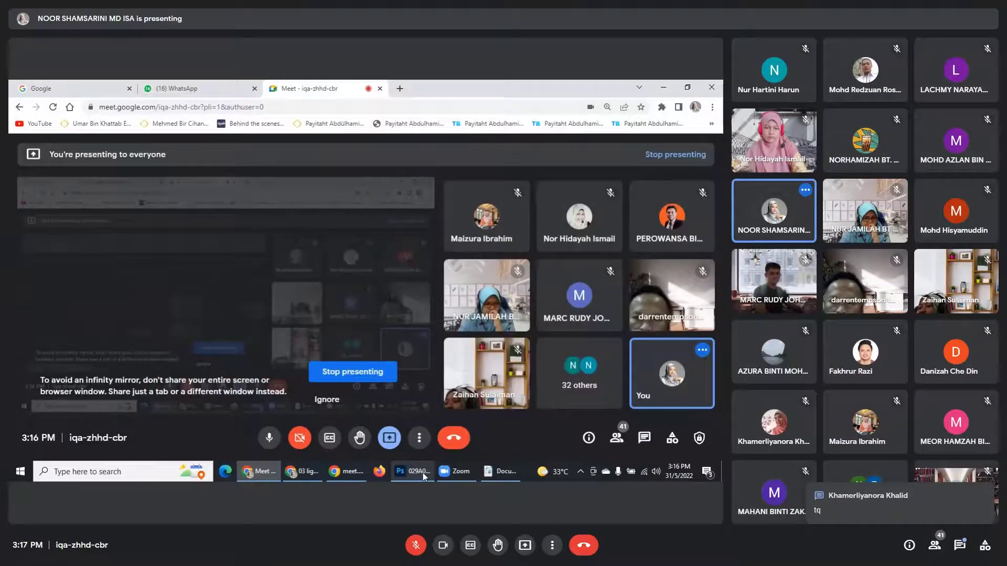
Open the Color Fill 1 layer's fill colour in Photoshop, check the colour code suggested in the Google Meet chat, and return to Photoshop.
click(424, 475)
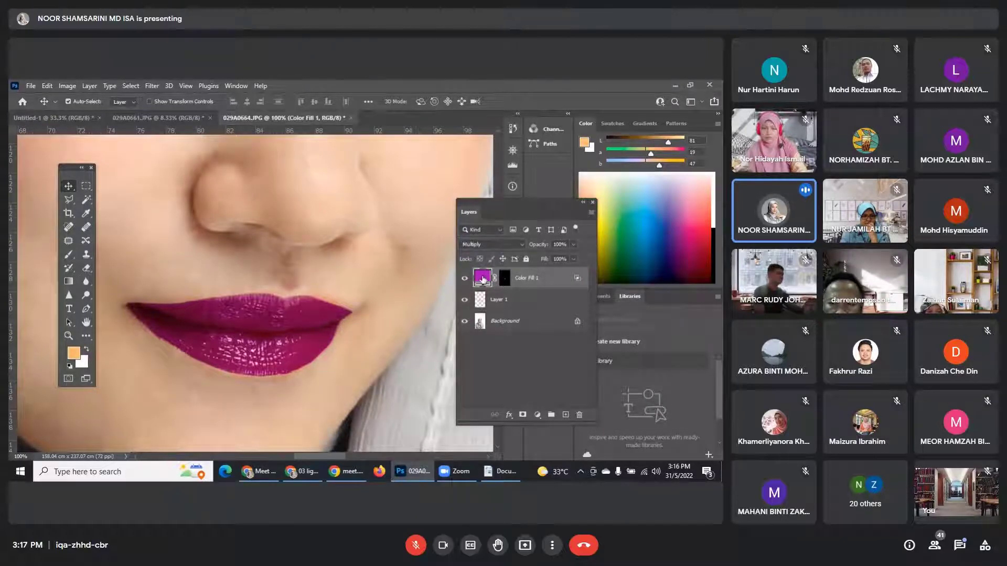
double_click(483, 279)
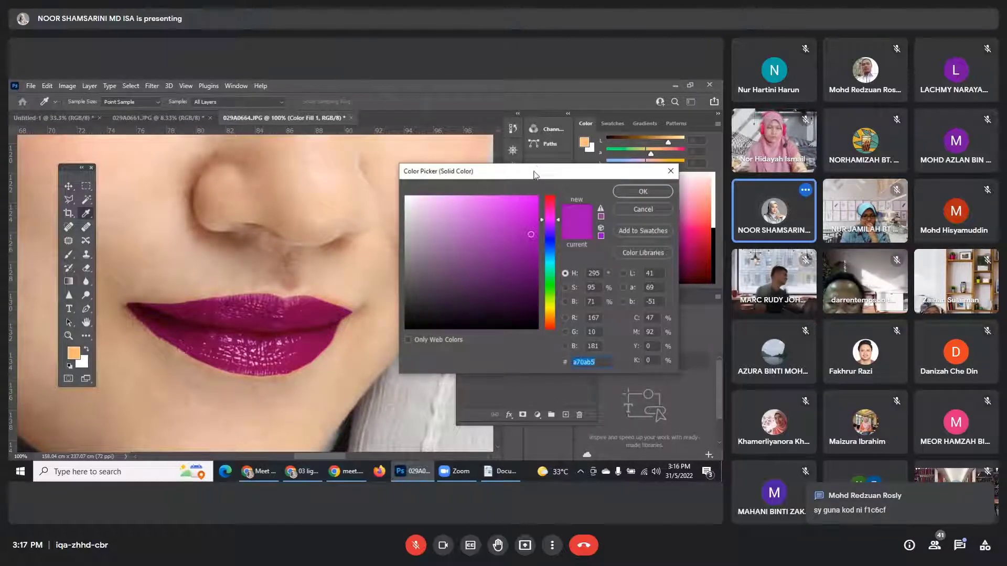
click(268, 475)
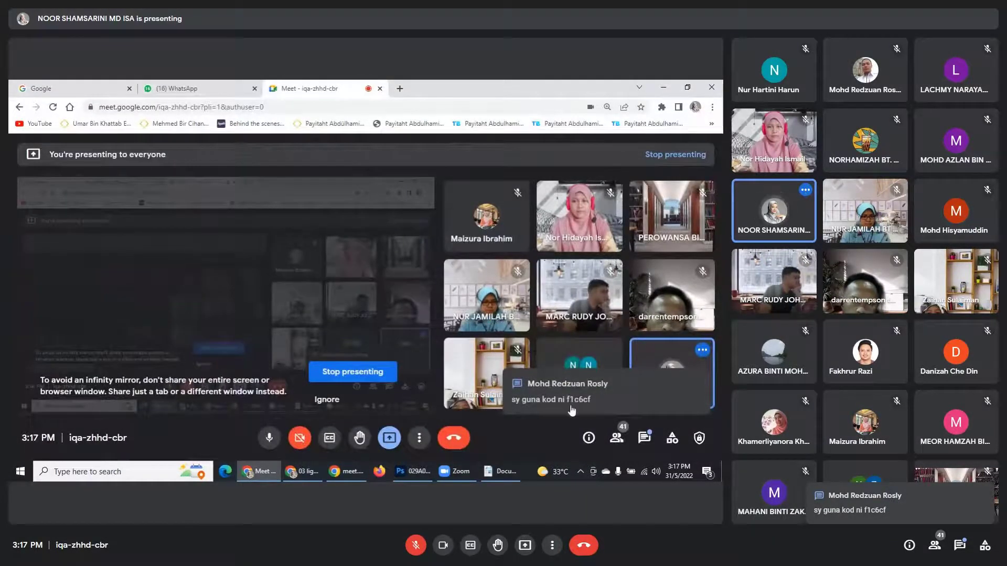
click(650, 446)
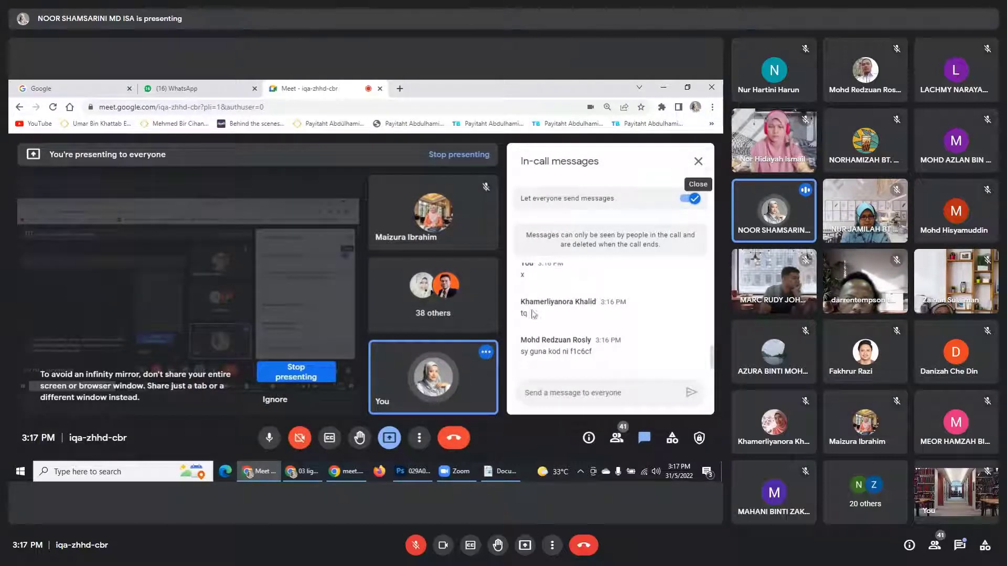
click(423, 475)
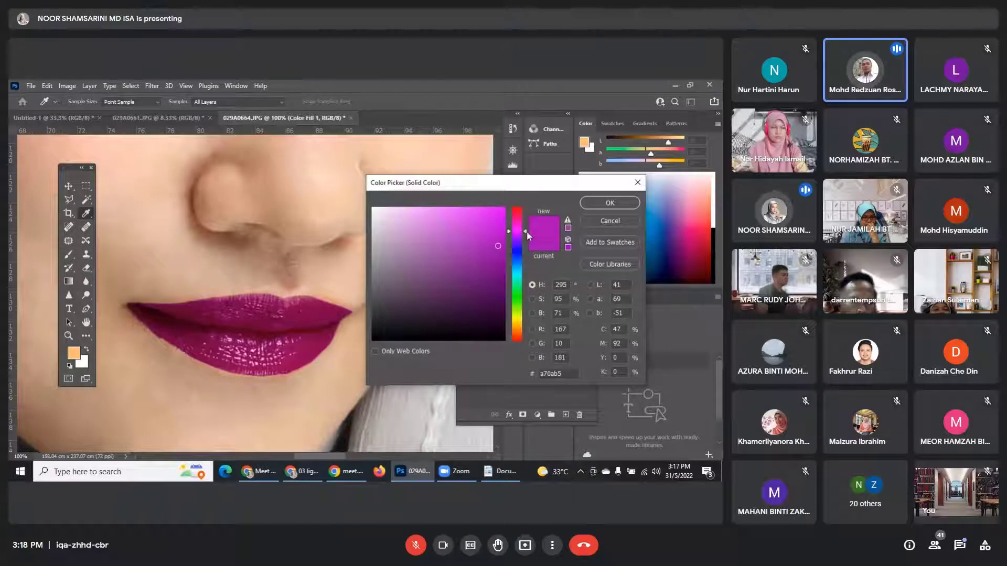
Try magenta b50a9b, bright pink f459dc and orange f4c359 as the lip colour.
drag(526, 232, 526, 226)
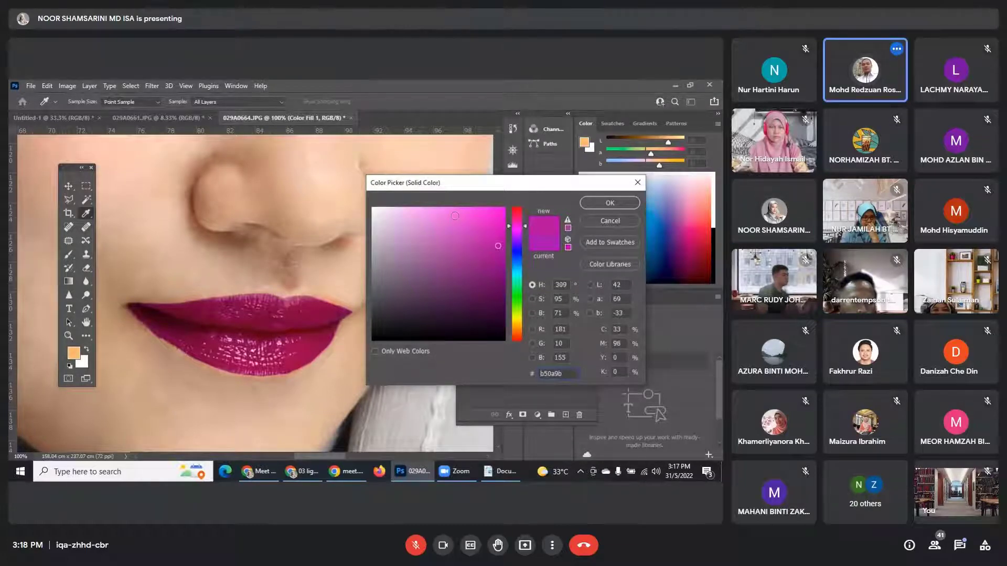
click(457, 213)
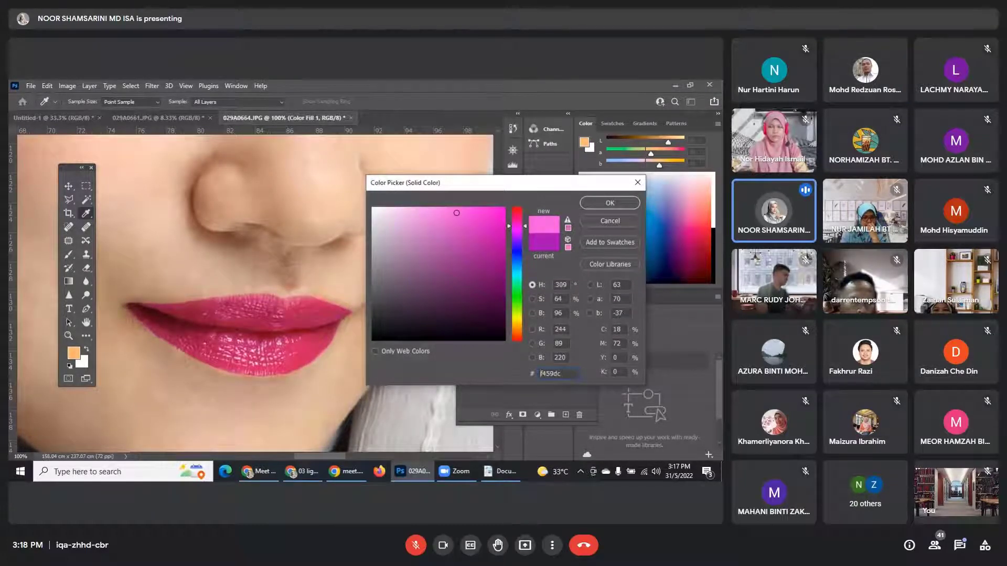
click(515, 327)
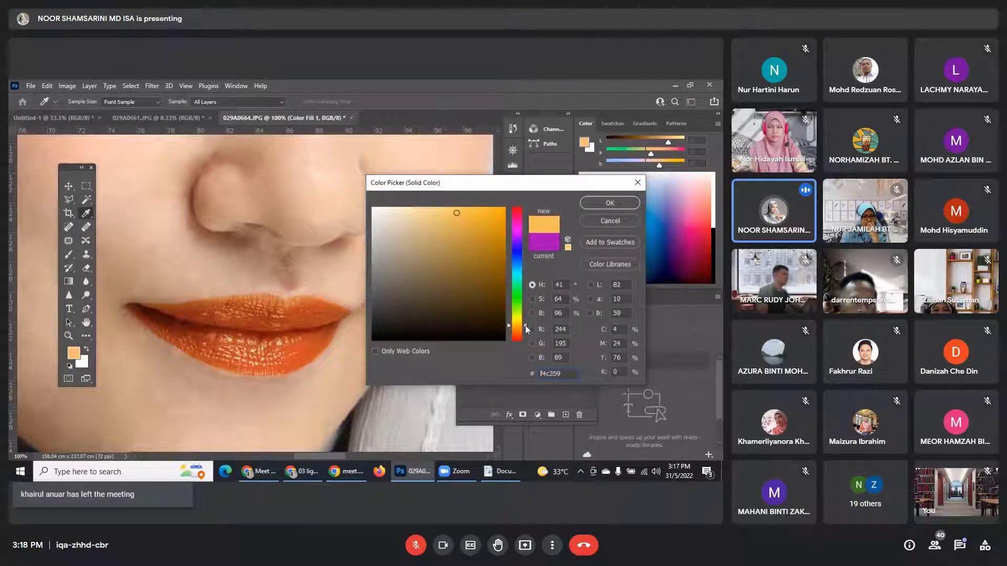
Set the Color Fill 1 layer to soft pink fdbdcf with hue 343° and apply the natural lip colour.
click(517, 214)
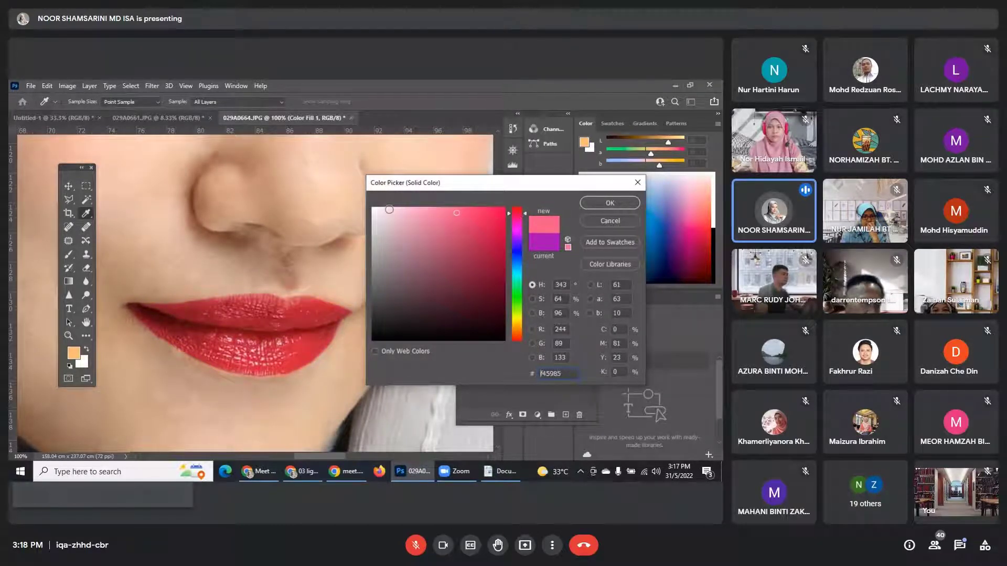
click(395, 211)
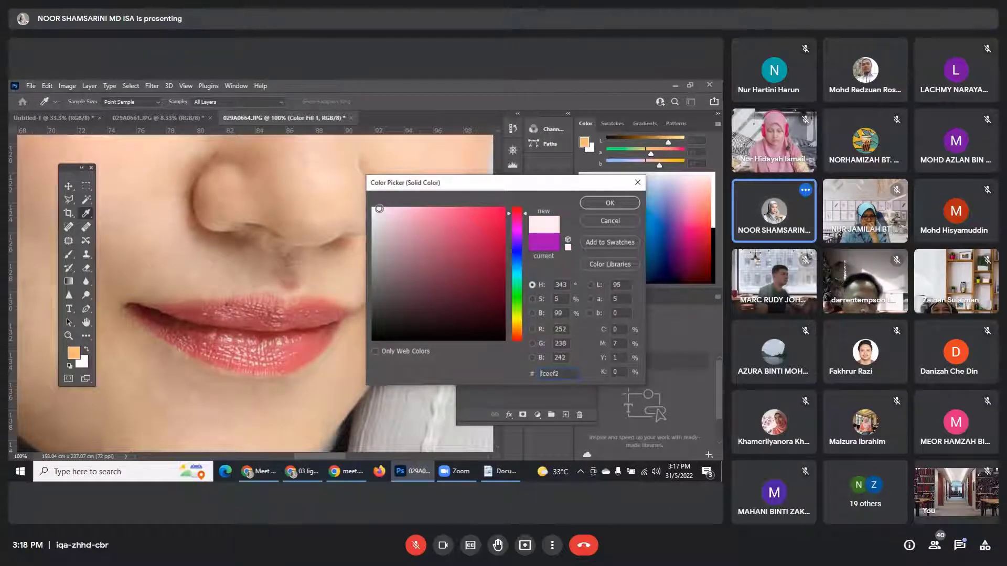
click(379, 210)
click(376, 216)
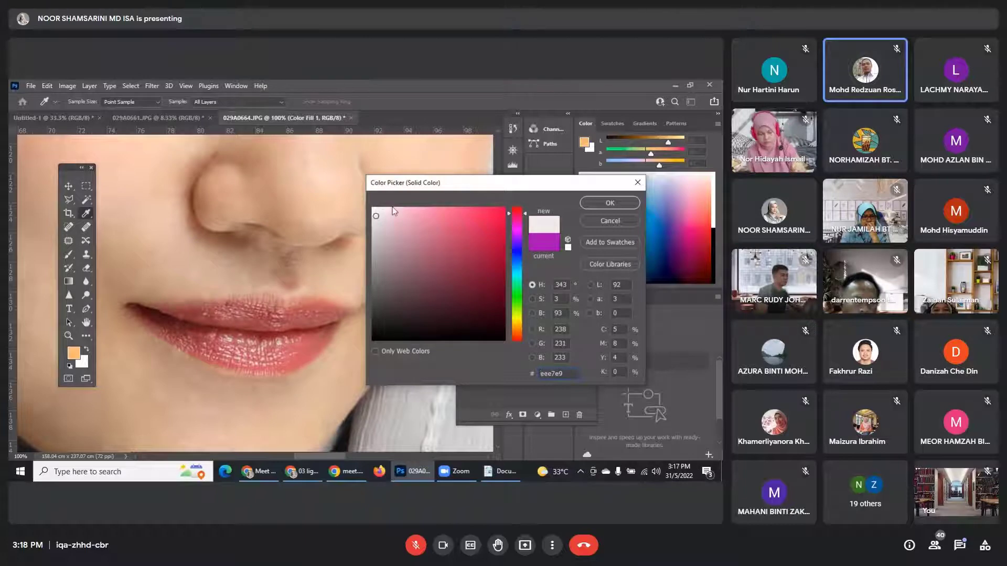
click(394, 208)
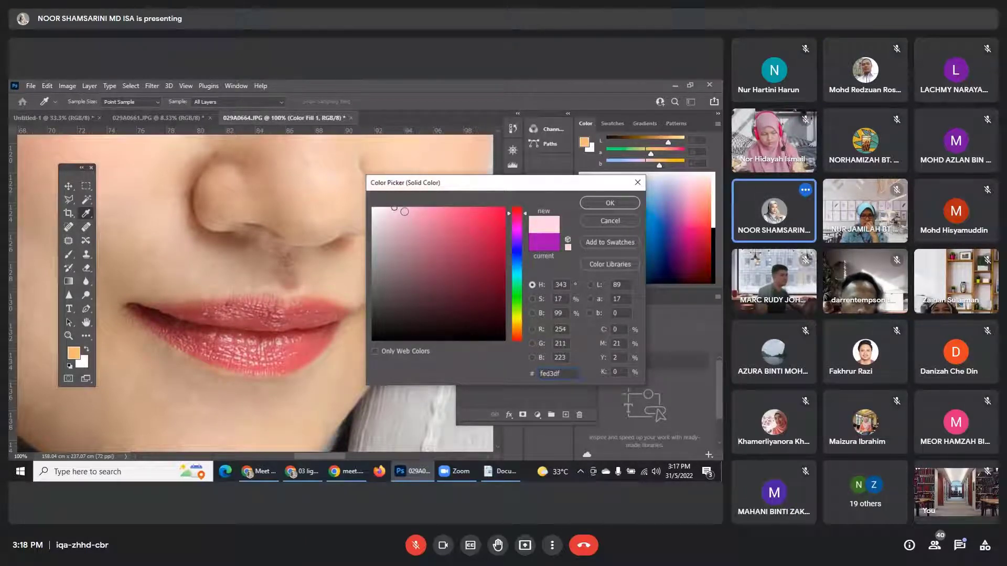
click(406, 208)
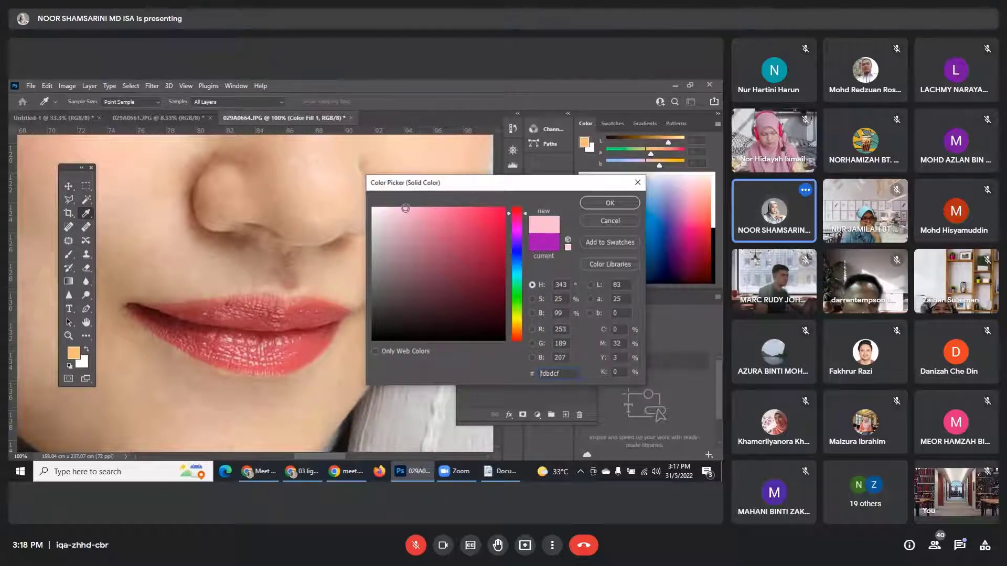
click(612, 201)
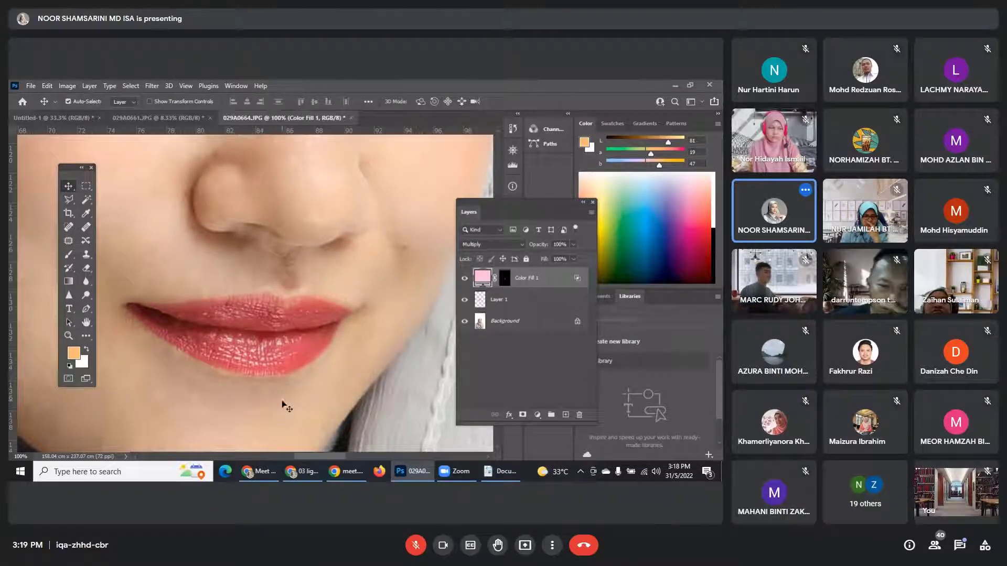
Add a Solid Color fill layer in orange-red fe3e18 above Color Fill 1 for the eye makeup.
scroll(309, 379, down, 1)
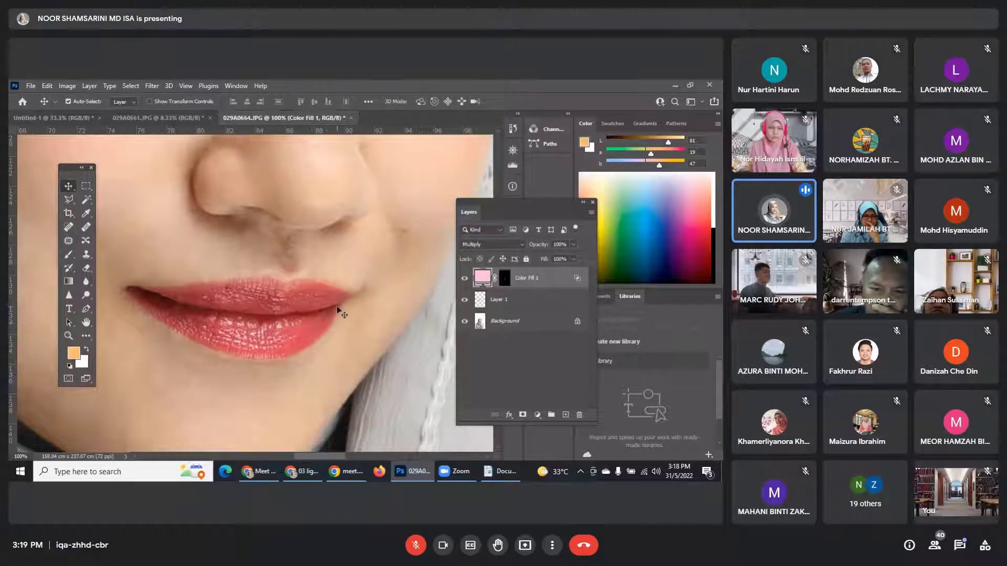
scroll(355, 310, up, 4)
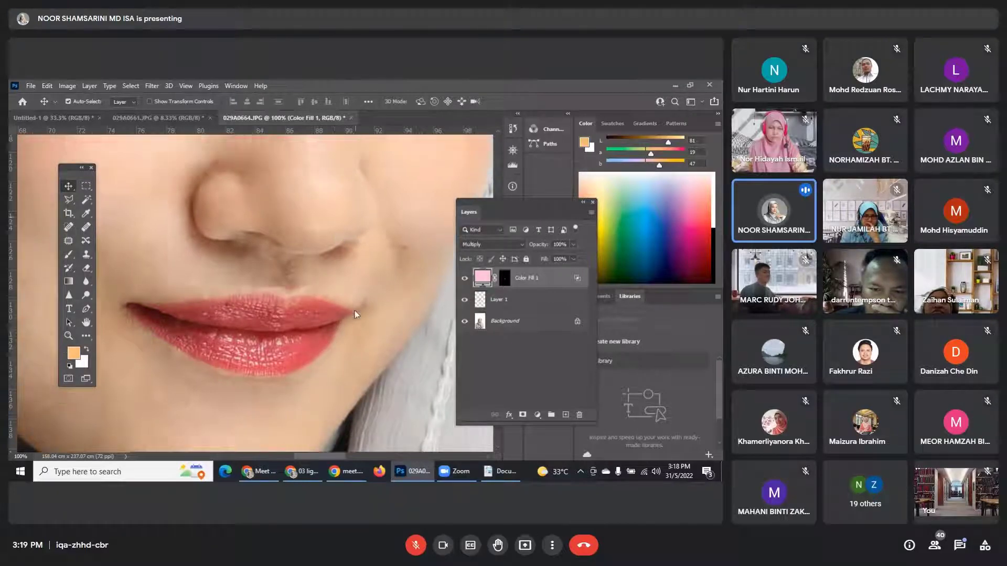
drag(331, 458, 319, 459)
scroll(340, 336, up, 2)
scroll(344, 297, up, 8)
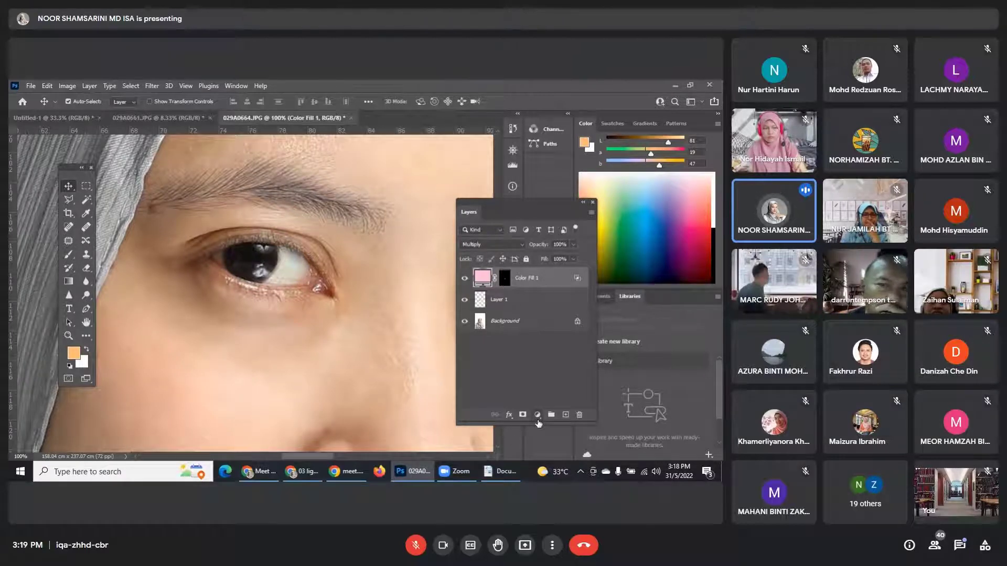
click(537, 416)
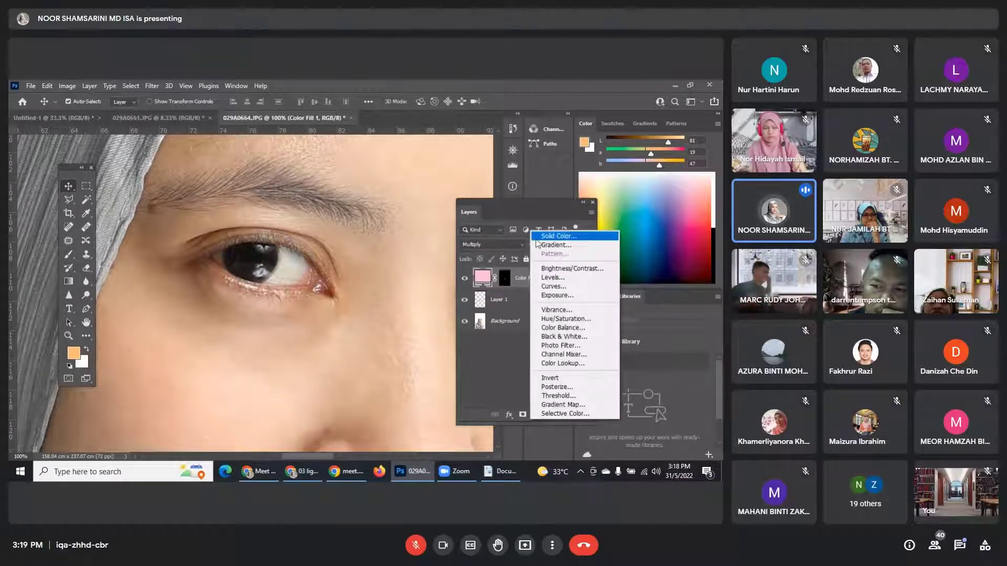
click(556, 236)
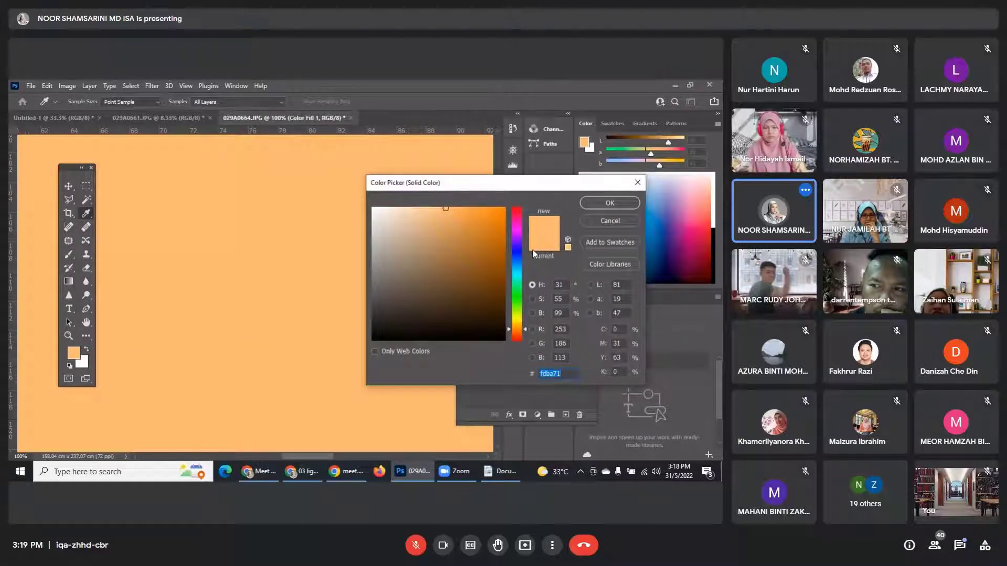
click(523, 339)
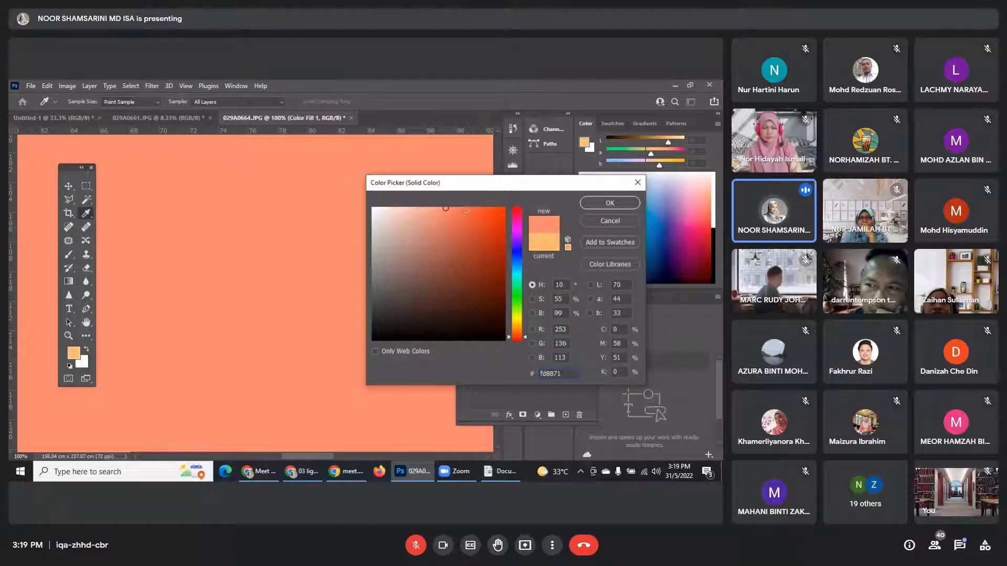
click(466, 210)
click(485, 209)
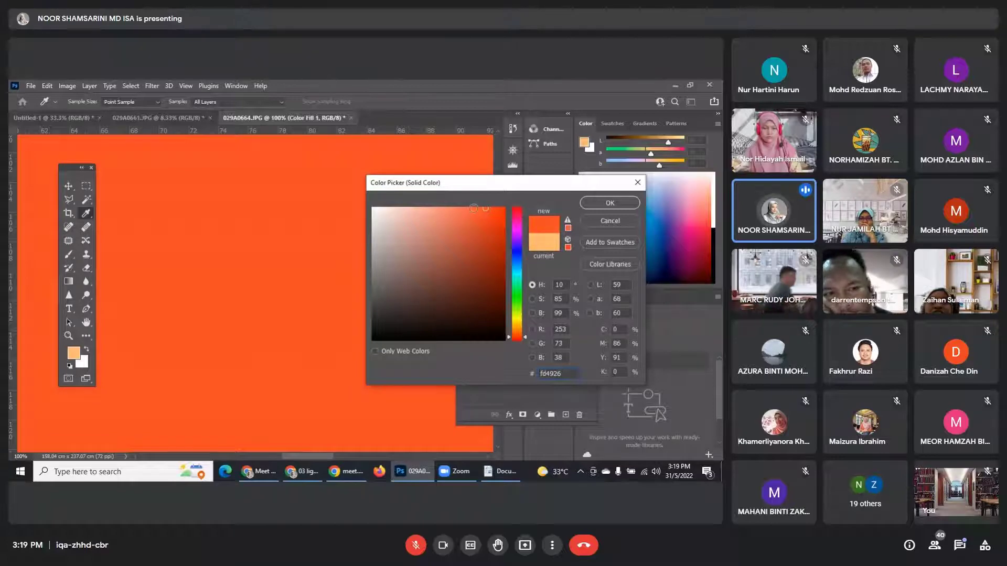
click(473, 208)
click(498, 207)
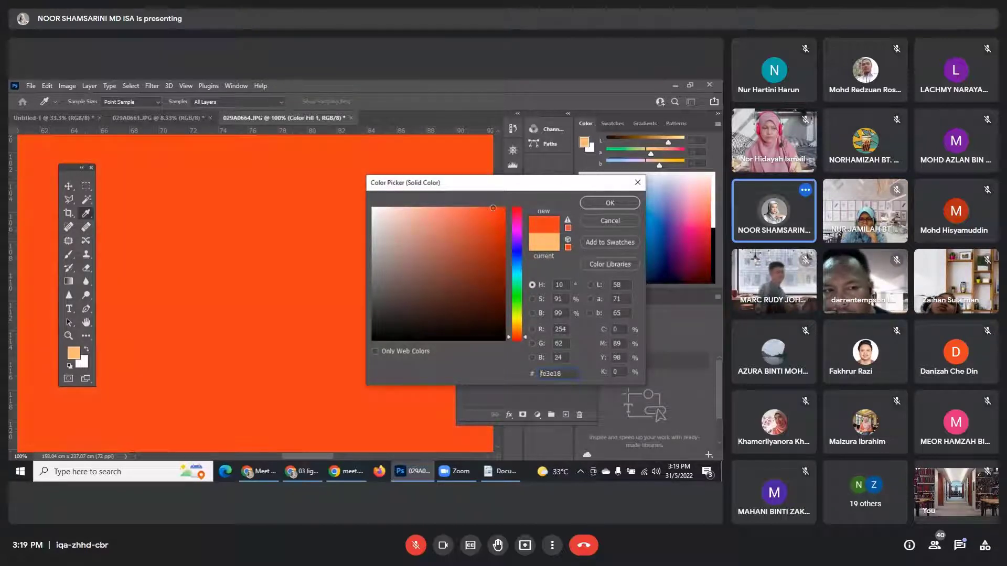
click(596, 200)
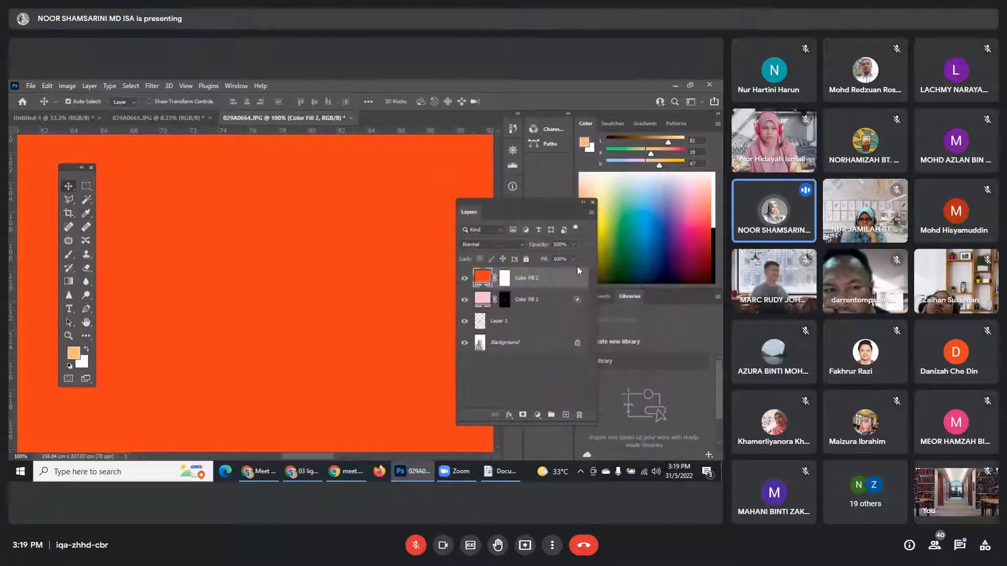
Invert the Color Fill 2 mask to black and paint the upper eyelid white on it with a 70 px brush.
click(506, 278)
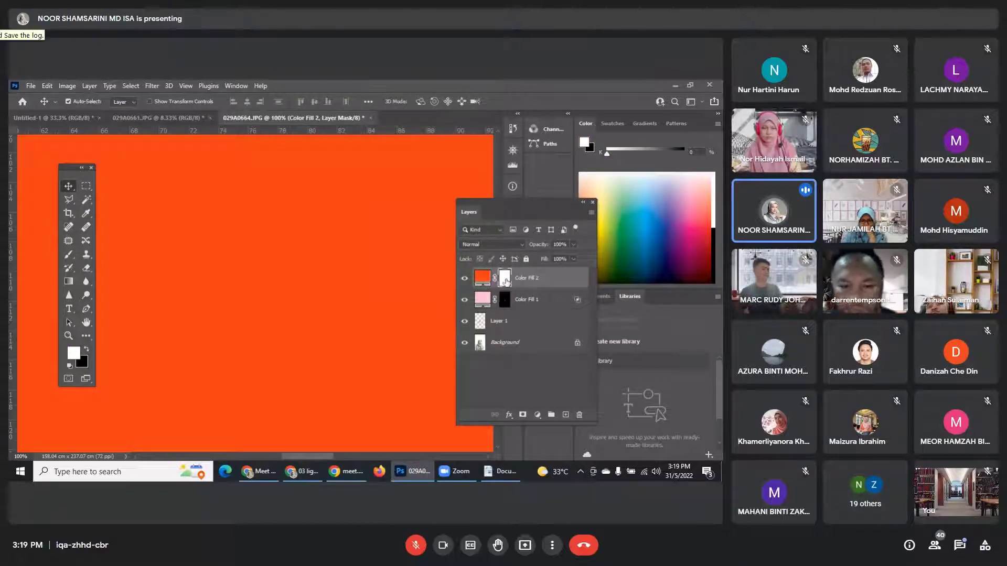
key(ctrl+i)
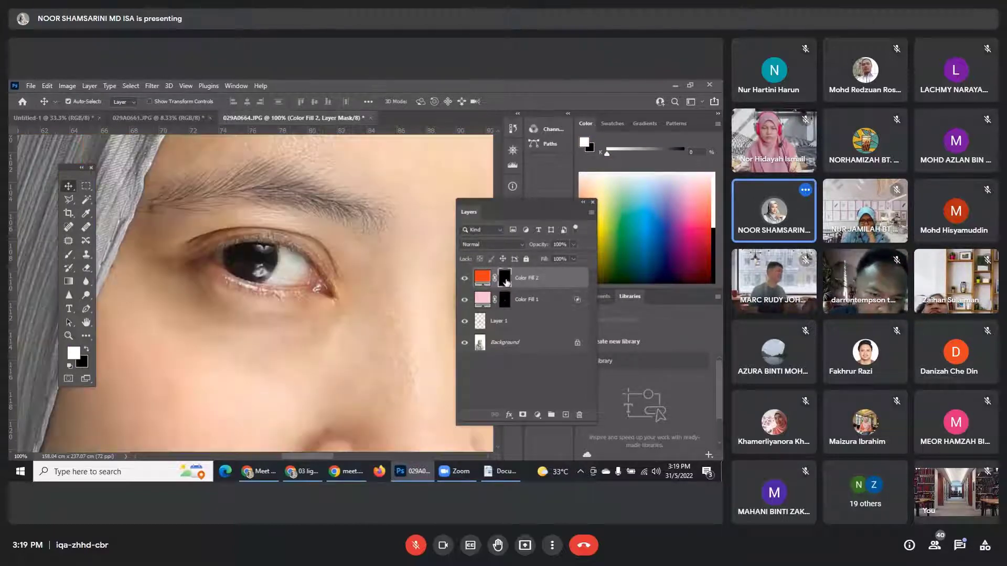
click(75, 252)
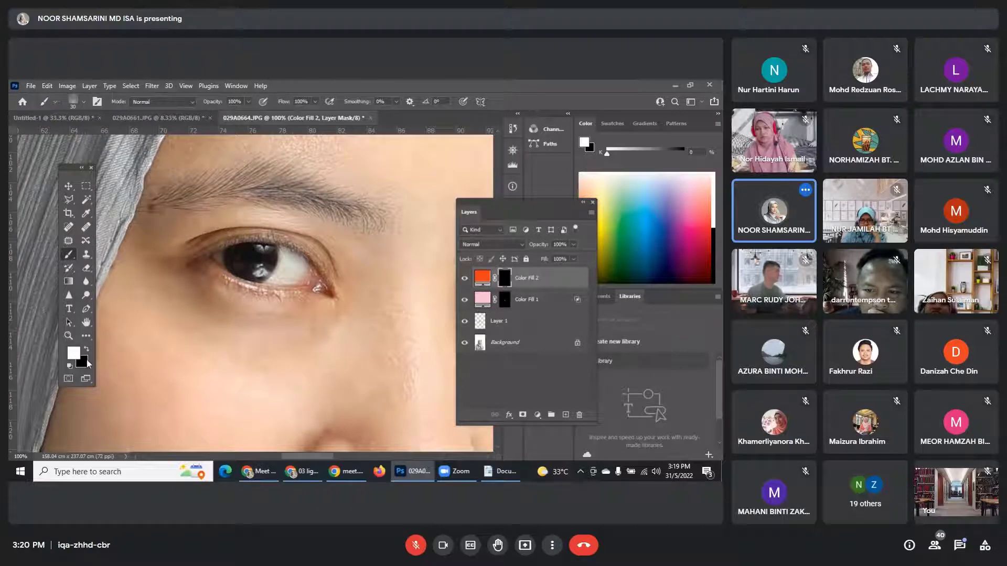
key(bracketright)
key(bracketright)
key(bracketright)
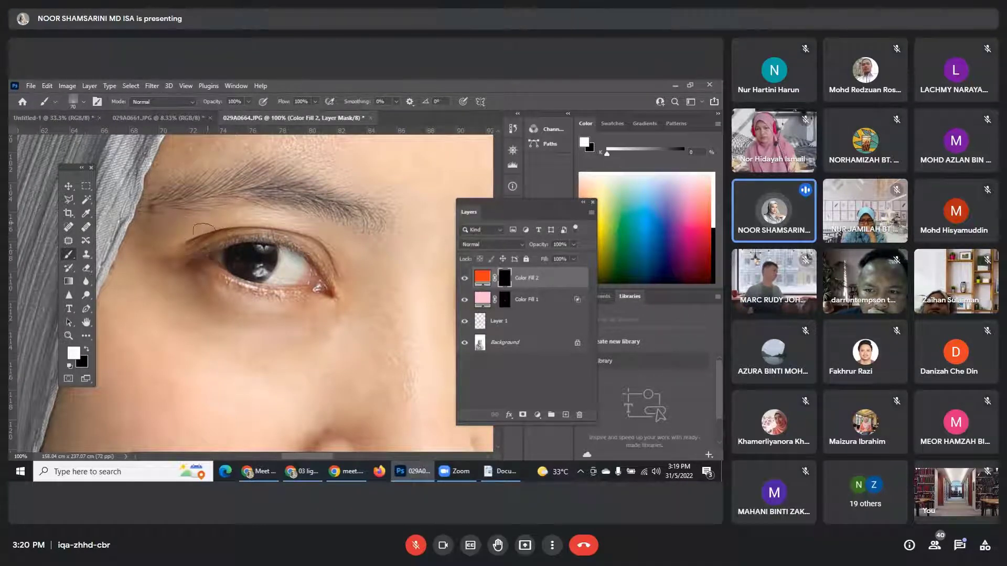
mouse_move(204, 231)
mouse_down()
mouse_move(246, 211)
mouse_move(301, 223)
mouse_move(322, 258)
mouse_move(339, 263)
mouse_move(331, 270)
mouse_up()
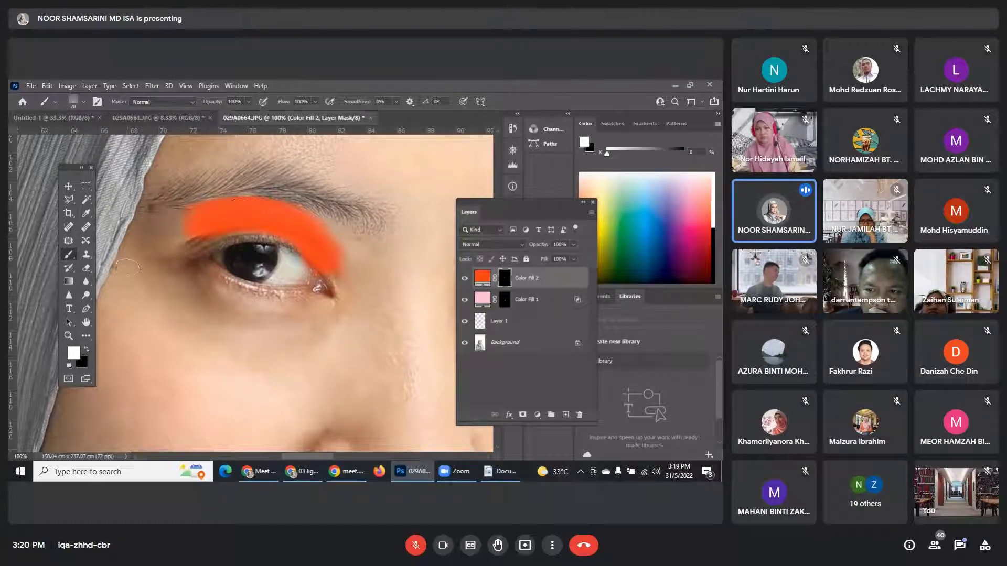
Set Color Fill 2 to Multiply and extend the mask painting down toward the outer end of the upper lid.
click(515, 242)
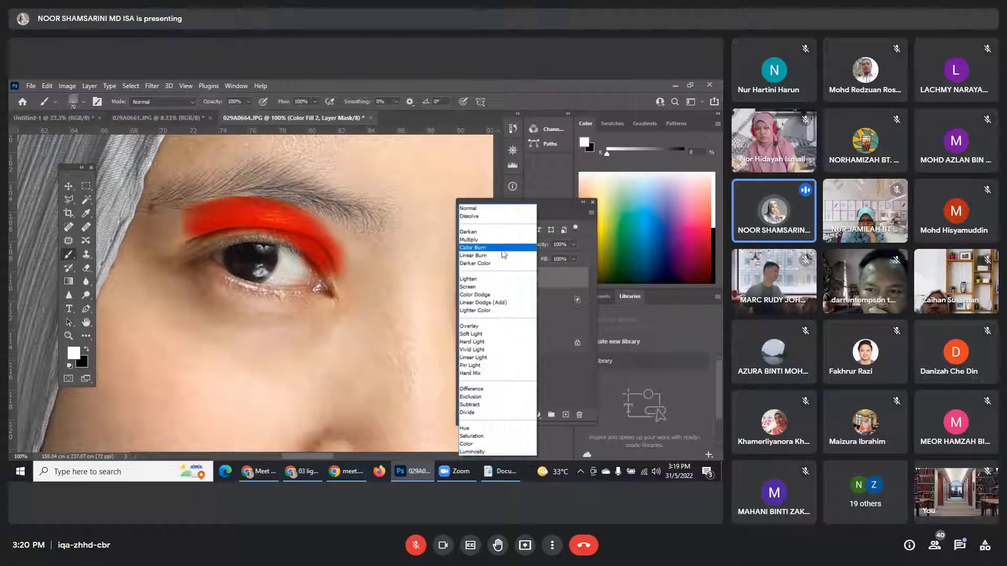
click(493, 245)
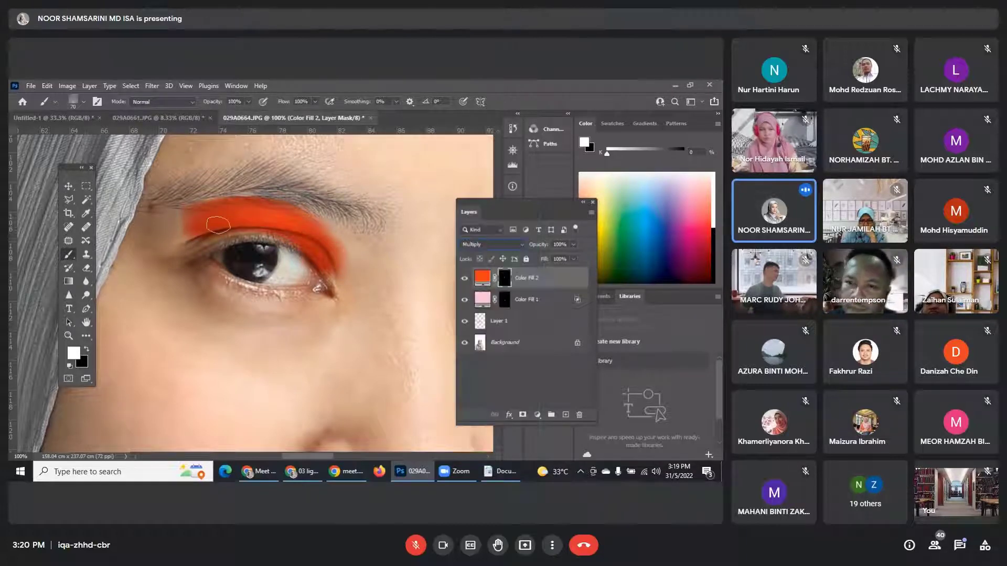
mouse_move(220, 223)
mouse_down()
mouse_move(192, 244)
mouse_move(227, 223)
mouse_up()
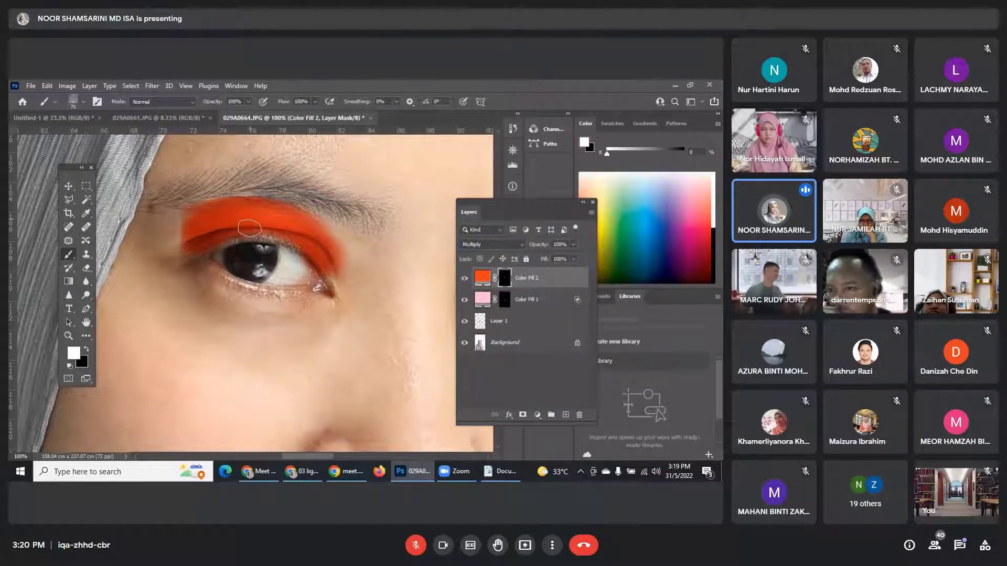
Switch the mask brush to the "bulu" preset.
key(bracketleft)
key(bracketleft)
key(bracketleft)
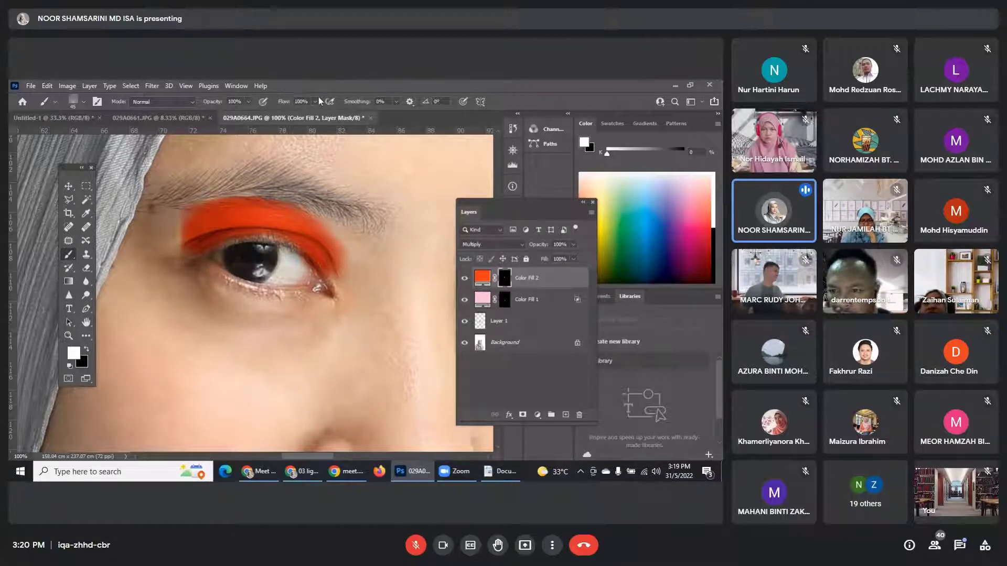
click(84, 101)
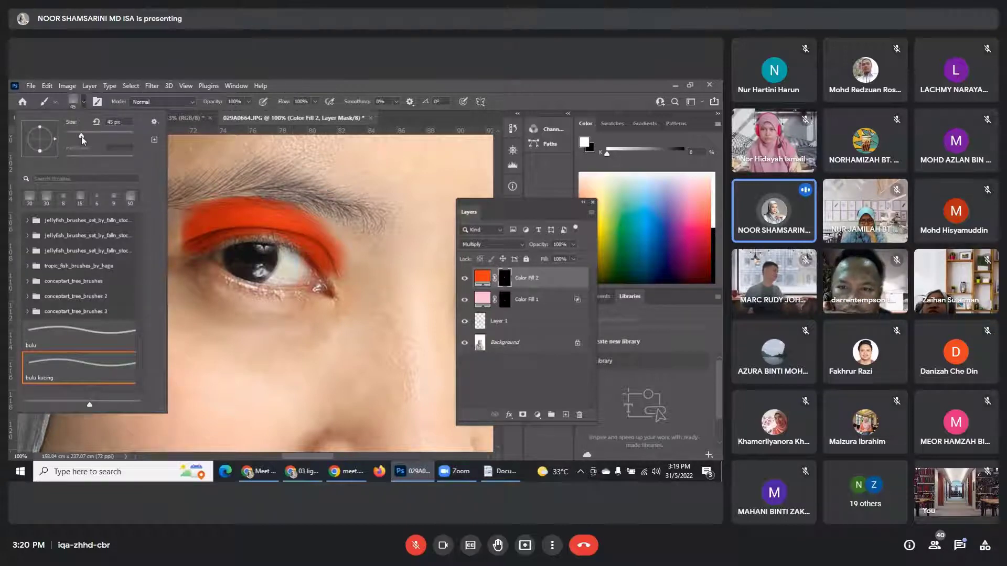
drag(80, 136, 75, 137)
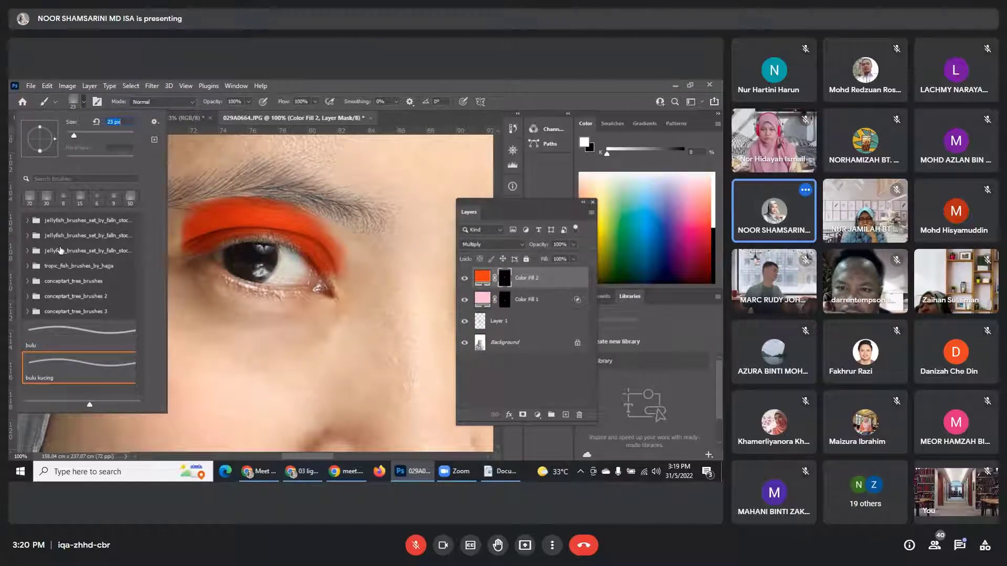
click(66, 341)
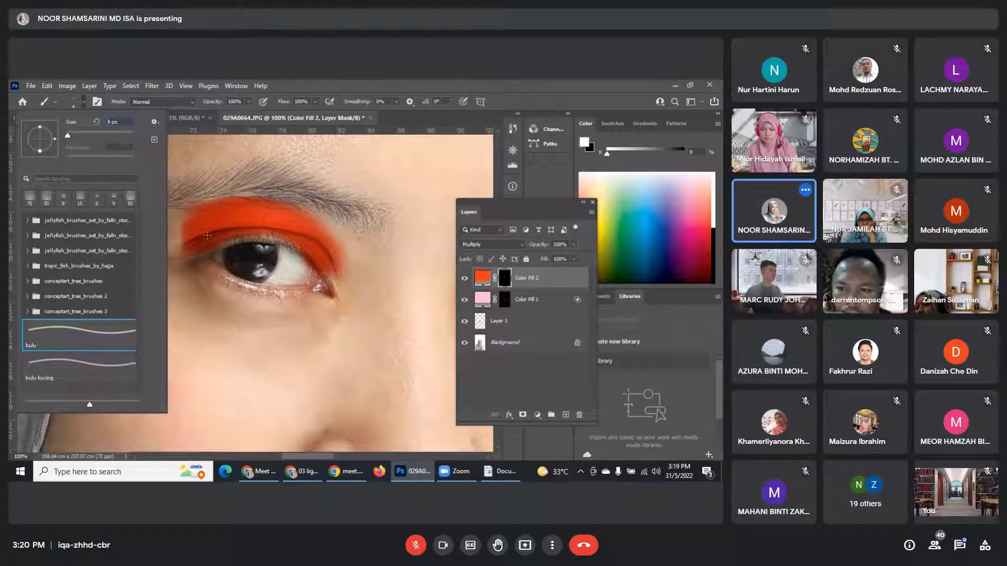
click(304, 83)
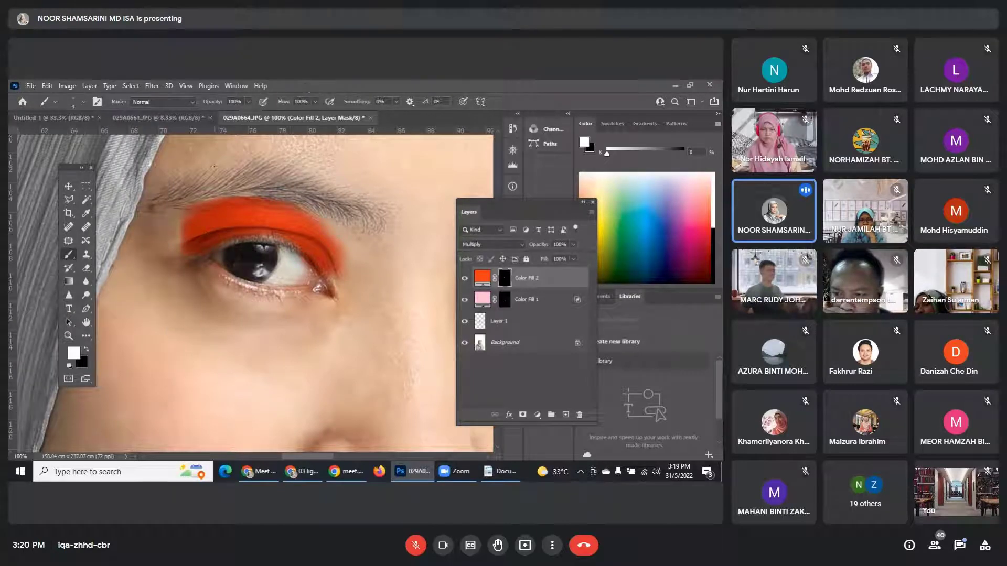
Enlarge the bulu brush and extend the eyeshadow outward beyond the outer end of the upper eyelid.
key(bracketright)
key(bracketright)
key(bracketright)
key(bracketright)
key(bracketright)
key(bracketright)
key(bracketright)
key(bracketright)
key(bracketright)
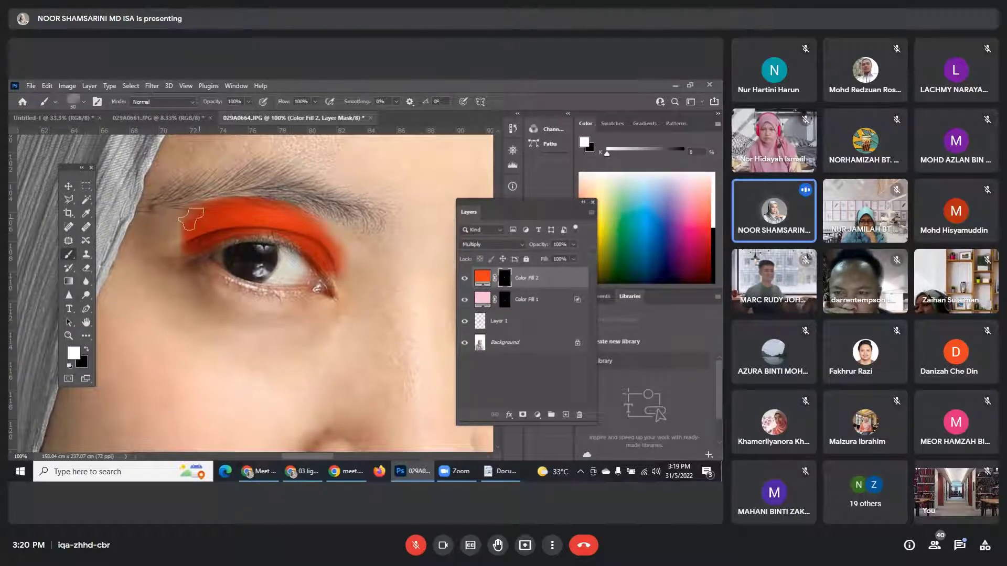
mouse_move(191, 219)
mouse_down()
mouse_move(172, 252)
mouse_move(192, 217)
mouse_up()
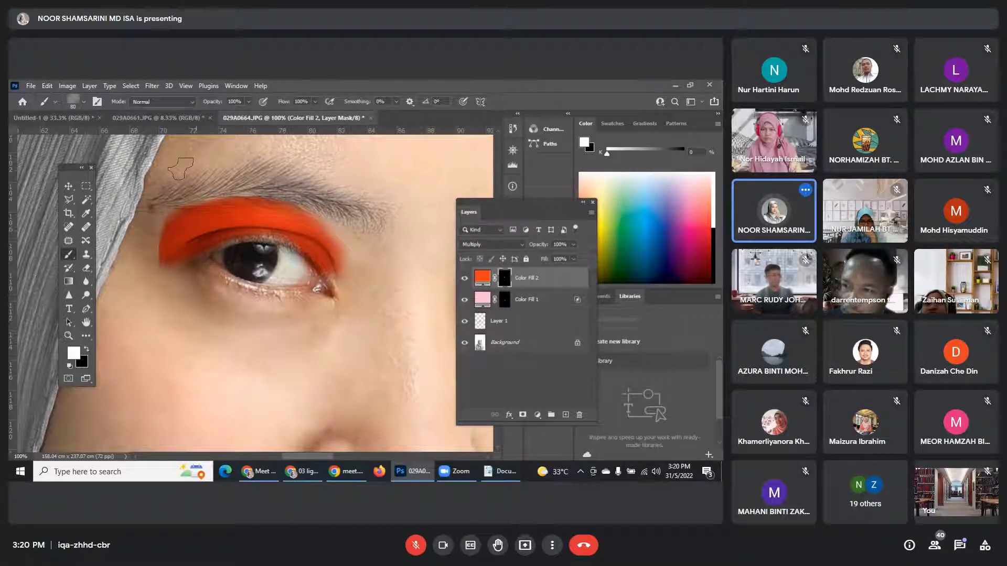
Shrink the brush and paint the eyeshadow around the outer eye corner onto the start of the lower lid.
key(bracketleft)
key(bracketleft)
key(bracketleft)
key(bracketleft)
key(bracketleft)
key(bracketleft)
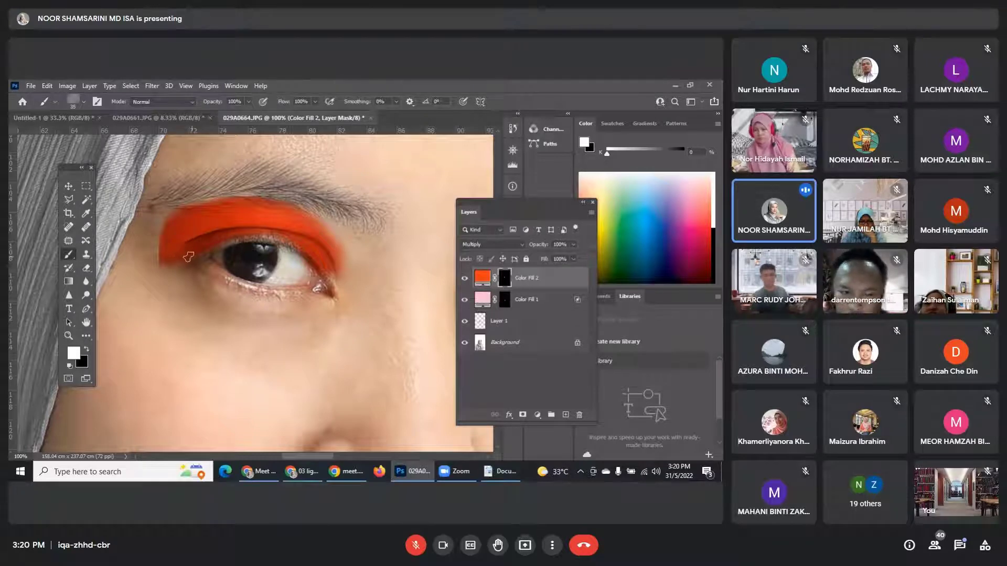
drag(201, 265, 221, 280)
key(bracketleft)
key(bracketleft)
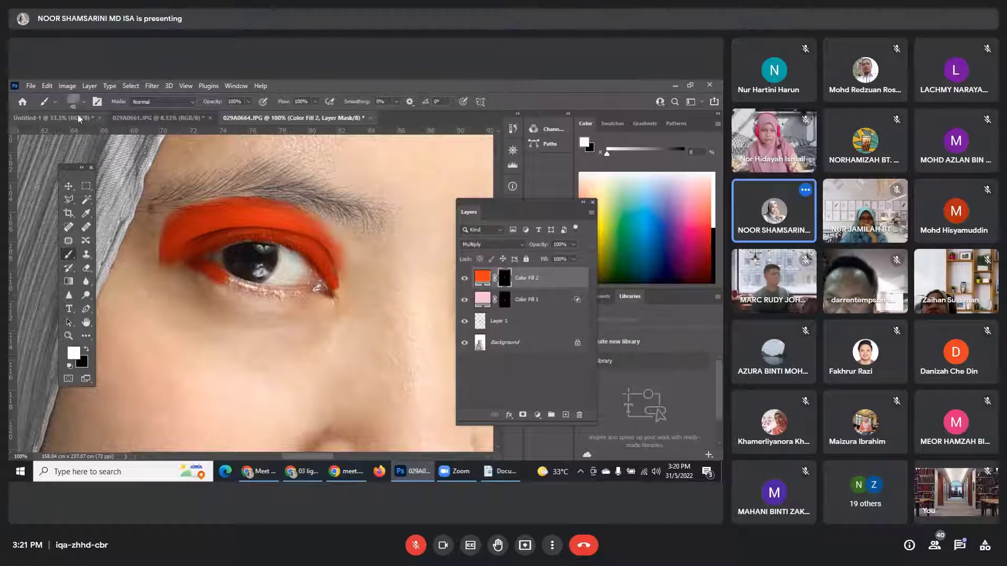
Change the brush to a soft round tip at 30 px with 0% hardness in the brush settings.
click(97, 103)
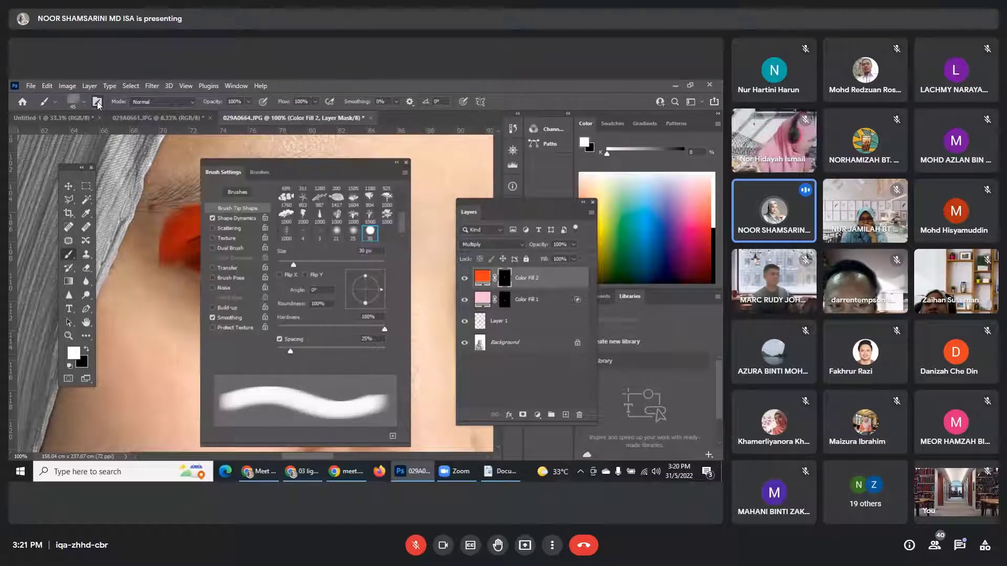
click(375, 236)
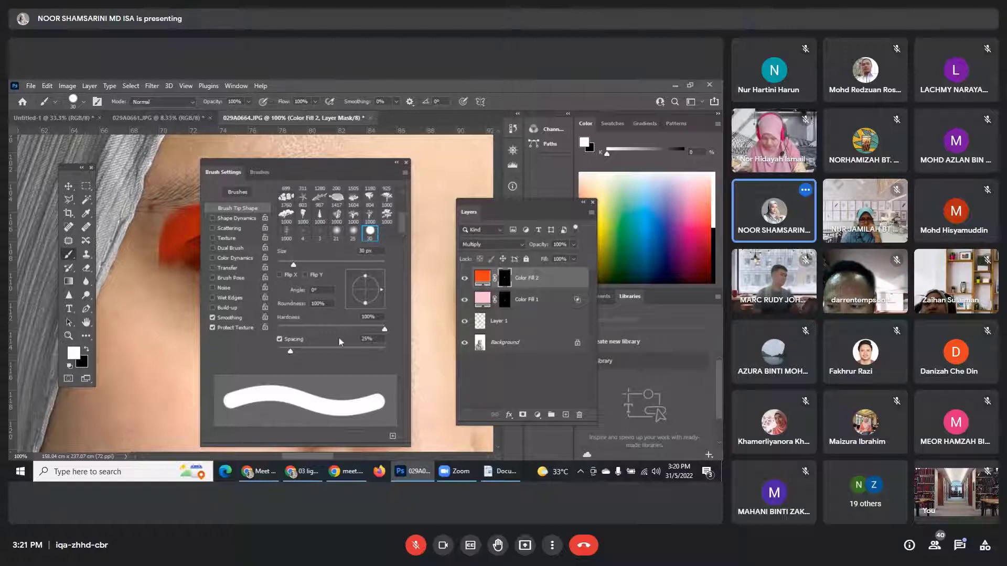
click(292, 328)
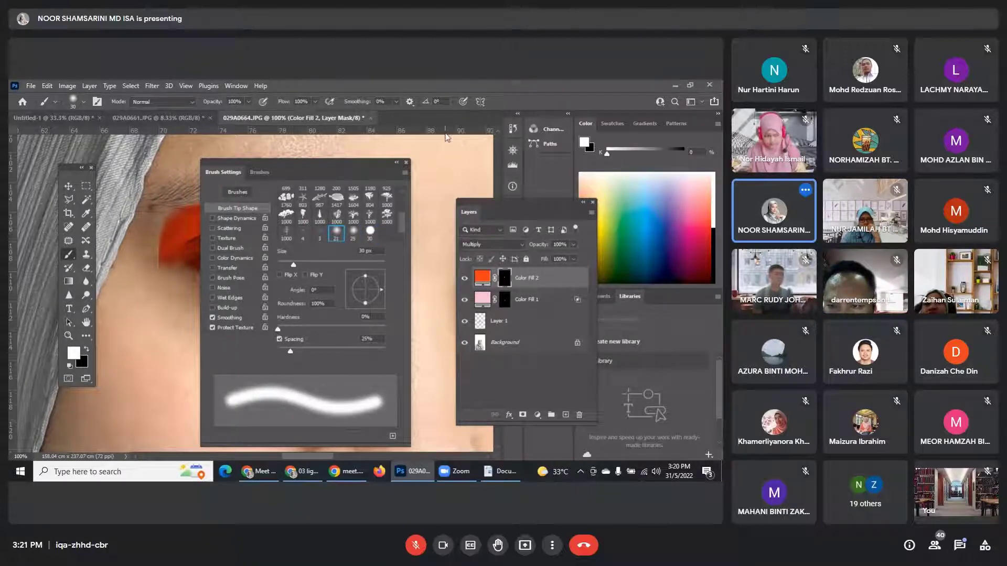
Close the brush settings and paint orange eyeshadow over the upper eyelid on the Color Fill 2 mask with a 60 px brush.
click(406, 163)
mouse_move(181, 237)
mouse_down()
mouse_move(158, 244)
mouse_move(159, 258)
mouse_move(159, 235)
mouse_move(182, 225)
mouse_up()
key(bracketright)
key(bracketright)
key(bracketright)
mouse_move(261, 214)
mouse_down()
mouse_move(316, 230)
mouse_move(339, 290)
mouse_up()
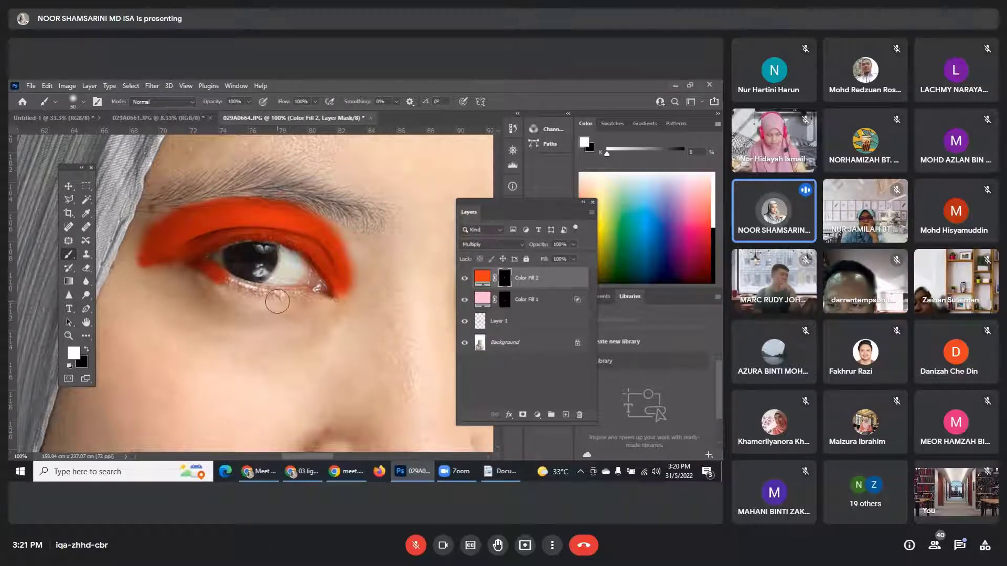
Try to paint orange along the lower lash line with a smaller brush at 100% flow.
key(bracketleft)
key(bracketleft)
key(bracketleft)
key(bracketleft)
drag(225, 279, 324, 292)
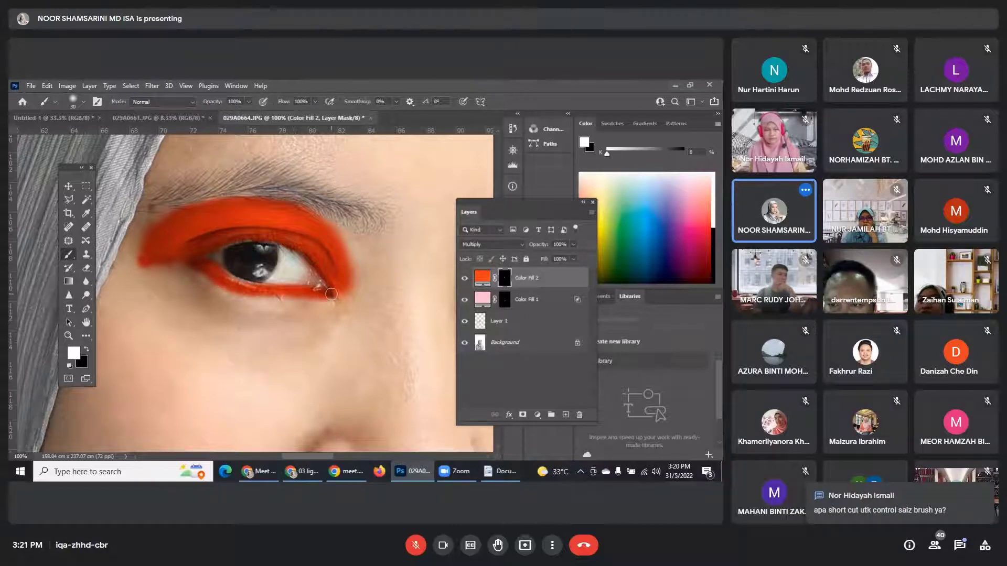
key(ctrl+z)
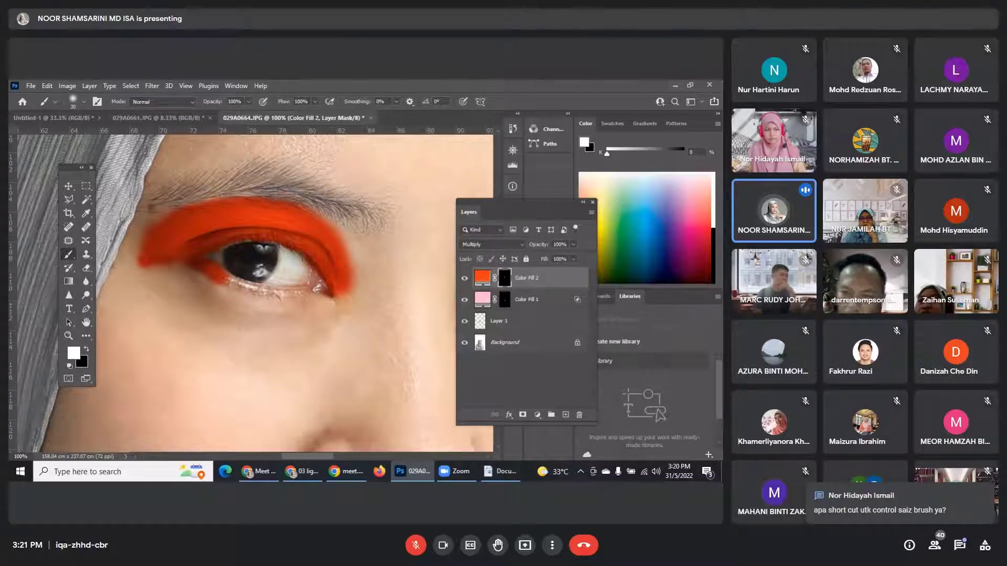
Try to erase the eyeshadow's outer corner on the mask with a 60 px black brush at 100% flow.
key(x)
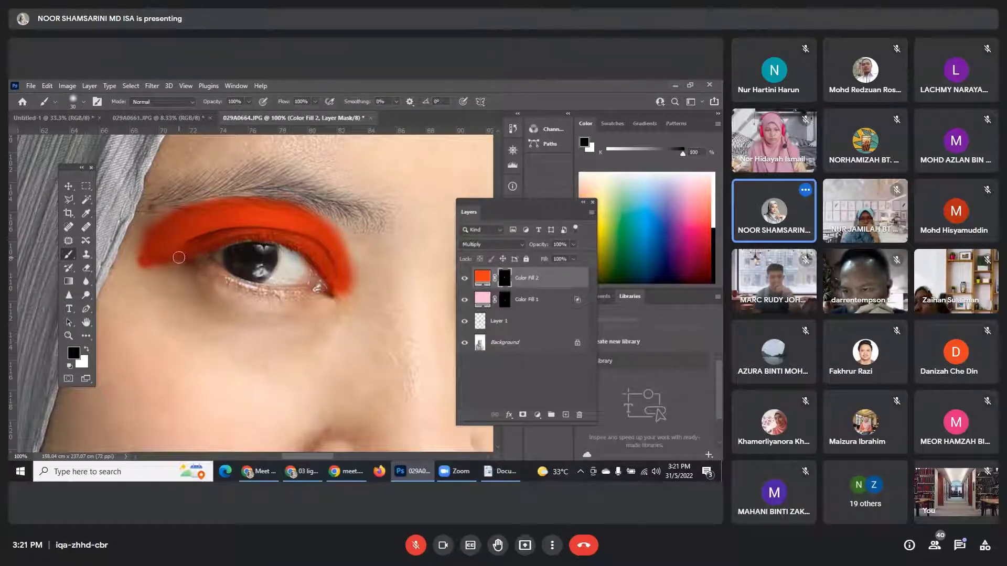
key(x)
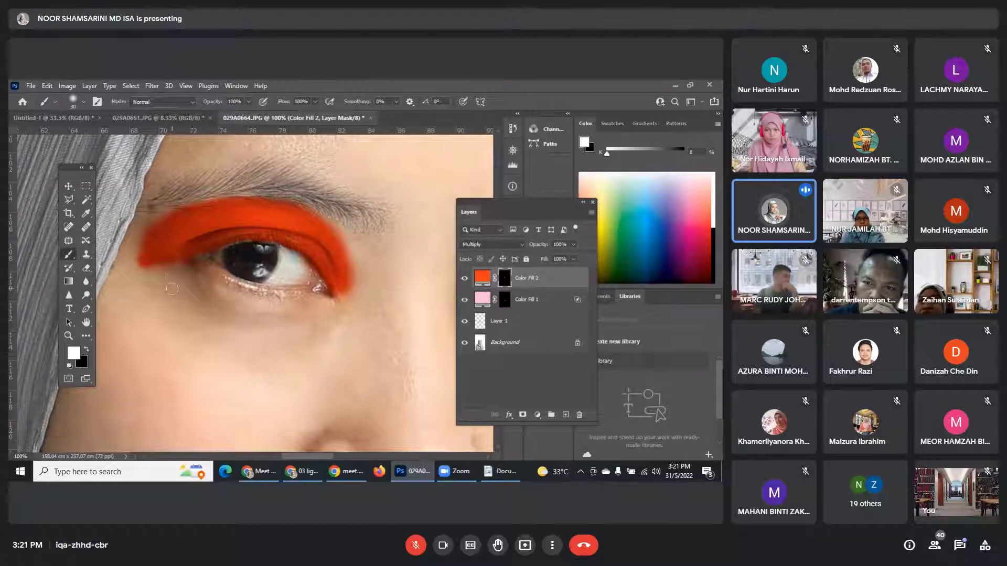
key(bracketright)
key(bracketright)
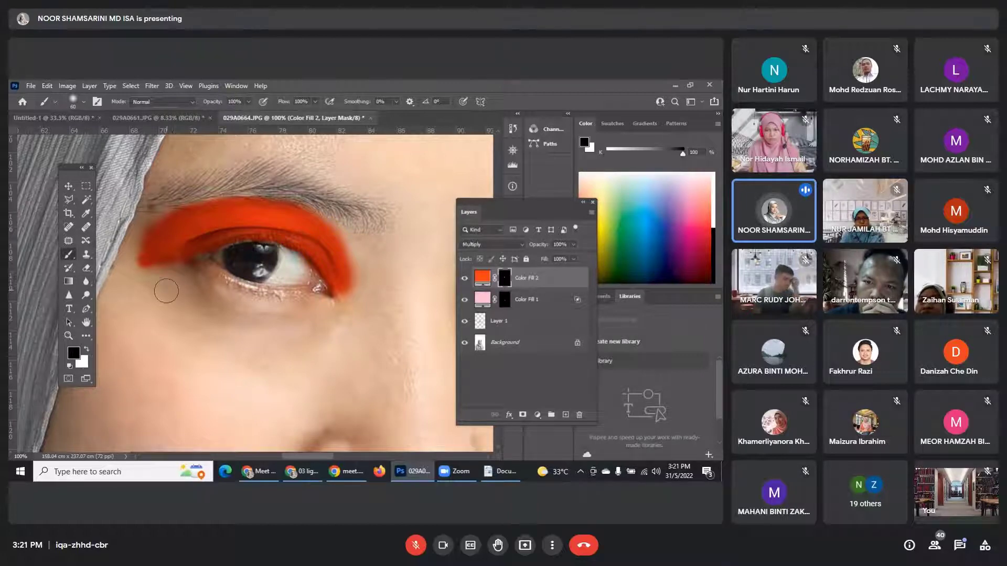
key(x)
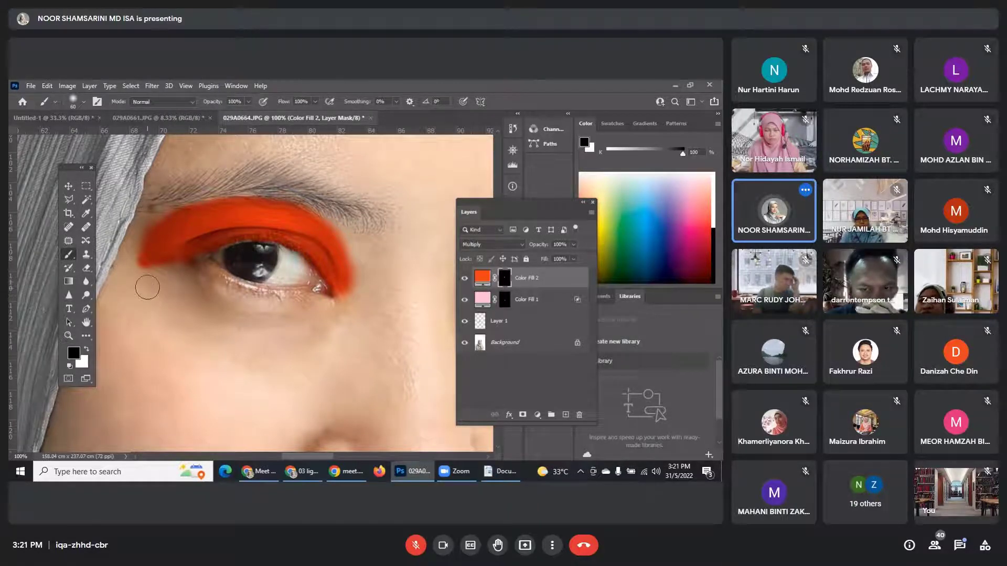
mouse_move(143, 283)
mouse_down()
mouse_move(149, 214)
mouse_move(158, 279)
mouse_up()
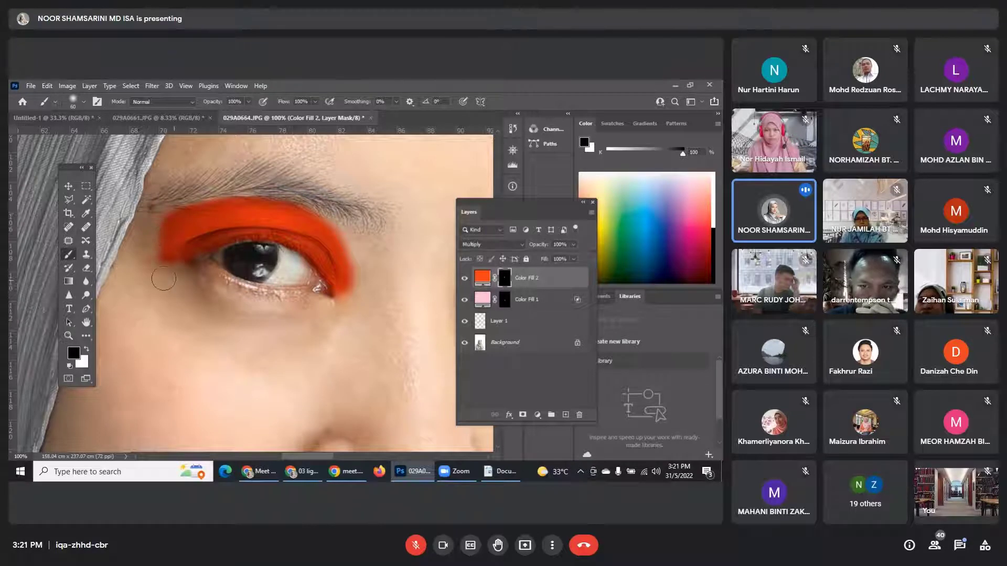
key(ctrl+z)
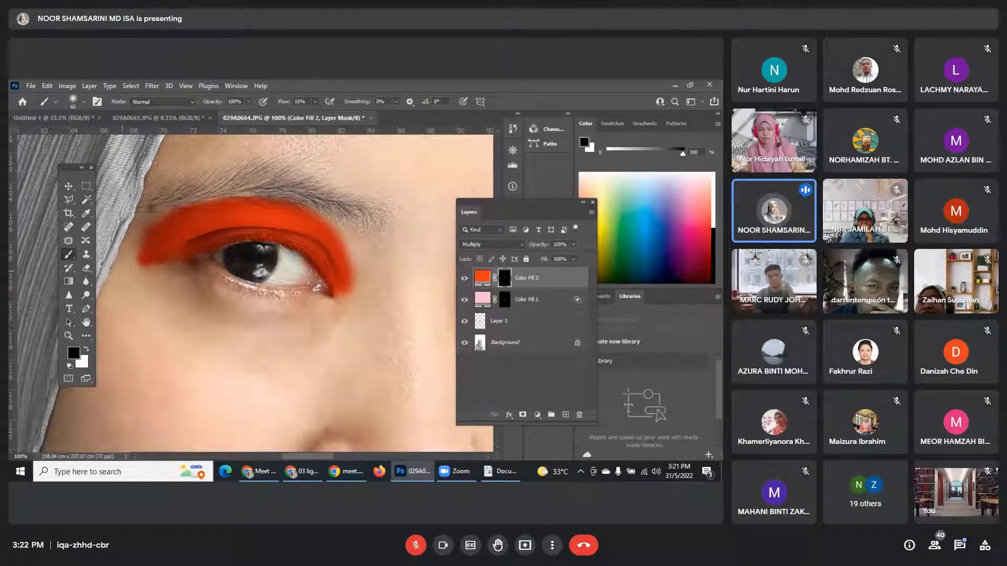
Soften the eyeshadow's outer and upper edges on the Color Fill 2 mask, alternating black and white at 15% flow.
mouse_move(138, 258)
mouse_down()
mouse_move(162, 253)
mouse_move(153, 291)
mouse_move(150, 241)
mouse_up()
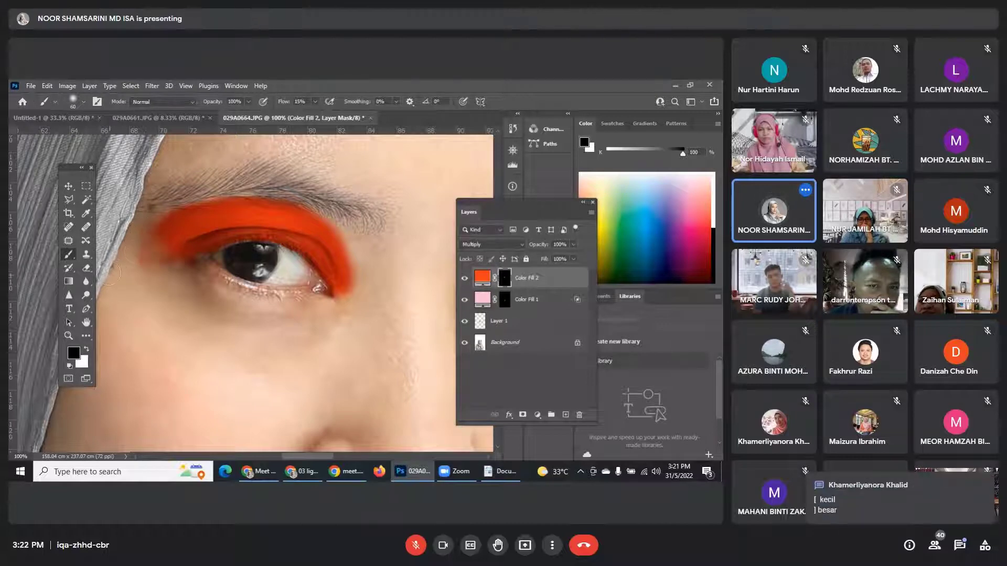
drag(200, 200, 150, 241)
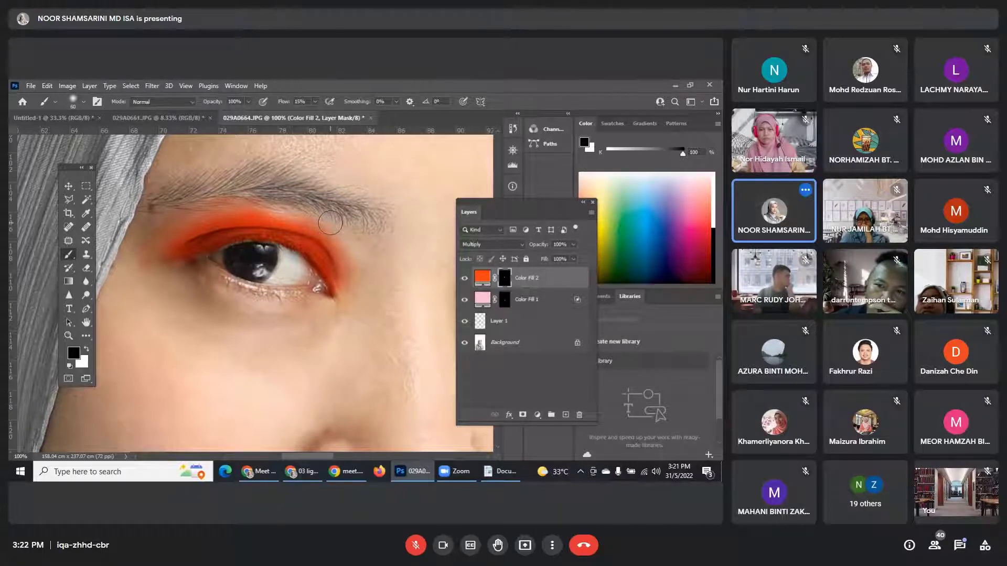
key(x)
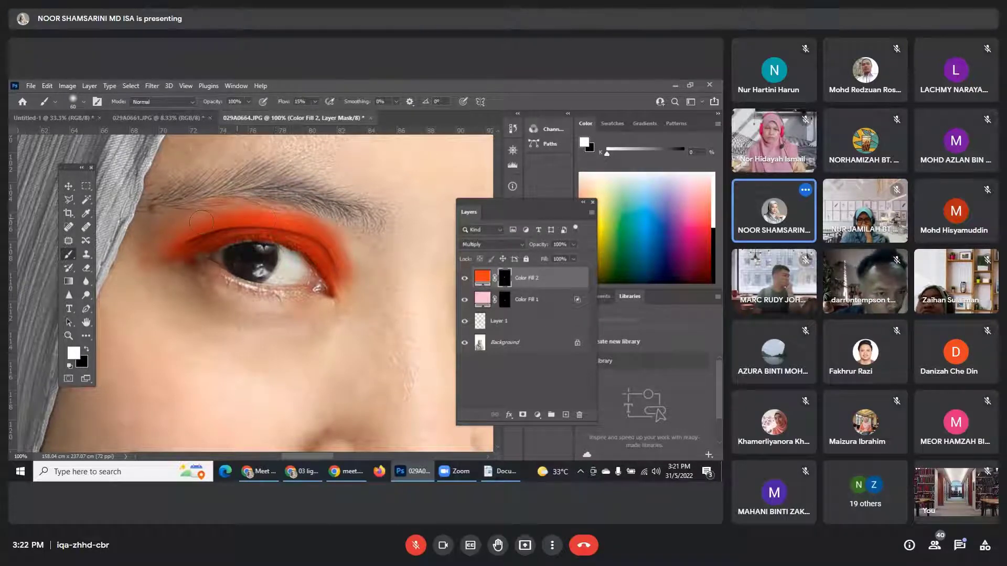
mouse_move(201, 223)
mouse_down()
mouse_move(274, 212)
mouse_move(295, 221)
mouse_up()
drag(183, 216, 166, 236)
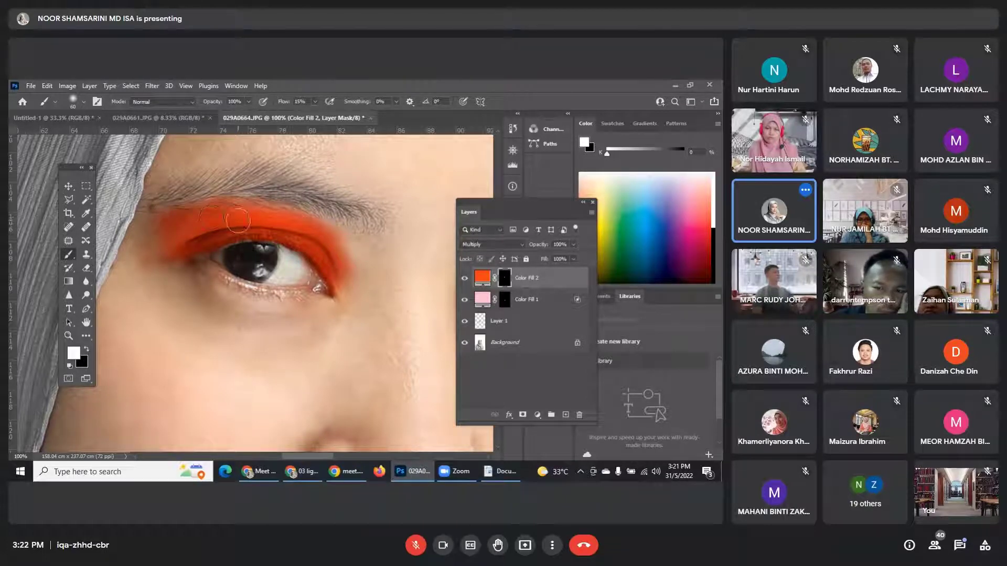
key(x)
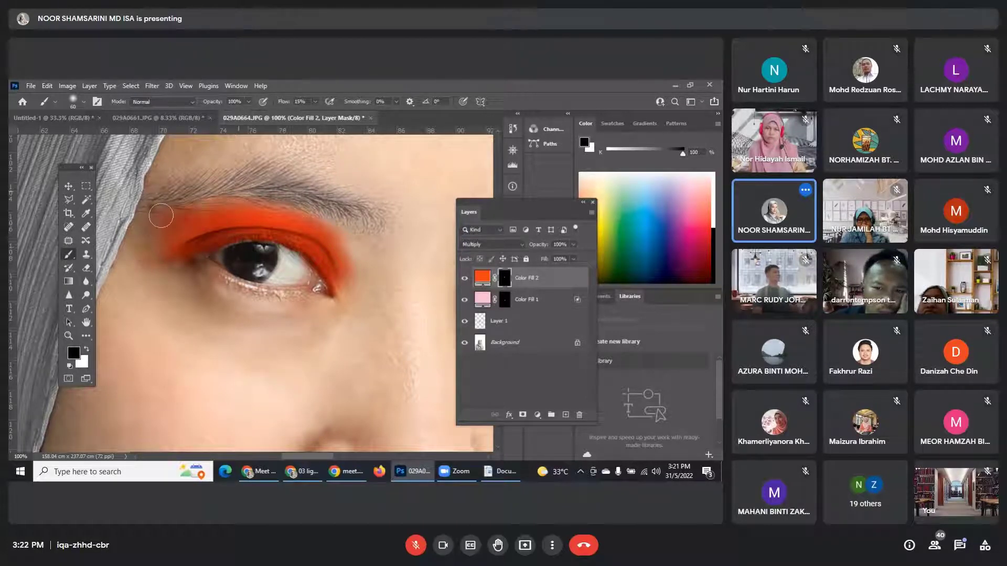
drag(272, 208, 167, 219)
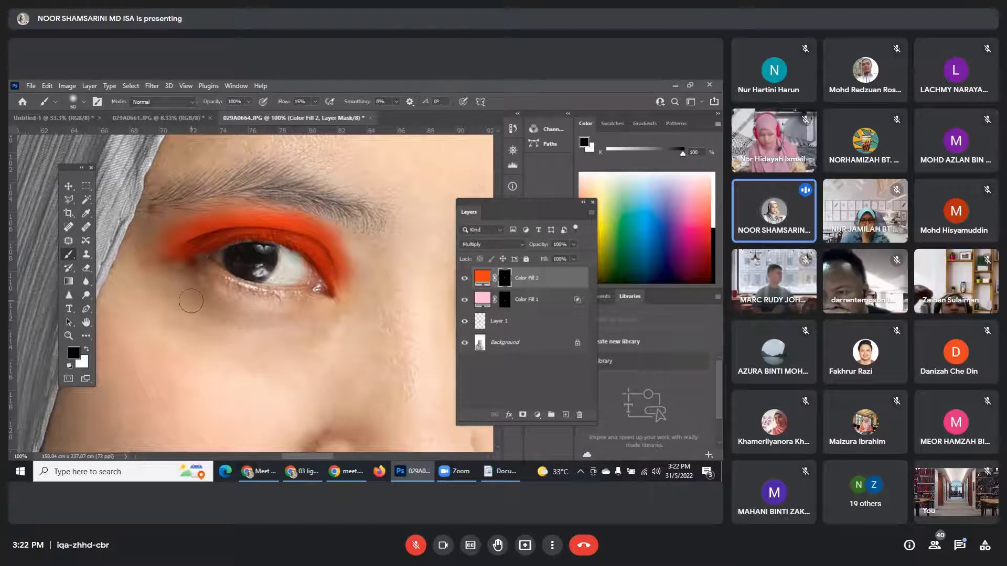
Paint a faint orange tint along the lower lash line in white at 15% flow, redoing the first stroke closer to the lashes.
key(x)
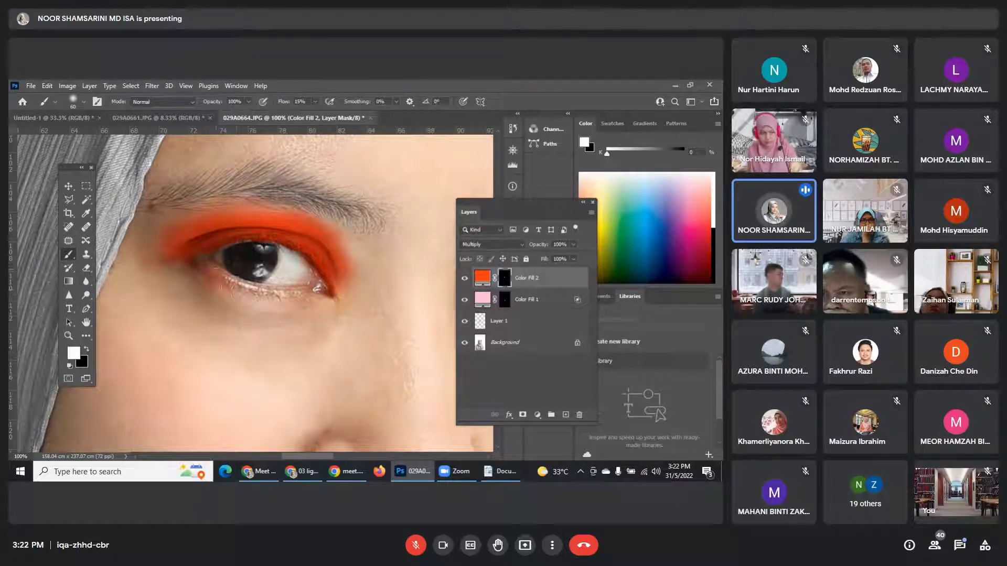
drag(234, 286, 336, 304)
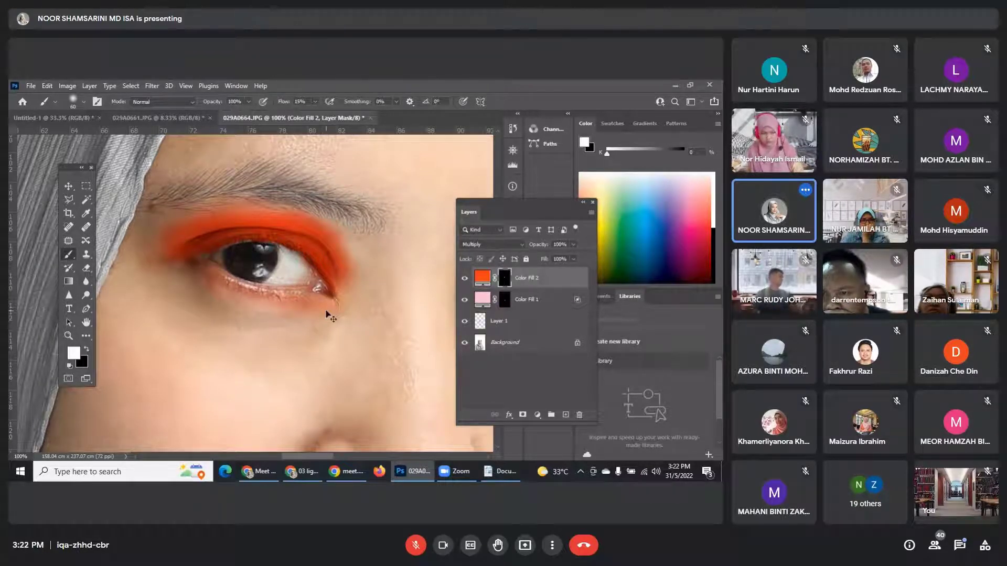
key(ctrl+z)
mouse_move(209, 278)
mouse_down()
mouse_move(283, 297)
mouse_move(326, 292)
mouse_up()
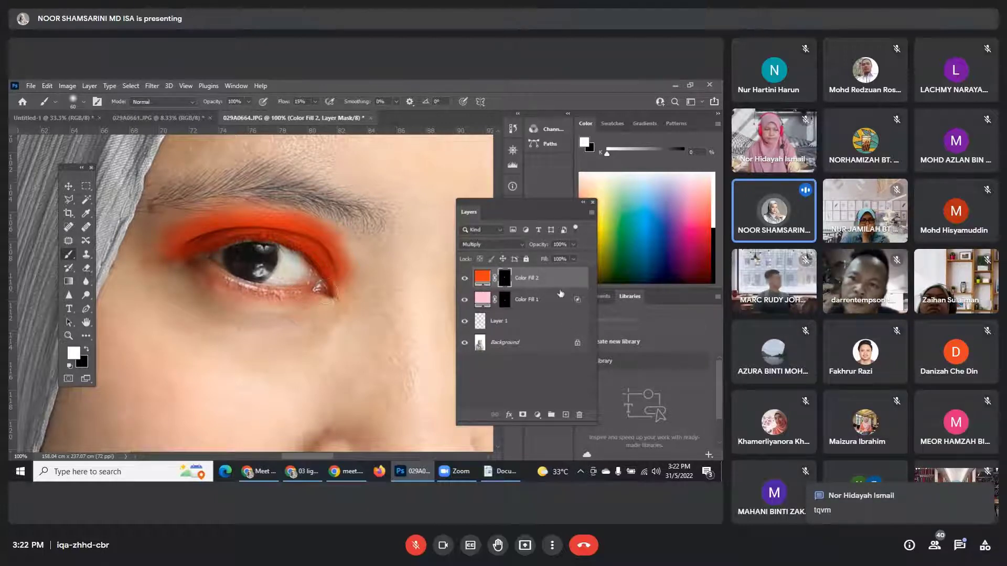
Set the Color Fill 2 layer's Blend If underlying-layer highlights to a split of 174 / 255 in the blending options.
click(580, 283)
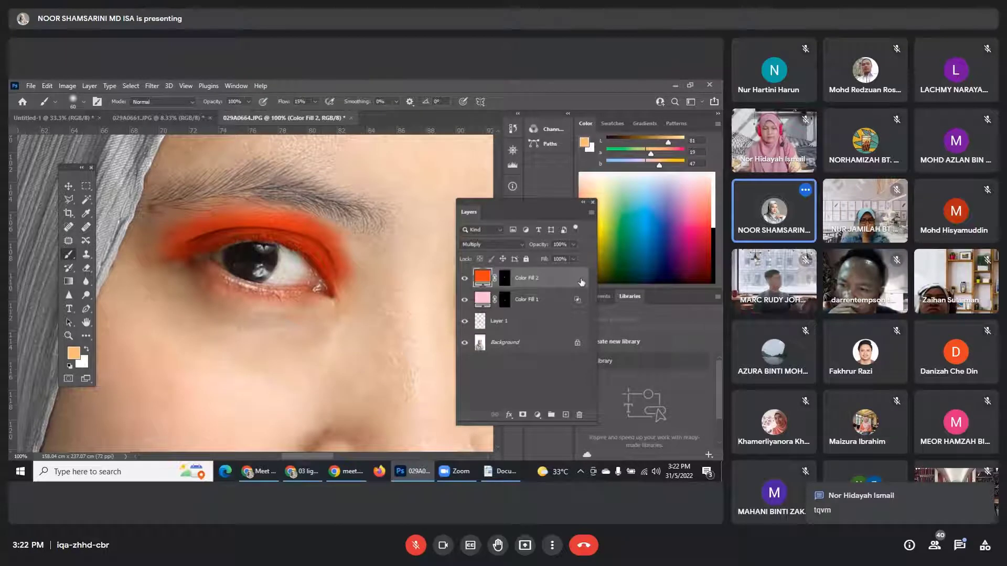
double_click(581, 283)
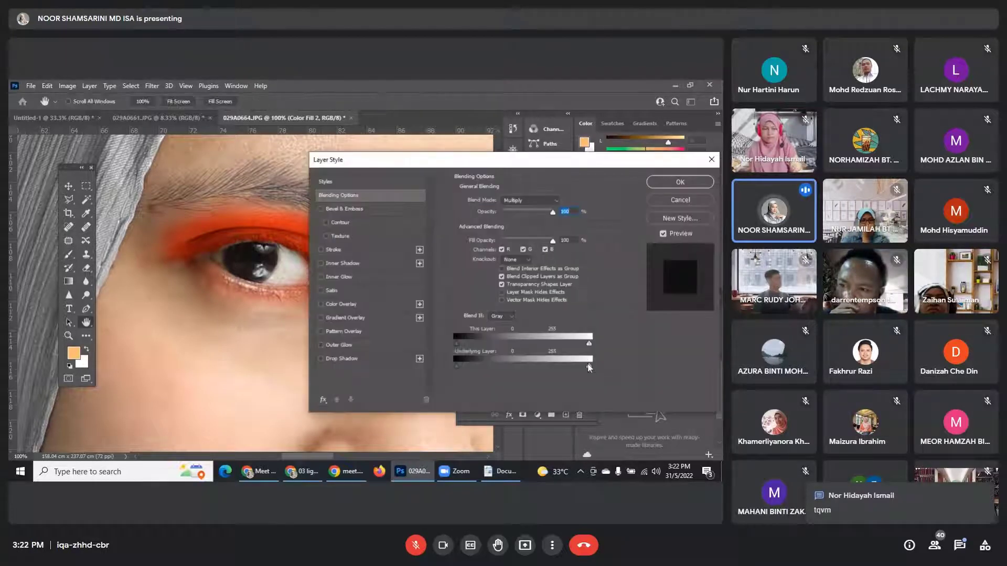
drag(589, 369, 550, 370)
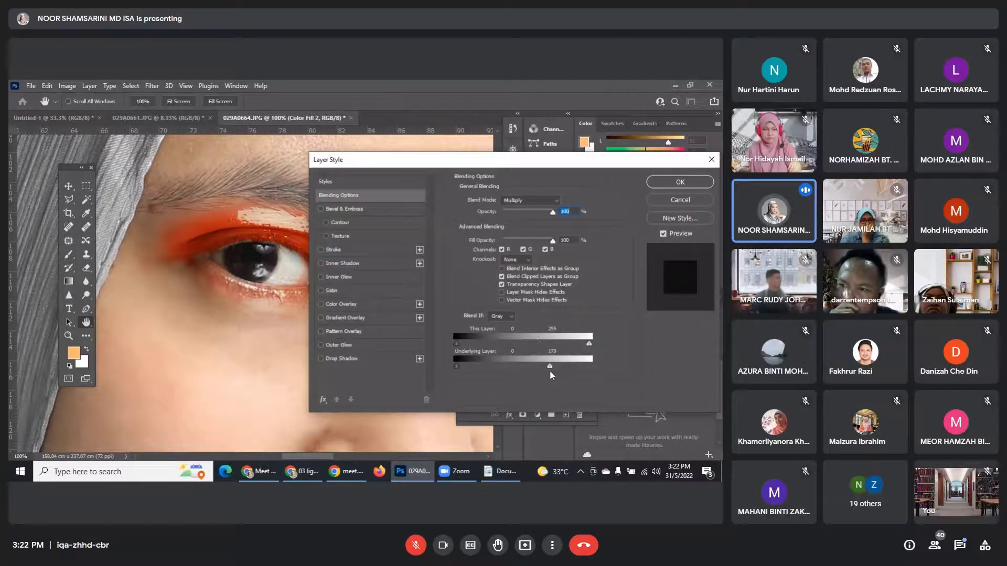
drag(423, 160, 479, 146)
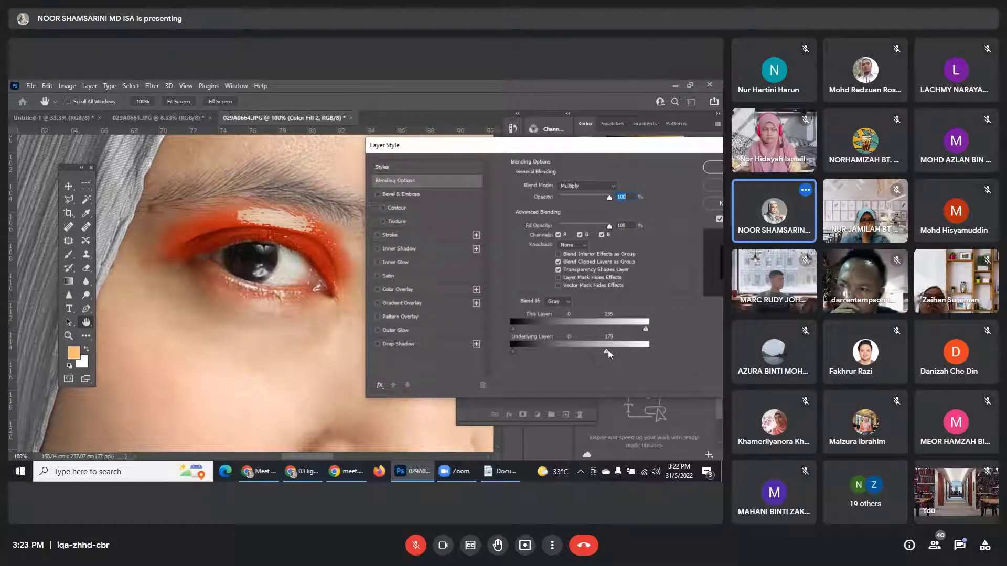
mouse_move(608, 350)
mouse_down()
mouse_move(653, 349)
mouse_move(571, 354)
mouse_move(625, 350)
mouse_move(602, 357)
mouse_up()
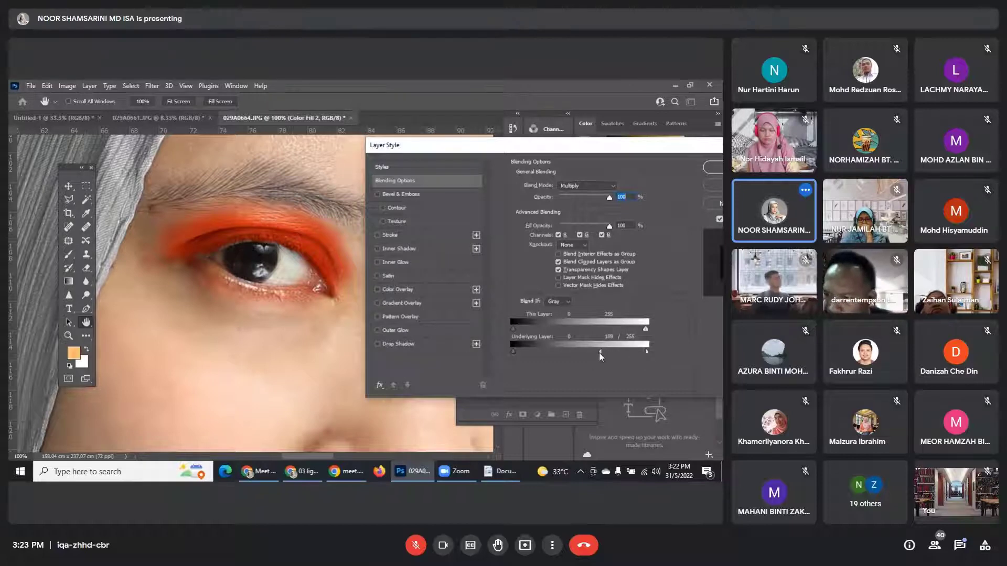
mouse_move(599, 352)
mouse_down()
mouse_move(616, 346)
mouse_move(604, 346)
mouse_up()
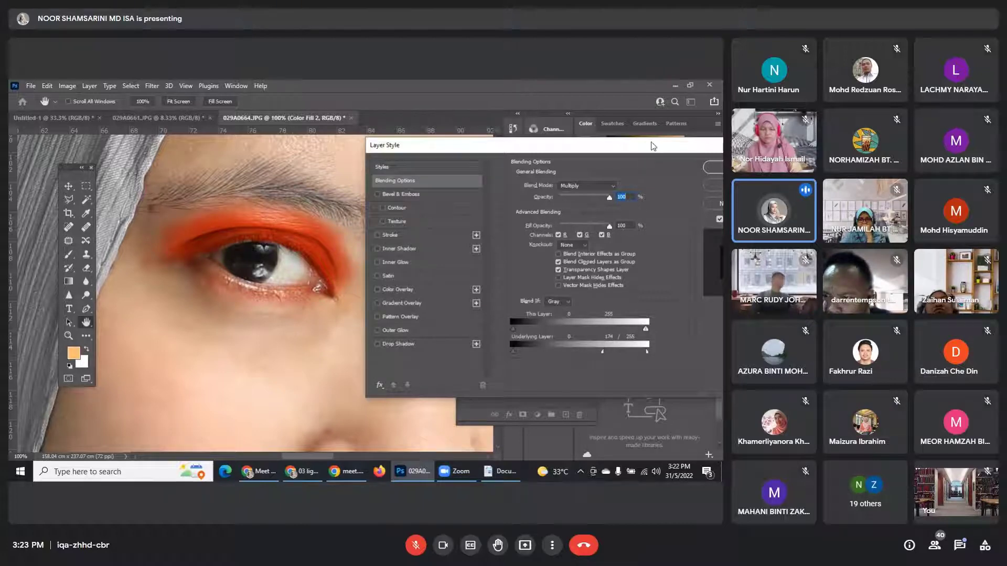
drag(659, 146, 576, 161)
click(638, 183)
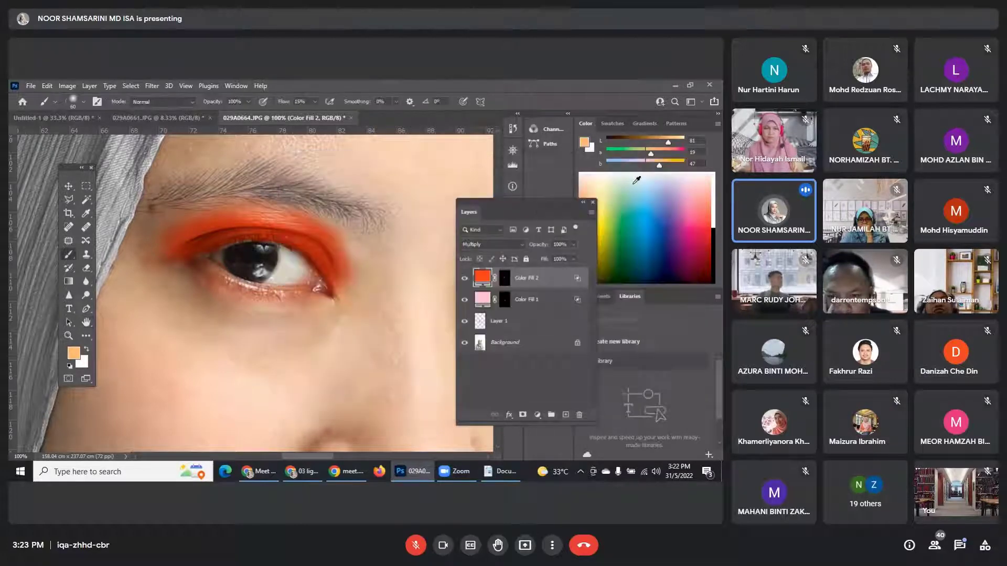
Activate the Color Fill 2 layer mask for brushing in black.
key(b)
click(501, 279)
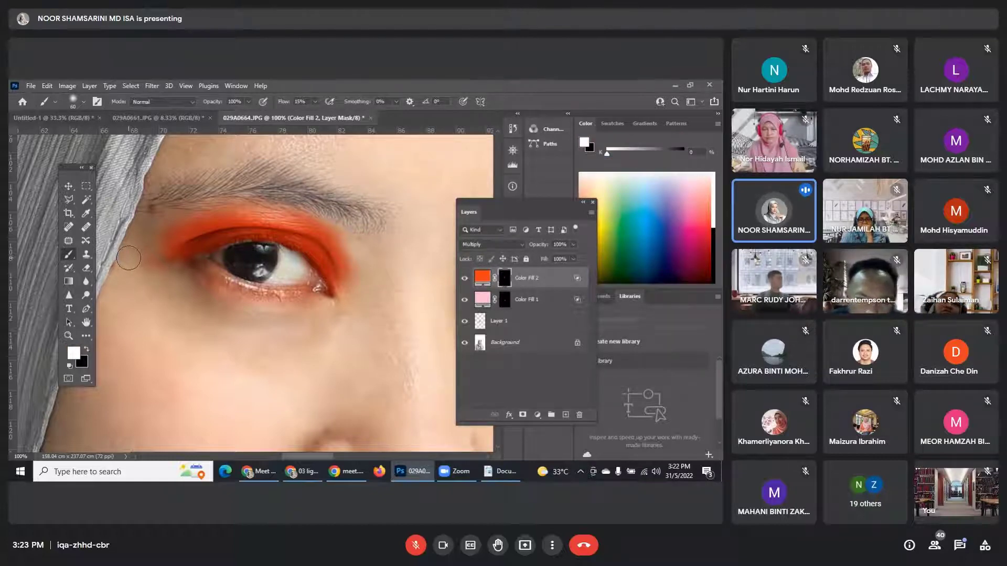
key(x)
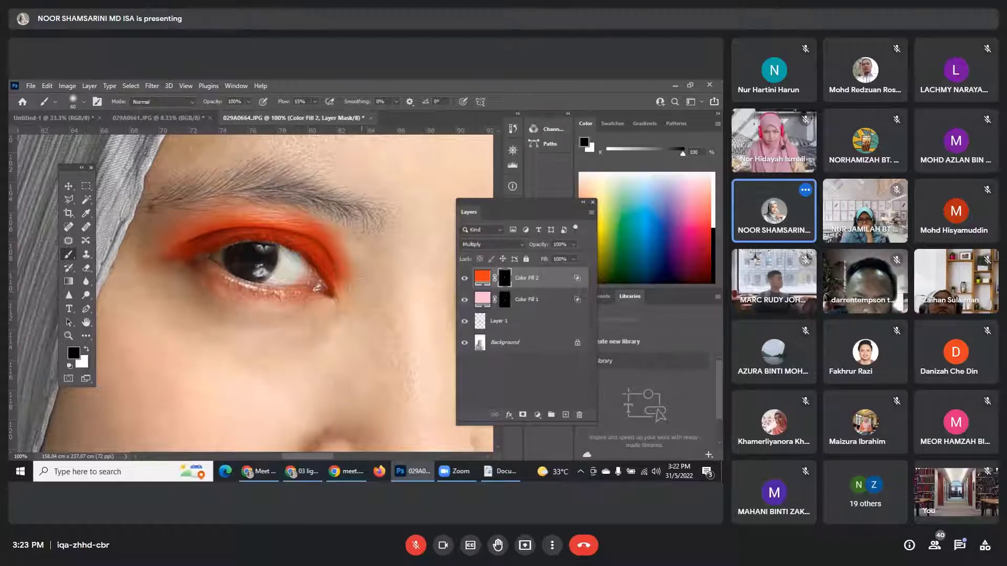
key(ctrl+minus)
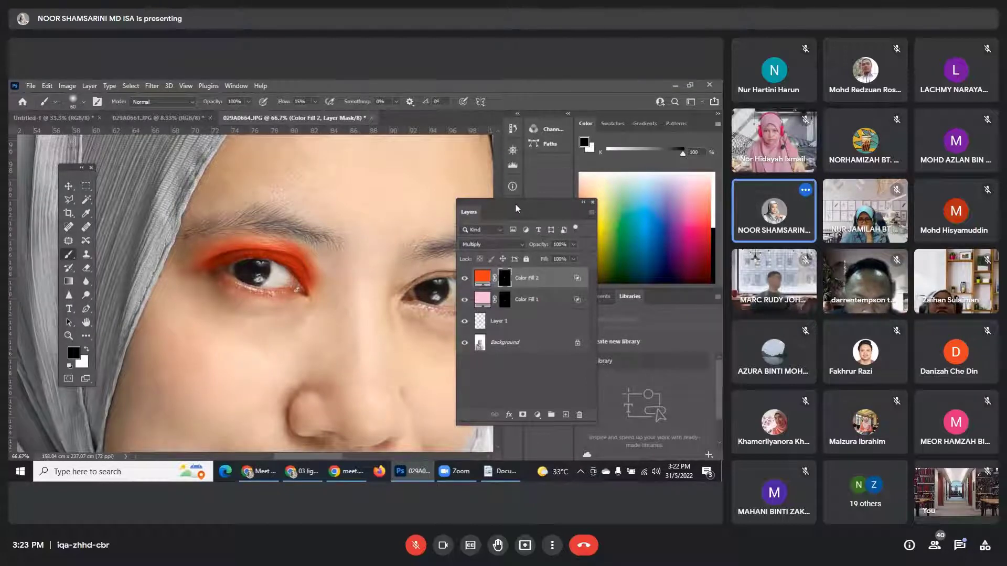
drag(513, 202, 574, 179)
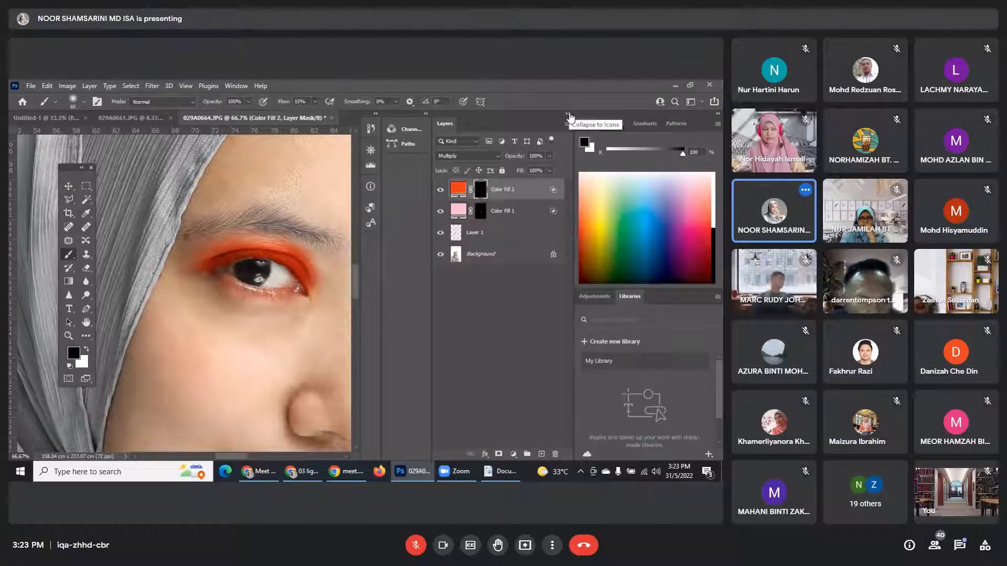
click(569, 115)
click(550, 131)
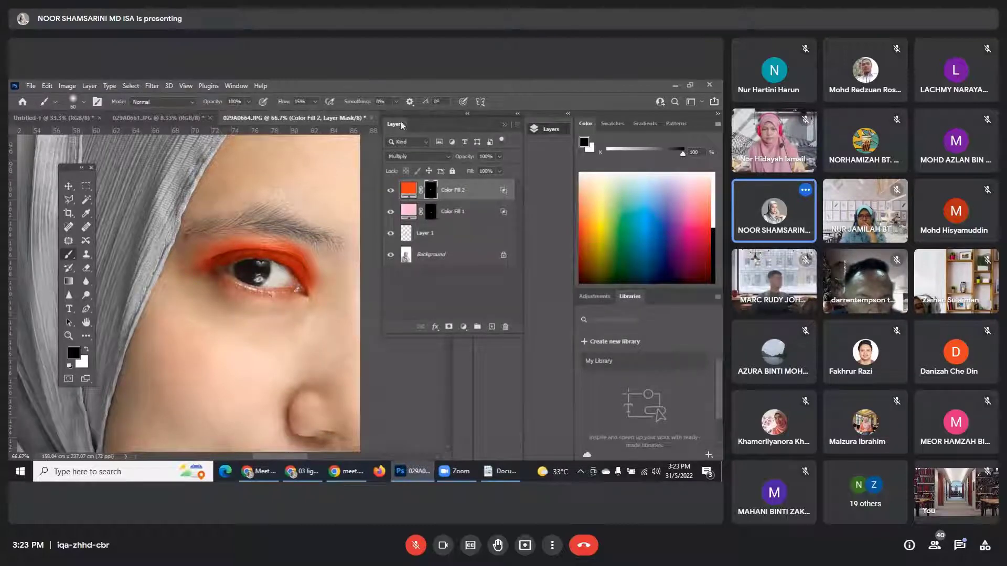
drag(446, 126, 504, 210)
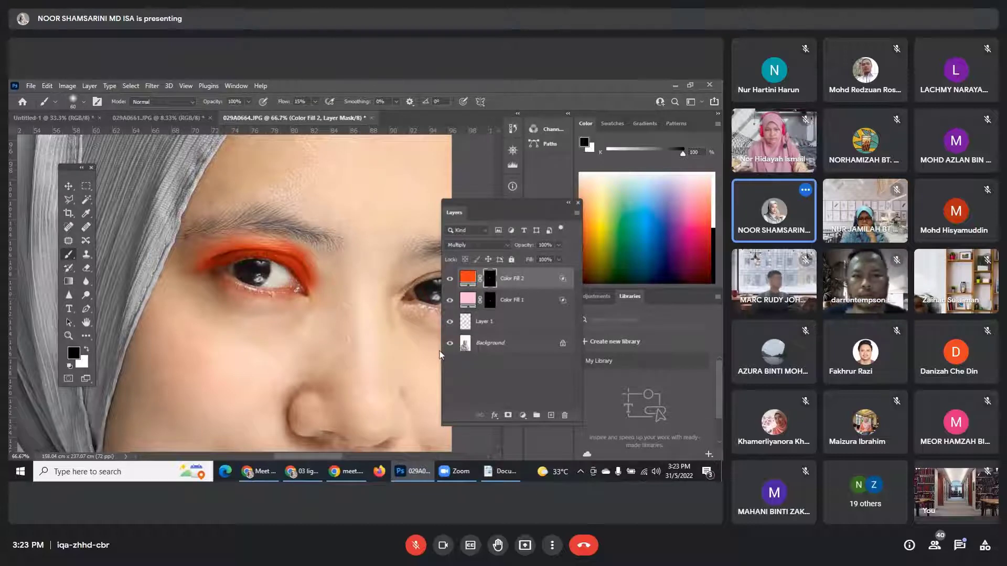
Paint a stronger orange tint along the lower lash line on the Color Fill 2 mask, in white with a size 30 brush at 15% flow.
key(ctrl+plus)
key(ctrl+plus)
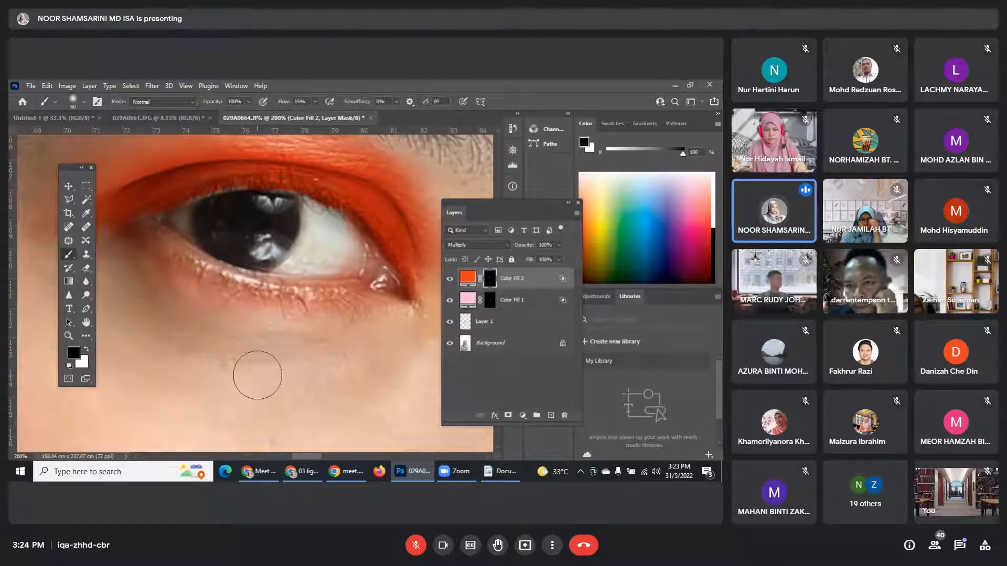
drag(270, 360, 324, 409)
drag(293, 360, 251, 366)
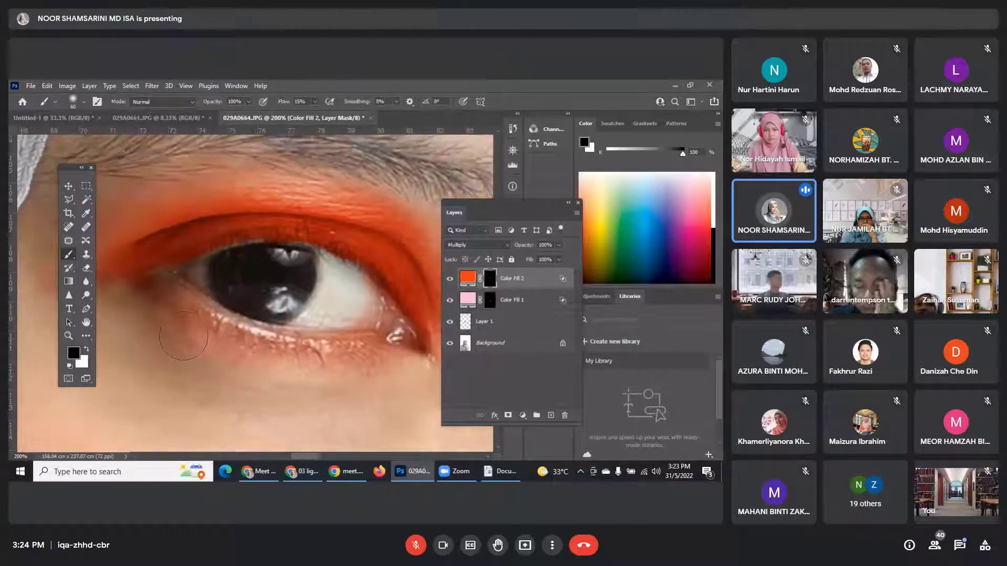
key(bracketleft)
key(bracketleft)
key(bracketleft)
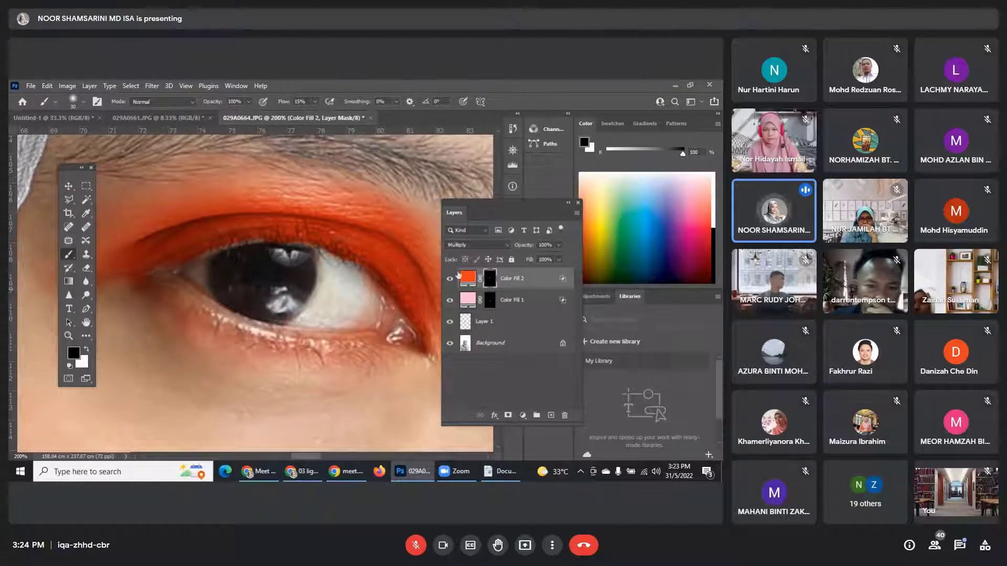
key(x)
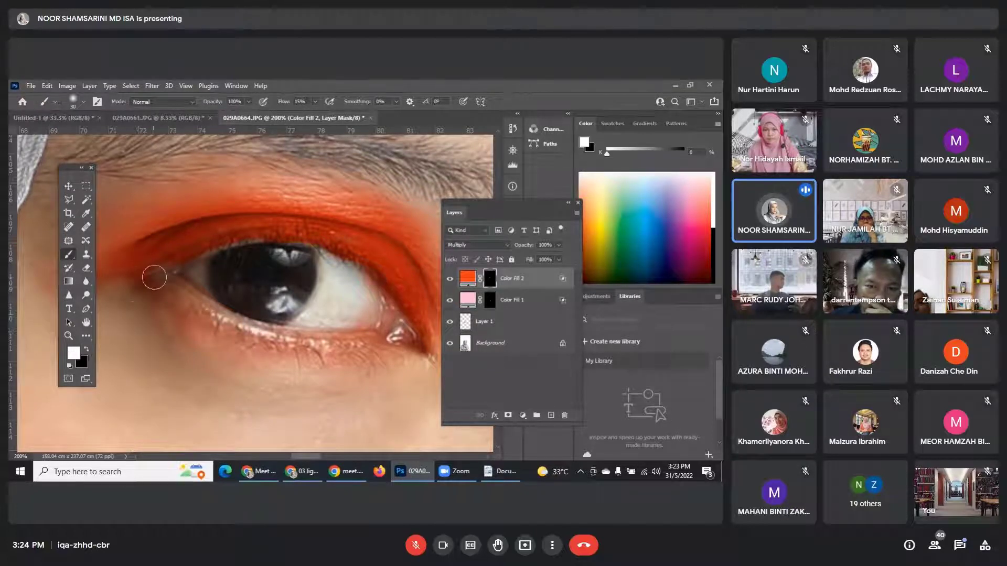
mouse_move(177, 289)
mouse_down()
mouse_move(192, 312)
mouse_move(260, 355)
mouse_move(377, 358)
mouse_up()
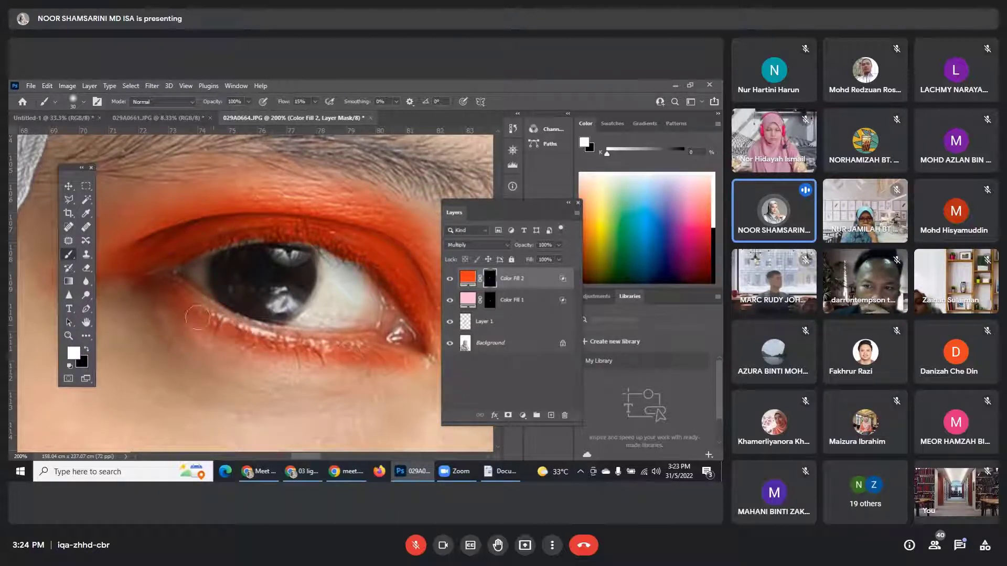
Switch to the Google Meet call in the browser and admit the waiting participant.
mouse_move(260, 476)
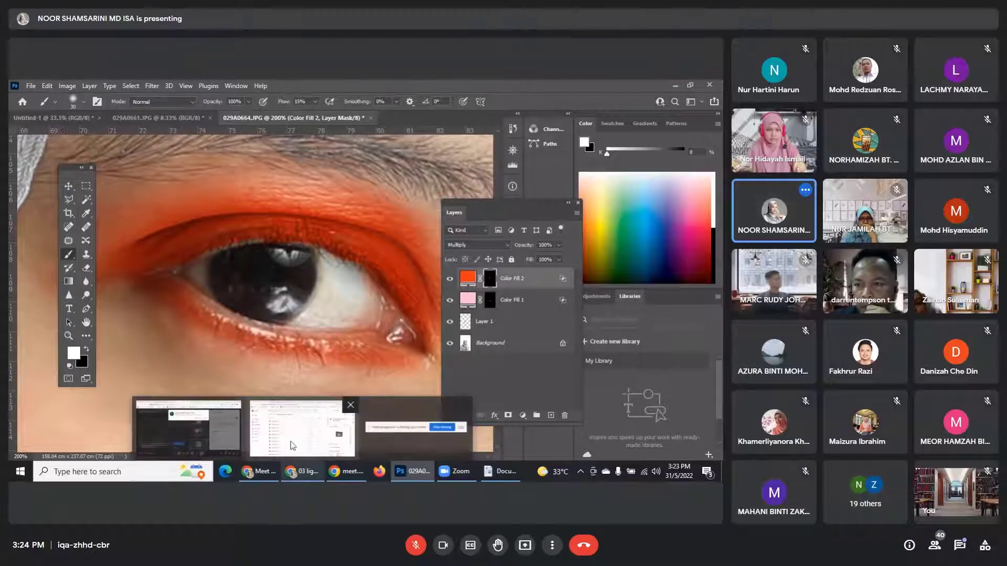
click(188, 427)
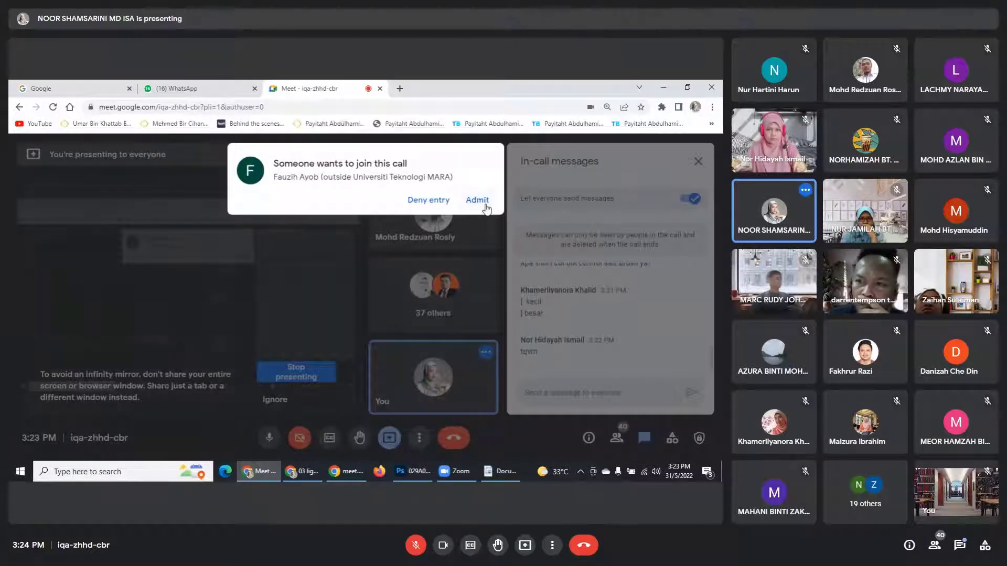
click(488, 206)
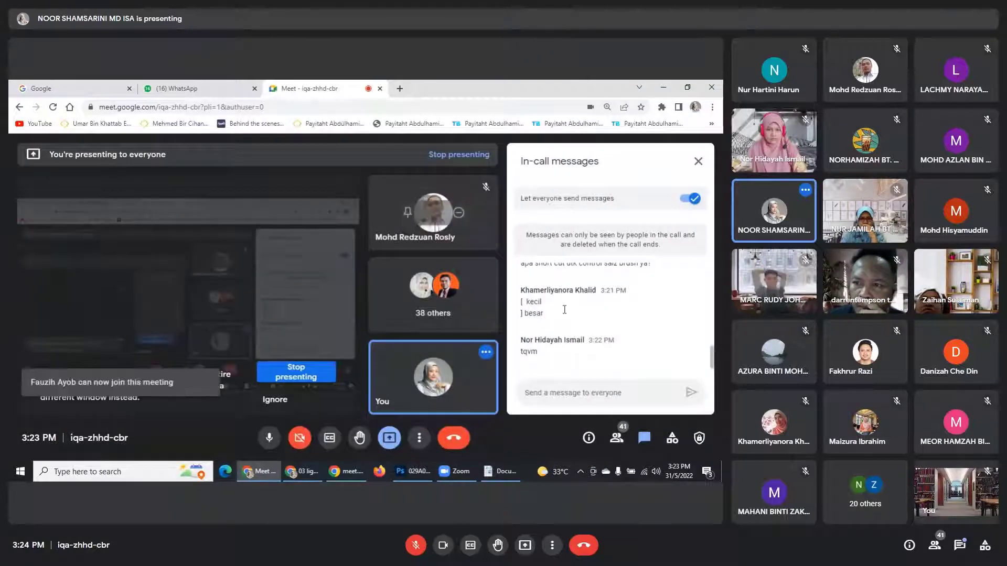
Read back through the earlier in-call messages, close the chat, and reopen it for the newly arrived message.
scroll(596, 318, up, 1)
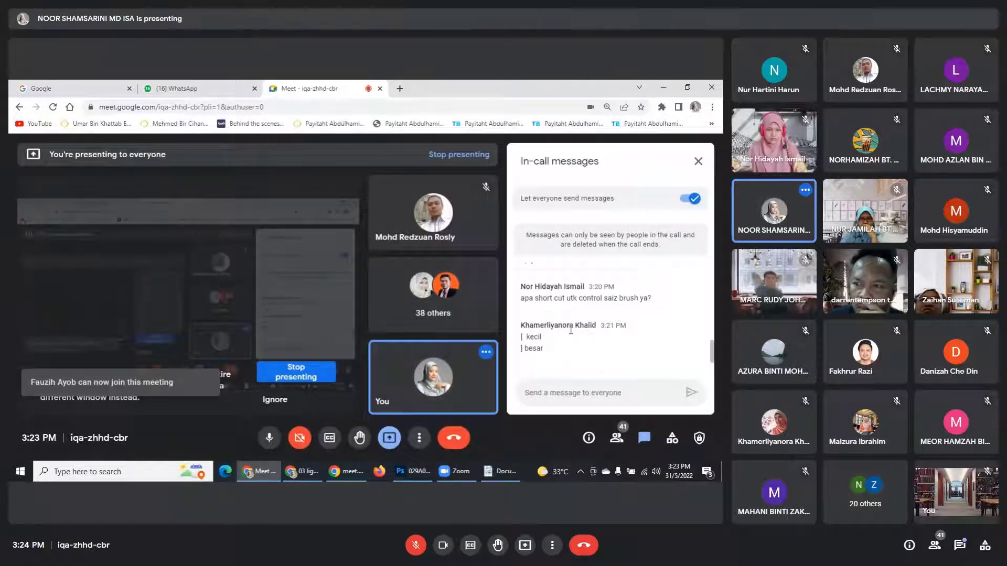
scroll(554, 356, up, 1)
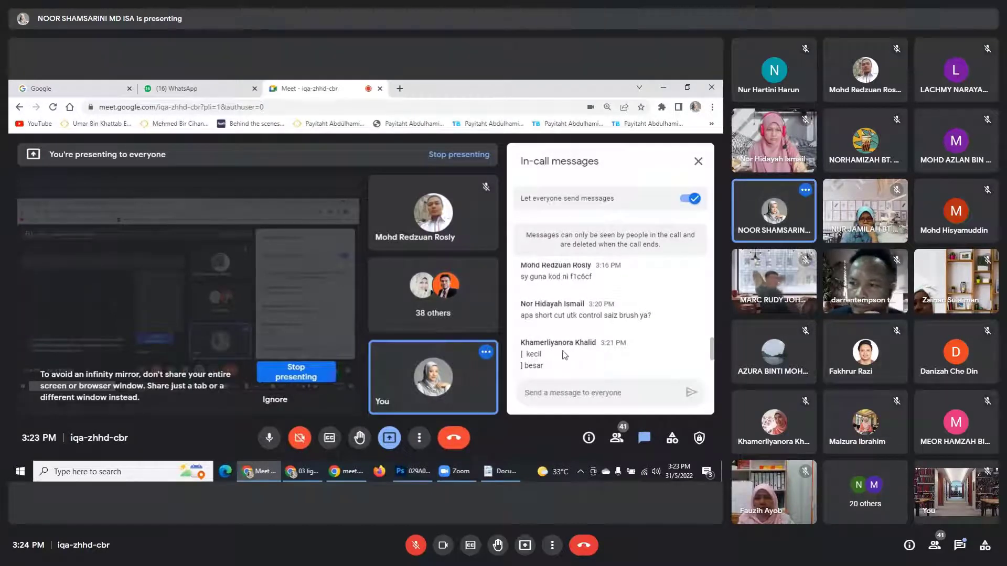
scroll(576, 347, up, 1)
scroll(576, 347, up, 2)
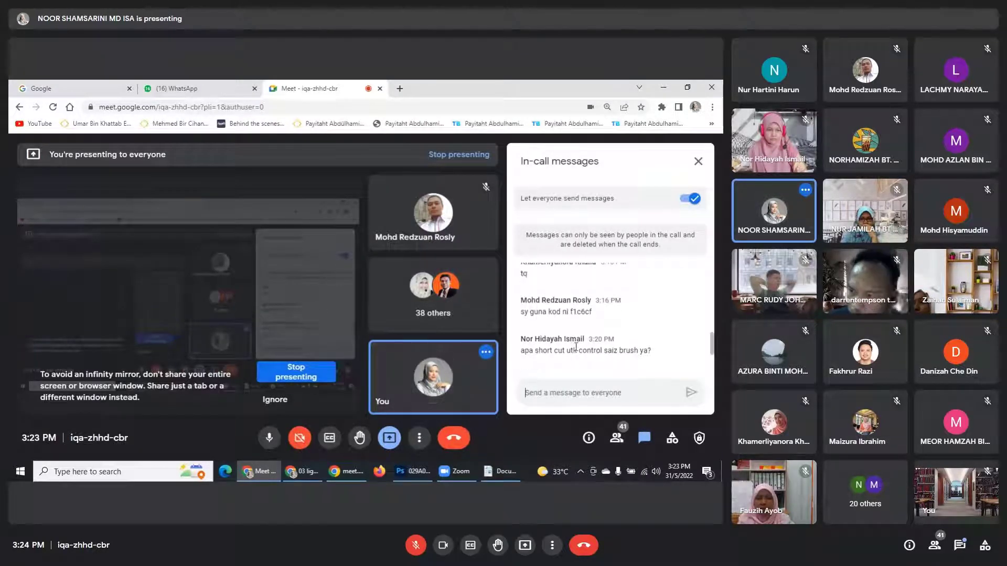
scroll(588, 317, up, 4)
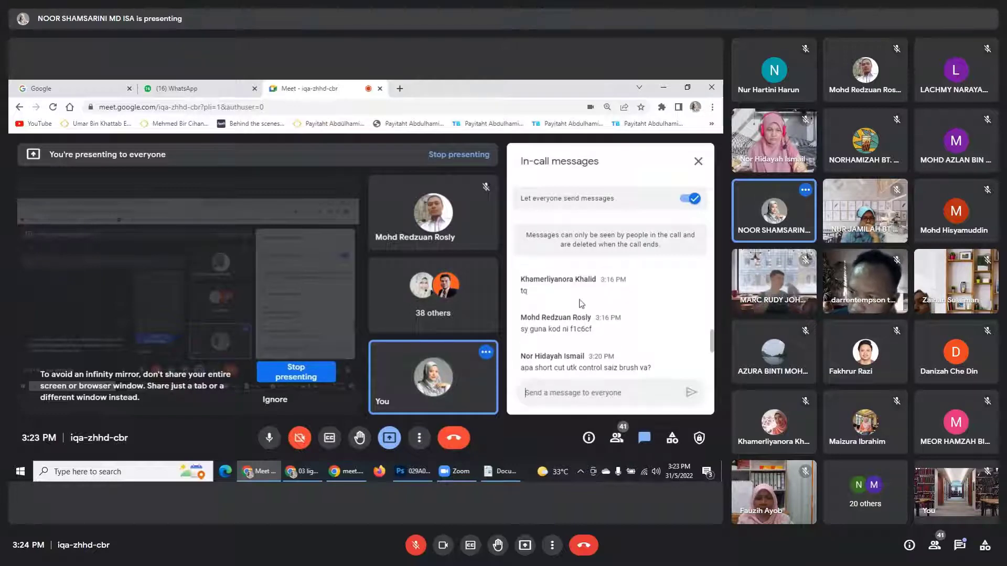
scroll(579, 312, up, 4)
scroll(580, 311, down, 4)
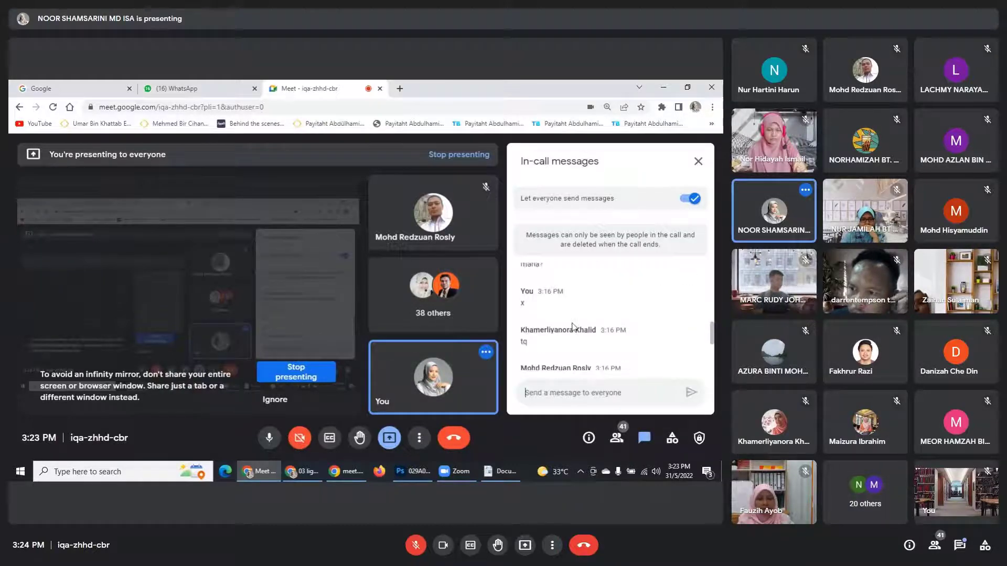
click(698, 161)
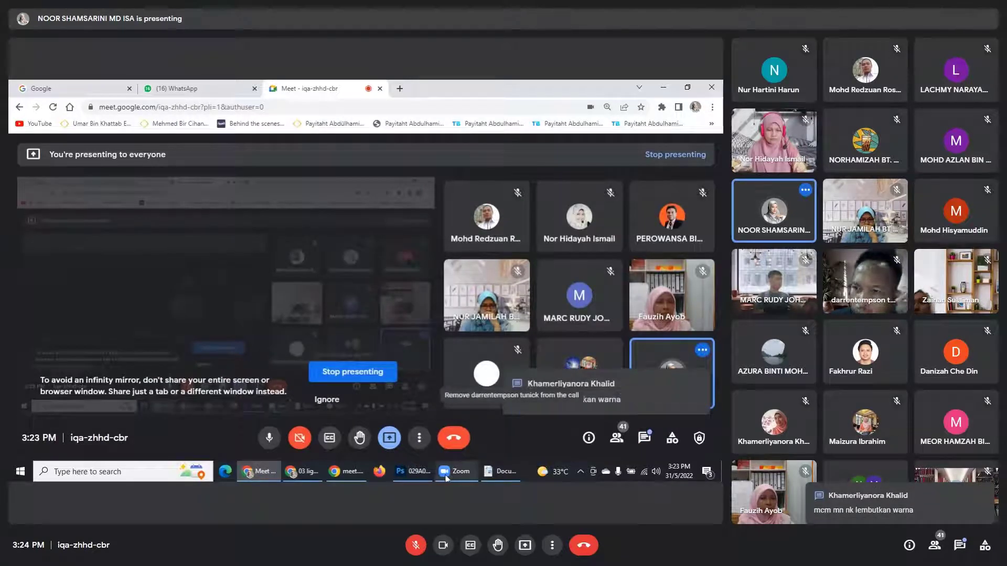
mouse_move(446, 477)
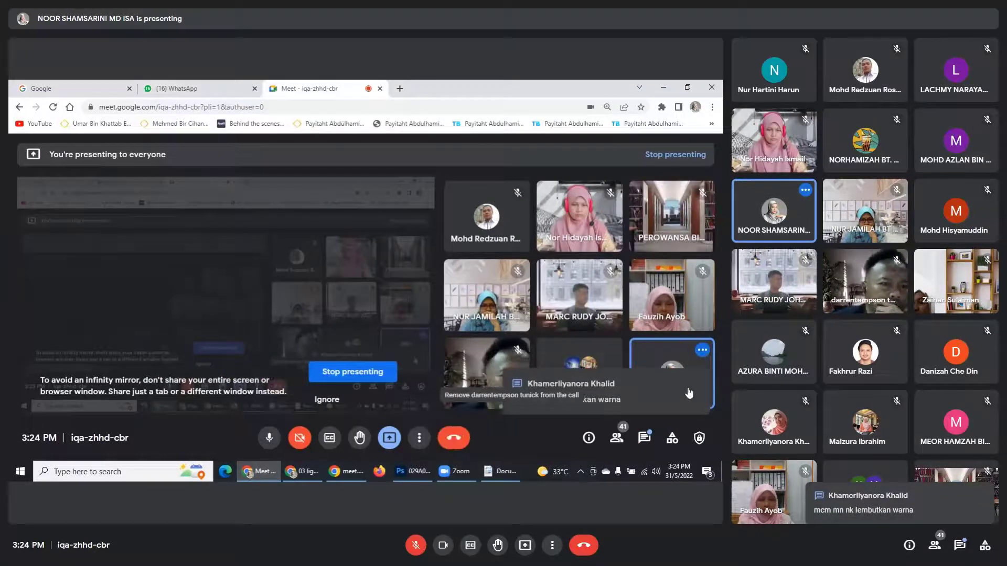
click(643, 440)
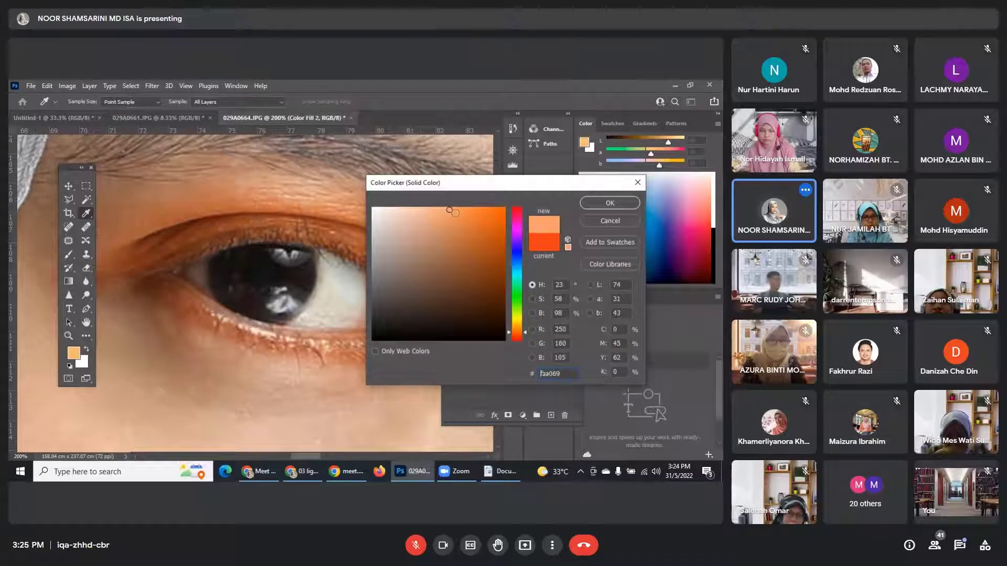
Try blue, cyan, green, yellow and light orange hues for the Color Fill 2 eyeshadow in its Color Picker.
click(517, 267)
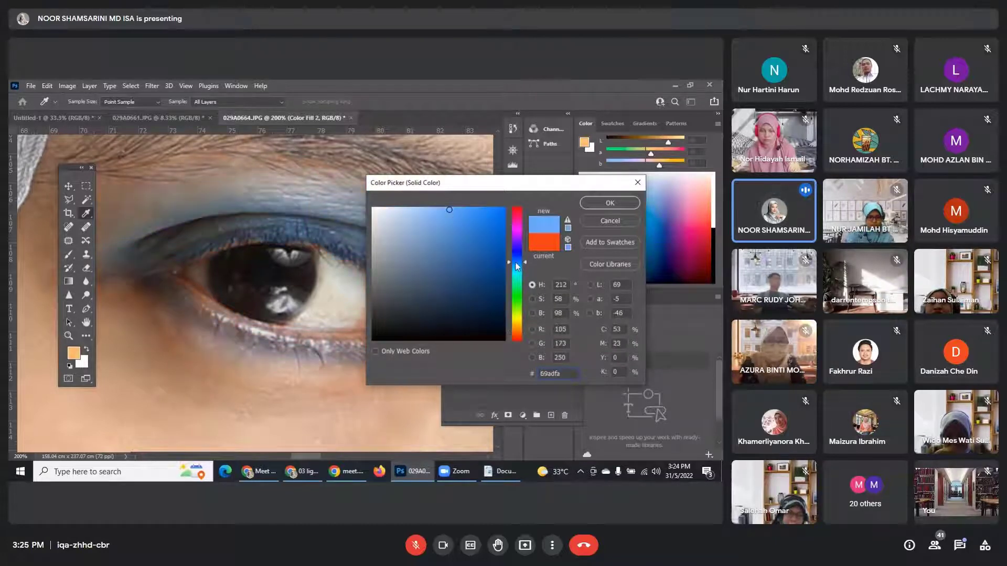
click(517, 257)
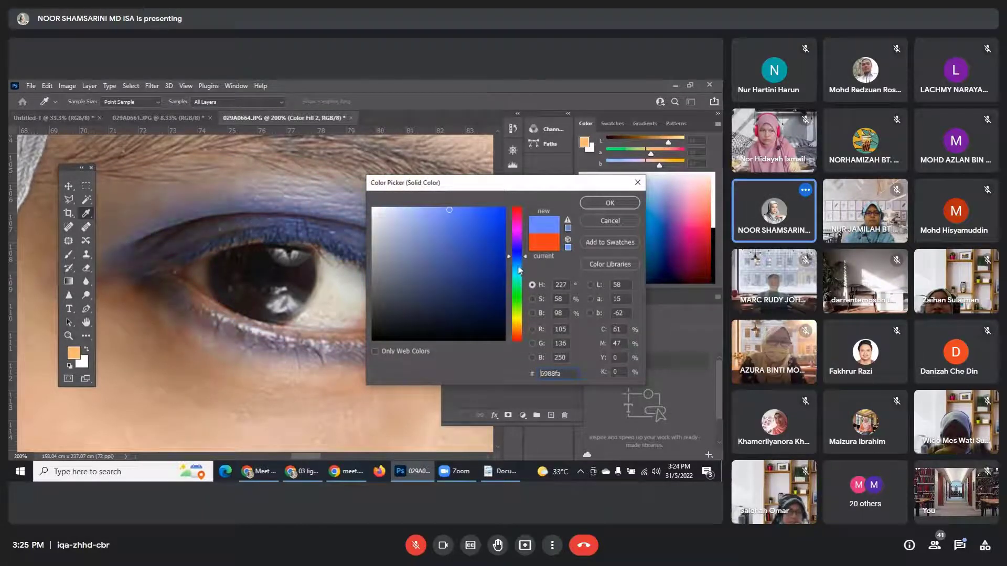
click(518, 268)
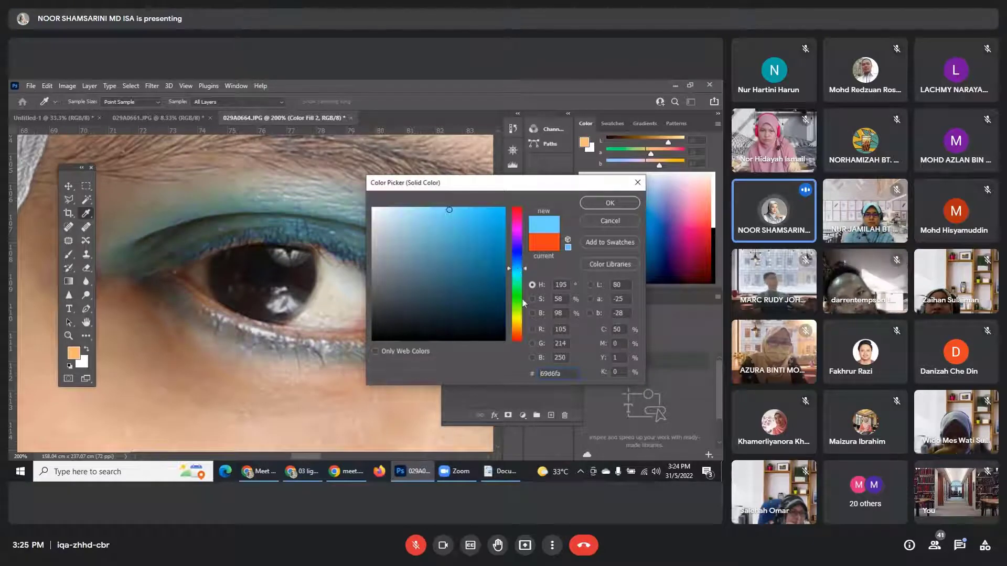
click(520, 313)
click(519, 293)
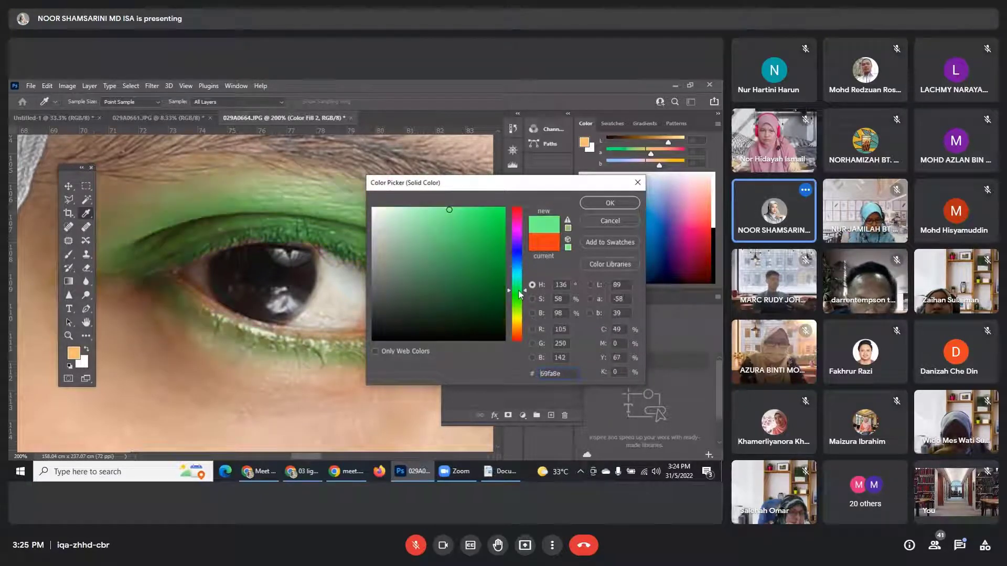
click(518, 323)
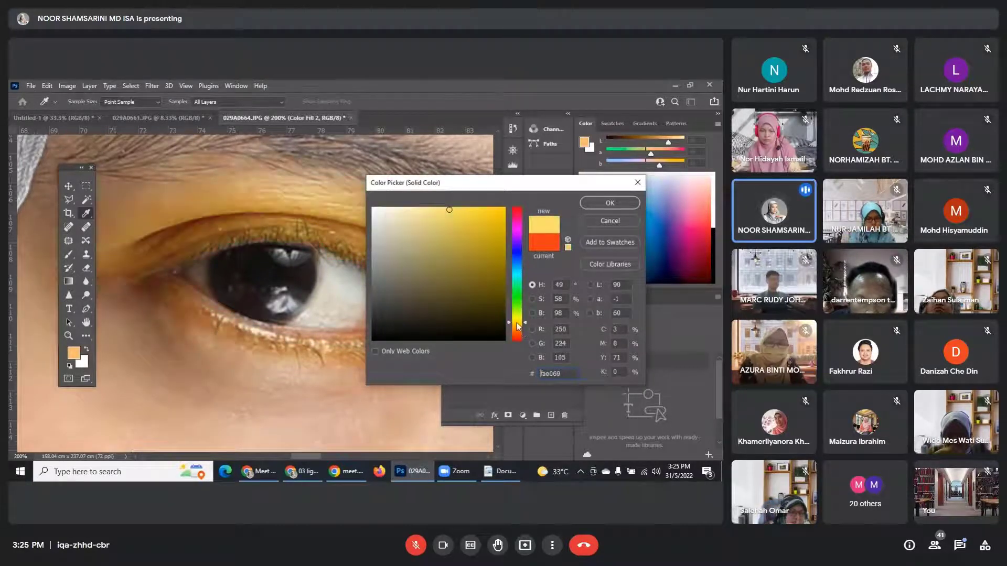
click(517, 331)
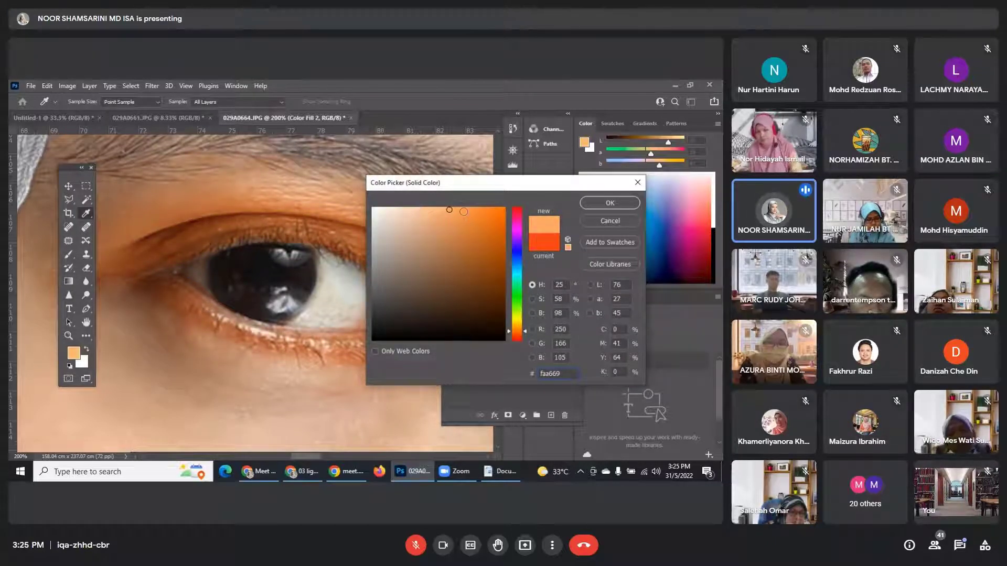
Try softer and more saturated shades of orange at hue 25 for the Color Fill 2 eyeshadow, ending on f4a972.
click(463, 210)
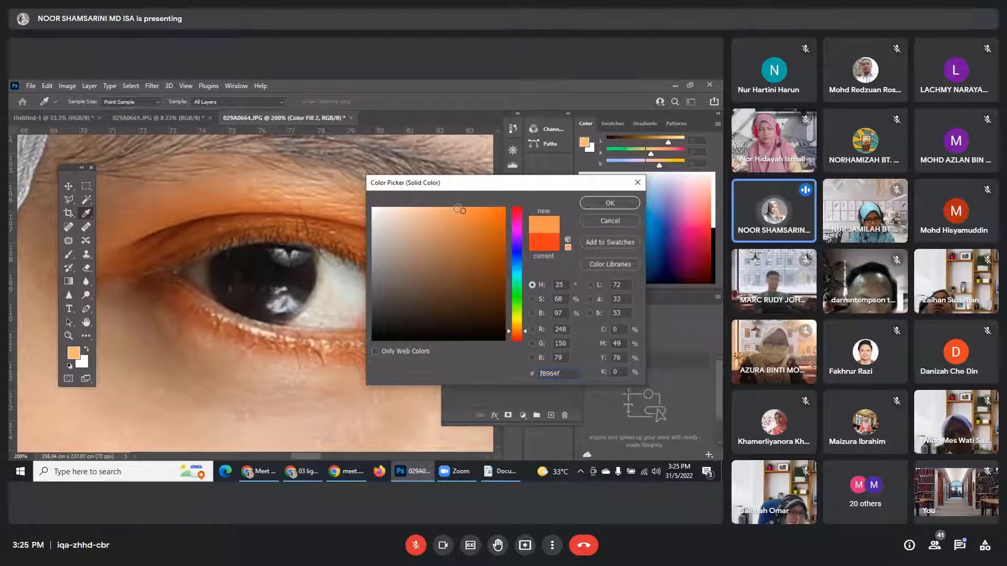
click(458, 208)
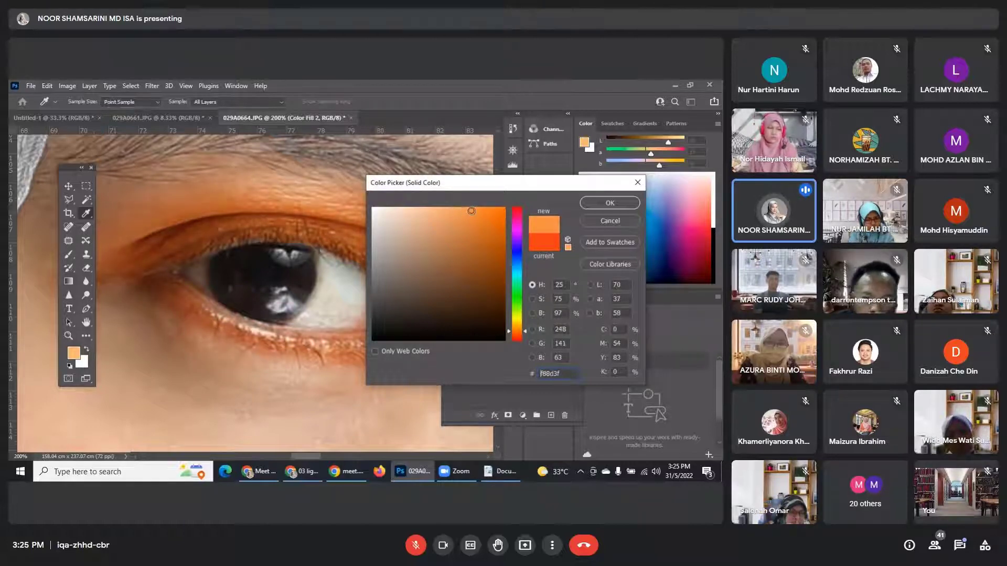
click(471, 211)
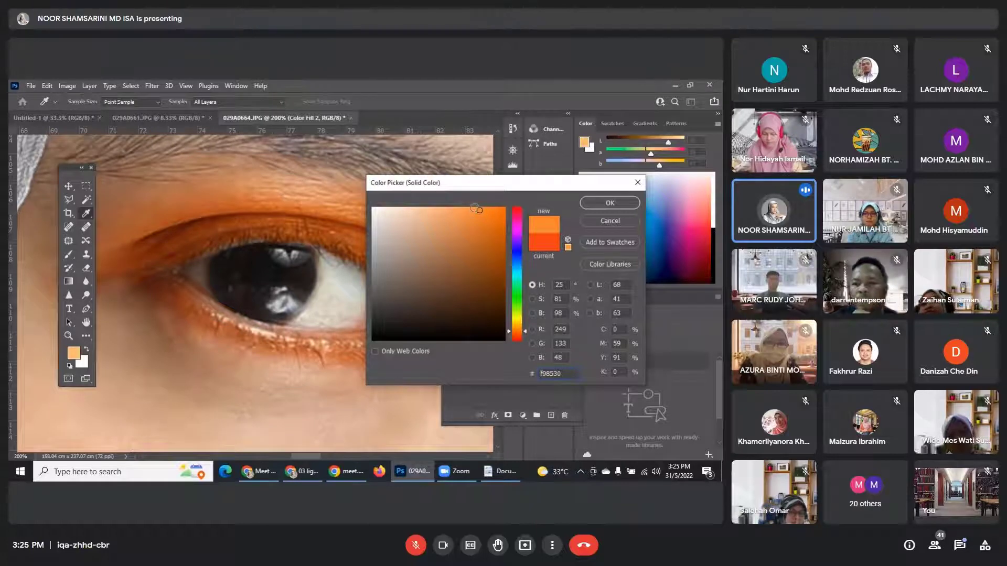
click(456, 209)
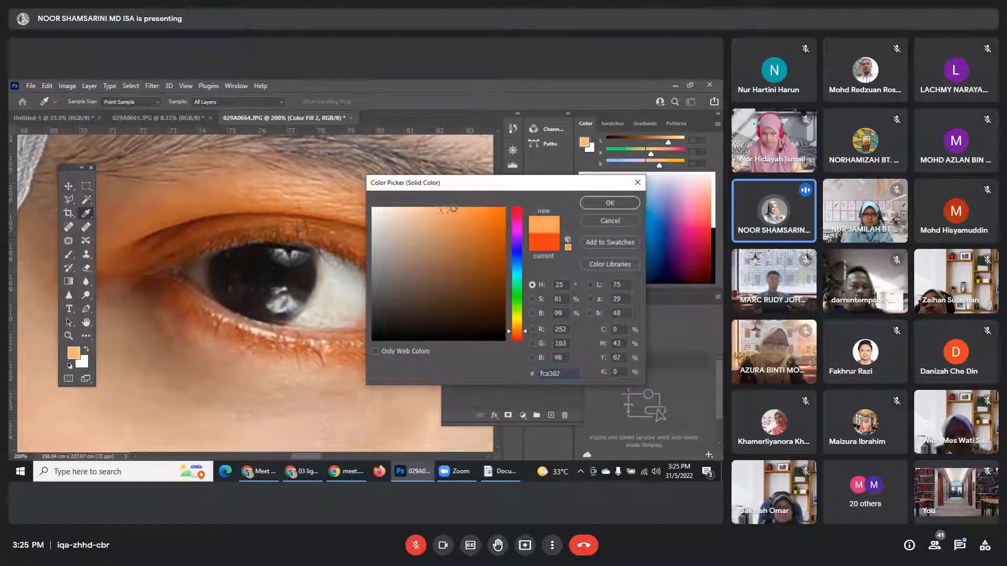
click(436, 210)
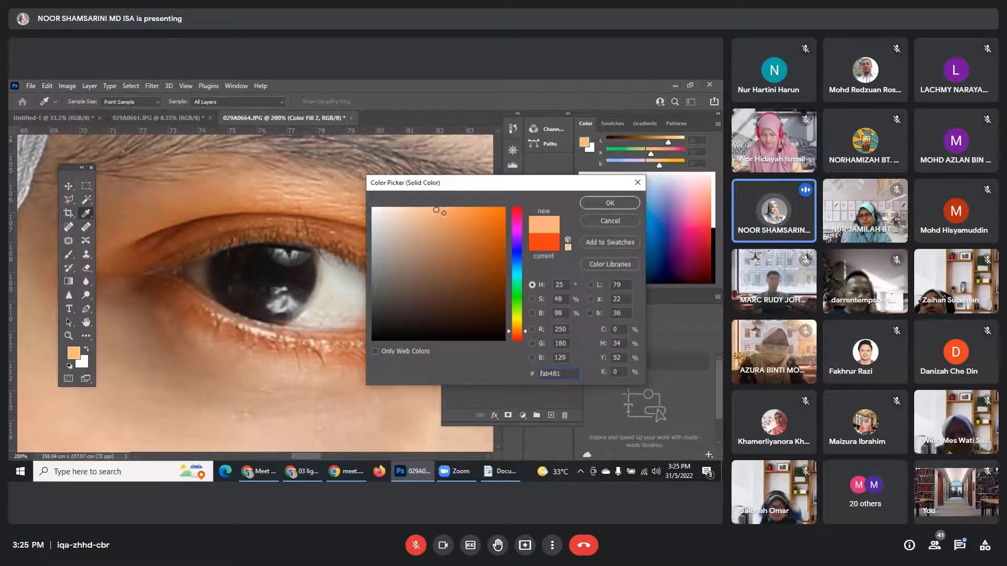
click(443, 213)
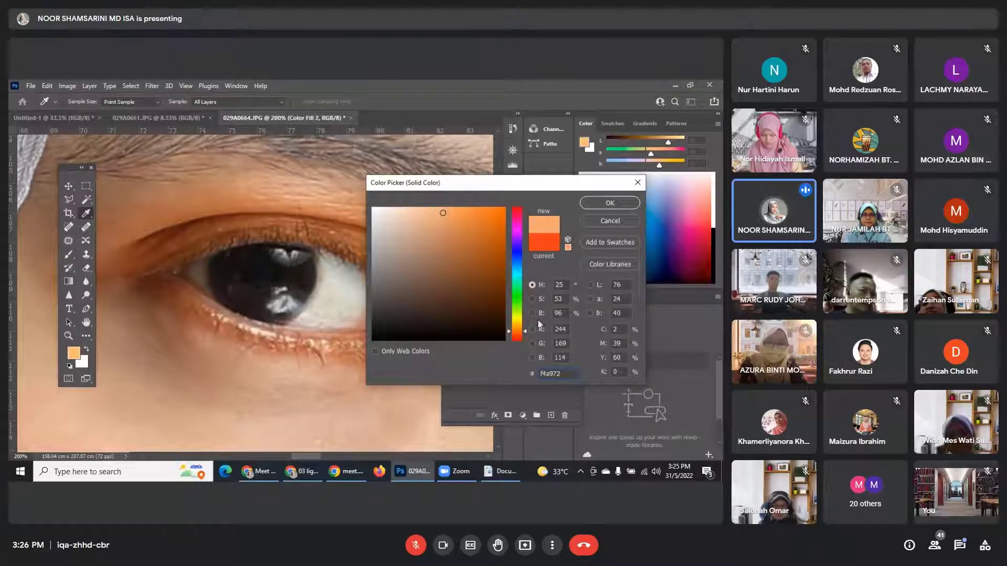
Set the Color Fill 2 colour to the vivid orange-red fe4504 with hue 16 and accept it.
drag(523, 332, 521, 345)
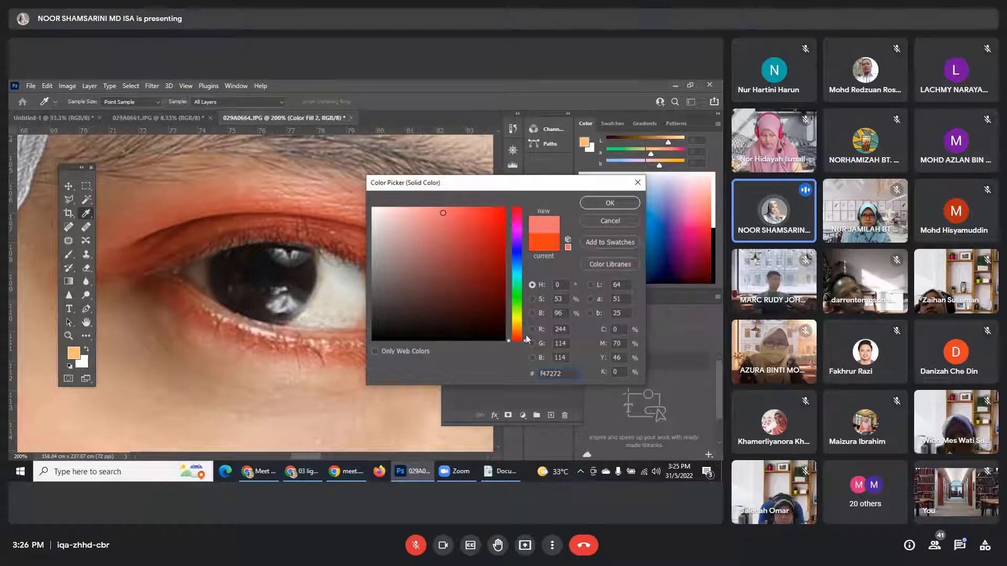
click(527, 338)
drag(527, 338, 526, 335)
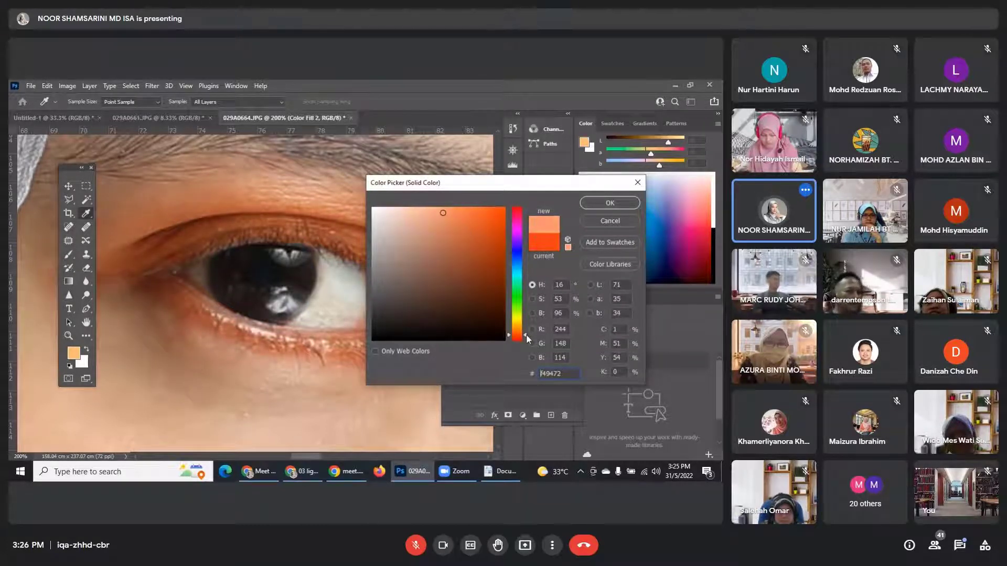
click(503, 208)
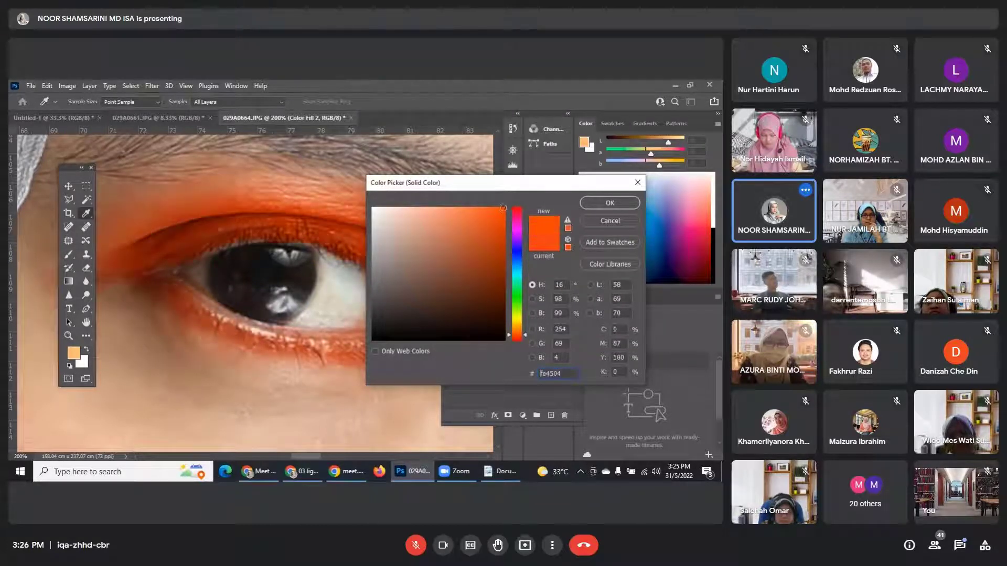
click(604, 205)
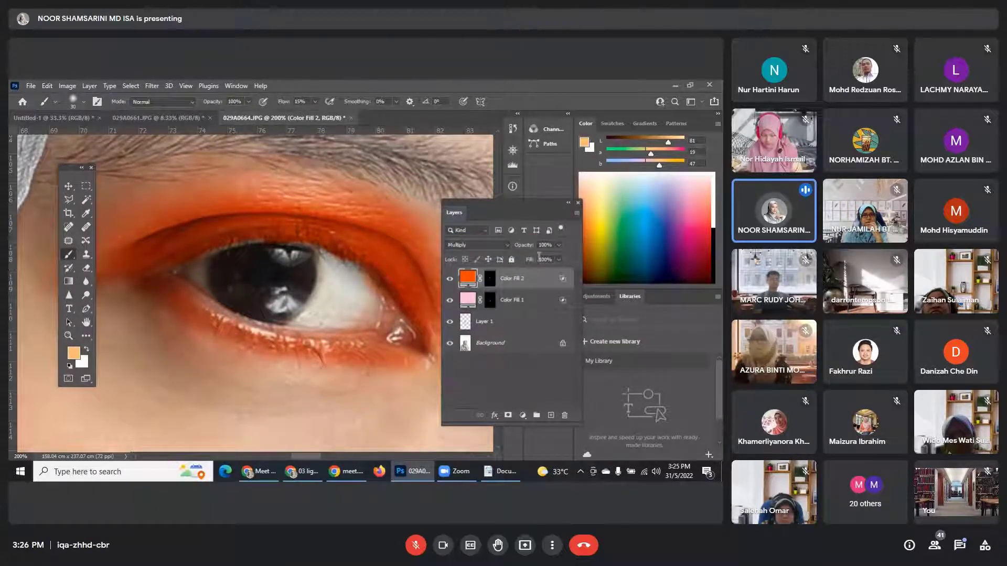
Lower the Color Fill 2 layer's opacity to 71% and check the softened eyeshadow against the whole face.
click(559, 246)
drag(559, 254, 546, 261)
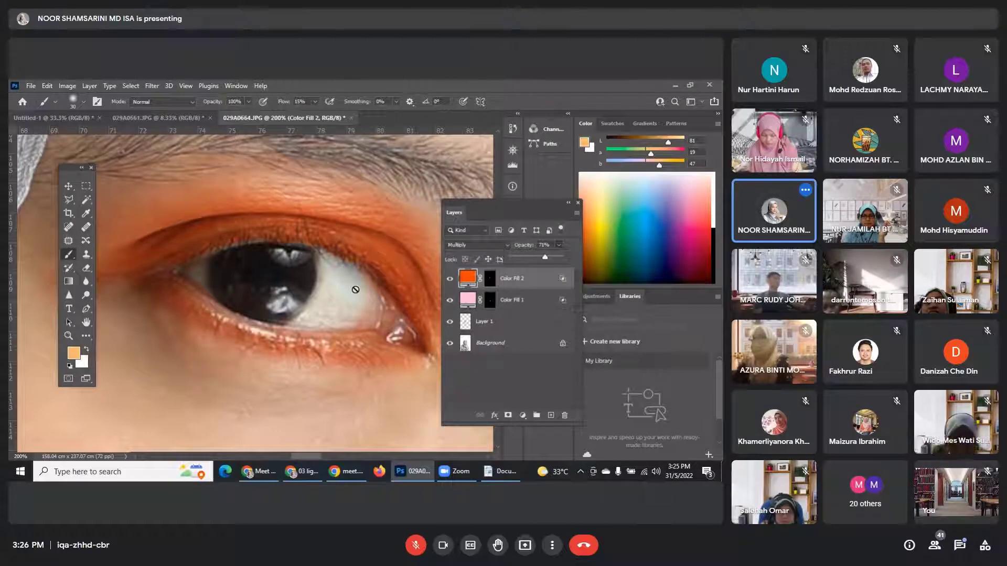
key(ctrl+minus)
key(ctrl+minus)
key(ctrl+minus)
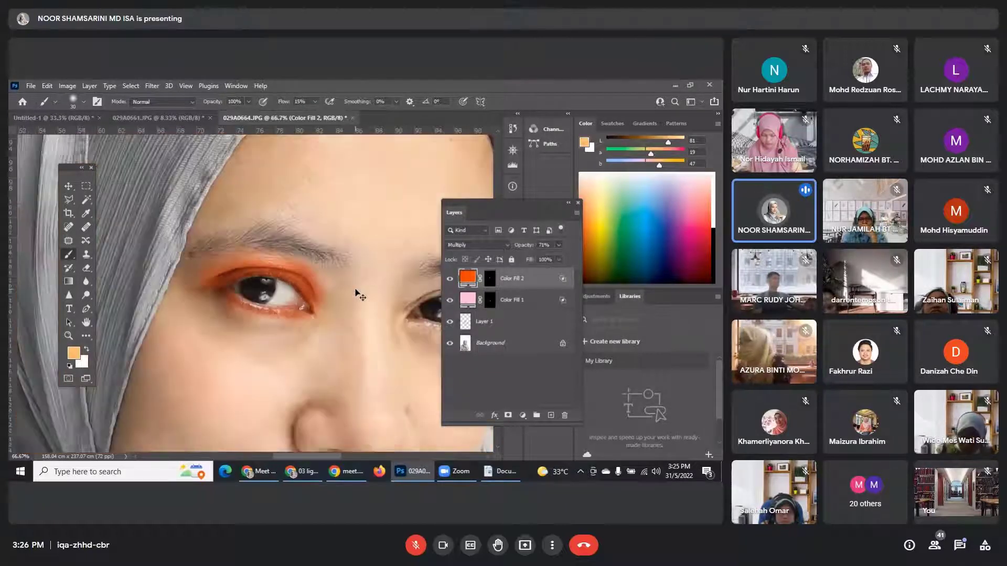
key(ctrl+minus)
key(ctrl+minus)
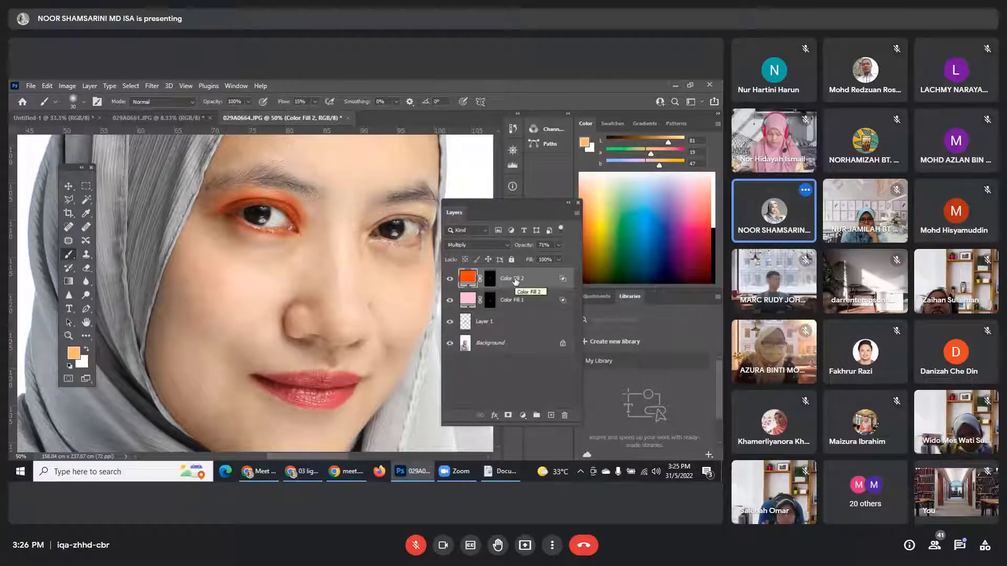
Paint orange eyeshadow over the upper lid of the second eye in white on Color Fill 2's layer mask with a size 40 brush.
key(ctrl+plus)
key(ctrl+plus)
key(ctrl+plus)
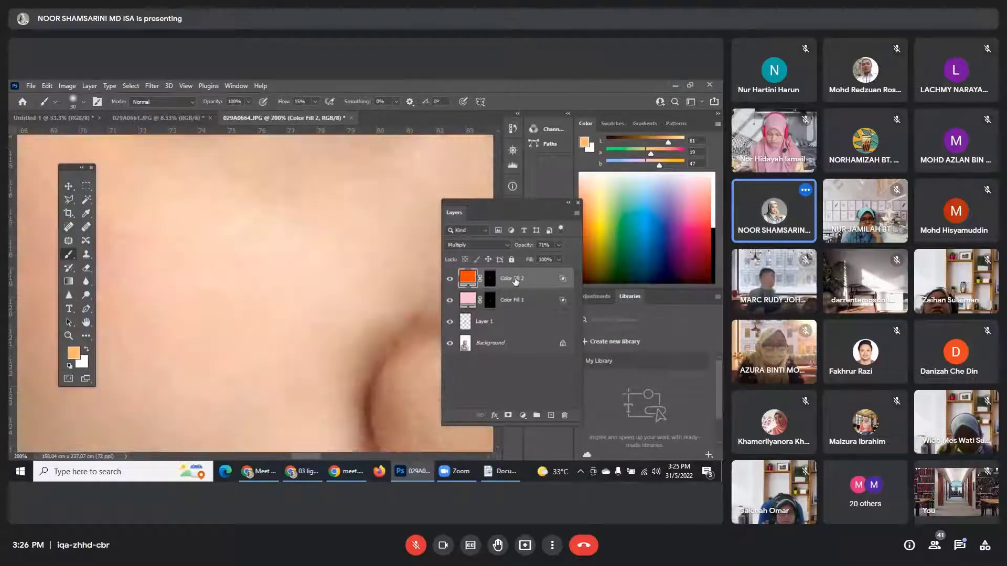
drag(386, 246, 307, 344)
drag(360, 232, 326, 364)
mouse_move(336, 327)
mouse_down()
mouse_move(252, 357)
mouse_move(277, 336)
mouse_move(246, 357)
mouse_up()
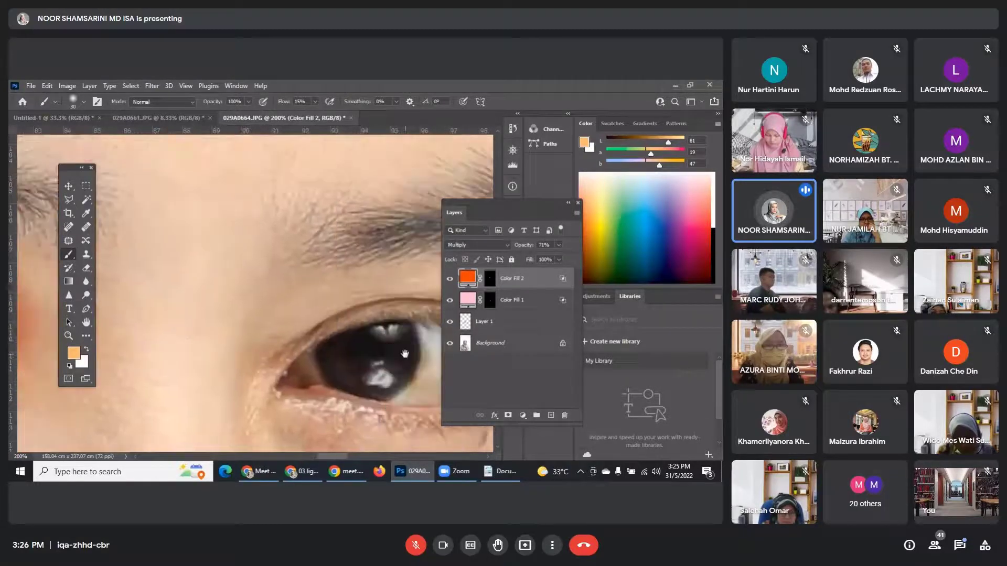
drag(404, 354, 326, 353)
drag(357, 290, 344, 272)
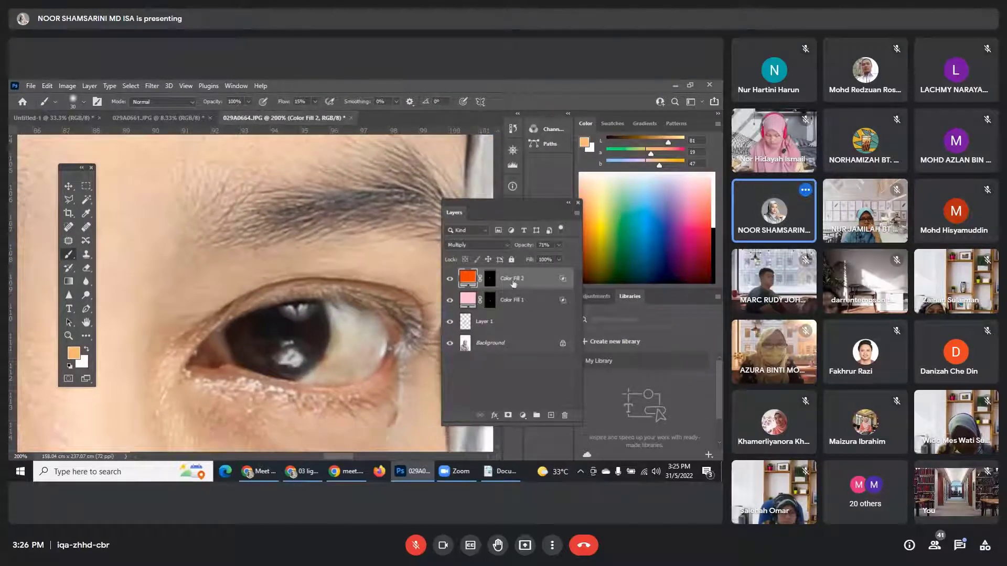
click(488, 279)
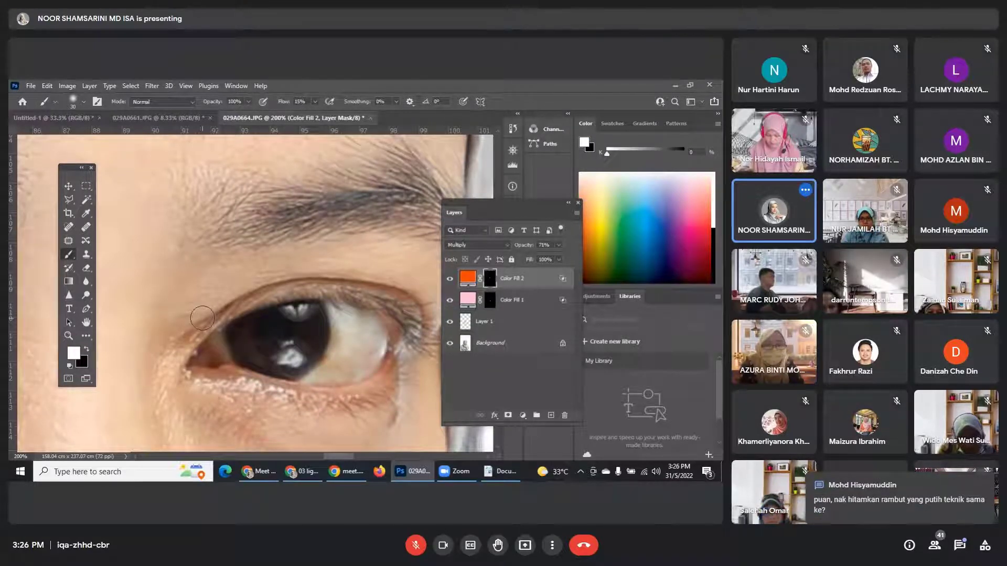
key(bracketright)
mouse_move(318, 273)
mouse_down()
mouse_move(396, 296)
mouse_move(337, 284)
mouse_move(250, 294)
mouse_move(225, 310)
mouse_move(358, 274)
mouse_move(411, 318)
mouse_up()
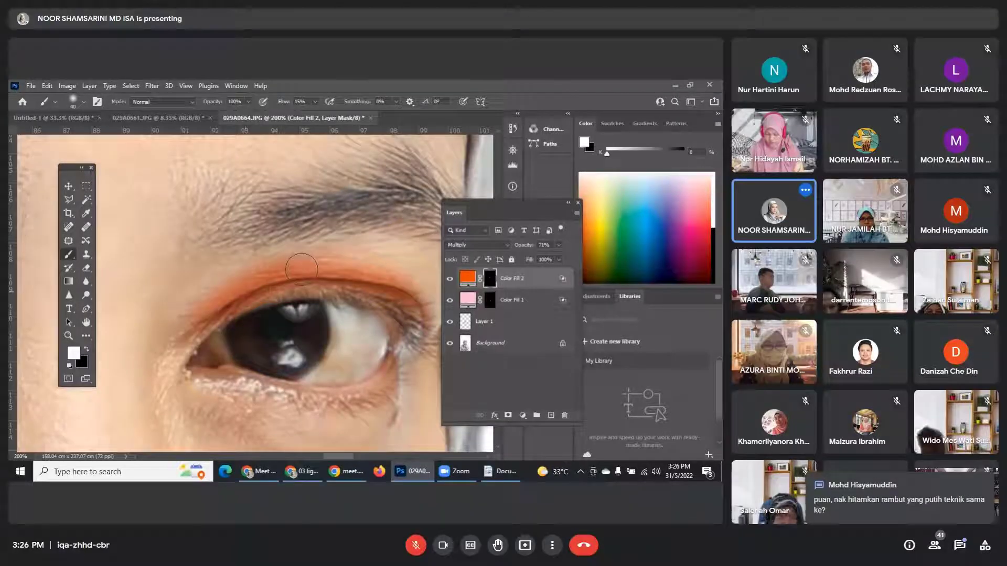
mouse_move(377, 270)
mouse_down()
mouse_move(425, 318)
mouse_move(356, 253)
mouse_move(289, 259)
mouse_move(327, 255)
mouse_move(415, 312)
mouse_move(407, 274)
mouse_move(388, 258)
mouse_move(422, 319)
mouse_up()
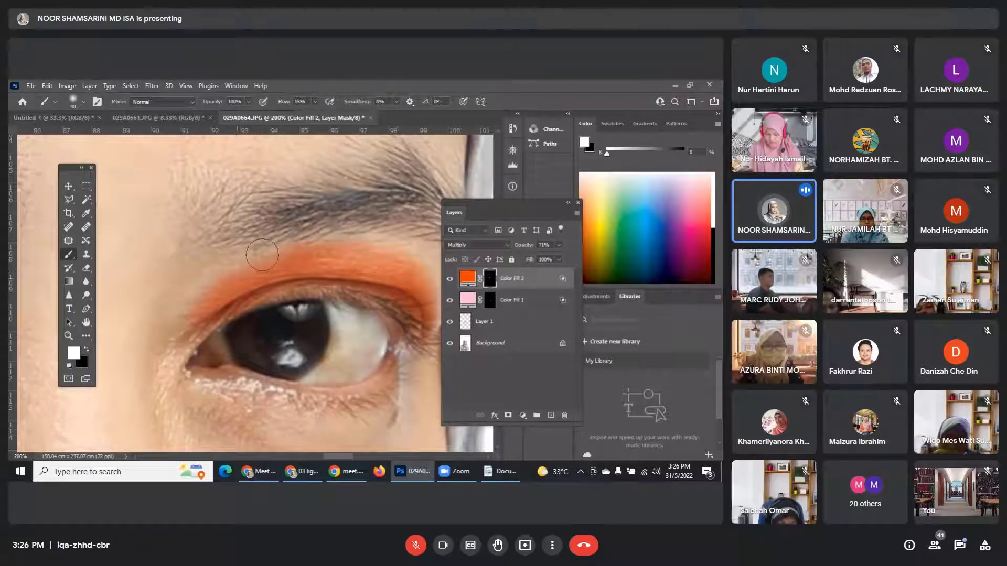
mouse_move(262, 255)
mouse_down()
mouse_move(406, 249)
mouse_move(429, 276)
mouse_up()
Extend the mask painting along the second eye's lower lash line and around its inner corner.
mouse_move(386, 312)
mouse_down()
mouse_move(375, 192)
mouse_move(337, 157)
mouse_move(349, 193)
mouse_up()
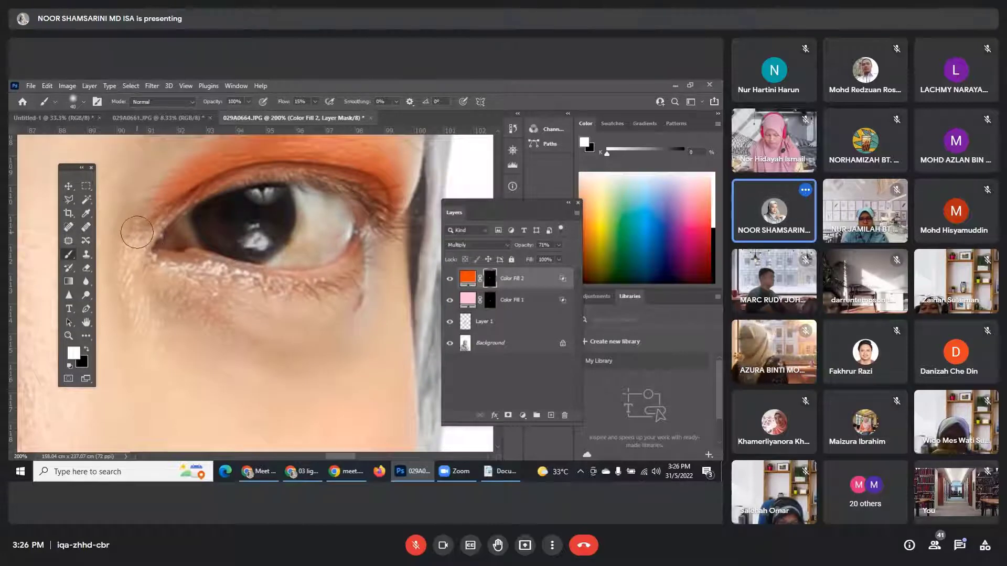
mouse_move(139, 246)
mouse_down()
mouse_move(253, 289)
mouse_move(346, 277)
mouse_move(368, 242)
mouse_move(336, 291)
mouse_move(292, 306)
mouse_move(185, 278)
mouse_move(251, 296)
mouse_move(325, 282)
mouse_move(360, 258)
mouse_move(377, 227)
mouse_move(331, 282)
mouse_move(168, 265)
mouse_up()
drag(403, 179, 361, 231)
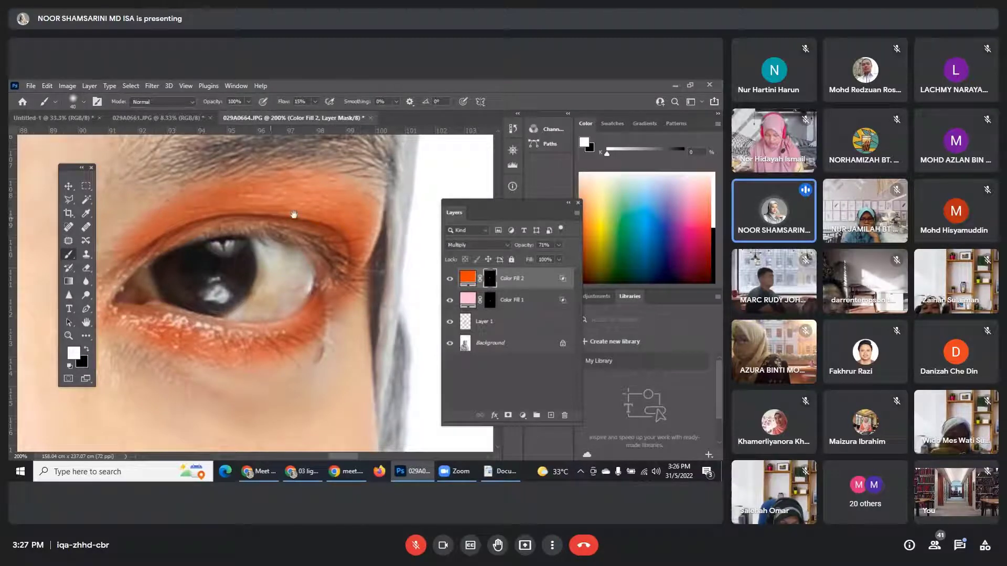
drag(167, 217, 254, 242)
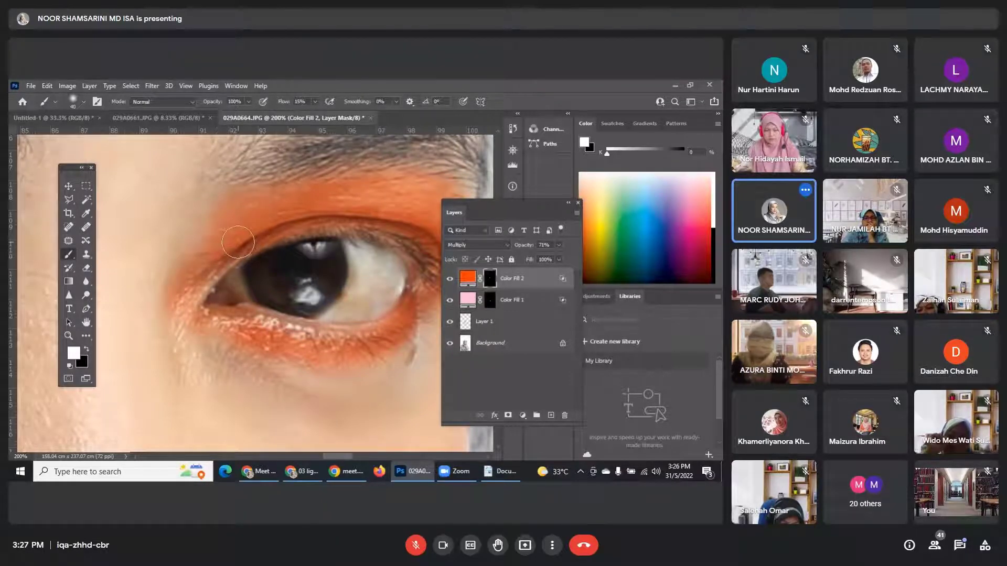
Switch the mask brush to black, compare both eyes' shadow on the whole face, and enlarge the brush to size 100.
key(x)
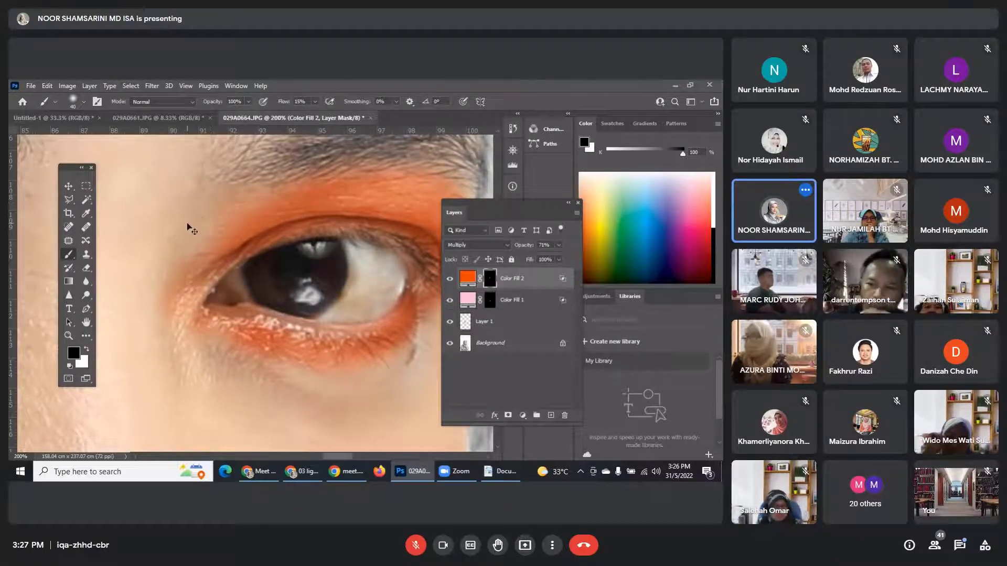
key(ctrl+minus)
key(ctrl+minus)
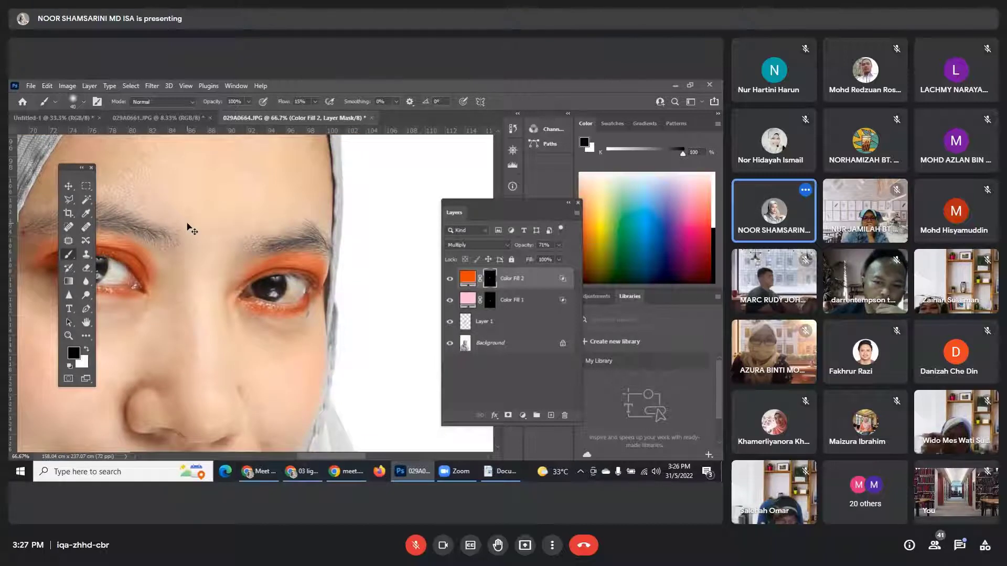
key(ctrl+minus)
drag(203, 299, 276, 278)
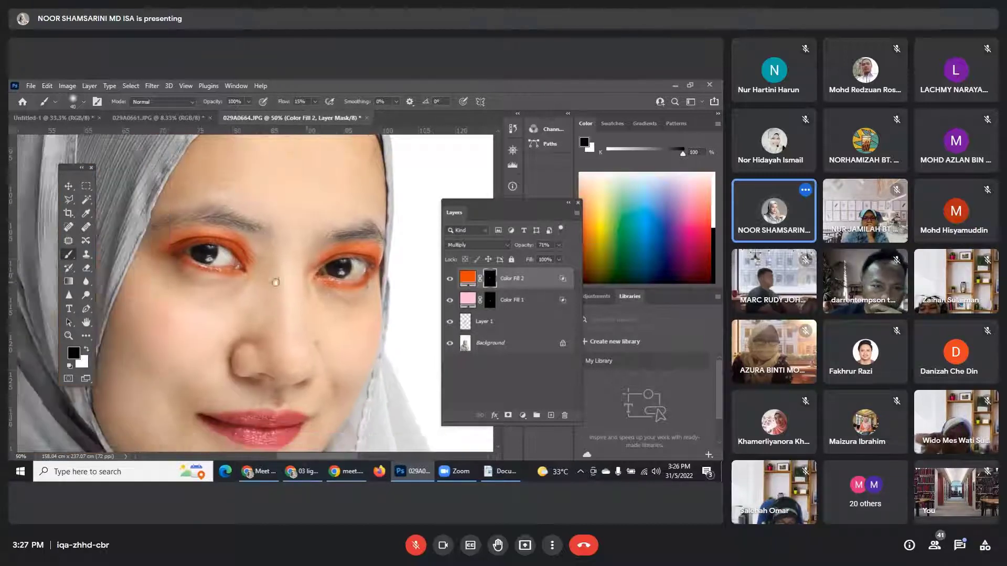
key(bracketright)
key(bracketright)
key(bracketright)
key(bracketright)
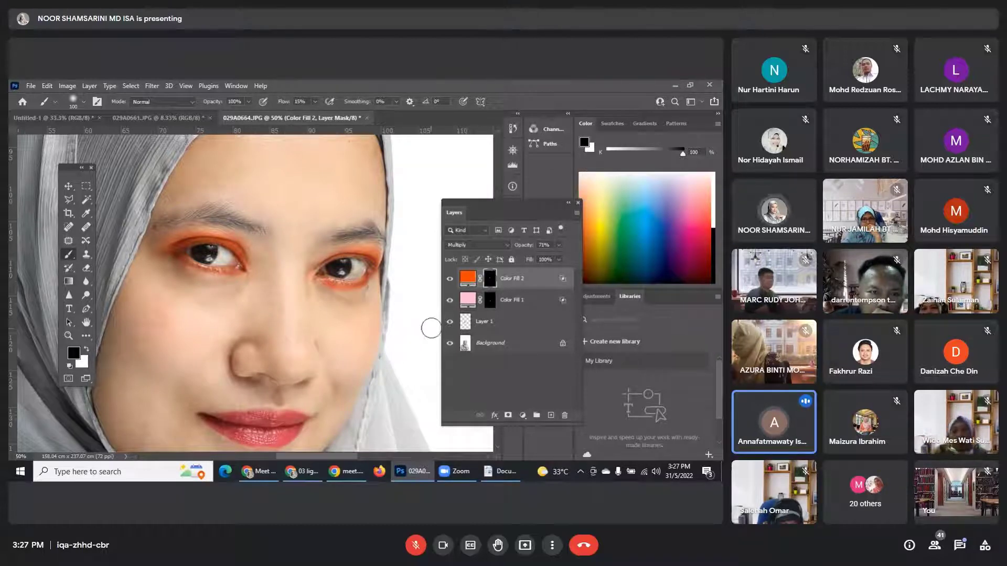
Switch to the Google Meet call to read the participants' in-call messages, and return to Photoshop.
click(270, 477)
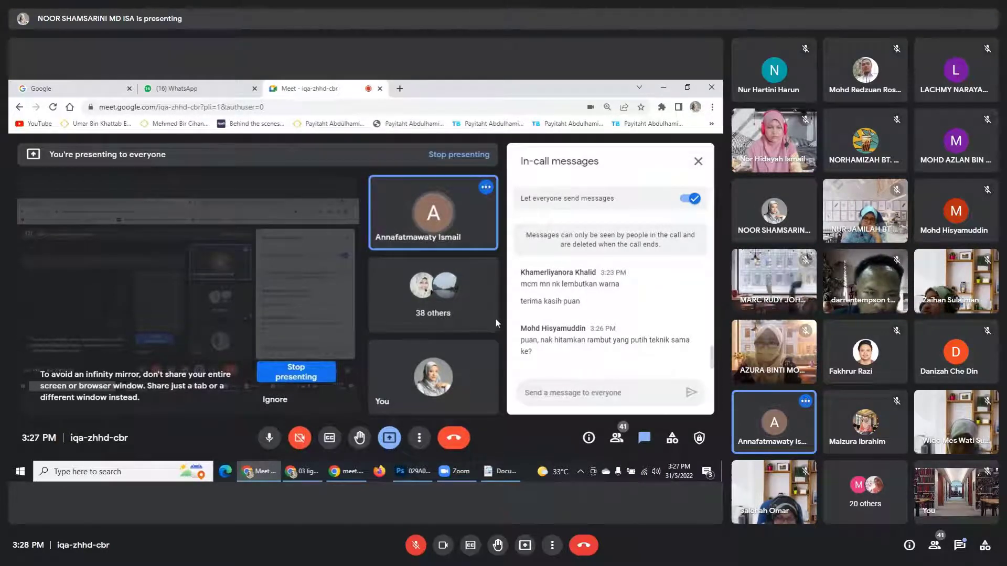
click(424, 471)
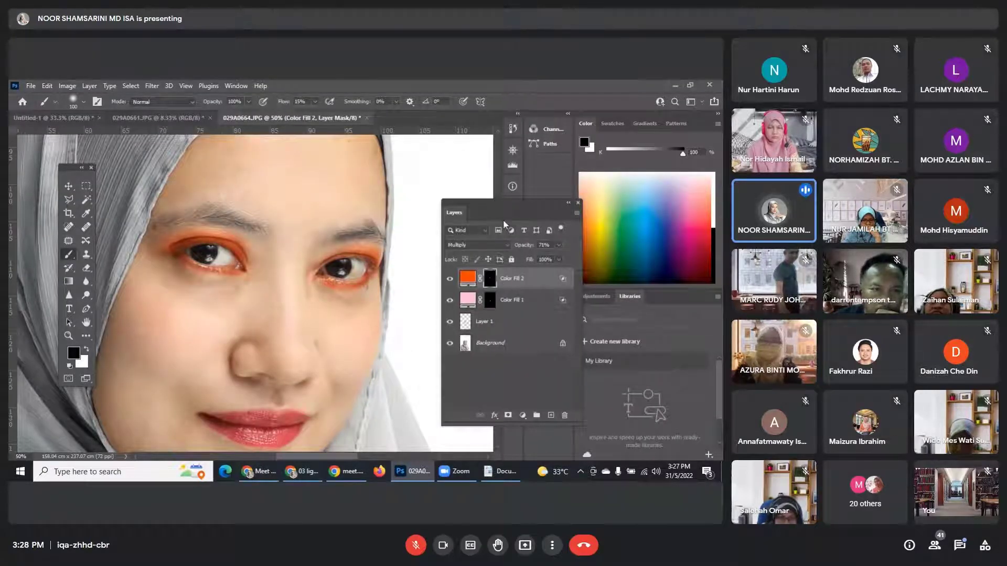
Preview the Normal blend mode on the Color Fill 2 eyeshadow and reselect Multiply.
drag(483, 202, 482, 168)
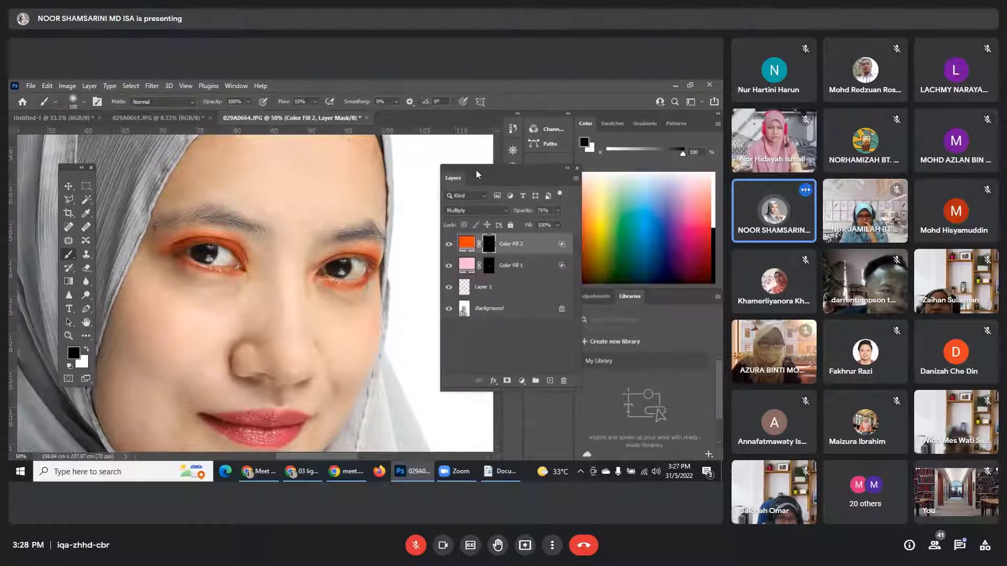
click(504, 210)
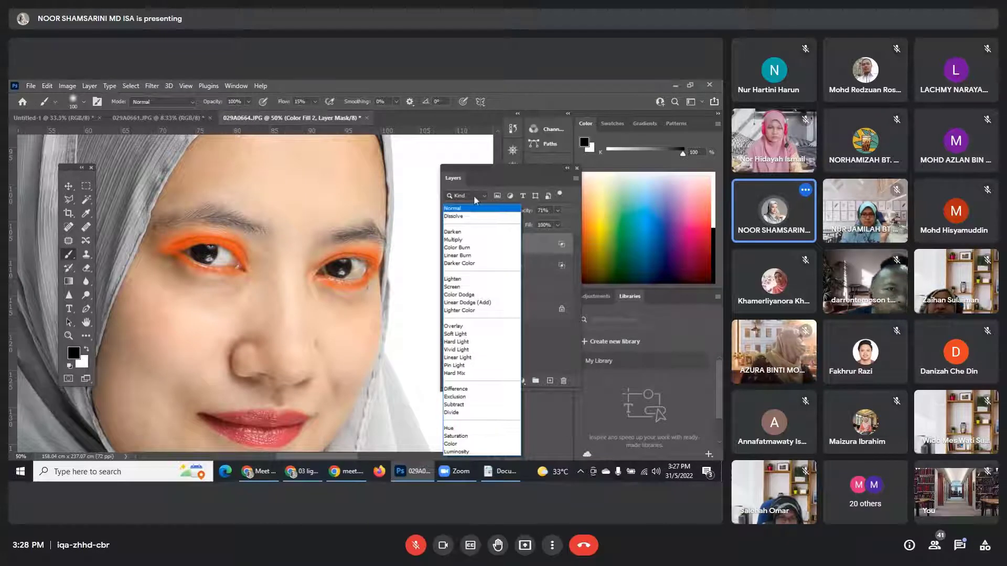
click(466, 240)
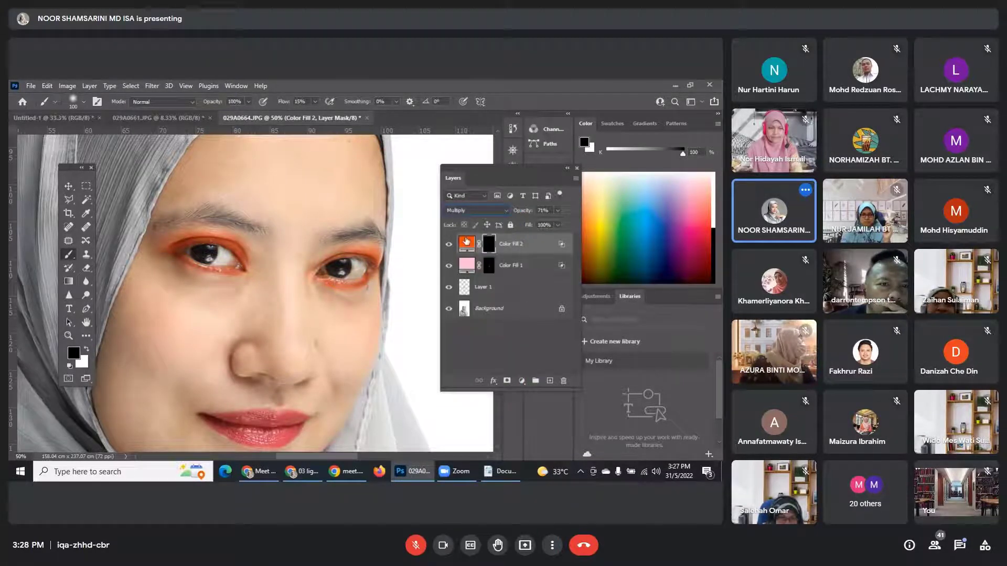
Change the Color Fill 1 lipstick colour to the bright red fc0315 and accept it.
click(519, 267)
key(ctrl+plus)
key(ctrl+plus)
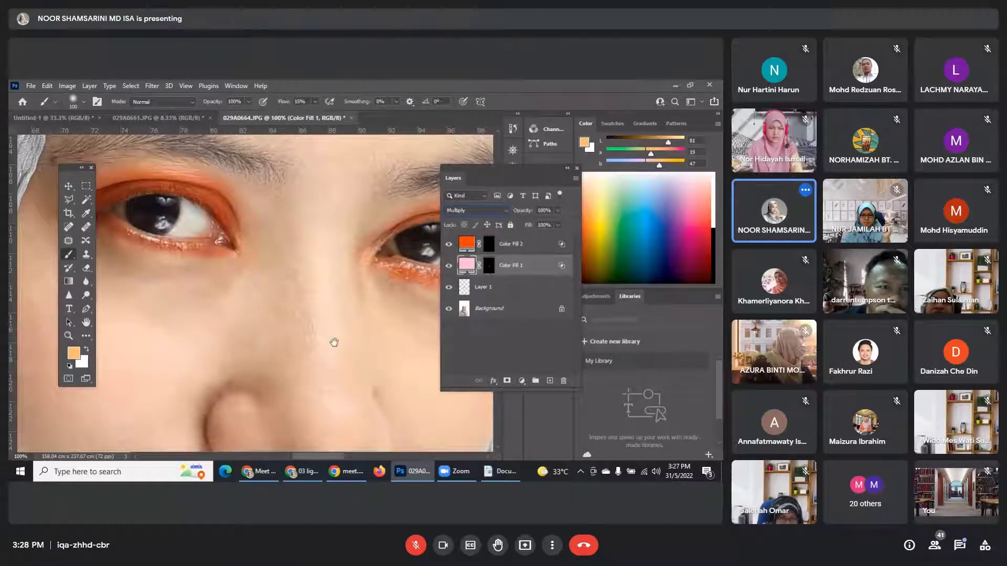
scroll(336, 346, down, 5)
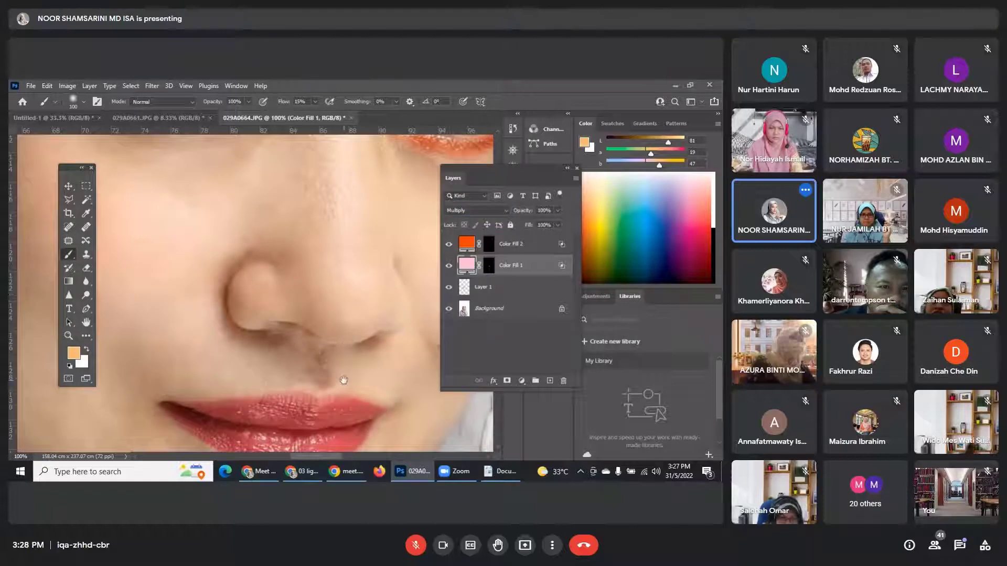
drag(344, 380, 351, 334)
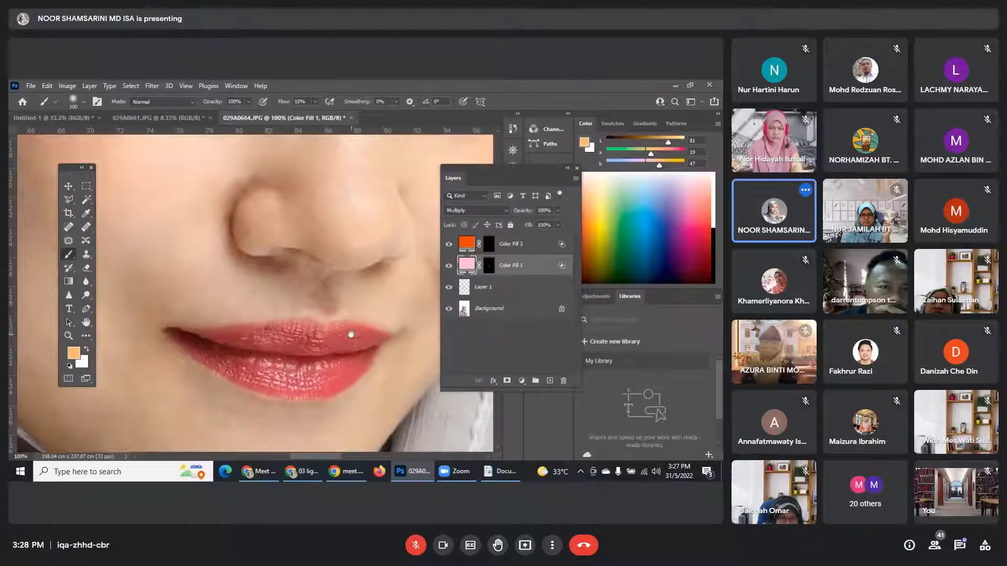
double_click(463, 264)
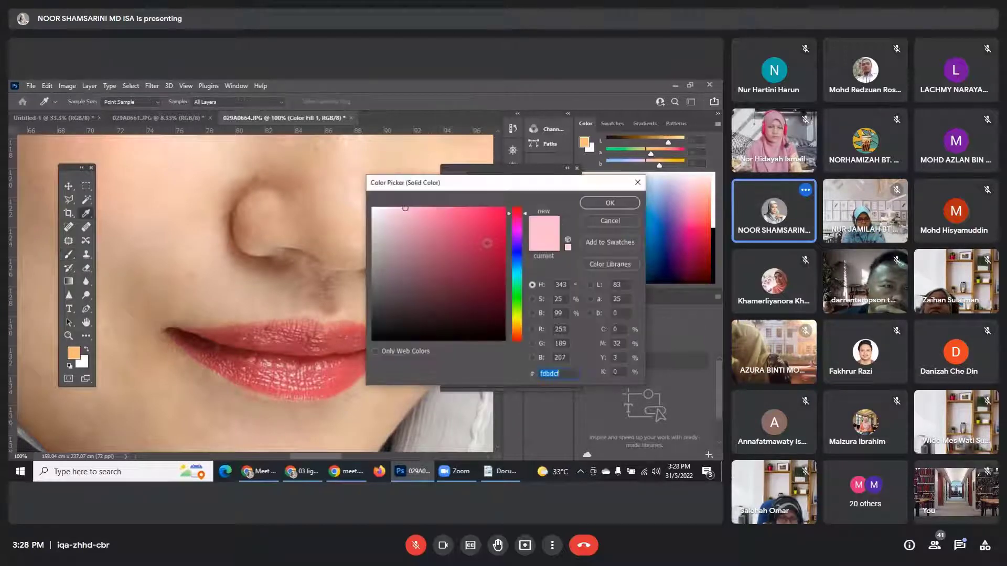
click(501, 215)
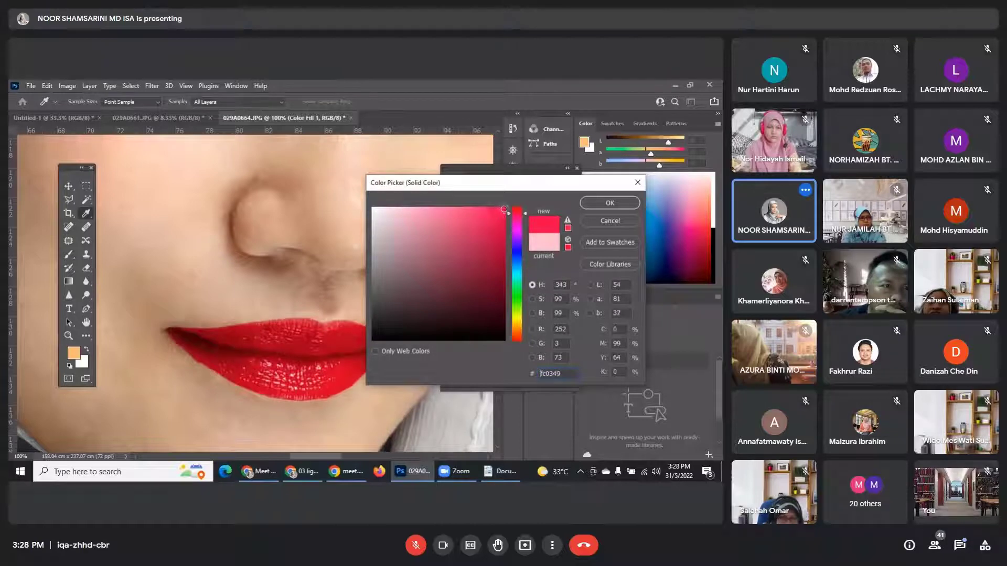
drag(517, 214, 517, 211)
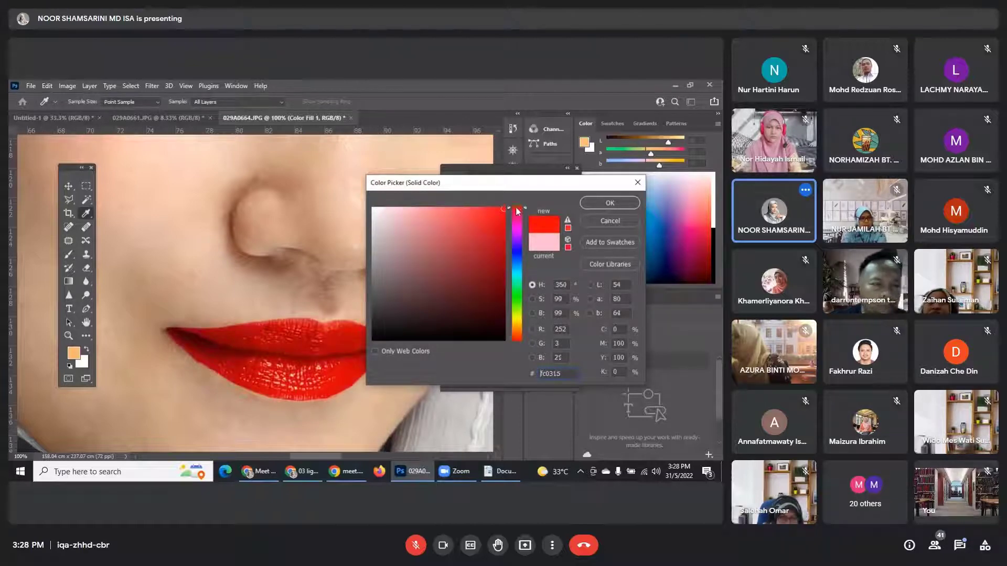
click(611, 204)
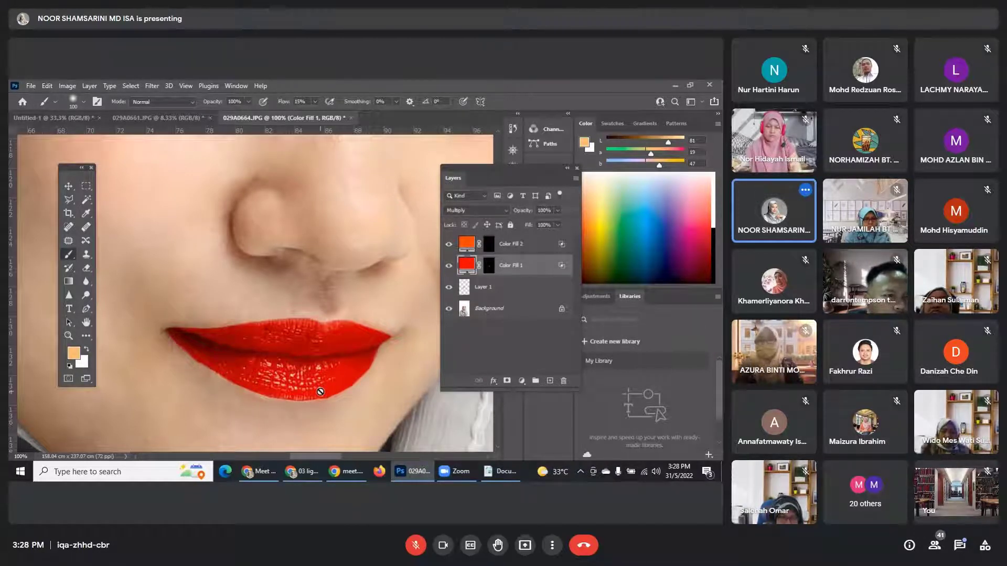
Preview other blend modes such as Screen on the Color Fill 1 lipstick and reselect Multiply.
click(506, 210)
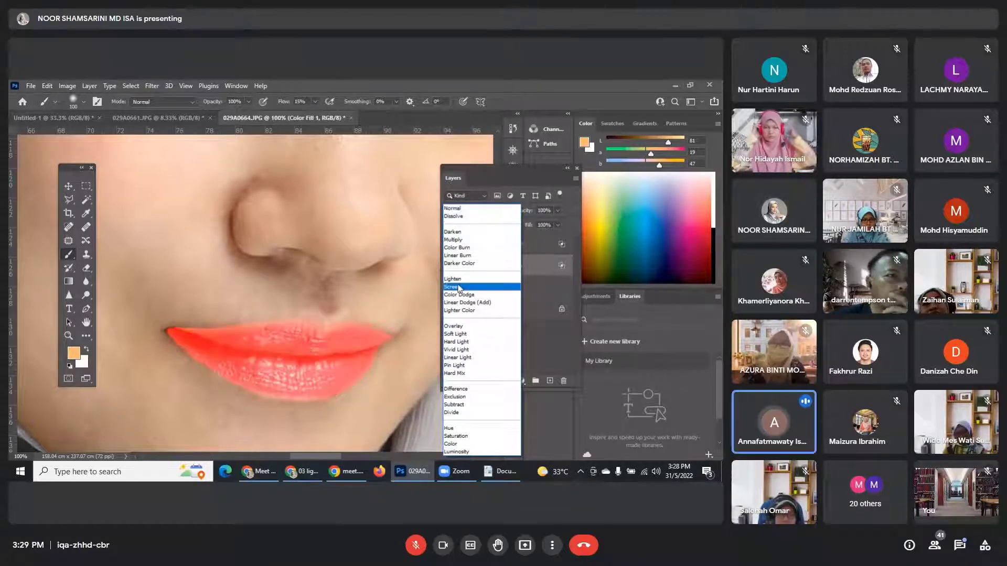
click(465, 240)
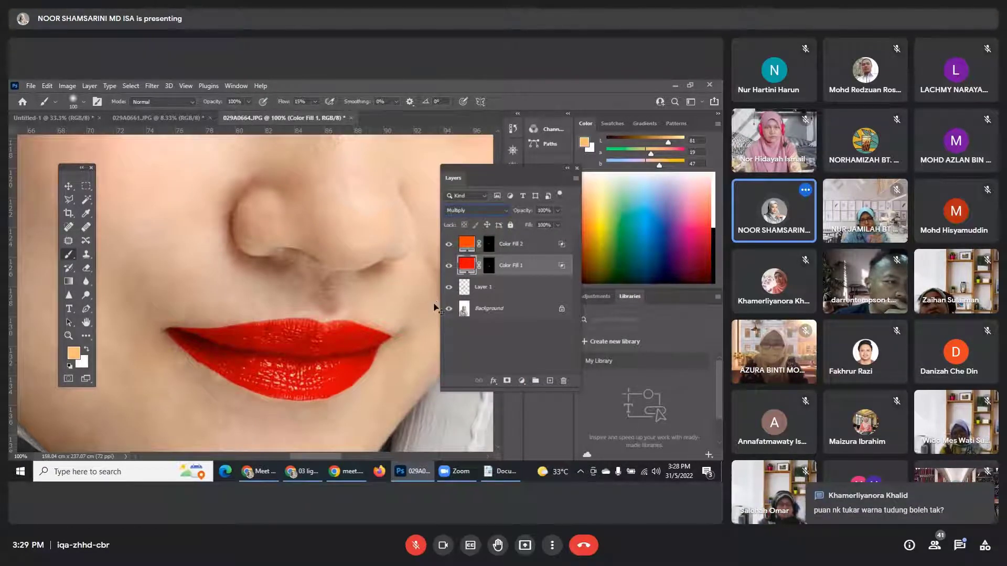
Compare the face with and without the Color Fill 2 eyeshadow and the Color Fill 1 lipstick, leaving only the eyeshadow hidden.
key(ctrl+minus)
key(ctrl+minus)
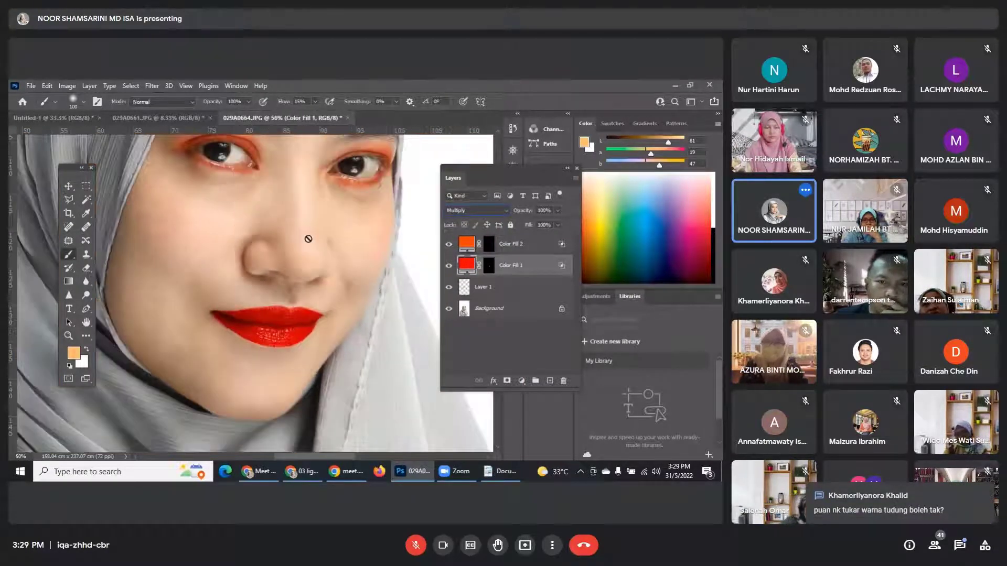
click(68, 184)
scroll(157, 263, up, 2)
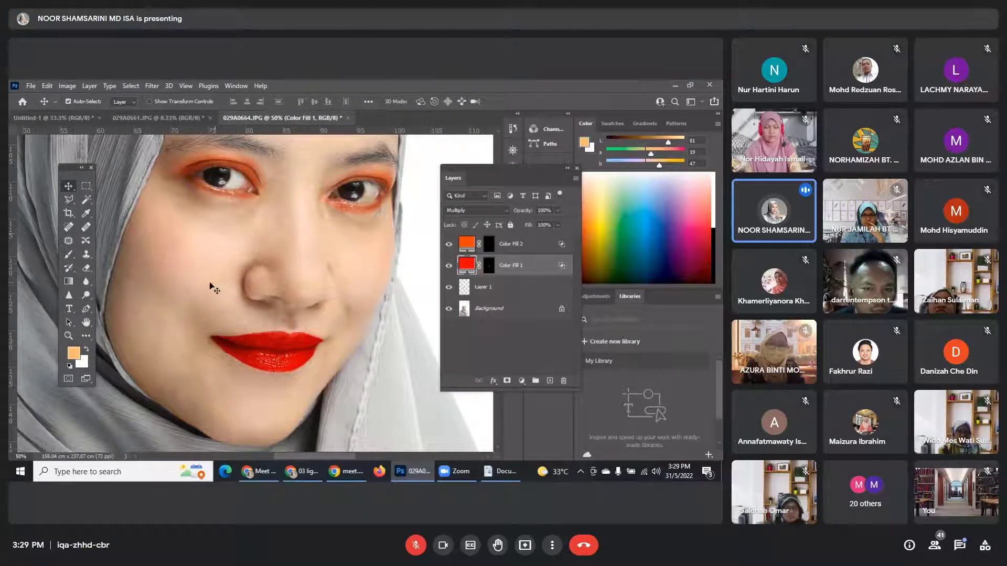
scroll(236, 279, up, 2)
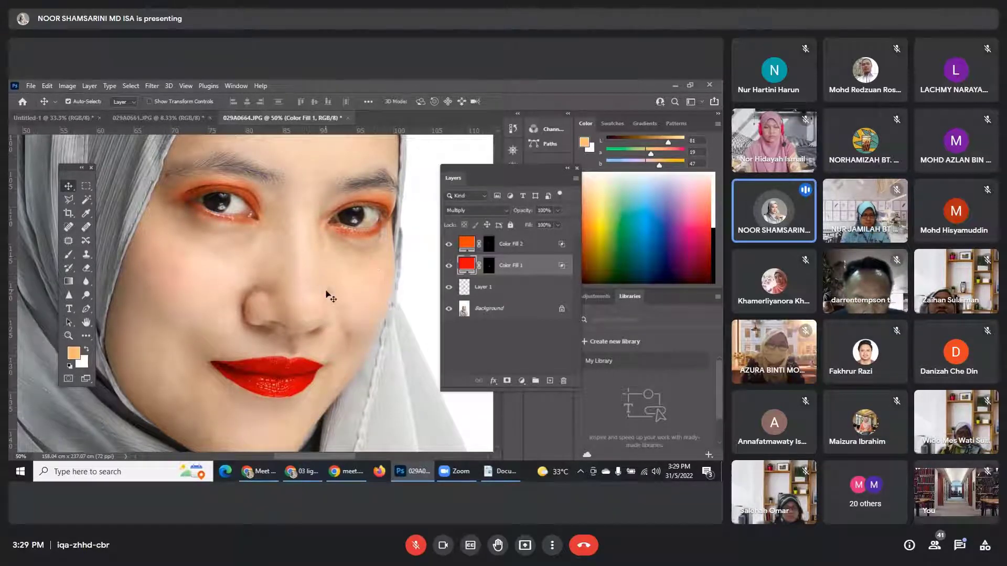
scroll(376, 313, up, 3)
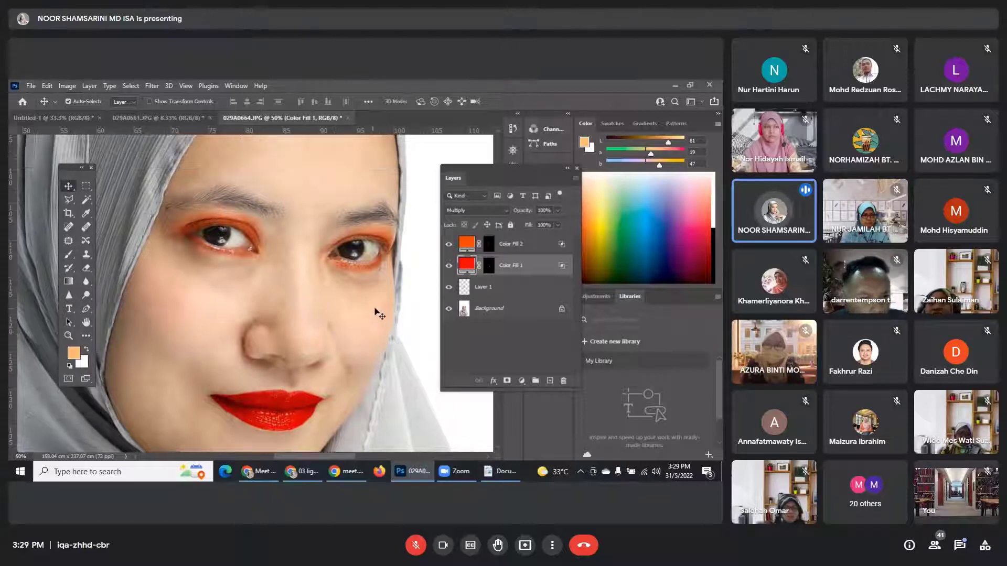
click(448, 244)
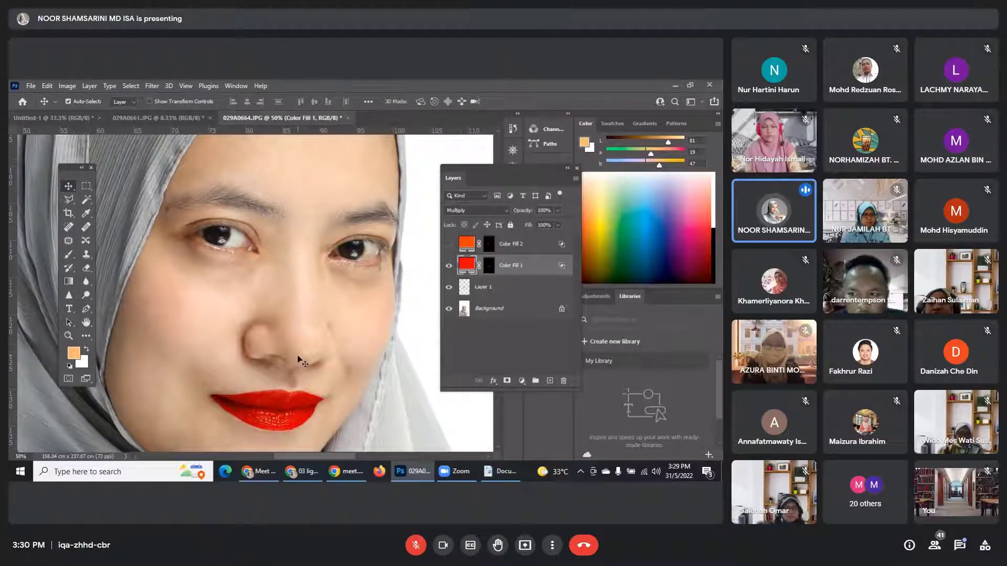
scroll(320, 341, down, 2)
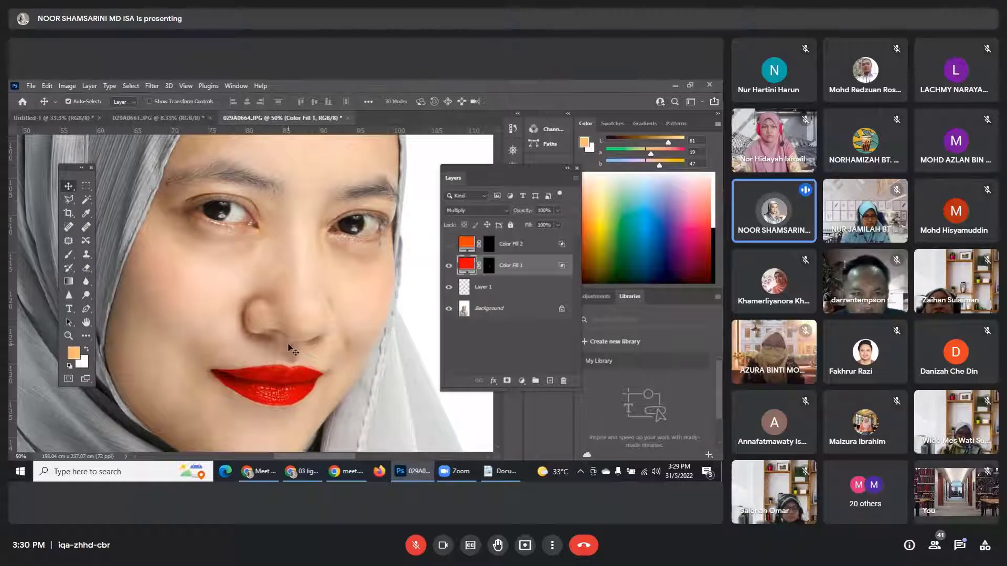
click(449, 245)
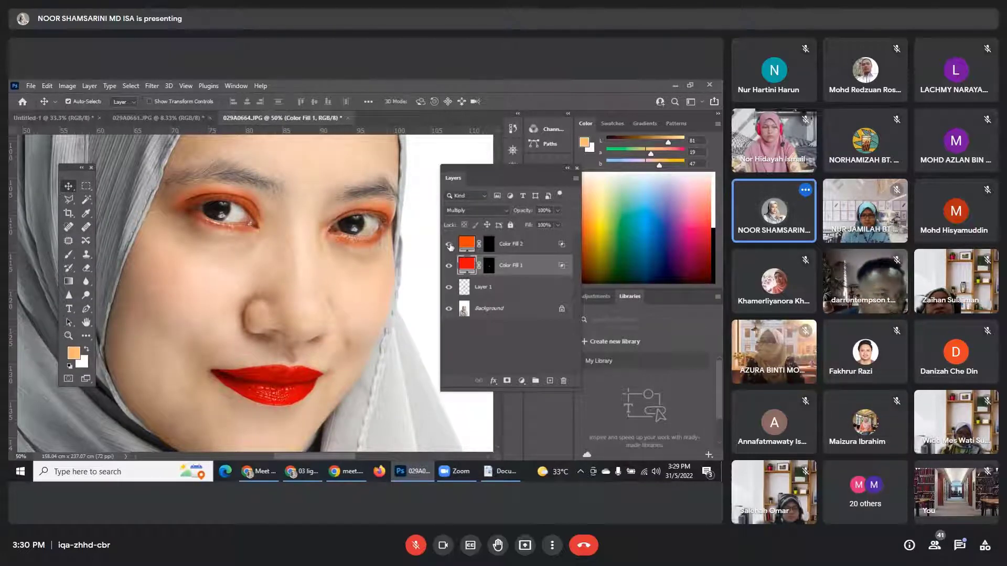
click(449, 245)
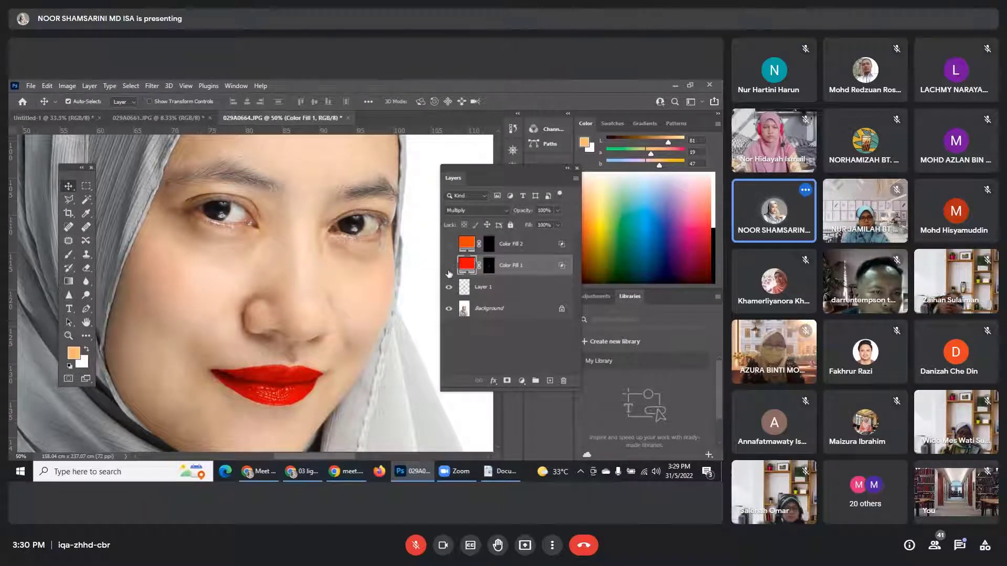
click(449, 272)
click(449, 271)
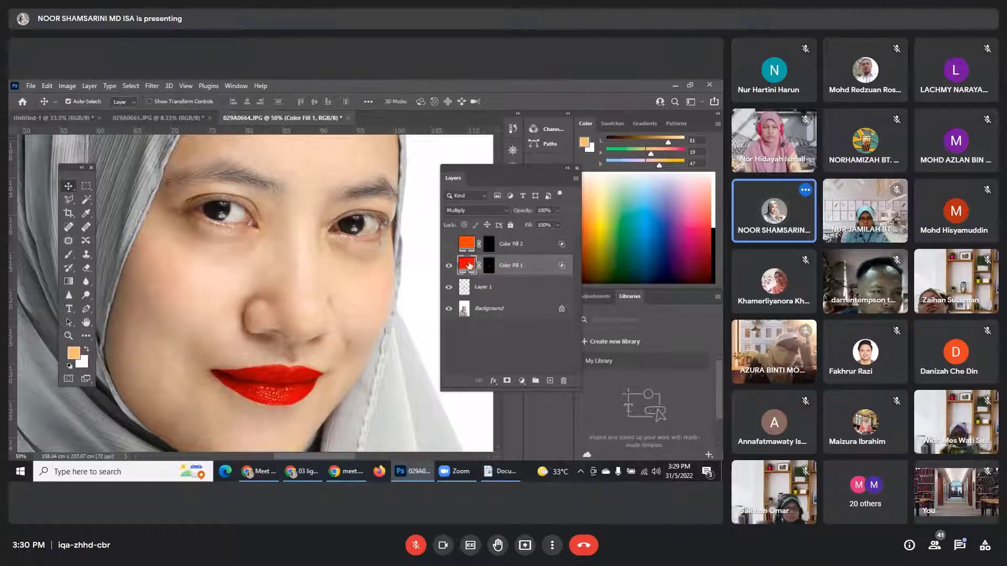
Change the Color Fill 1 lipstick colour to the bright pink fc2af5 and accept it.
double_click(467, 263)
click(517, 229)
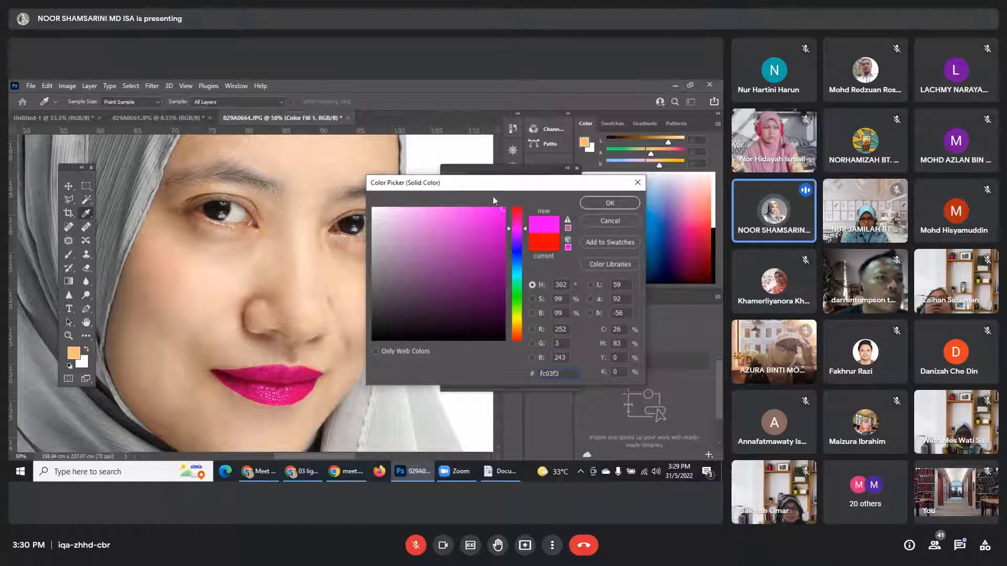
click(481, 209)
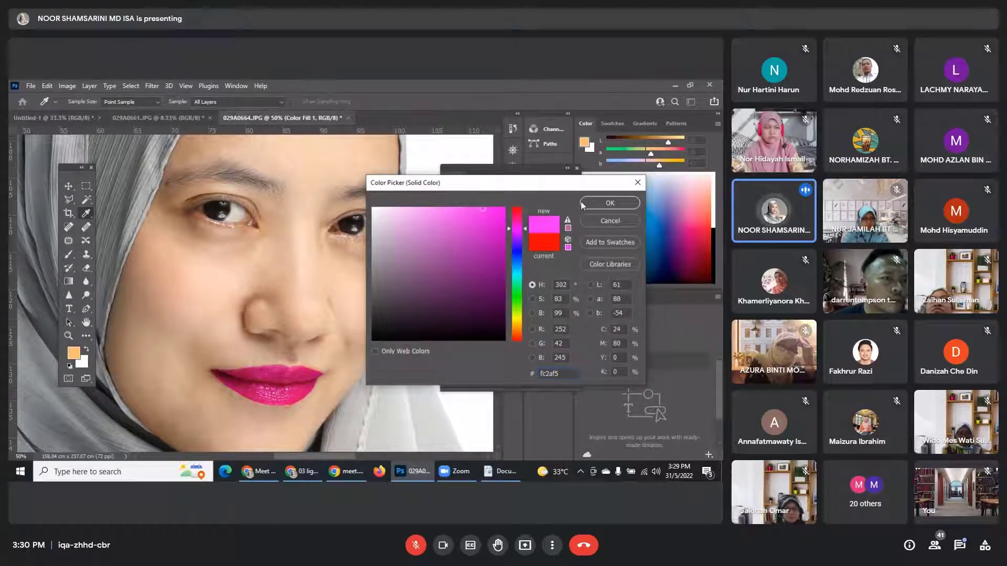
click(608, 203)
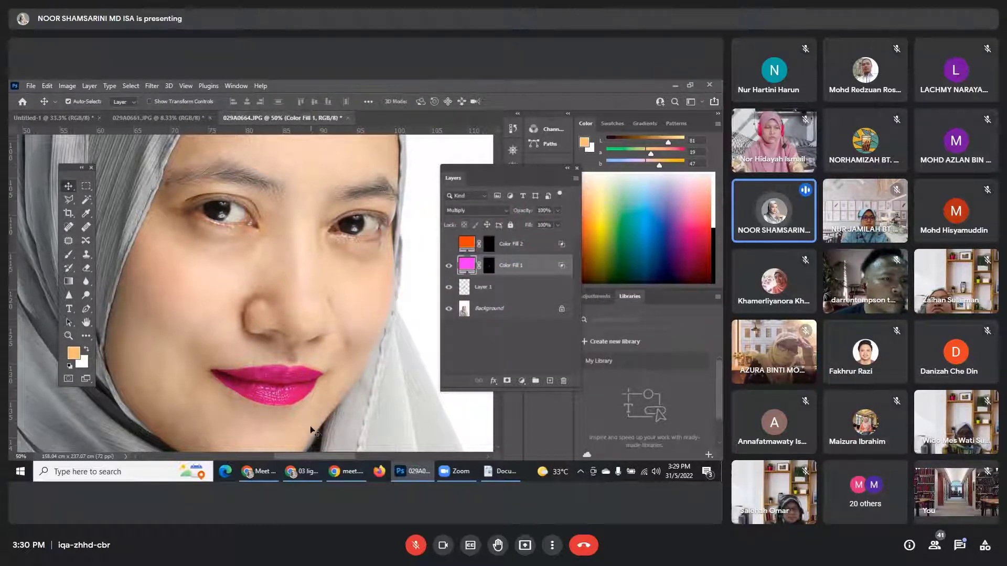
Switch to the Google Meet window to check the latest in-call messages, and return to Photoshop.
mouse_move(263, 473)
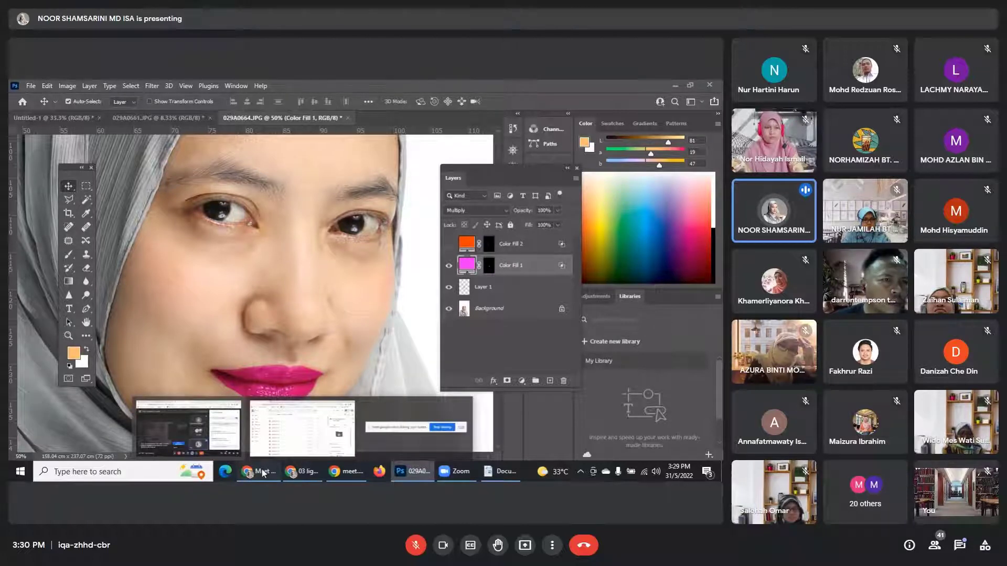
click(188, 427)
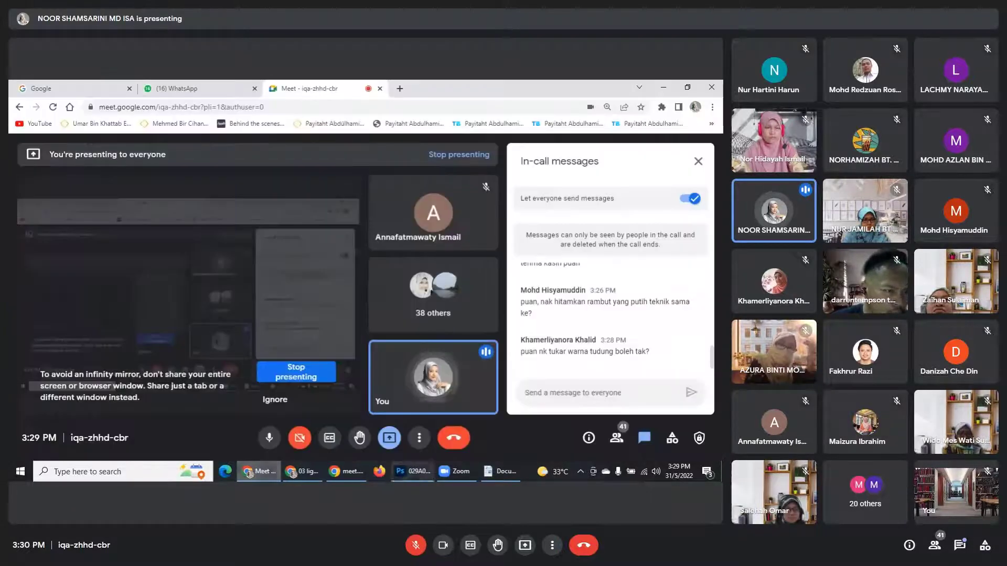
click(426, 474)
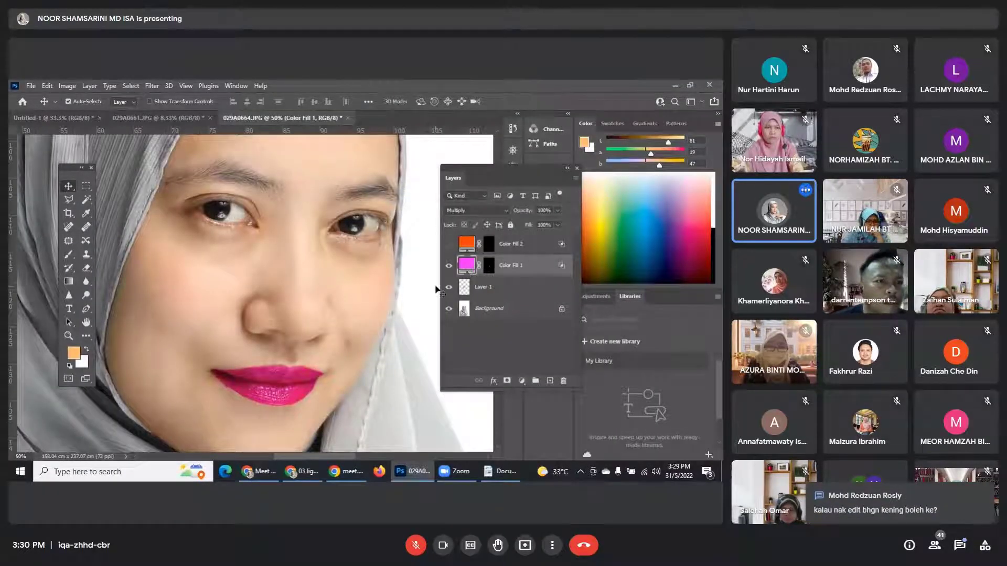
Add a dark green Solid Color fill layer directly above the Color Fill 1 lipstick layer.
key(ctrl+minus)
key(ctrl+minus)
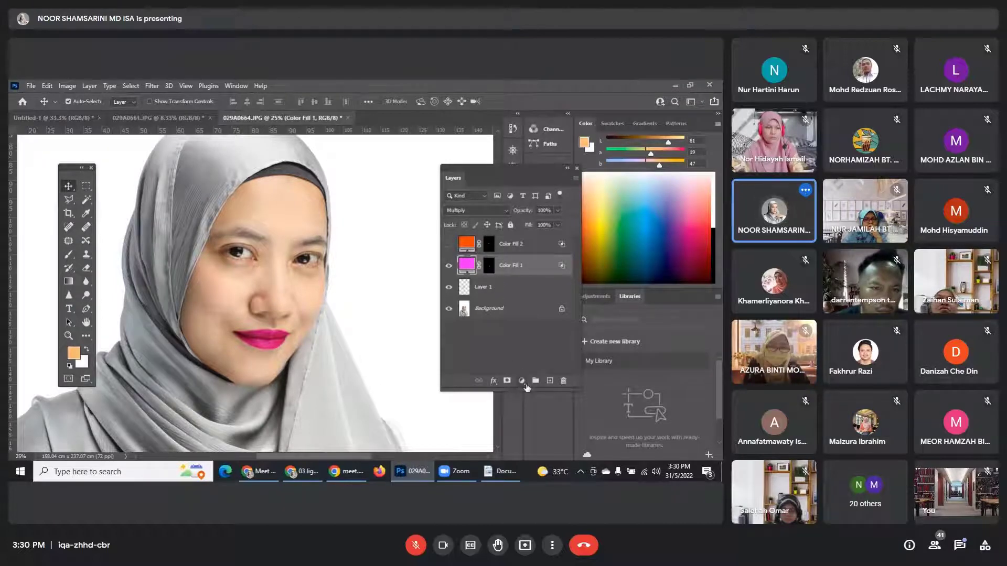
click(525, 384)
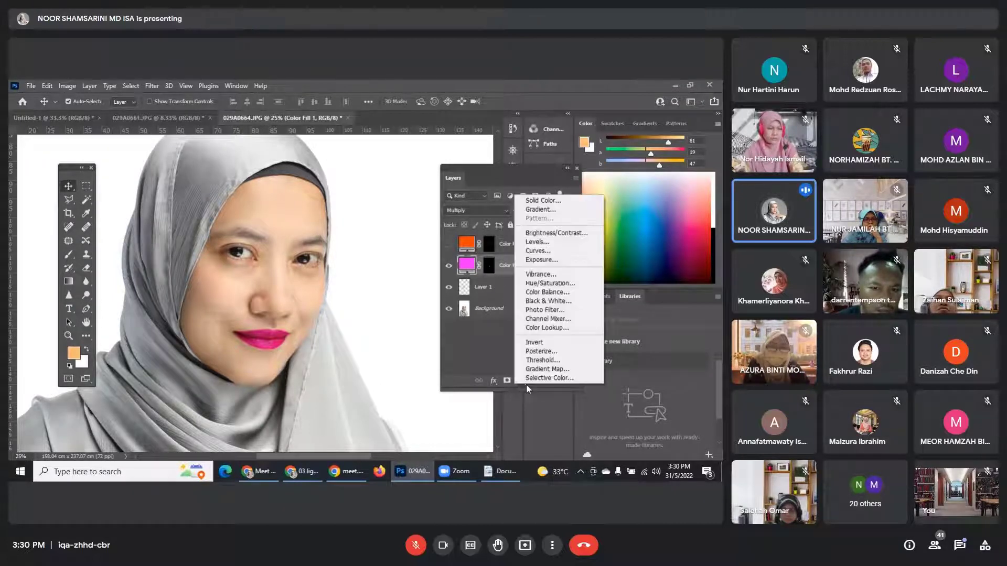
click(554, 200)
click(508, 298)
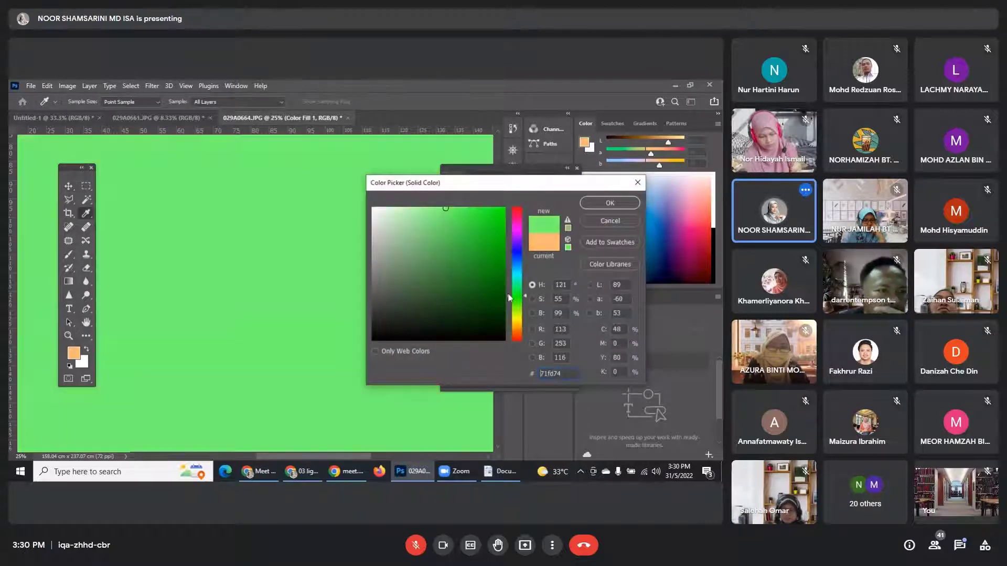
click(503, 319)
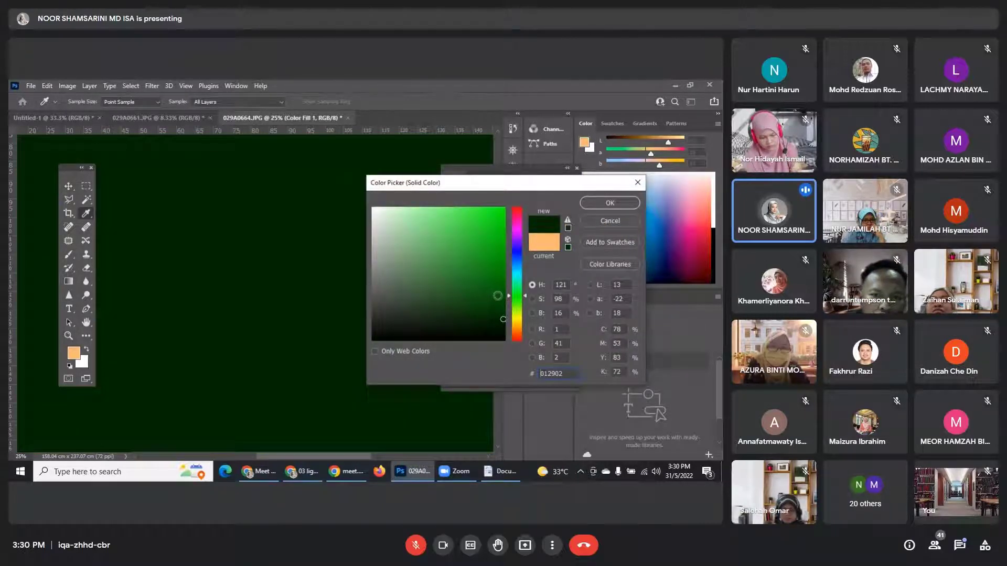
click(495, 296)
click(593, 203)
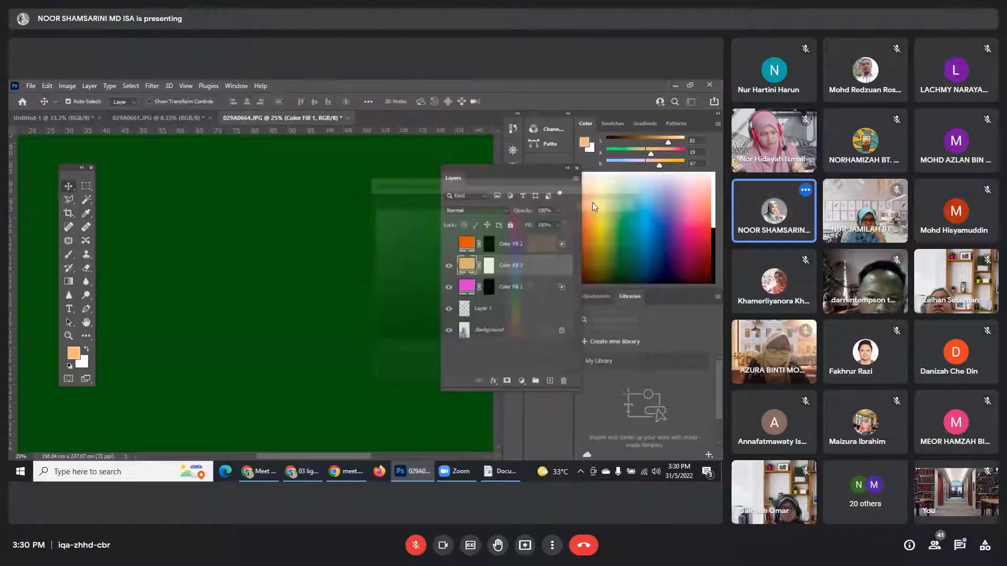
Invert the Color Fill 3 mask to black and paint white over the headscarf beside the face, raising the brush flow to 100%.
click(491, 266)
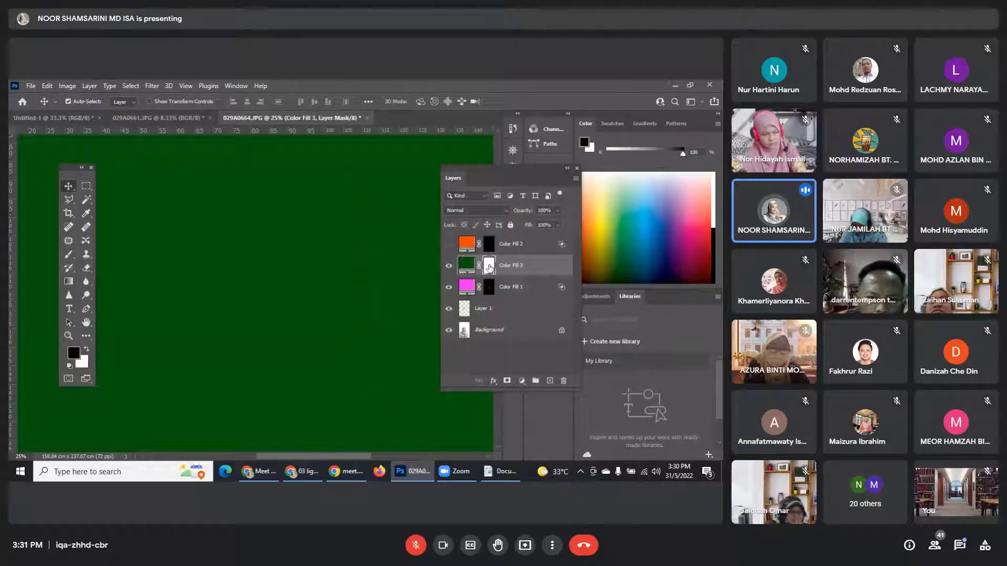
key(ctrl+i)
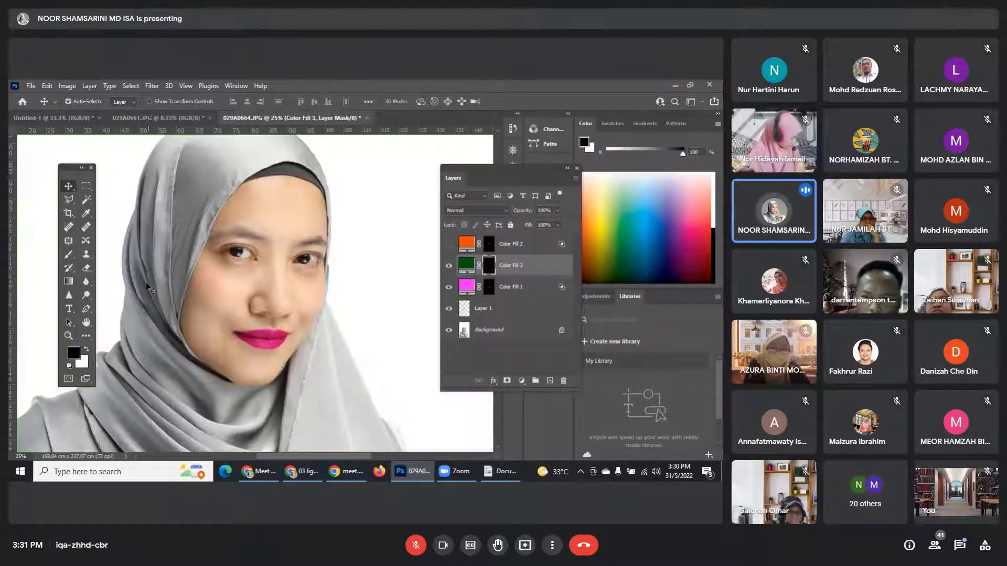
click(68, 255)
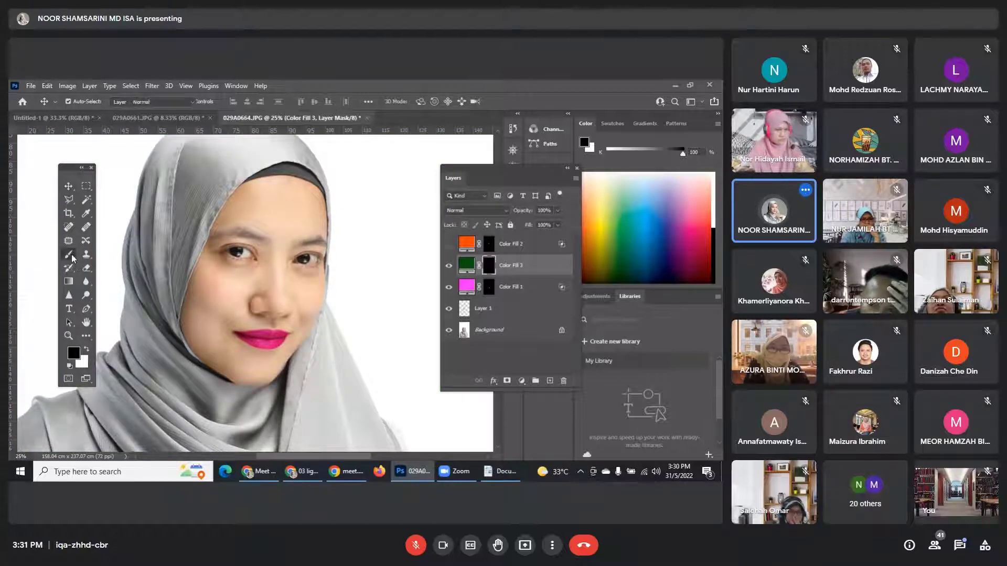
key(x)
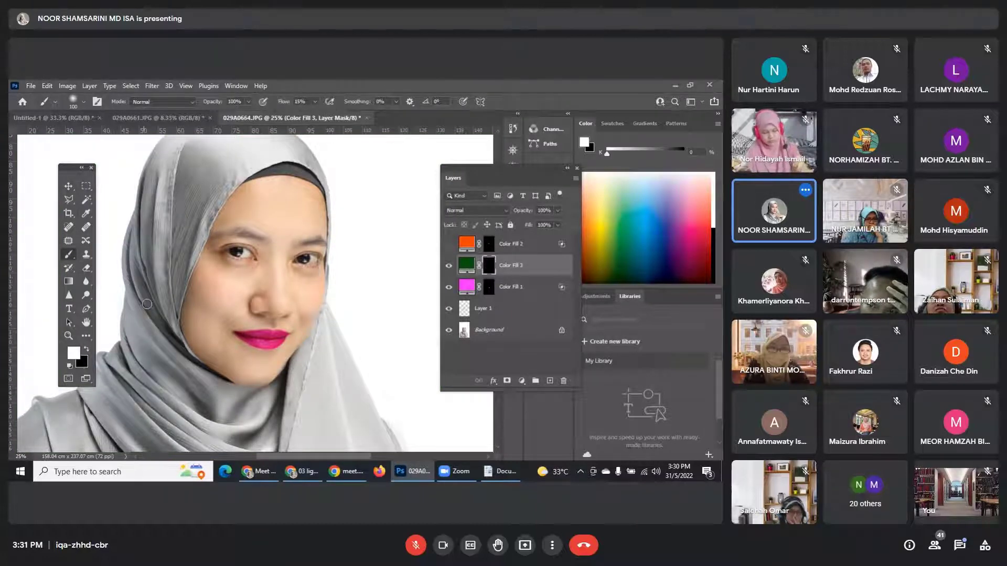
mouse_move(180, 201)
mouse_down()
mouse_move(154, 300)
mouse_move(178, 207)
mouse_up()
click(315, 102)
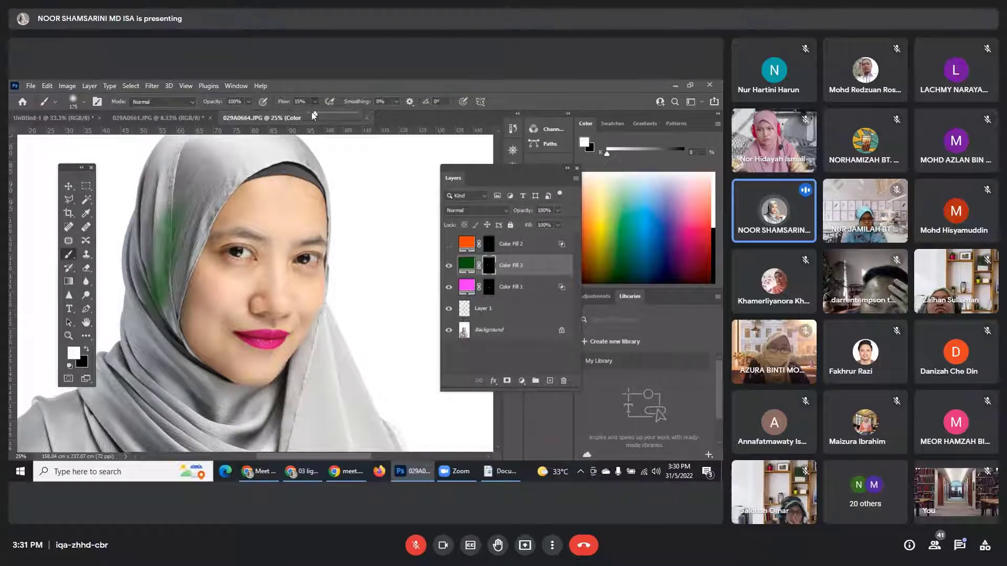
mouse_move(167, 214)
mouse_down()
mouse_move(157, 349)
mouse_move(150, 215)
mouse_move(172, 408)
mouse_up()
Open the in-call messages of the Google Meet call to read them, and close them again.
click(960, 546)
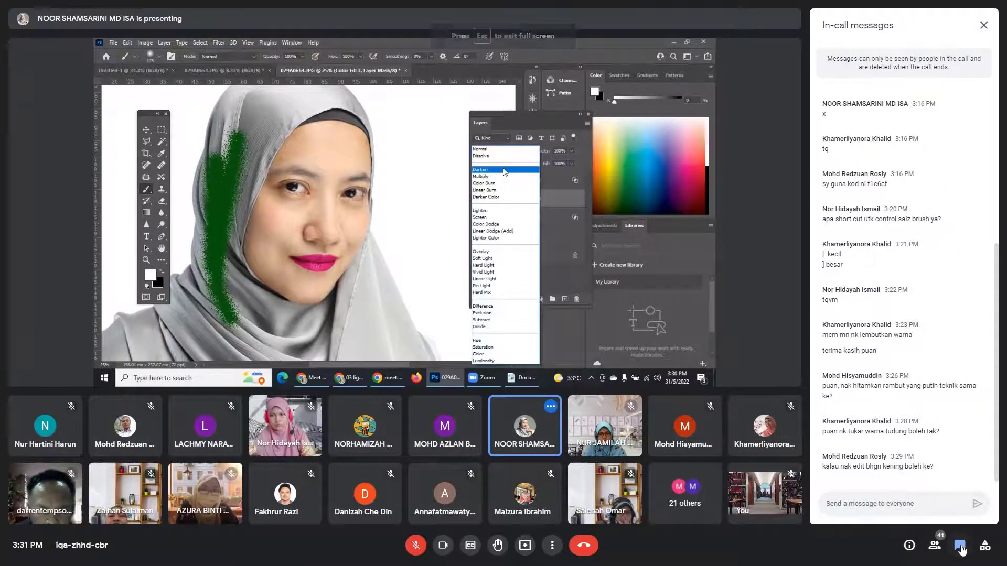
click(959, 546)
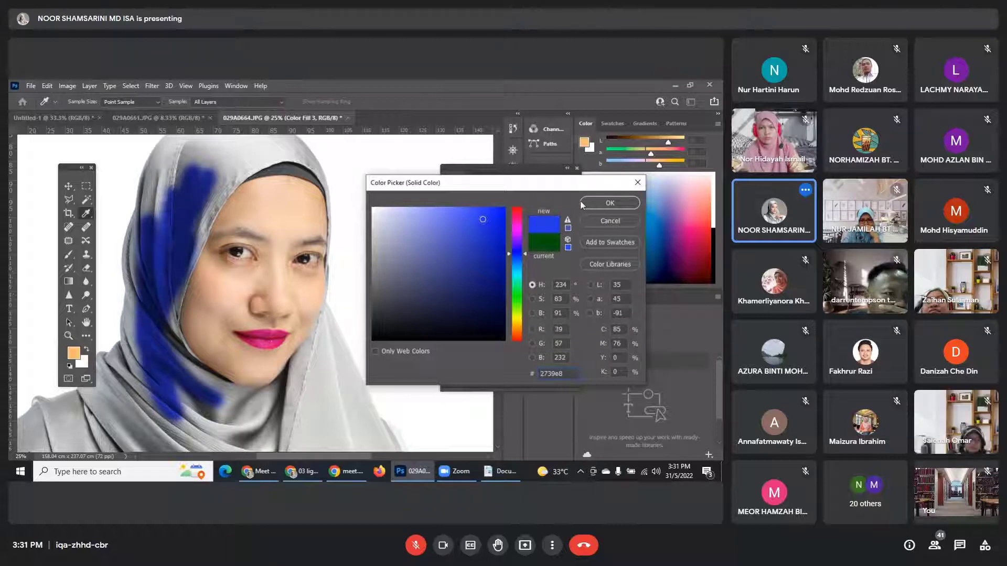
Try yellow, green and blue for the Color Fill 3 headscarf colour, and accept the pink fa30c8.
click(515, 319)
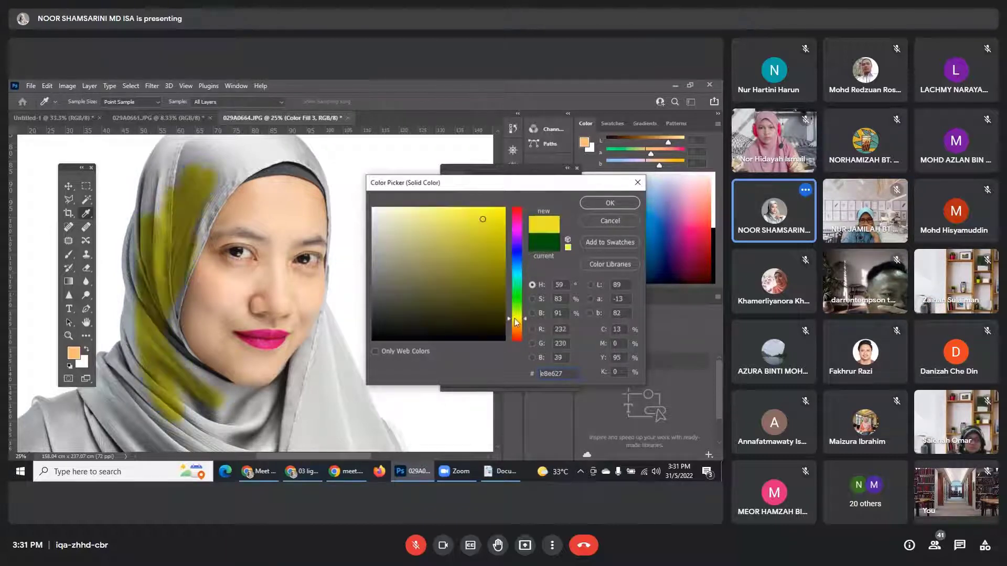
drag(482, 219, 449, 210)
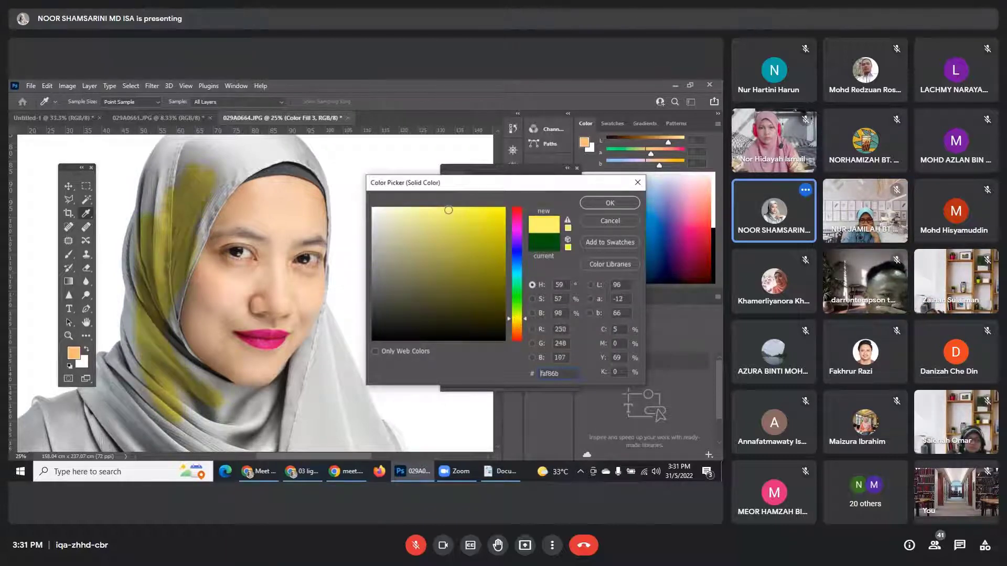
click(518, 299)
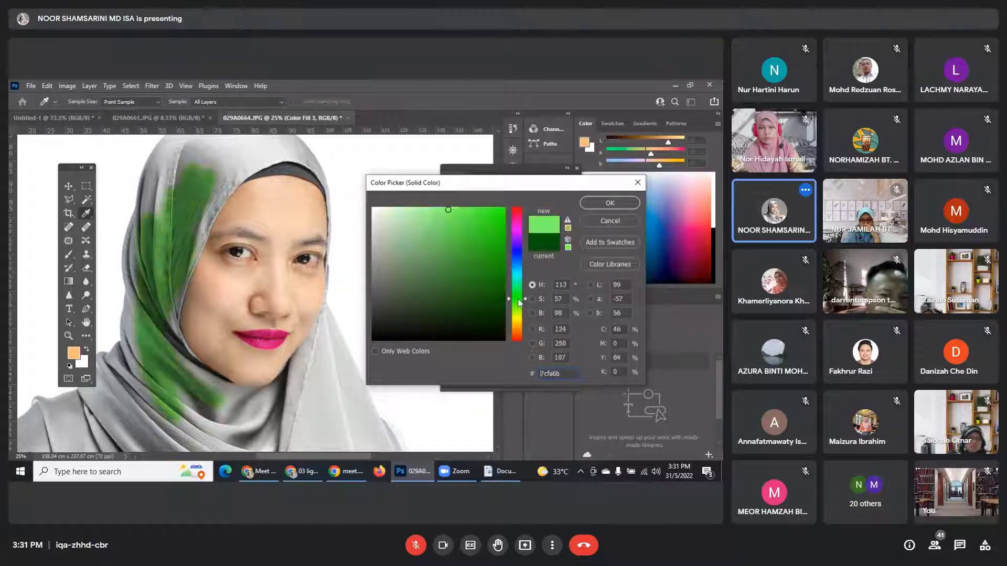
click(518, 271)
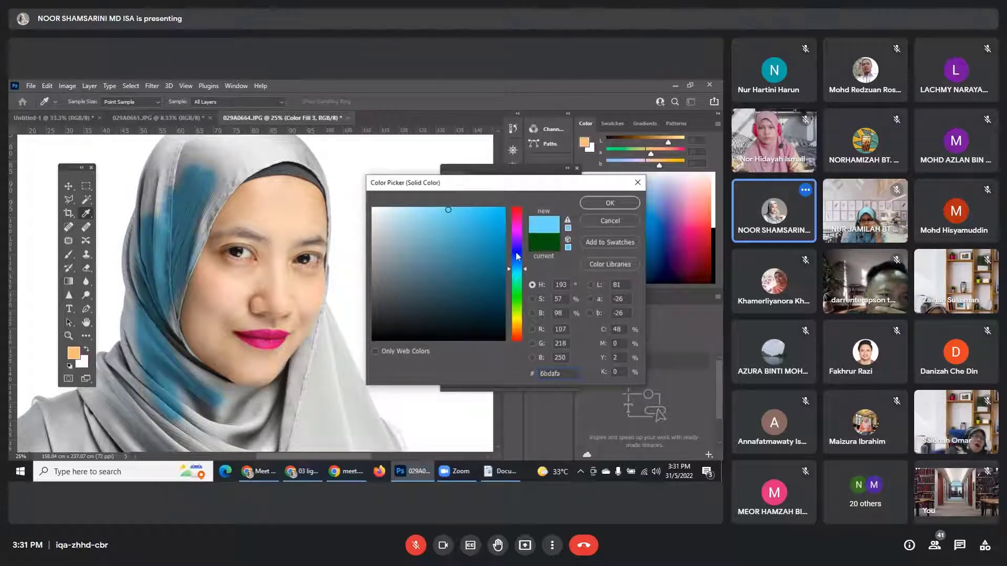
click(517, 253)
click(517, 259)
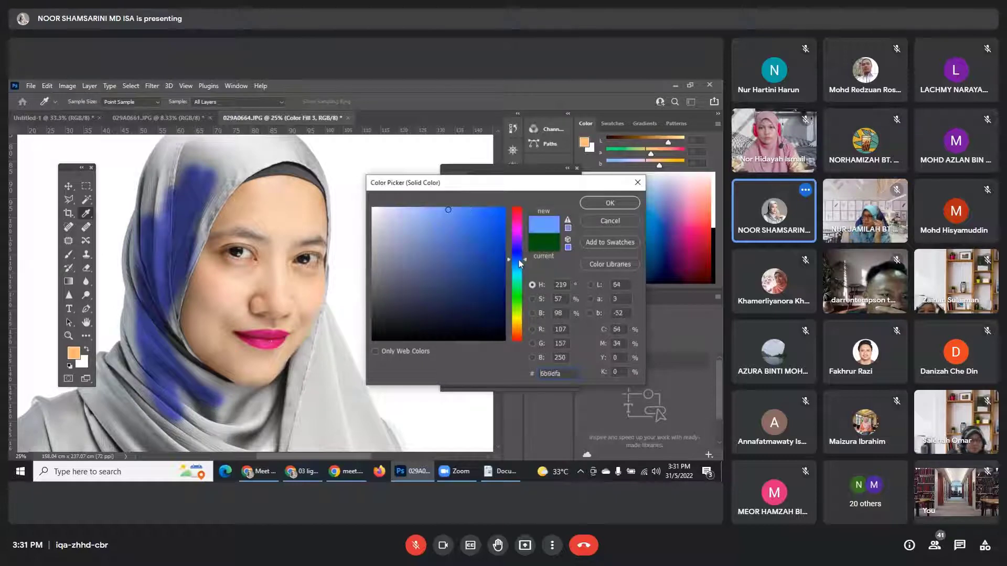
click(480, 210)
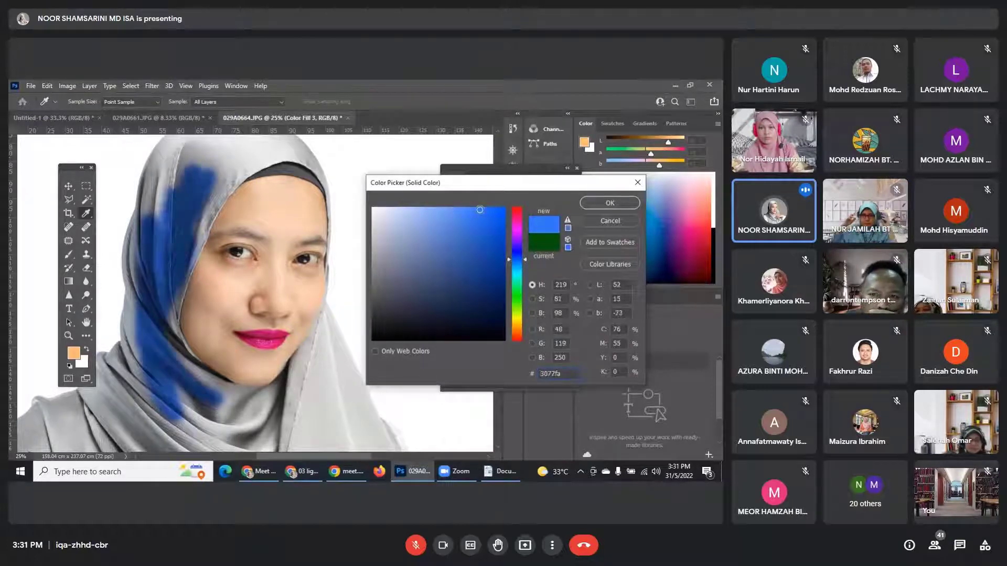
click(519, 225)
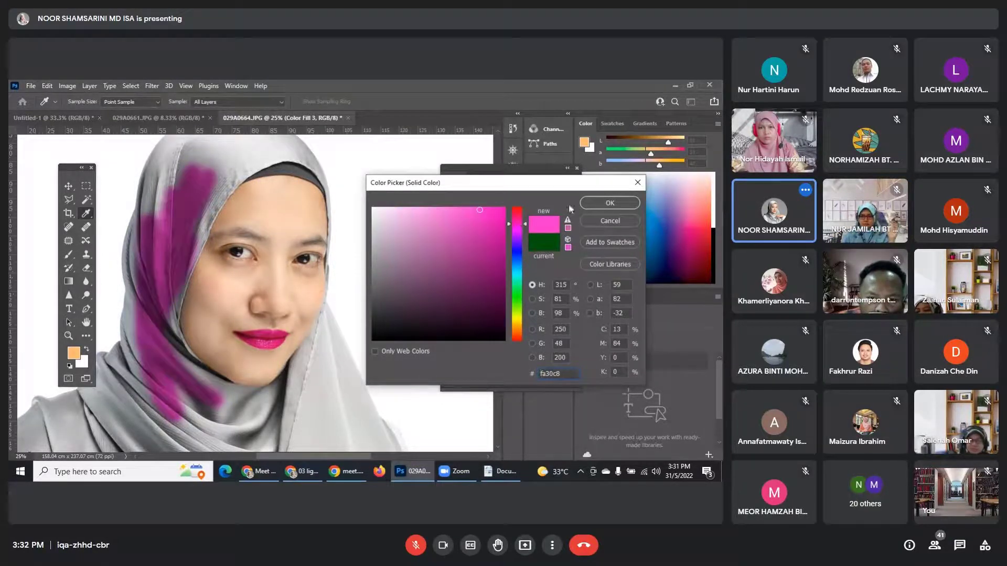
click(600, 203)
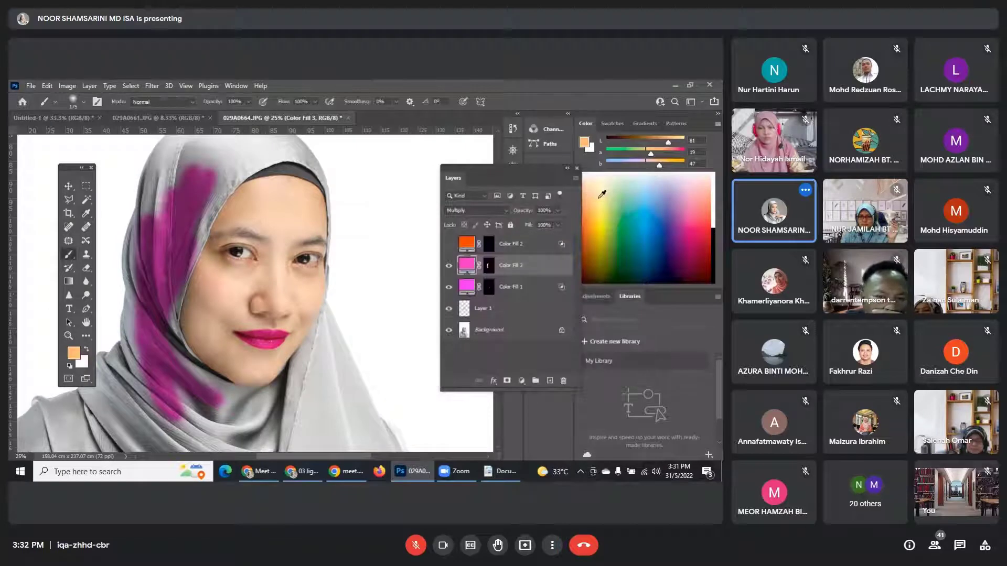
Rename the Color Fill 1 layer as lips.
key(ctrl+plus)
key(ctrl+plus)
key(ctrl+plus)
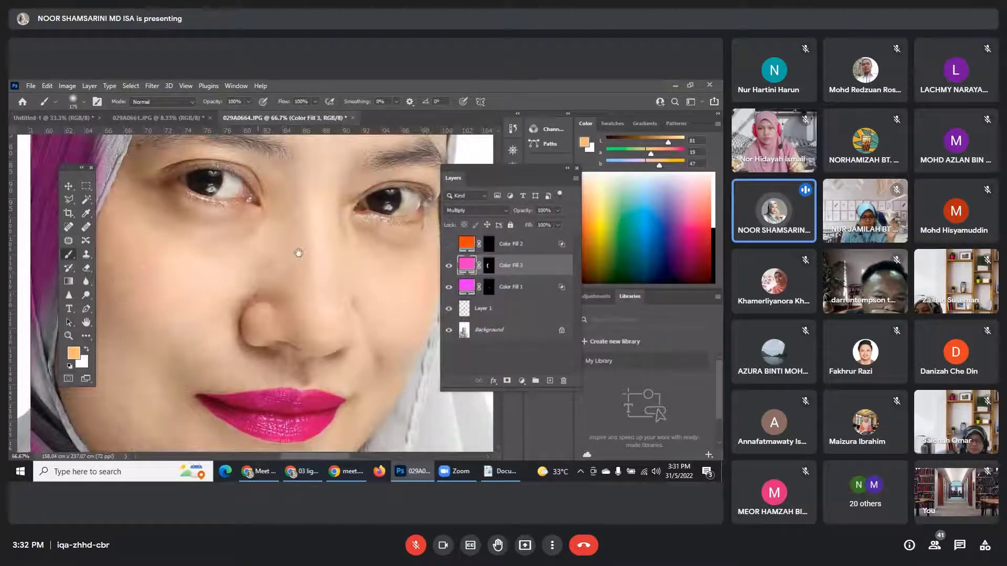
drag(298, 252, 400, 252)
drag(338, 311, 373, 283)
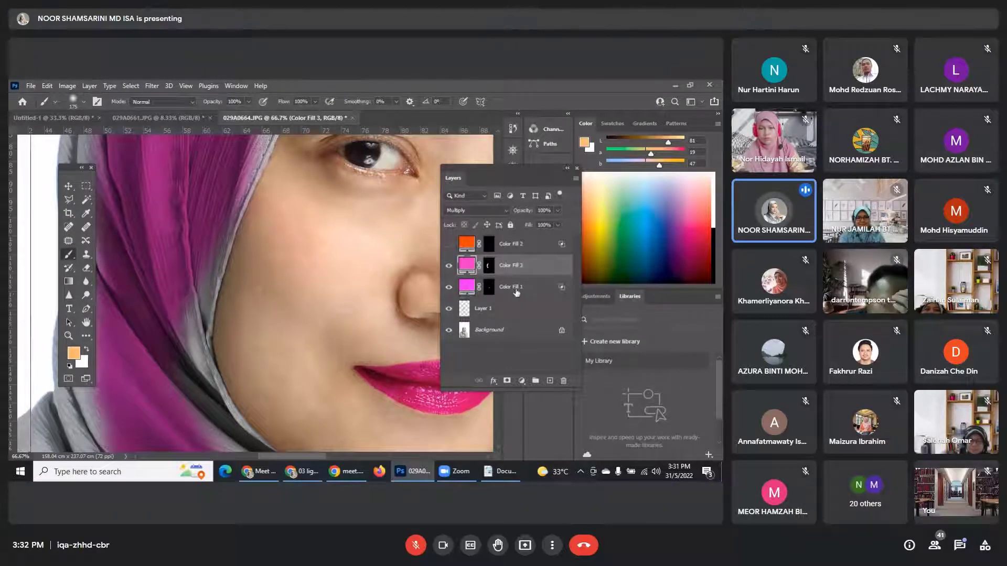
double_click(513, 289)
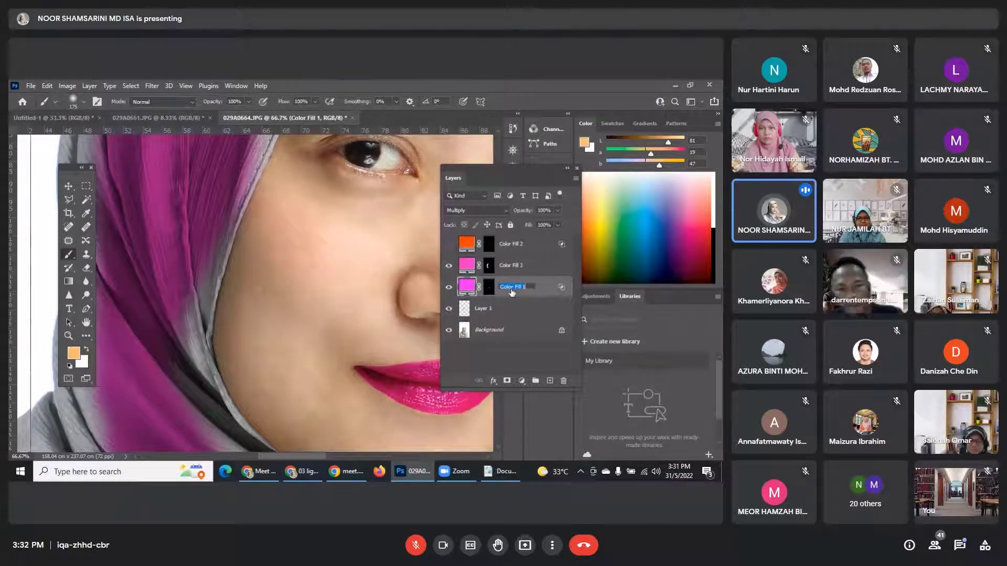
text(lip)
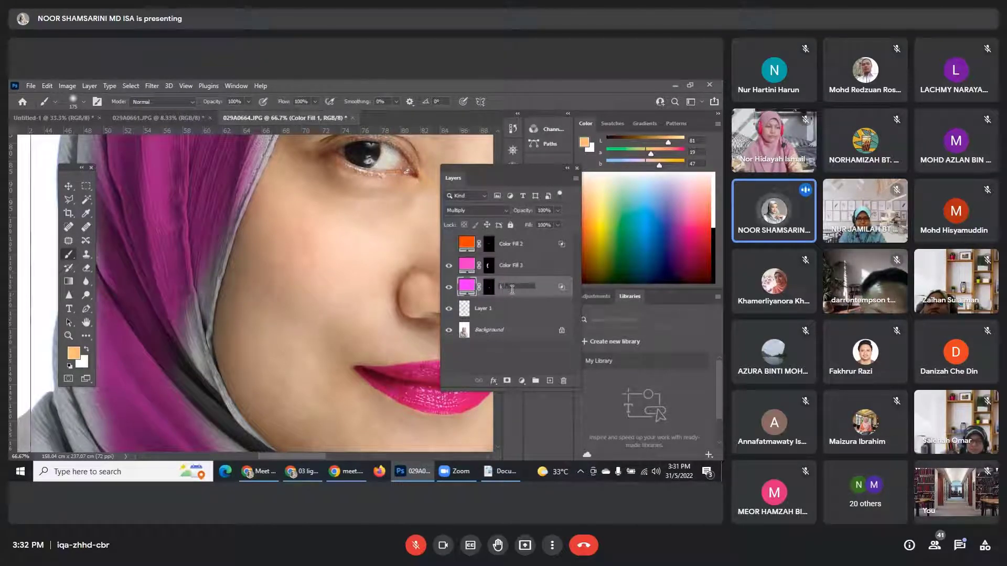
text(s)
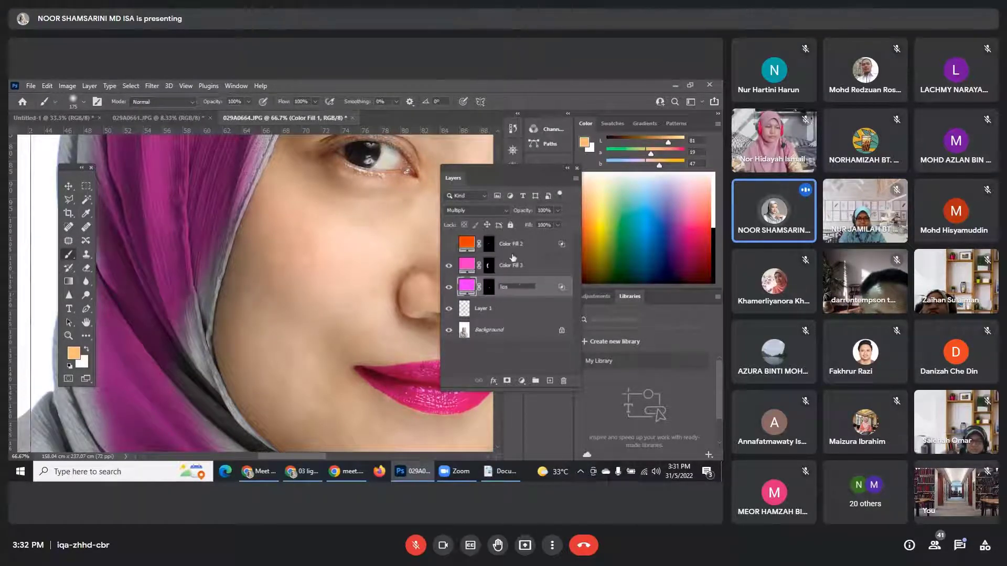
Rename the Color Fill 2 layer as eye shadow and the Color Fill 3 layer as tudung.
click(516, 249)
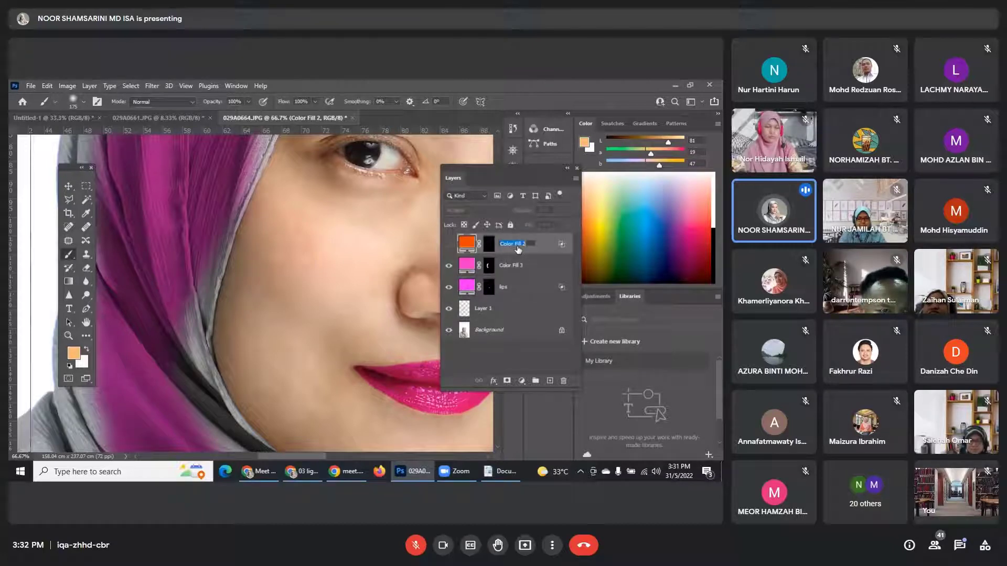
text(eye shadow)
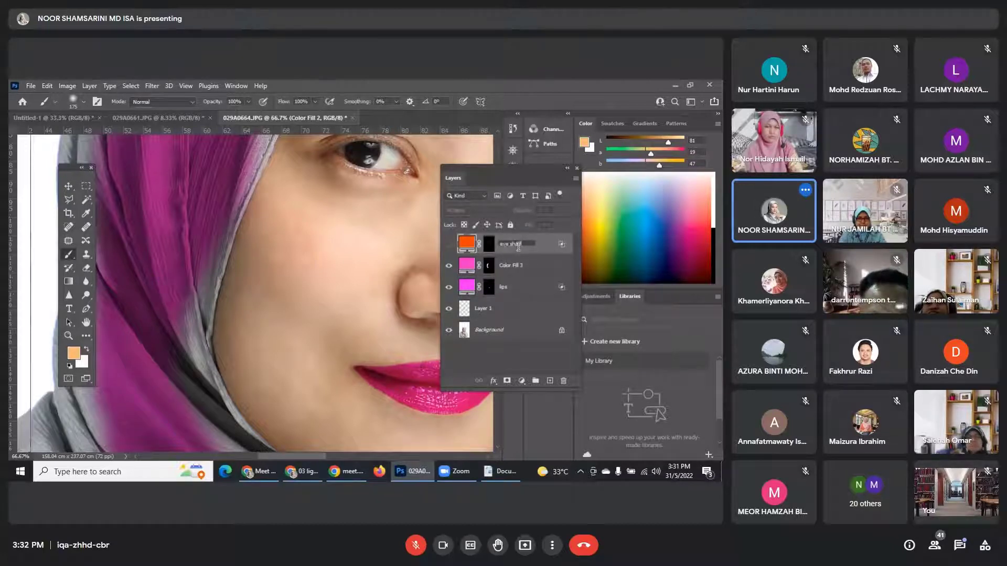
double_click(518, 265)
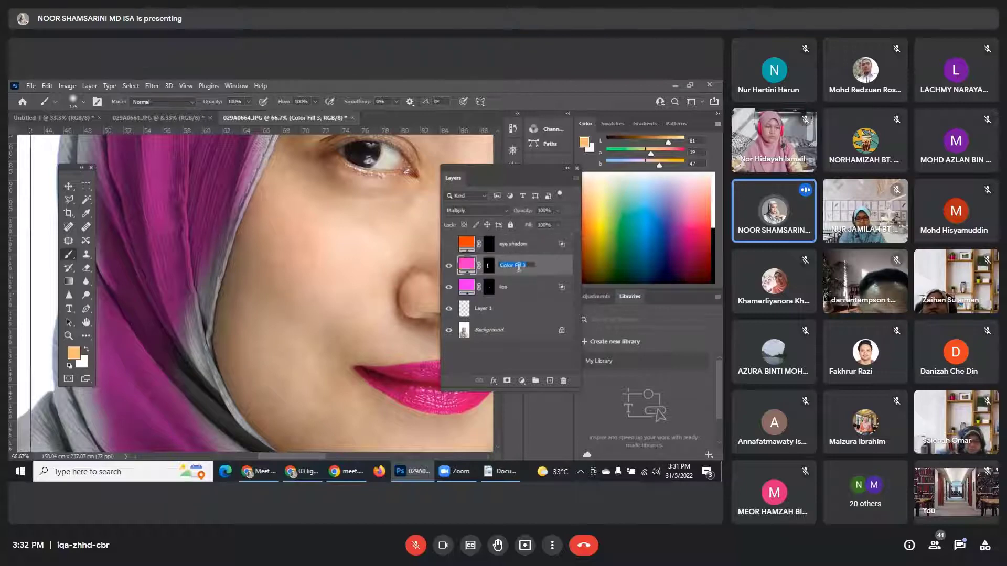
key(BackSpace)
text(tudun)
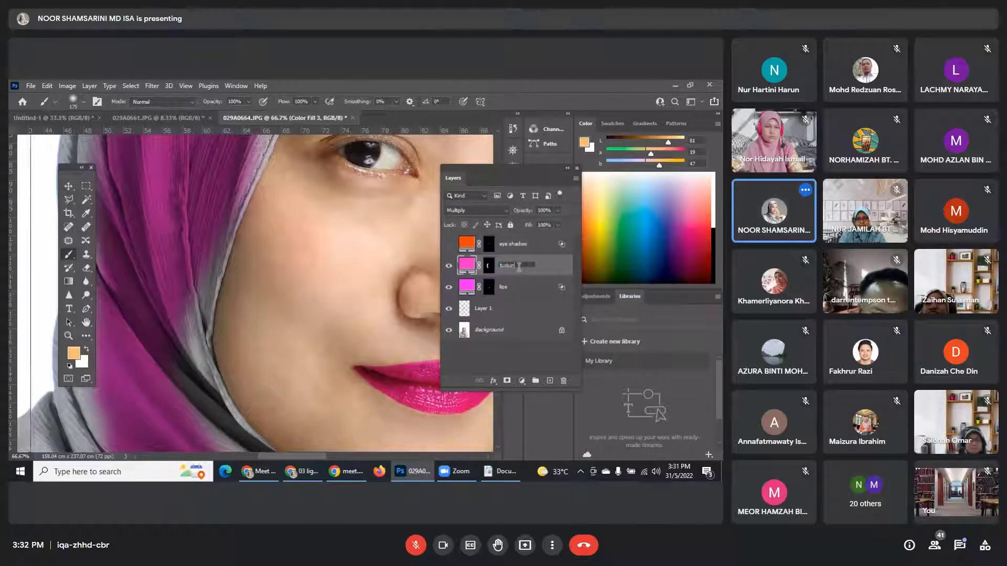
text(g)
click(521, 291)
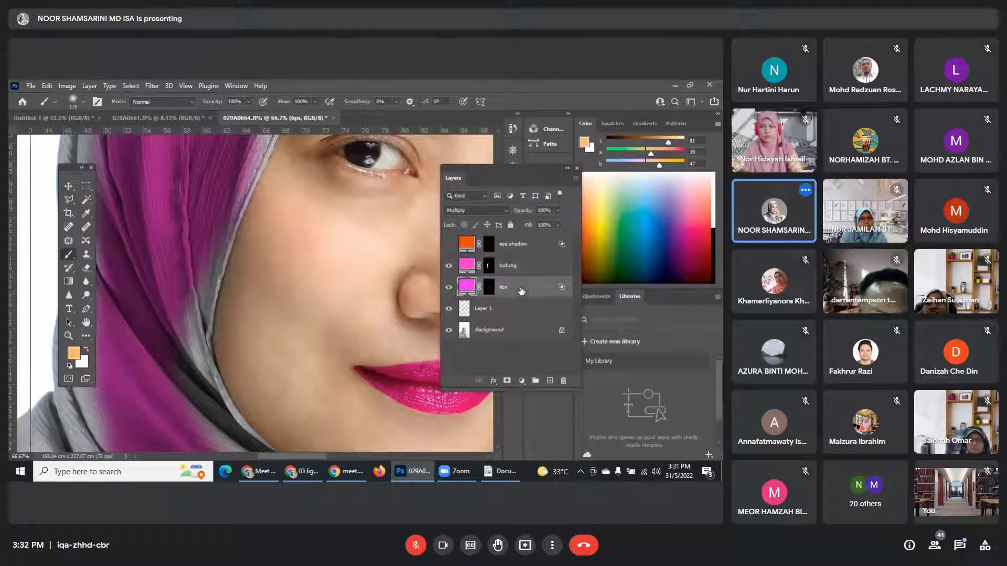
Paint white on the tudung layer mask over the upper headscarf folds, extending the pink from the temple towards the crown.
click(520, 266)
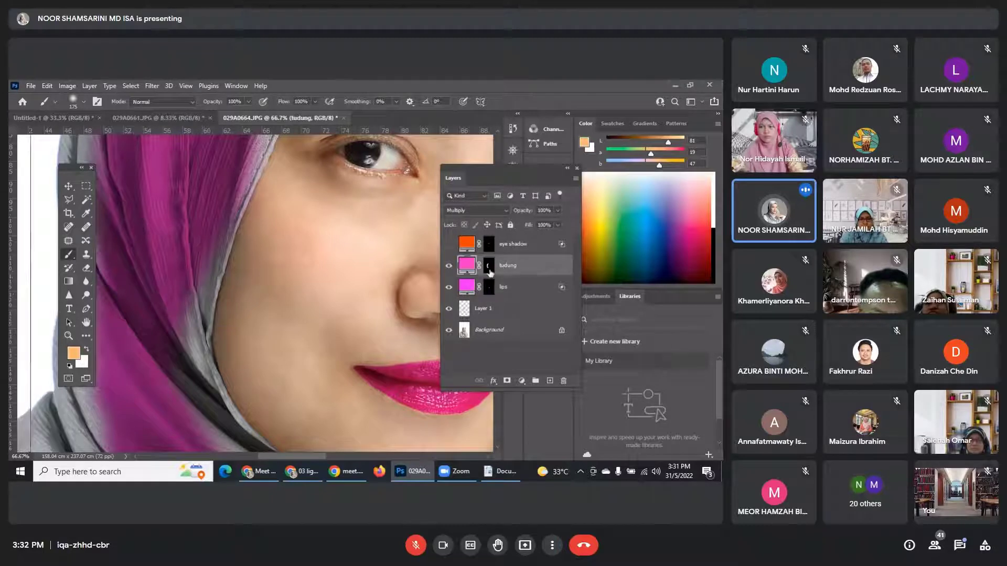
click(489, 271)
mouse_move(398, 260)
mouse_down()
mouse_move(374, 223)
mouse_move(404, 220)
mouse_up()
mouse_move(190, 321)
mouse_down()
mouse_move(234, 328)
mouse_move(244, 383)
mouse_move(249, 333)
mouse_move(279, 426)
mouse_move(257, 327)
mouse_move(270, 243)
mouse_move(244, 338)
mouse_up()
drag(275, 284, 240, 447)
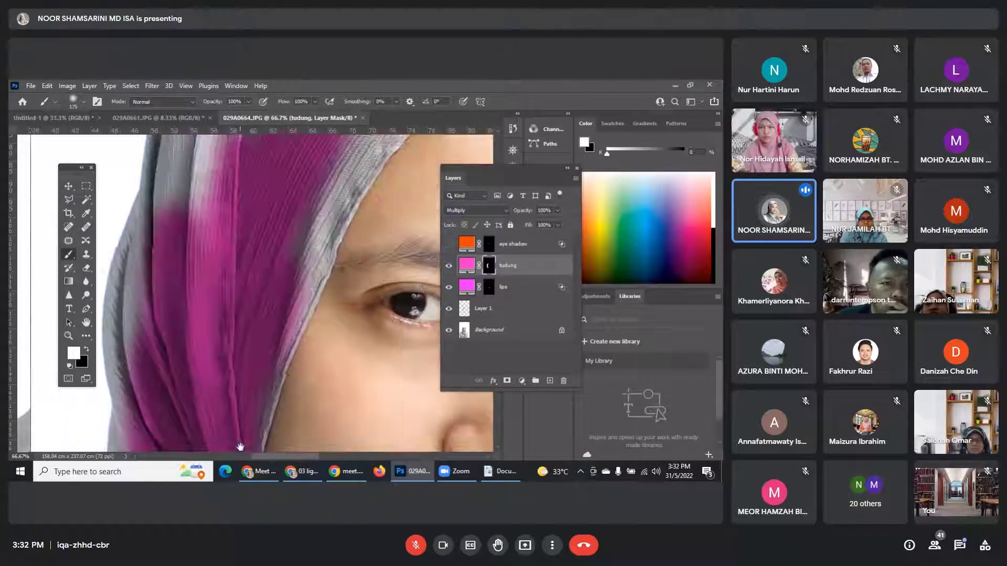
mouse_move(259, 239)
mouse_down()
mouse_move(260, 317)
mouse_move(273, 343)
mouse_up()
mouse_move(194, 328)
mouse_down()
mouse_move(245, 220)
mouse_move(244, 283)
mouse_up()
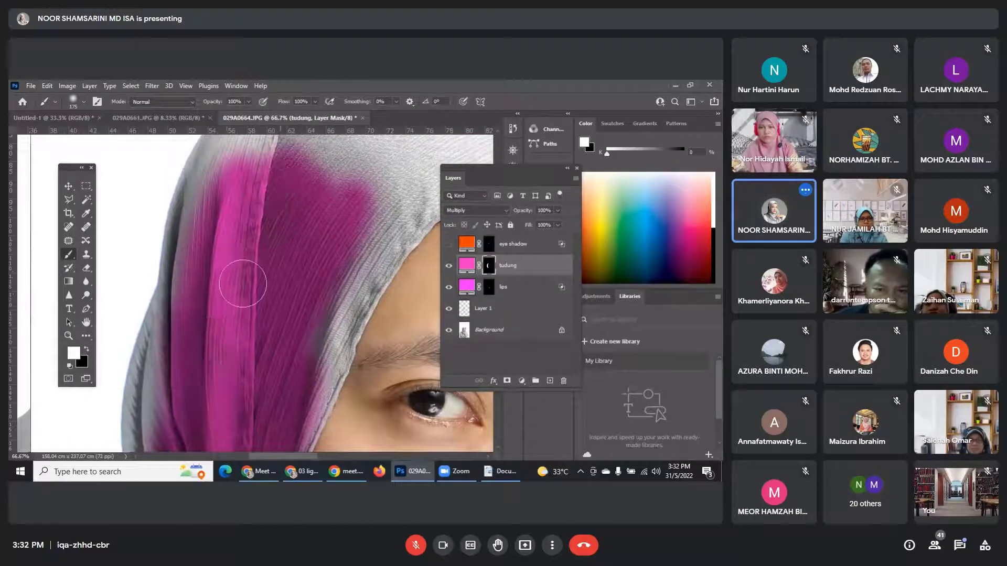
drag(292, 262, 254, 456)
drag(316, 252, 280, 333)
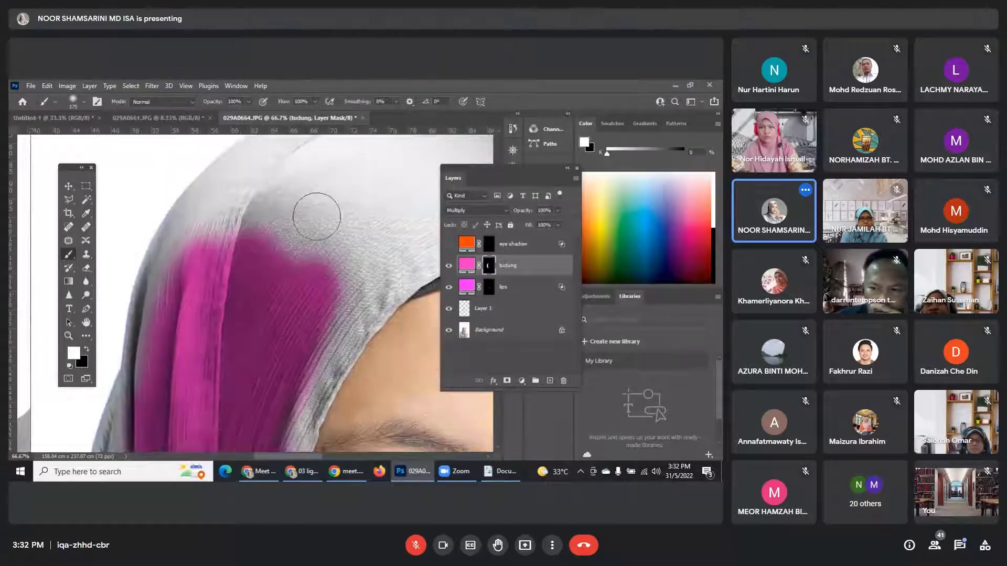
mouse_move(317, 218)
mouse_down()
mouse_move(320, 205)
mouse_move(275, 223)
mouse_move(328, 215)
mouse_move(370, 246)
mouse_move(356, 320)
mouse_up()
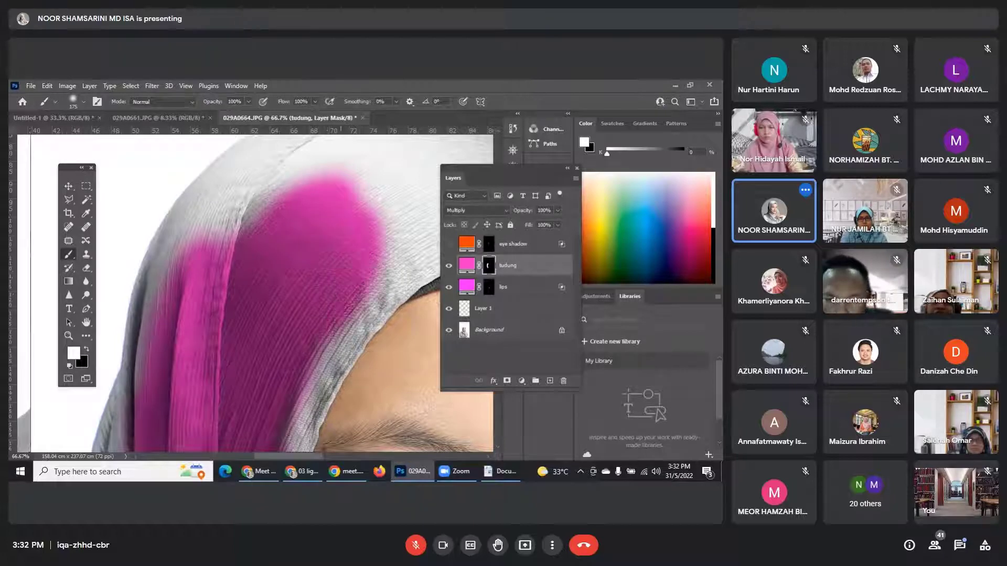
Reduce the brush size to 60 and paint white on the tudung mask along the headscarf edge beside the forehead and eyebrow.
mouse_move(317, 348)
mouse_down()
mouse_move(340, 267)
mouse_move(308, 193)
mouse_up()
key(space)
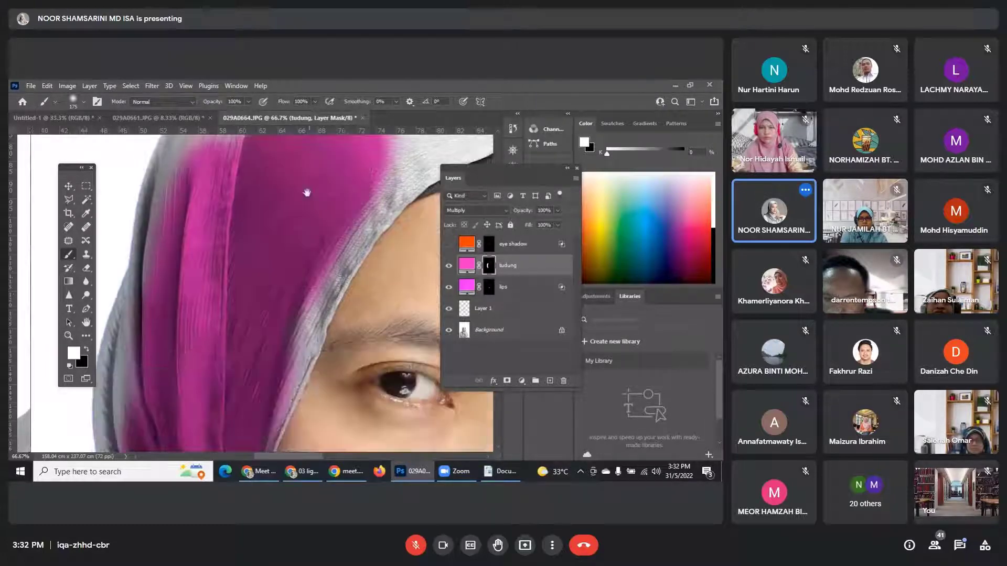
key(bracketleft)
key(bracketleft)
key(bracketleft)
key(bracketleft)
key(bracketleft)
drag(370, 221, 332, 271)
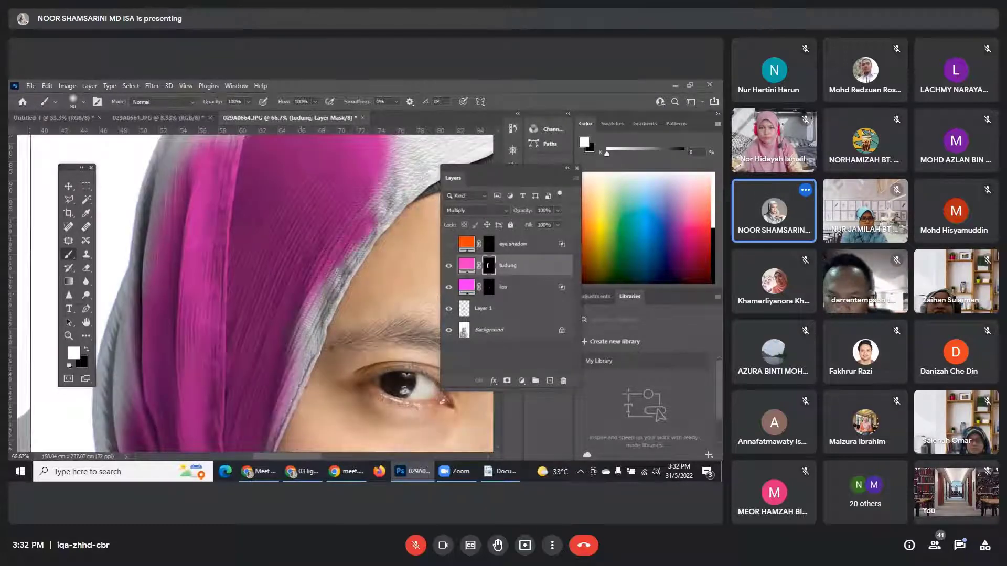
drag(361, 220, 294, 367)
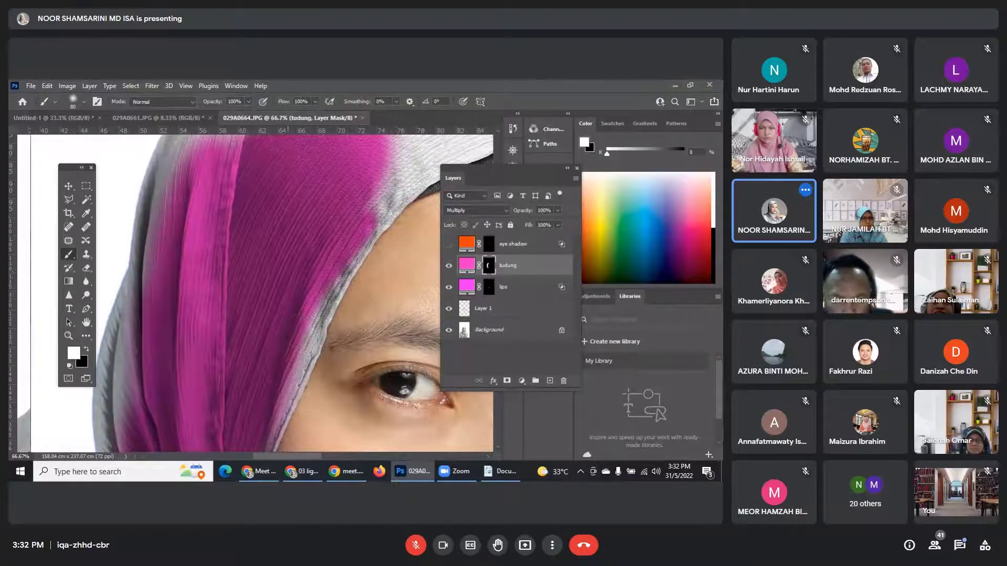
mouse_move(327, 299)
mouse_down()
mouse_move(275, 430)
mouse_move(314, 344)
mouse_up()
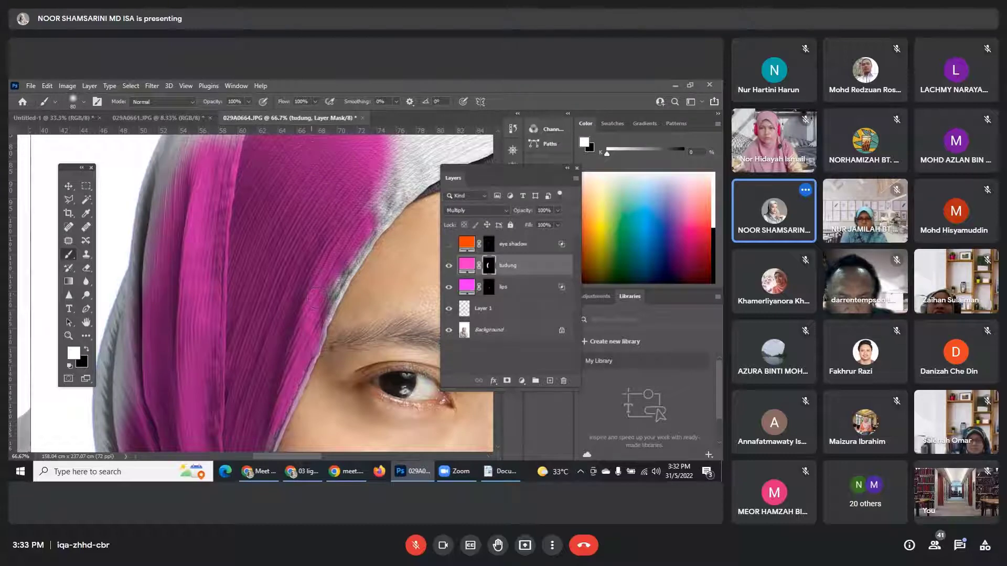
Reduce the brush size to 20 and paint the tudung mask white along the narrow headscarf hem beside the eye.
mouse_move(316, 299)
mouse_down()
mouse_move(276, 349)
mouse_move(289, 186)
mouse_move(293, 218)
mouse_up()
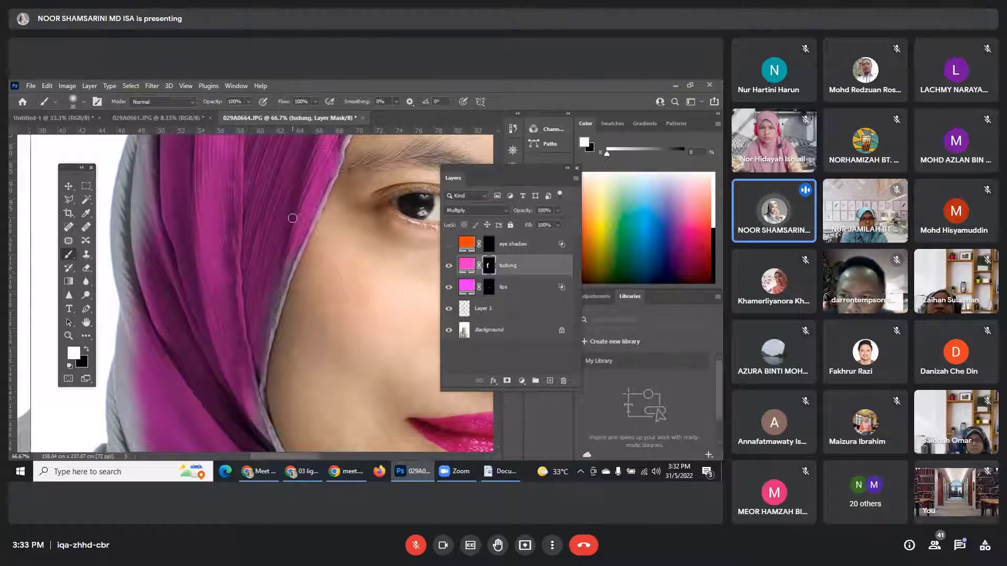
key(ctrl+plus)
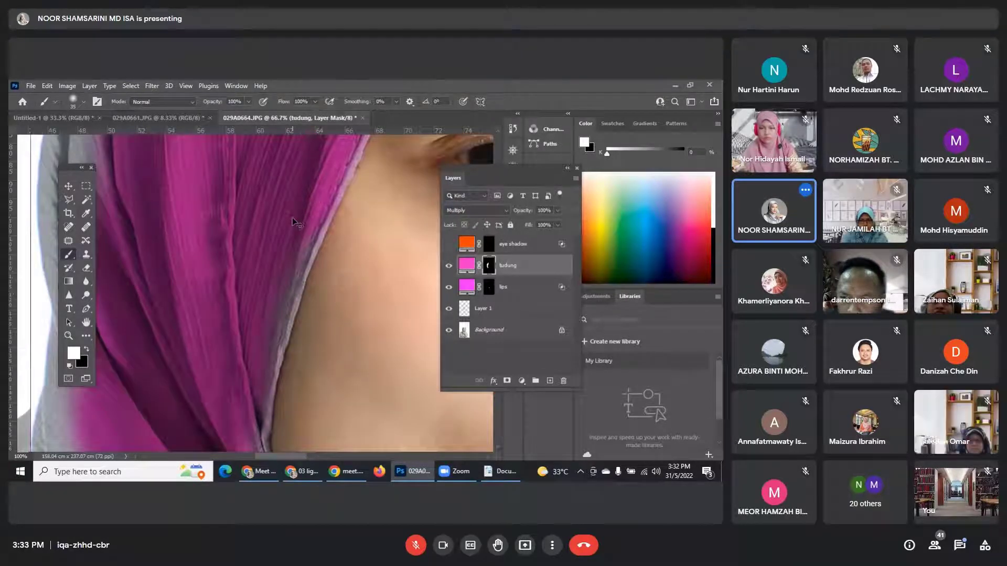
key(ctrl+plus)
drag(293, 218, 269, 338)
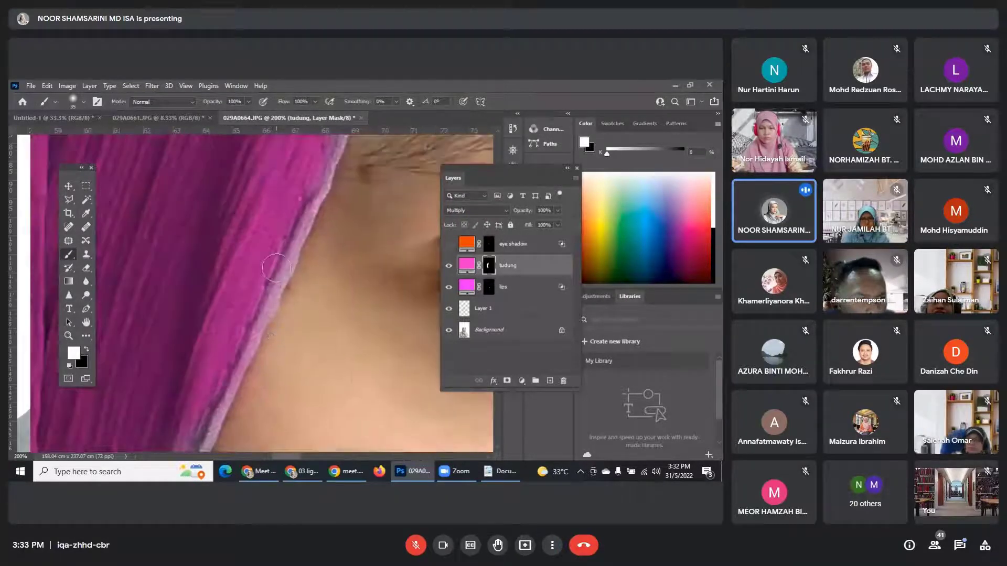
key(bracketleft)
key(bracketleft)
key(bracketleft)
mouse_move(282, 267)
mouse_down()
mouse_move(259, 322)
mouse_move(340, 136)
mouse_move(210, 426)
mouse_move(249, 329)
mouse_move(223, 392)
mouse_up()
drag(240, 353, 274, 243)
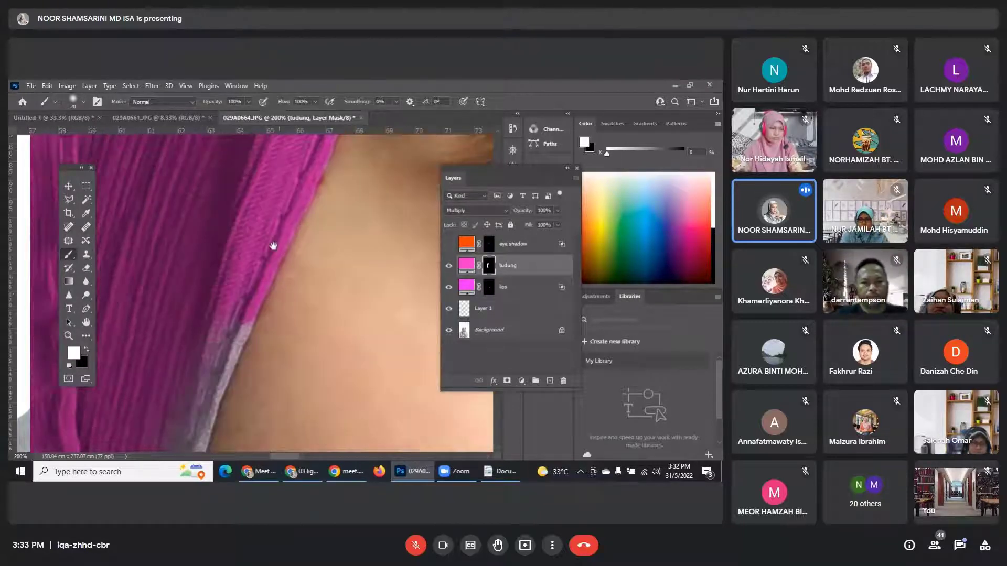
mouse_move(235, 303)
mouse_down()
mouse_move(177, 377)
mouse_move(230, 308)
mouse_move(190, 383)
mouse_move(241, 292)
mouse_move(217, 346)
mouse_move(234, 305)
mouse_move(219, 341)
mouse_move(241, 306)
mouse_move(220, 340)
mouse_move(247, 312)
mouse_move(205, 425)
mouse_move(239, 335)
mouse_move(218, 340)
mouse_move(250, 307)
mouse_move(220, 384)
mouse_move(245, 326)
mouse_move(214, 363)
mouse_move(217, 309)
mouse_move(190, 388)
mouse_move(224, 318)
mouse_up()
key(ctrl+z)
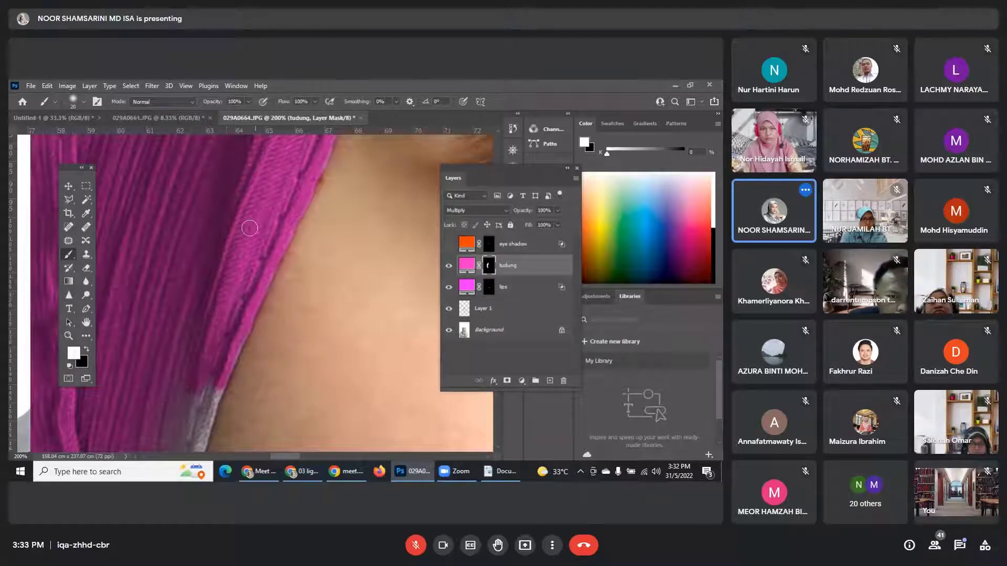
Paint the tudung mask white down the grey headscarf hem along the cheek with the size 20 brush.
drag(244, 266, 273, 201)
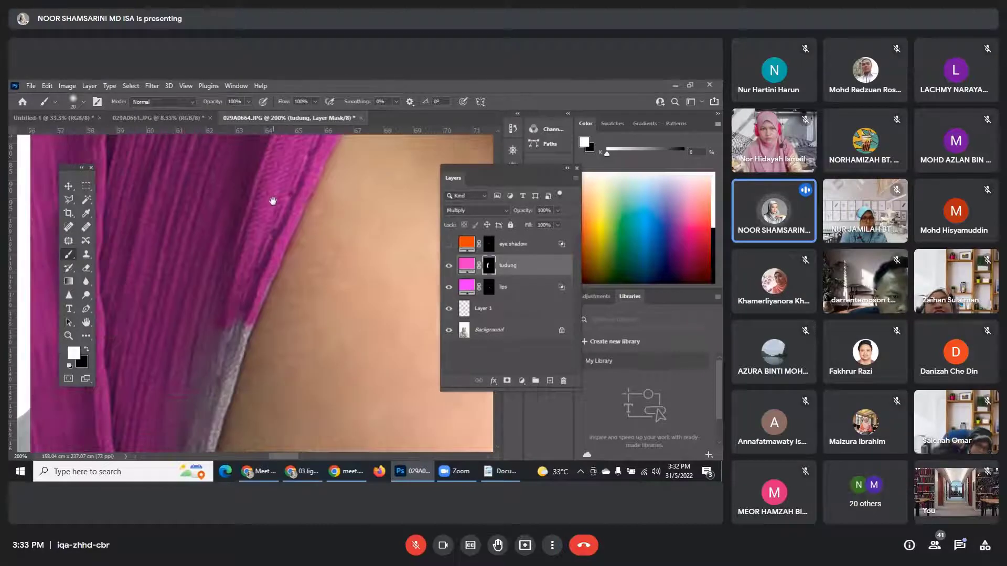
mouse_move(191, 346)
mouse_down()
mouse_move(231, 275)
mouse_move(233, 324)
mouse_move(240, 248)
mouse_move(230, 337)
mouse_move(236, 234)
mouse_move(221, 275)
mouse_move(260, 228)
mouse_up()
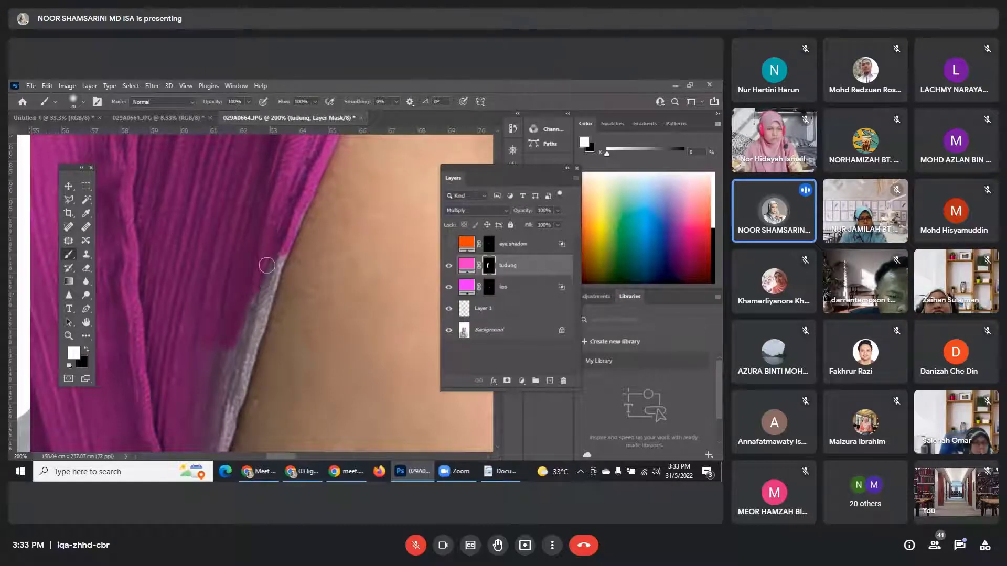
mouse_move(267, 266)
mouse_down()
mouse_move(260, 290)
mouse_move(273, 243)
mouse_move(240, 345)
mouse_up()
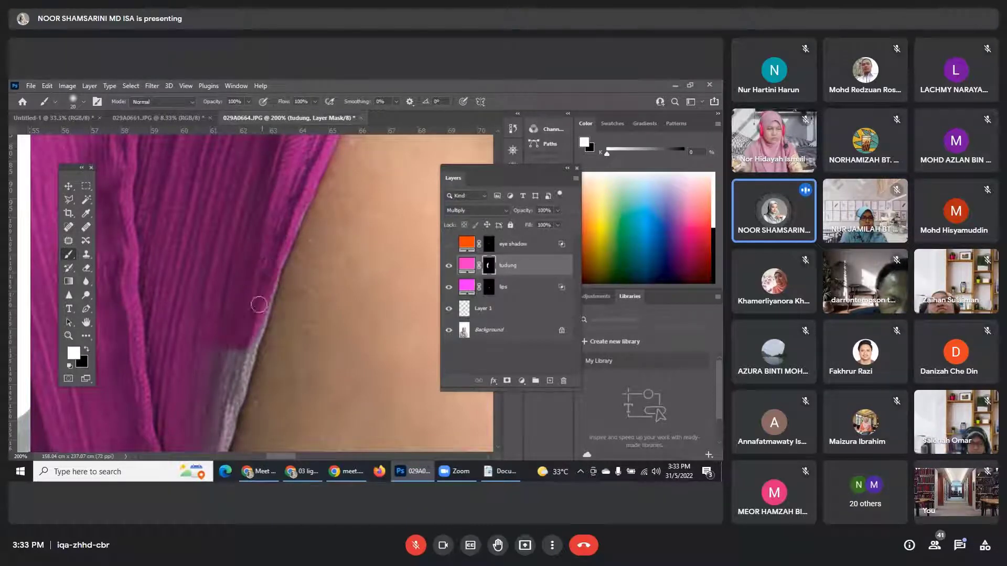
mouse_move(231, 358)
mouse_down()
mouse_move(210, 404)
mouse_move(218, 345)
mouse_up()
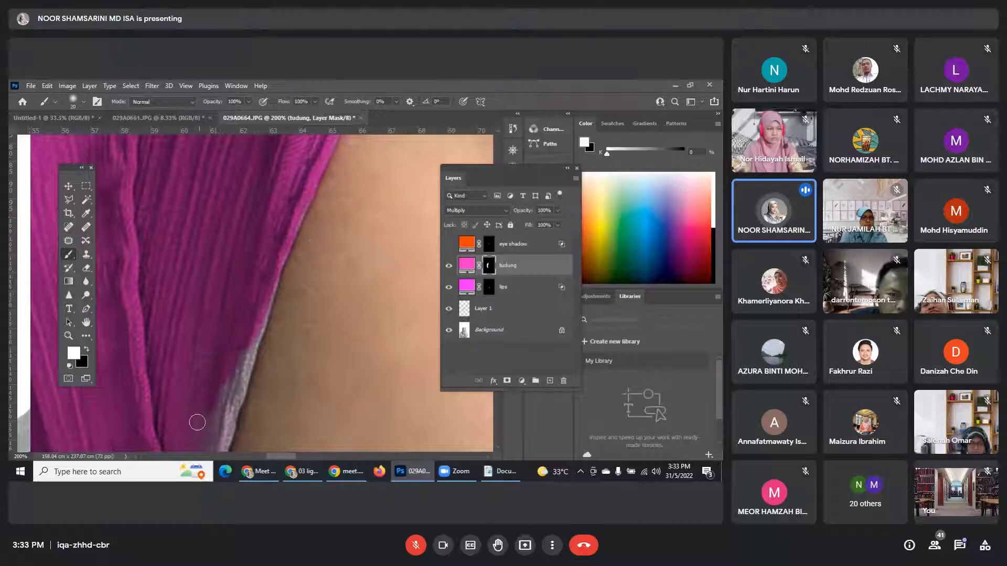
drag(221, 305, 213, 221)
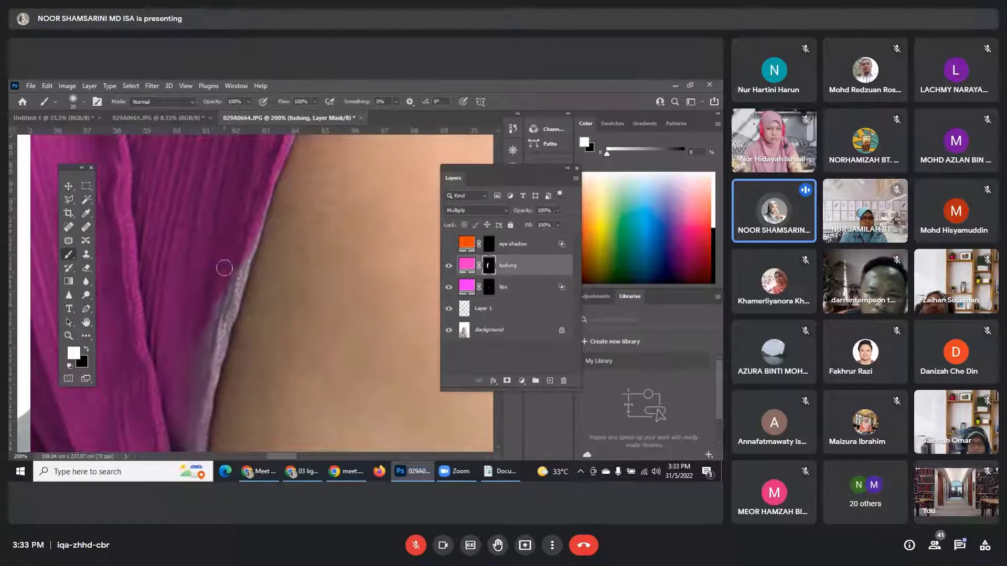
mouse_move(233, 253)
mouse_down()
mouse_move(234, 283)
mouse_move(214, 328)
mouse_up()
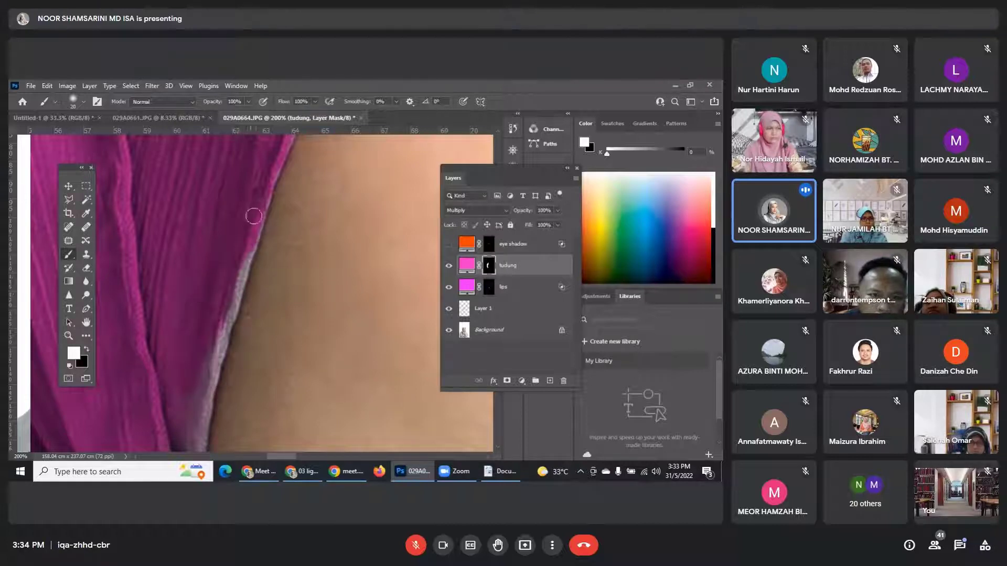
mouse_move(257, 211)
mouse_down()
mouse_move(216, 346)
mouse_move(234, 308)
mouse_move(239, 269)
mouse_move(200, 369)
mouse_move(195, 399)
mouse_move(214, 348)
mouse_move(205, 401)
mouse_up()
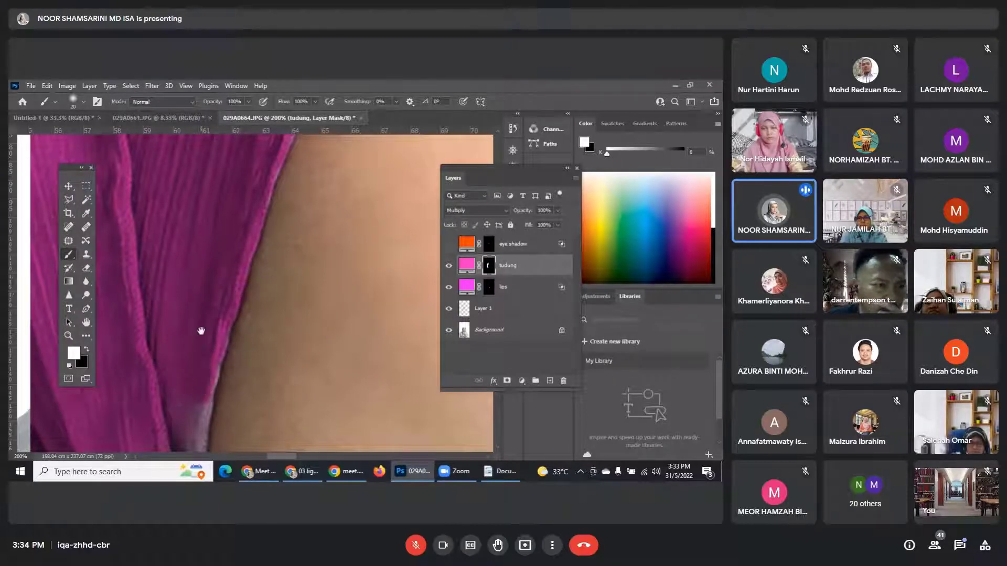
Paint the tudung mask white down the lower cheek hem, past the point where the two headscarf folds meet.
scroll(203, 304, down, 3)
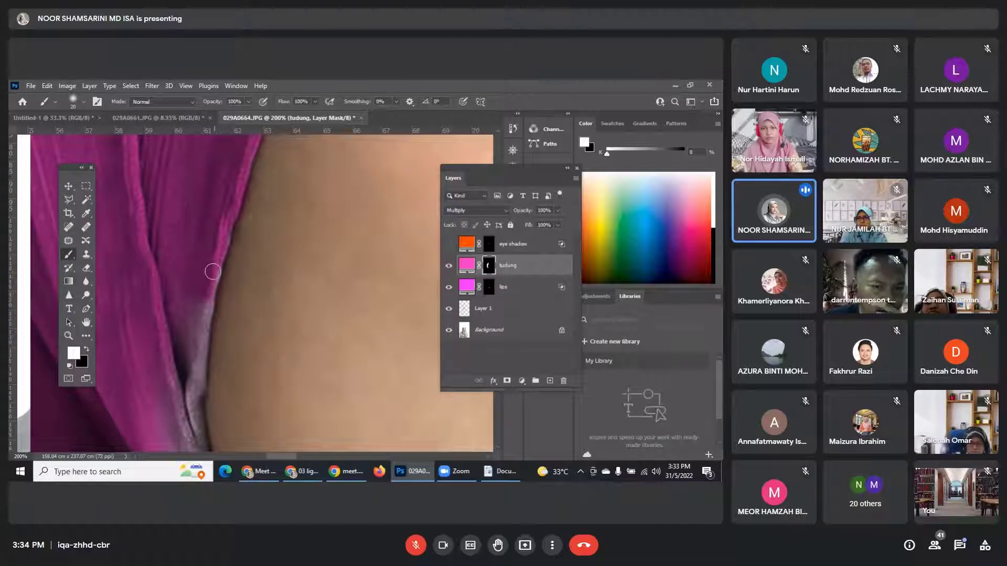
drag(213, 272, 187, 367)
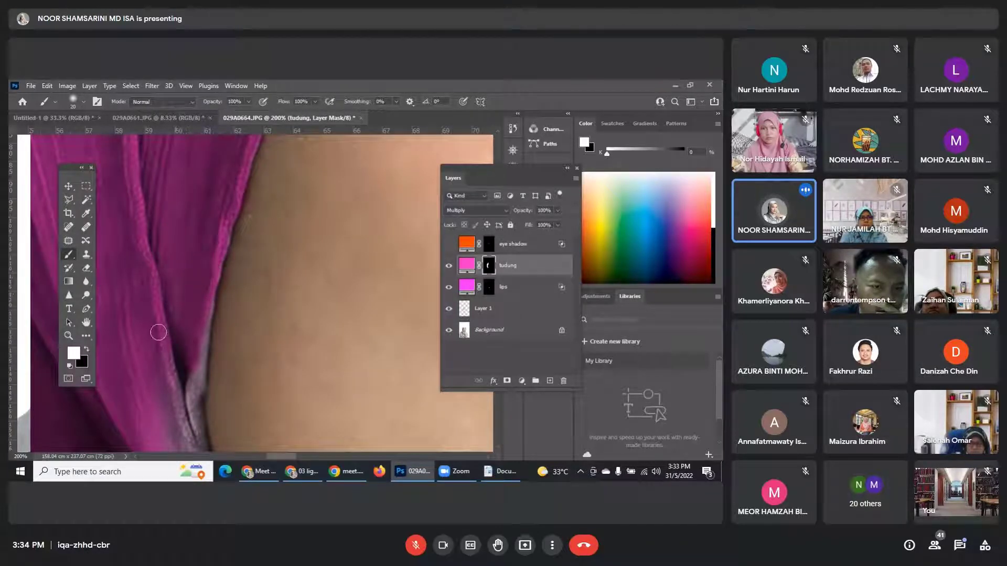
drag(193, 366, 206, 298)
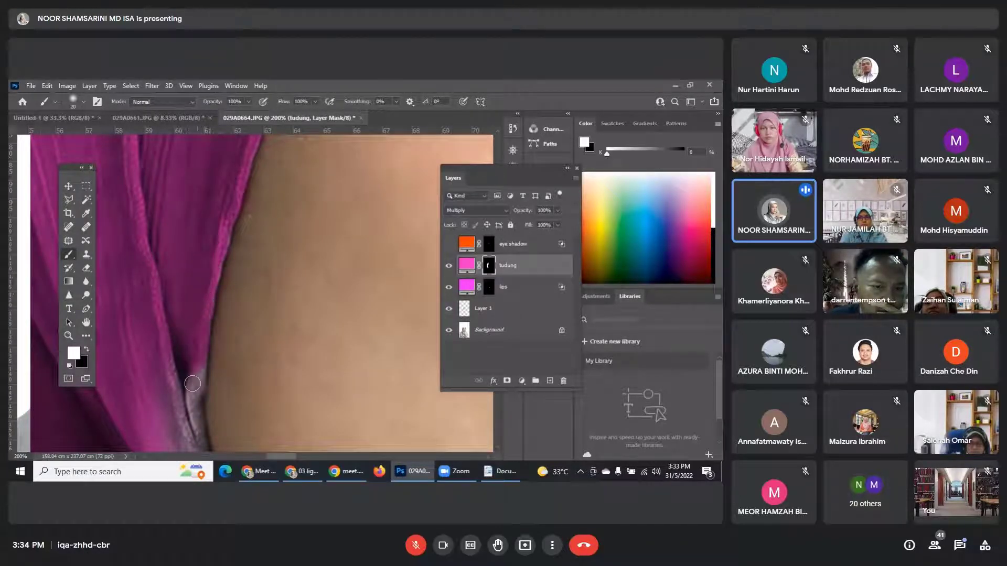
mouse_move(192, 383)
mouse_down()
mouse_move(188, 428)
mouse_move(182, 393)
mouse_up()
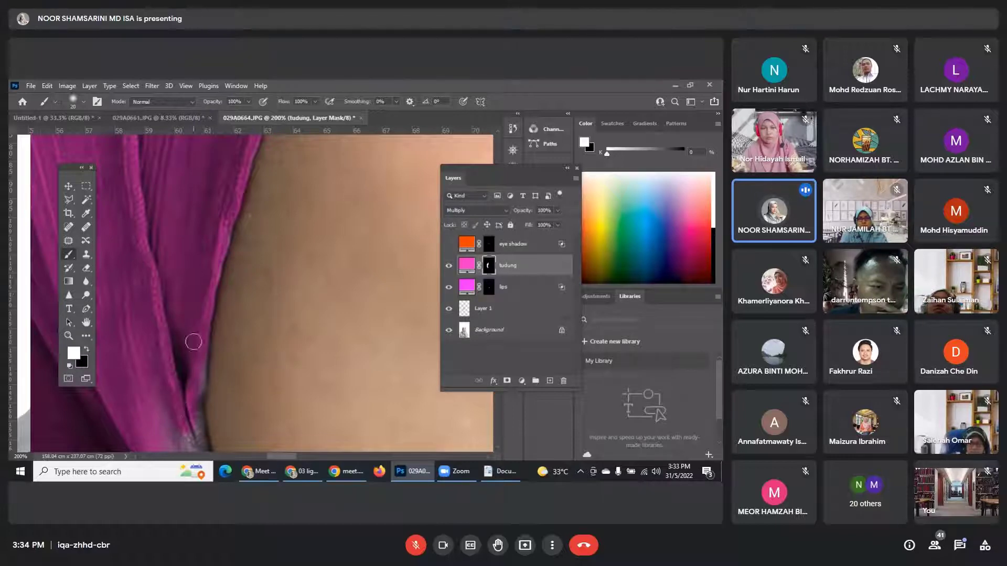
drag(193, 341, 195, 232)
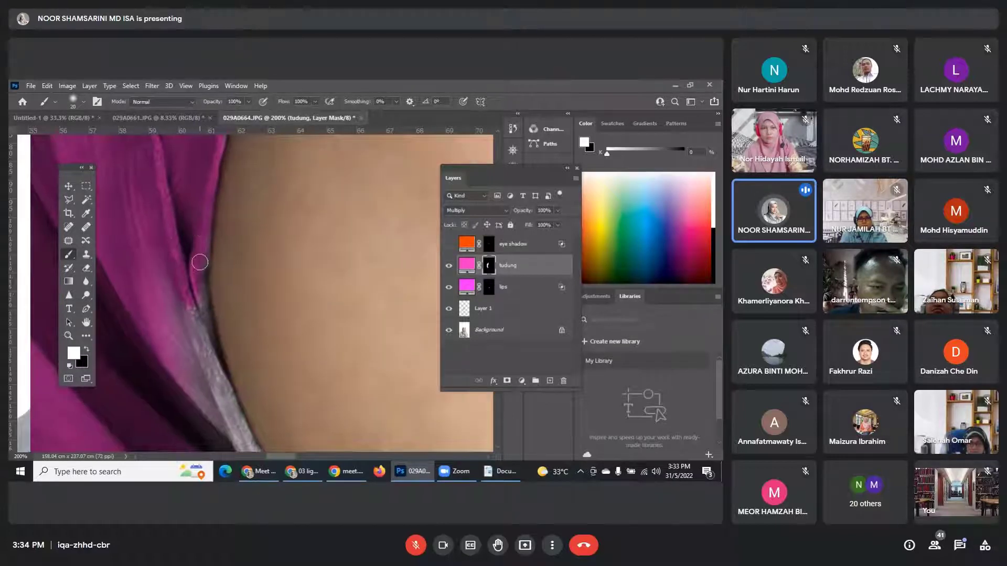
mouse_move(195, 315)
mouse_down()
mouse_move(205, 351)
mouse_move(193, 291)
mouse_up()
mouse_move(203, 353)
mouse_down()
mouse_move(215, 378)
mouse_move(211, 330)
mouse_up()
mouse_move(199, 277)
mouse_down()
mouse_move(224, 409)
mouse_move(150, 245)
mouse_move(189, 392)
mouse_move(141, 294)
mouse_move(206, 424)
mouse_move(207, 392)
mouse_up()
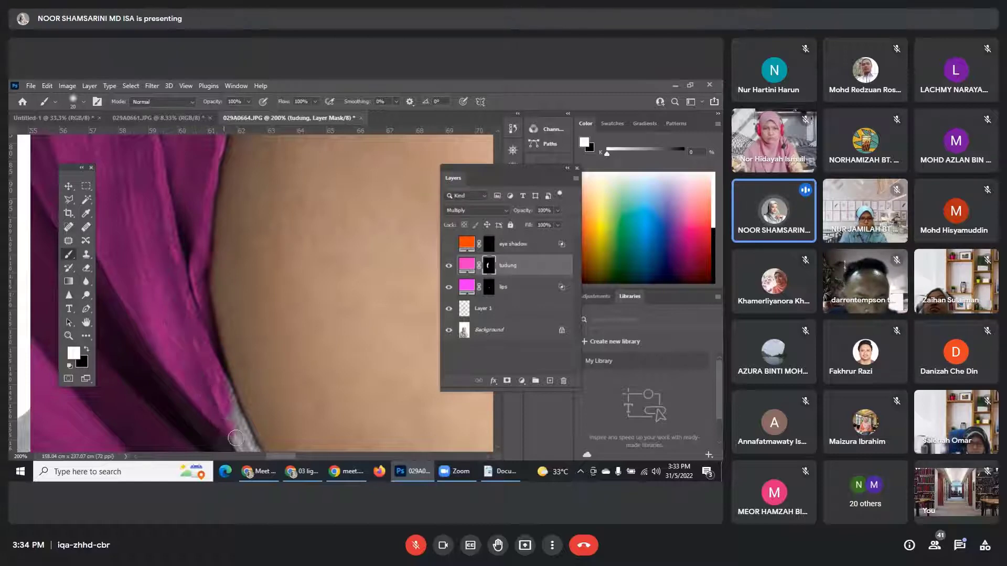
mouse_move(236, 438)
mouse_down()
mouse_move(220, 382)
mouse_move(233, 432)
mouse_up()
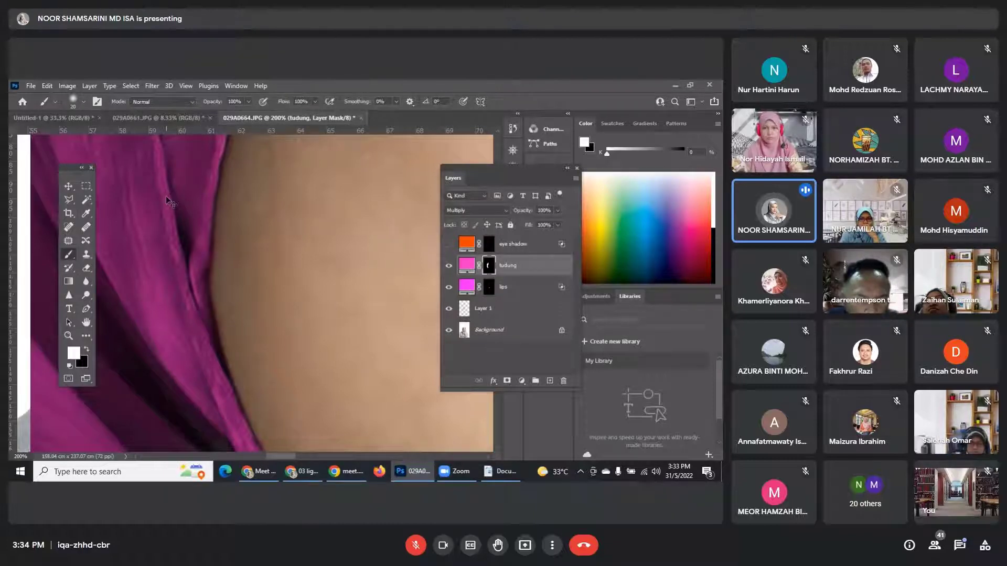
Paint the tudung mask white along the remaining grey hem that follows the jawline, using the size 20 brush.
key(ctrl+minus)
key(ctrl+minus)
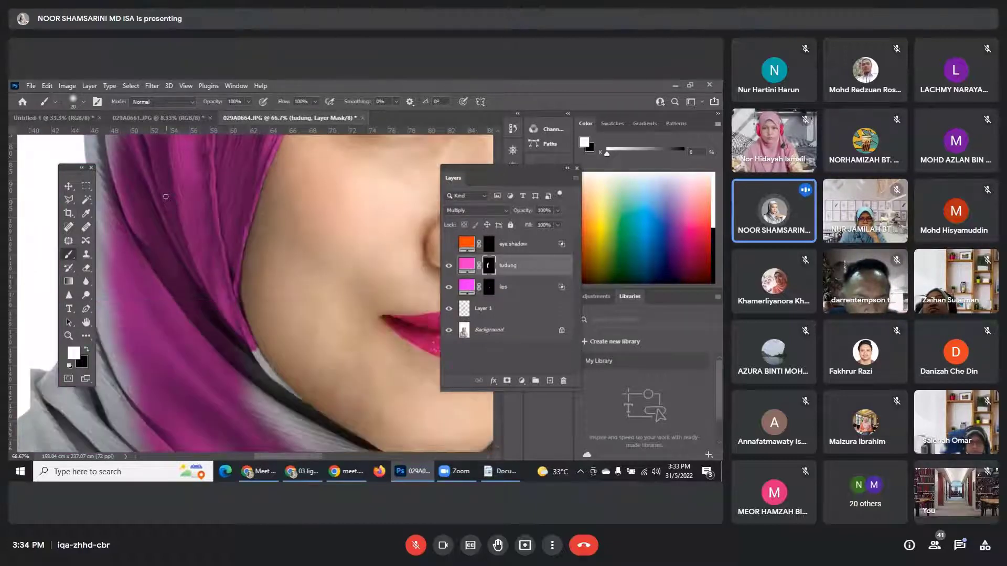
scroll(165, 305, up, 5)
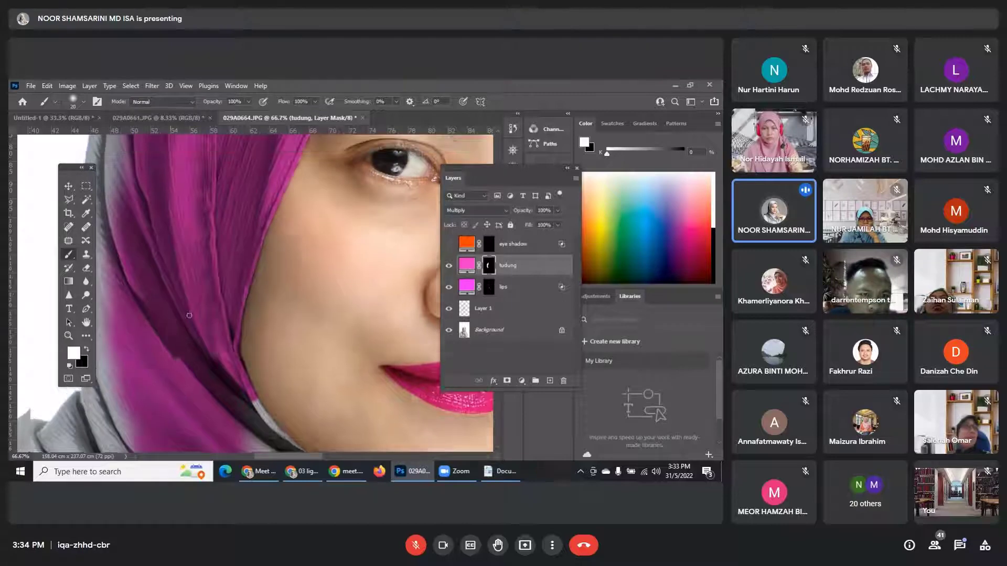
scroll(195, 313, down, 8)
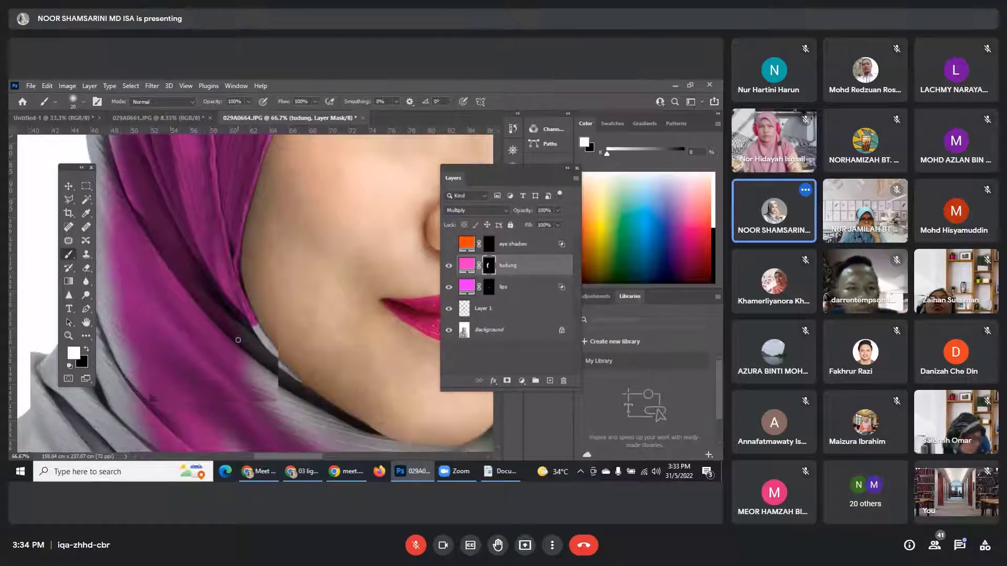
key(ctrl+plus)
key(ctrl+plus)
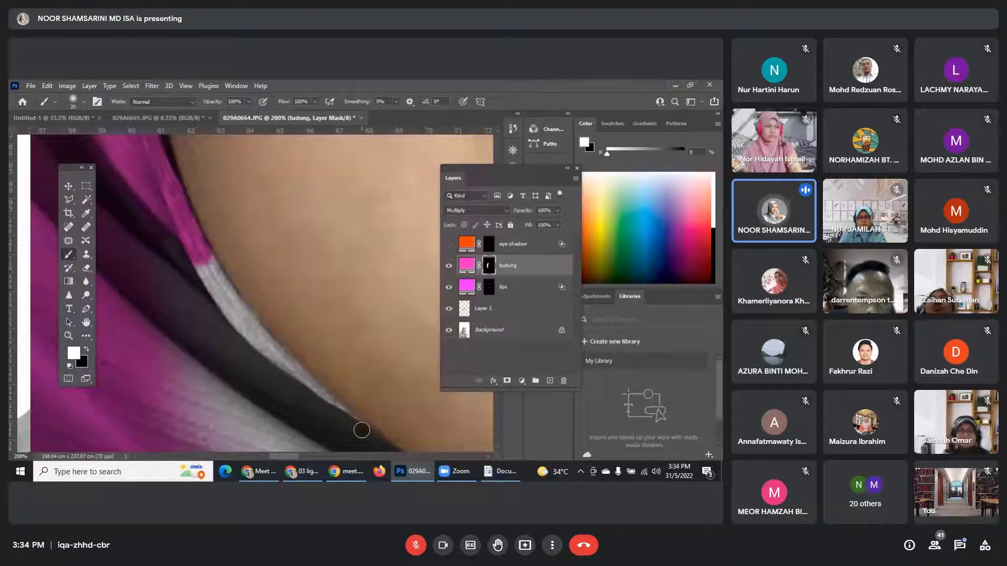
mouse_move(358, 429)
mouse_down()
mouse_move(262, 342)
mouse_move(204, 254)
mouse_move(252, 329)
mouse_move(304, 377)
mouse_up()
drag(212, 282, 211, 294)
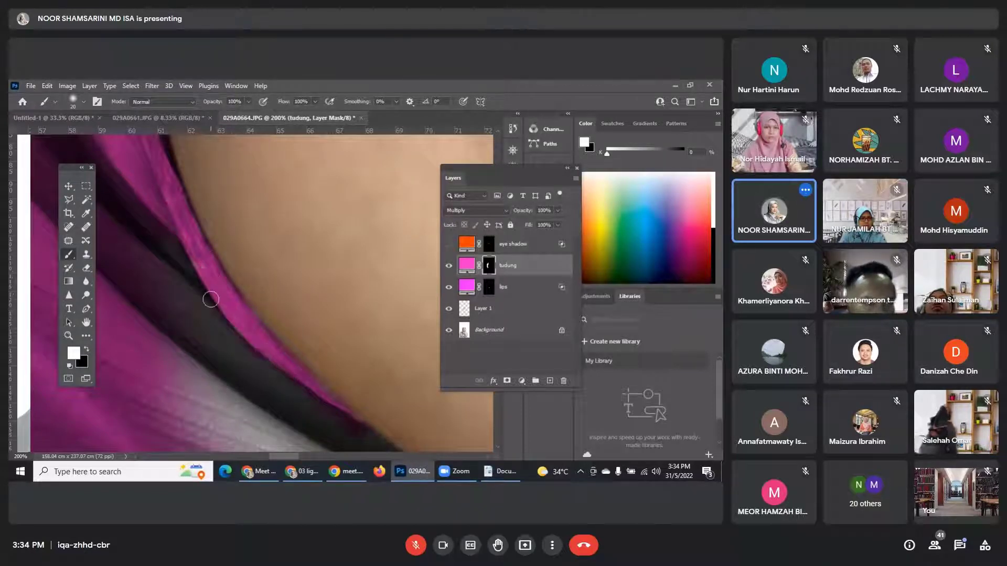
Enlarge the brush and paint the tudung mask white over the dark fold below the jawline hem.
key(bracketright)
key(bracketright)
key(bracketright)
key(bracketright)
mouse_move(148, 237)
mouse_down()
mouse_move(200, 389)
mouse_move(145, 260)
mouse_move(146, 218)
mouse_move(206, 349)
mouse_up()
Paint the tudung mask white over the first headscarf folds beneath the chin.
key(ctrl+minus)
key(ctrl+minus)
key(ctrl+minus)
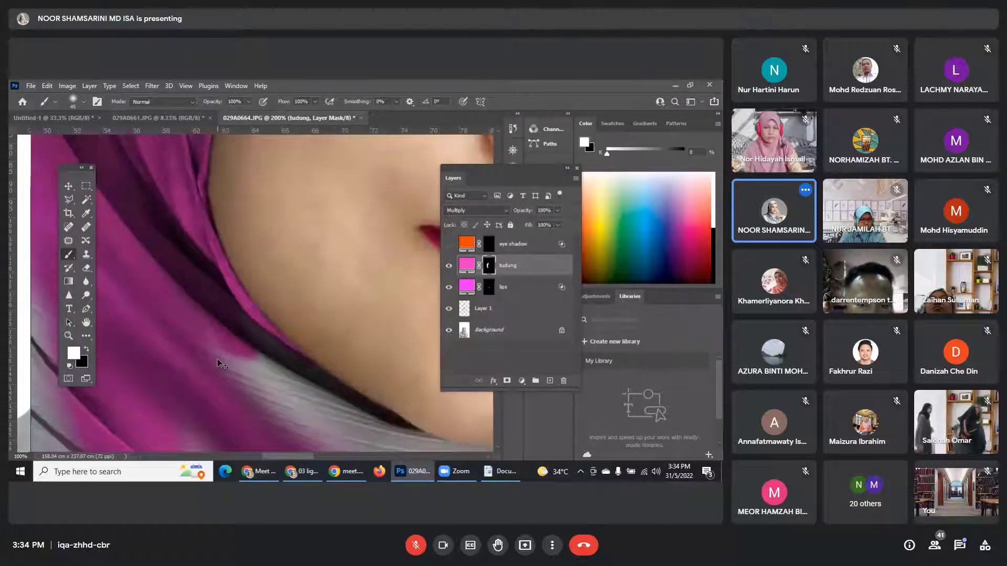
key(ctrl+minus)
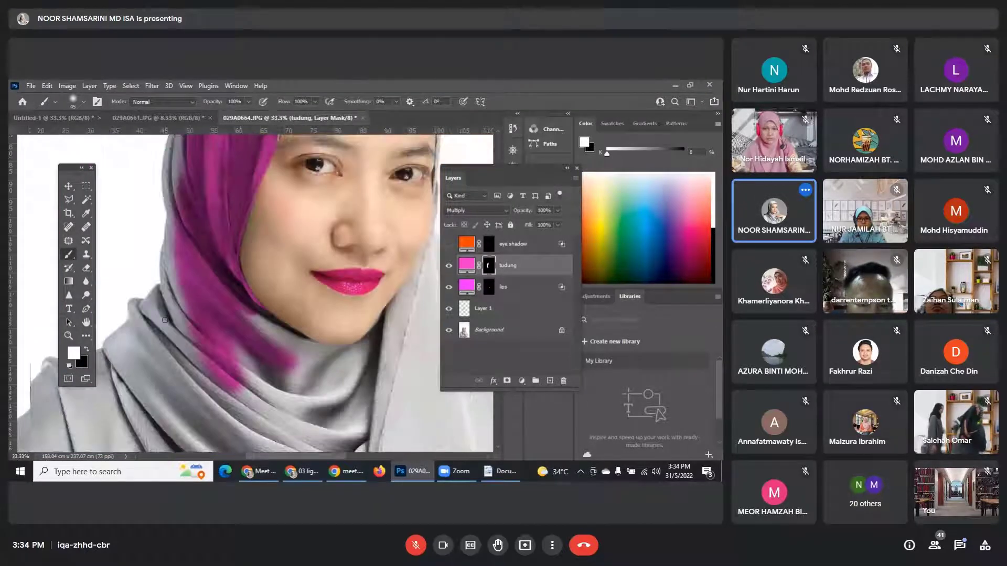
mouse_move(259, 345)
mouse_down()
mouse_move(243, 315)
mouse_move(270, 344)
mouse_move(284, 322)
mouse_move(323, 403)
mouse_up()
drag(304, 370, 324, 400)
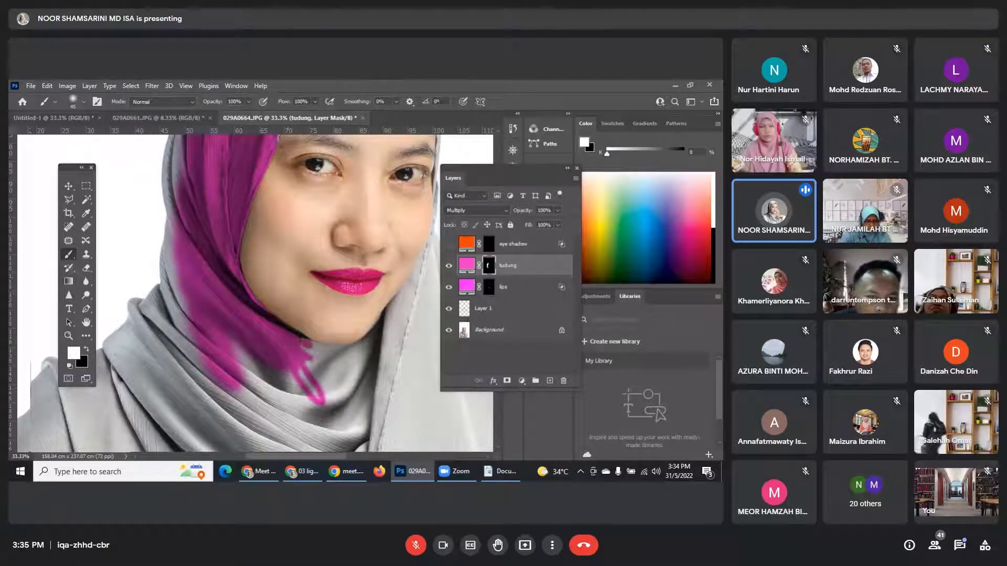
drag(315, 360, 323, 349)
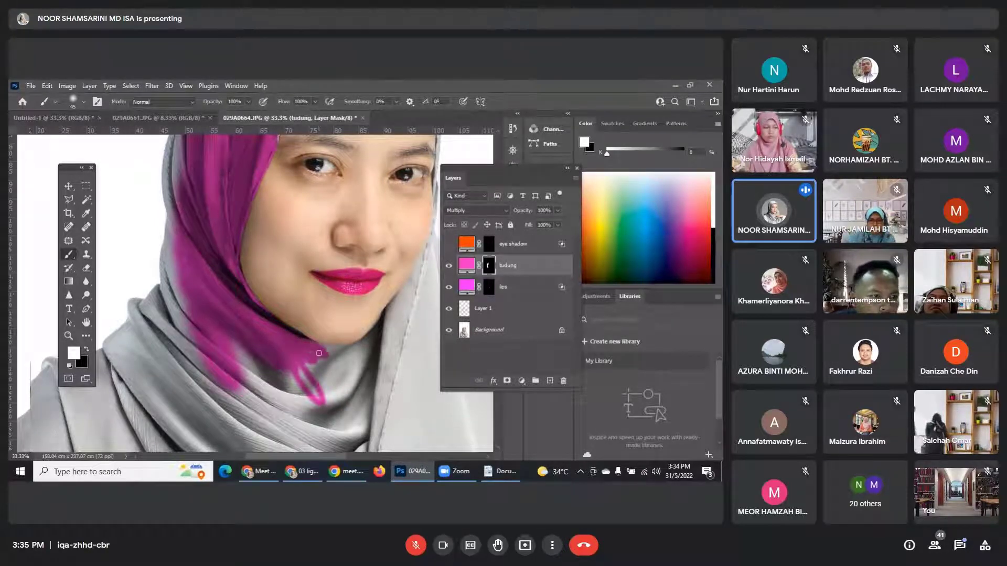
Enlarge the brush to 125 and paint the tudung mask white over the neck folds and the drape beside the chin.
key(bracketright)
key(bracketright)
key(bracketright)
key(bracketright)
key(bracketright)
key(bracketright)
key(bracketright)
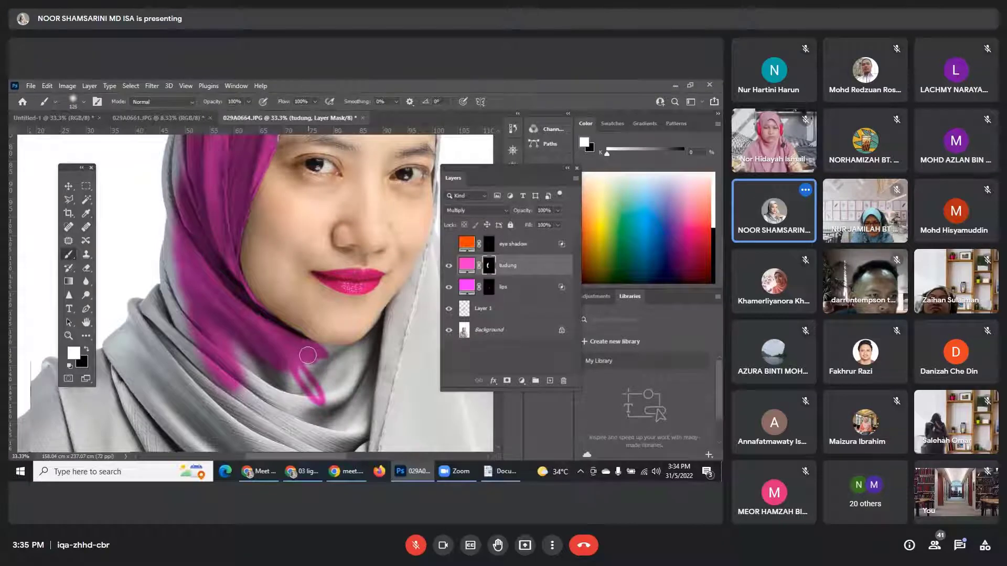
mouse_move(238, 385)
mouse_down()
mouse_move(281, 403)
mouse_move(252, 356)
mouse_move(320, 419)
mouse_move(333, 381)
mouse_move(301, 371)
mouse_move(362, 404)
mouse_move(328, 423)
mouse_move(362, 435)
mouse_move(278, 444)
mouse_move(330, 446)
mouse_move(209, 398)
mouse_move(201, 379)
mouse_move(276, 424)
mouse_move(191, 357)
mouse_move(178, 271)
mouse_move(181, 301)
mouse_move(246, 433)
mouse_move(370, 404)
mouse_move(318, 360)
mouse_move(340, 364)
mouse_move(307, 358)
mouse_move(352, 354)
mouse_move(414, 320)
mouse_move(376, 351)
mouse_move(420, 294)
mouse_move(376, 346)
mouse_up()
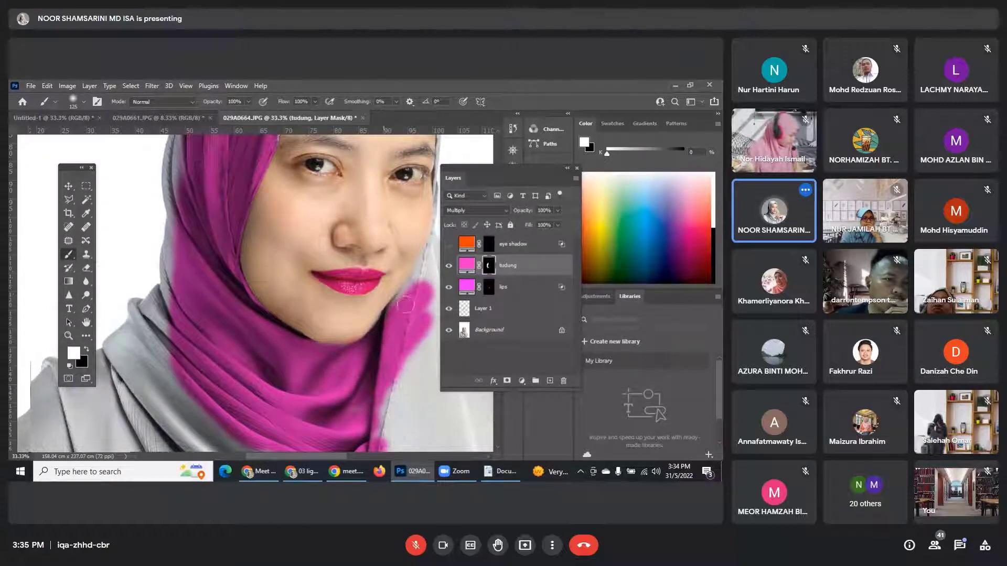
mouse_move(392, 379)
mouse_down()
mouse_move(380, 414)
mouse_move(338, 446)
mouse_up()
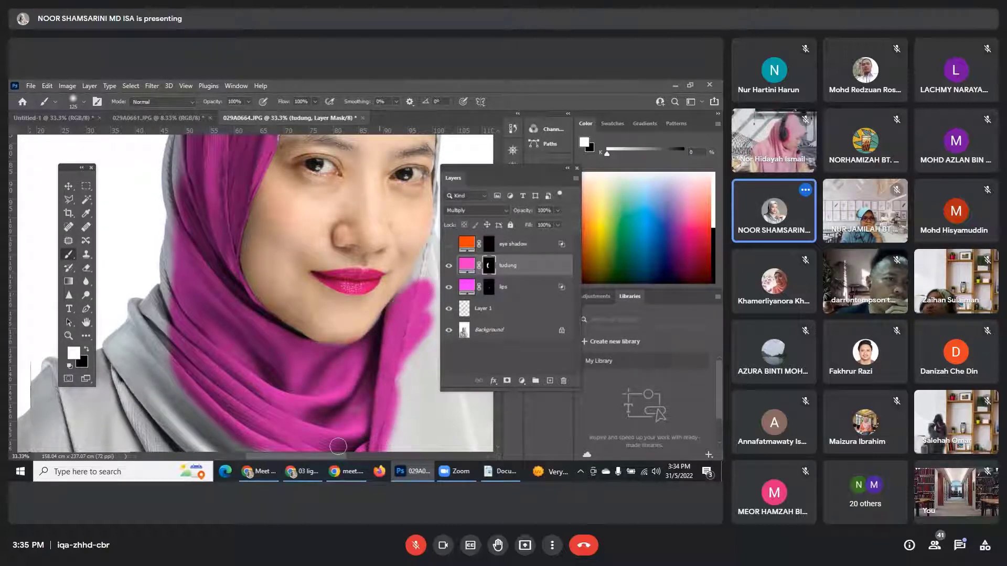
drag(381, 407, 388, 435)
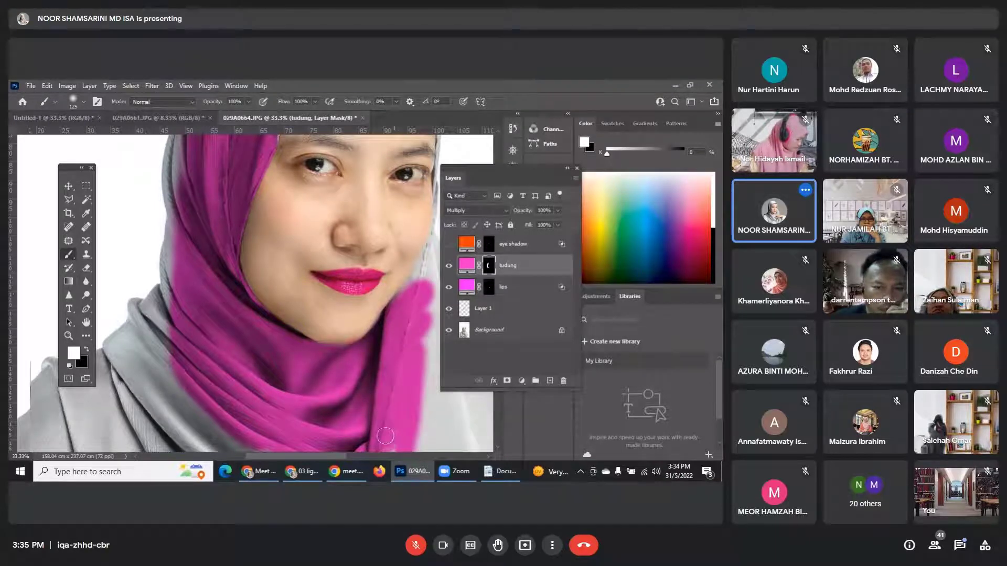
Paint the tudung mask white across the shoulder and front drapes of the headscarf, enlarging the brush to 300.
mouse_move(196, 308)
mouse_down()
mouse_move(150, 341)
mouse_move(161, 272)
mouse_move(63, 404)
mouse_move(73, 427)
mouse_move(63, 441)
mouse_move(208, 443)
mouse_move(155, 407)
mouse_move(181, 348)
mouse_move(49, 444)
mouse_move(62, 444)
mouse_up()
key(ctrl+minus)
key(ctrl+minus)
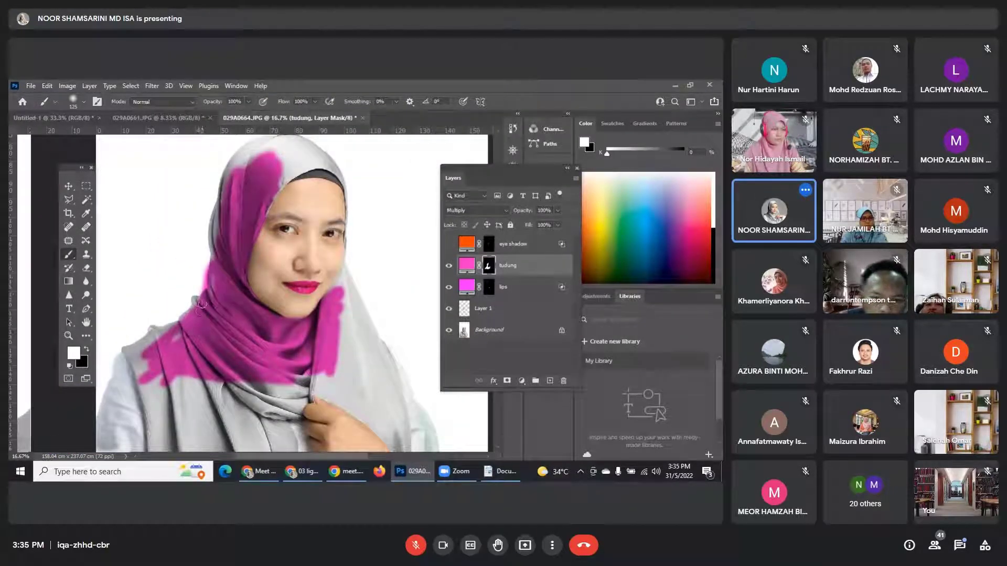
mouse_move(193, 307)
mouse_down()
mouse_move(181, 339)
mouse_move(136, 350)
mouse_move(171, 336)
mouse_move(158, 328)
mouse_move(144, 350)
mouse_up()
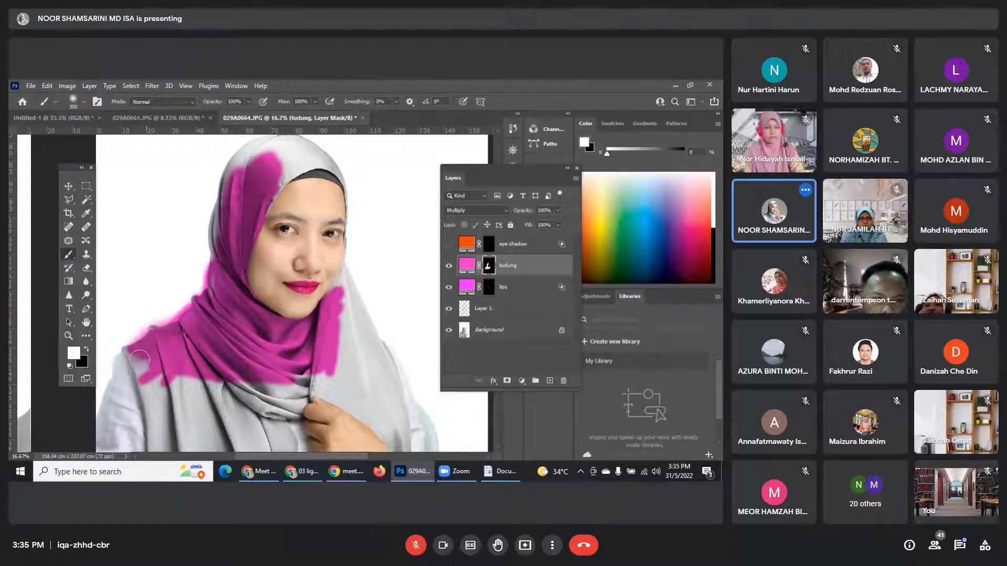
mouse_move(140, 360)
mouse_down()
mouse_move(223, 436)
mouse_move(227, 380)
mouse_move(275, 464)
mouse_move(288, 432)
mouse_move(296, 446)
mouse_move(292, 419)
mouse_move(325, 365)
mouse_move(305, 395)
mouse_move(345, 398)
mouse_move(405, 452)
mouse_move(349, 330)
mouse_move(387, 378)
mouse_move(321, 406)
mouse_move(342, 387)
mouse_move(247, 385)
mouse_move(267, 453)
mouse_move(188, 446)
mouse_up()
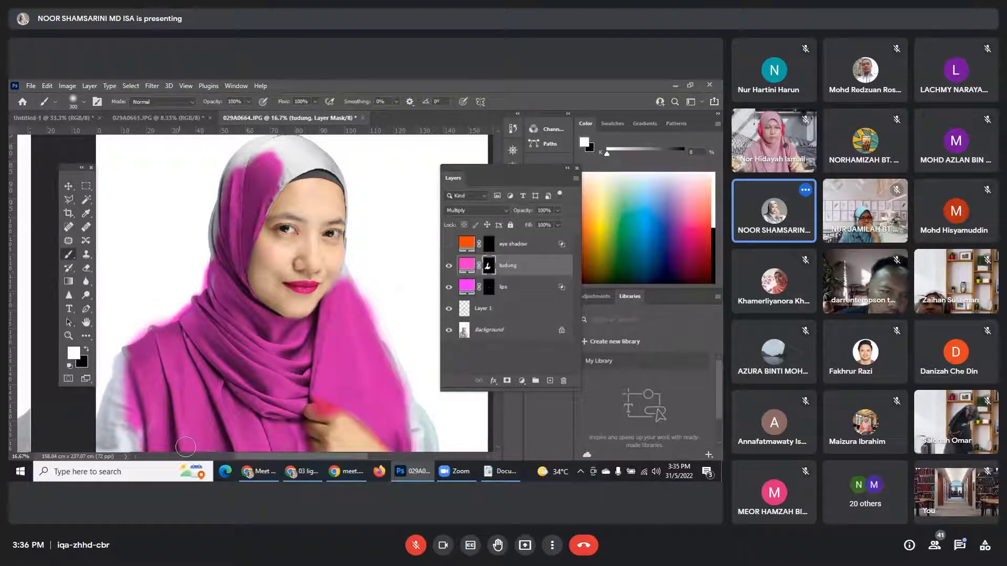
Undo the trial stroke near the forehead and paint the tudung mask white over the crown and outer side of the headscarf.
mouse_move(247, 173)
mouse_down()
mouse_move(221, 262)
mouse_move(221, 224)
mouse_move(244, 172)
mouse_move(290, 147)
mouse_move(313, 160)
mouse_move(276, 171)
mouse_move(295, 159)
mouse_move(266, 211)
mouse_up()
key(ctrl+z)
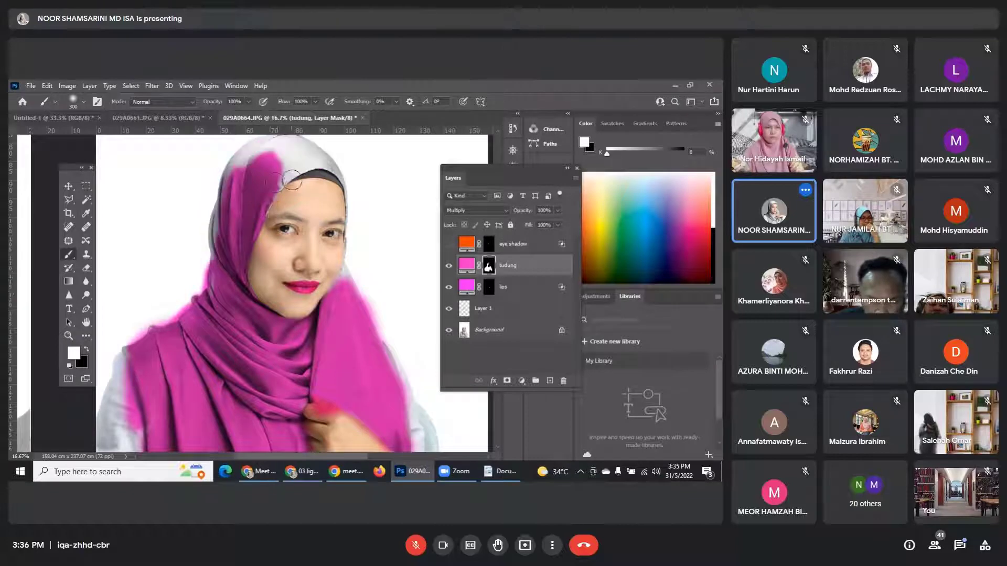
mouse_move(264, 177)
mouse_down()
mouse_move(316, 157)
mouse_move(282, 139)
mouse_move(259, 143)
mouse_move(224, 188)
mouse_move(261, 172)
mouse_move(259, 161)
mouse_move(274, 151)
mouse_move(226, 178)
mouse_move(216, 313)
mouse_move(245, 392)
mouse_up()
drag(313, 172, 331, 158)
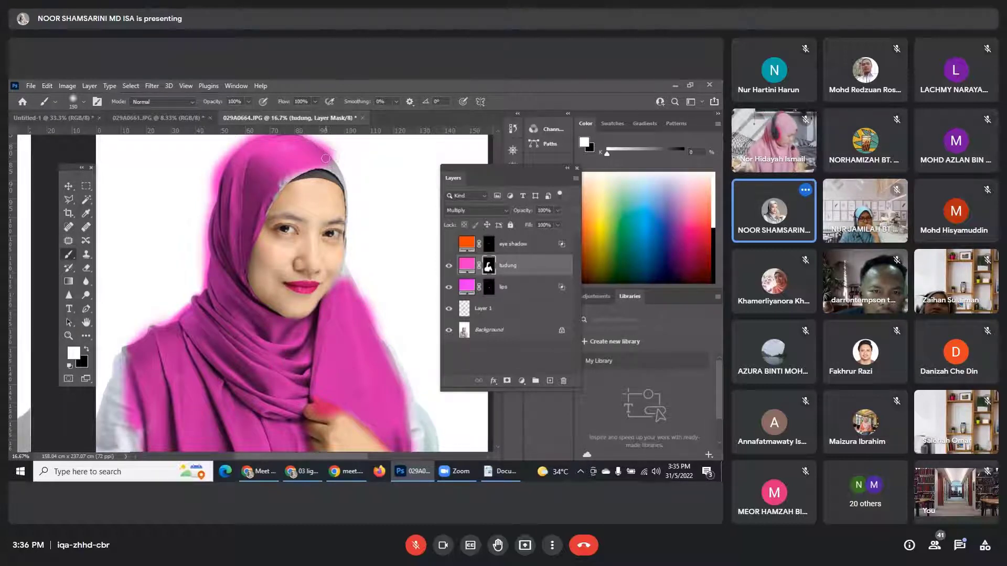
Reduce the brush size to 125 and paint the tudung mask white along the forehead edge and the far side of the face.
key(bracketleft)
key(bracketleft)
key(bracketleft)
key(bracketleft)
key(bracketleft)
key(bracketleft)
key(bracketleft)
mouse_move(340, 166)
mouse_down()
mouse_move(347, 183)
mouse_move(314, 168)
mouse_up()
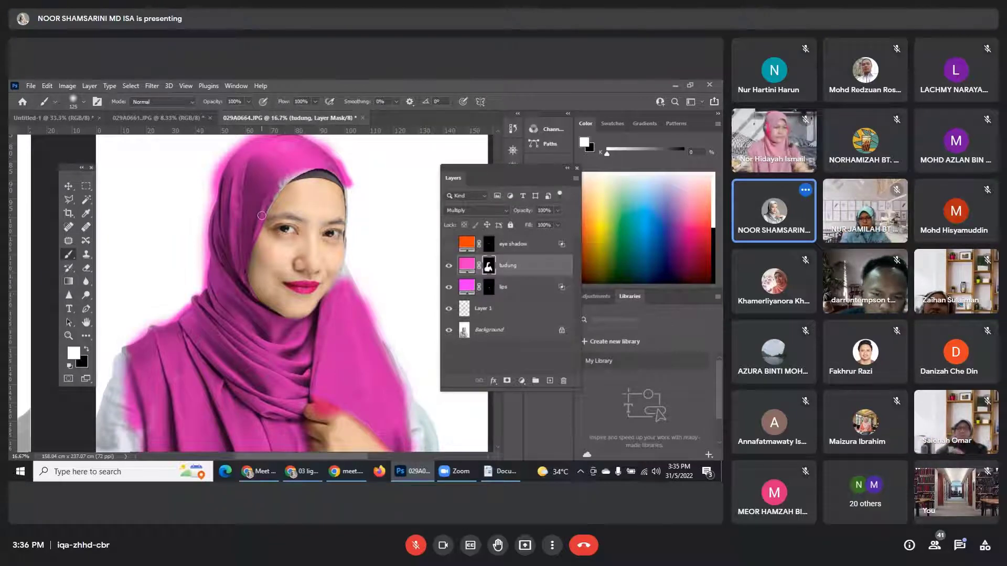
drag(287, 179, 304, 168)
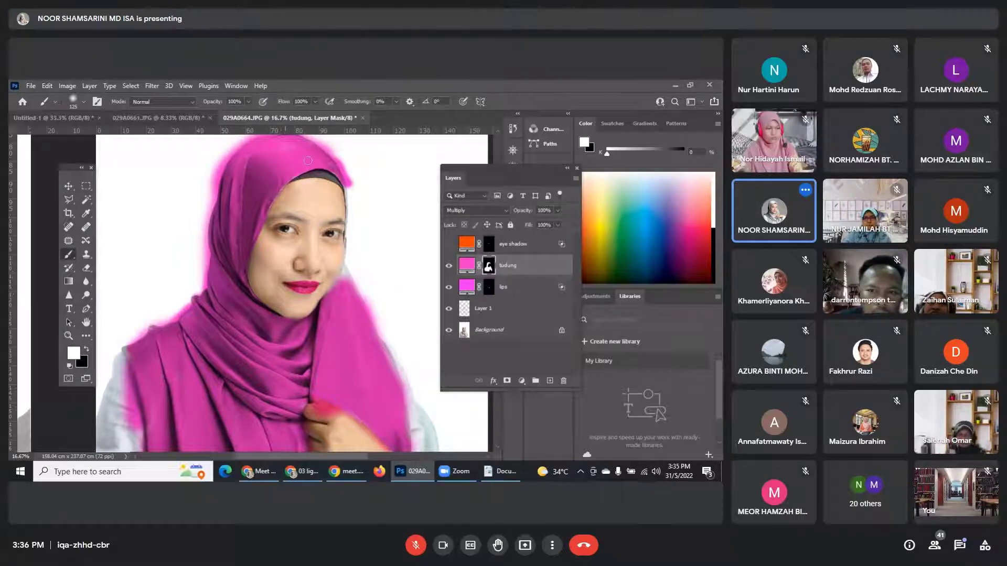
drag(347, 181, 351, 200)
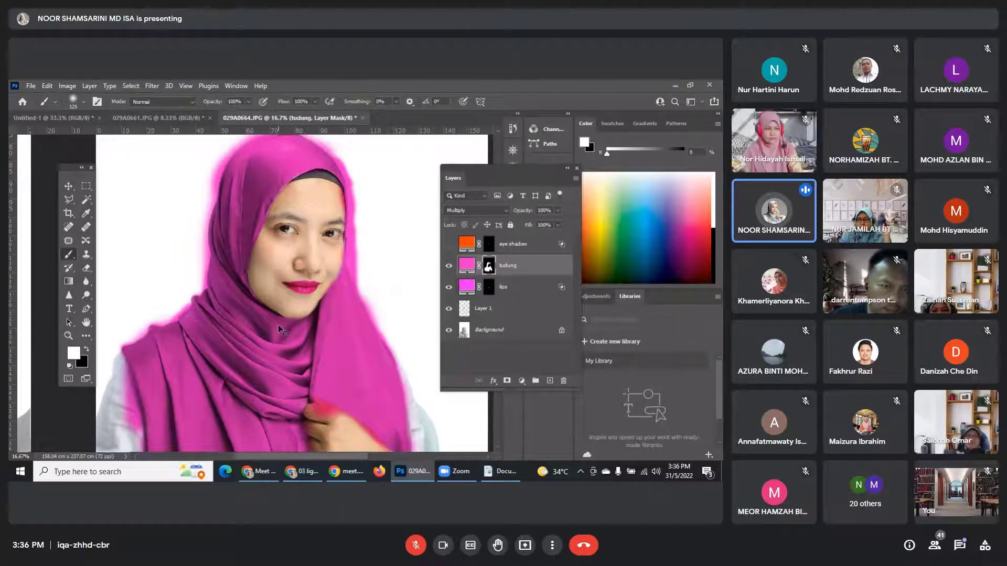
Switch to black, reduce the brush to 70, and paint away some pink spill on the white background beside the headscarf.
scroll(278, 325, up, 3)
scroll(279, 327, up, 1)
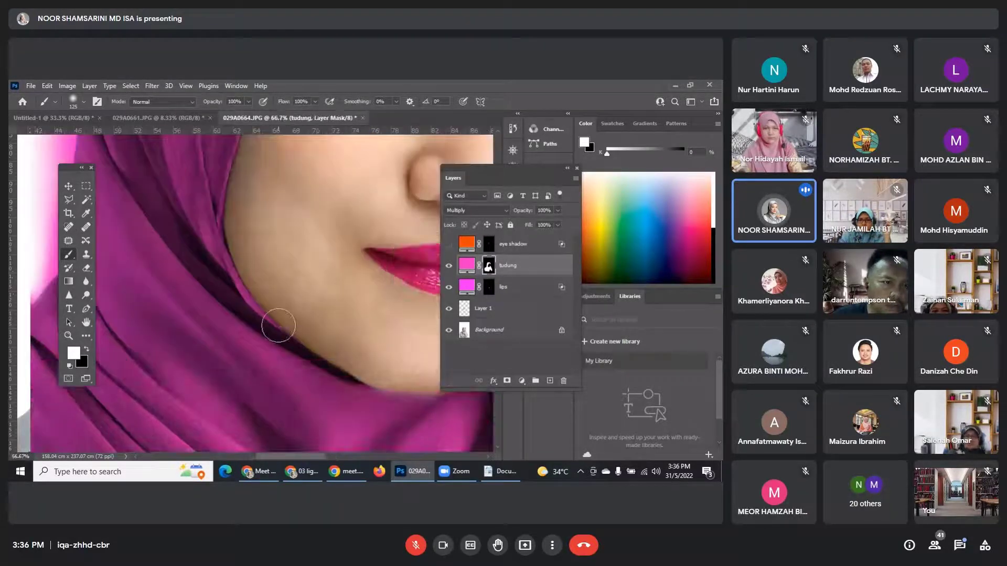
drag(279, 326, 419, 375)
drag(229, 292, 262, 292)
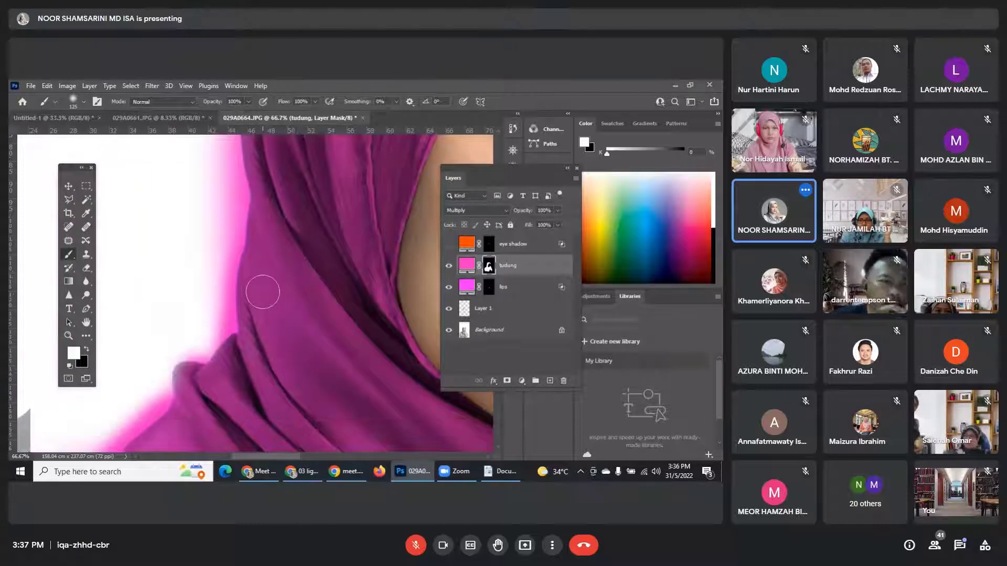
key(x)
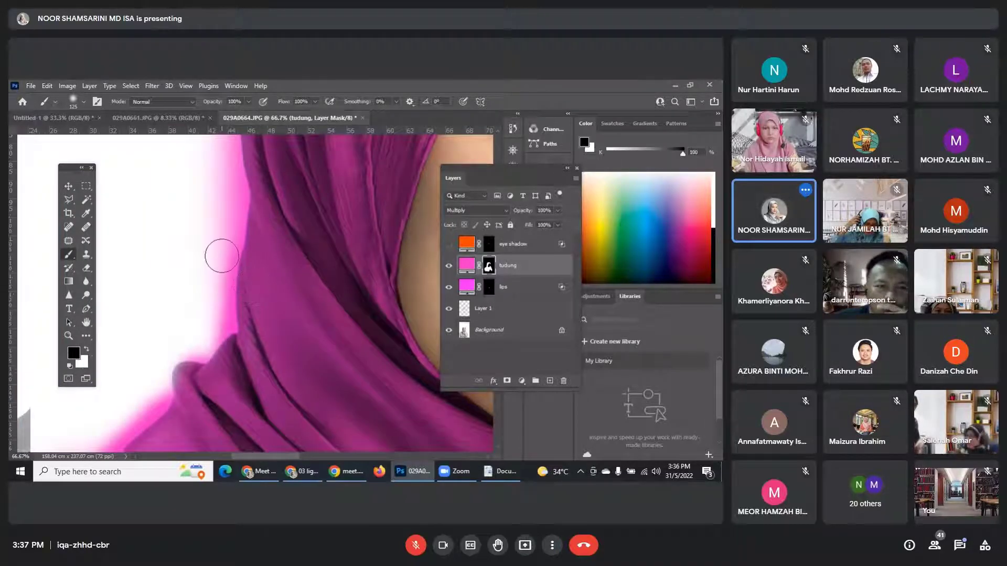
key(bracketleft)
key(bracketleft)
key(bracketleft)
key(bracketleft)
mouse_move(223, 182)
mouse_down()
mouse_move(224, 230)
mouse_move(211, 178)
mouse_up()
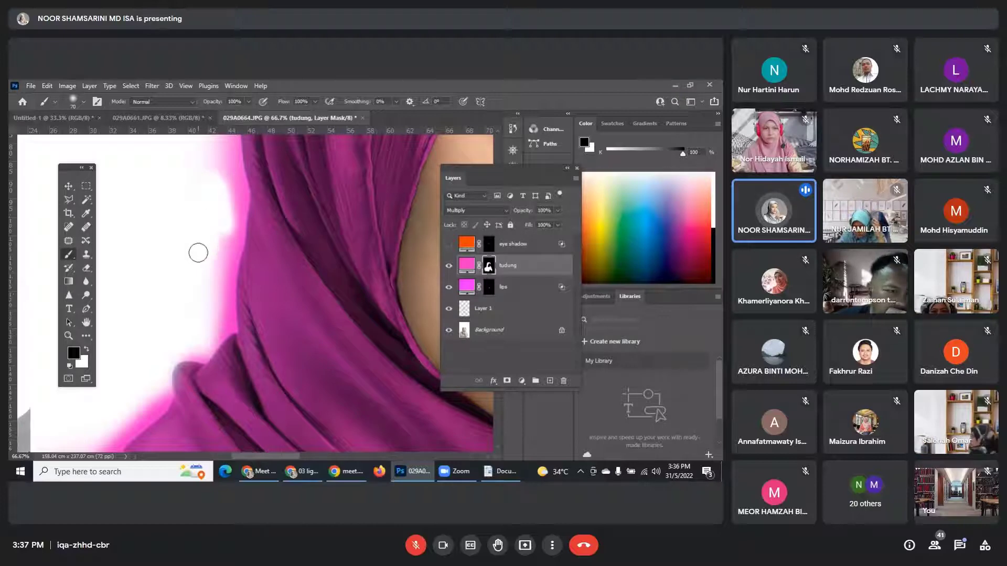
Choose the "bulu kucing" brush preset and enlarge it to clean the pink spill along the headscarf's outer edge.
click(84, 102)
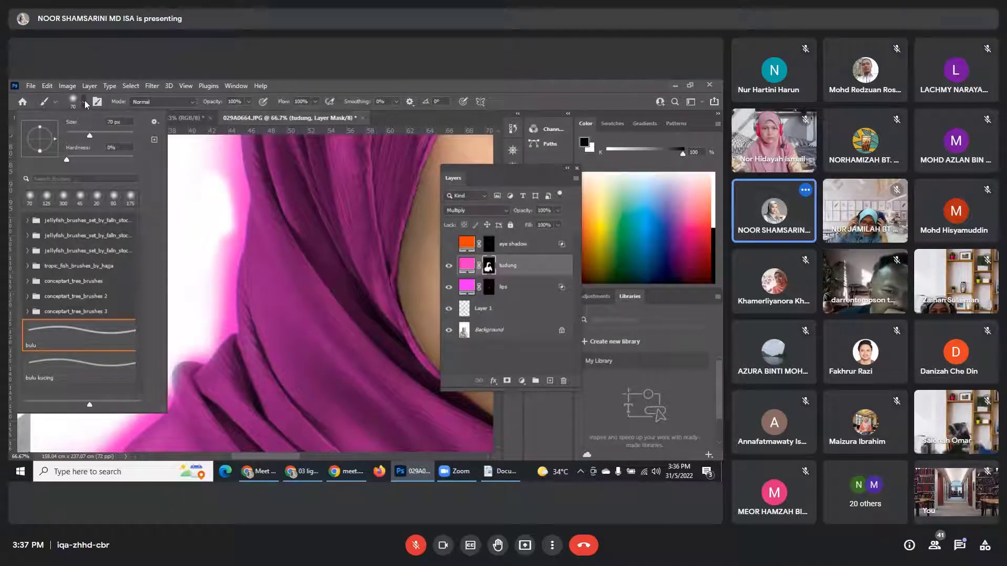
click(79, 364)
click(248, 186)
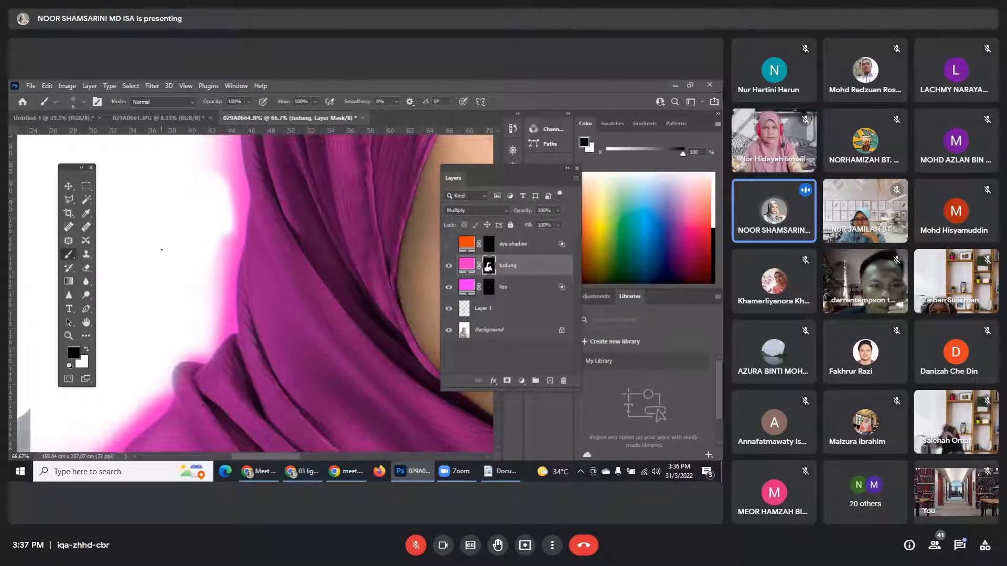
key(bracketright)
key(bracketright)
key(bracketright)
key(bracketright)
key(bracketright)
key(bracketright)
key(bracketright)
key(bracketright)
key(bracketright)
key(bracketright)
key(bracketright)
key(bracketright)
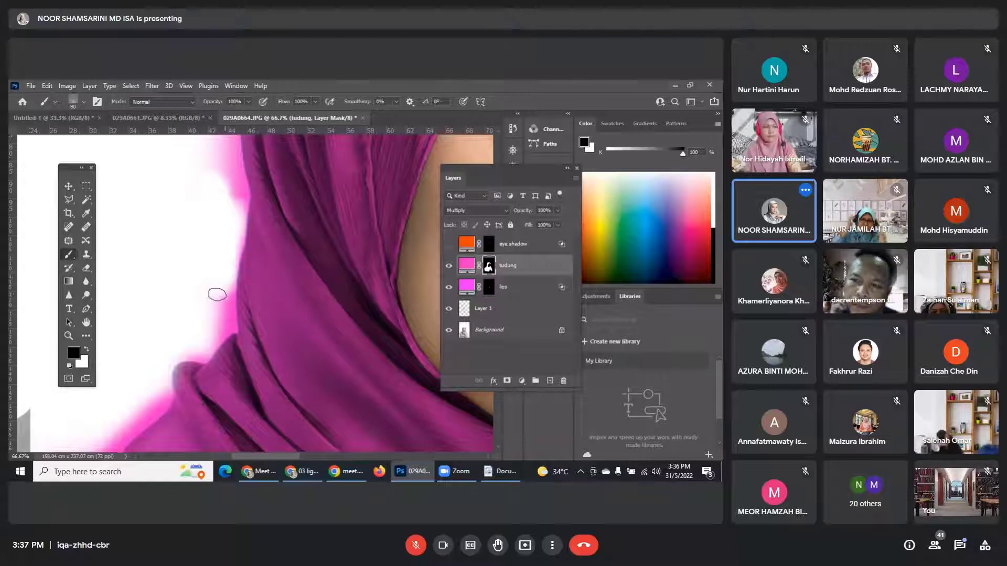
Reduce the brush size and paint the tudung mask black over the pink spill along the headscarf's outer edge beside the neck folds.
key(bracketleft)
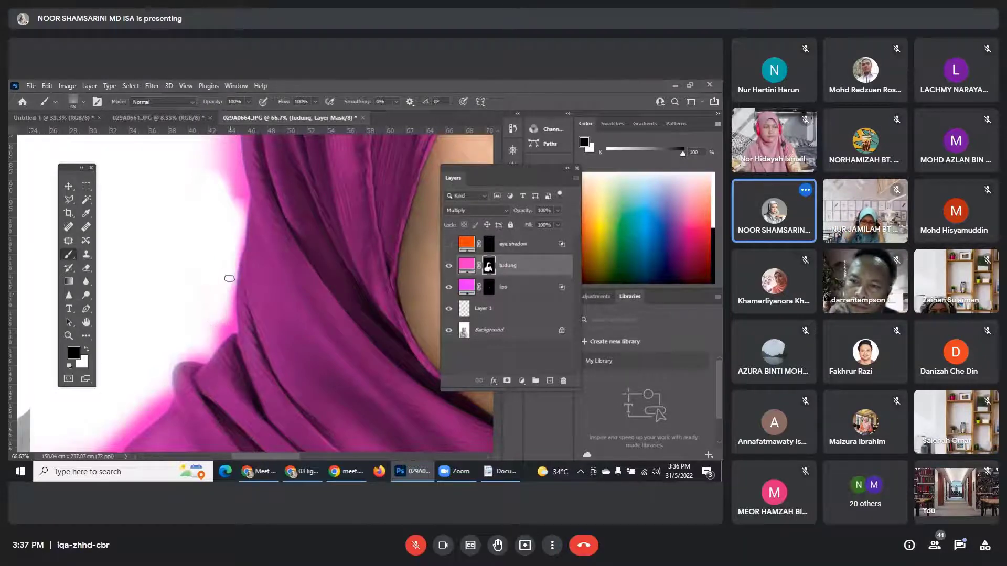
mouse_move(227, 278)
mouse_down()
mouse_move(226, 330)
mouse_move(207, 325)
mouse_move(211, 288)
mouse_move(208, 352)
mouse_move(222, 333)
mouse_move(203, 356)
mouse_move(180, 358)
mouse_up()
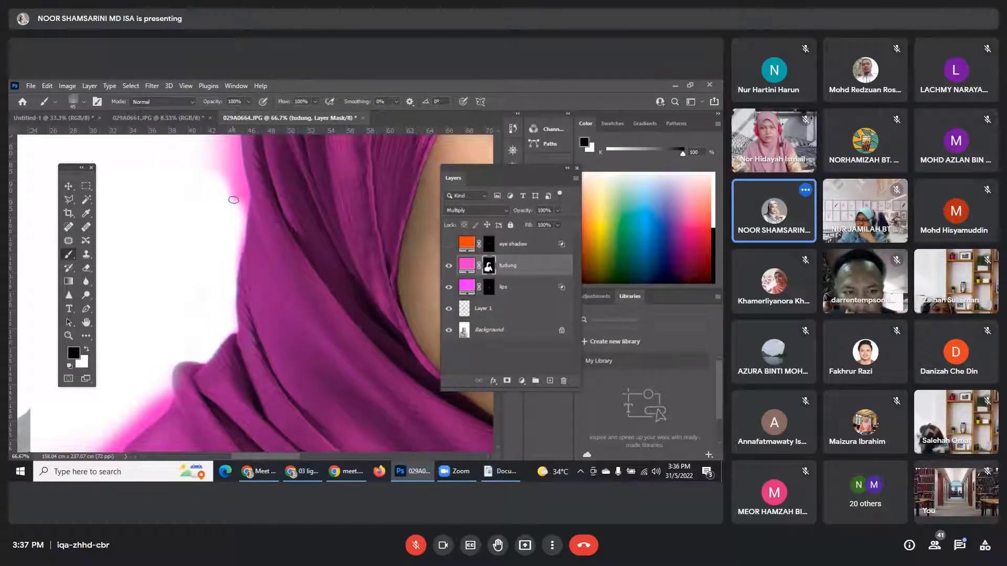
mouse_move(233, 199)
mouse_down()
mouse_move(230, 173)
mouse_move(235, 182)
mouse_up()
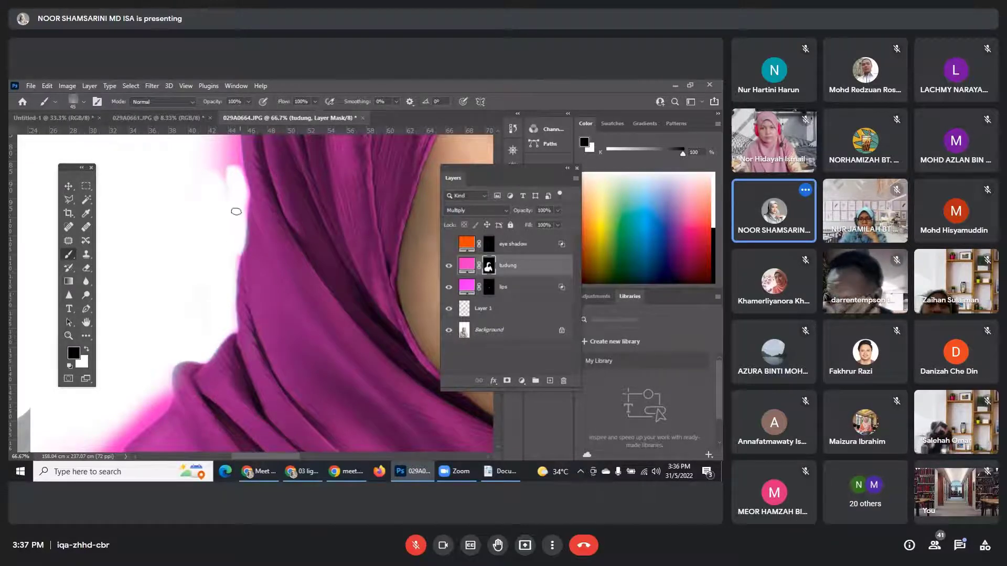
Inspect the pink headscarf and its edges, comparing the image with the tudung layer hidden and shown again.
key(ctrl+minus)
key(ctrl+minus)
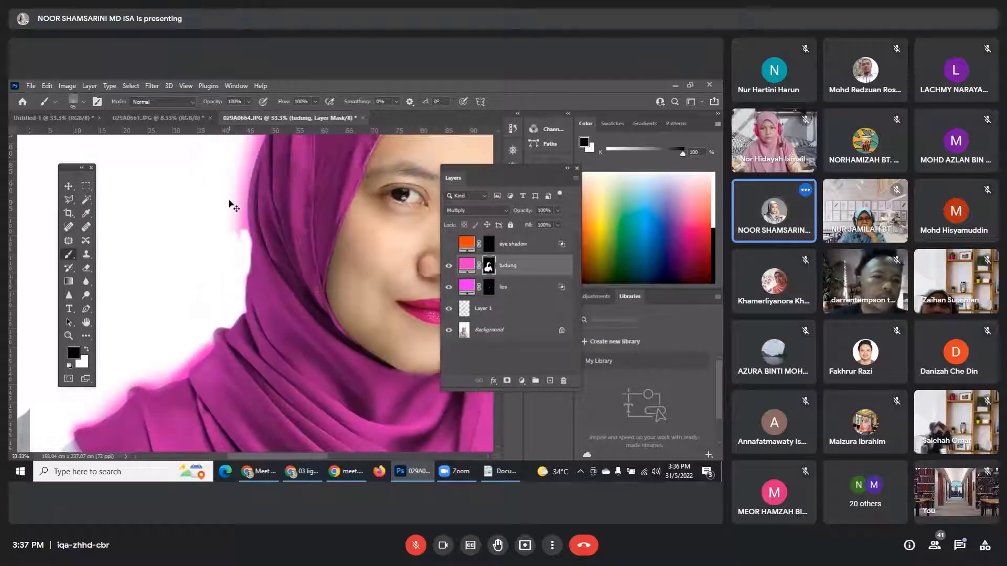
drag(254, 218, 145, 225)
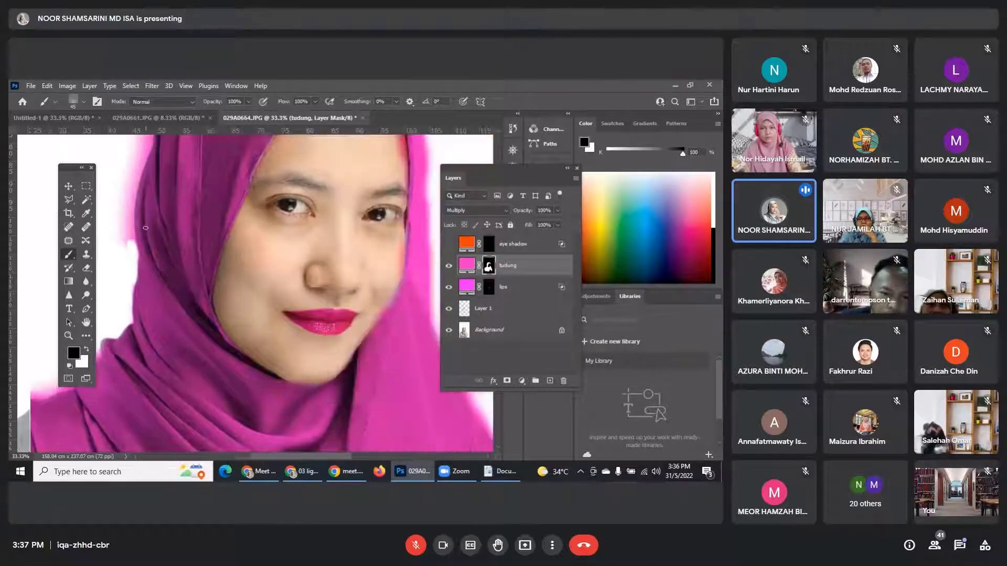
key(ctrl+minus)
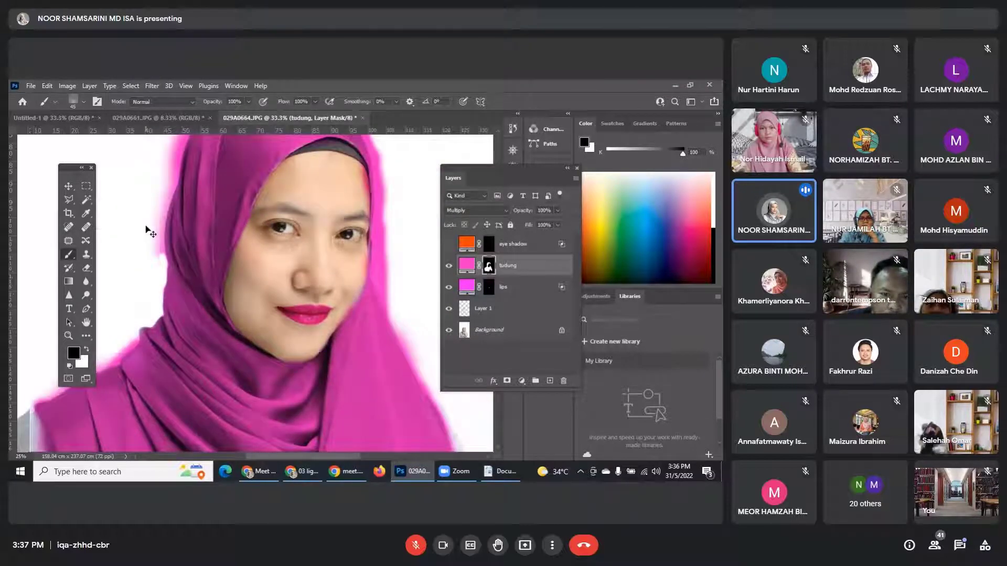
key(ctrl+minus)
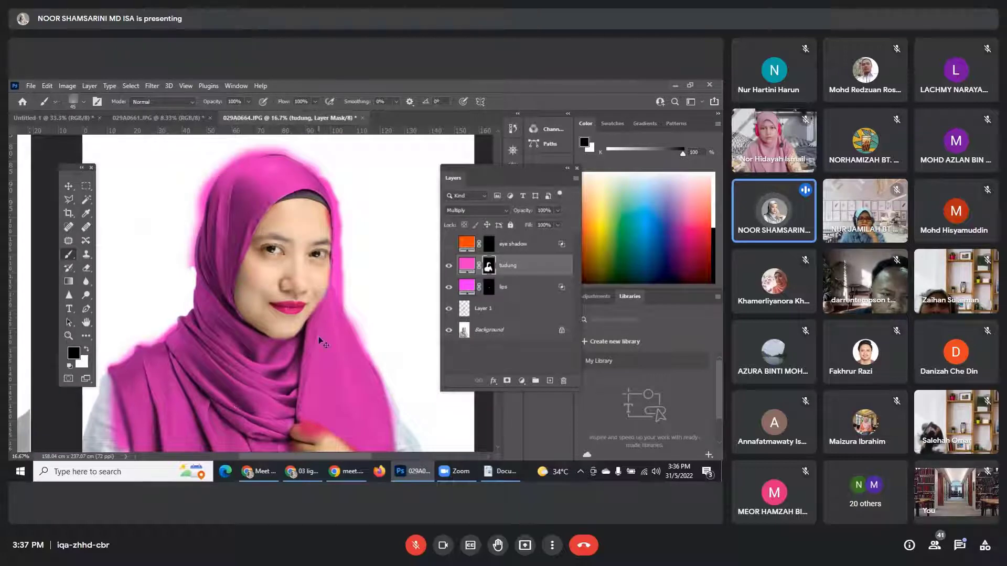
key(ctrl+plus)
key(ctrl+plus)
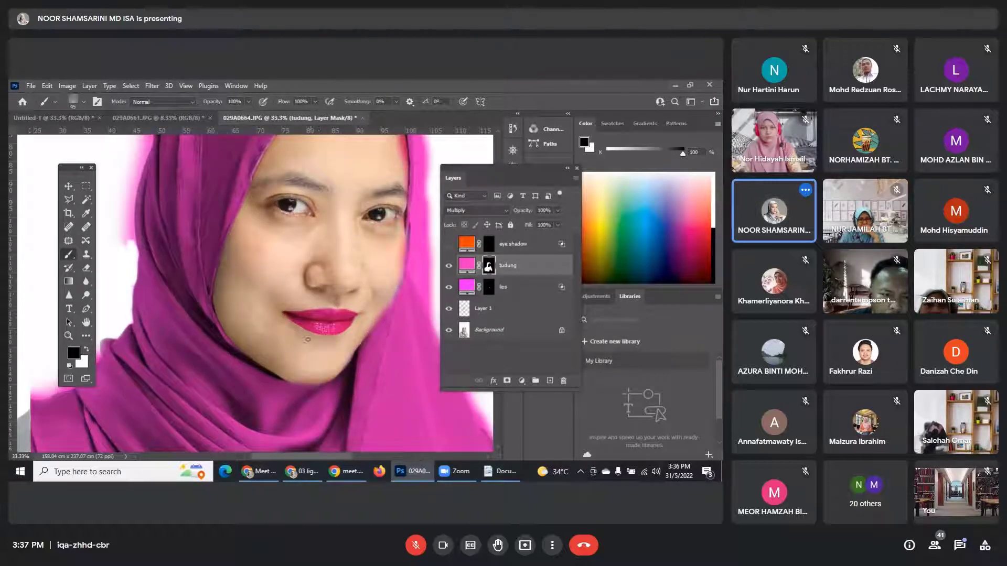
scroll(308, 340, down, 1)
scroll(281, 315, down, 5)
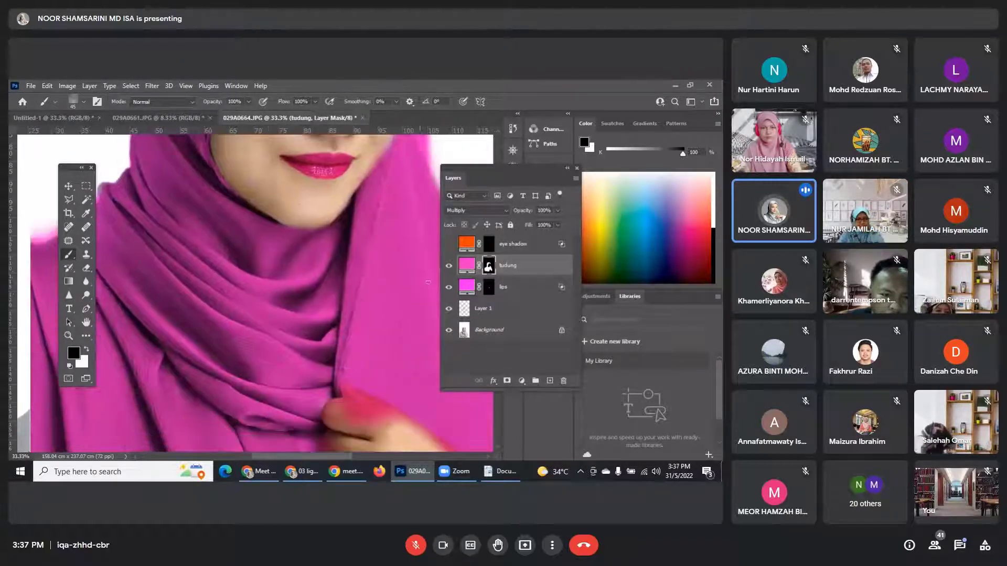
click(448, 271)
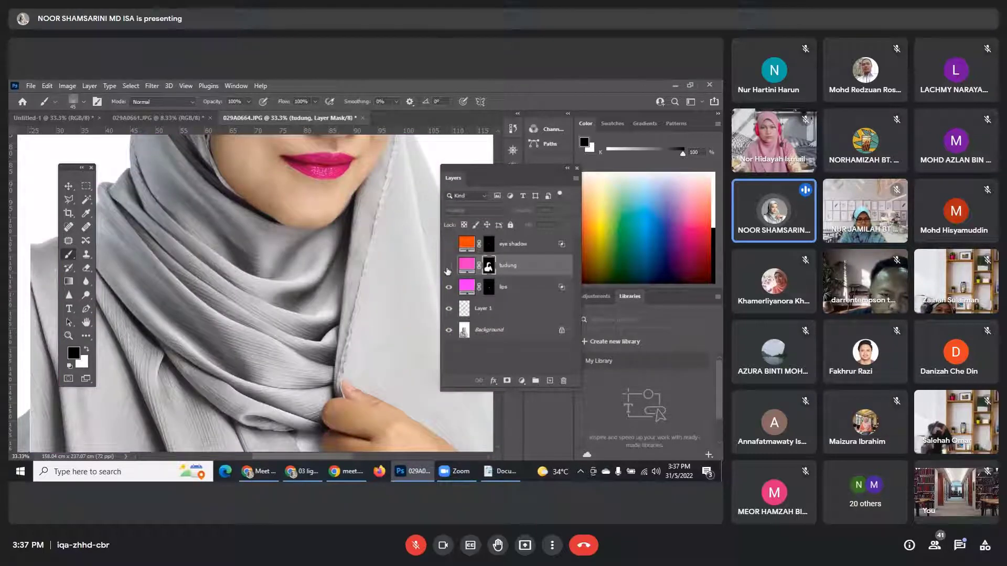
click(448, 267)
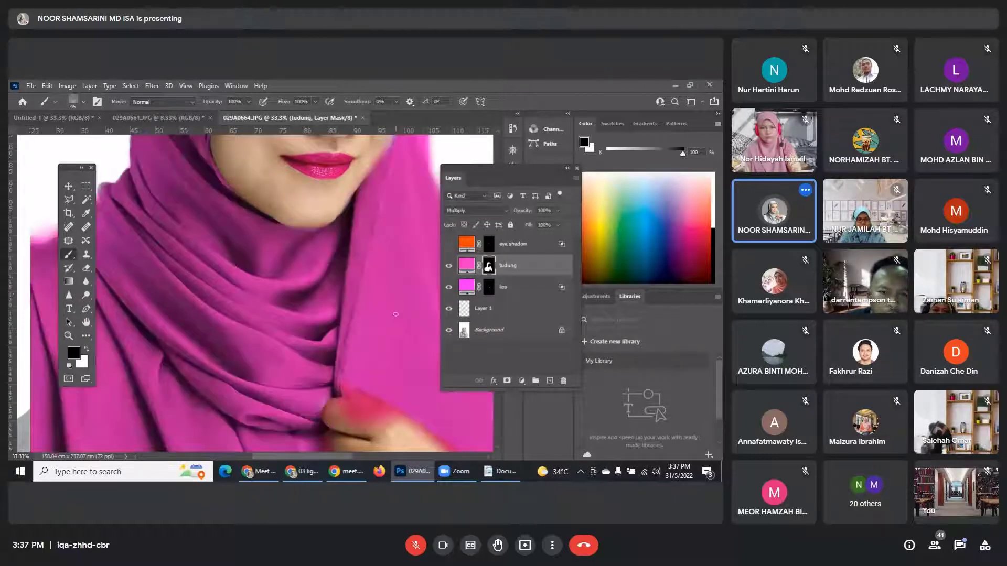
Open the tudung layer's blending options and split the Underlying Layer white slider of Blend If to 222 / 255.
click(563, 269)
key(h)
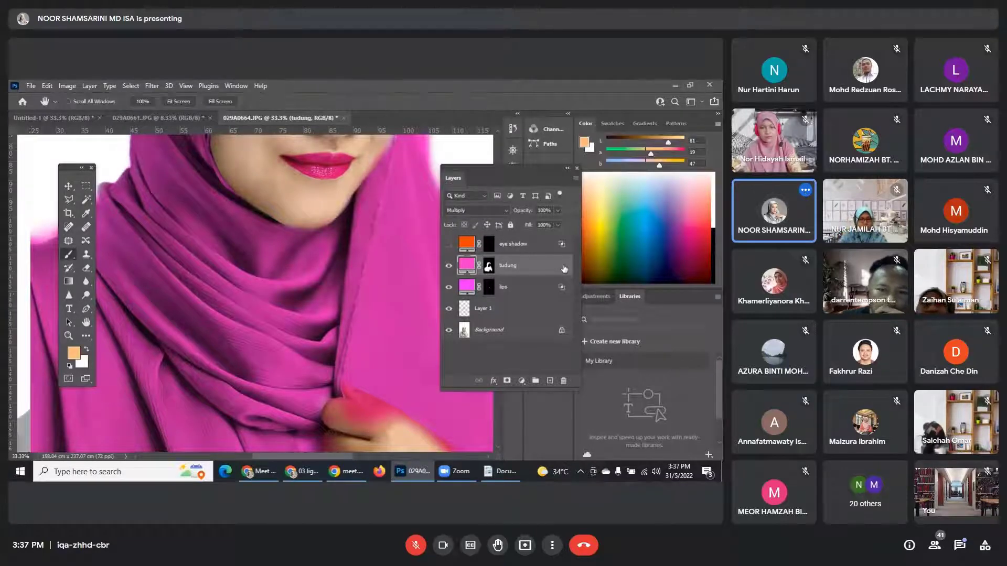
double_click(564, 269)
drag(397, 161, 497, 155)
mouse_move(657, 358)
mouse_down()
mouse_move(628, 364)
mouse_move(677, 360)
mouse_up()
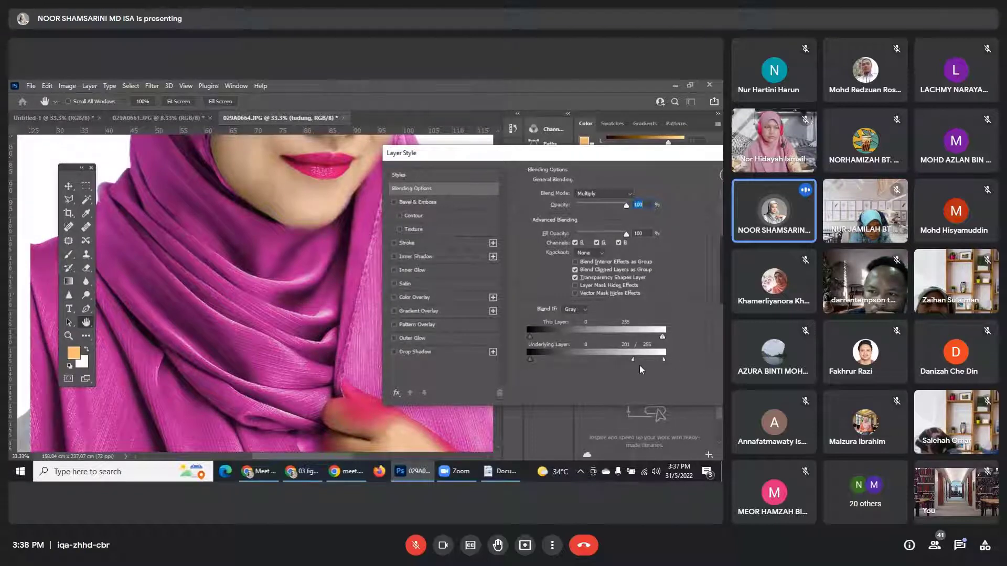
mouse_move(632, 359)
mouse_down()
mouse_move(618, 361)
mouse_move(645, 362)
mouse_up()
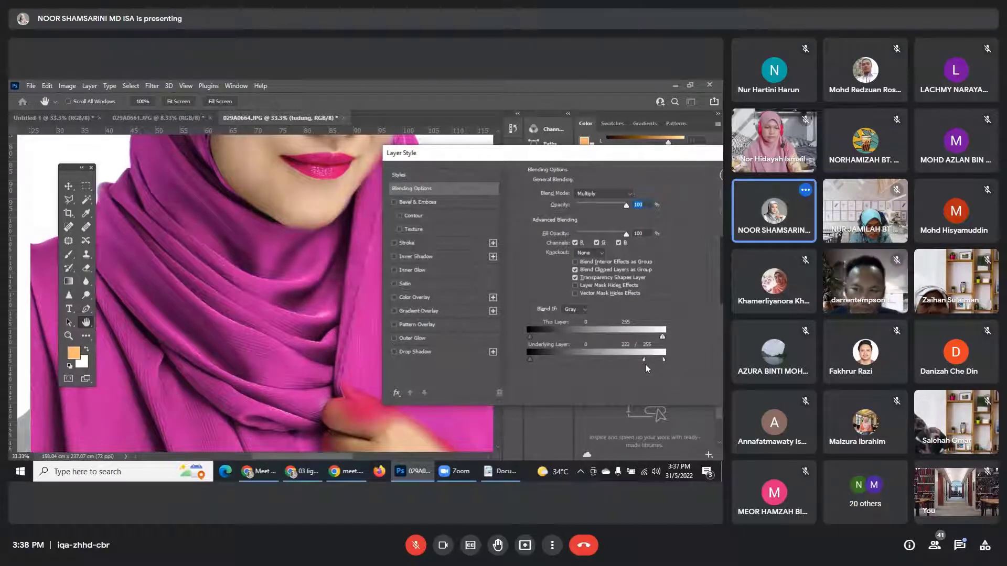
Try raising and splitting the Underlying Layer black slider of Blend If, and return it to 0.
mouse_move(532, 360)
mouse_down()
mouse_move(574, 360)
mouse_move(528, 360)
mouse_up()
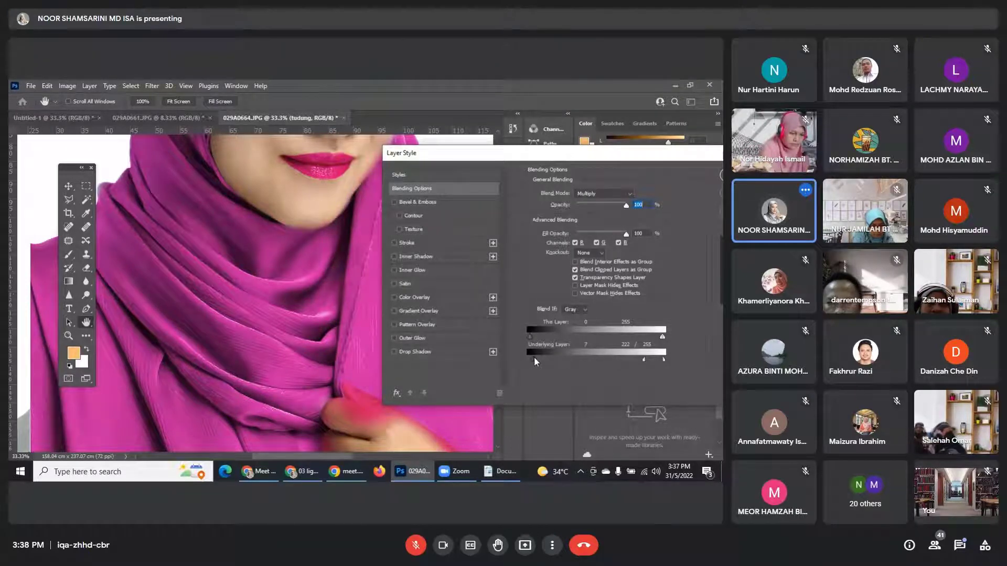
drag(536, 359, 526, 360)
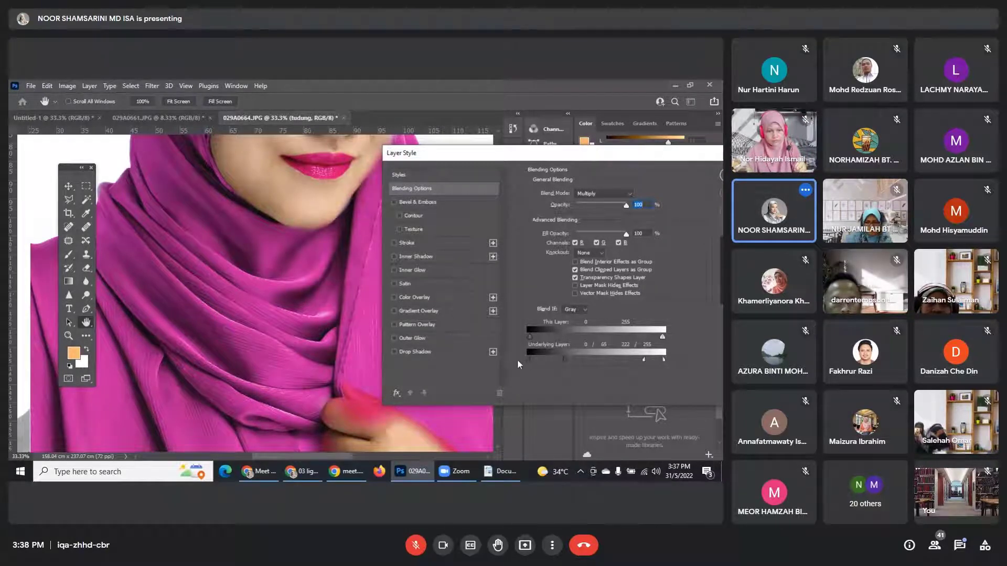
drag(543, 364, 523, 365)
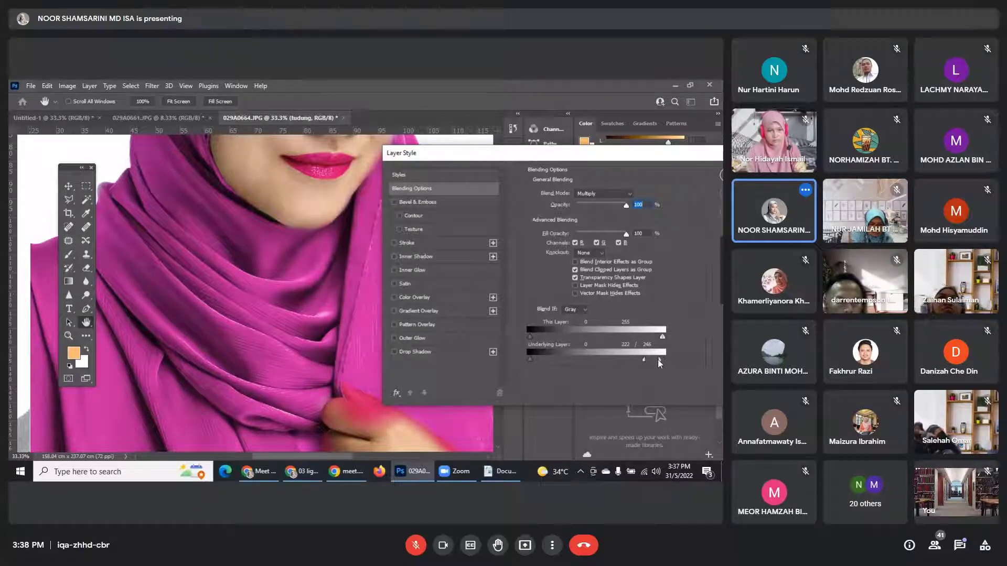
Set the Underlying Layer white slider to 227 / 255 and apply the tudung layer's blending options.
mouse_move(643, 360)
mouse_down()
mouse_move(668, 357)
mouse_move(645, 369)
mouse_move(668, 361)
mouse_move(634, 358)
mouse_move(647, 358)
mouse_up()
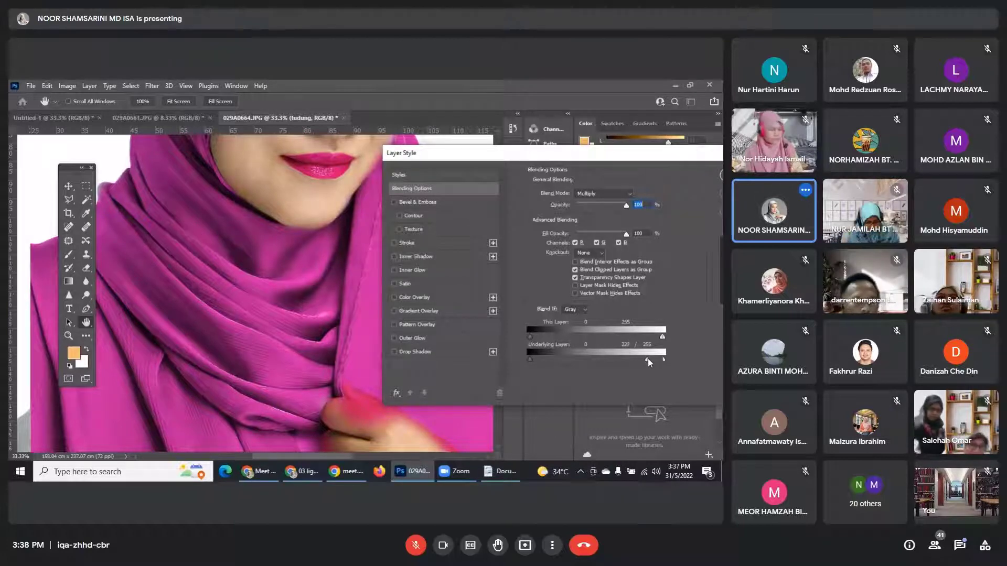
key(ctrl+minus)
key(ctrl+minus)
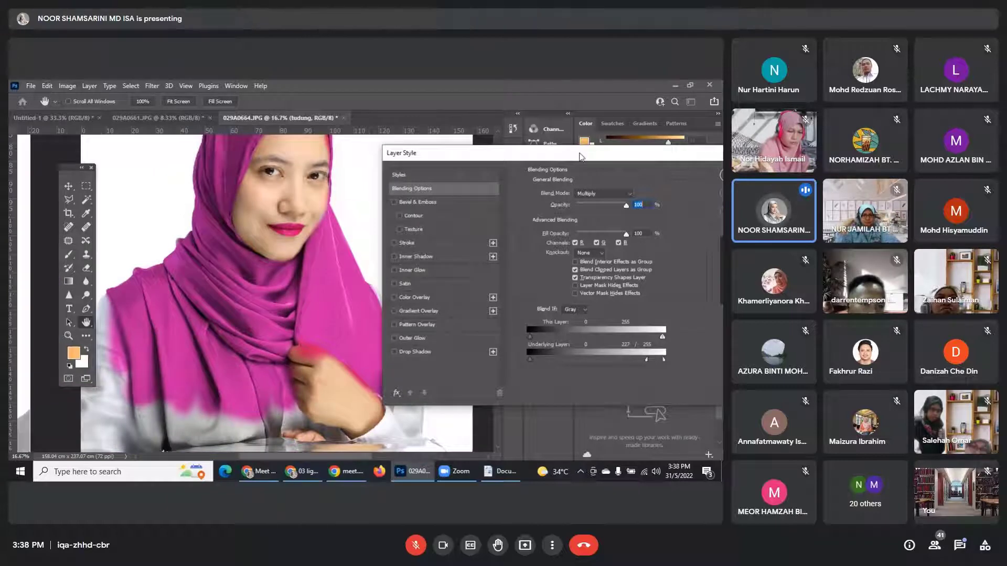
drag(581, 156, 513, 173)
click(686, 193)
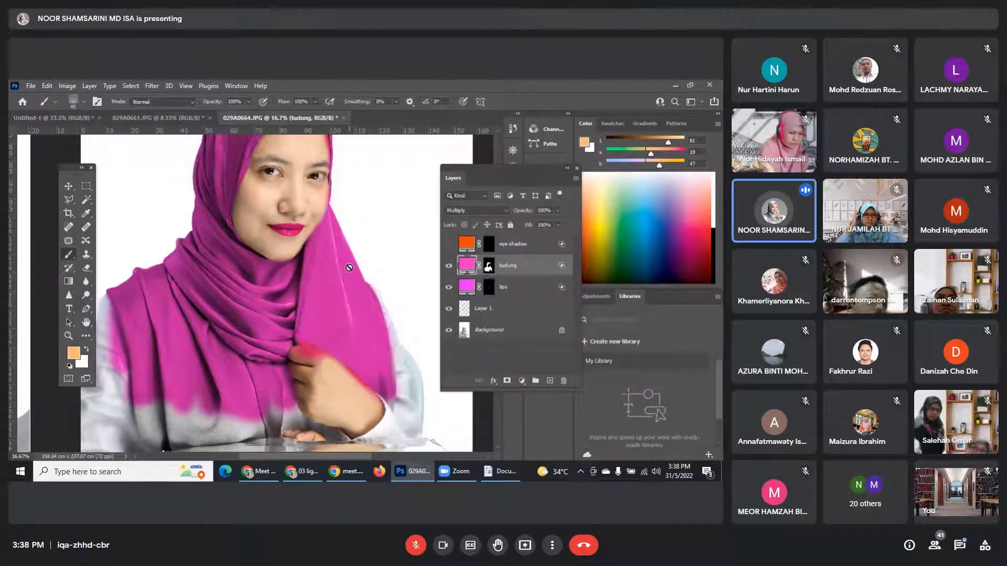
Review the upper part of the recoloured headscarf and switch to the Google Meet window with the in-call messages.
scroll(432, 304, up, 3)
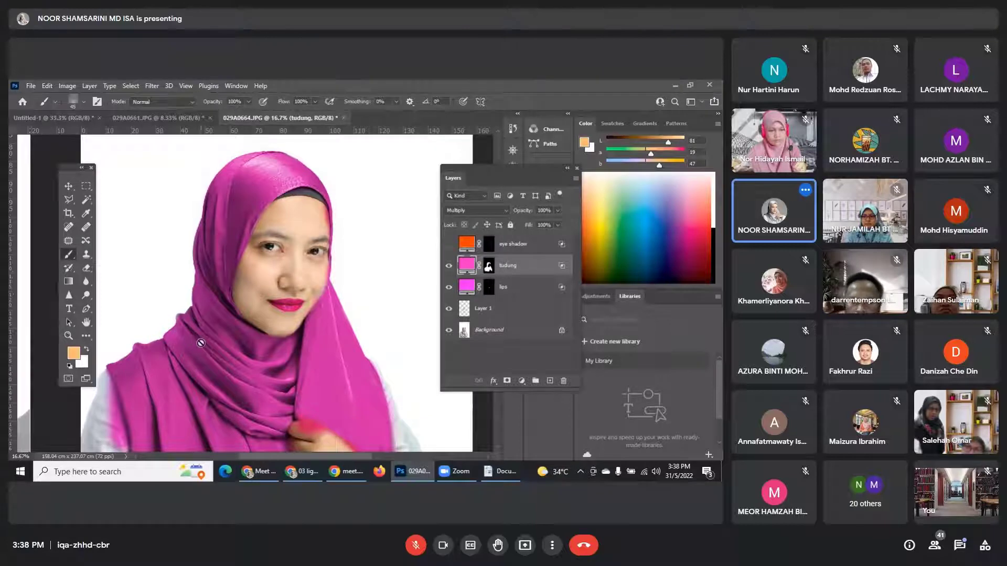
click(261, 473)
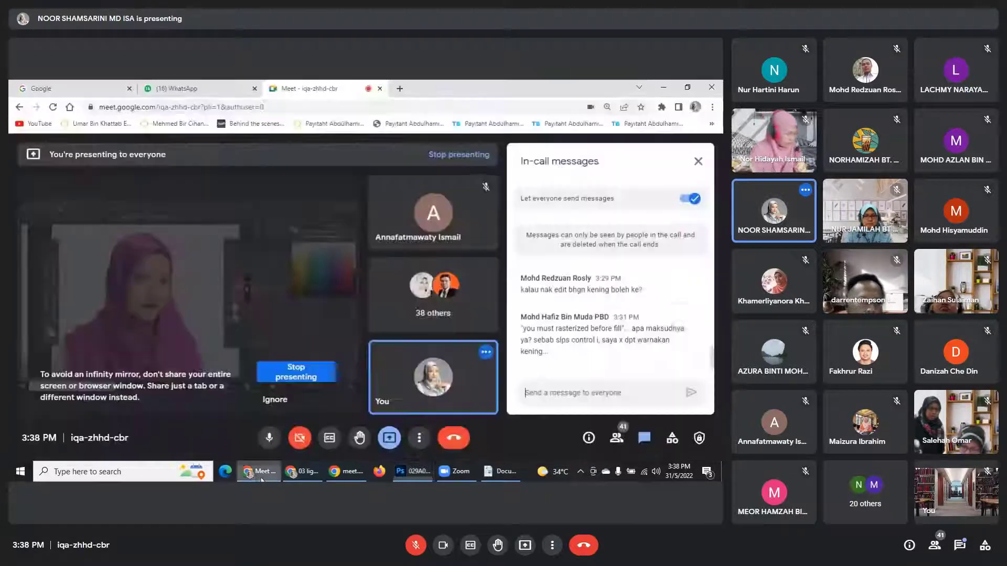
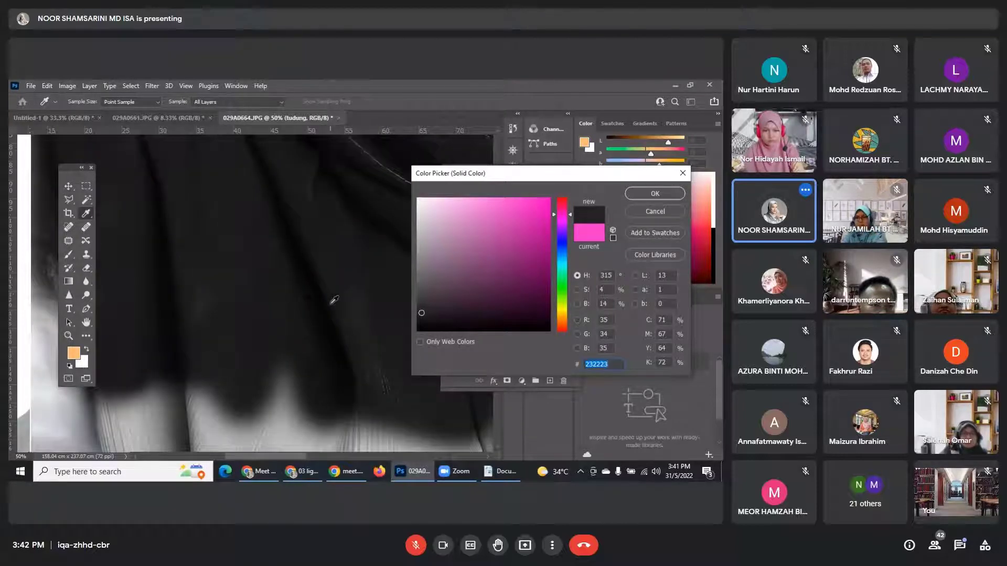
Choose a dark grey for the tudung color fill and shift its hue to 206°, giving 3e4143.
key(ctrl+minus)
key(ctrl+minus)
key(ctrl+minus)
key(ctrl+minus)
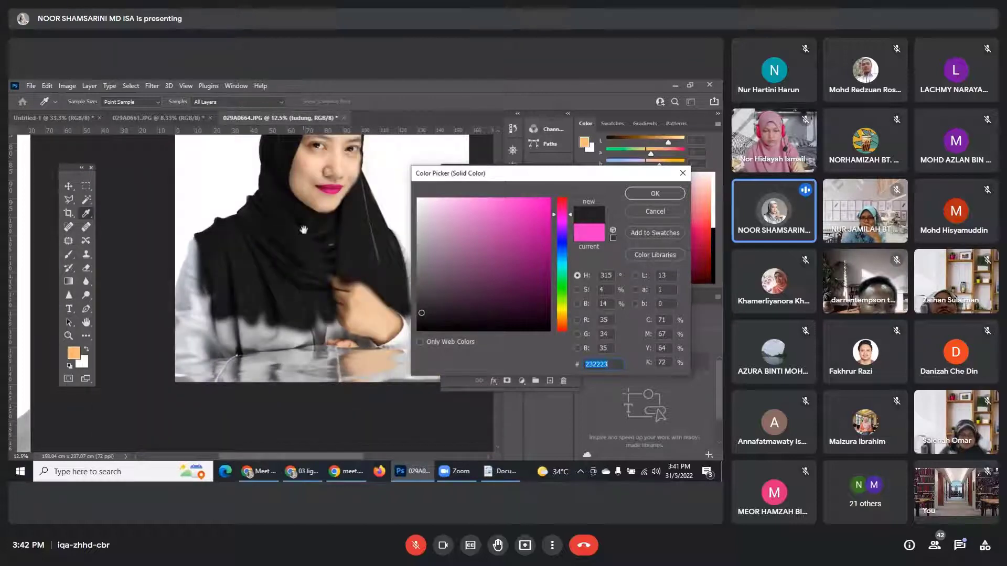
drag(303, 229, 294, 310)
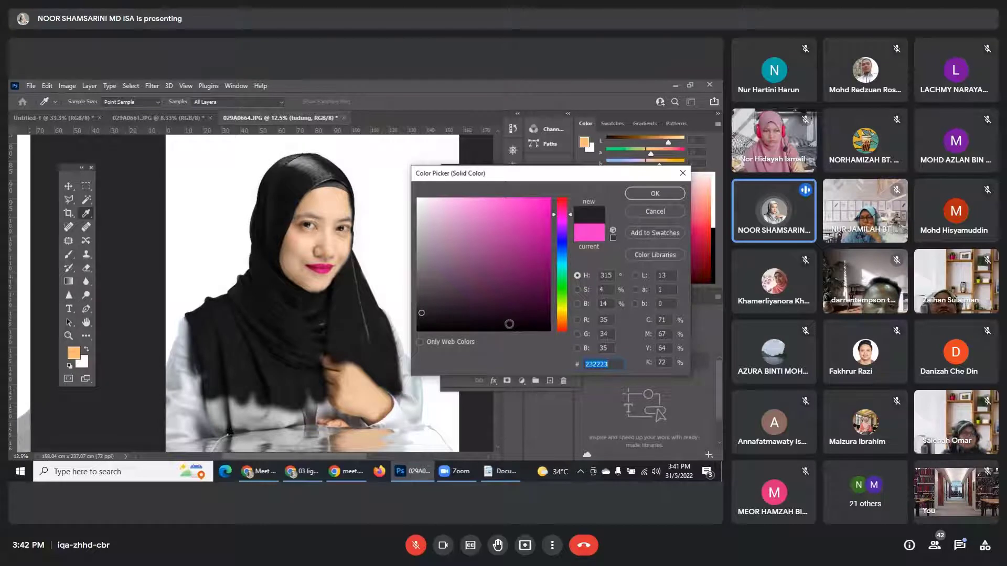
drag(421, 216, 425, 297)
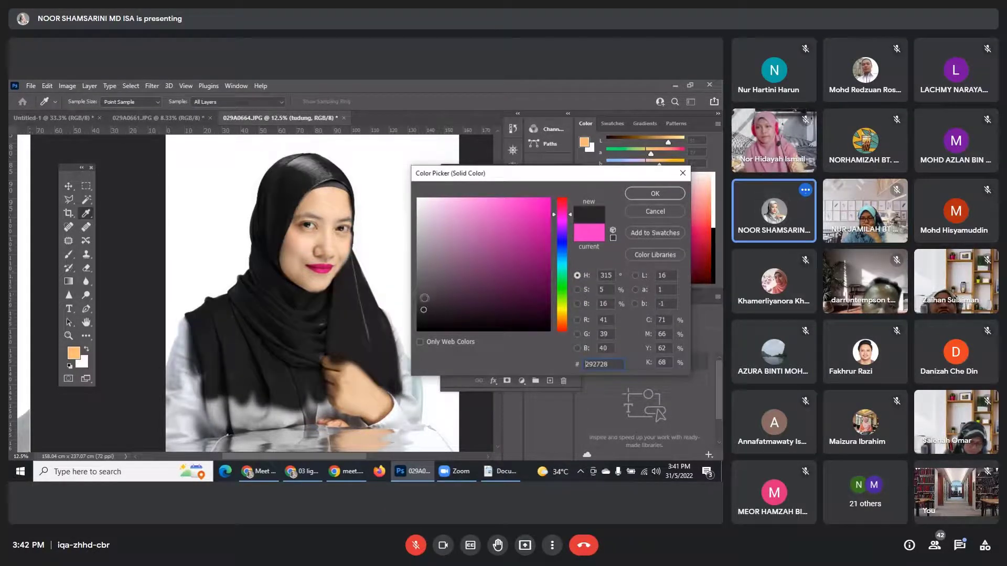
click(426, 296)
click(565, 256)
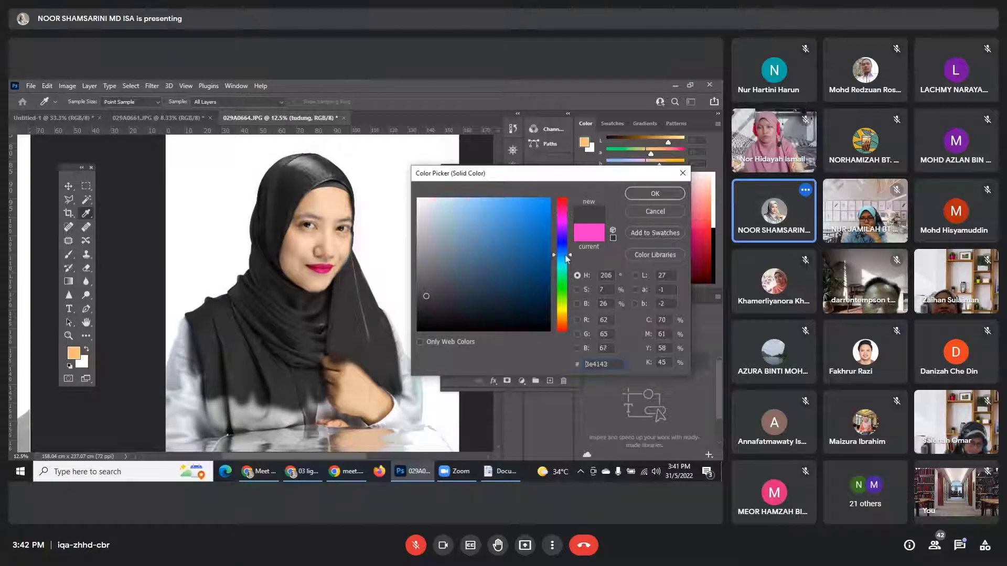
Try progressively darker shades for the tudung fill: 3c3e40, 272829, 1c1e20 and near-black 0c0e0f.
drag(427, 296, 419, 284)
click(426, 298)
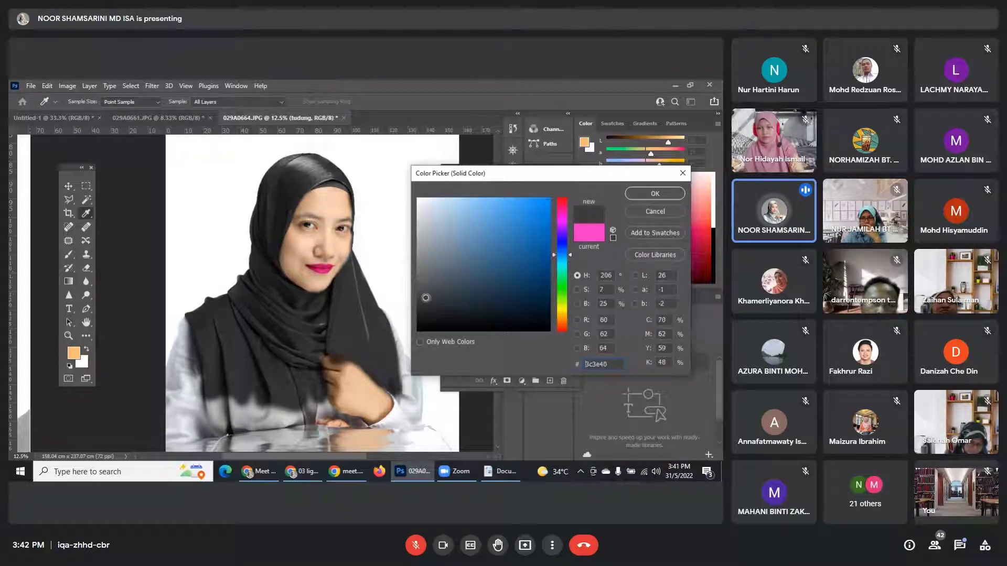
click(424, 310)
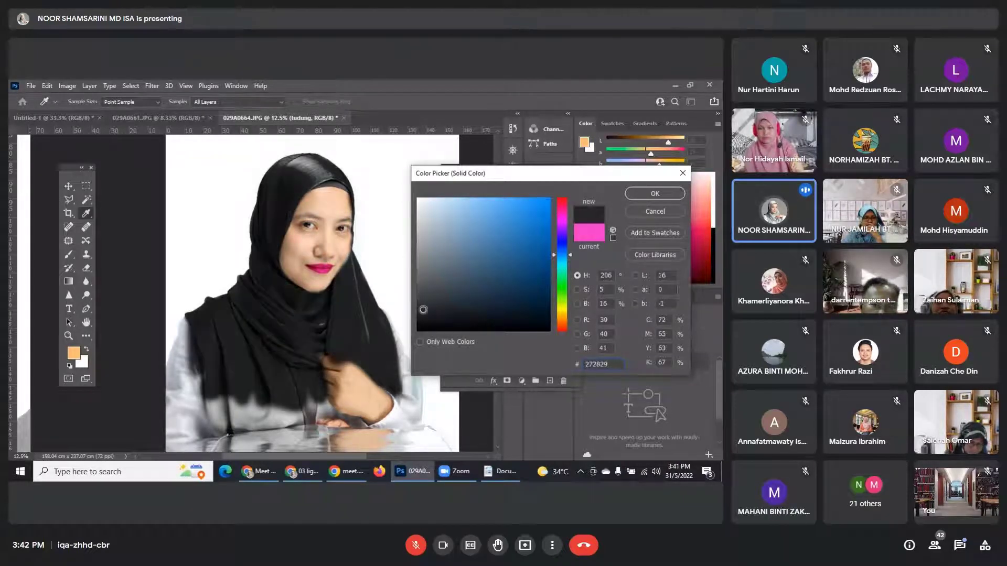
click(432, 314)
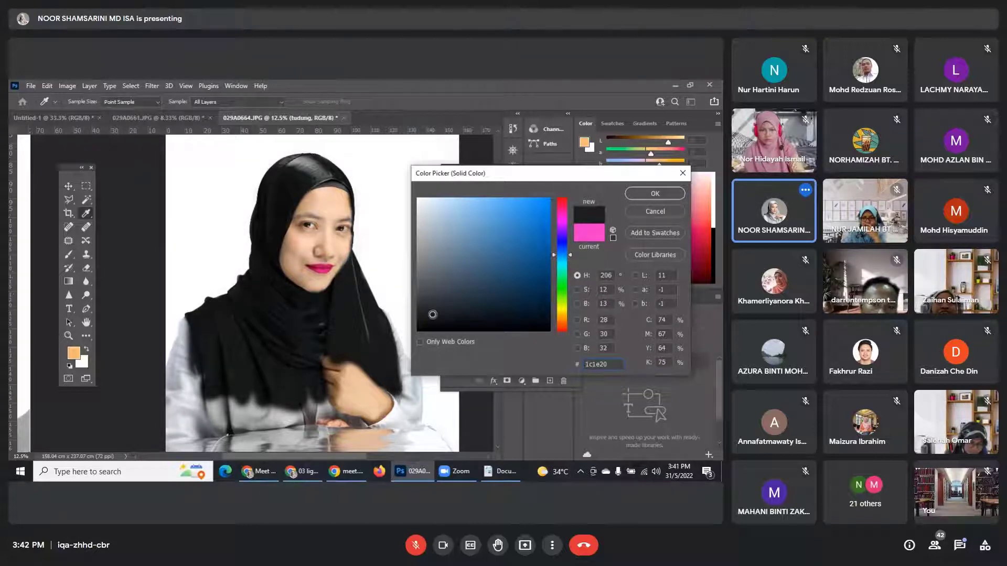
click(445, 325)
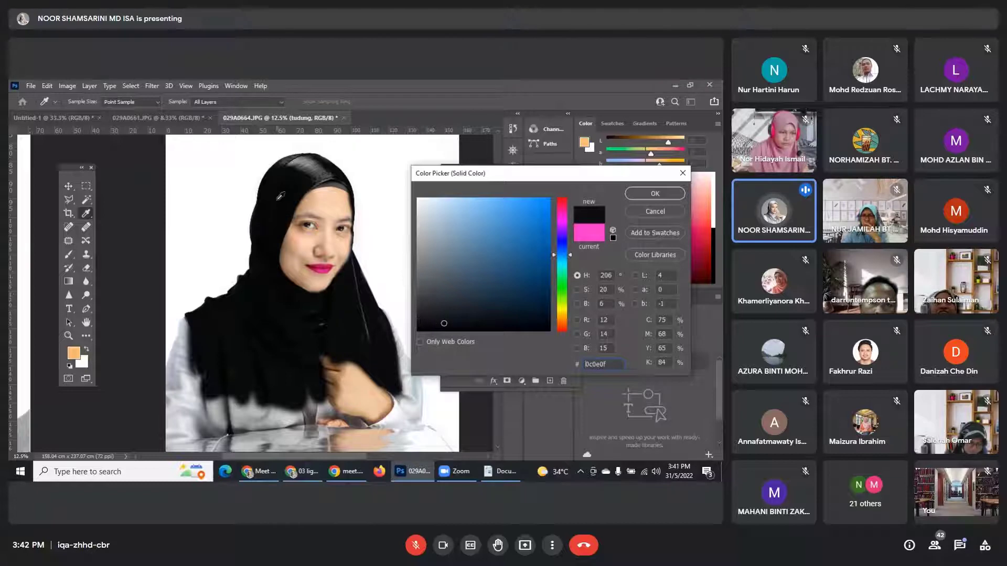
Try the dark greys 2e2f2f, 252627, 1c1c1d and 29292a for the tudung fill, checking the scarf folds close up.
click(420, 307)
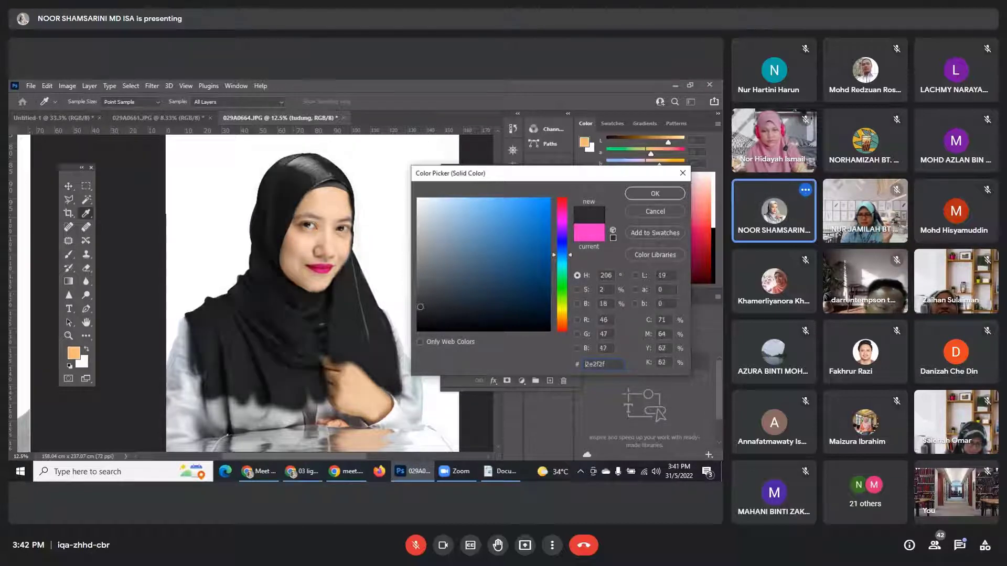
click(423, 307)
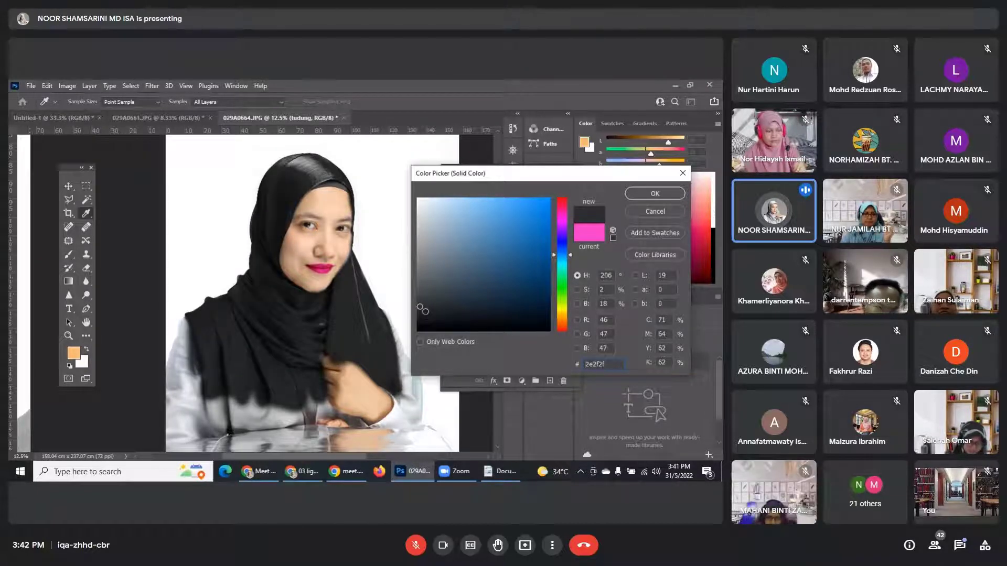
click(422, 306)
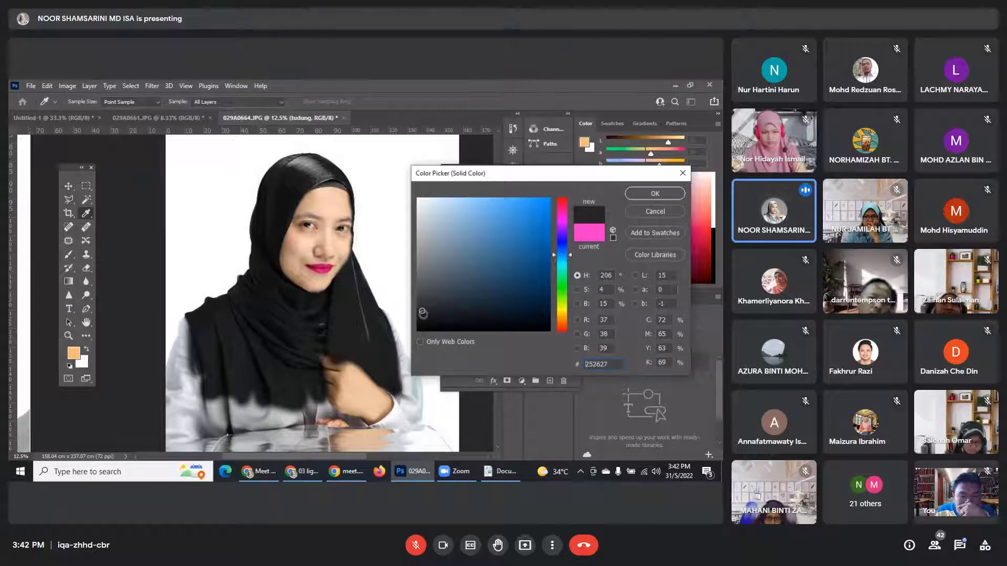
click(423, 316)
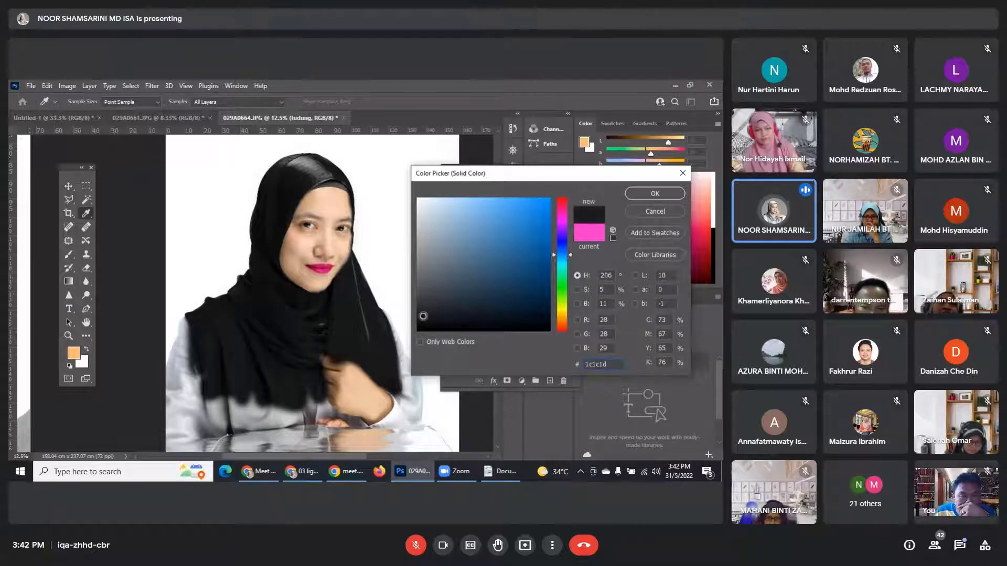
click(421, 309)
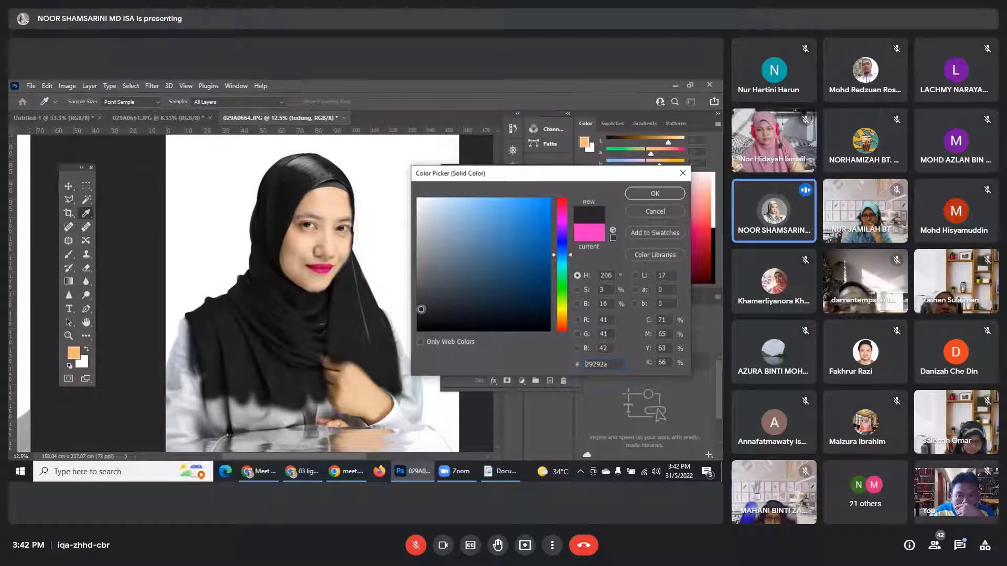
key(ctrl+plus)
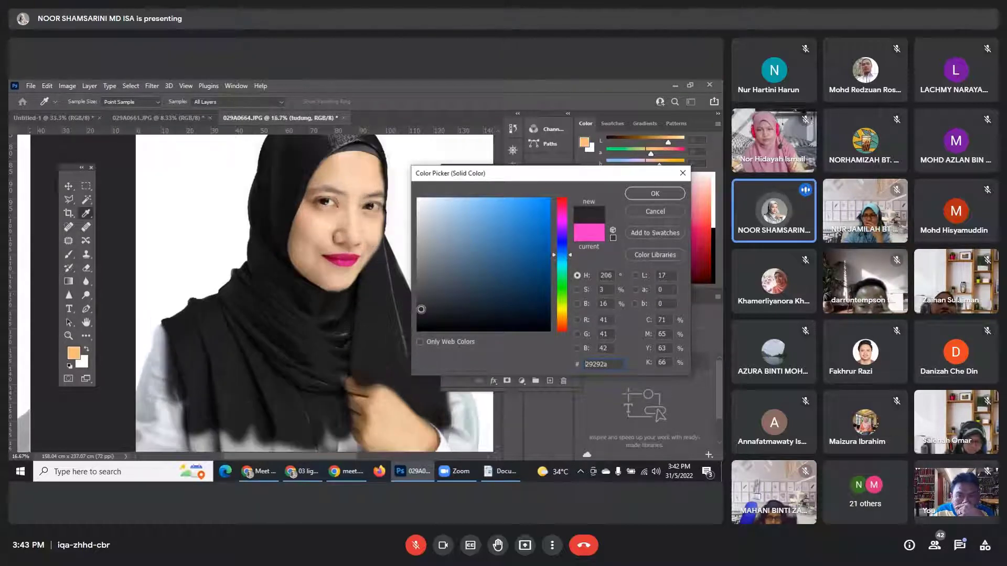
key(ctrl+plus)
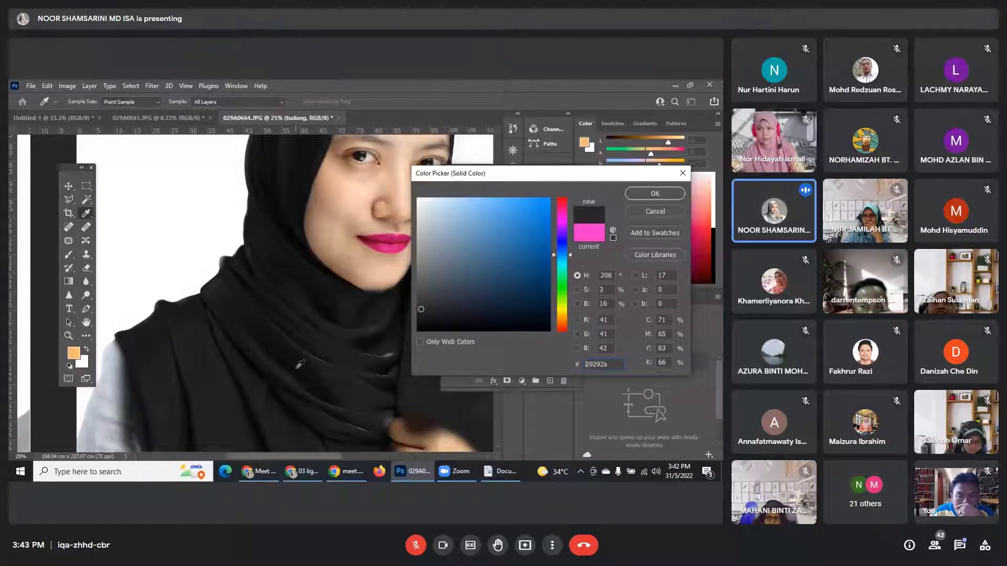
drag(307, 384, 294, 321)
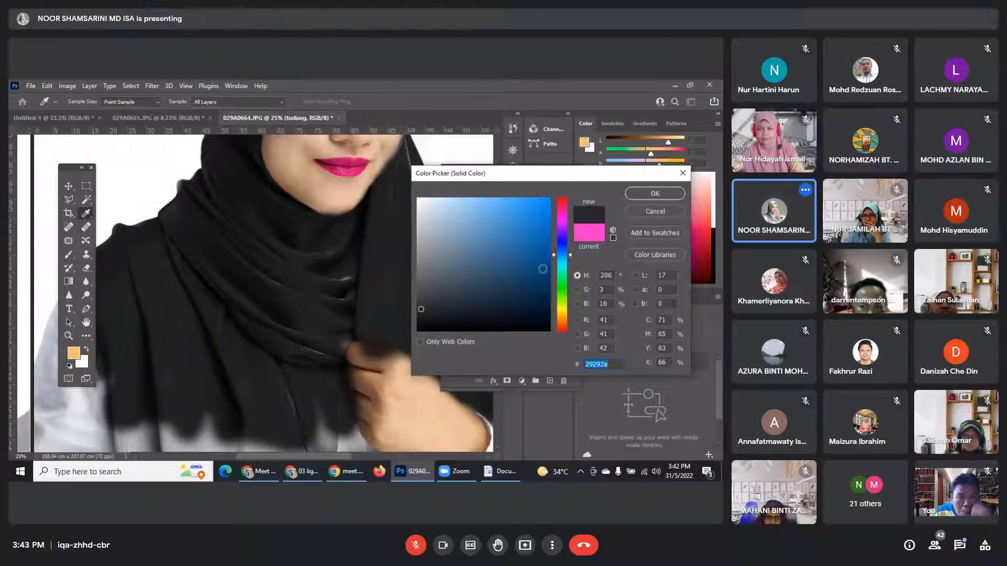
Set the tudung color fill to deep blue 0e5993 and apply it.
click(535, 271)
click(537, 255)
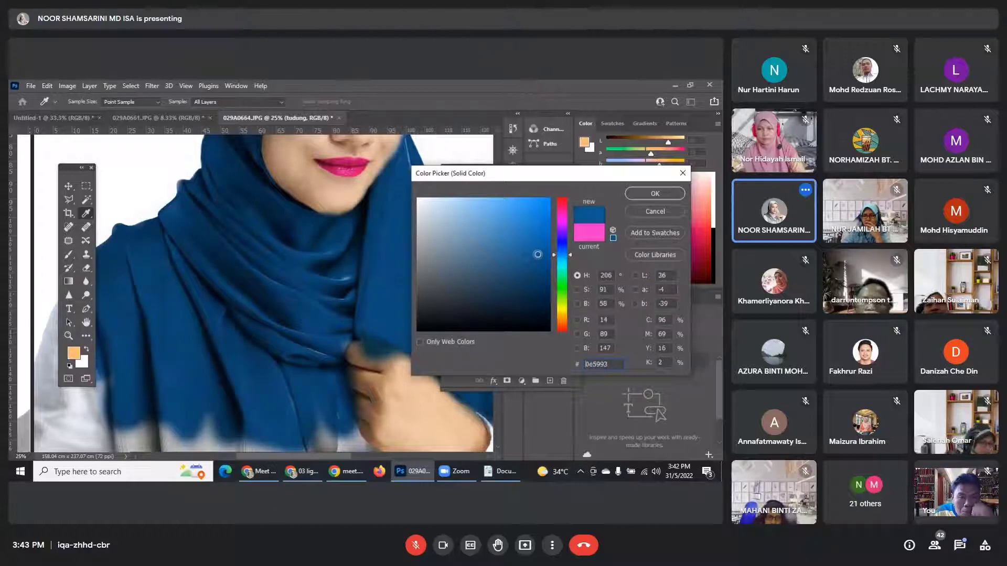
drag(393, 265, 398, 323)
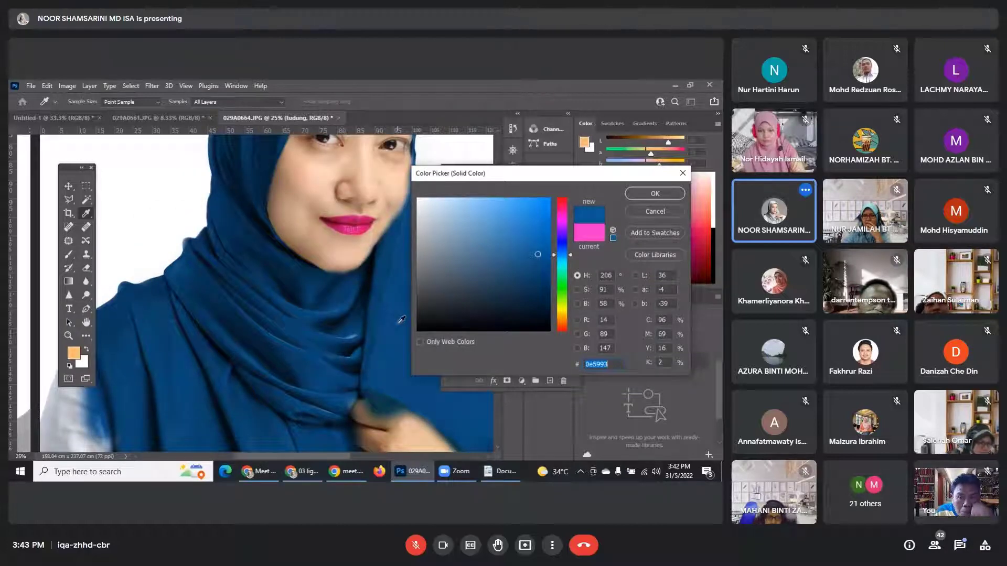
key(ctrl+minus)
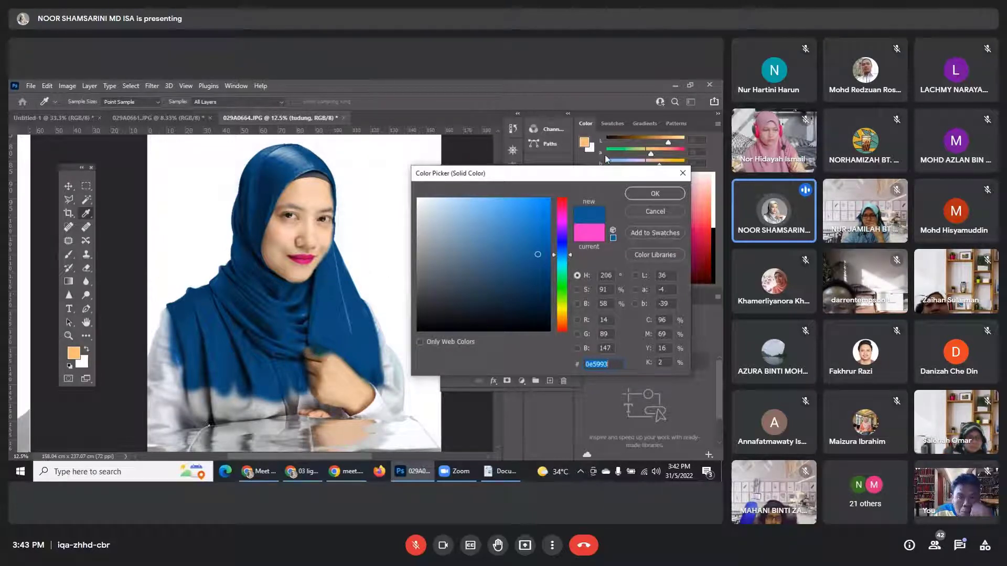
click(648, 195)
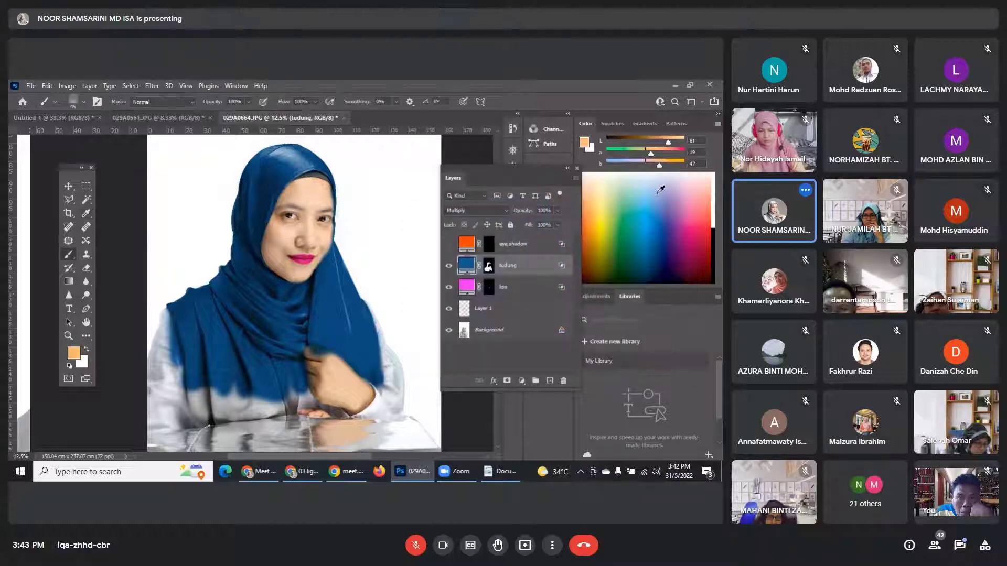
Adjust the tudung layer's Blend If so the Underlying Layer white slider is split at 240 / 255, and apply it.
double_click(564, 267)
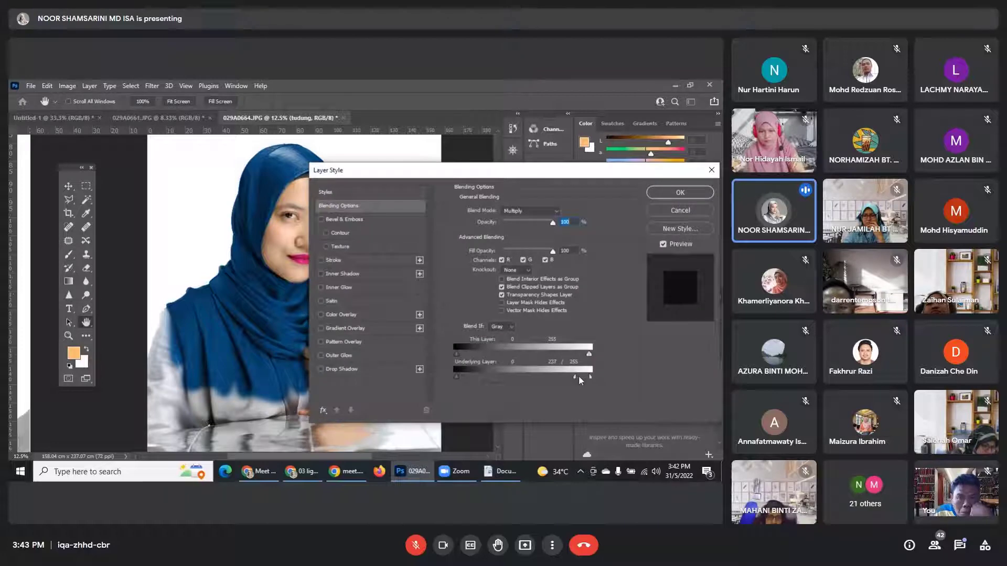
mouse_move(579, 376)
mouse_down()
mouse_move(596, 370)
mouse_move(584, 378)
mouse_up()
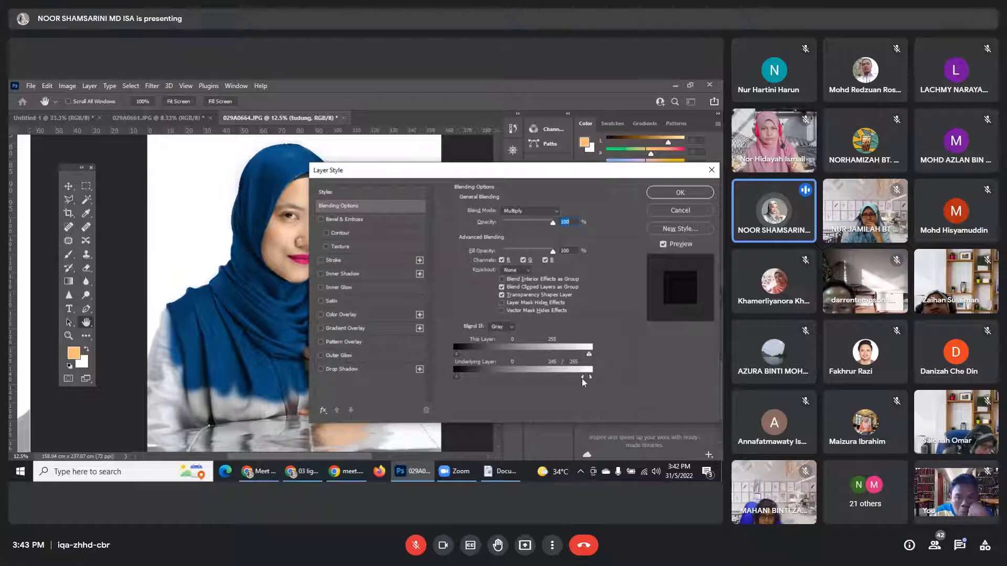
drag(581, 377, 583, 377)
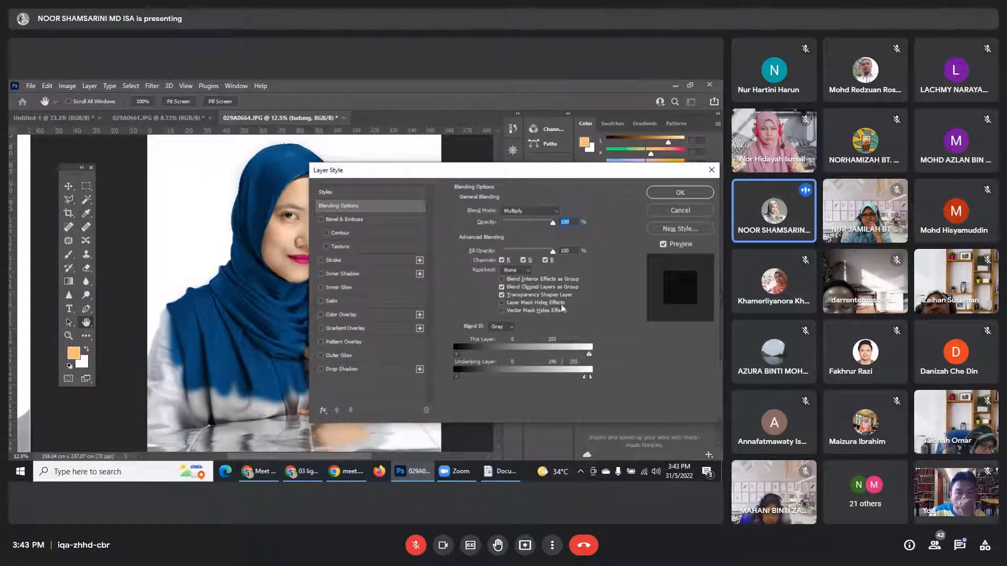
drag(518, 171, 525, 191)
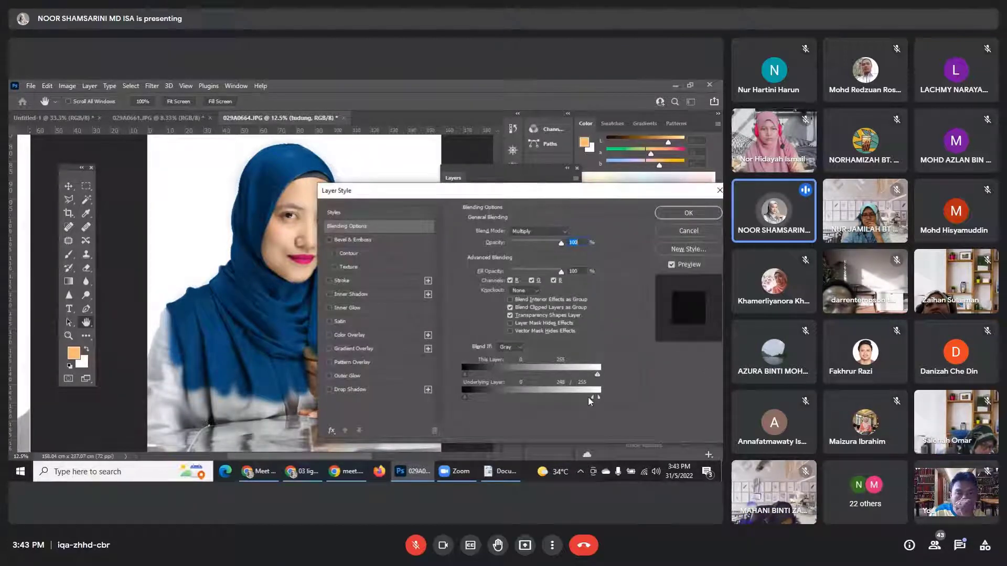
drag(591, 397, 586, 397)
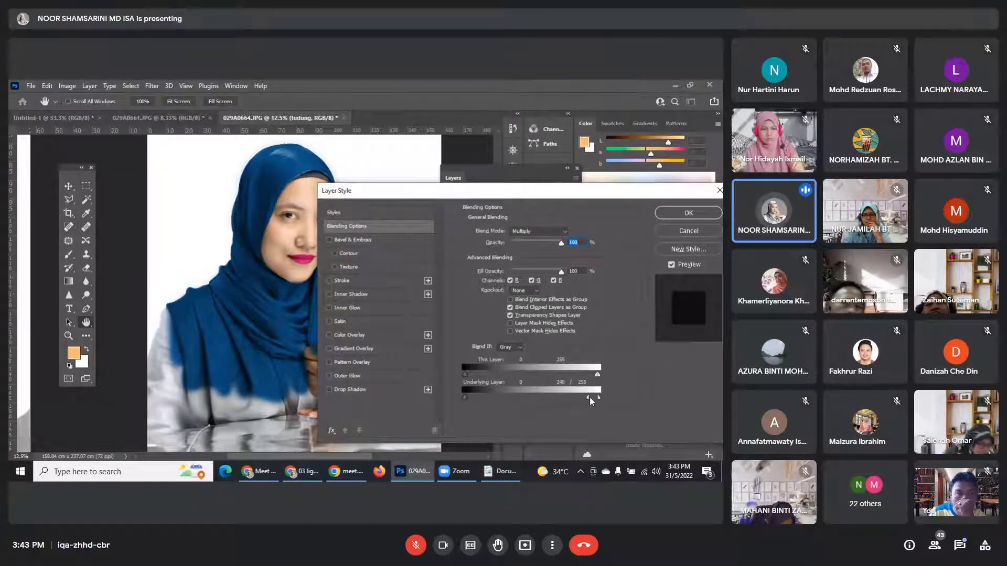
click(691, 213)
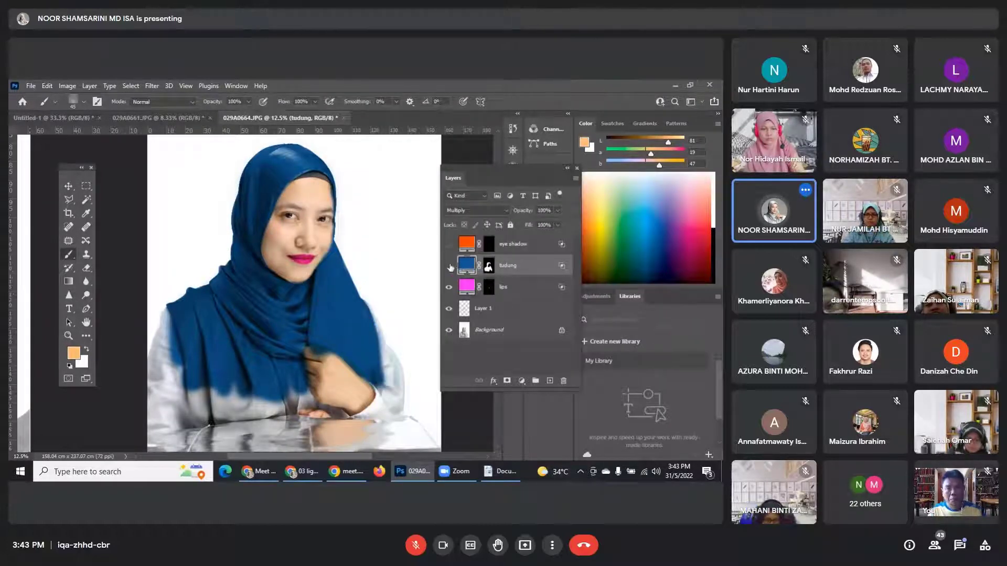
Compare the headscarf with and without the blue recolouring by toggling the tudung layer's visibility, leaving it shown.
click(450, 267)
click(449, 267)
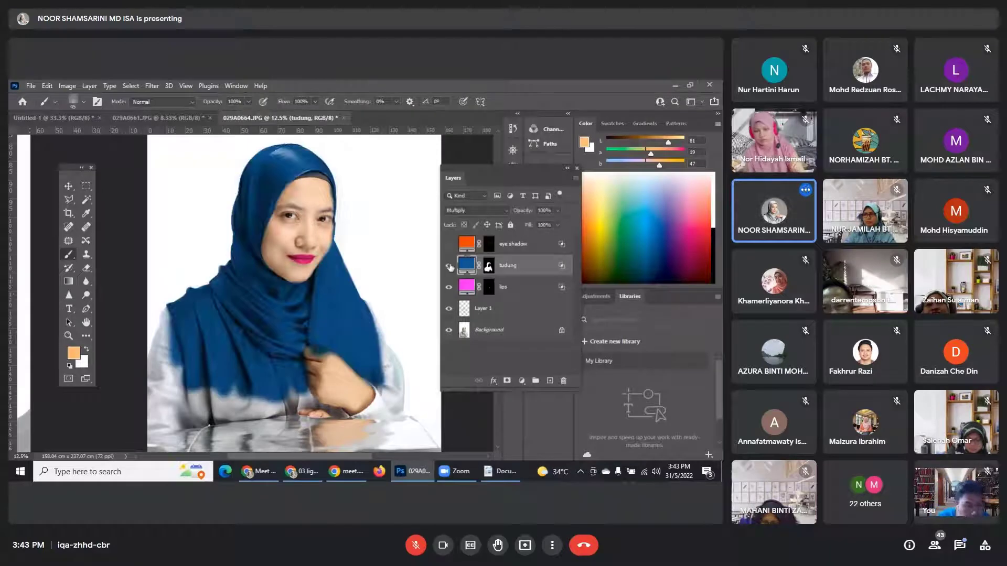
click(449, 267)
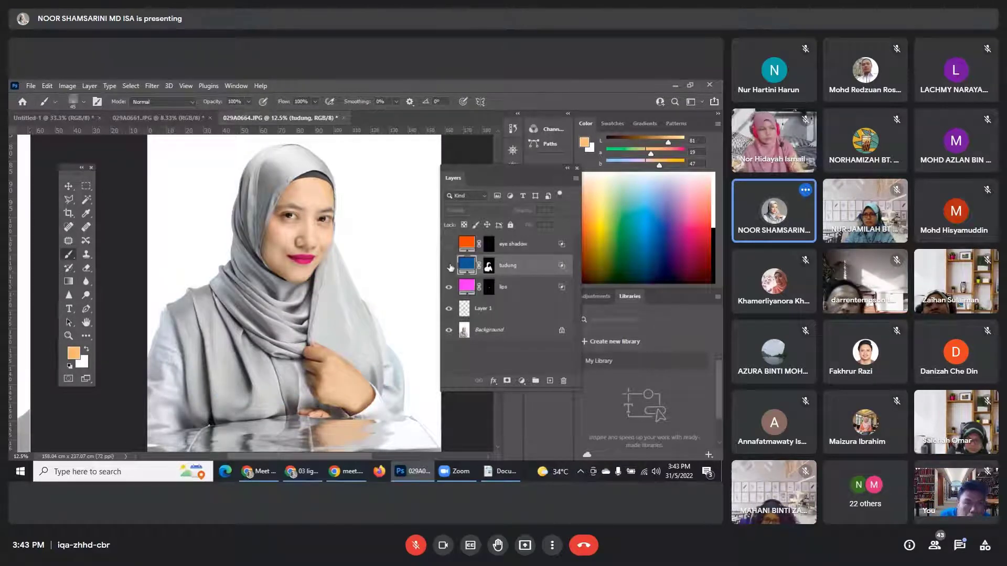
click(449, 267)
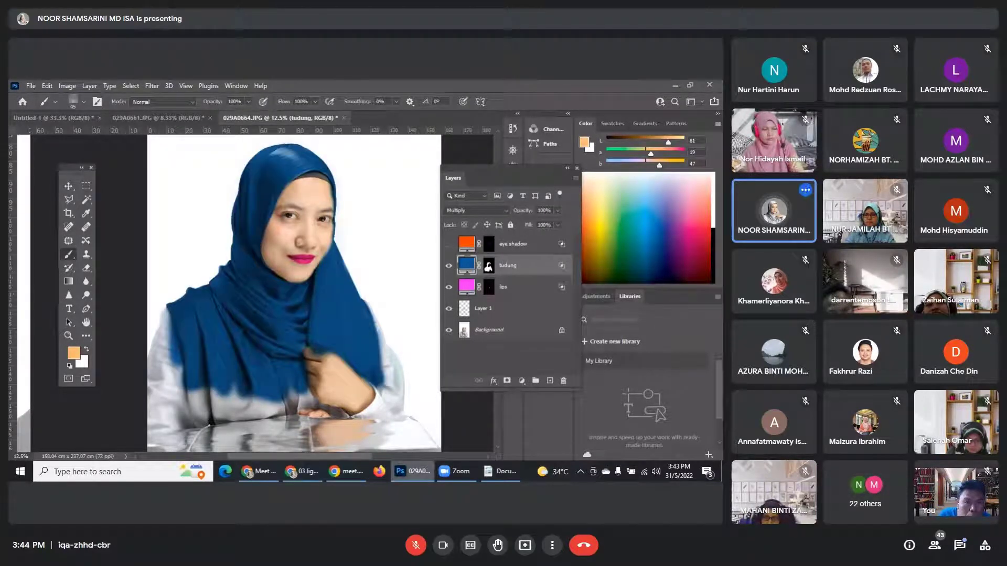
Switch to Google Meet to read the newest in-call messages, close the chat and return to Photoshop.
click(258, 471)
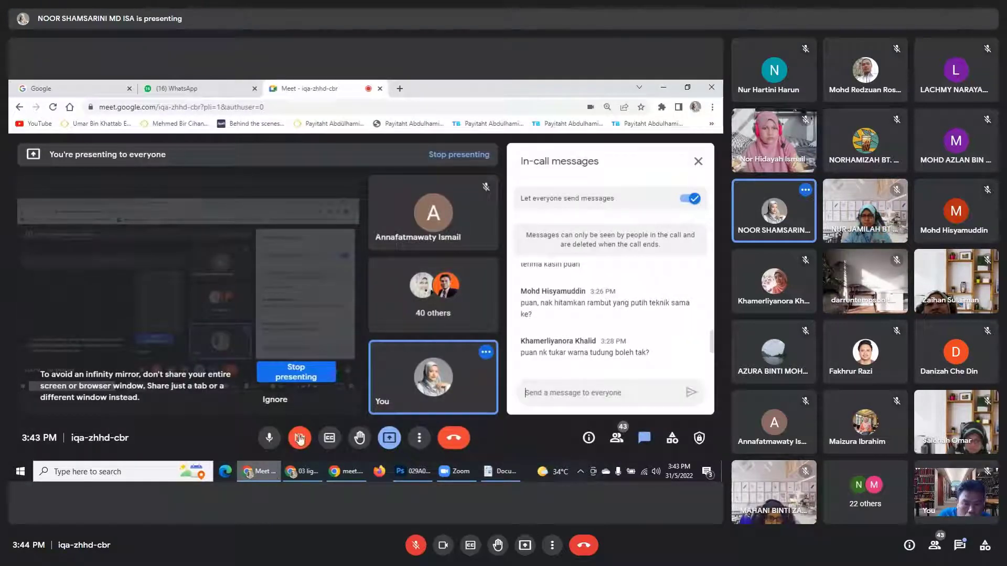
scroll(610, 346, down, 5)
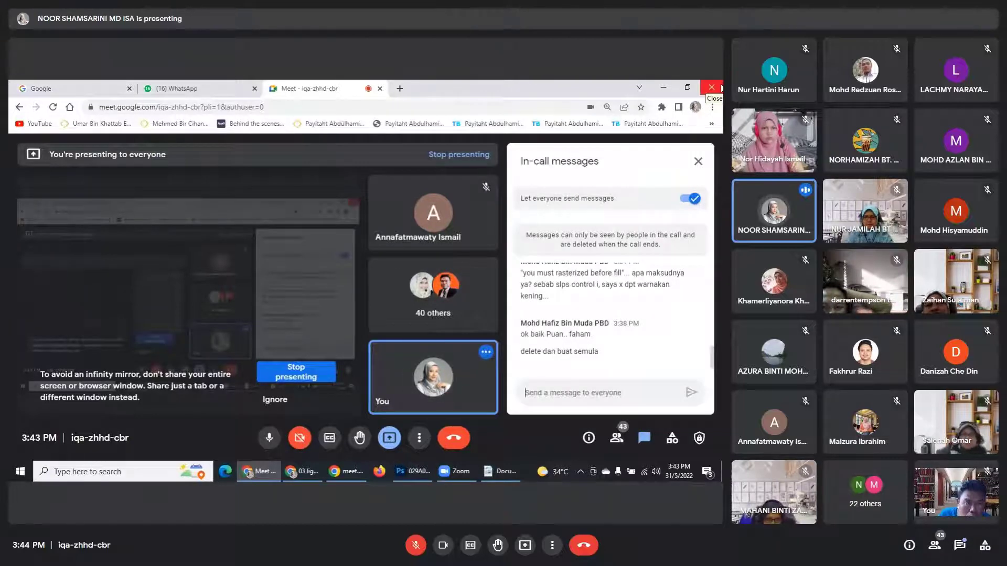
click(698, 162)
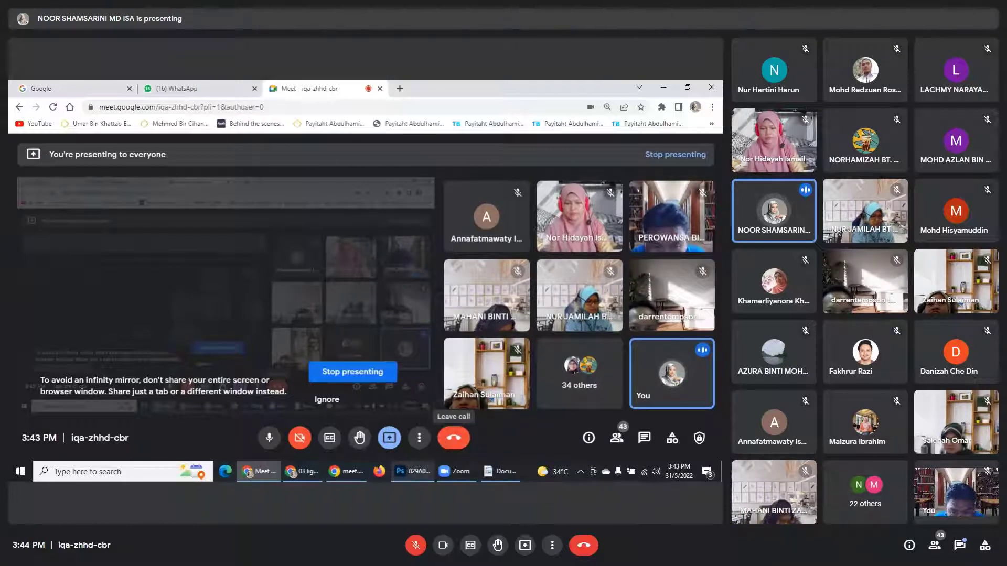
mouse_move(426, 478)
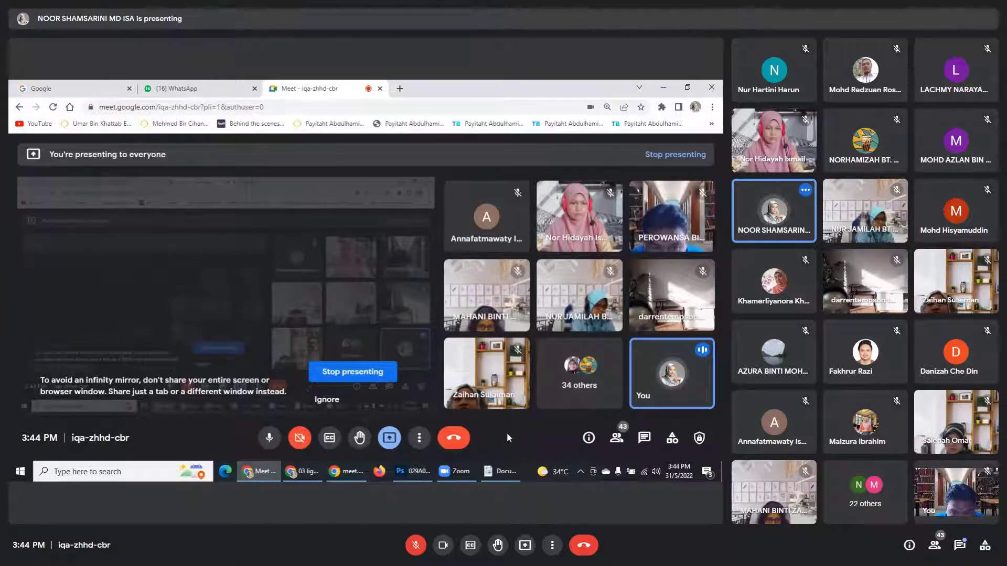
click(405, 475)
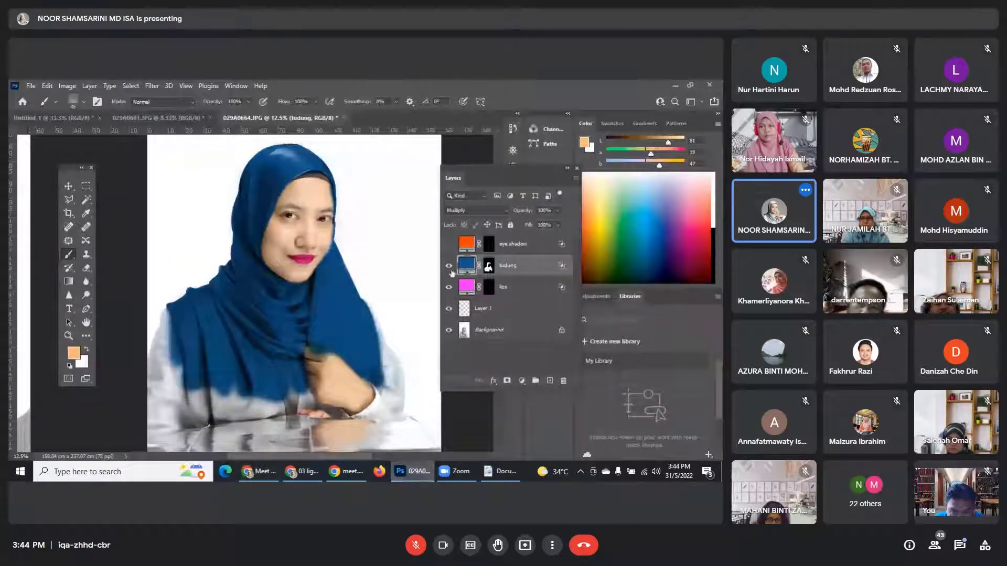
click(259, 471)
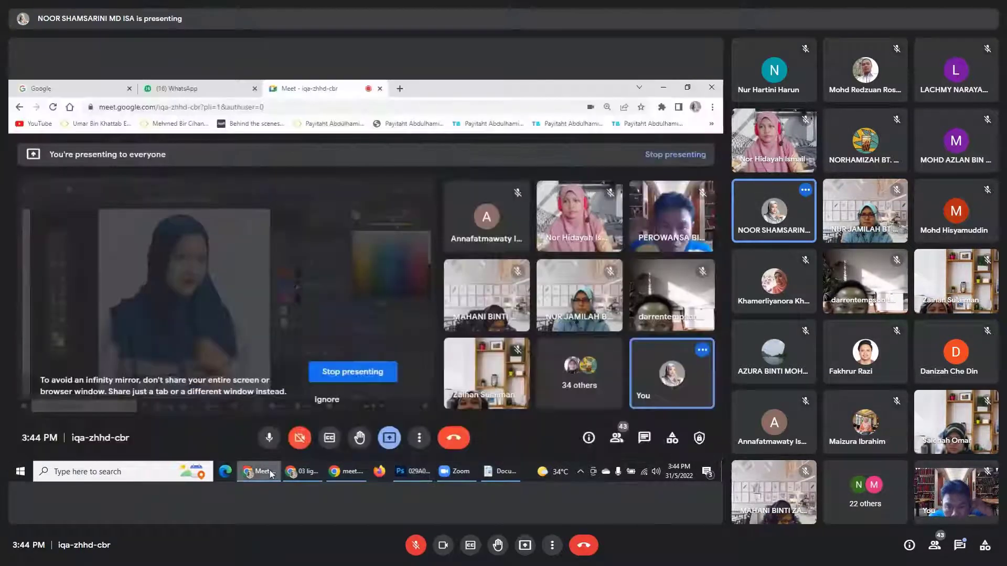
click(414, 474)
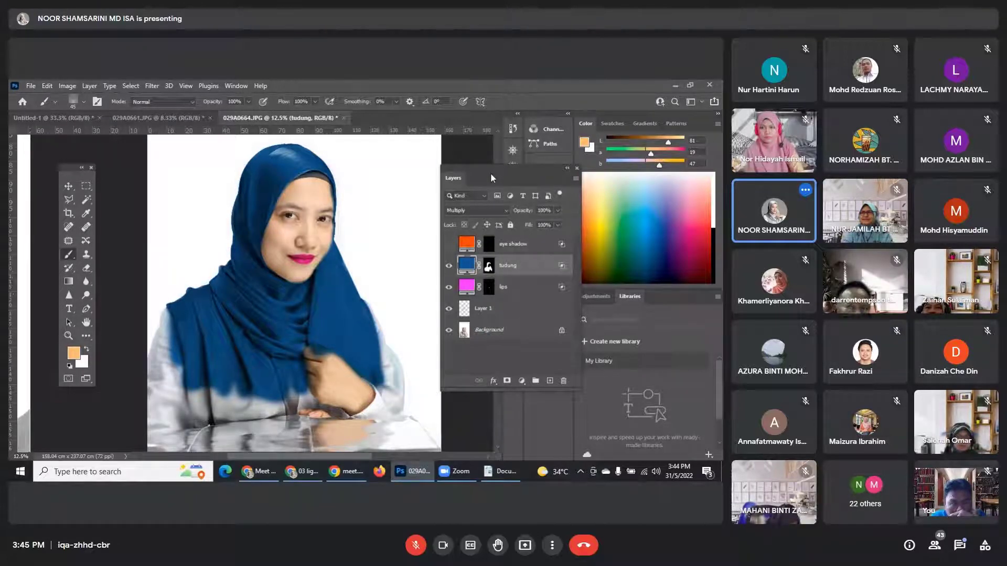
Examine the folds and edges of the blue headscarf close up around the chin, shoulder and hand.
drag(492, 177, 464, 181)
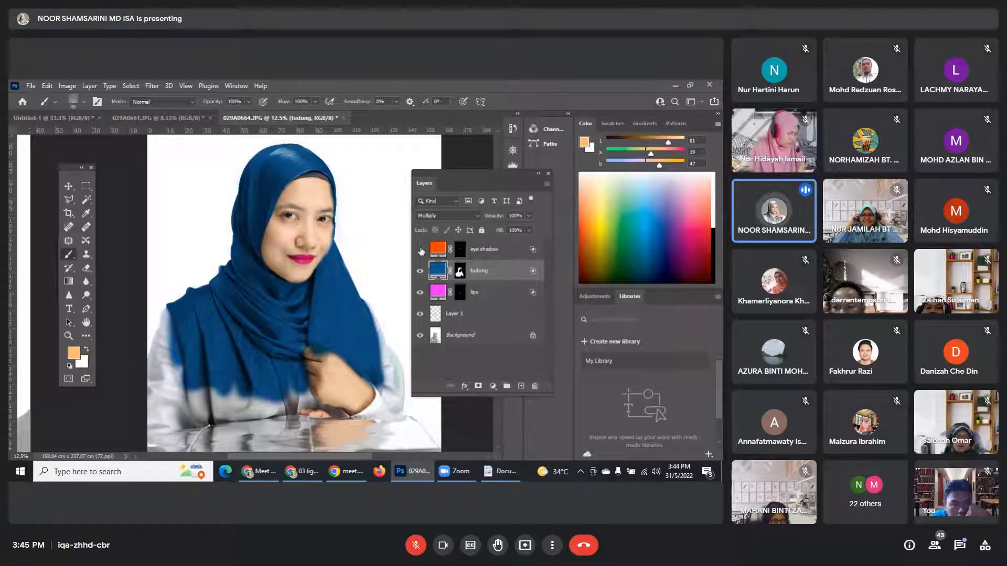
key(ctrl+plus)
key(ctrl+plus)
key(ctrl+plus)
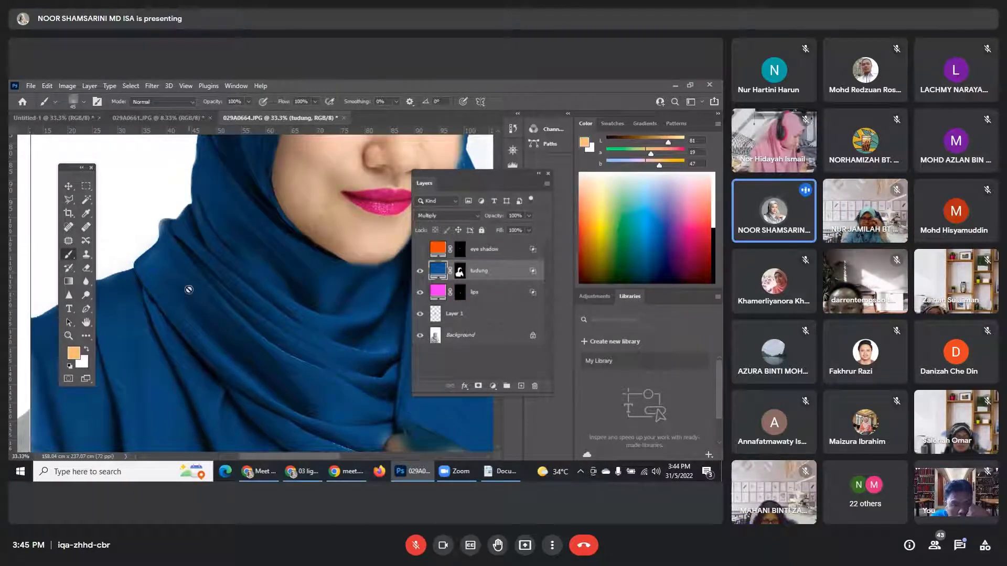
scroll(328, 312, down, 2)
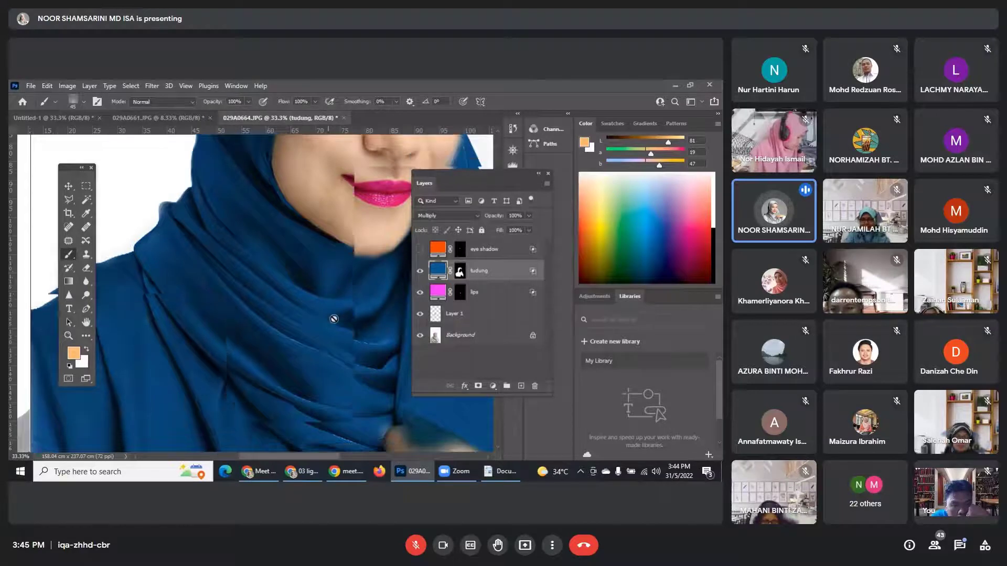
scroll(333, 320, down, 6)
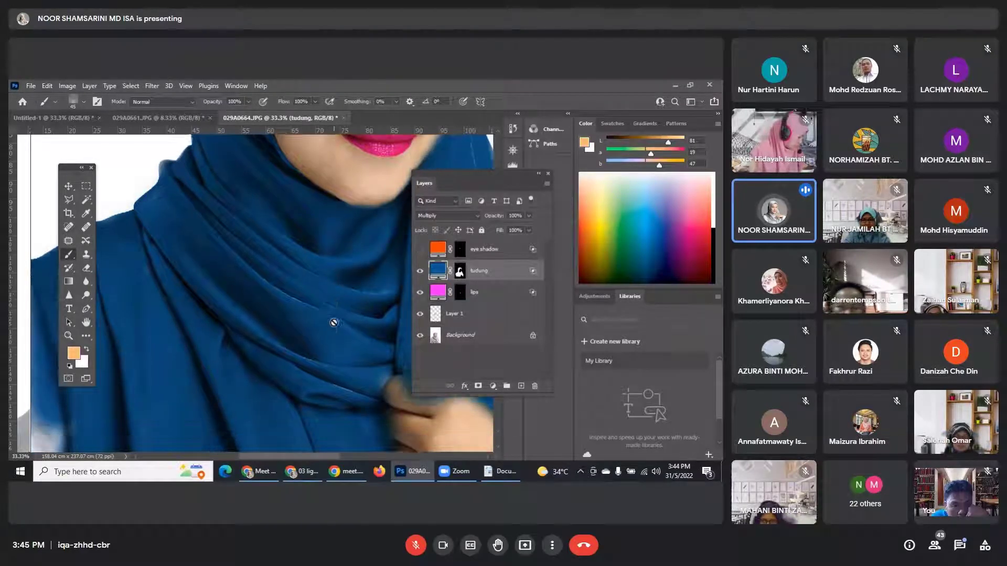
scroll(334, 323, up, 3)
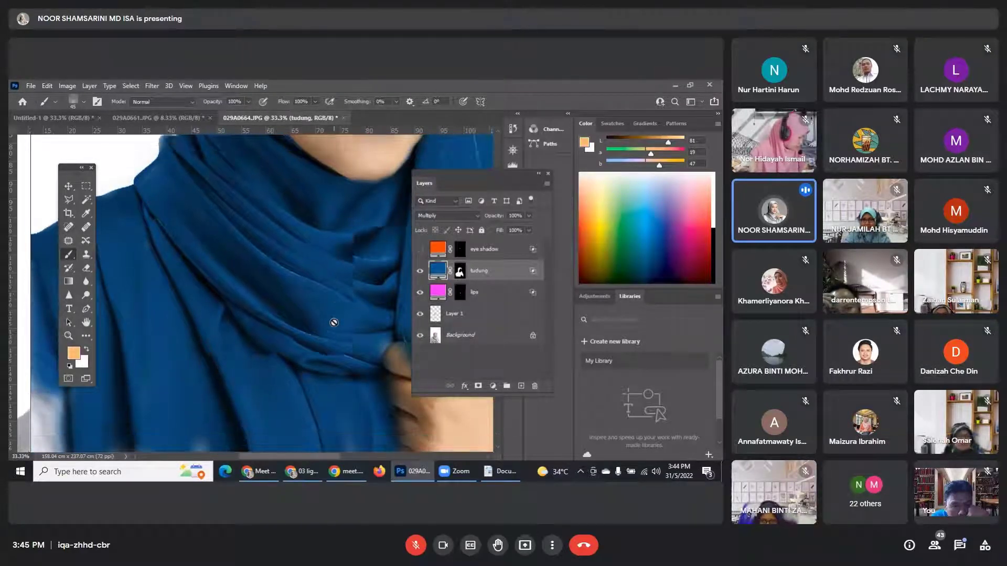
scroll(166, 218, up, 3)
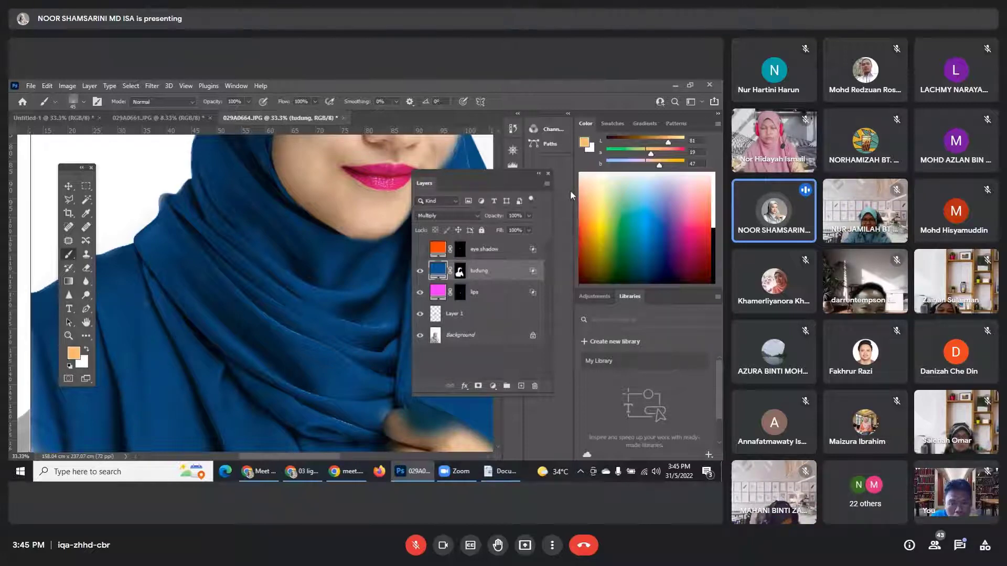
drag(466, 182, 532, 202)
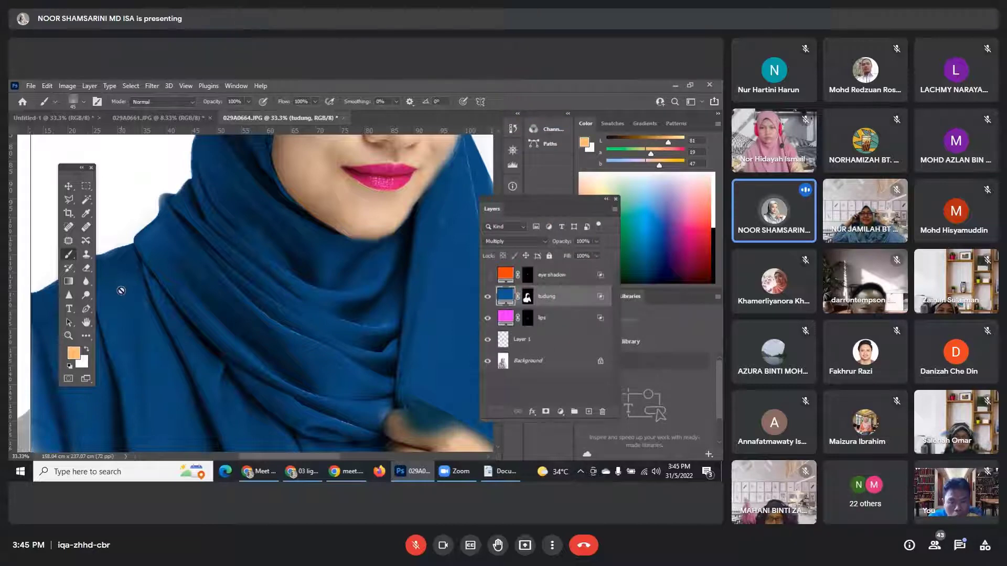
Activate the Clone Stamp tool, then close the 029A0661.JPG document and return to 029A0664.JPG.
click(91, 256)
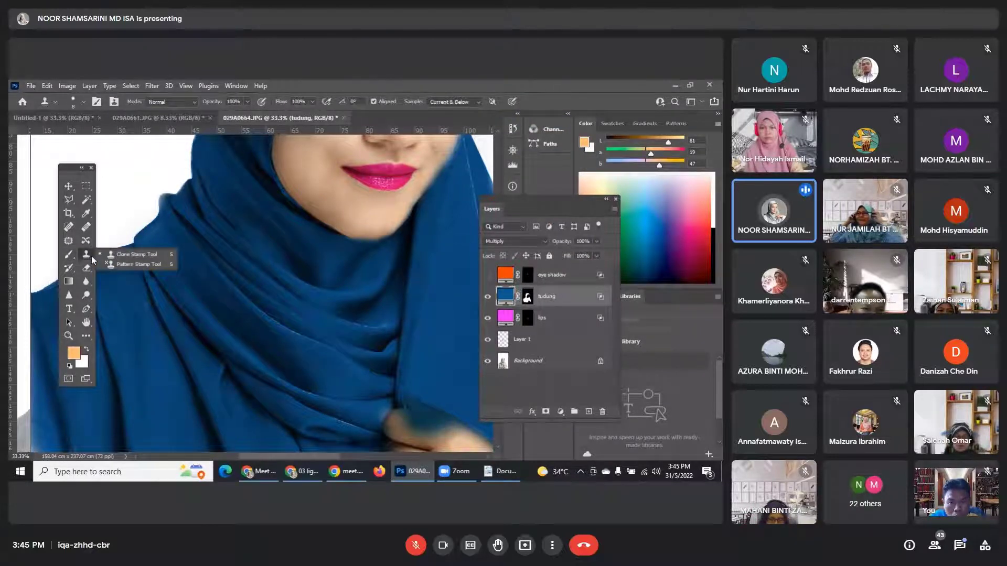
click(113, 257)
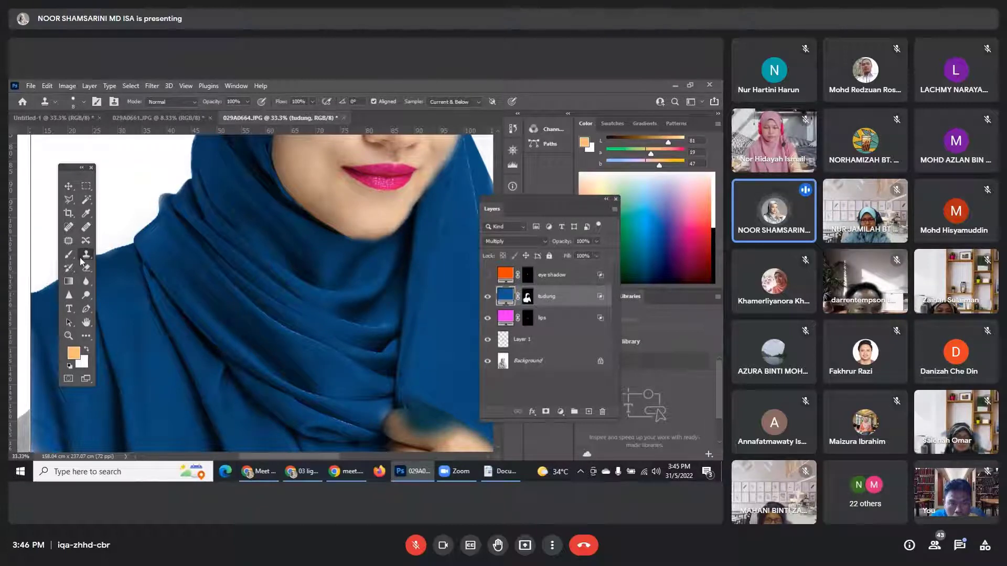
click(138, 118)
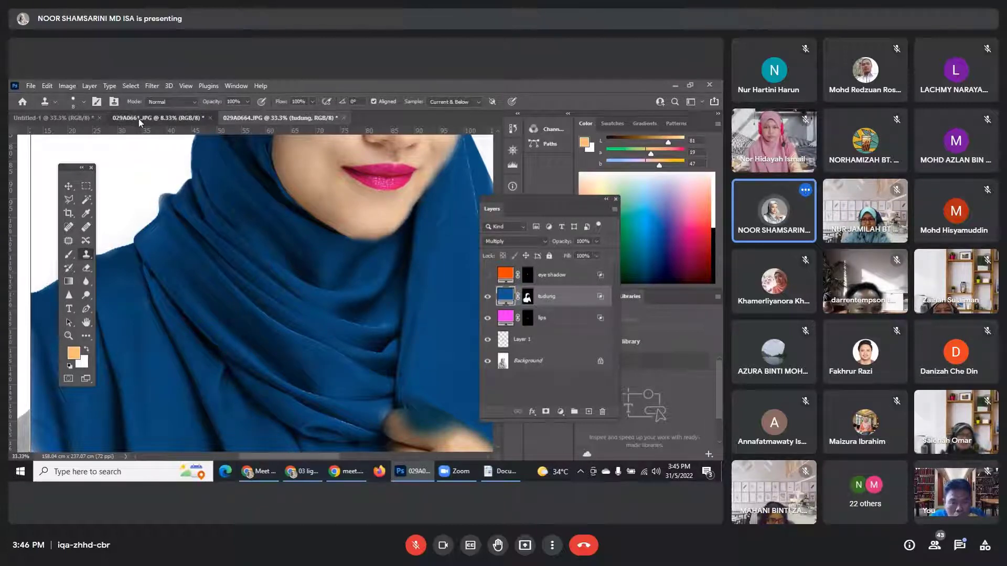
click(212, 117)
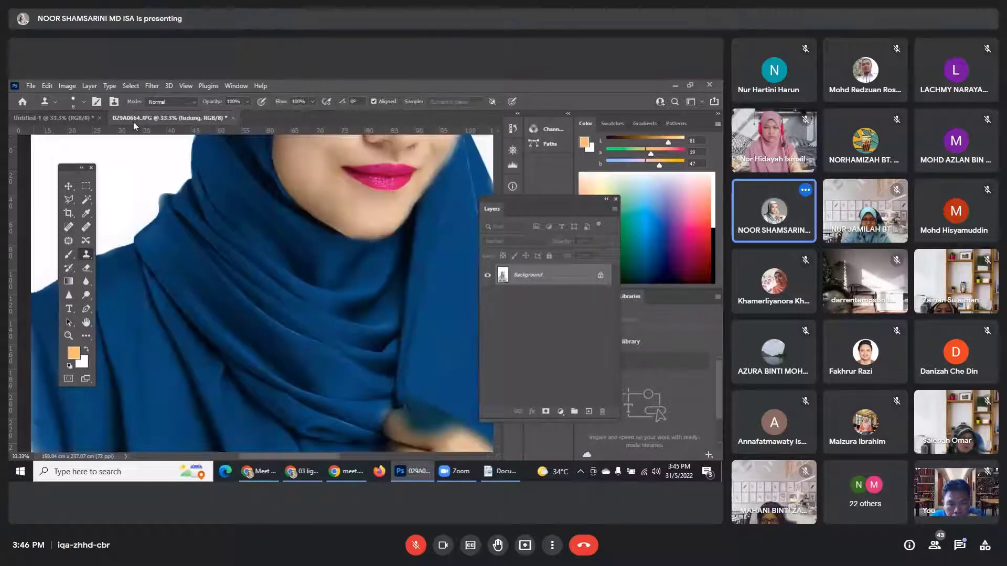
click(63, 120)
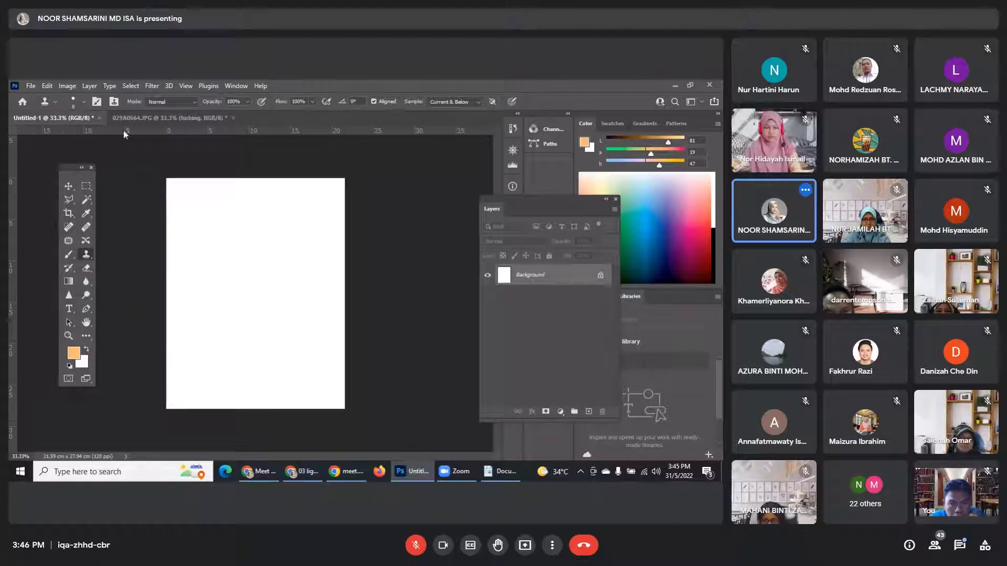
click(148, 119)
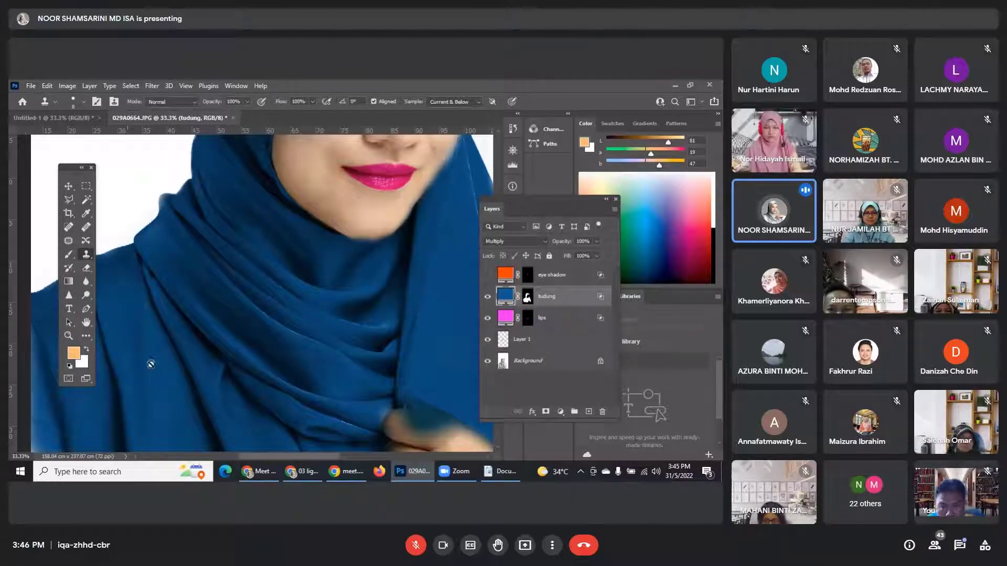
Open the acne 3 image from the PS lesson 4 & 5 May 2021 folder in Documents.
click(29, 90)
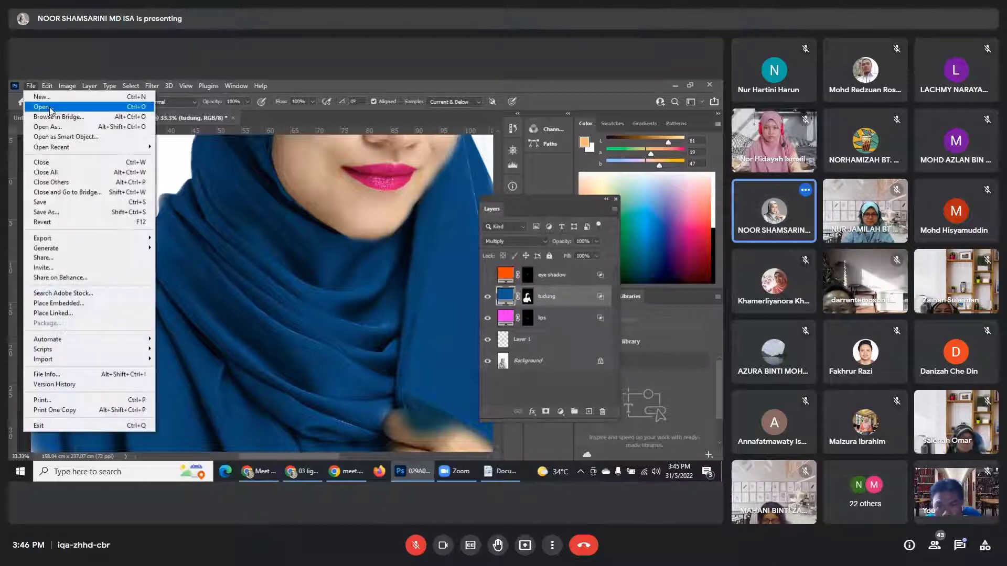
click(50, 107)
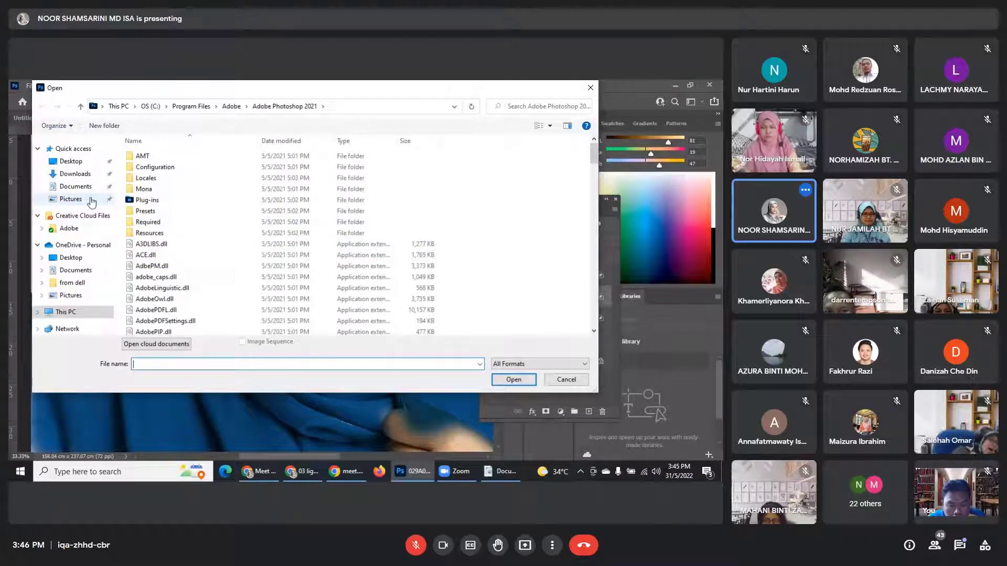
click(75, 187)
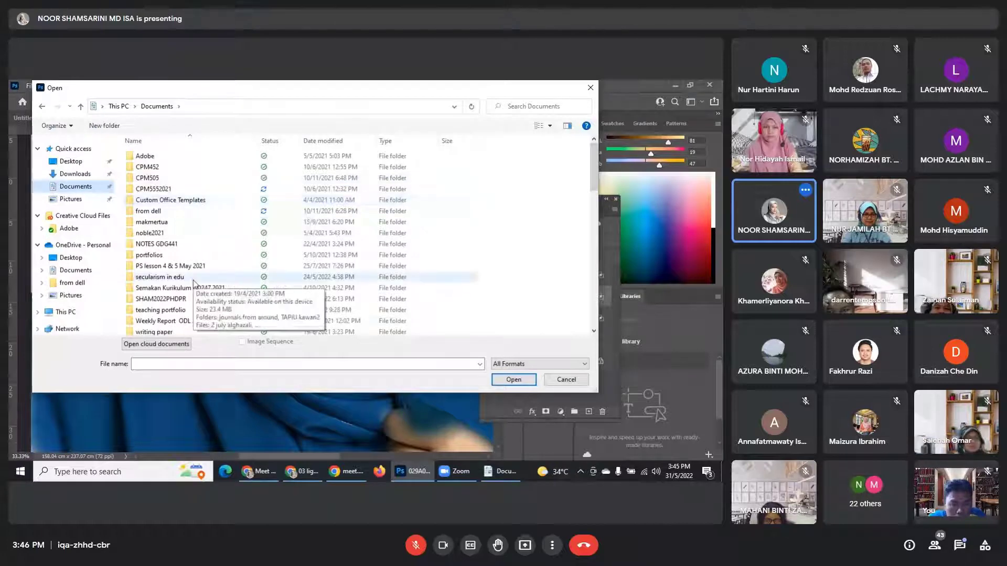
double_click(193, 266)
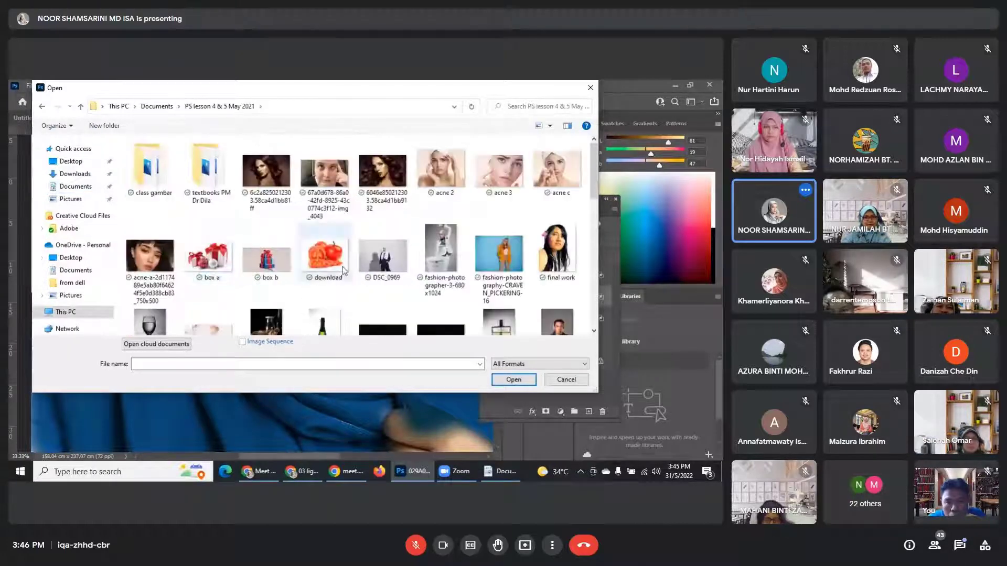
scroll(341, 268, down, 3)
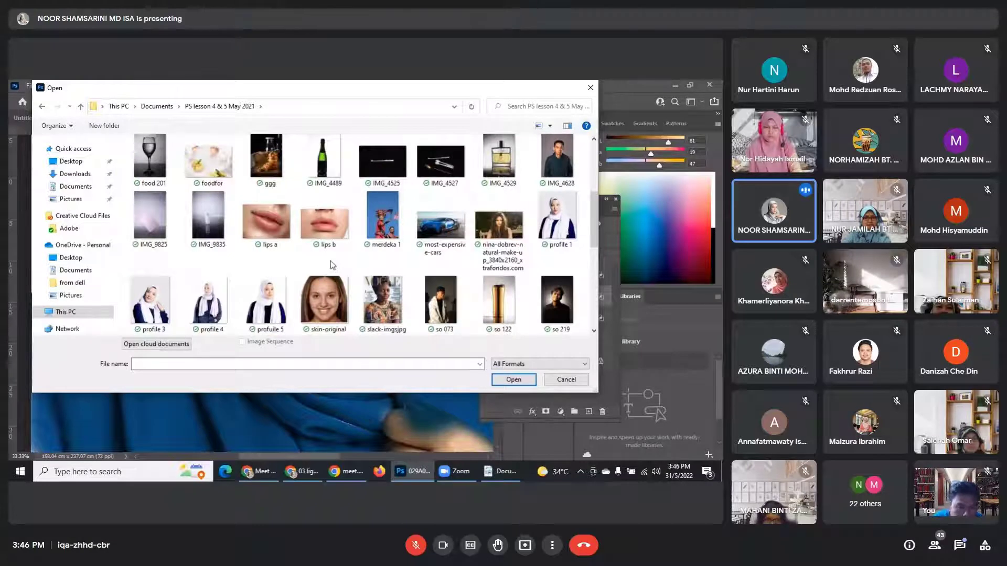
scroll(331, 261, down, 5)
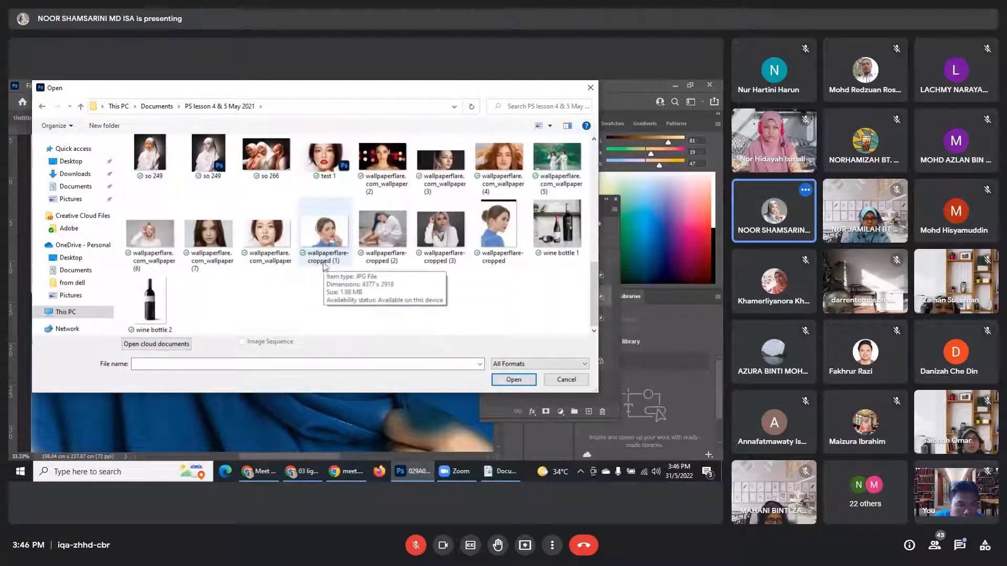
scroll(321, 266, up, 3)
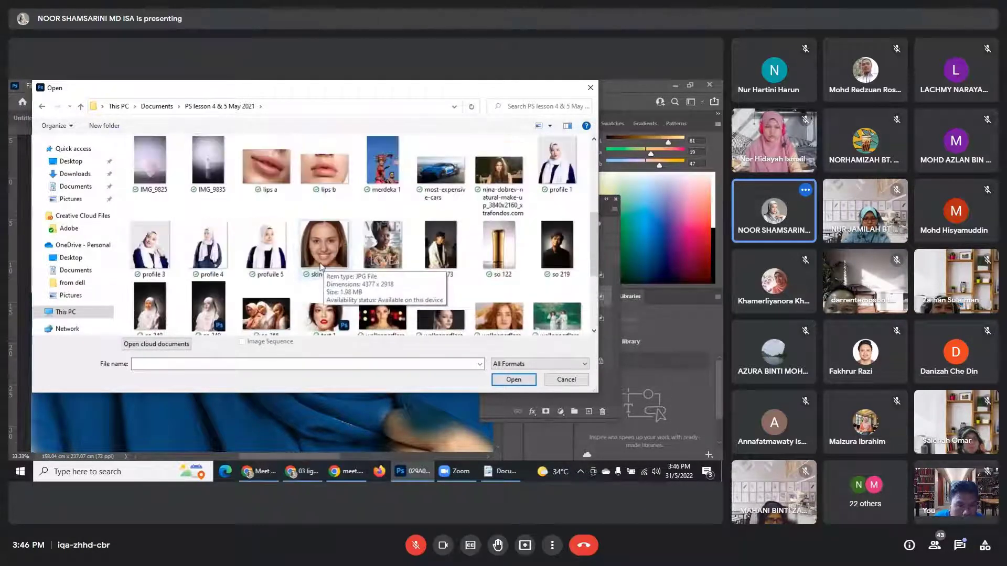
scroll(321, 266, up, 5)
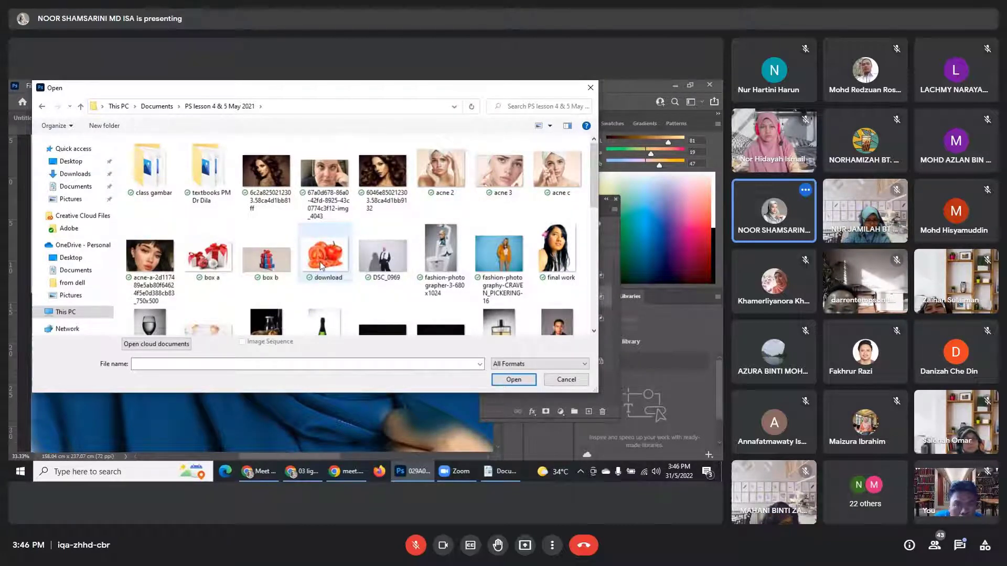
scroll(321, 264, down, 1)
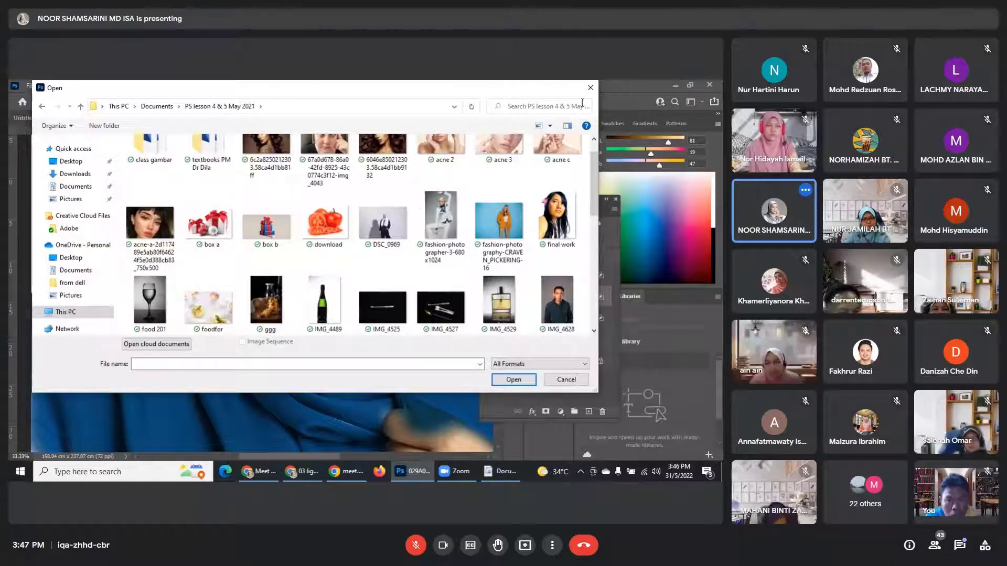
click(500, 153)
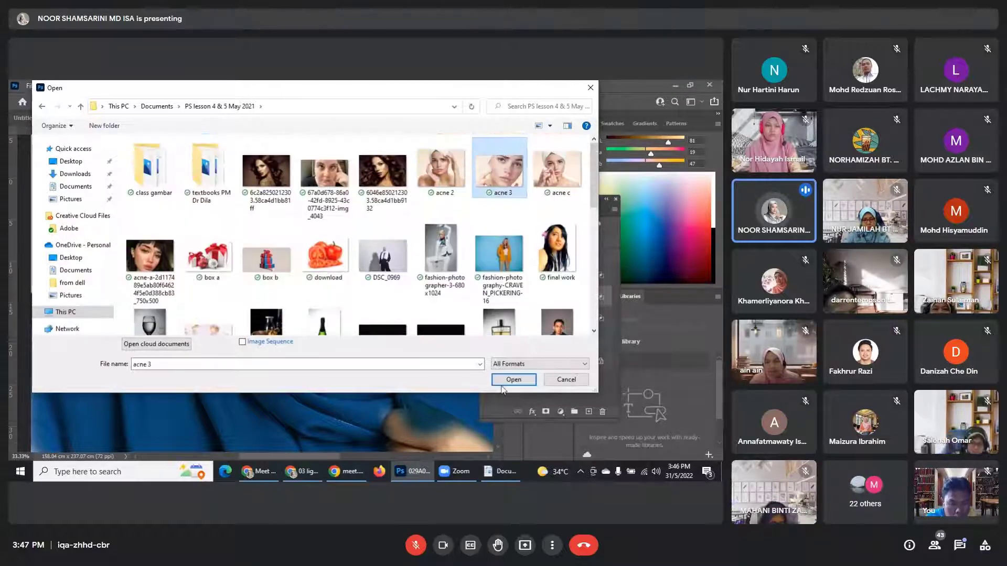
click(505, 382)
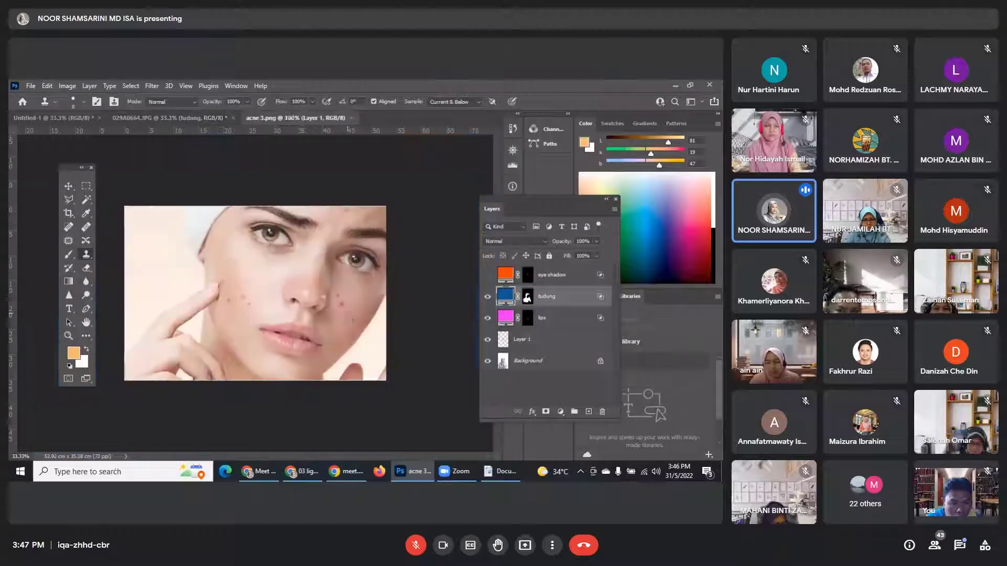
Try covering the red blemish in the middle of the cheek beside the fingertip using the Clone Stamp with a 50 px hard brush.
key(ctrl+plus)
key(ctrl+plus)
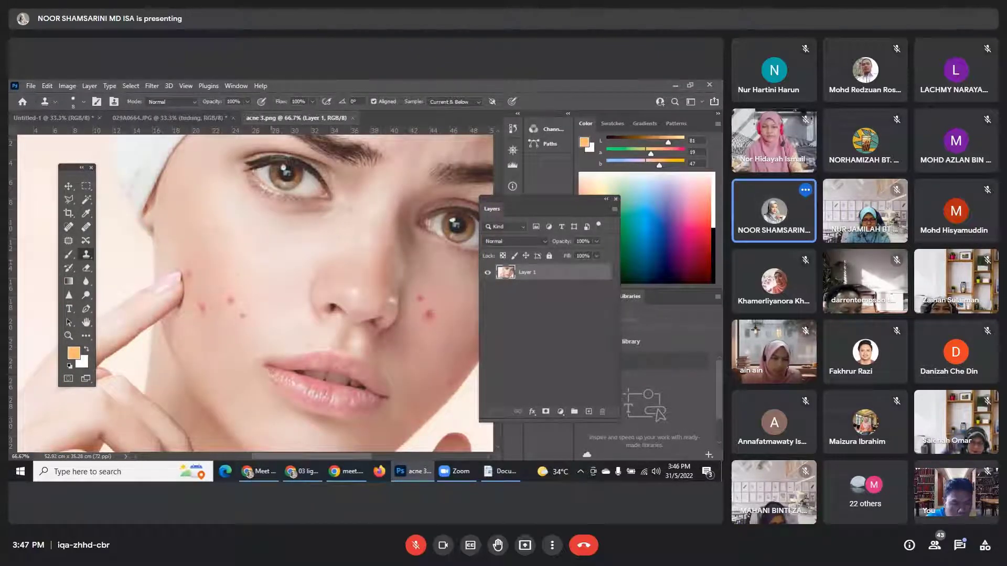
right_click(90, 256)
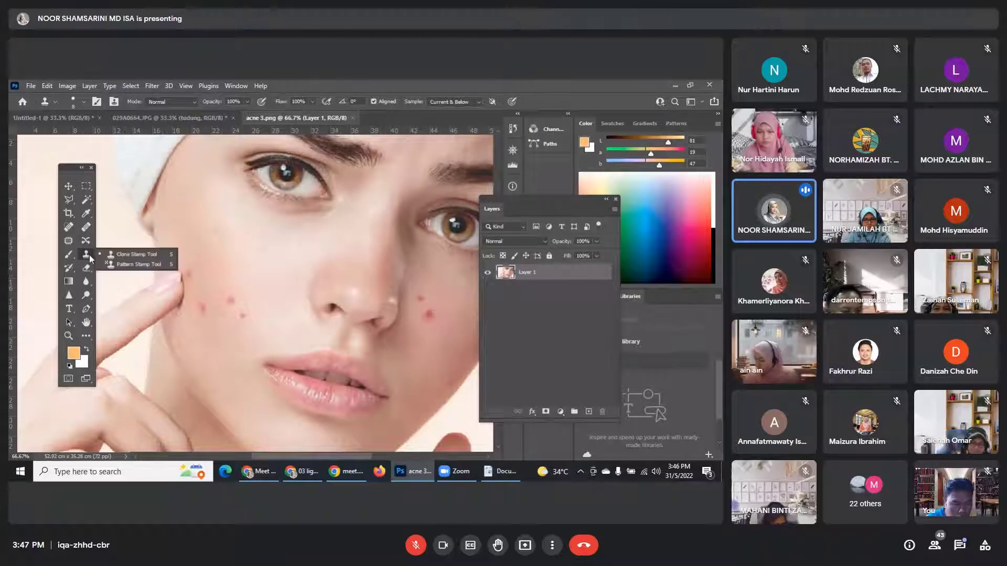
click(137, 254)
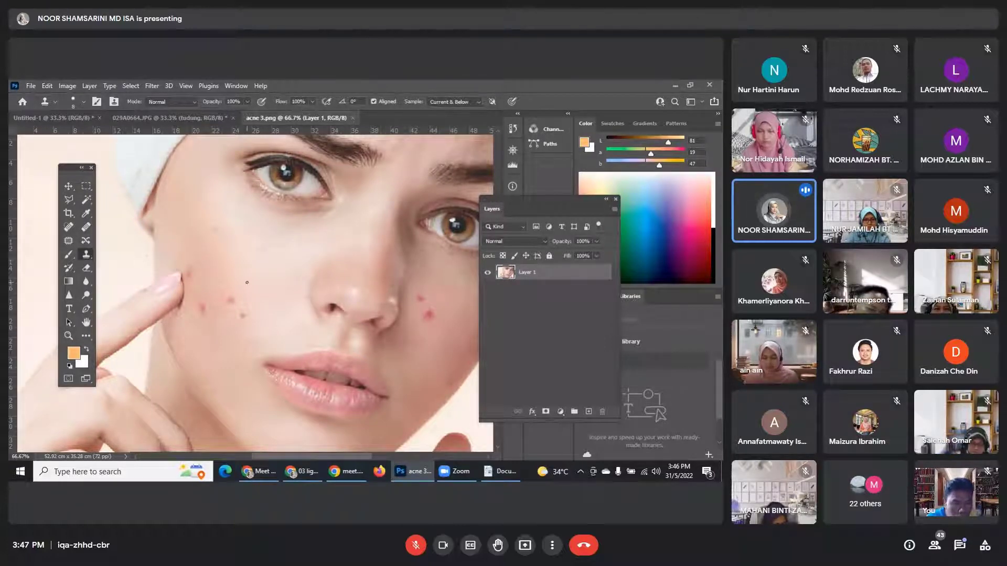
key(bracketright)
key(bracketright)
key(bracketright)
key(bracketright)
key(bracketright)
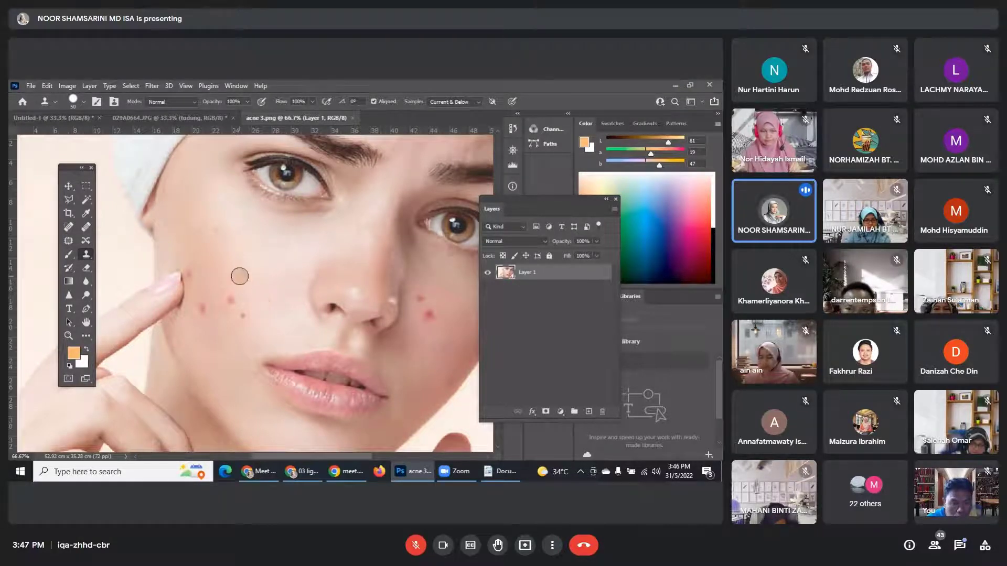
drag(241, 287, 214, 304)
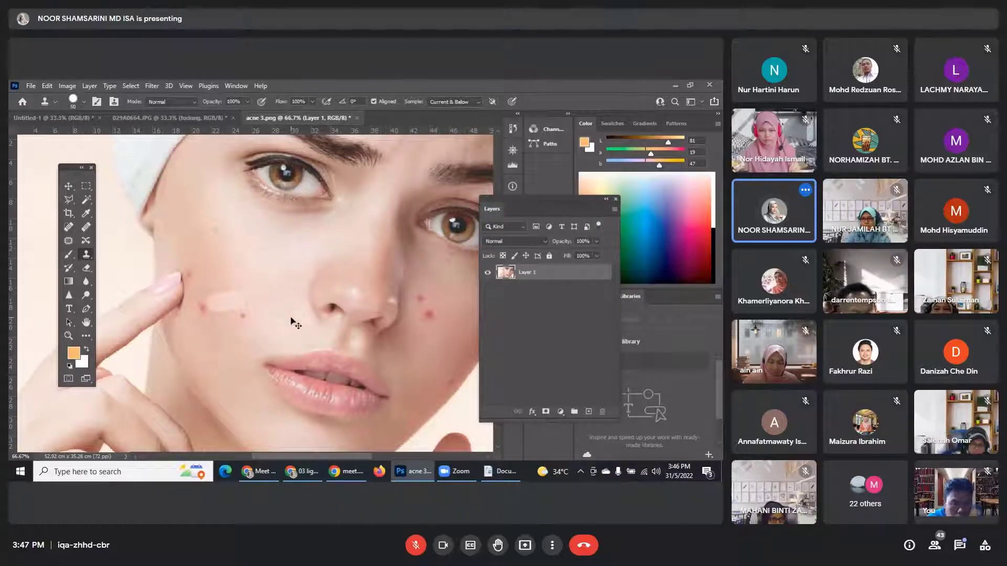
Set the Clone Stamp brush to 3% hardness and a size of 44 px.
key(ctrl+plus)
key(ctrl+plus)
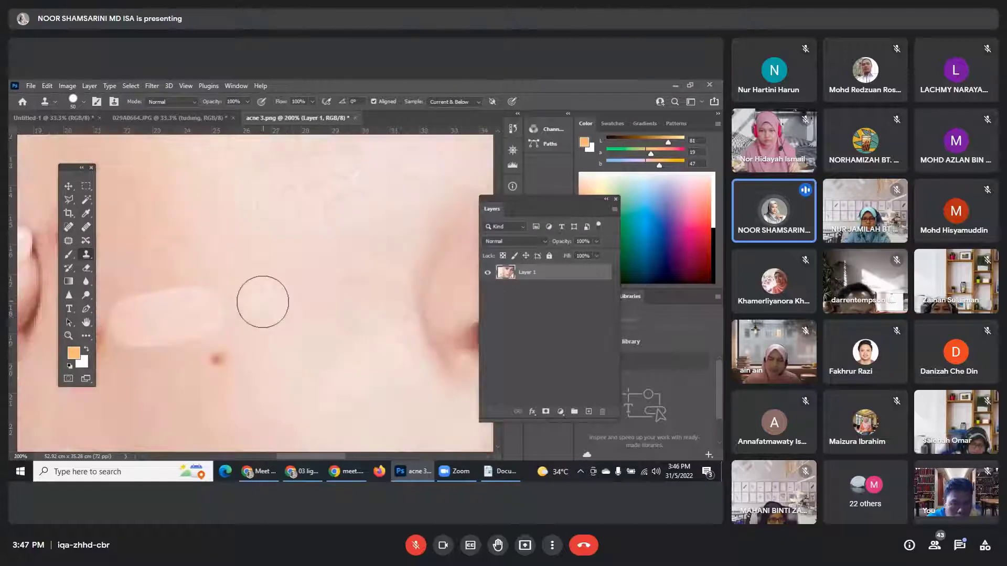
drag(227, 344, 349, 327)
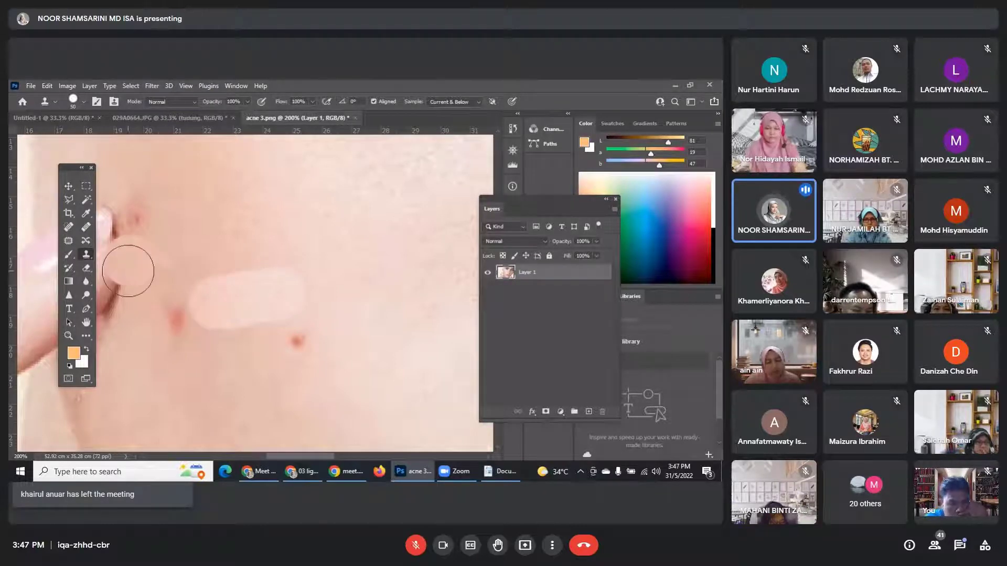
click(79, 101)
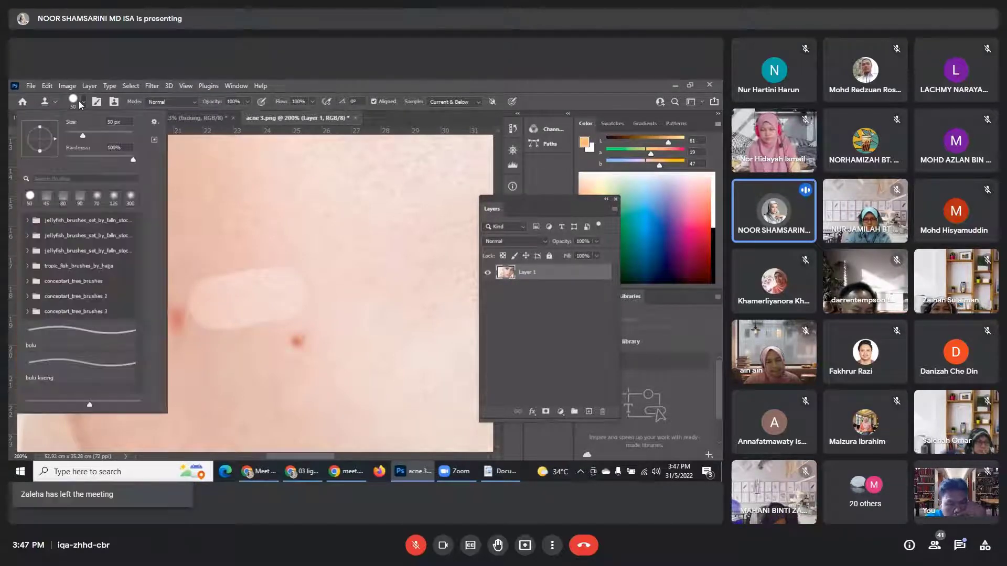
drag(134, 159, 69, 173)
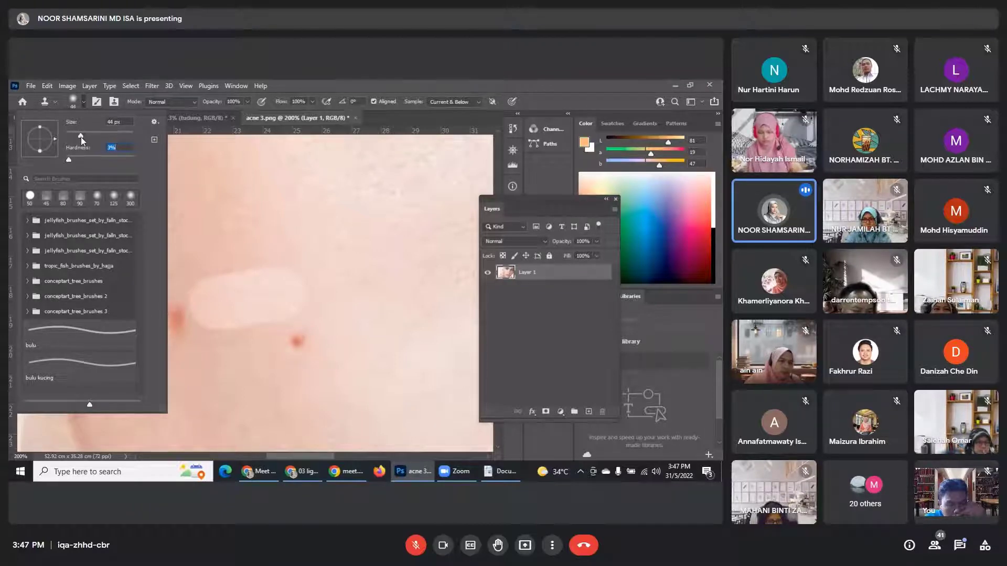
click(334, 86)
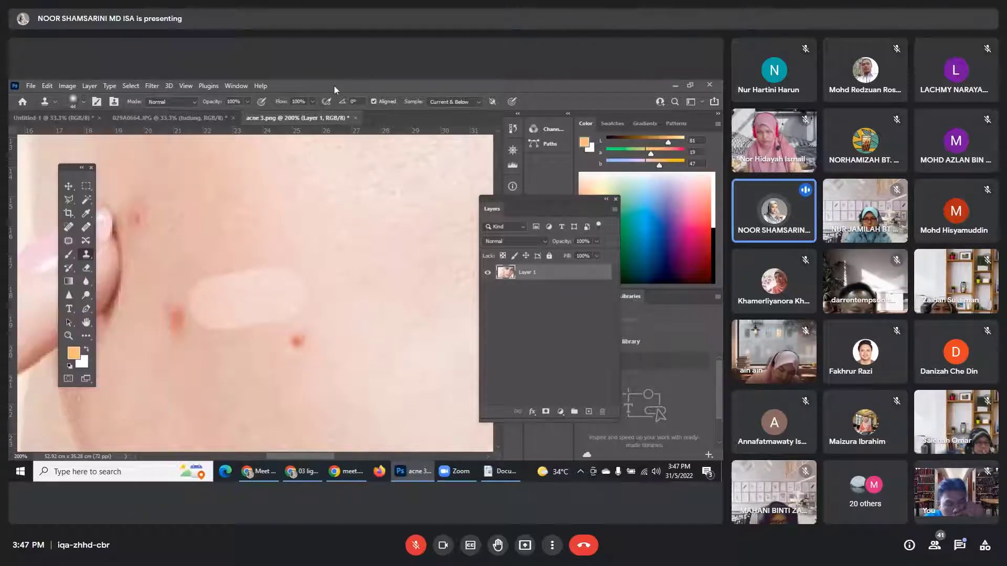
Revert the acne 3 image to its Open state in the History, discarding the hard-edged clone stroke.
click(232, 86)
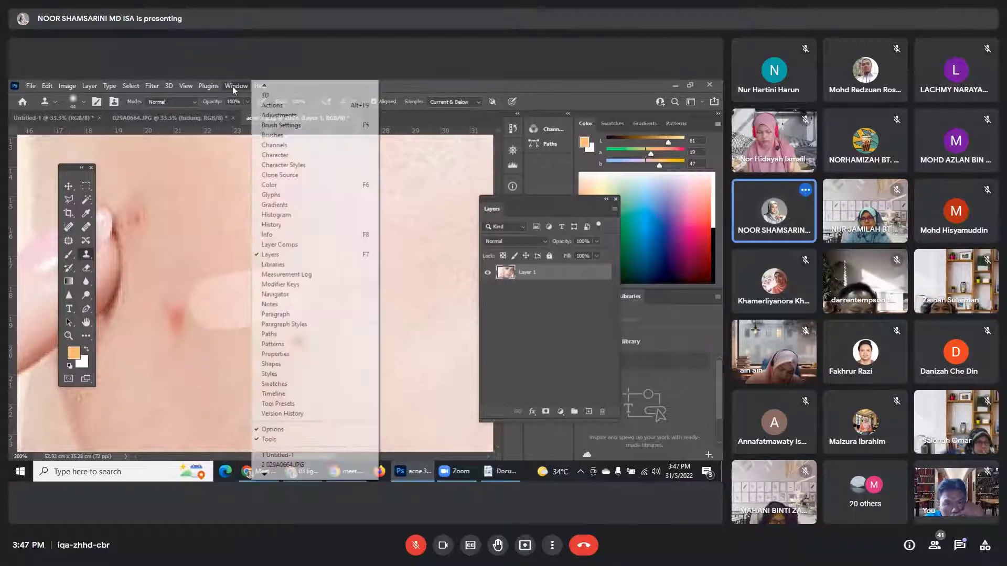
click(285, 232)
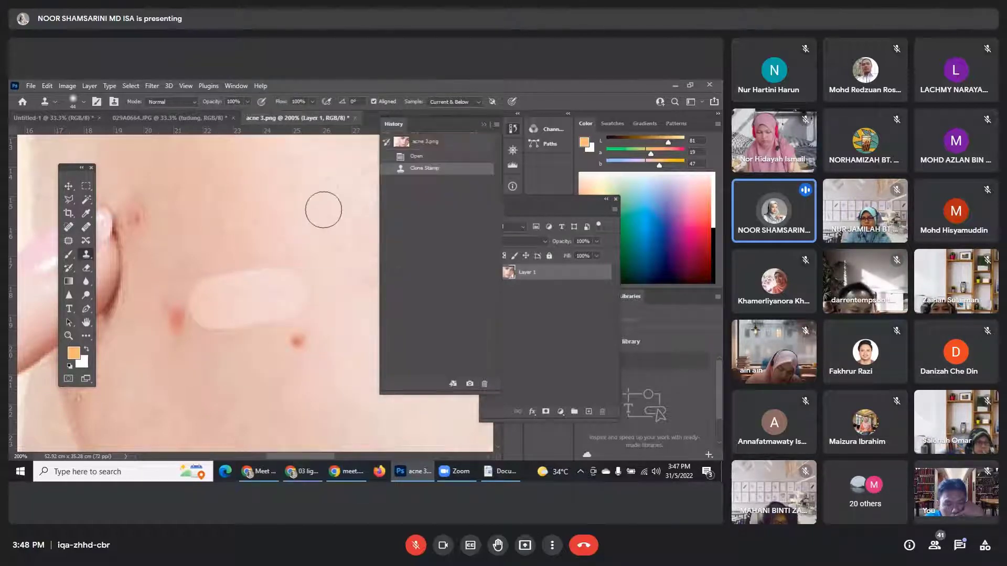
click(485, 125)
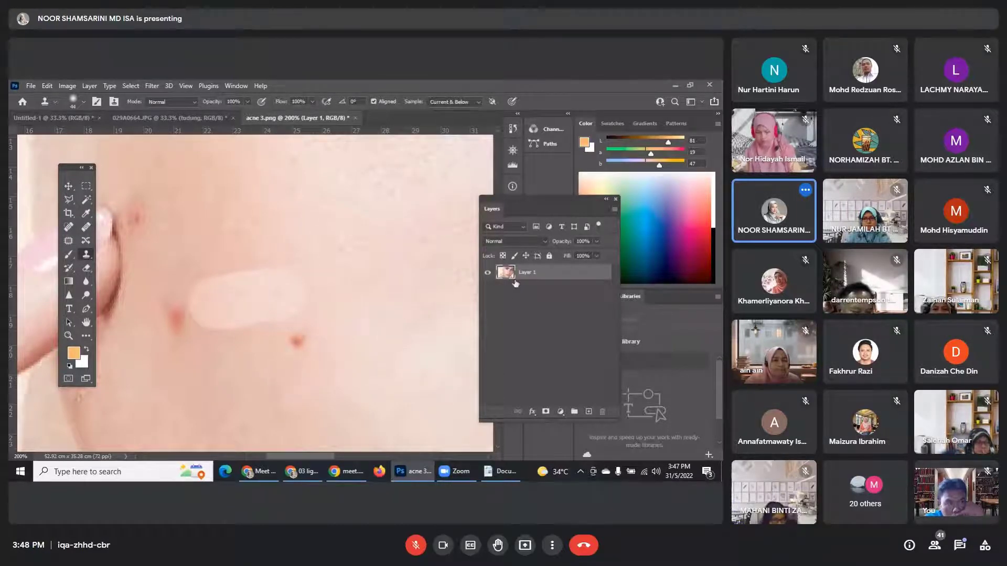
click(235, 85)
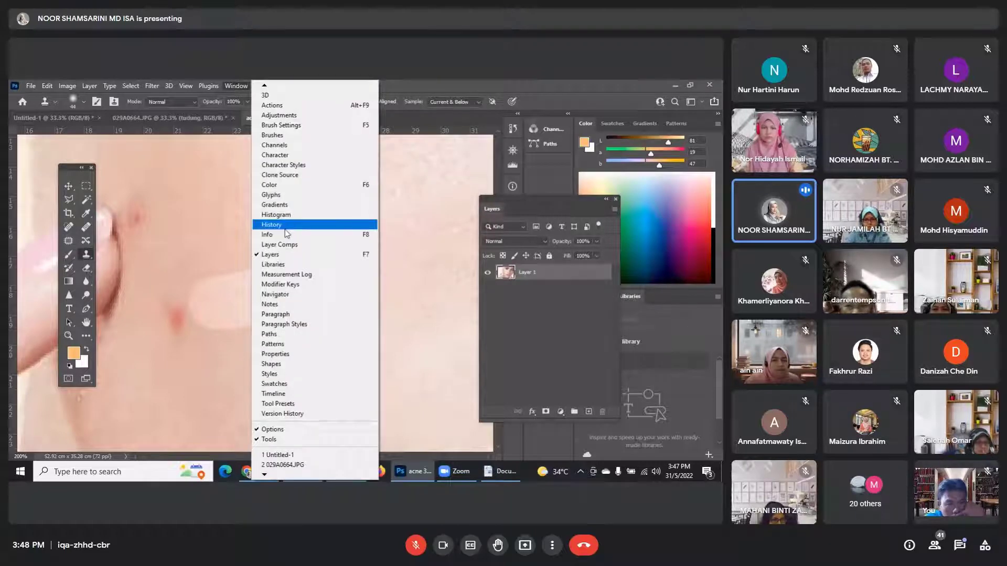
click(283, 225)
click(423, 158)
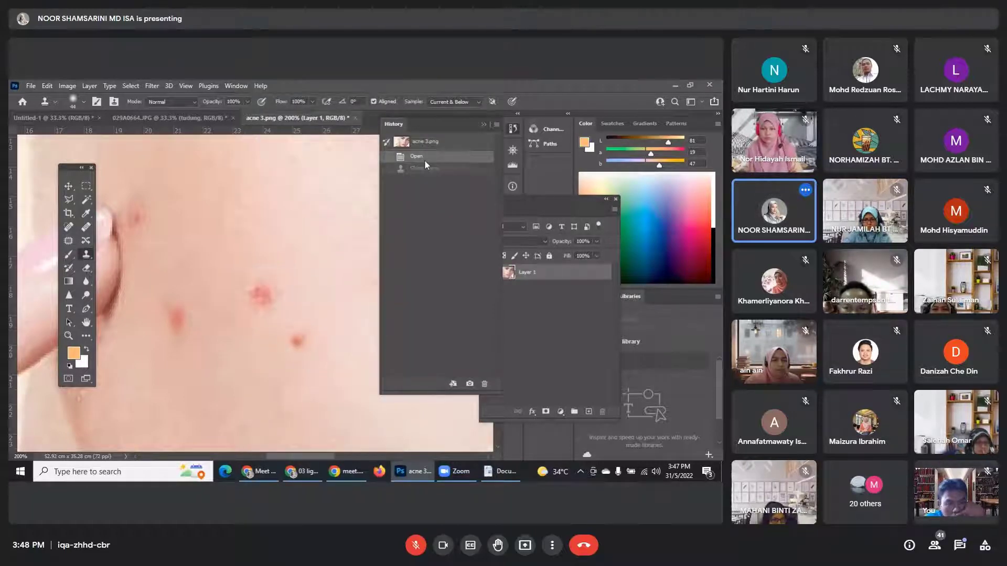
click(484, 124)
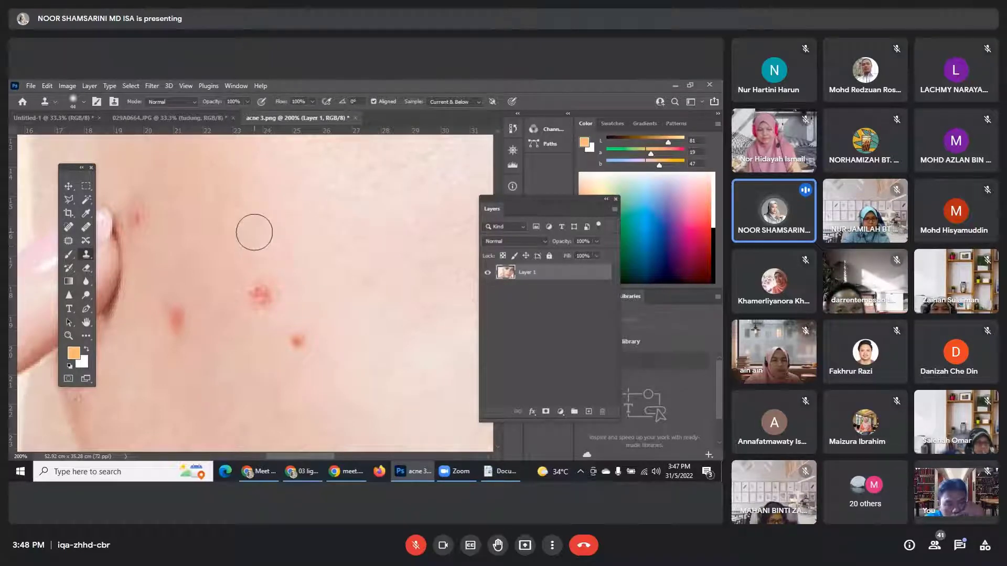
Try cloning clean skin over the three red cheek blemishes with the soft brush, and undo the strokes.
click(259, 290)
click(179, 317)
mouse_move(196, 315)
mouse_down()
mouse_move(222, 299)
mouse_move(153, 301)
mouse_move(252, 286)
mouse_move(303, 347)
mouse_move(264, 348)
mouse_up()
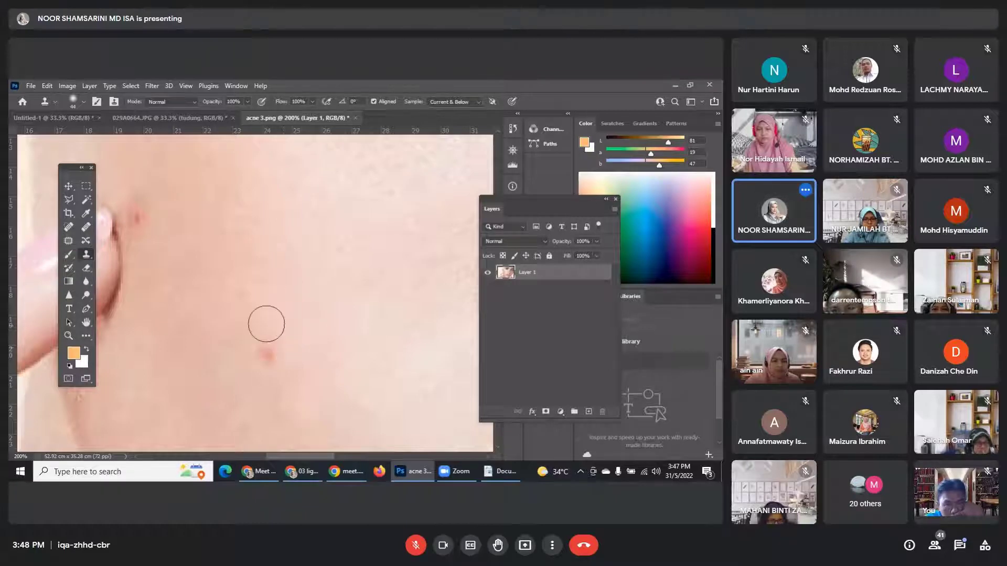
key(ctrl+z)
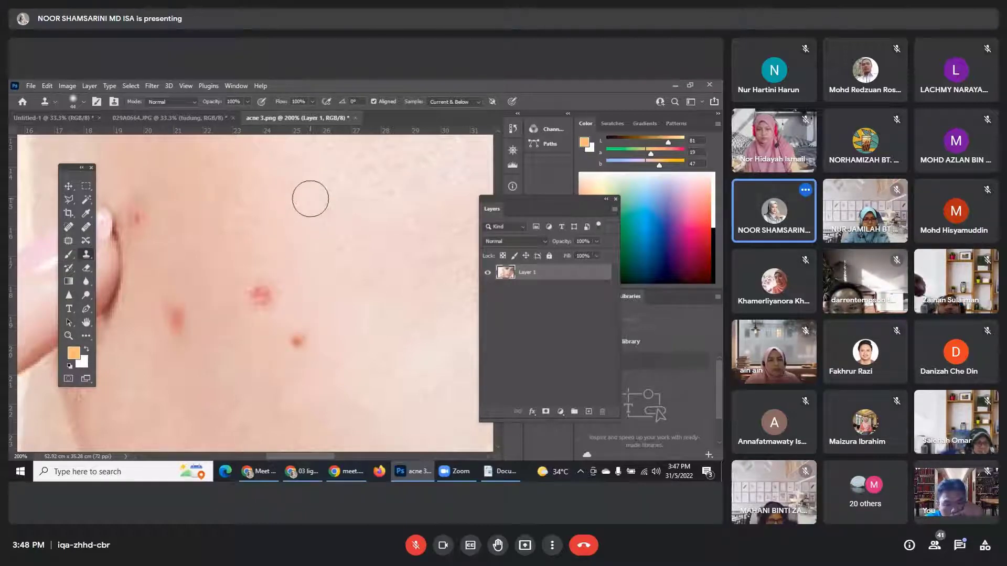
Sample skin higher on the cheek and try cloning it over the blemishes twice, undoing each attempt.
alt+click(300, 204)
drag(166, 319, 244, 301)
key(ctrl+z)
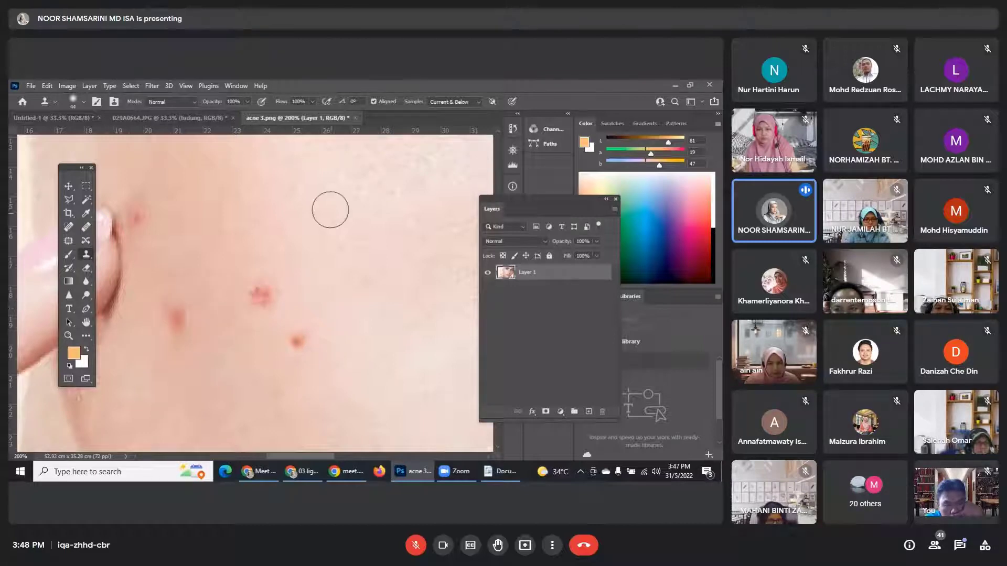
alt+click(319, 215)
drag(247, 299, 264, 297)
key(ctrl+z)
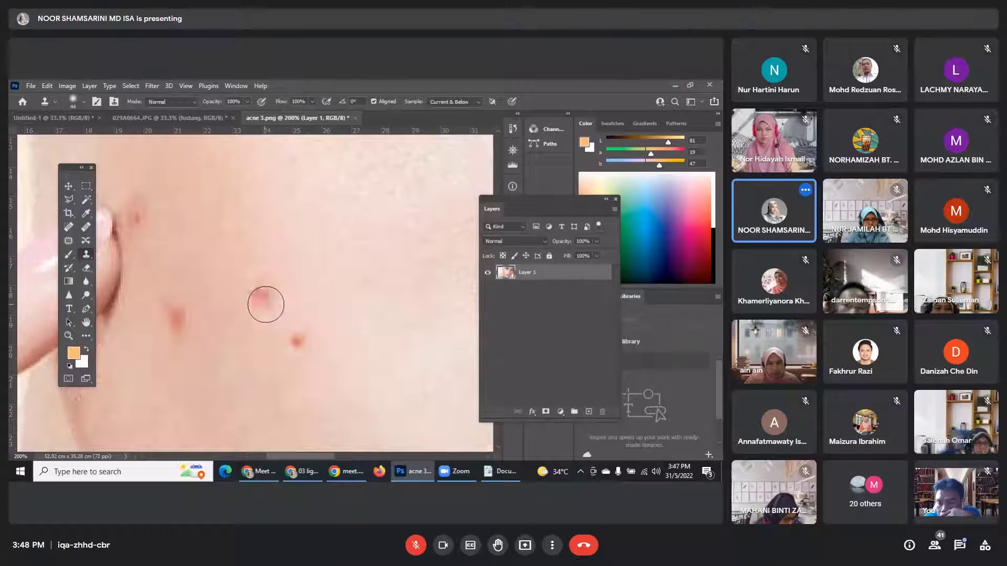
key(ctrl+z)
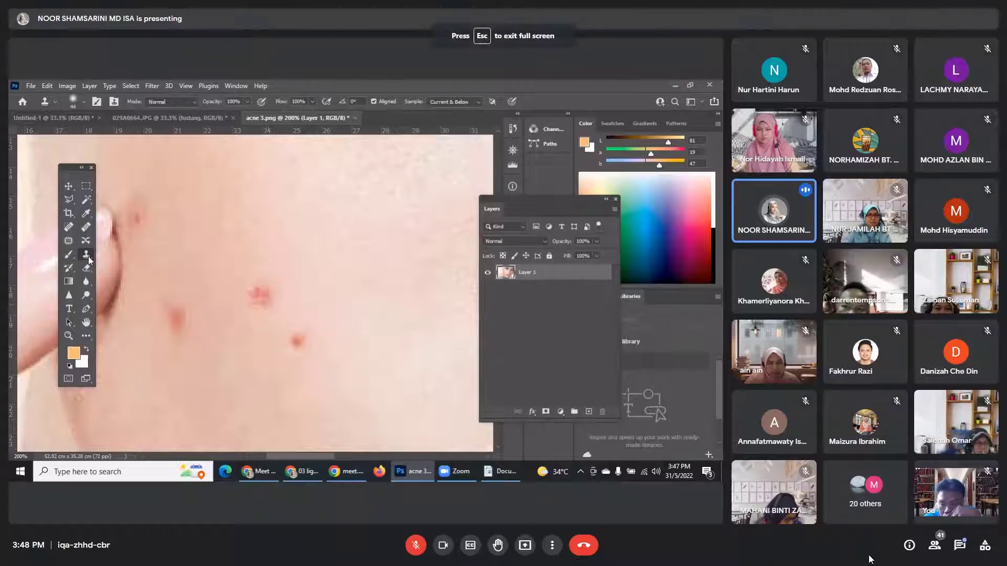
Check the meeting's in-call chat messages.
click(960, 546)
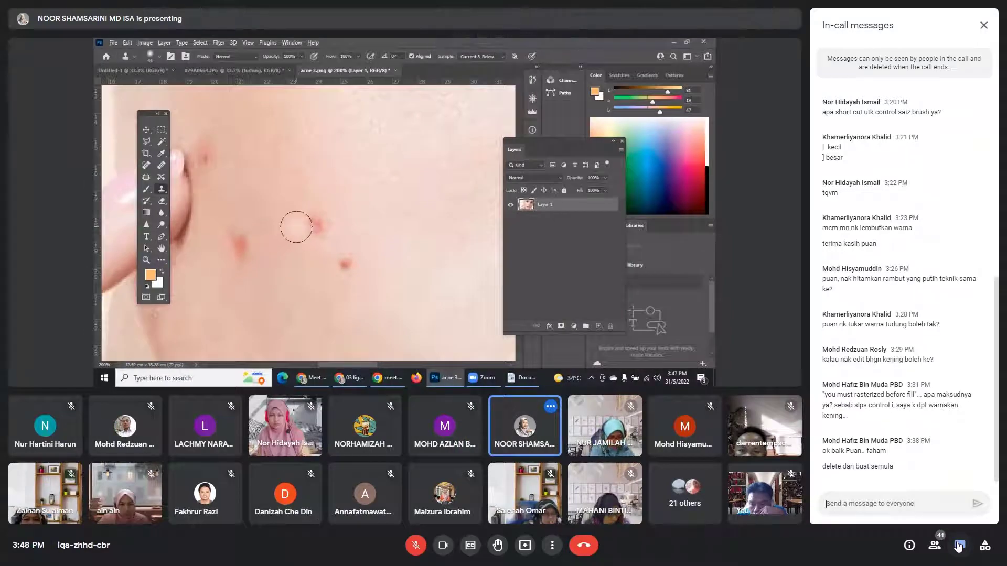
click(959, 545)
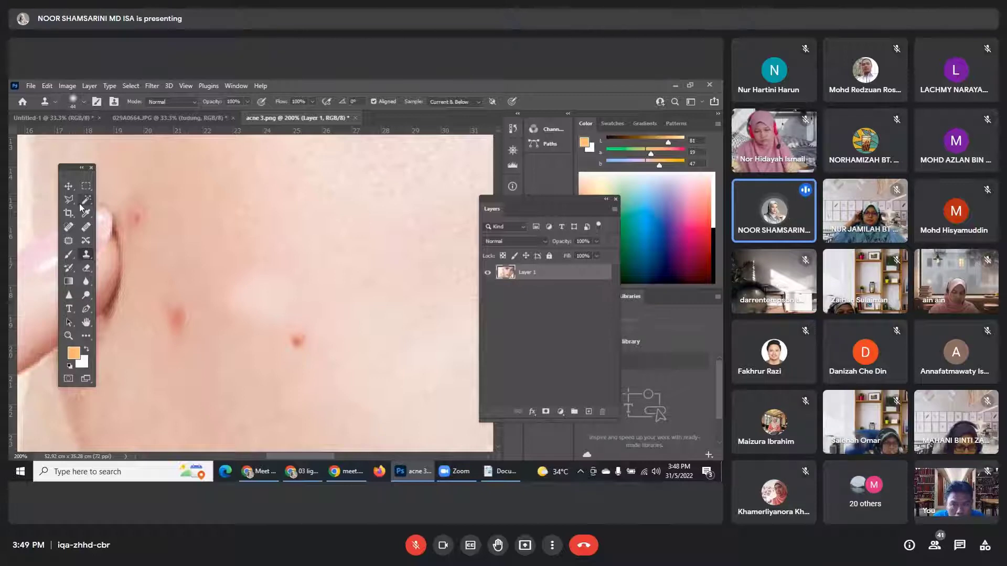
Switch to the 029A0664.JPG portrait document and bring the face into view.
click(163, 120)
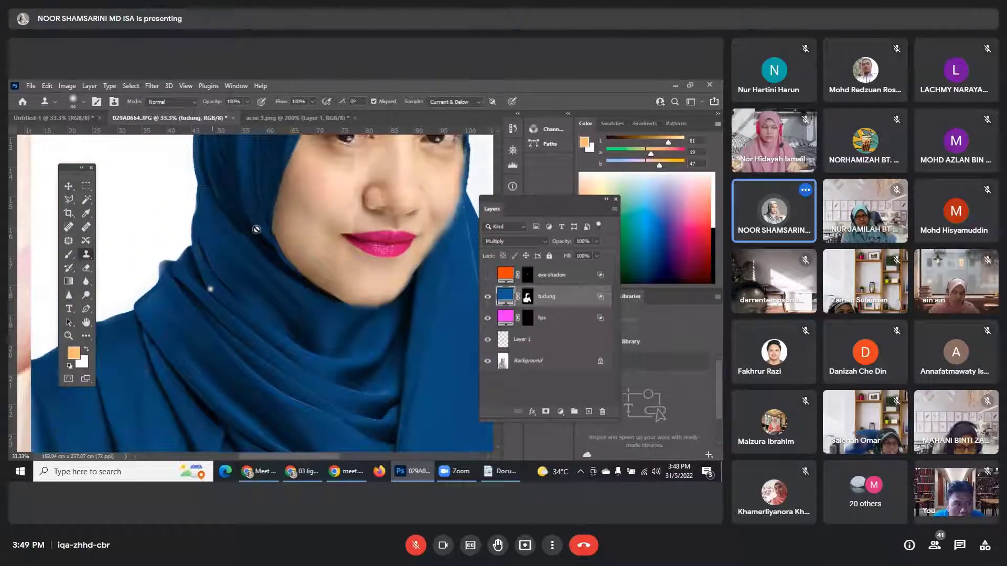
scroll(257, 229, up, 5)
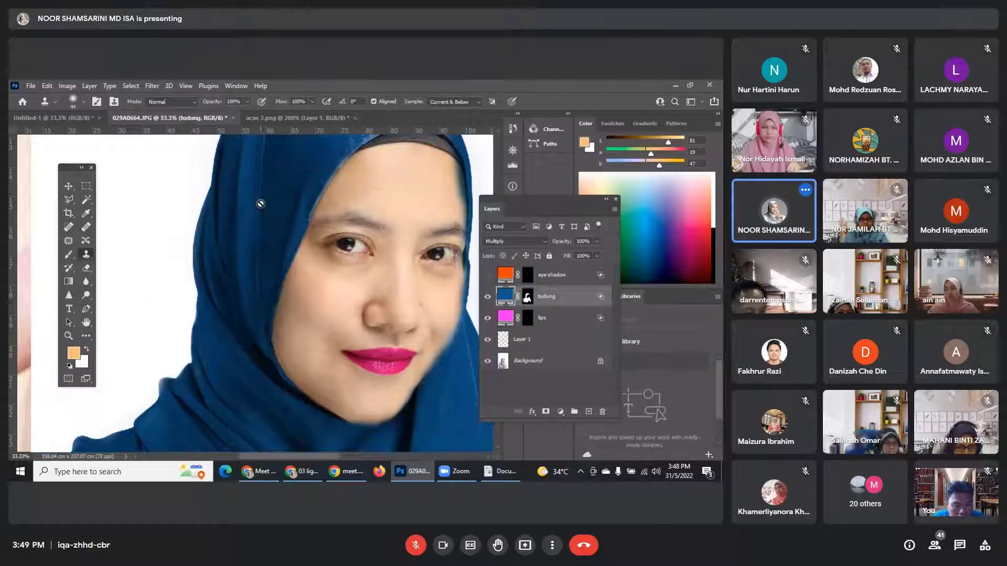
click(156, 90)
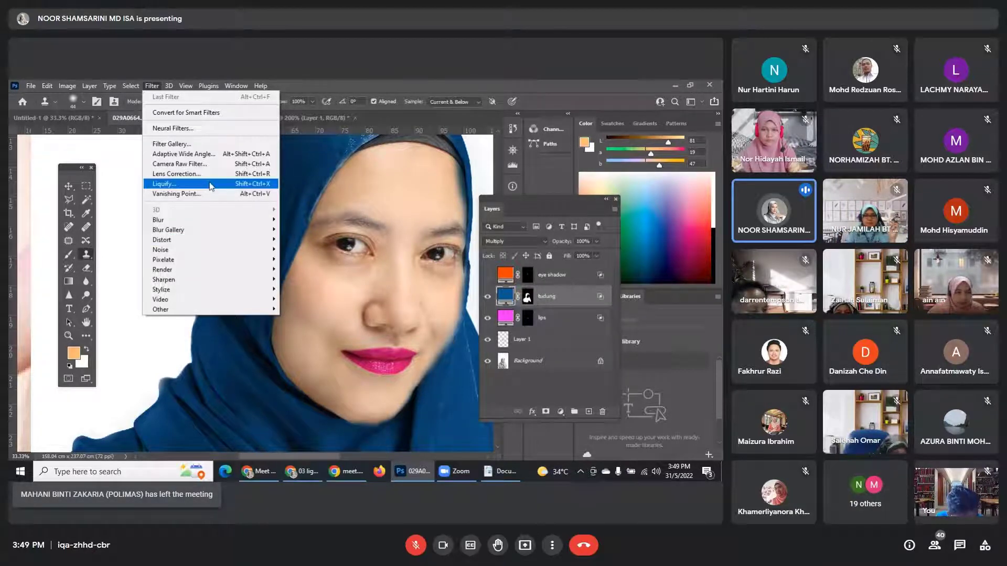
click(210, 186)
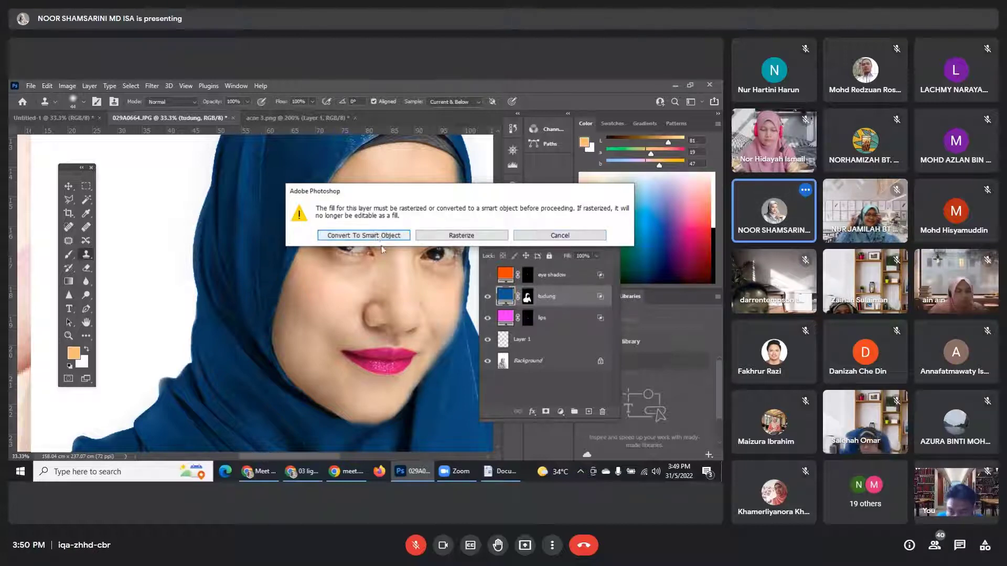
click(380, 235)
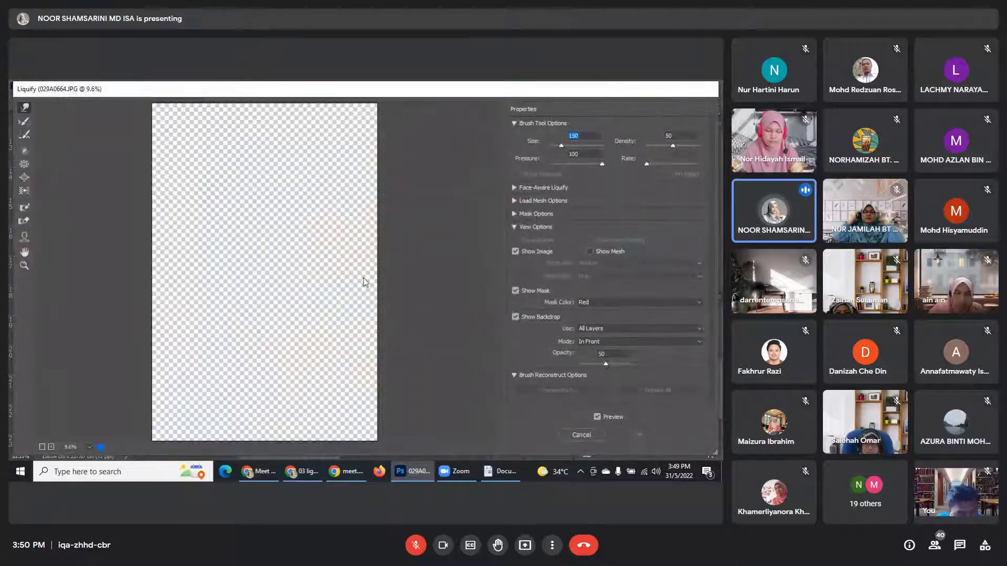
key(s)
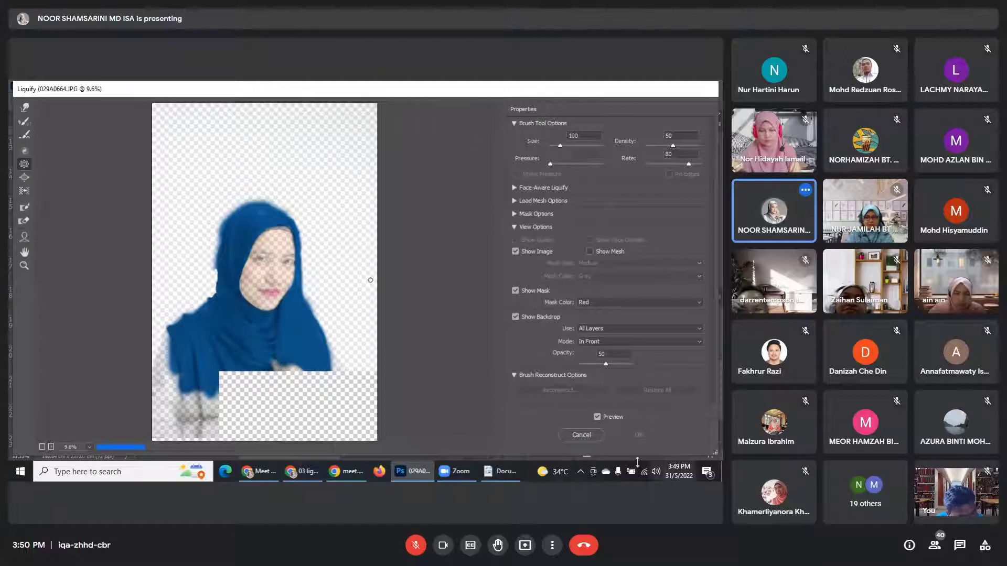
click(582, 436)
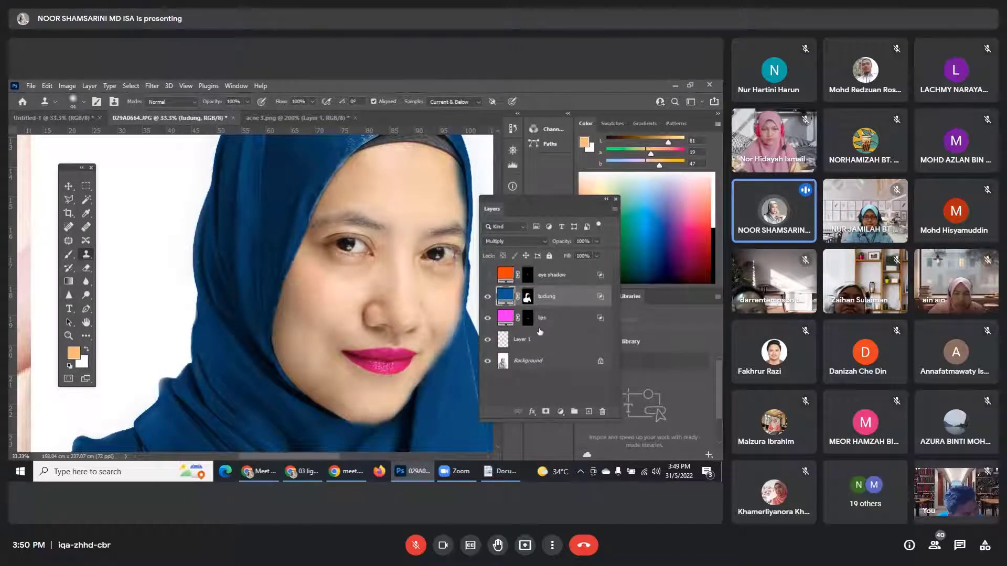
Hide the tudung layer and keep the Layers panel floating over the canvas.
click(487, 296)
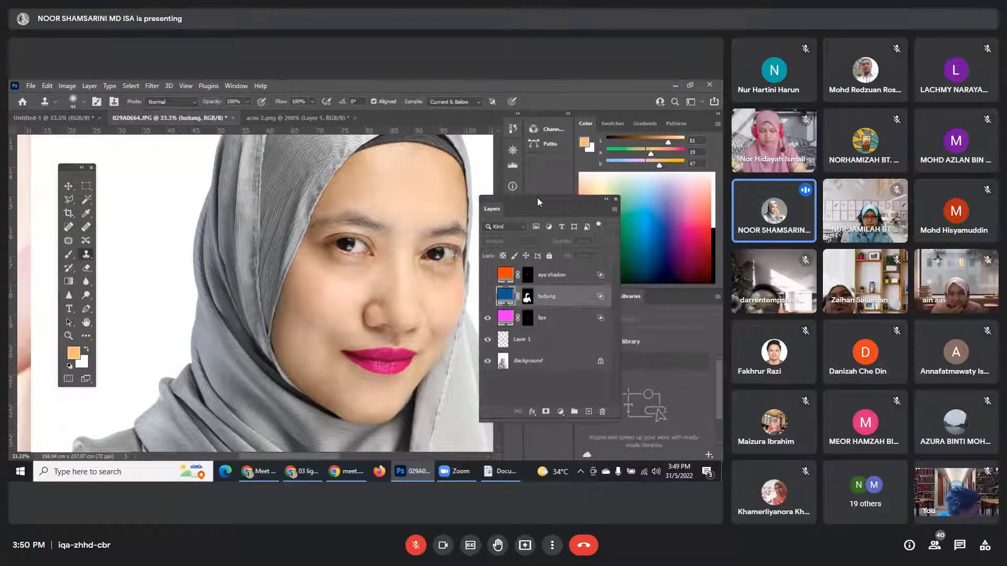
drag(537, 198, 576, 210)
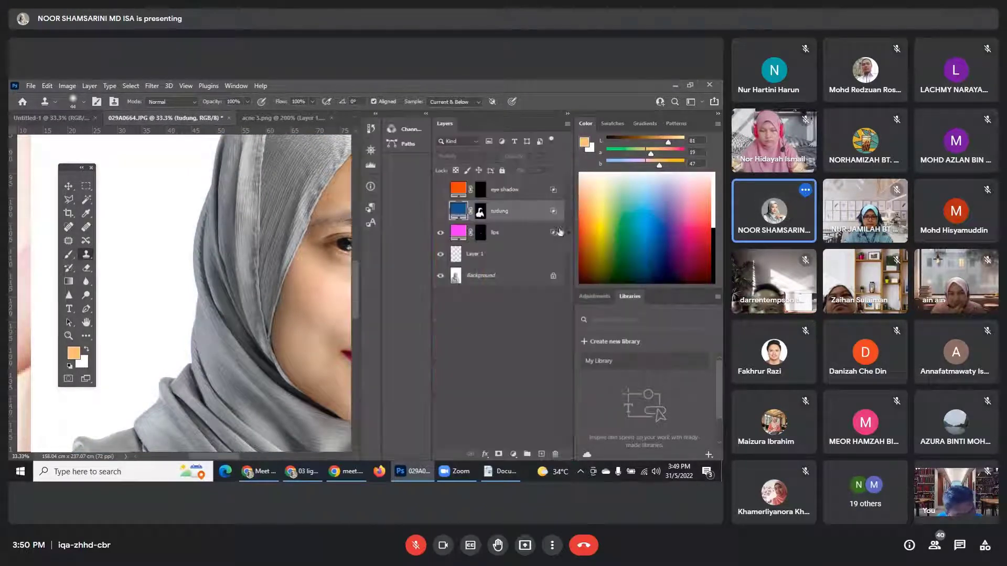
click(567, 116)
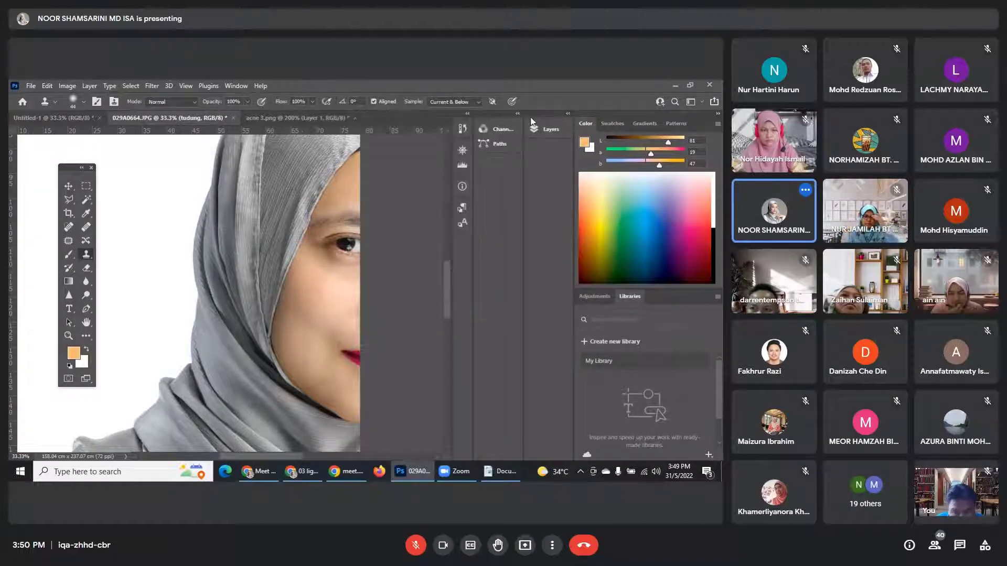
click(568, 115)
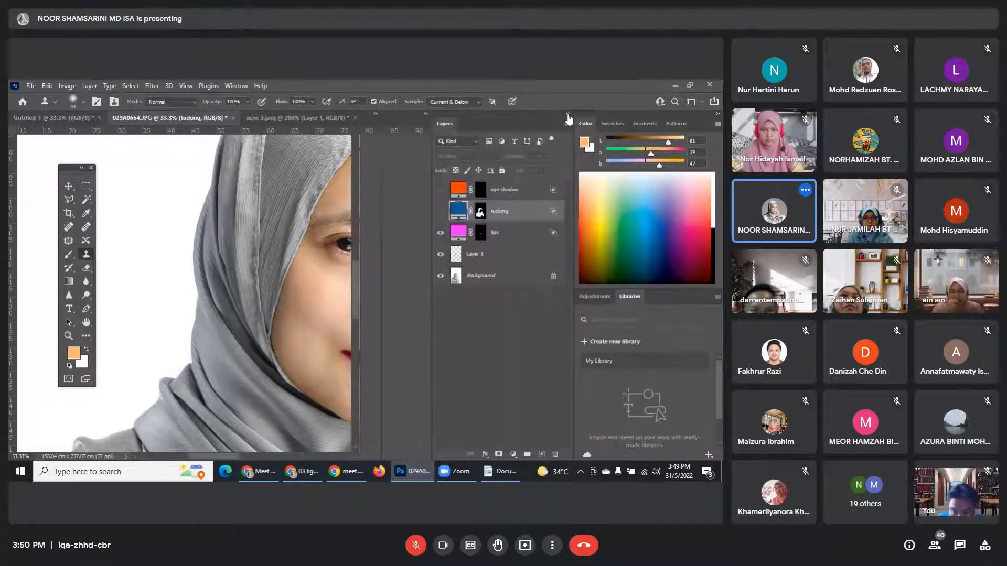
drag(444, 125, 495, 221)
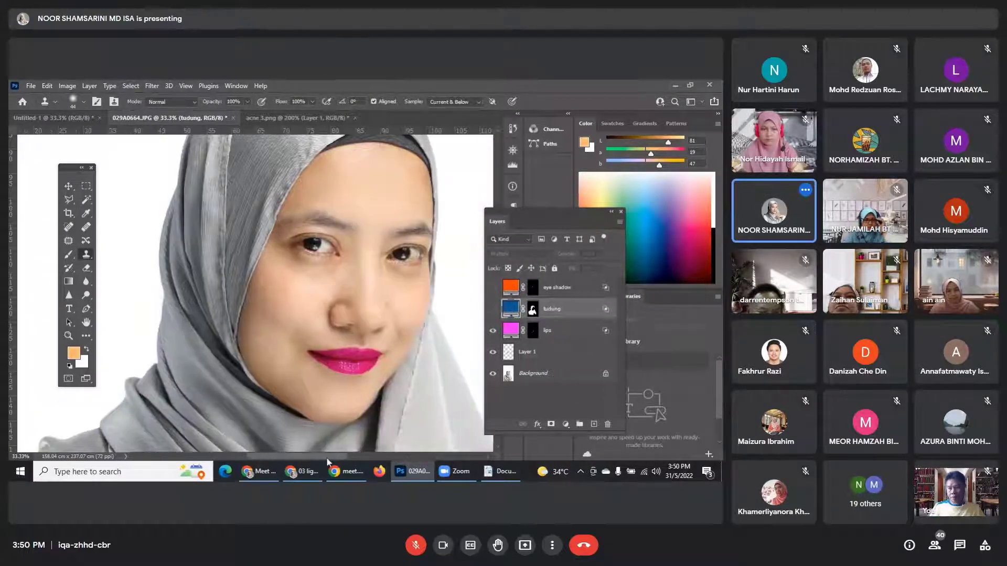
Select the Background layer of the portrait.
click(547, 377)
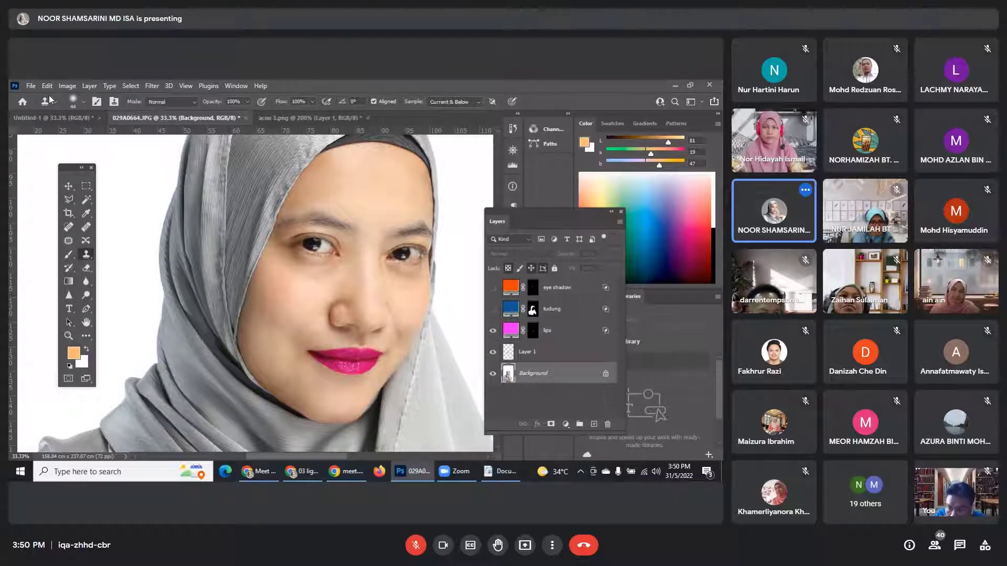
click(90, 86)
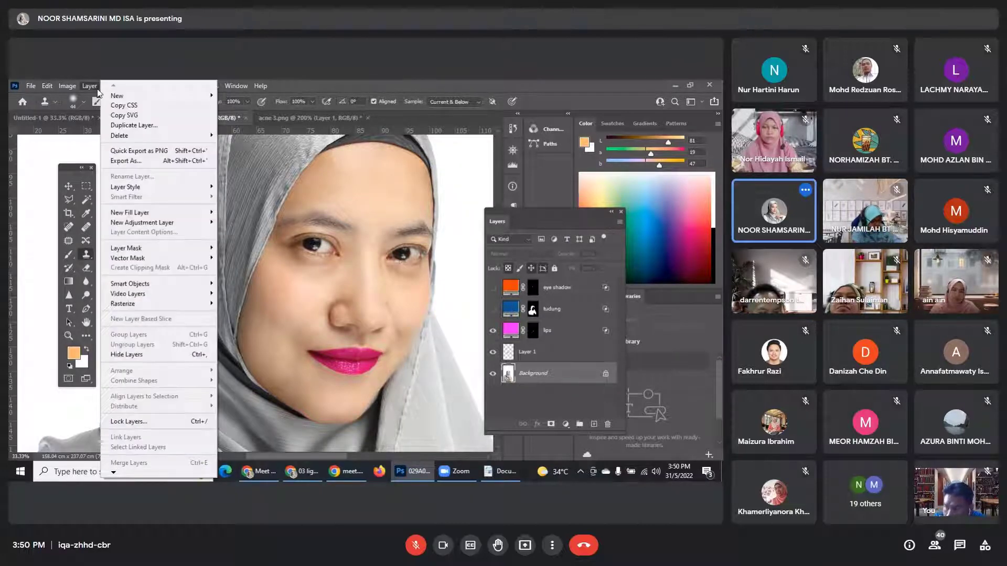
click(572, 374)
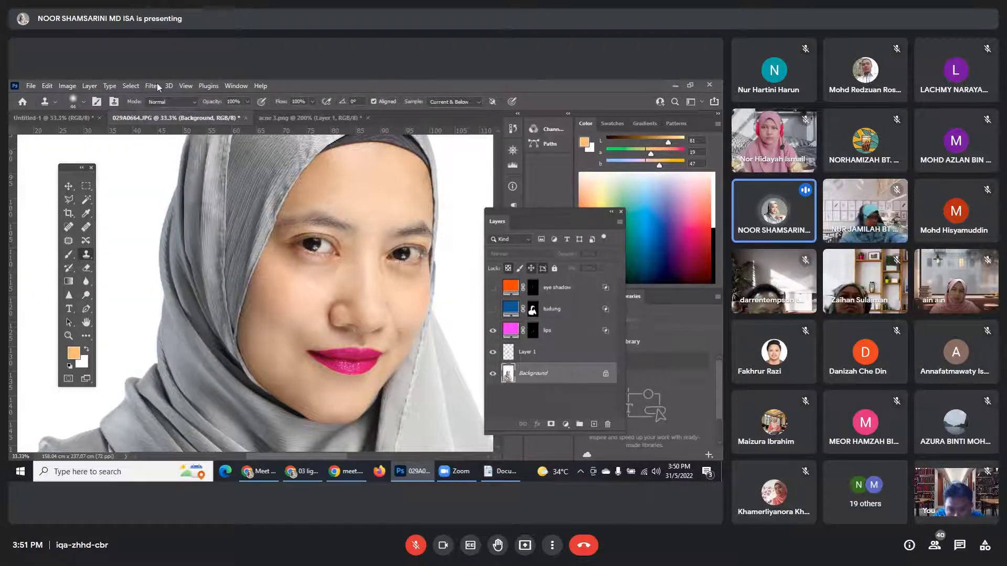
Start saving the portrait under a new file on the computer, with JPEG as the file type.
click(30, 88)
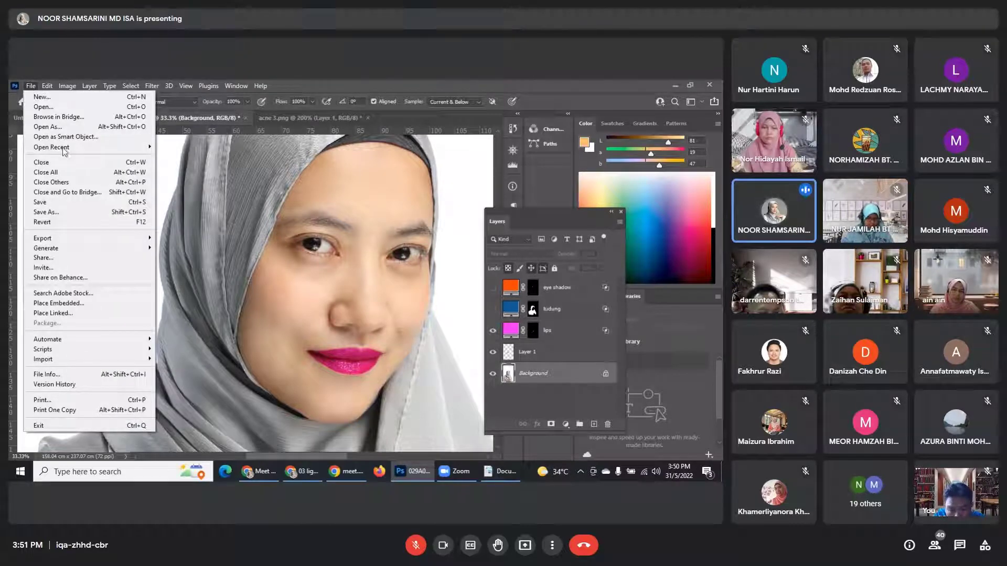
click(67, 214)
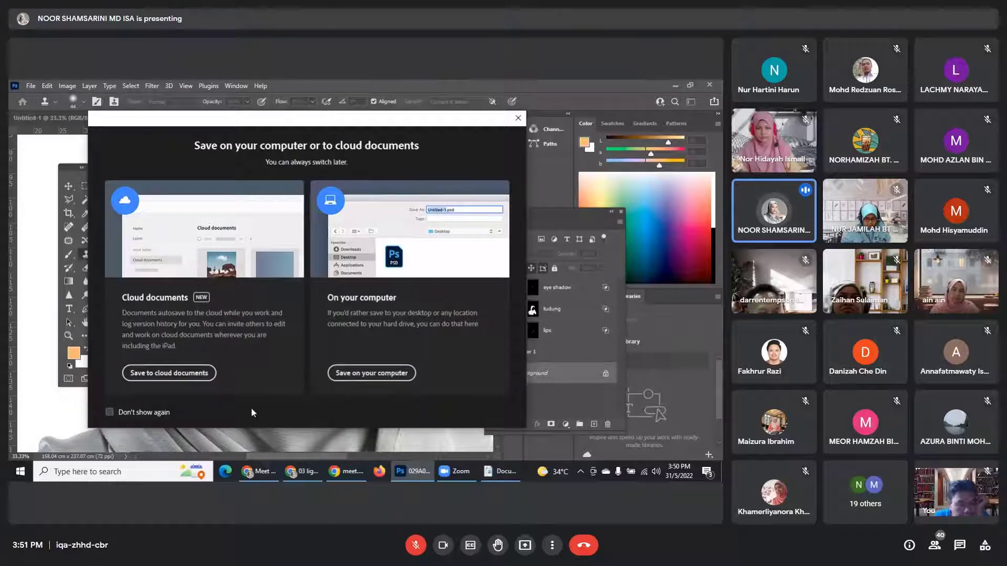
click(385, 373)
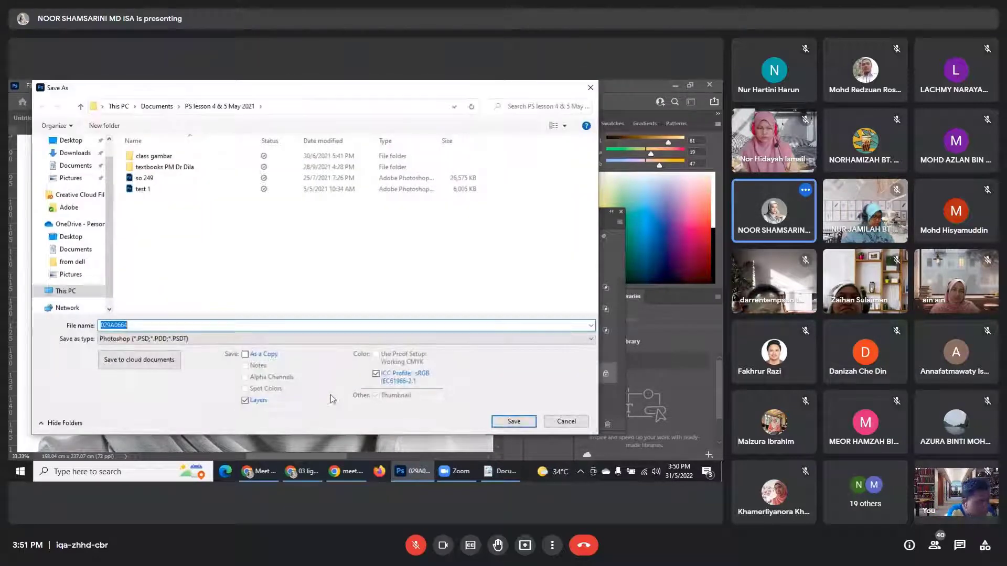
click(200, 340)
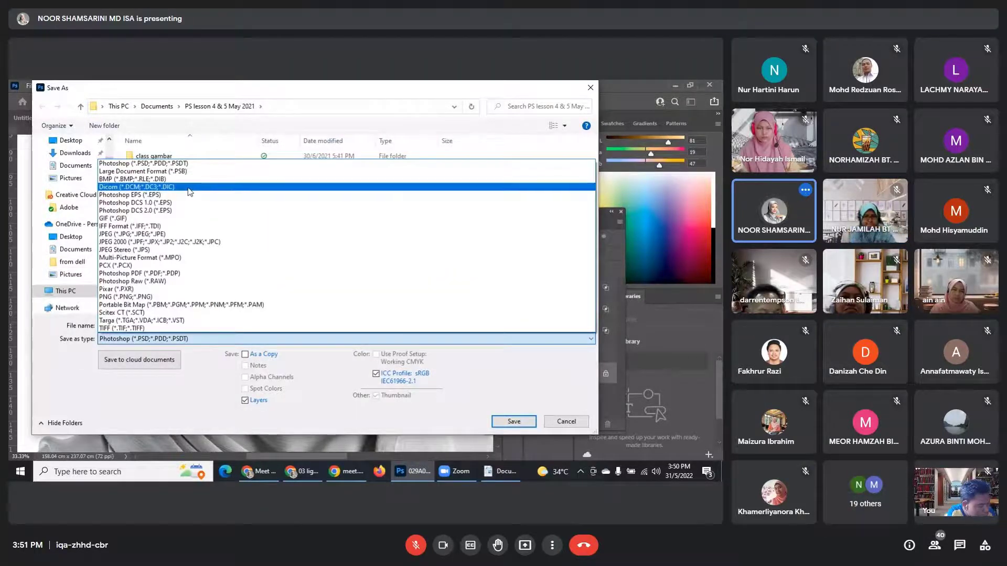
click(167, 235)
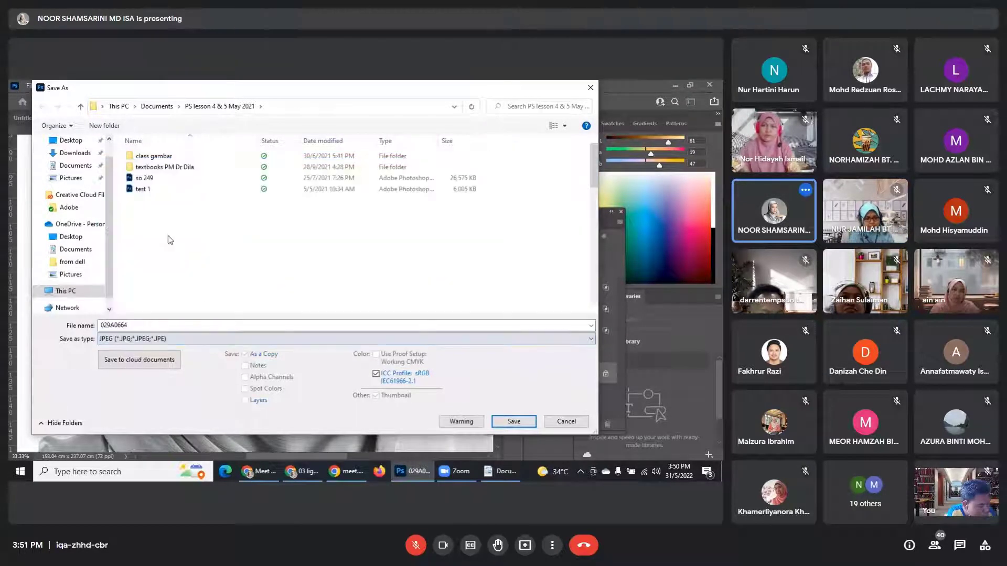
click(569, 341)
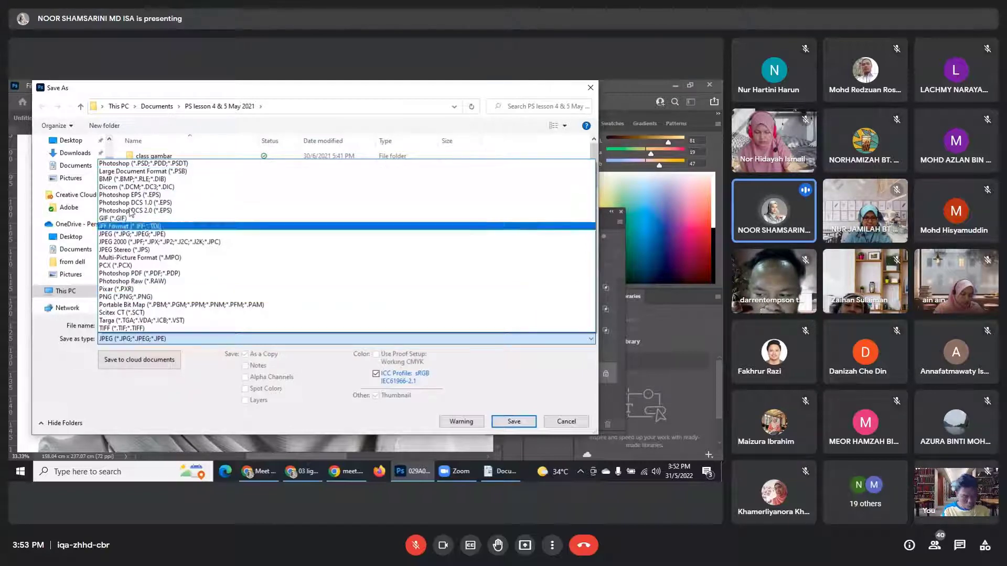
click(136, 234)
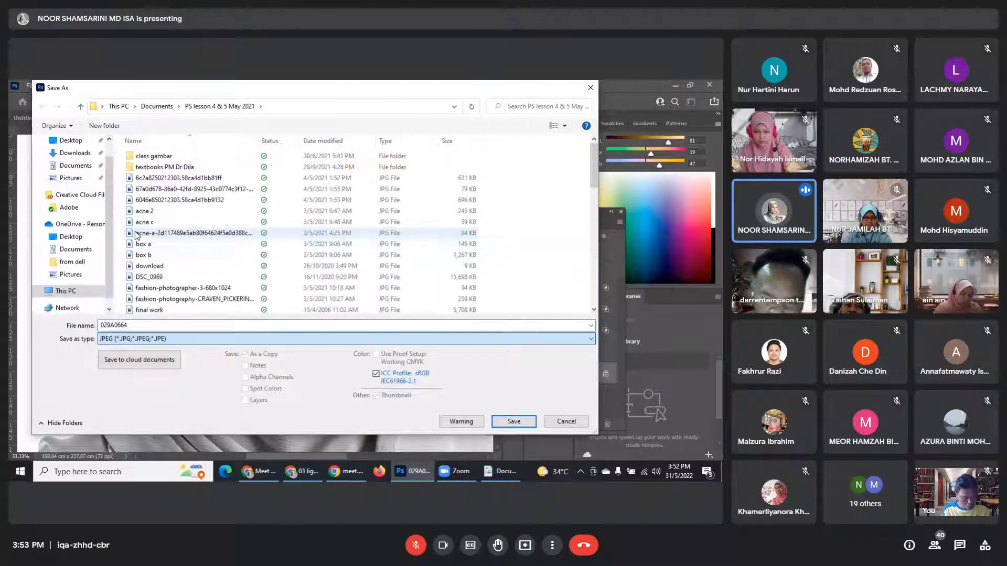
Save the JPEG copy to the Desktop under the file name abcde.
click(86, 145)
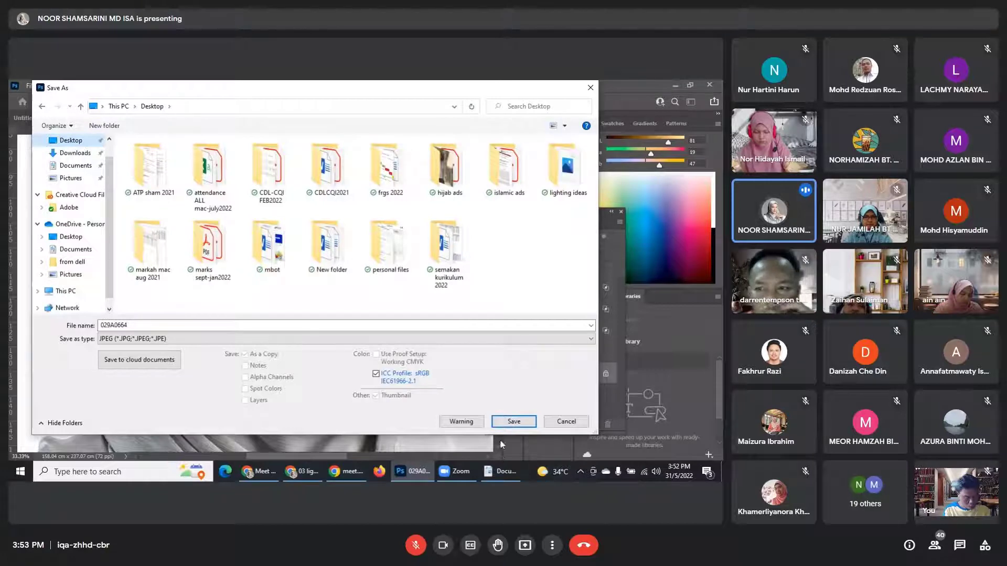
click(241, 326)
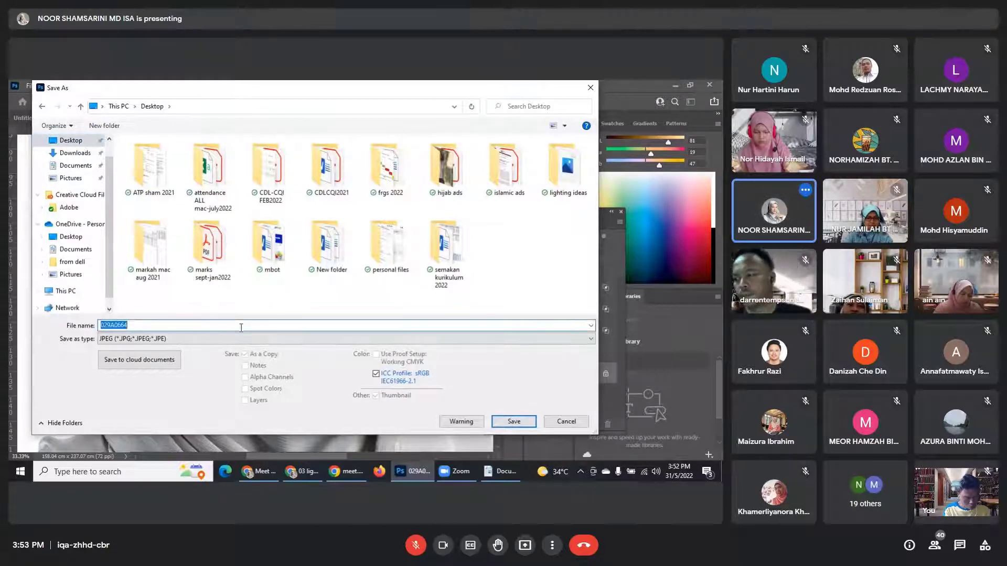
text(ab)
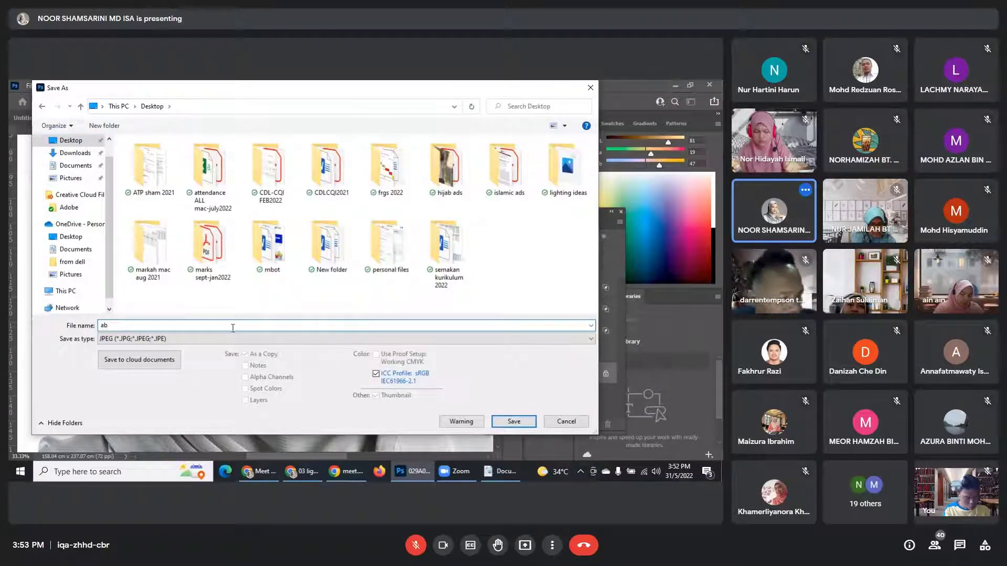
text(cde)
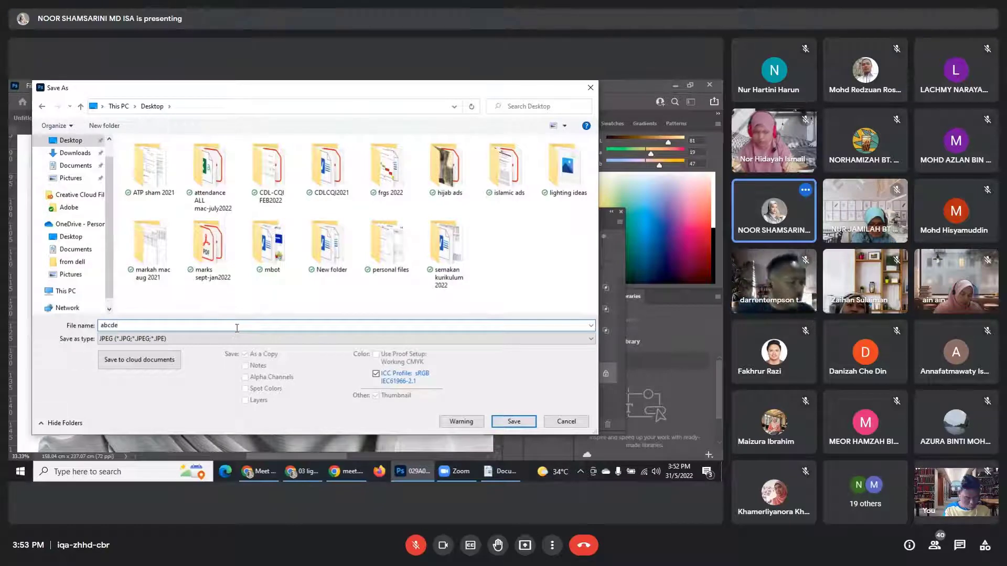
click(514, 421)
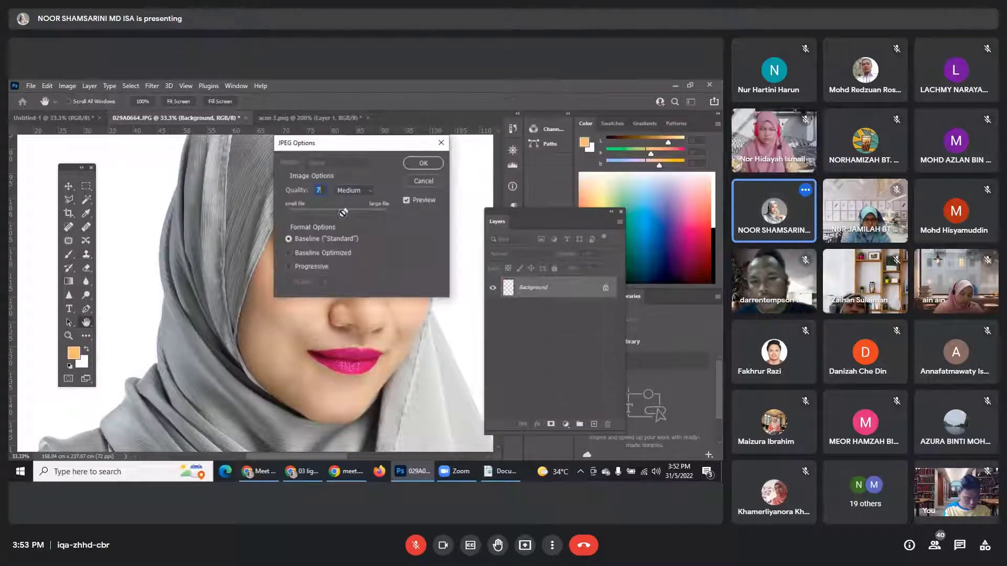
Set the JPEG image quality to 12 (Maximum) with Baseline ("Standard") format and complete the save.
drag(351, 152, 317, 192)
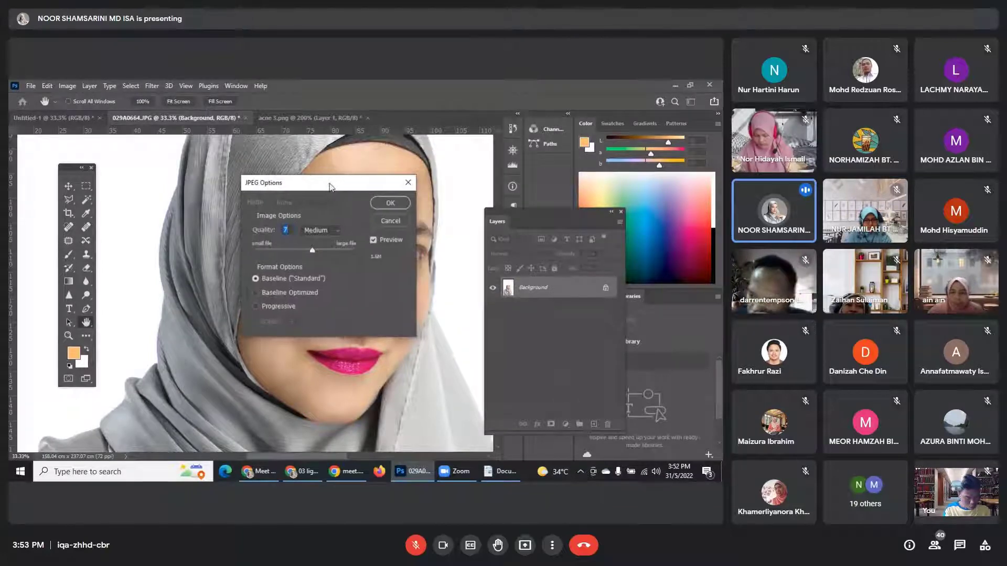
click(335, 233)
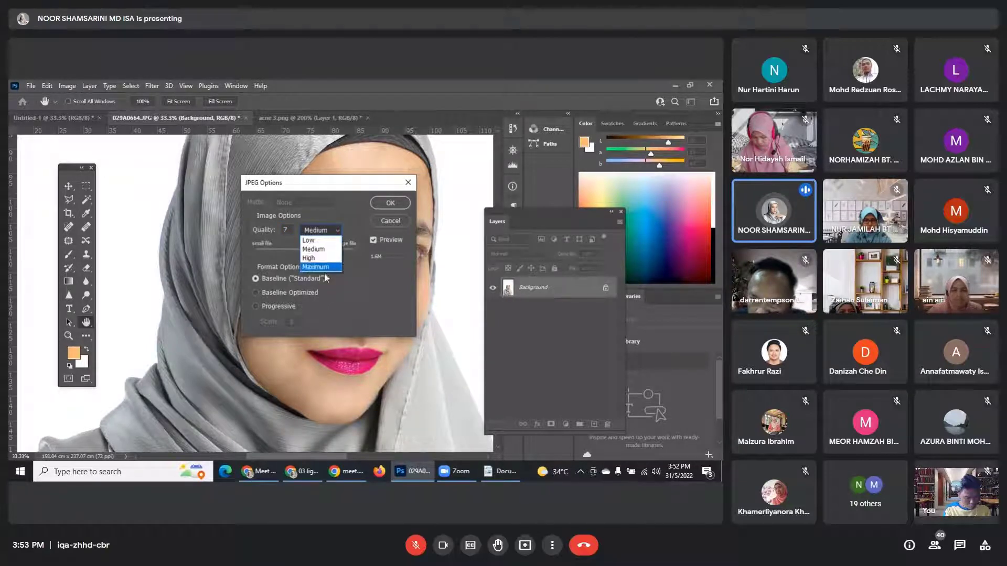
click(339, 232)
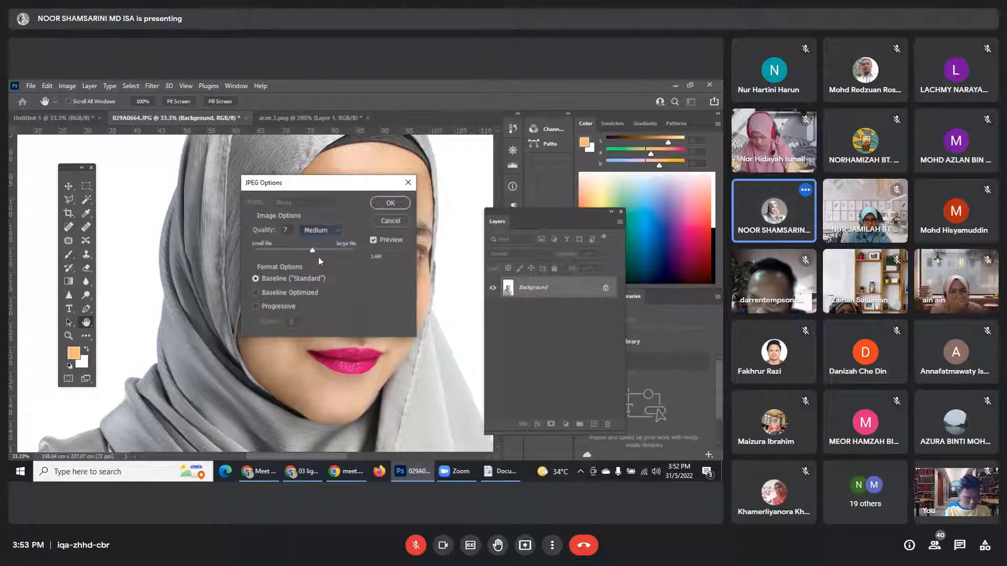
drag(315, 253, 346, 252)
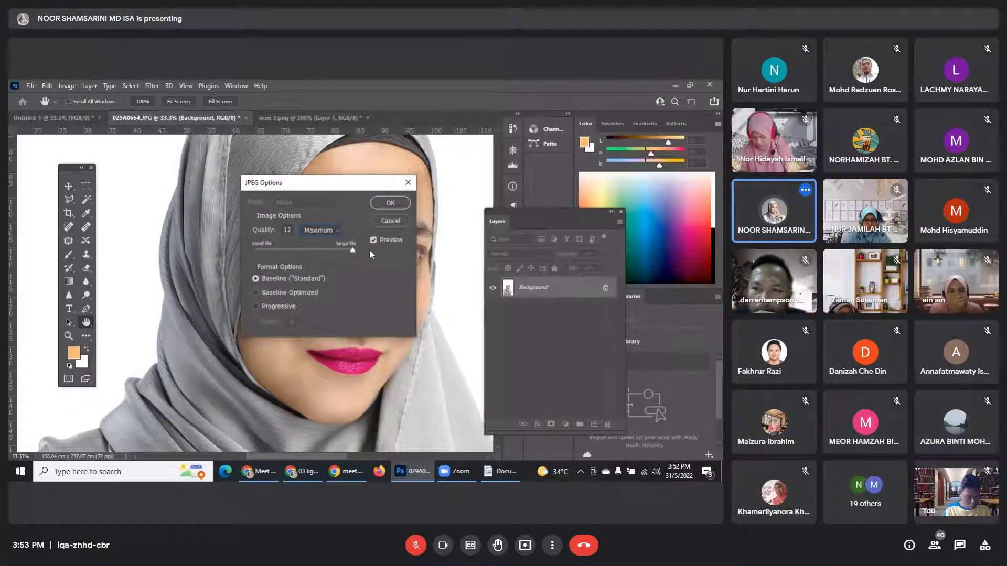
click(390, 204)
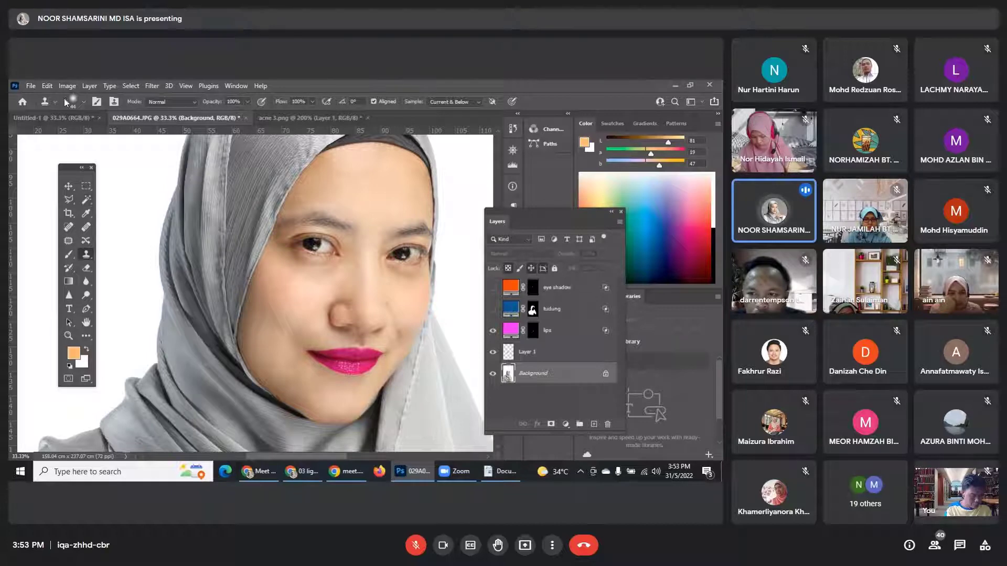
Open the saved abcde JPEG from the Desktop.
click(30, 86)
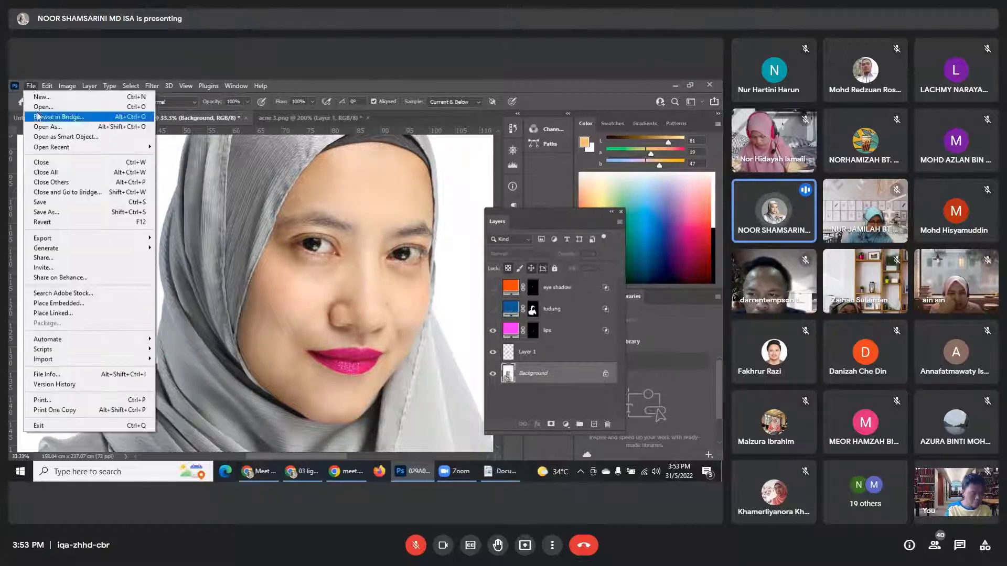
click(38, 109)
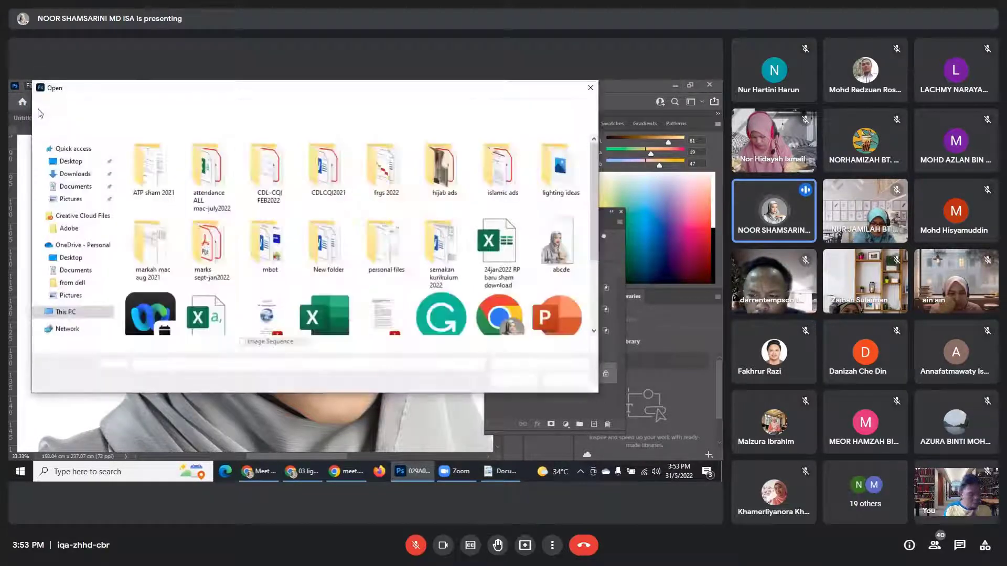
click(553, 244)
click(514, 380)
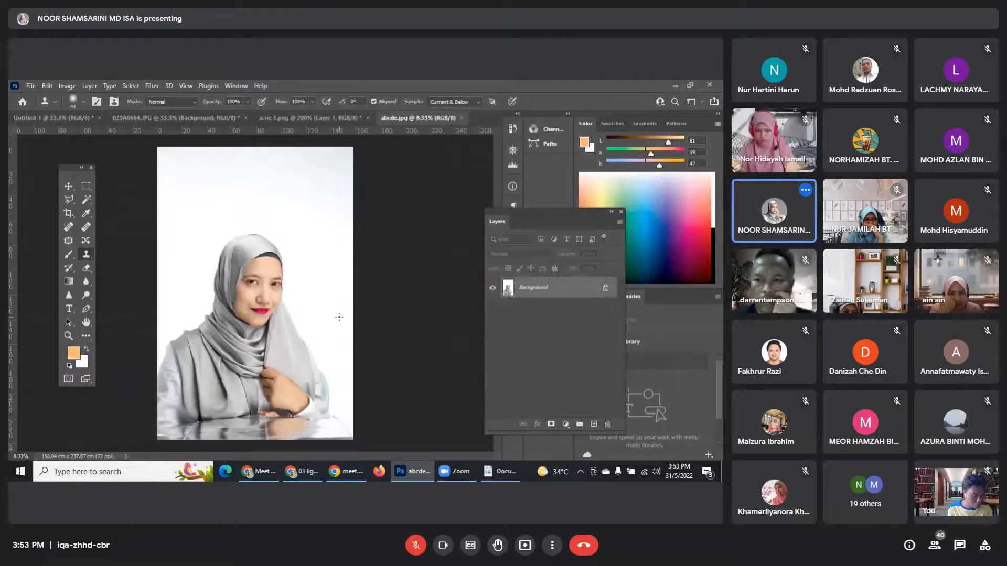
Examine the retouched face in the opened JPEG at close range.
key(ctrl+plus)
key(ctrl+plus)
key(ctrl+plus)
key(ctrl+plus)
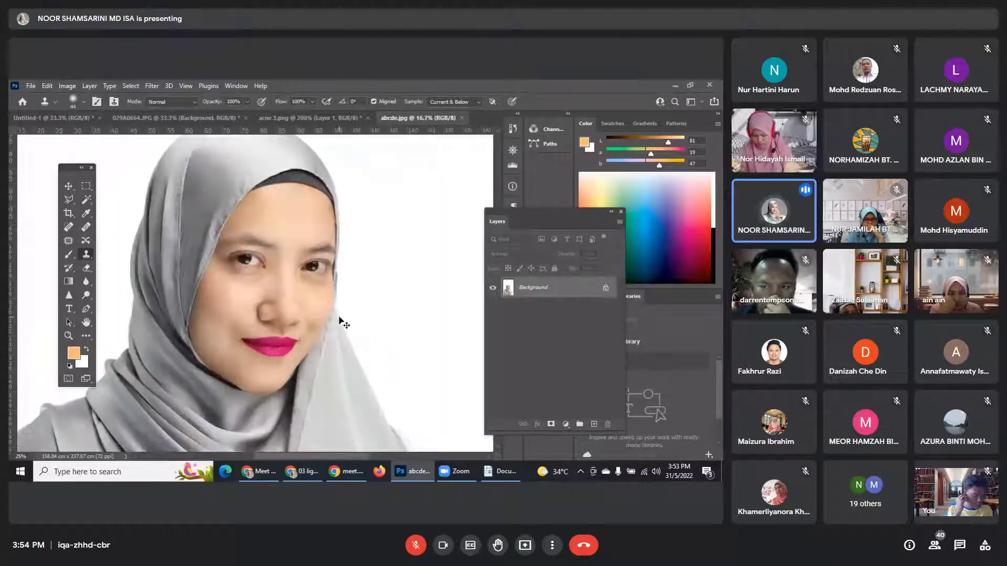
key(ctrl+plus)
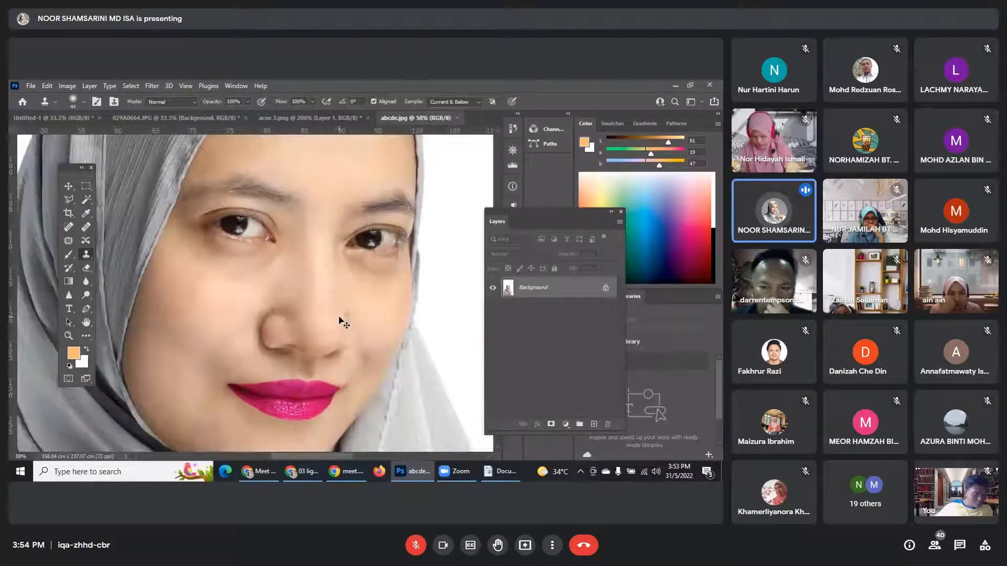
key(ctrl+plus)
key(ctrl+plus)
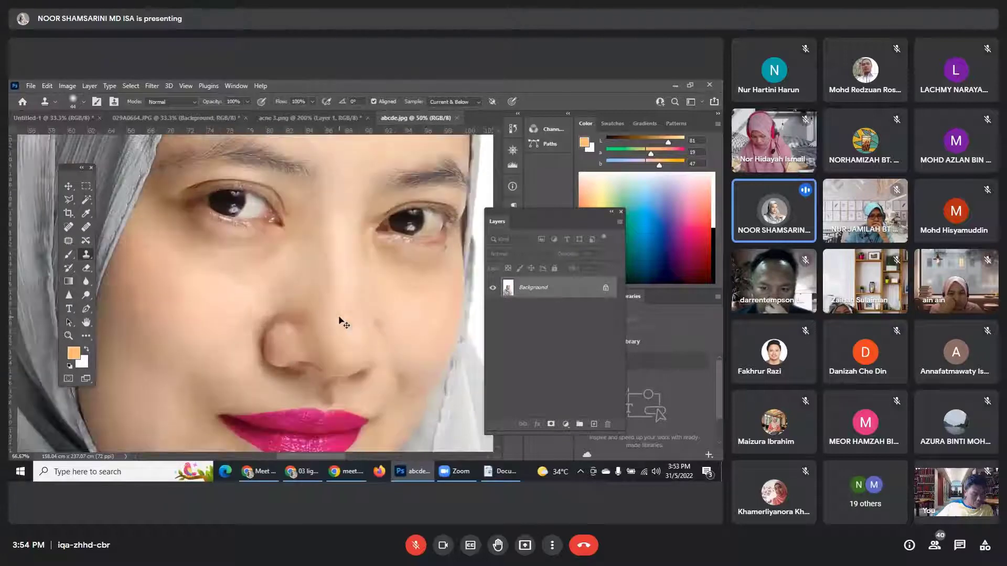
key(ctrl+minus)
key(ctrl+minus)
key(ctrl+minus)
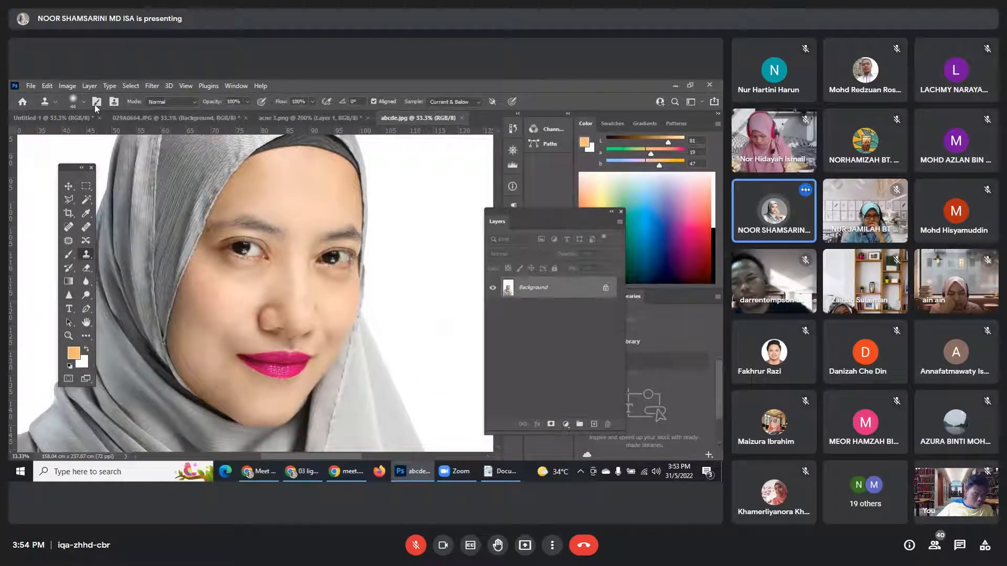
Open the Liquify filter for the flattened portrait's Background layer.
click(131, 86)
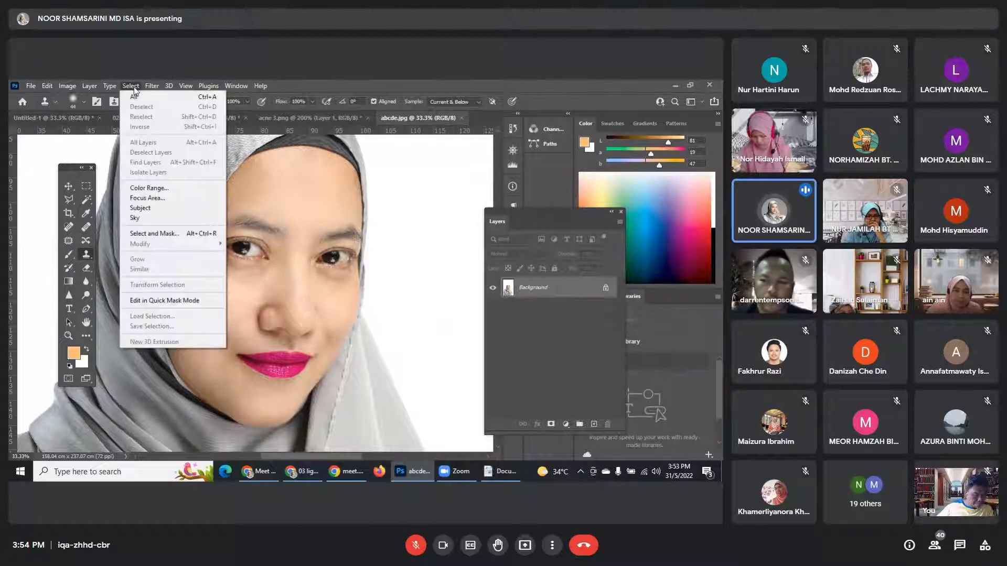
mouse_move(151, 87)
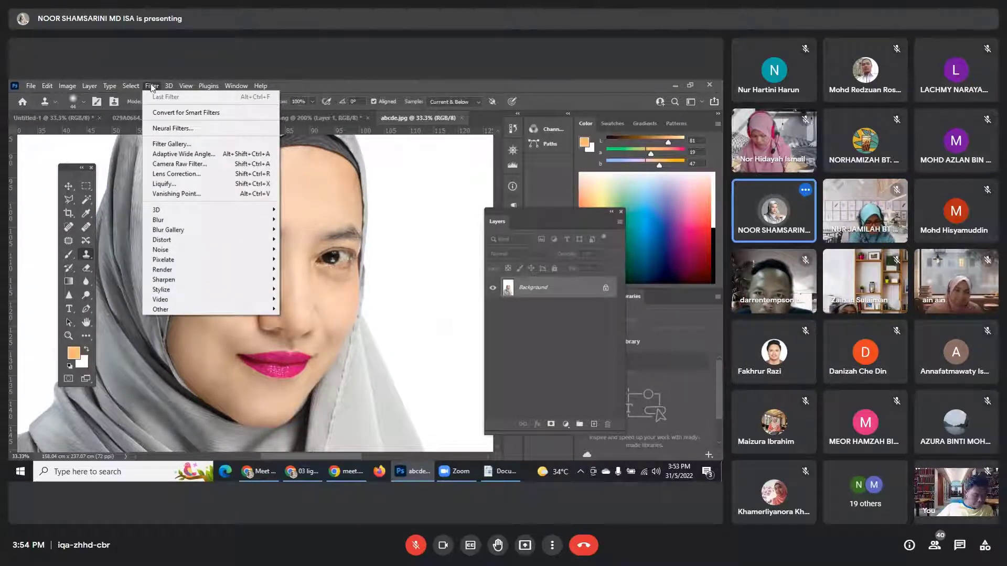
click(175, 184)
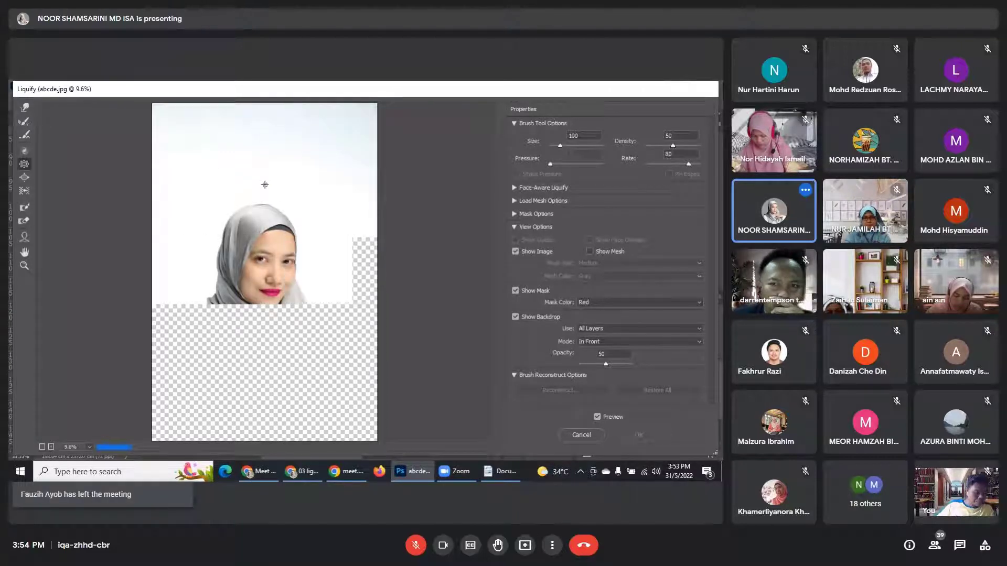
click(265, 471)
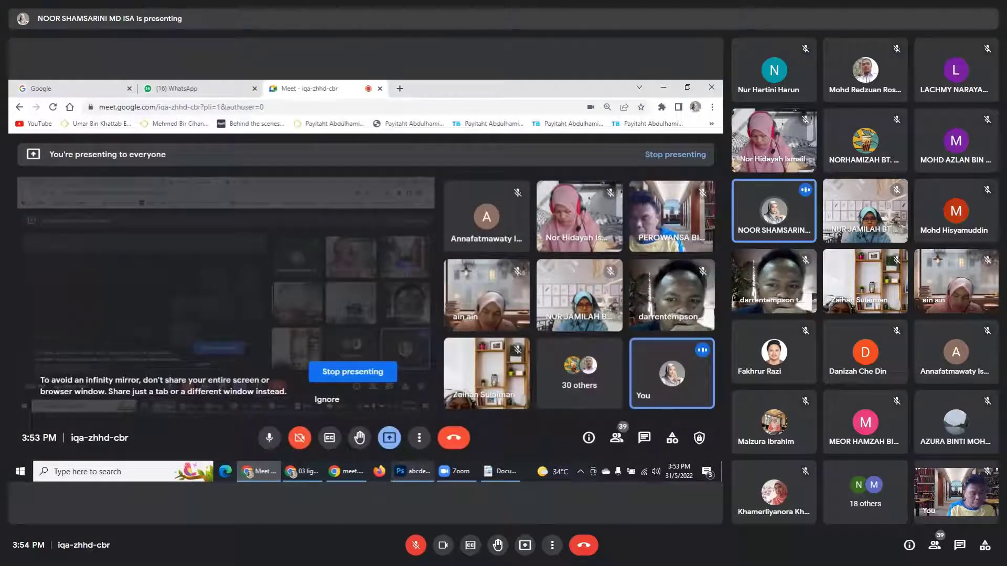
click(414, 472)
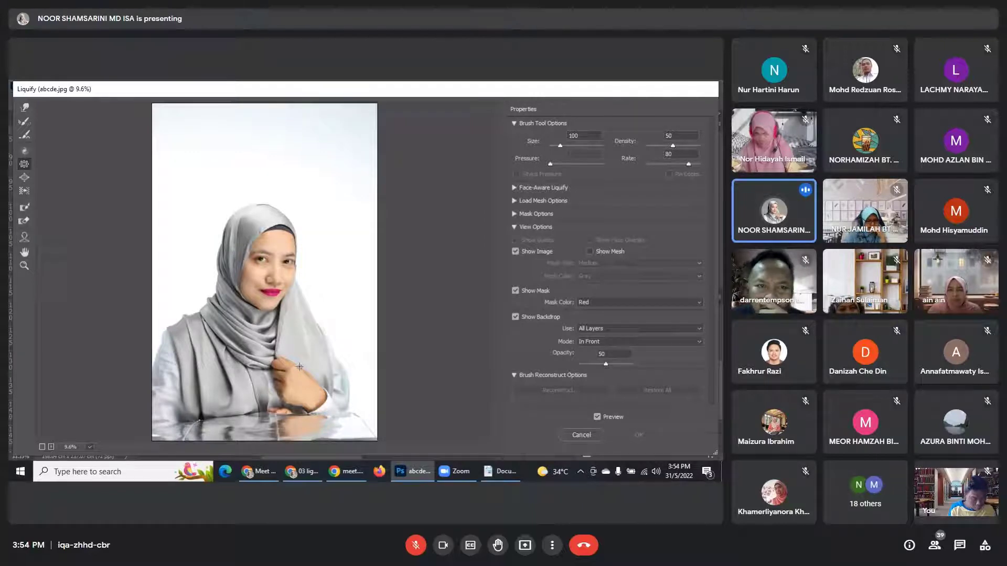
Choose the Pucker tool and enlarge its brush size to 2500.
click(24, 164)
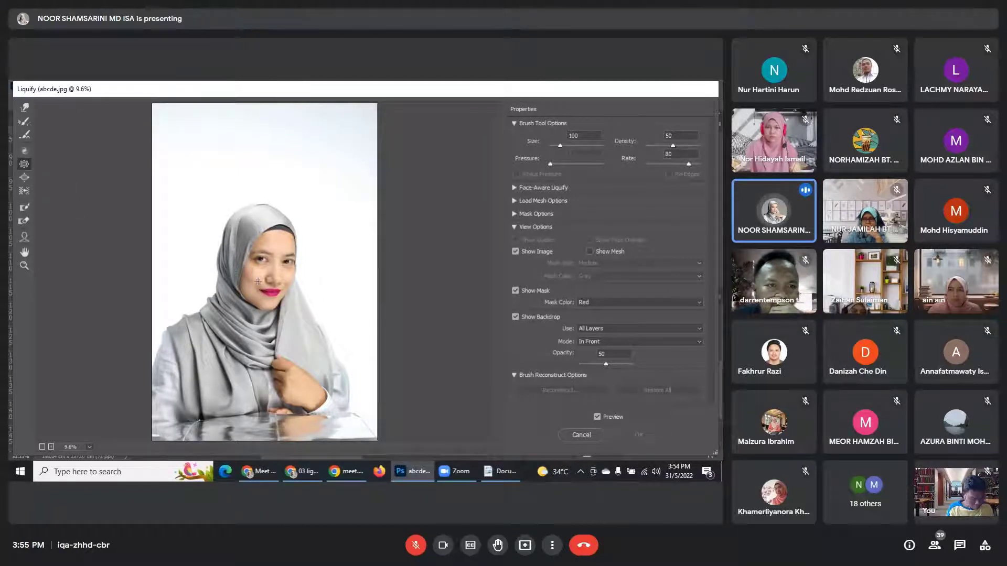
key(bracketright)
key(bracketright)
key(bracketright)
key(bracketright)
key(bracketright)
key(bracketright)
key(bracketright)
key(bracketright)
key(bracketright)
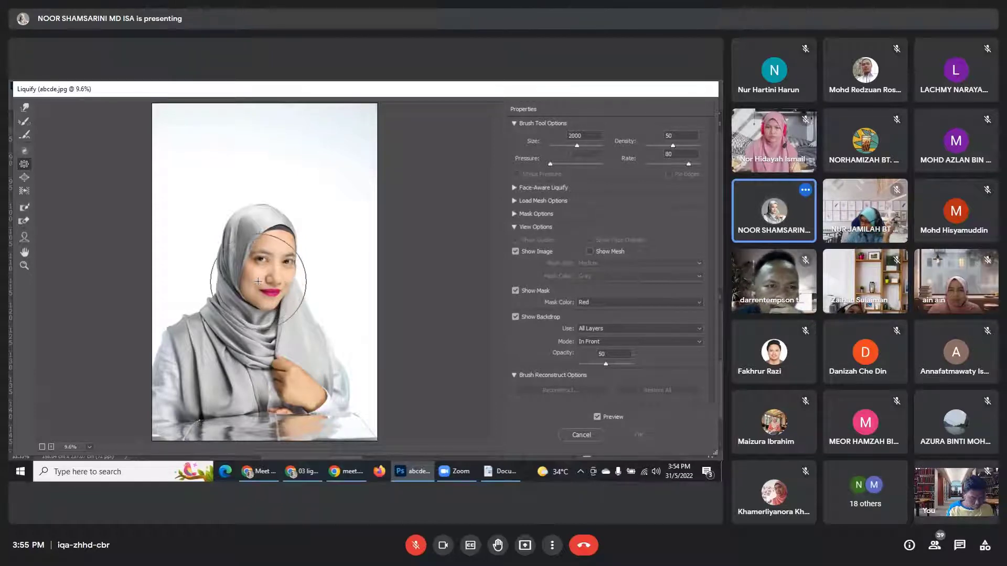
key(bracketright)
key(bracketright)
key(bracketright)
key(bracketright)
key(bracketright)
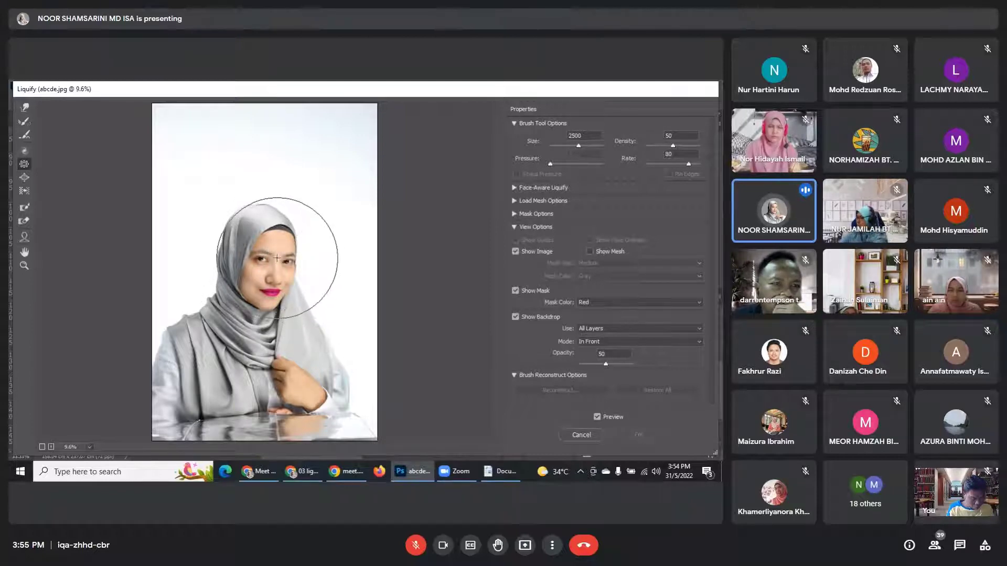
Reduce the Pucker brush size to 300 for work around the eye on the image's left side.
key(bracketleft)
key(bracketleft)
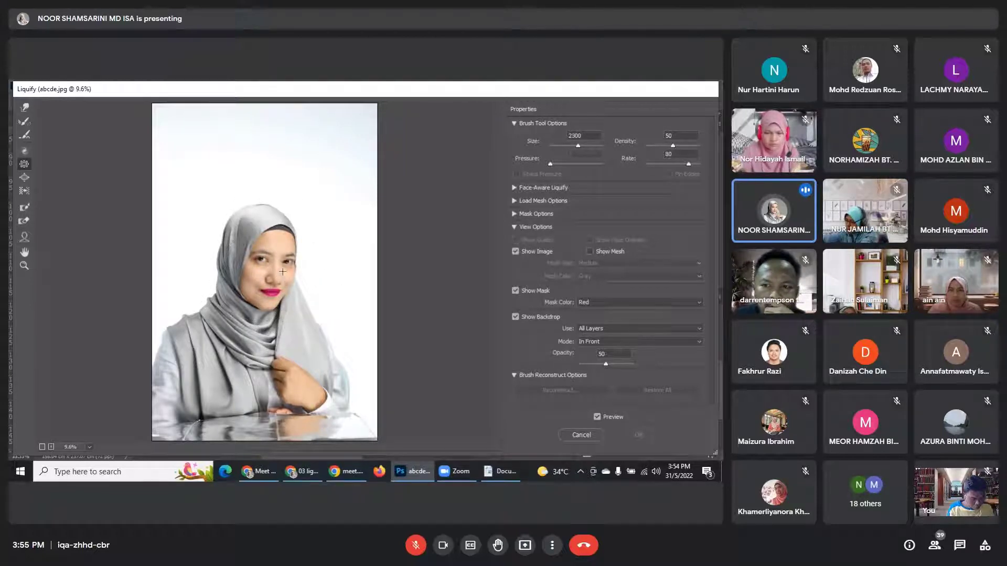
key(bracketleft)
key(bracketleft)
key(bracketleft)
key(bracketleft)
key(bracketleft)
key(bracketleft)
key(bracketleft)
key(bracketleft)
key(bracketleft)
key(bracketleft)
key(bracketleft)
key(bracketleft)
key(bracketleft)
key(bracketleft)
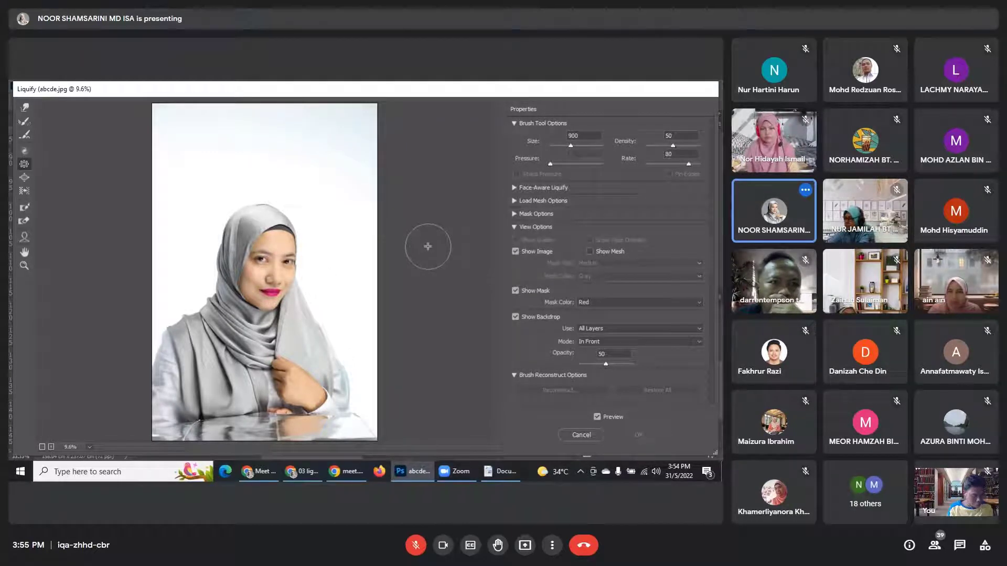
key(ctrl+plus)
key(ctrl+plus)
key(ctrl+plus)
key(ctrl+plus)
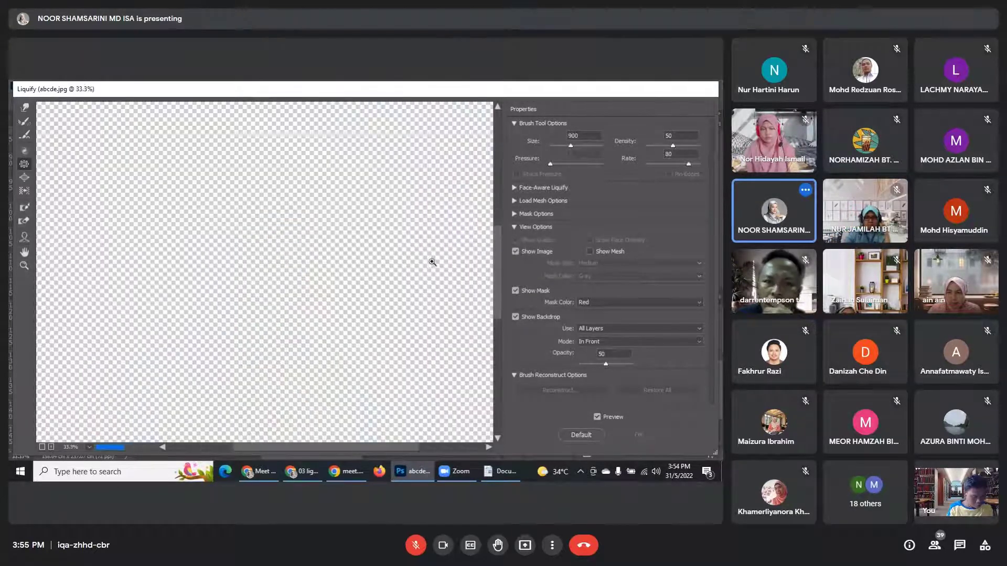
key(ctrl+plus)
key(bracketleft)
key(bracketleft)
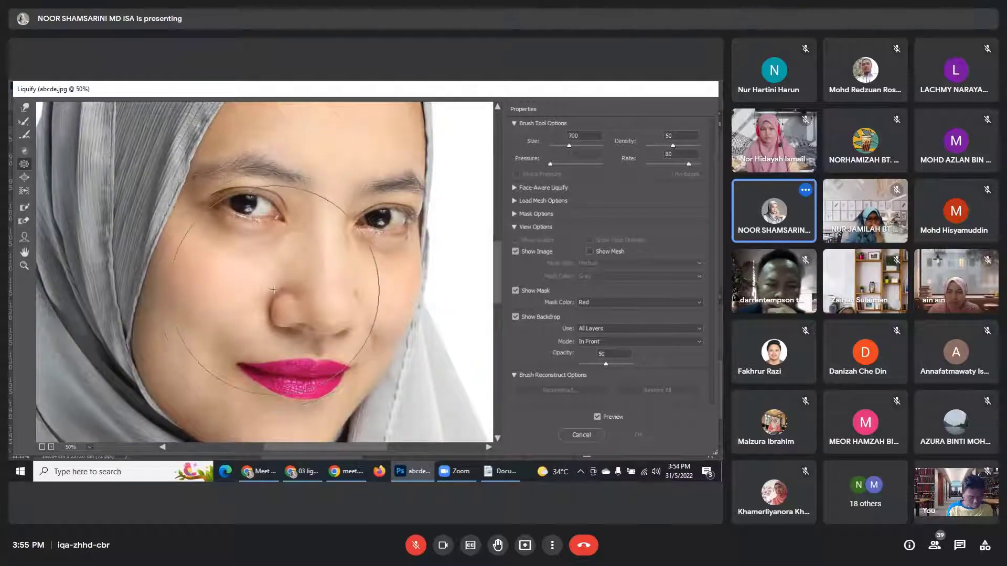
key(bracketleft)
key(bracketleft)
key(bracketleft)
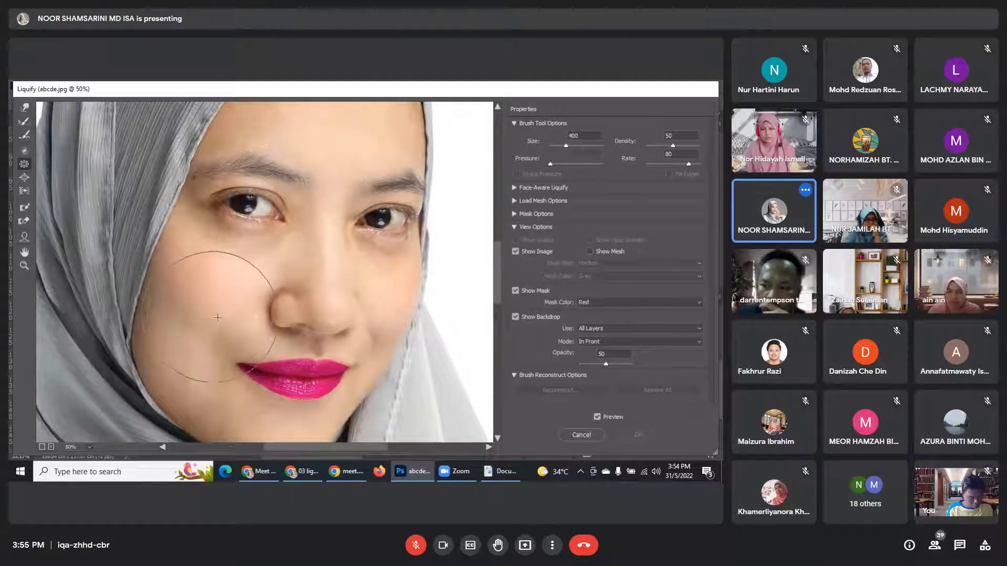
key(bracketleft)
key(bracketleft)
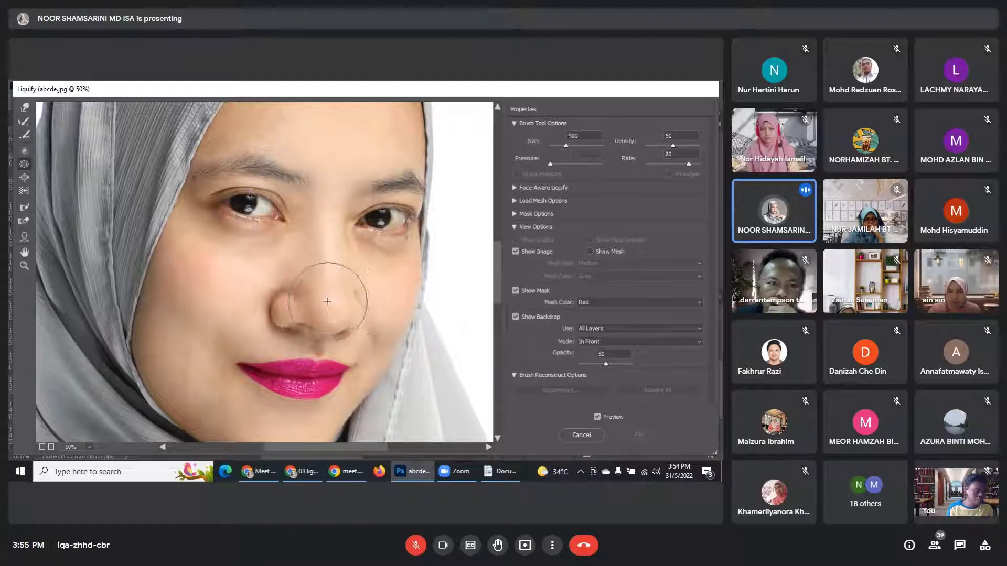
key(bracketright)
key(bracketright)
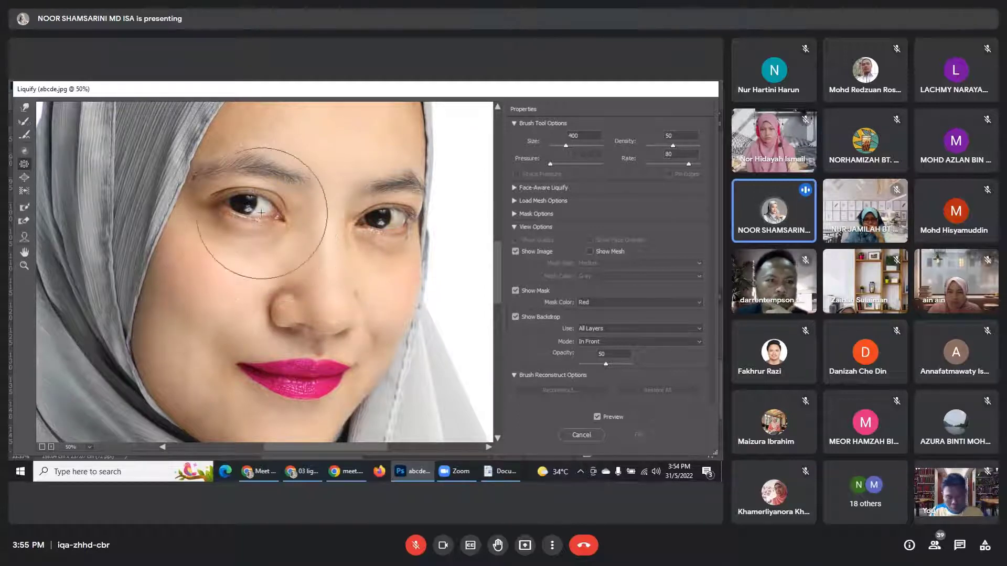
key(bracketleft)
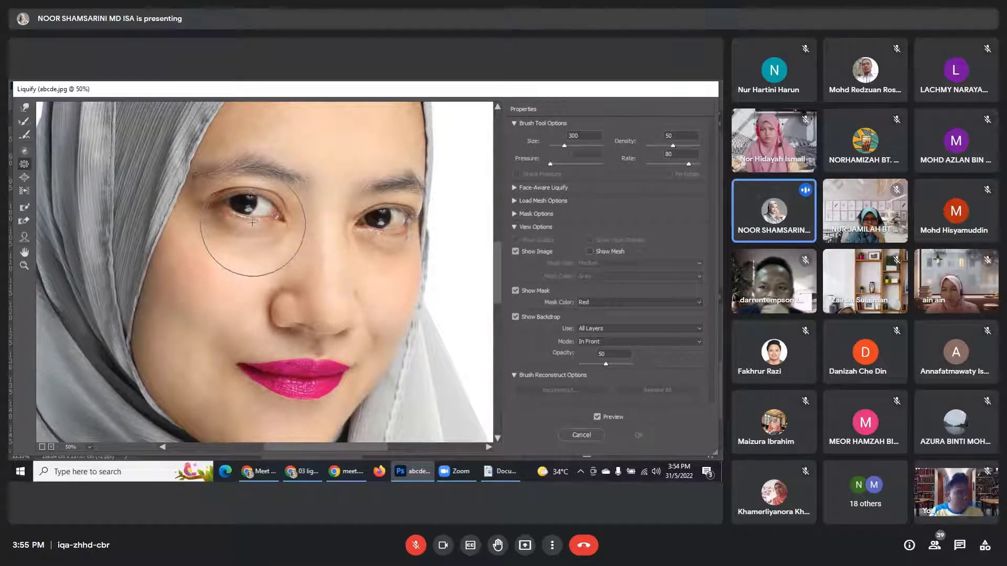
Try to pucker the eye on the image's left side and look over the Face-Aware Liquify options.
click(249, 211)
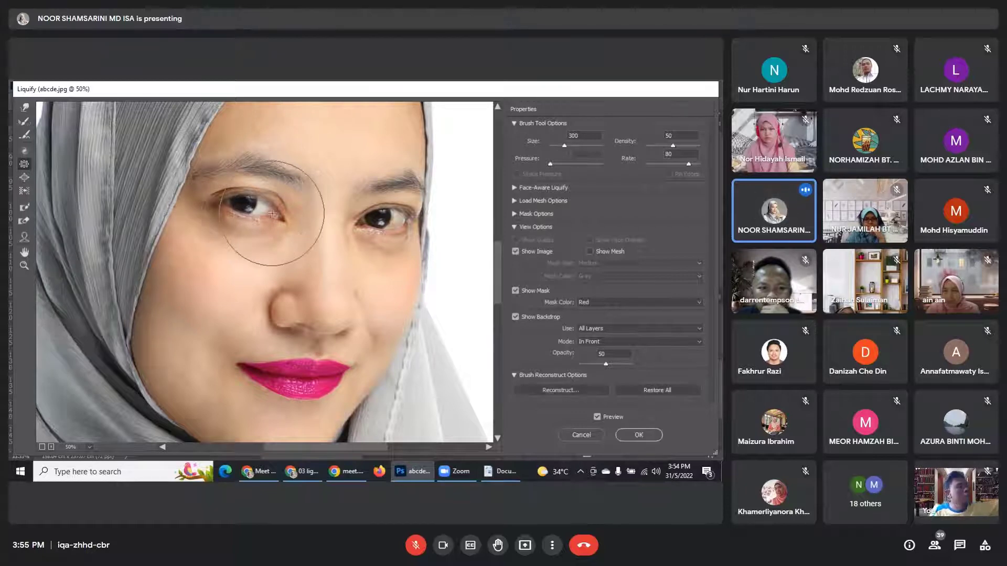
mouse_move(273, 221)
mouse_down()
mouse_move(243, 203)
mouse_move(278, 222)
mouse_move(228, 198)
mouse_move(257, 197)
mouse_up()
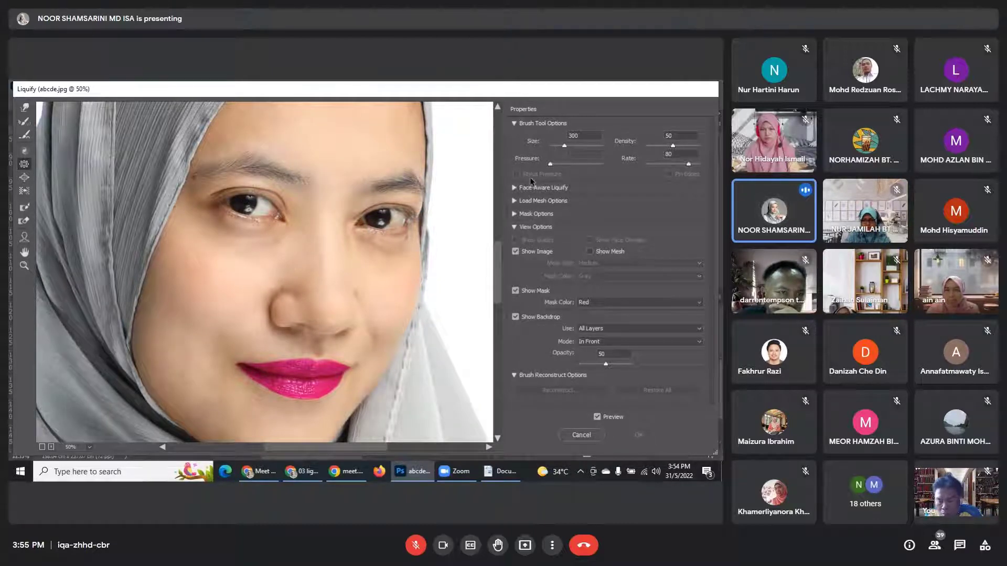
click(515, 188)
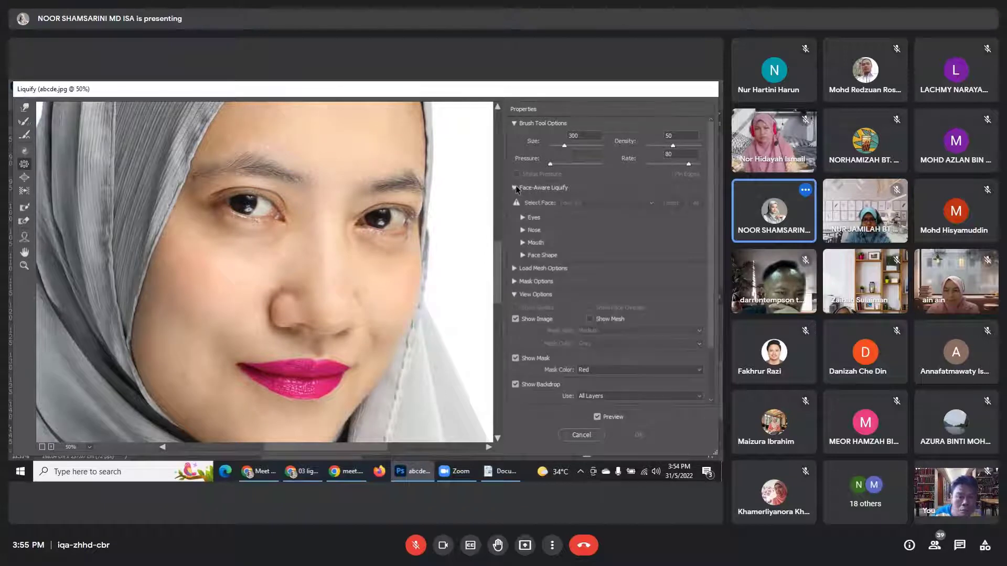
click(515, 187)
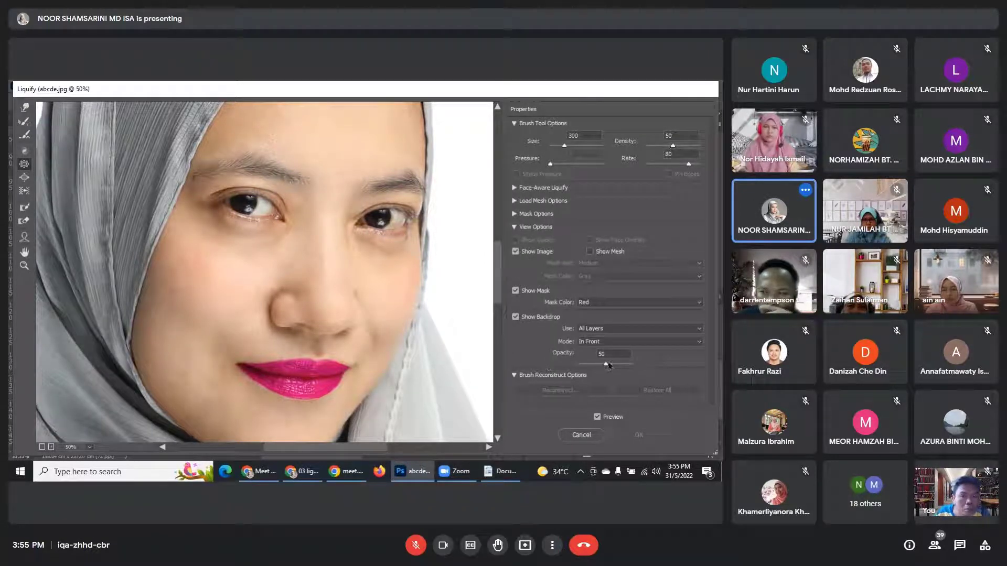
Try puckering the eye with the backdrop opacity at 100, and set the opacity to 34.
drag(609, 365, 645, 372)
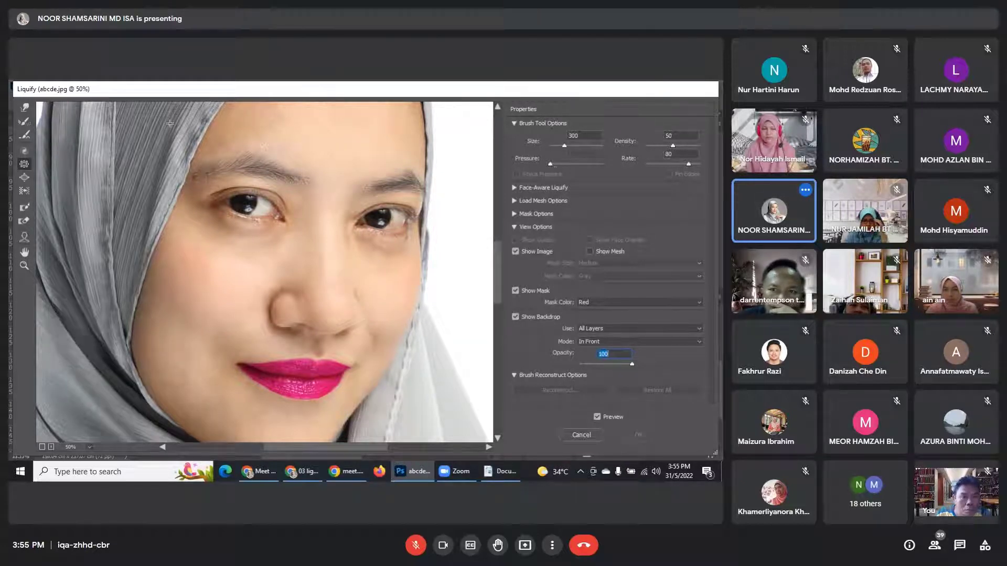
click(278, 218)
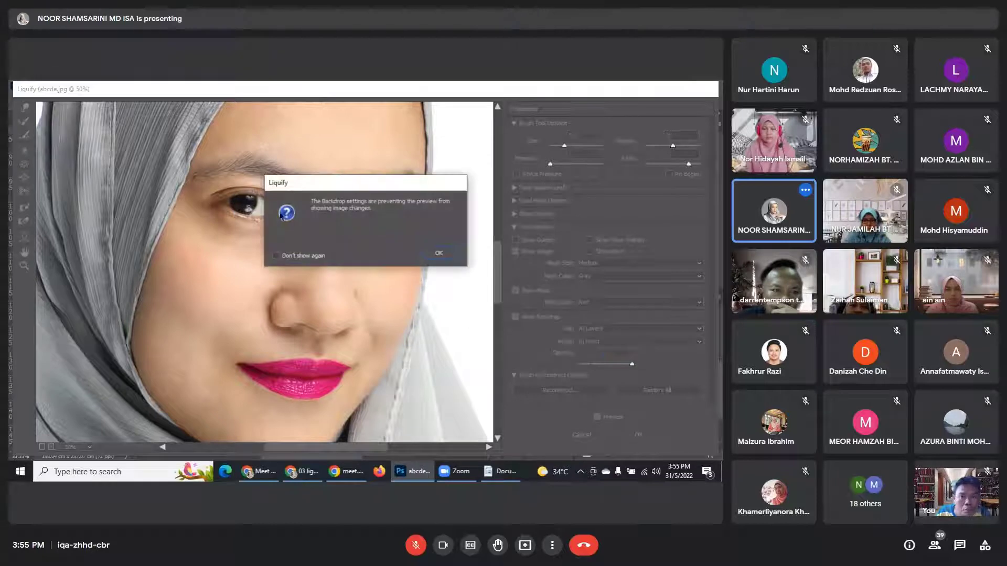
click(449, 256)
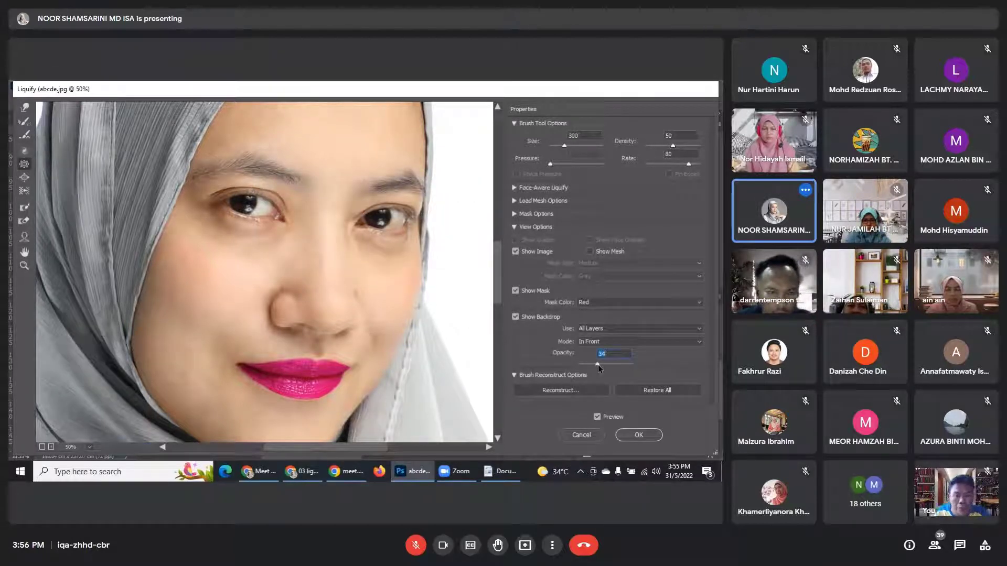
Pucker the eye on the image's left side and bloat it back with the same brush.
click(260, 214)
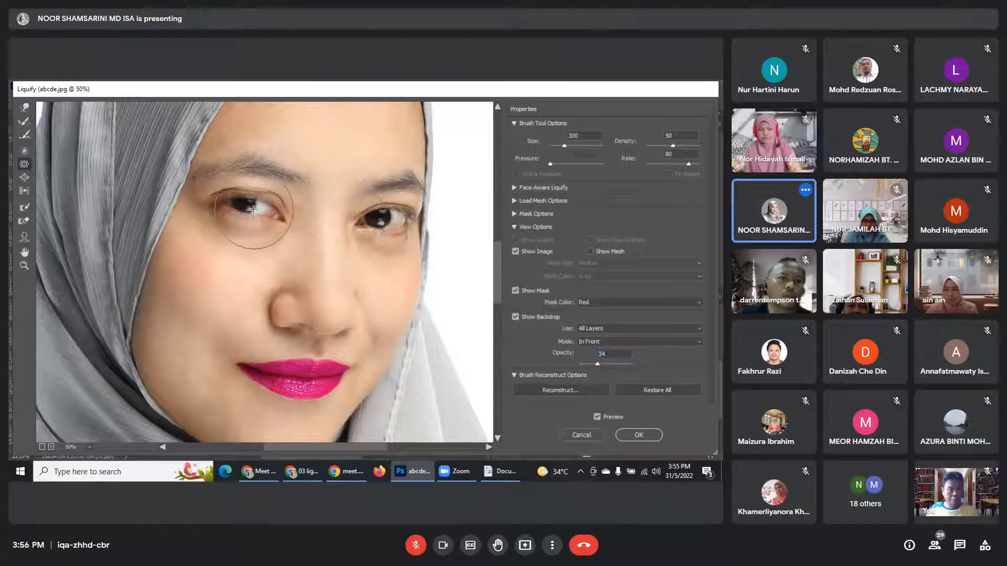
alt+click(262, 210)
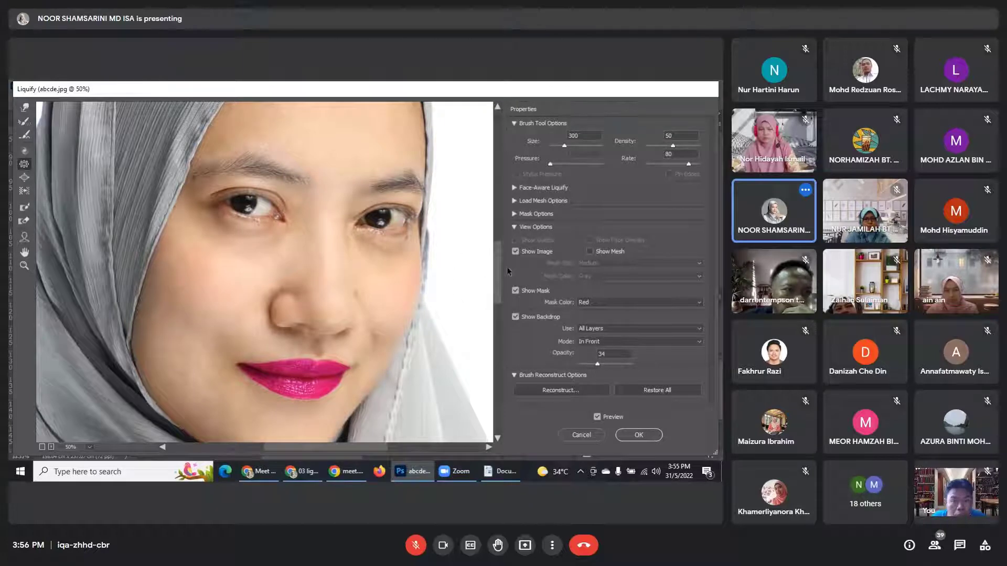
Try puckering the nose with a brush size of 800, and undo the distortion.
mouse_move(497, 292)
mouse_down()
mouse_move(521, 379)
mouse_move(532, 326)
mouse_move(519, 221)
mouse_move(526, 290)
mouse_up()
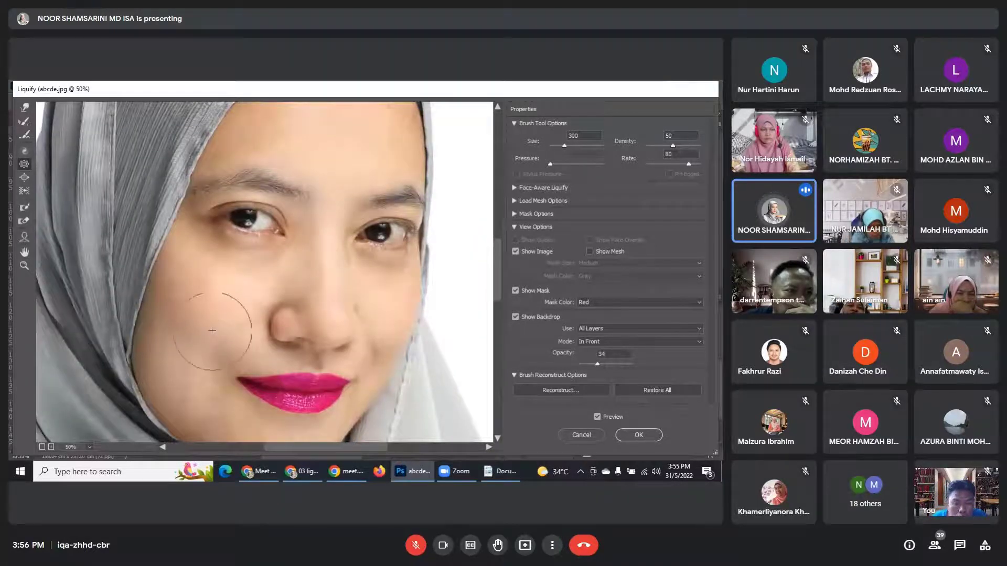
key(bracketright)
key(bracketright)
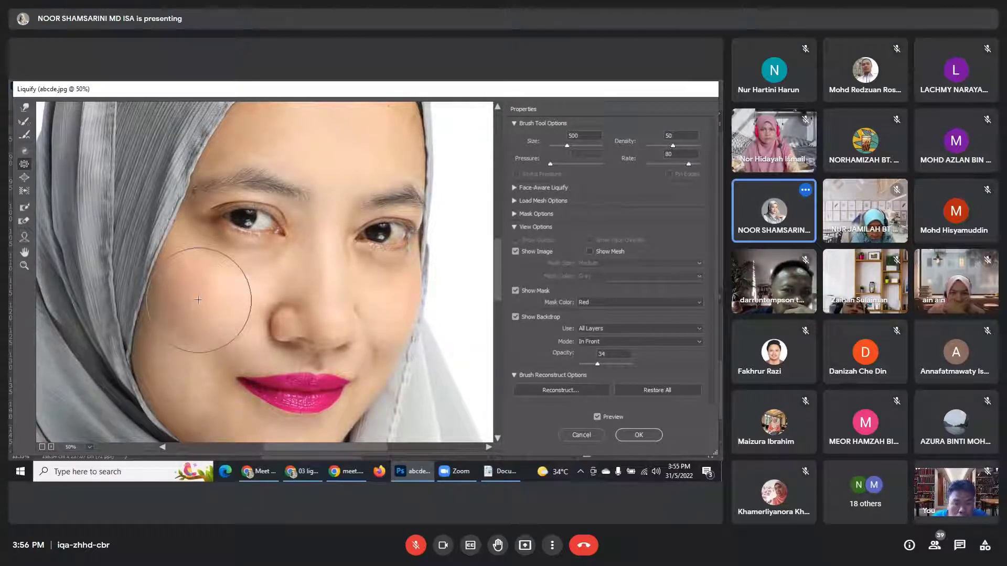
key(ctrl)
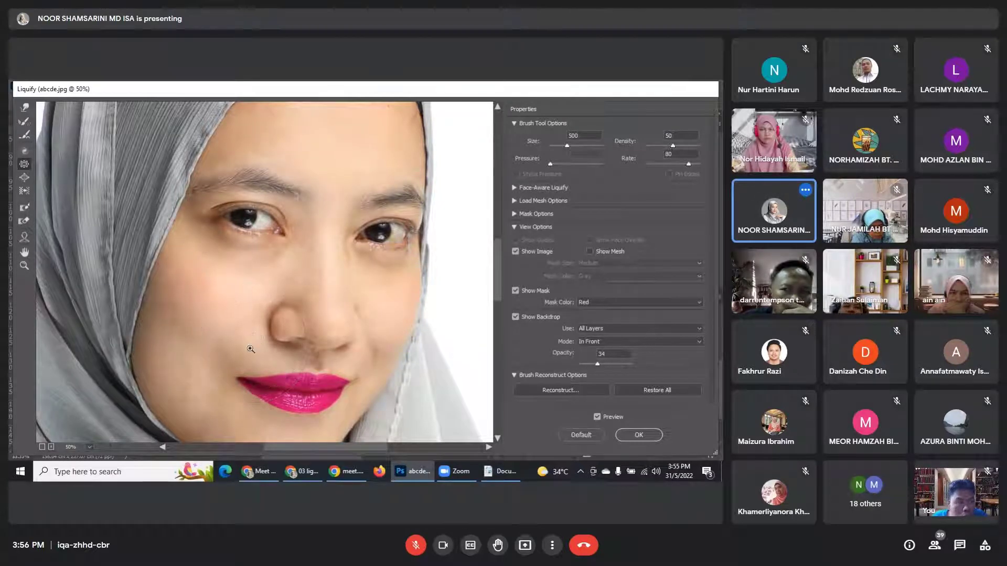
key(bracketright)
key(bracketright)
key(bracketright)
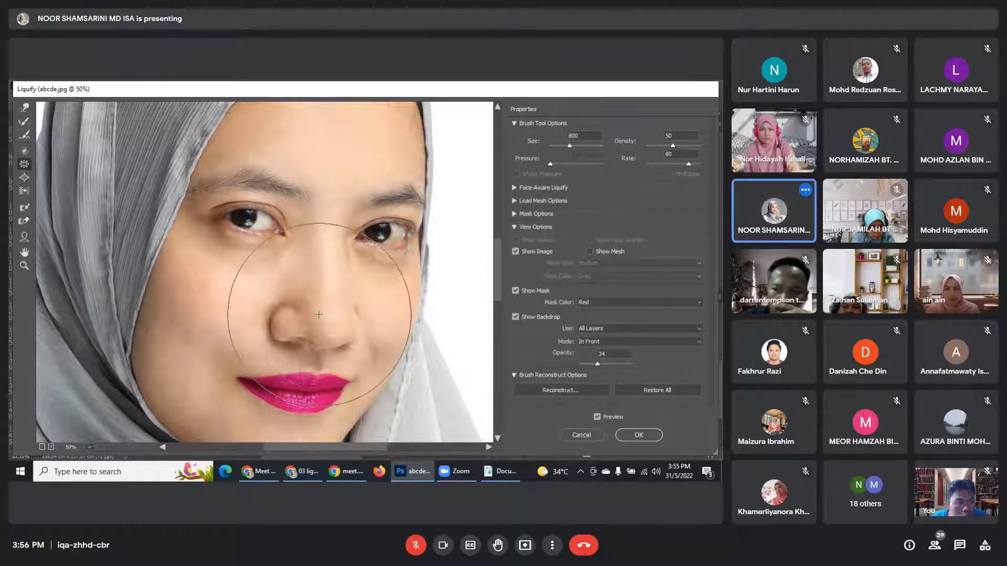
click(321, 315)
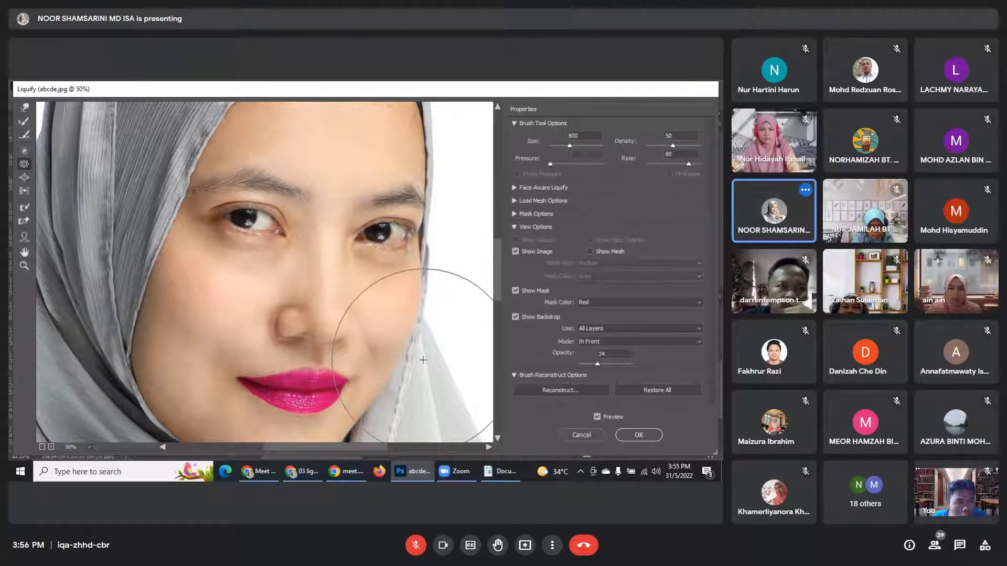
key(ctrl+z)
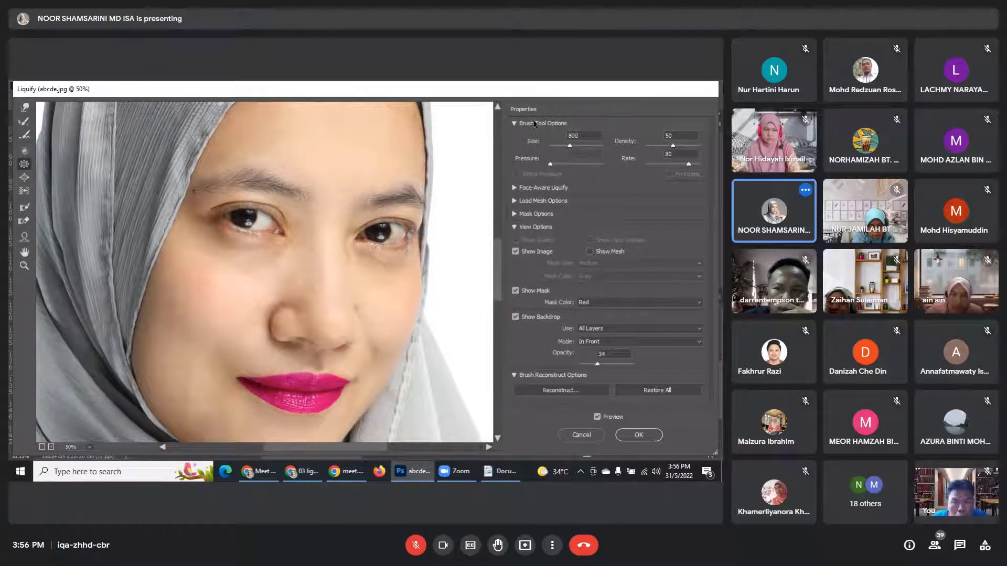
Reduce the Pucker brush size to 250 over the lips.
mouse_move(499, 258)
mouse_down()
mouse_move(504, 127)
mouse_move(501, 241)
mouse_move(511, 272)
mouse_up()
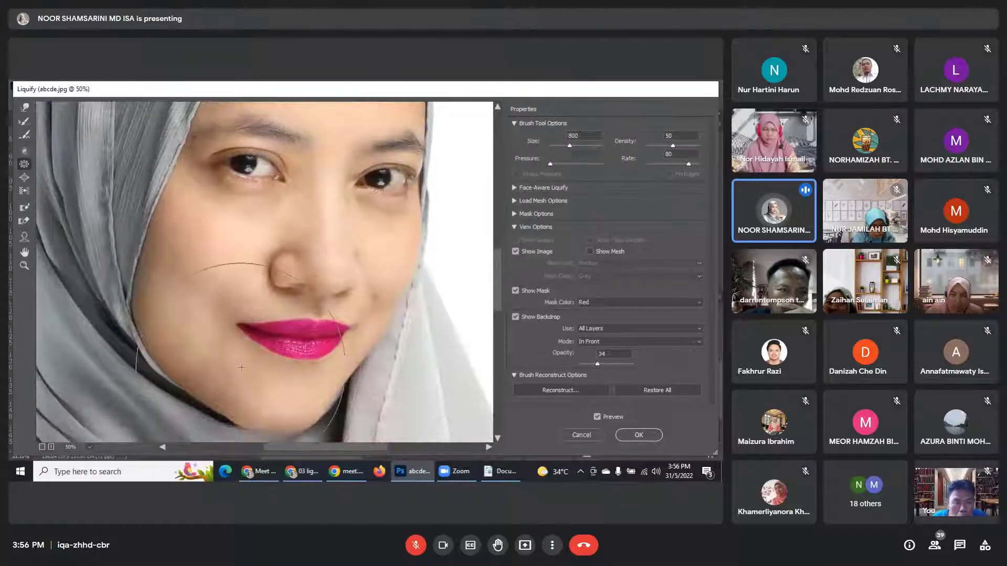
key(bracketleft)
key(bracketleft)
key(bracketleft)
key(bracketleft)
key(bracketleft)
key(bracketleft)
key(bracketleft)
key(bracketleft)
key(bracketleft)
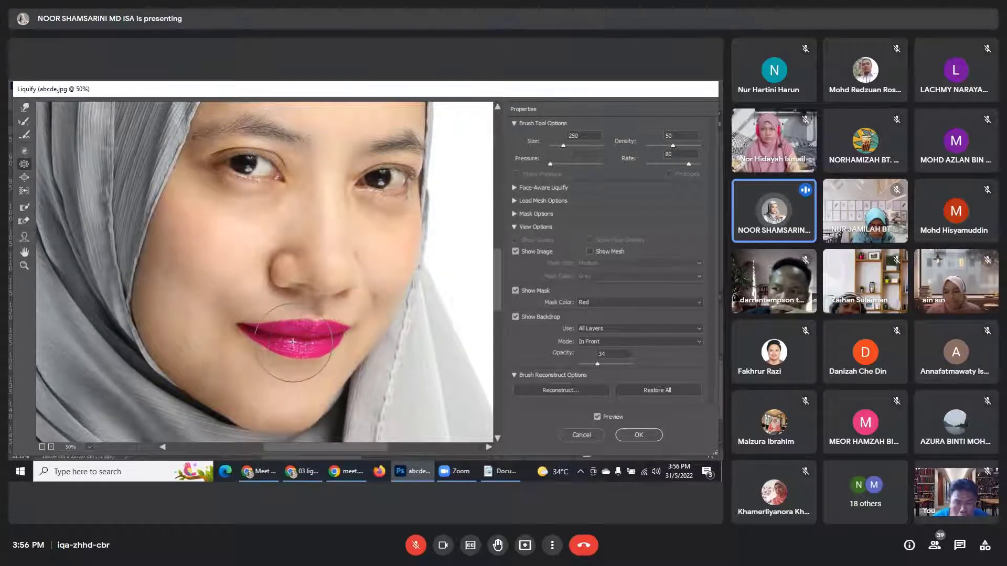
key(ctrl)
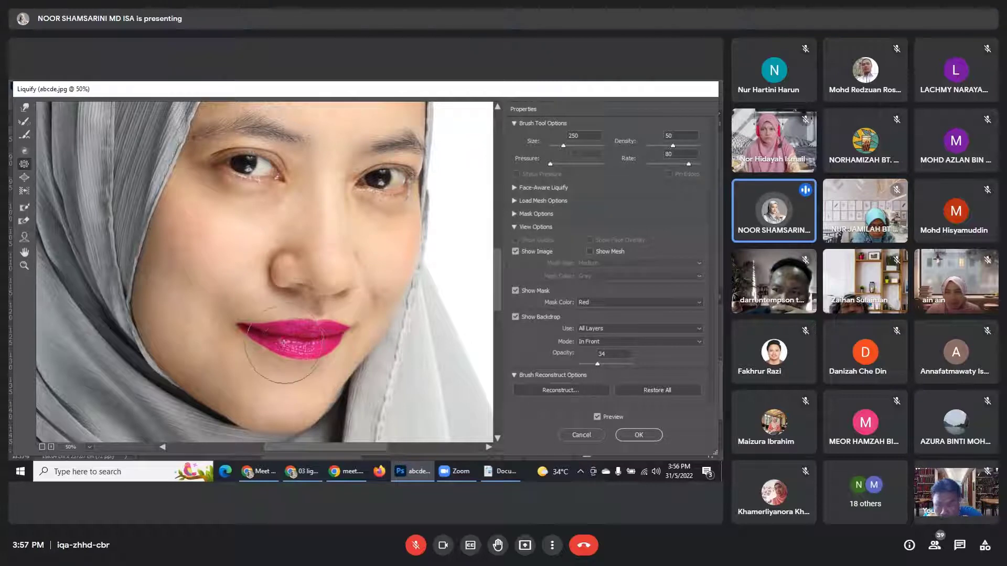
Try puckering the lips twice with a brush size of 600, undoing each attempt.
key(bracketright)
key(bracketright)
key(bracketright)
key(bracketright)
key(bracketright)
key(bracketright)
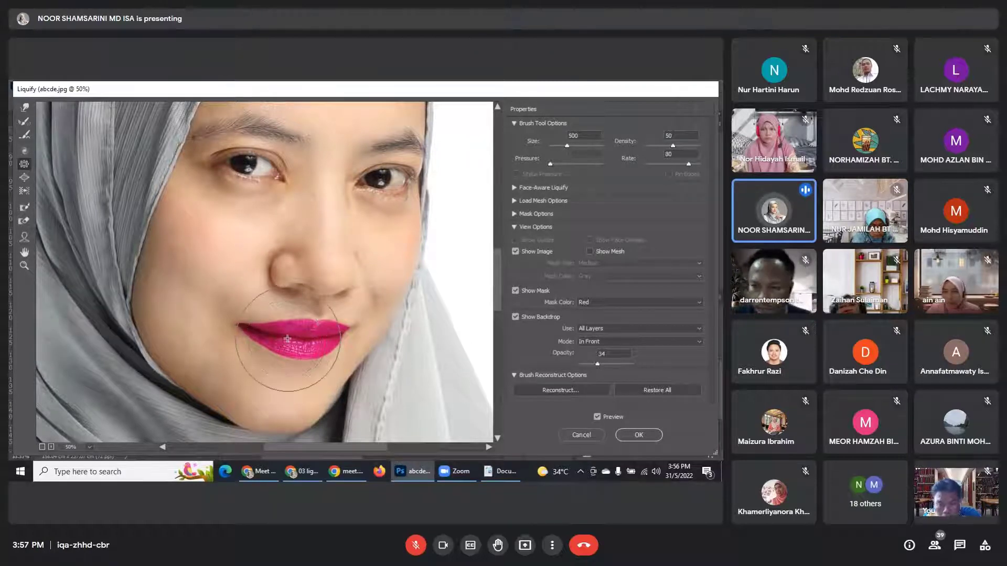
click(306, 341)
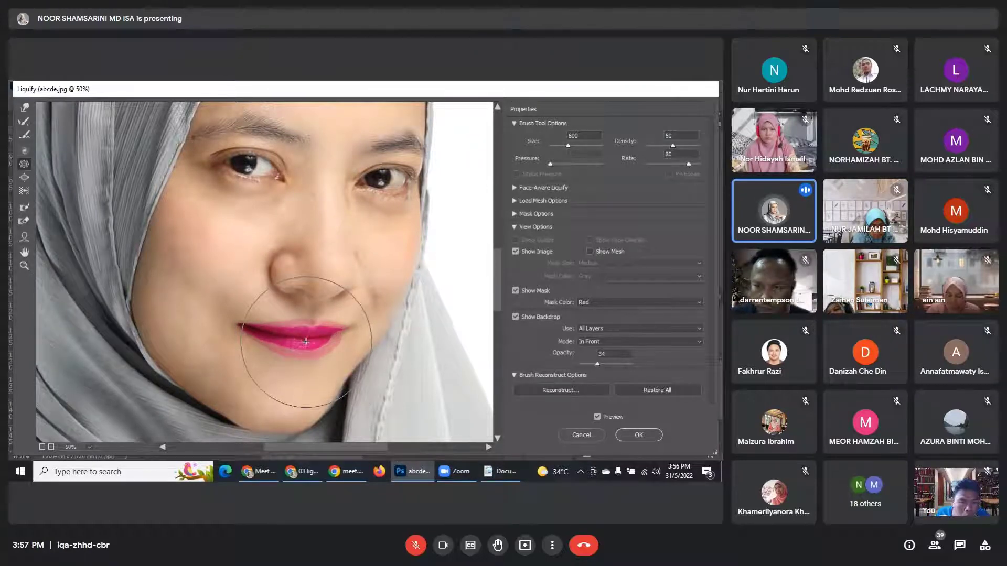
key(ctrl+z)
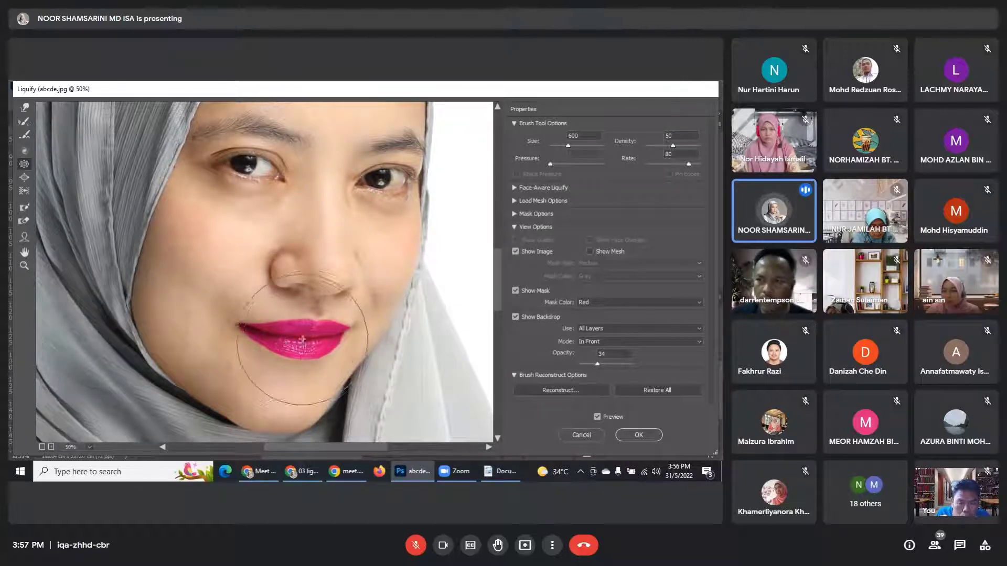
drag(308, 356, 305, 359)
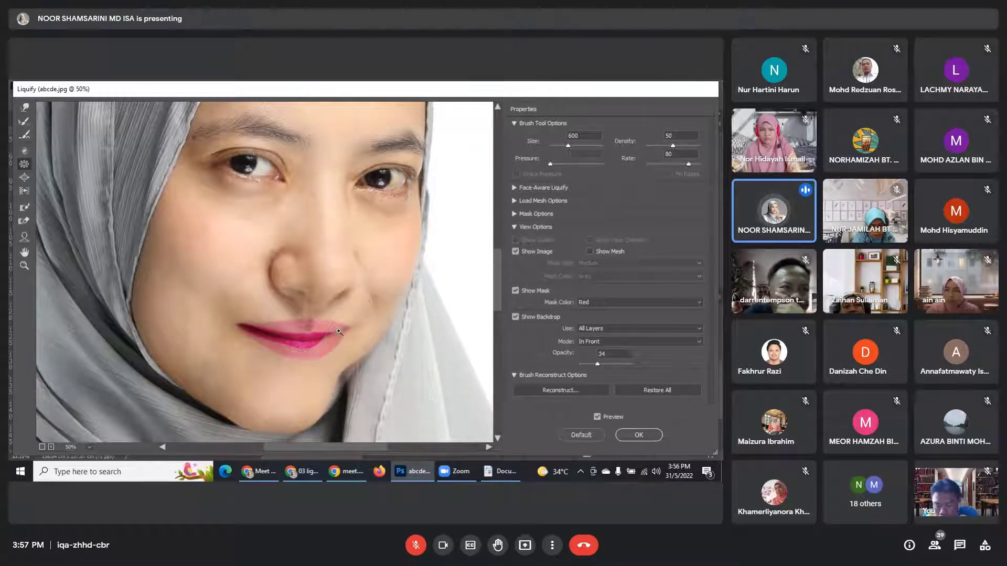
key(ctrl+z)
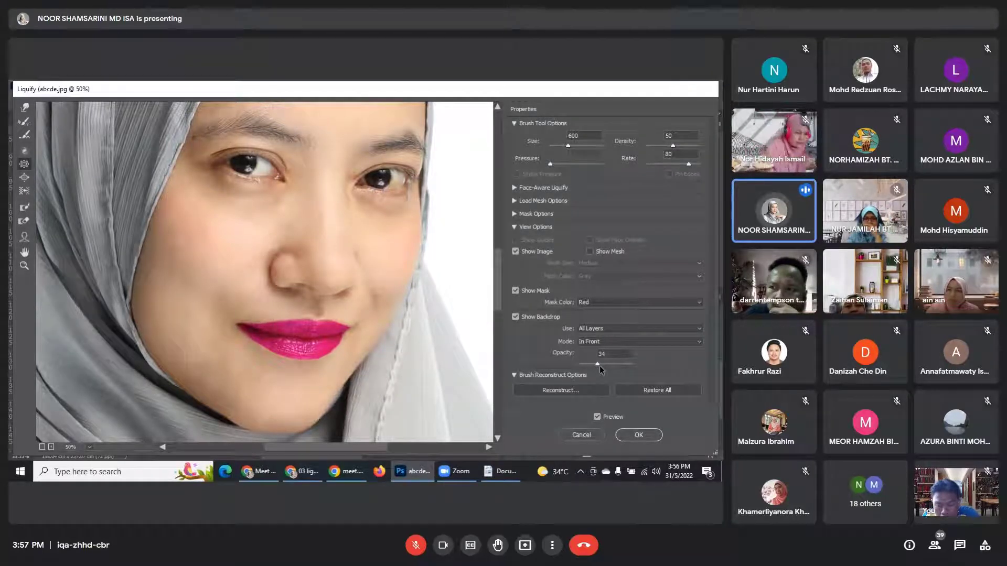
Try puckering the lips with the backdrop opacity at 100 and a brush size of 500.
drag(598, 363, 647, 364)
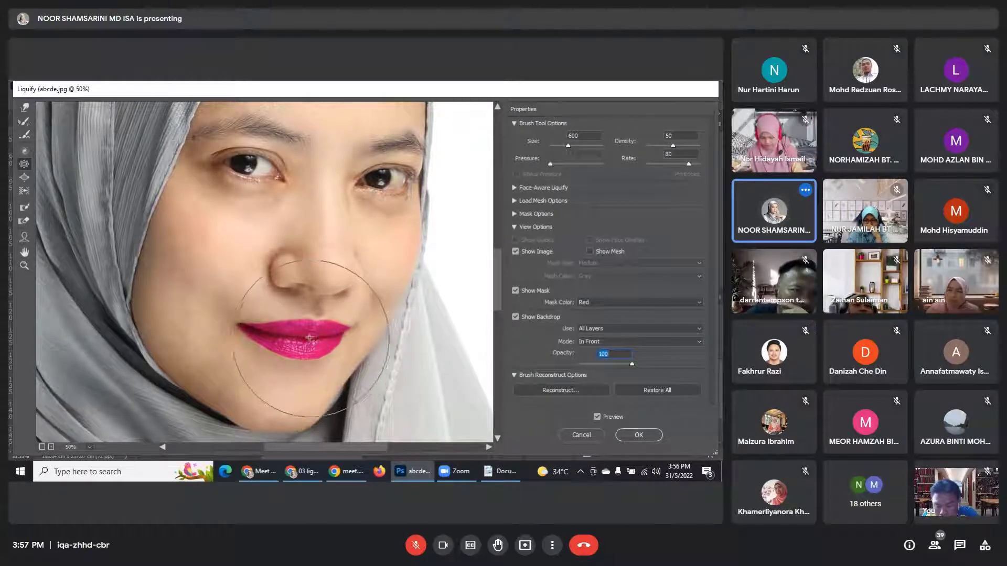
key([)
key([)
key([)
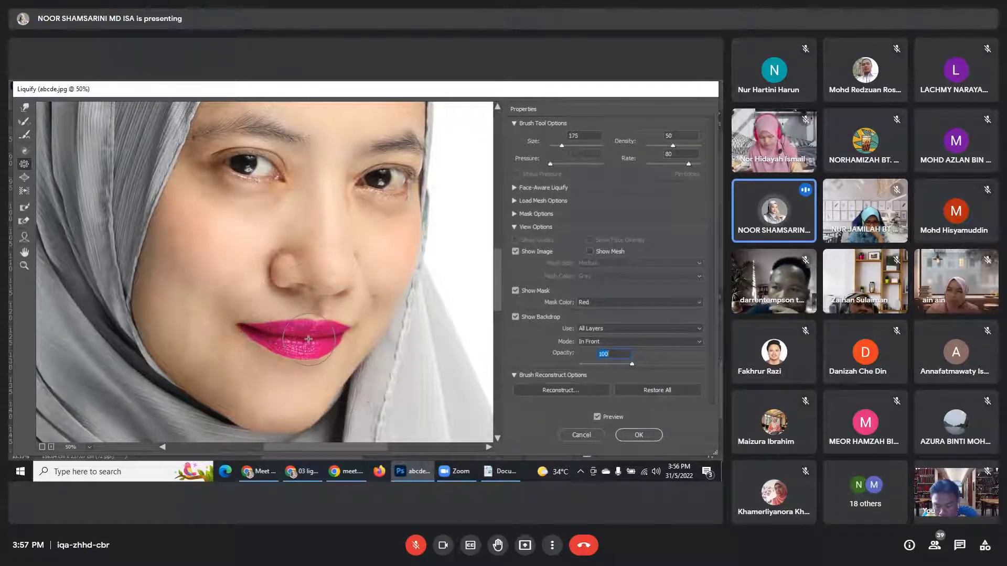
key(])
key(])
key(])
key(])
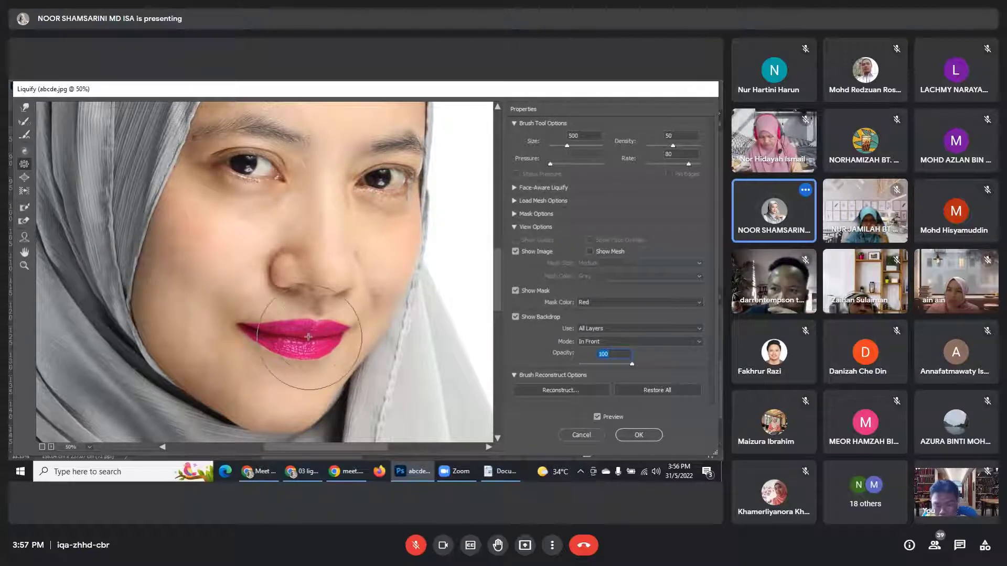
click(307, 339)
click(435, 253)
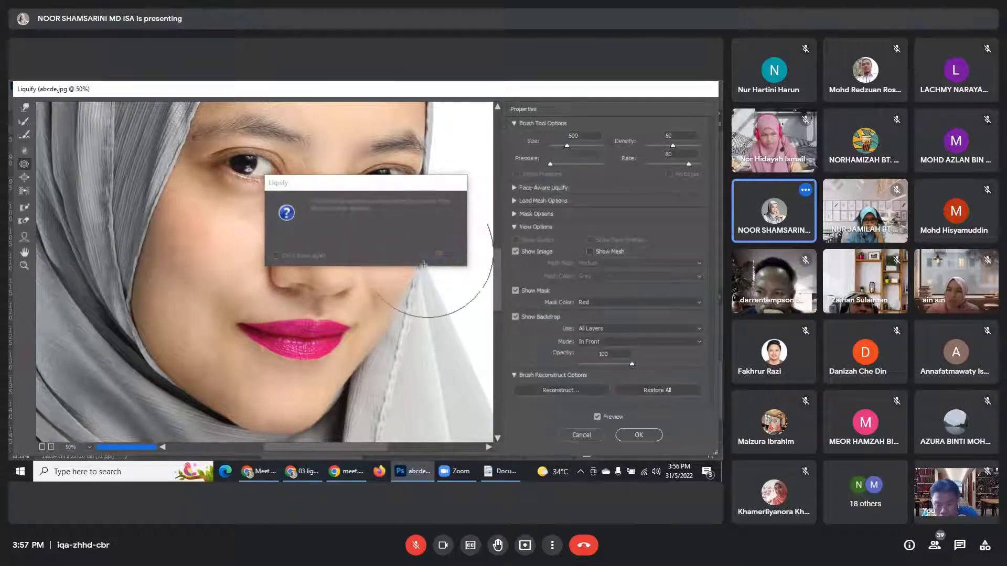
click(308, 338)
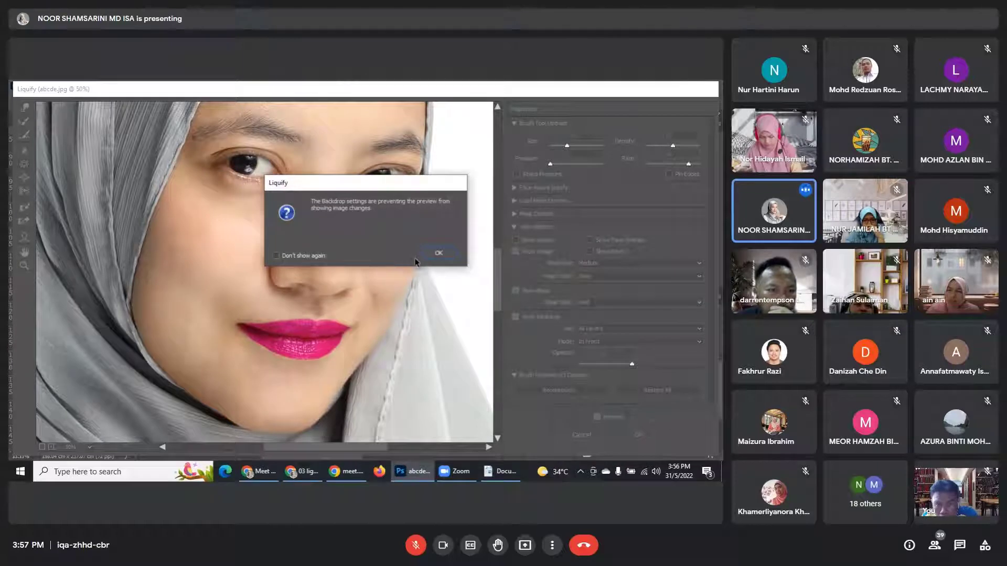
click(440, 254)
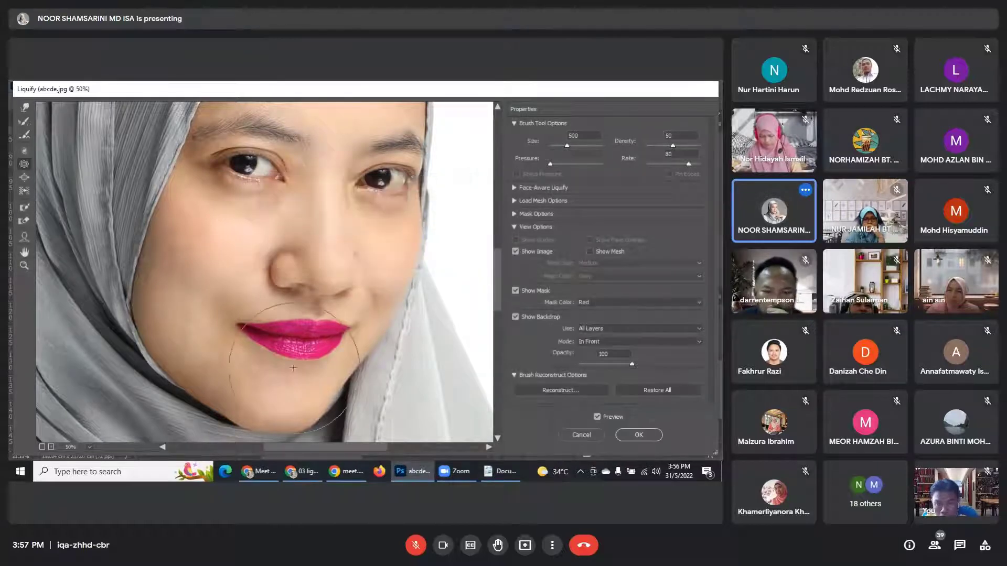
click(297, 357)
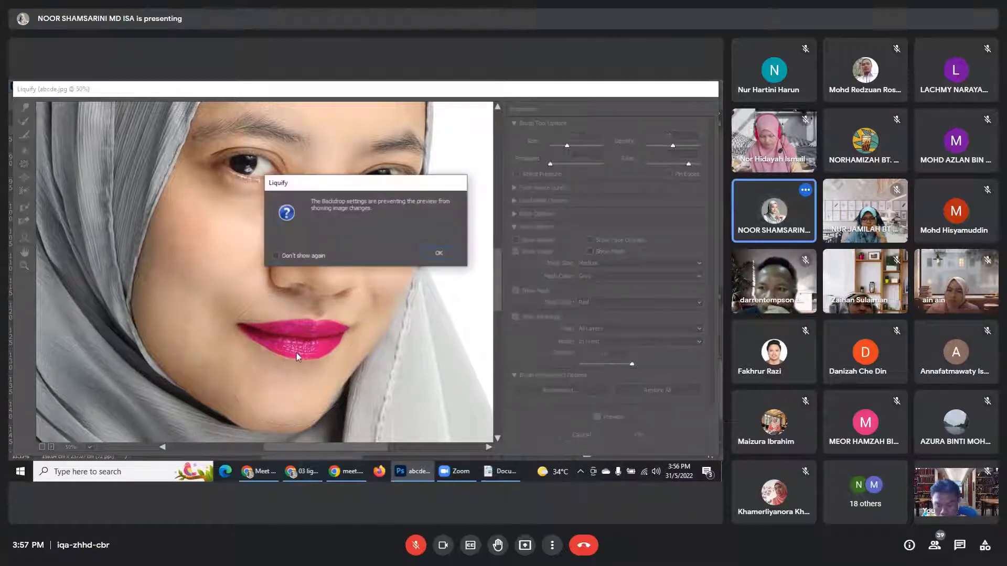
click(439, 253)
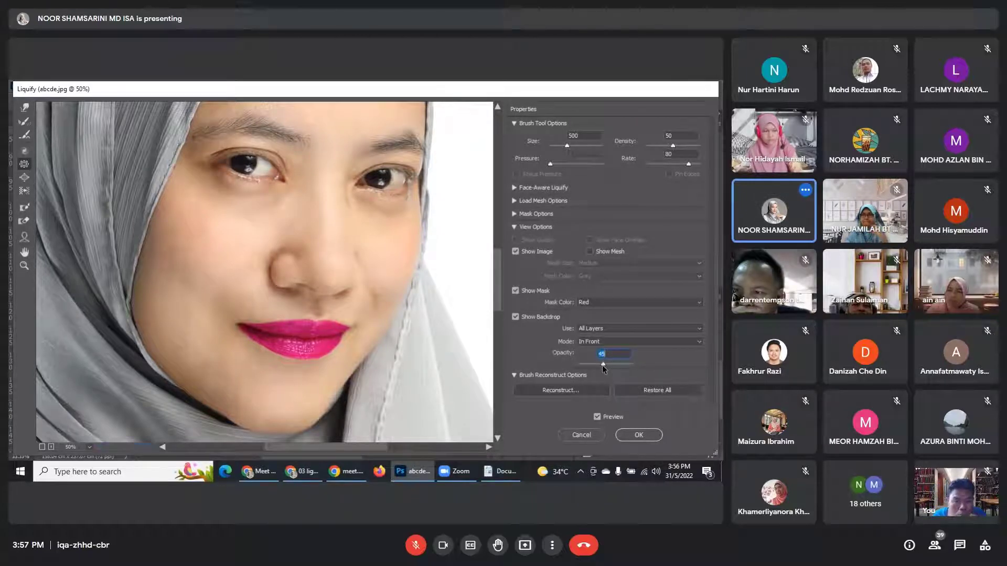
Try puckering the lips with the backdrop opacity at 8, undo it, and set the opacity to 3.
drag(590, 365, 578, 364)
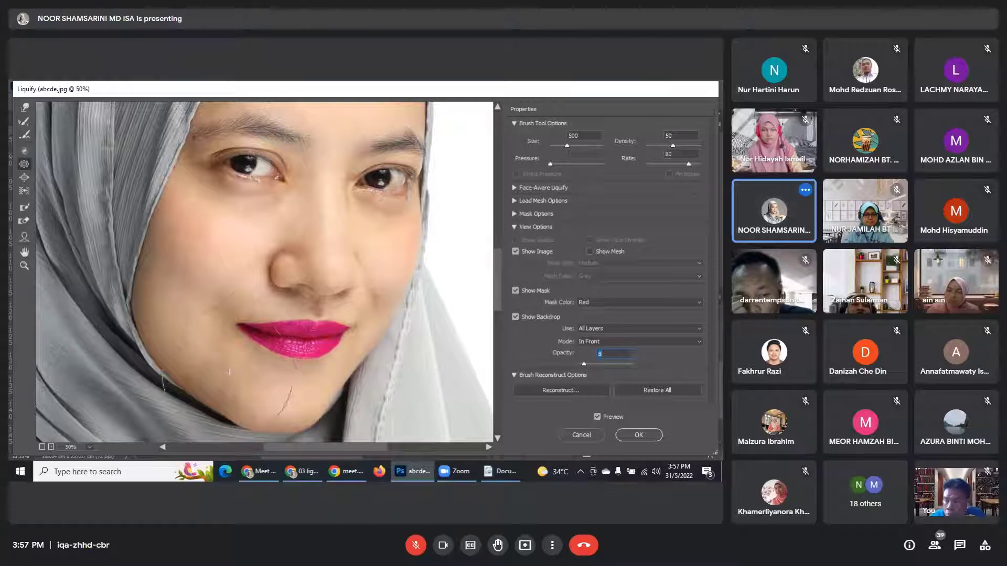
click(291, 341)
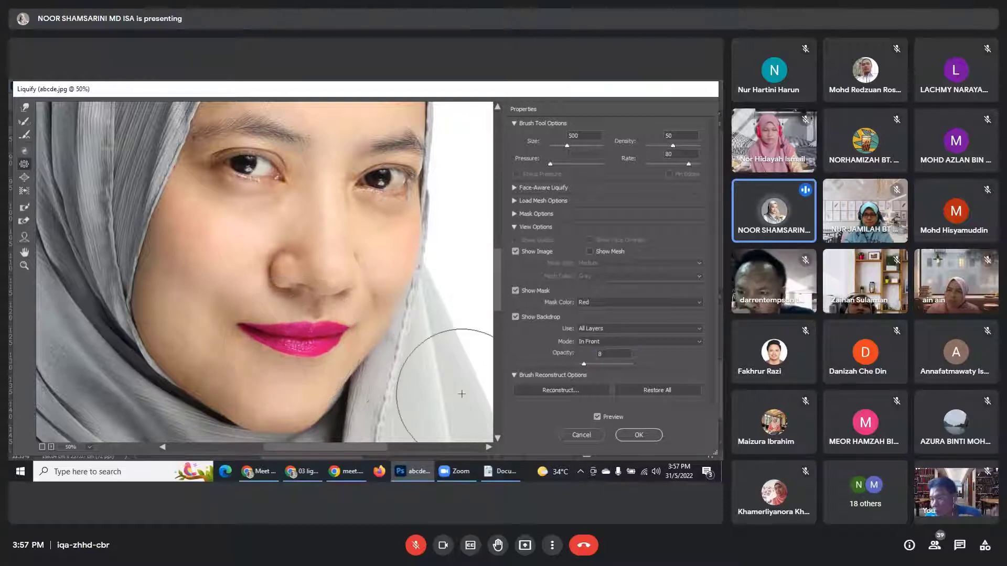
key(ctrl+z)
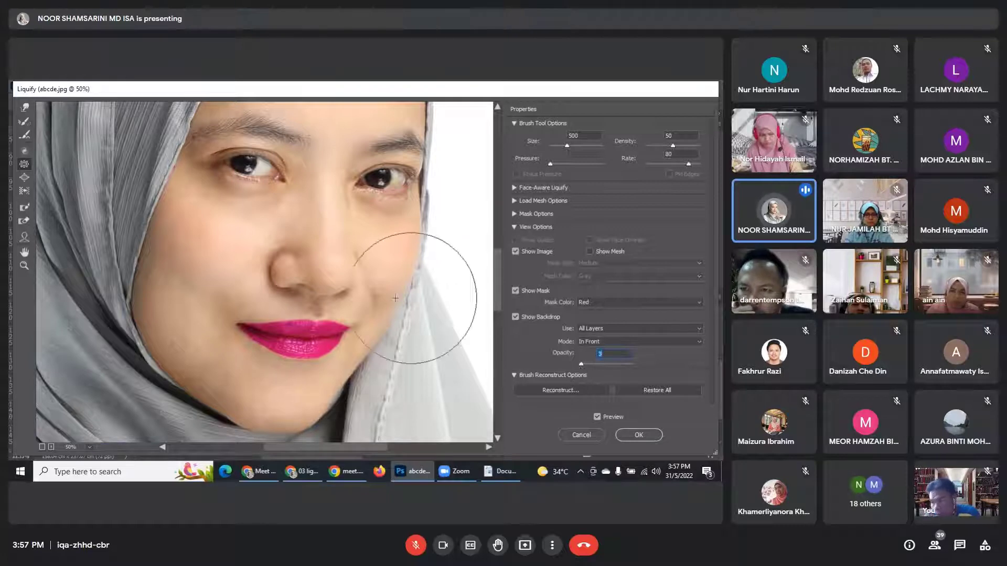
Try puckering the eye on the image's left side with a brush size of 400, and undo it.
key(bracketleft)
key(bracketleft)
key(bracketleft)
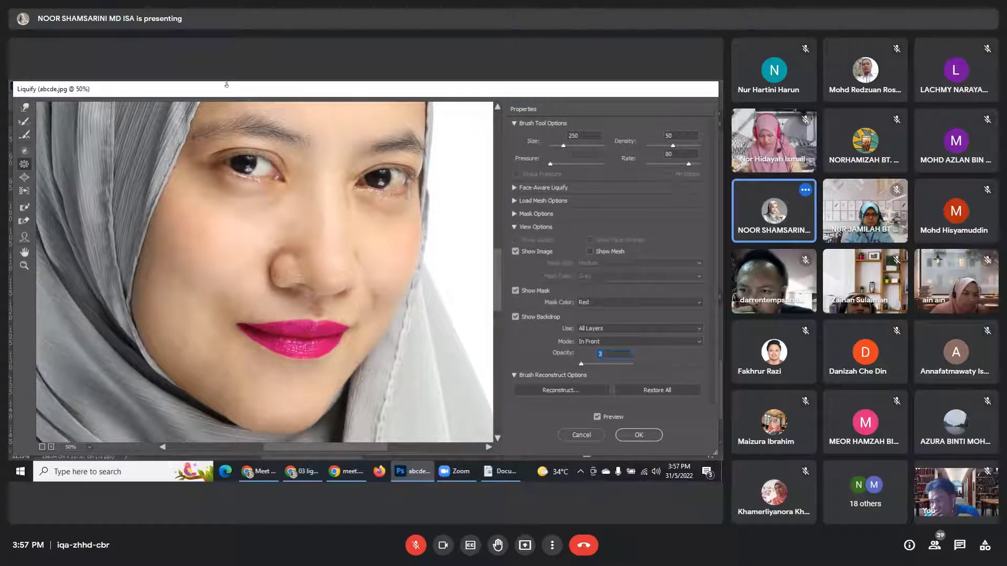
key(bracketright)
key(bracketright)
click(252, 172)
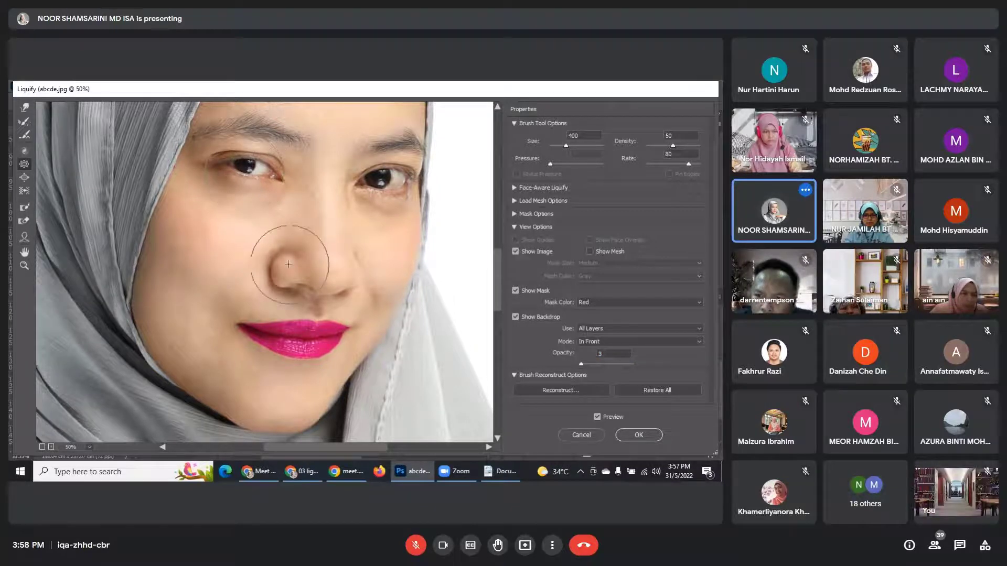
key(ctrl+z)
Reduce the Pucker brush size to 125 over the eye on the image's left side.
key(bracketleft)
key(bracketleft)
key(bracketleft)
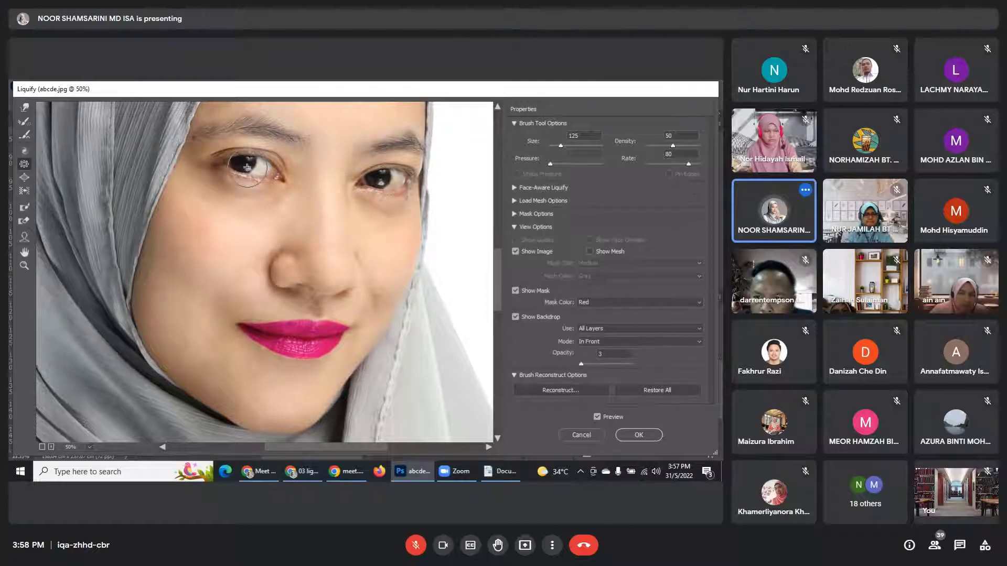
key(ctrl+space)
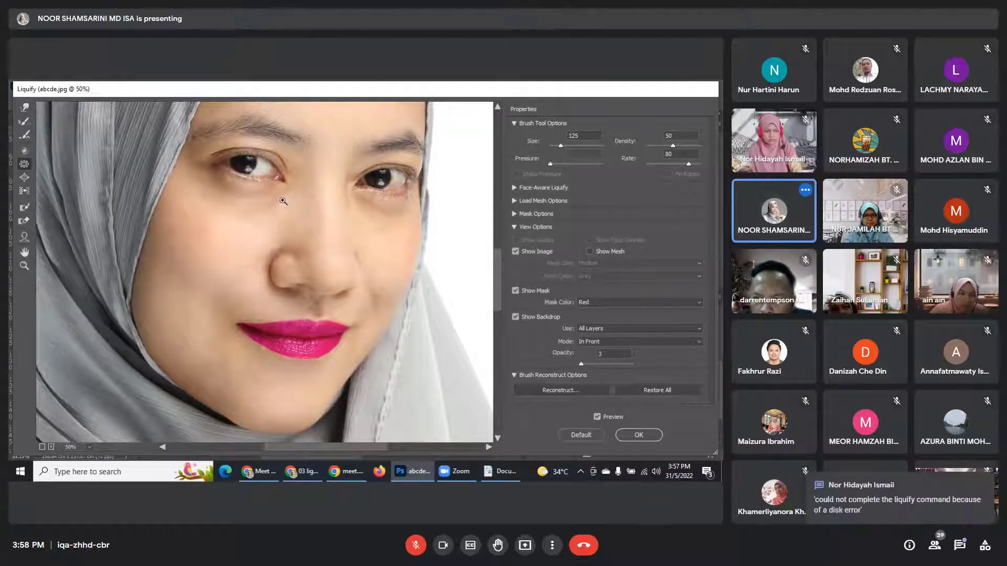
Switch to the Google Meet window, read the in-call messages, and return to the Liquify dialog in Photoshop.
click(250, 474)
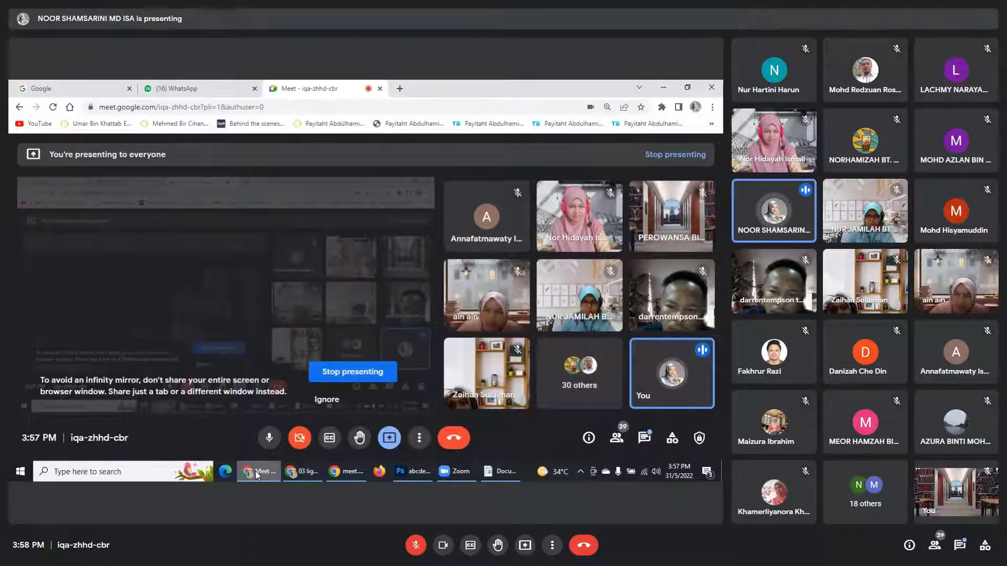
click(649, 446)
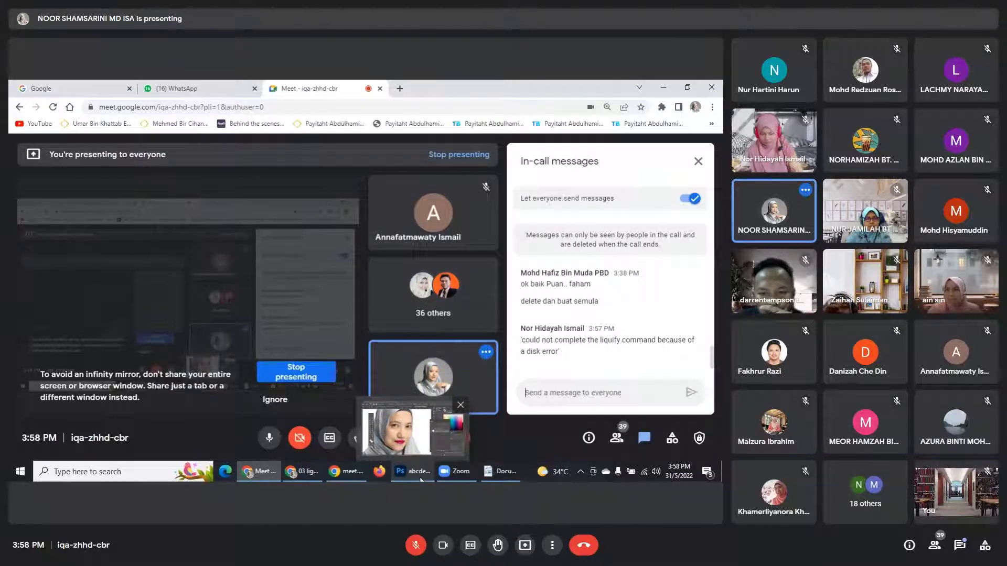
click(421, 479)
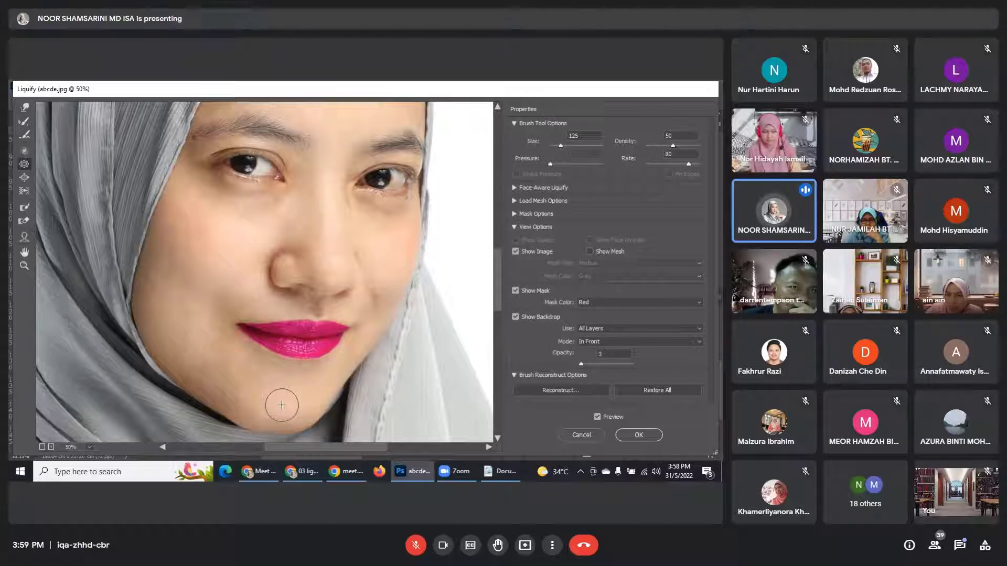
Enlarge the Pucker brush size to 500 over the chin, and reduce it to 200 beside the nose.
key(bracketright)
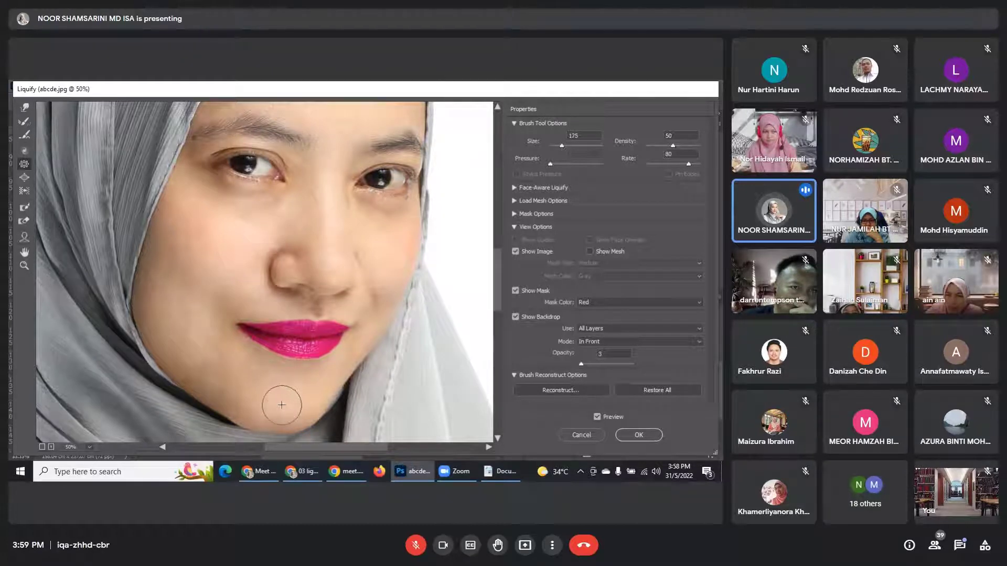
key(bracketright)
key(bracketright)
key(bracketright)
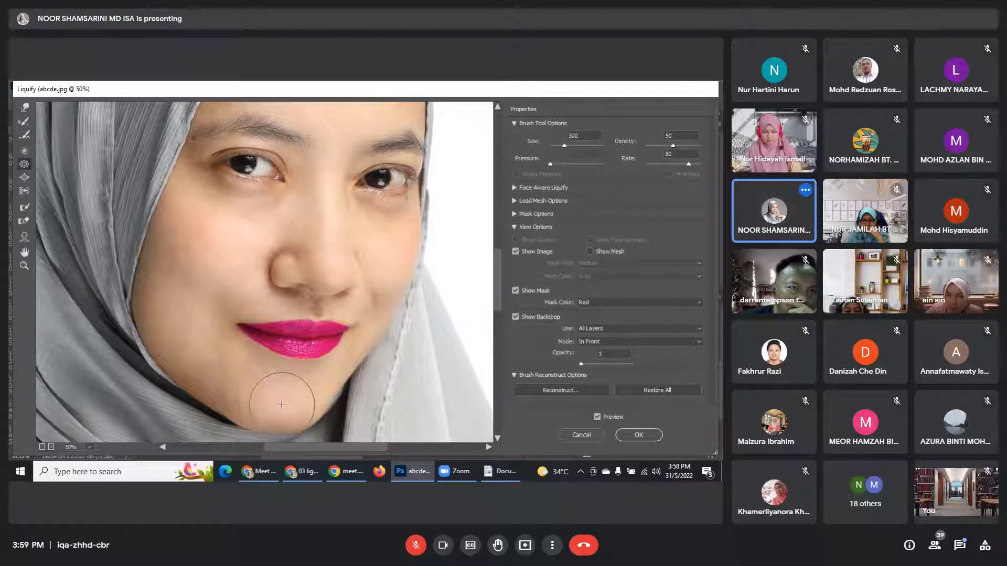
key(bracketright)
key(bracketright)
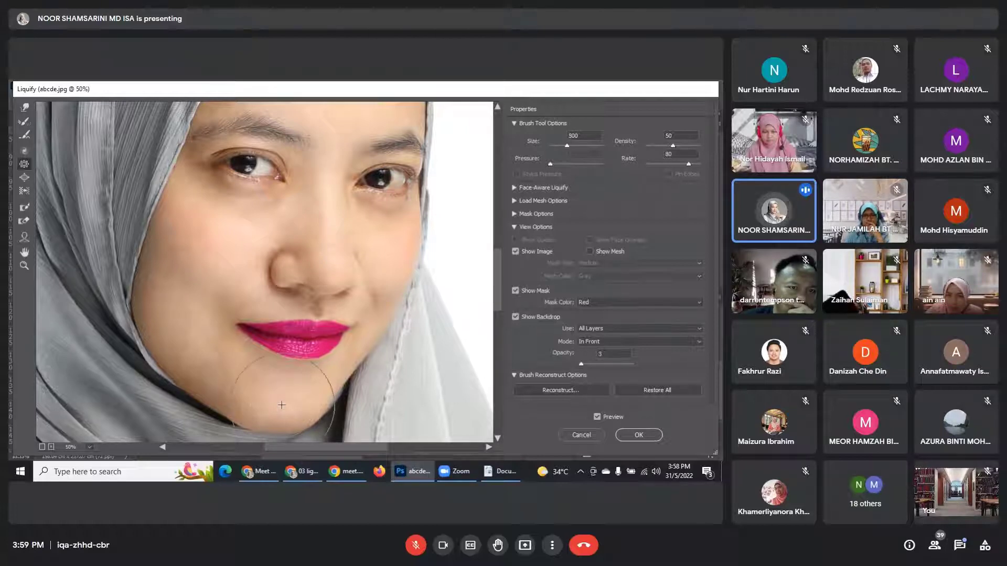
key(bracketleft)
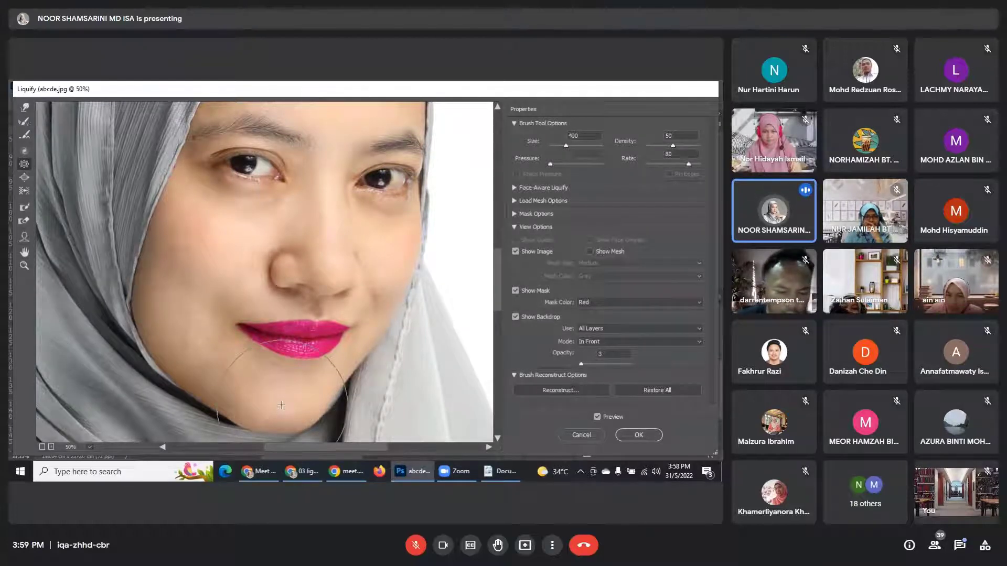
key(bracketleft)
key(bracketleft)
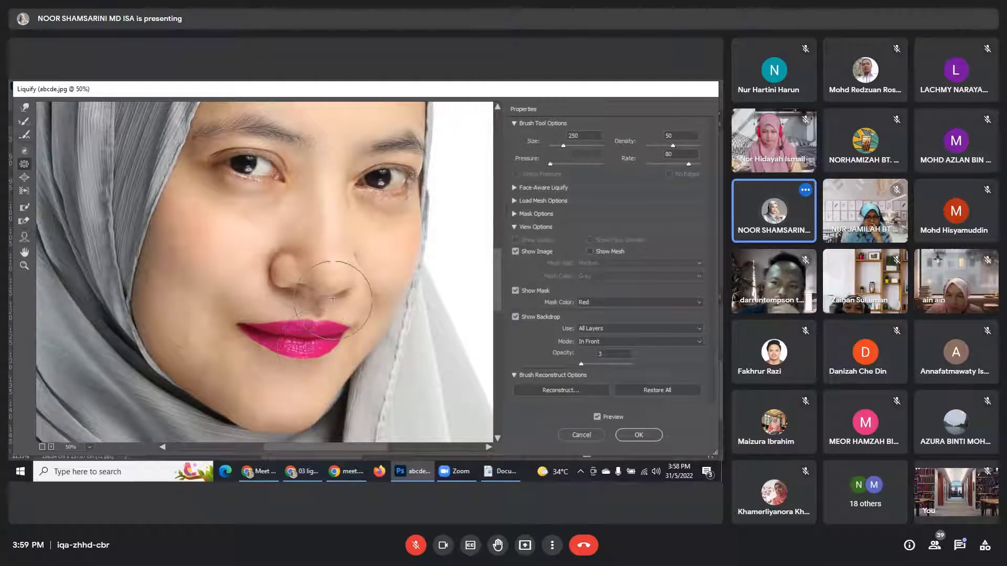
key(bracketleft)
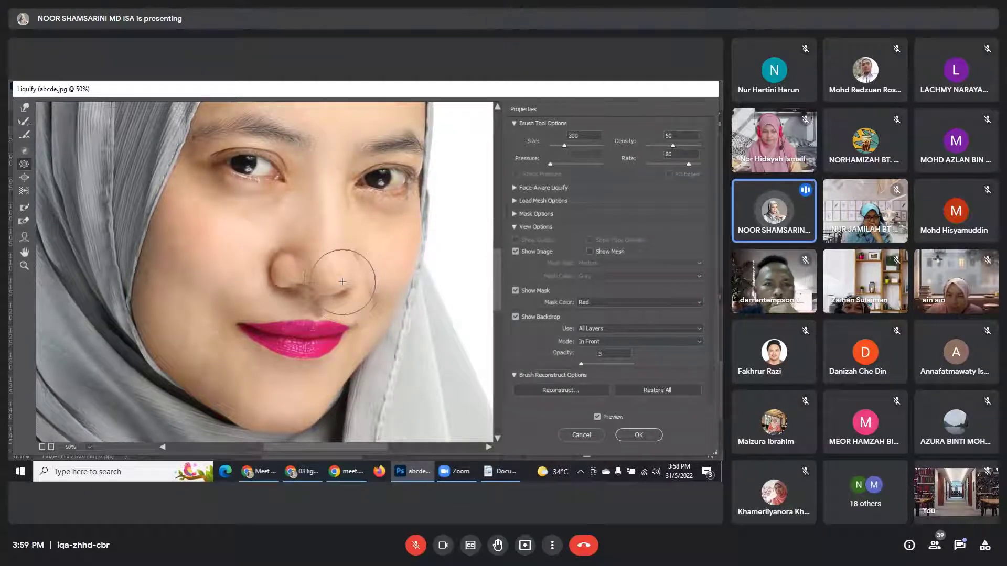
Enlarge the Pucker brush size to 600, try puckering the eye on the image's left side, and undo it.
key(bracketright)
key(bracketright)
key(bracketright)
key(bracketright)
key(bracketright)
key(bracketright)
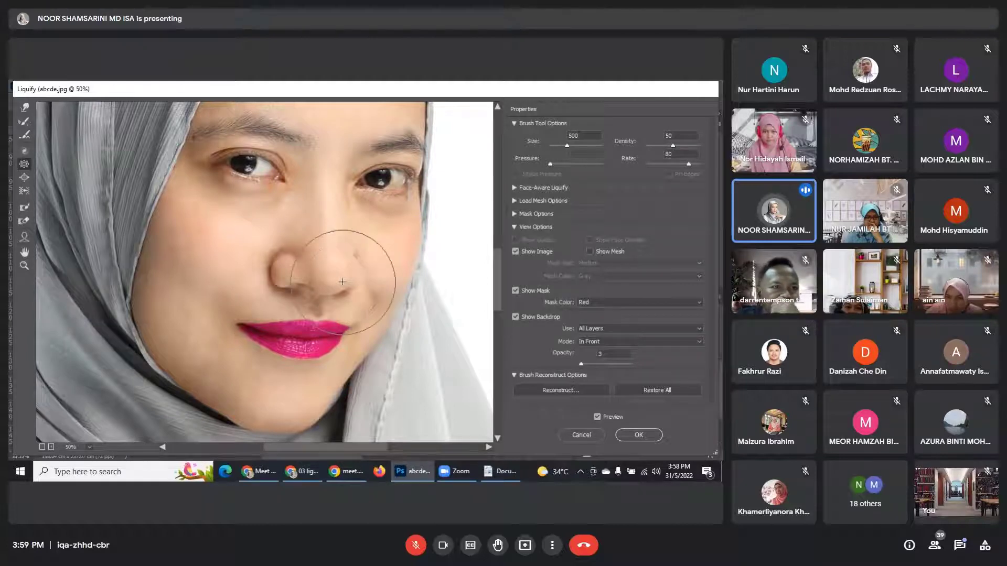
key(bracketright)
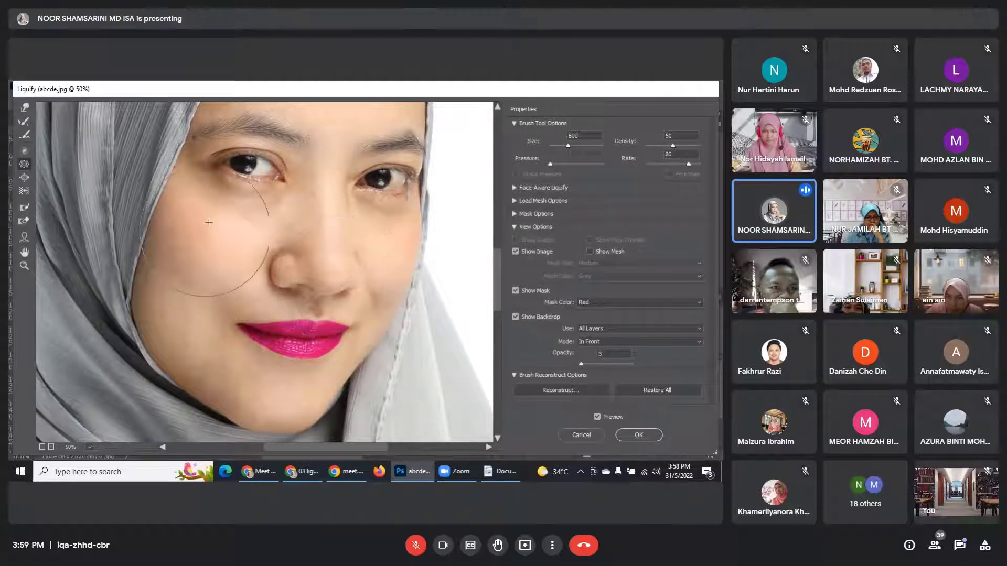
click(251, 169)
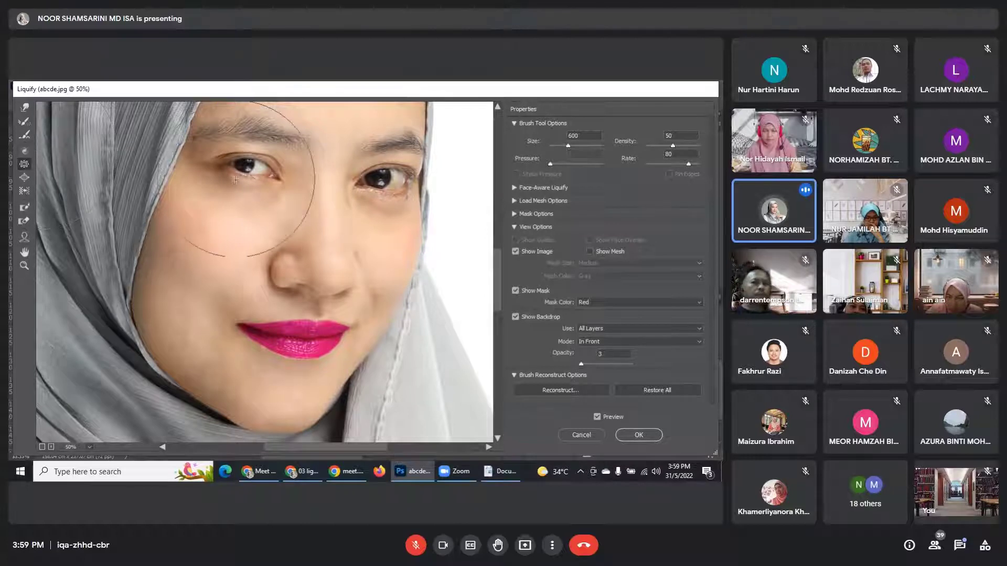
click(27, 166)
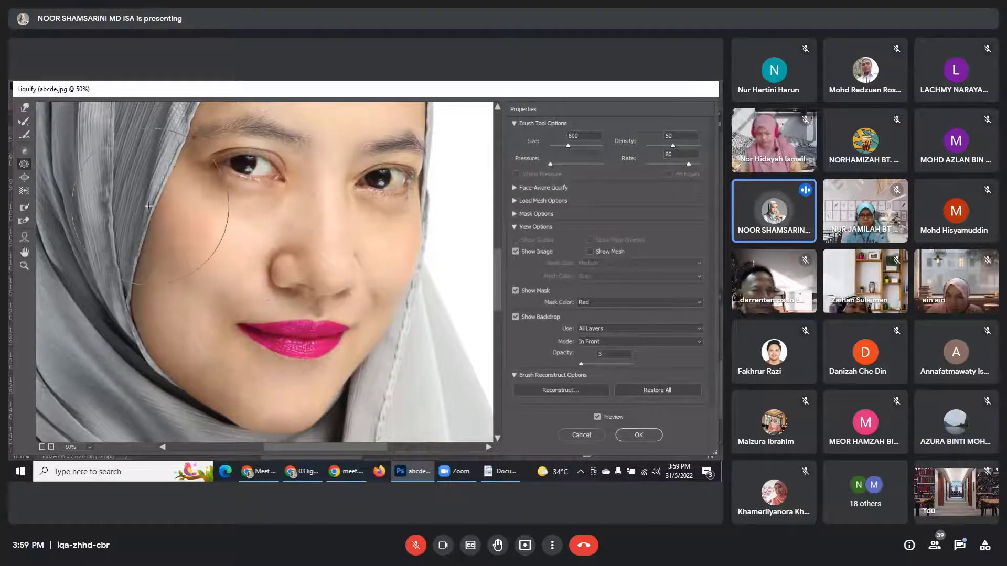
Try enlarging the lips twice using the Bloat tool with a brush size of 600, undoing each attempt.
click(25, 179)
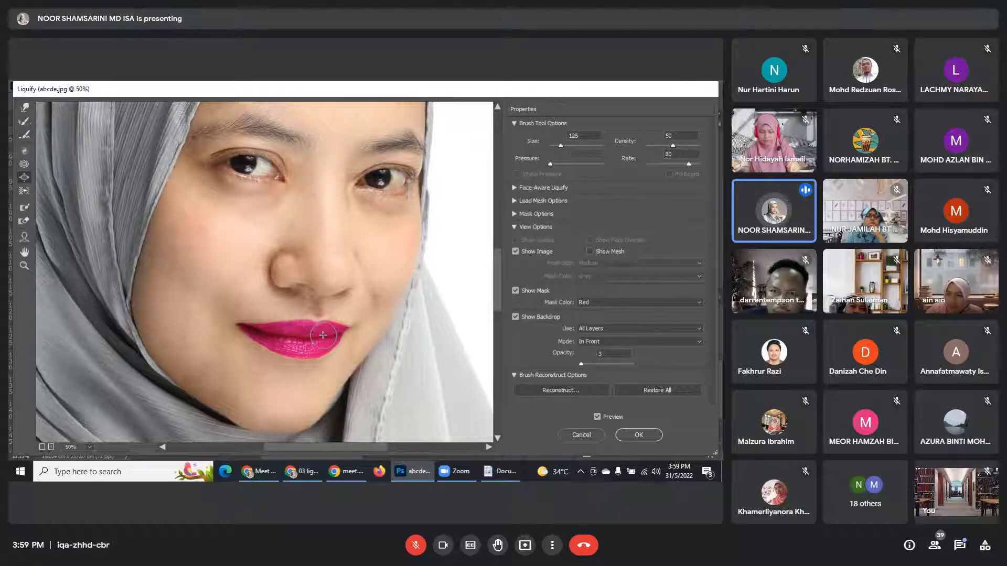
key(bracketright)
key(bracketright)
key(bracketright)
key(bracketright)
key(bracketright)
key(bracketright)
key(bracketright)
key(bracketright)
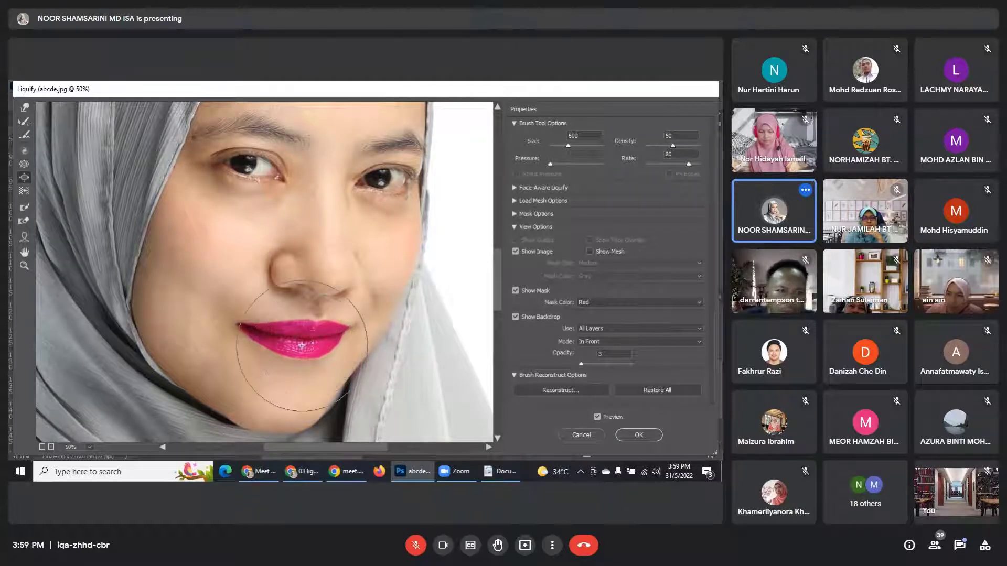
click(301, 345)
key(alt)
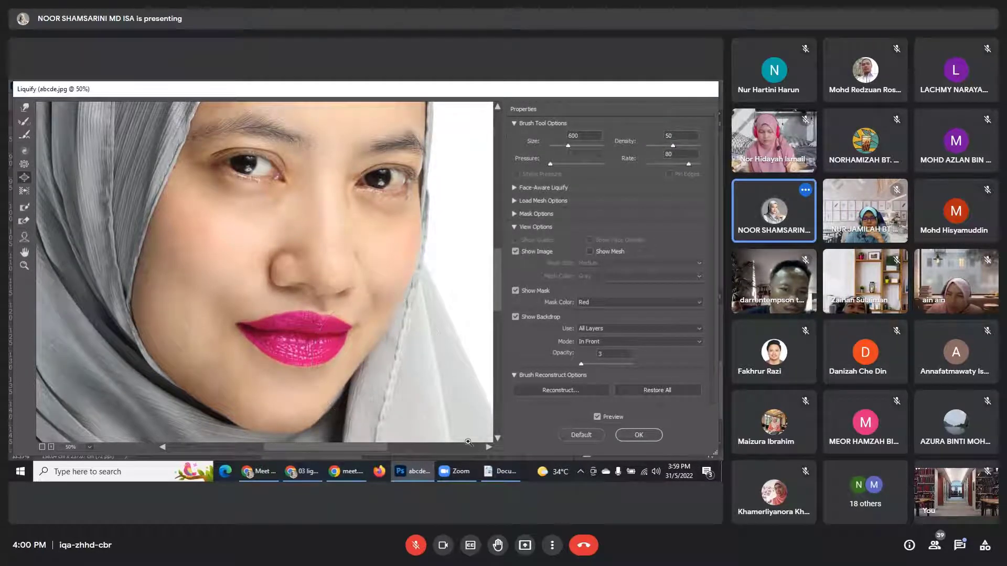
key(ctrl+z)
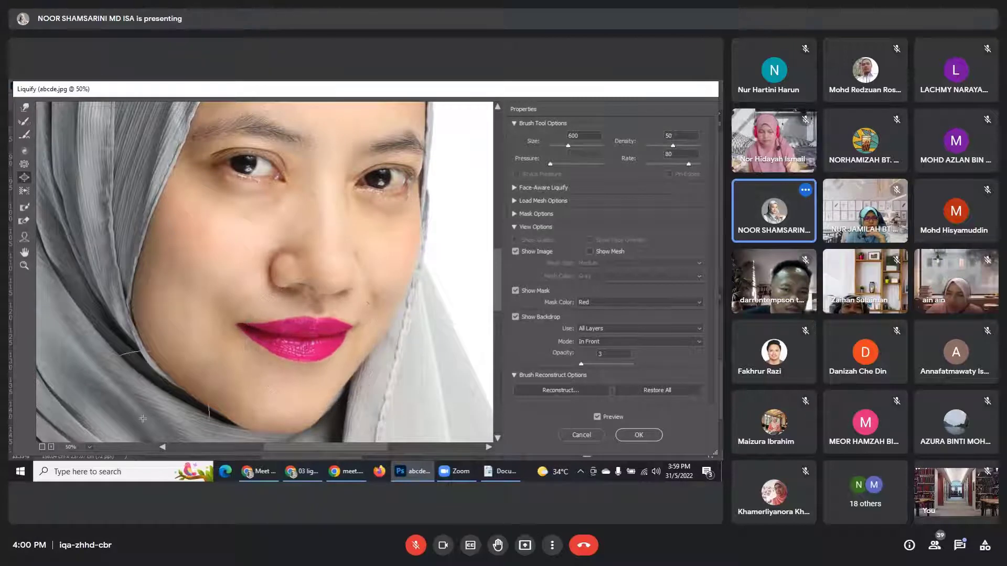
key(ctrl+z)
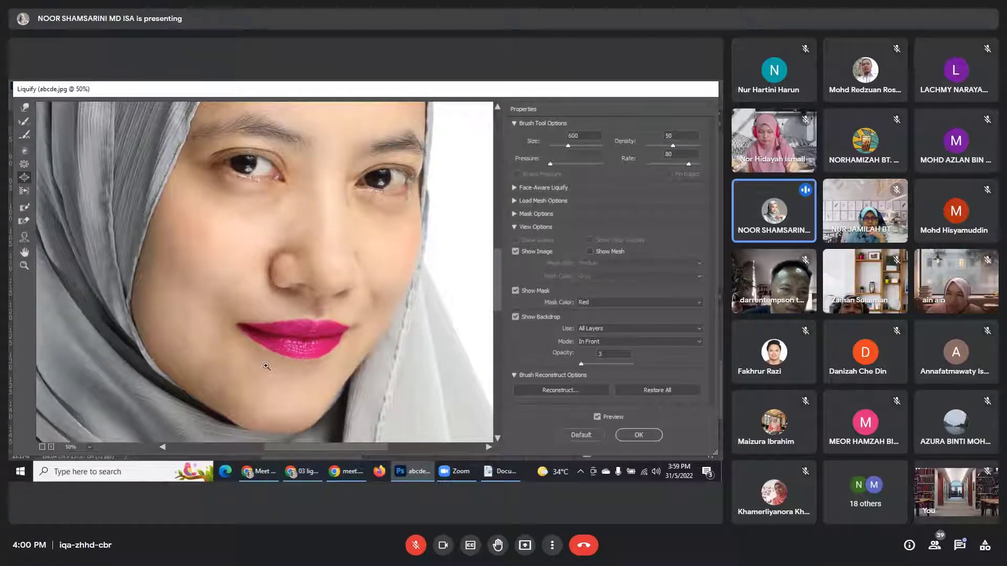
click(304, 341)
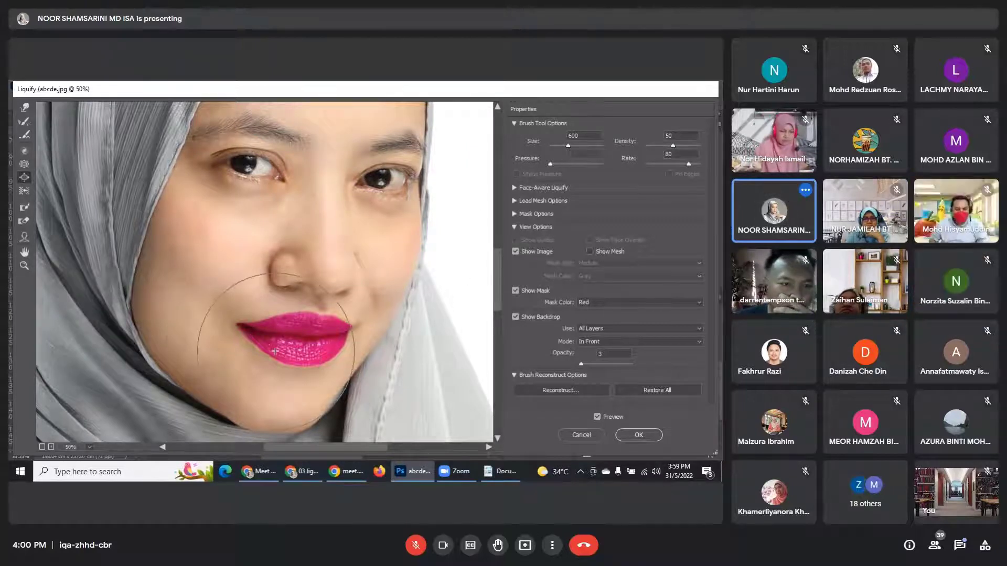
key(ctrl+z)
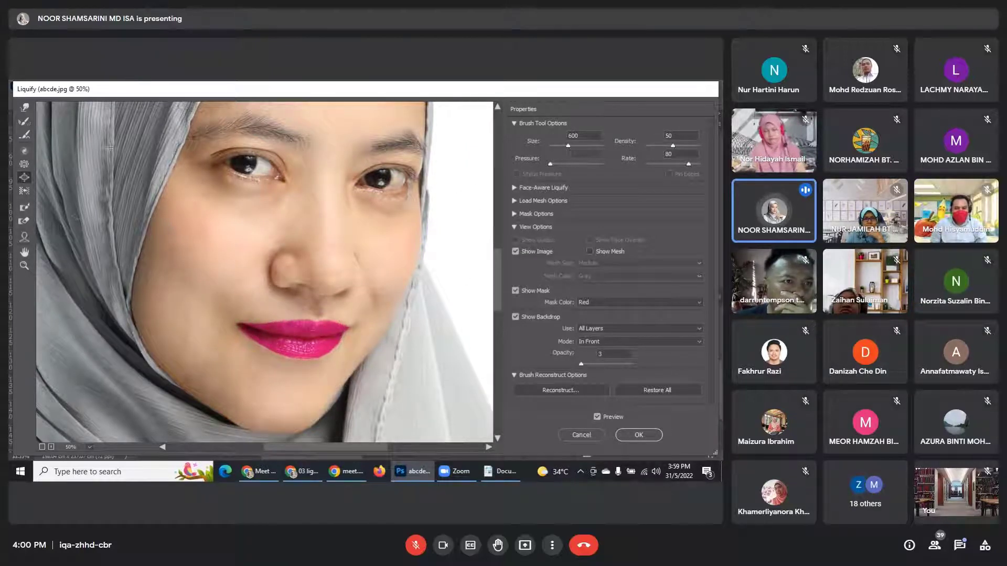
Activate the Reconstruct tool and set its brush size to 300 around the eye on the image's left side.
click(24, 109)
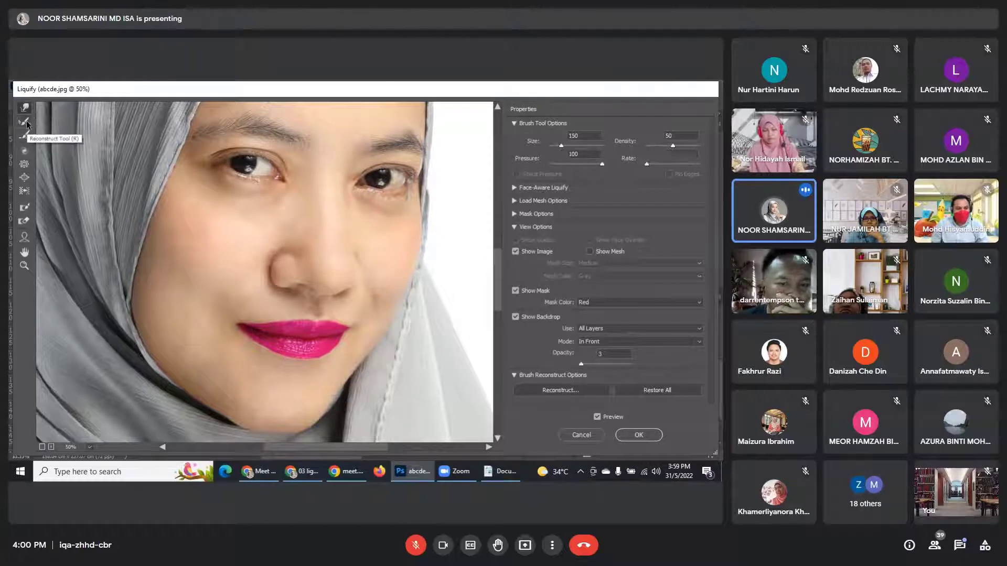
click(27, 123)
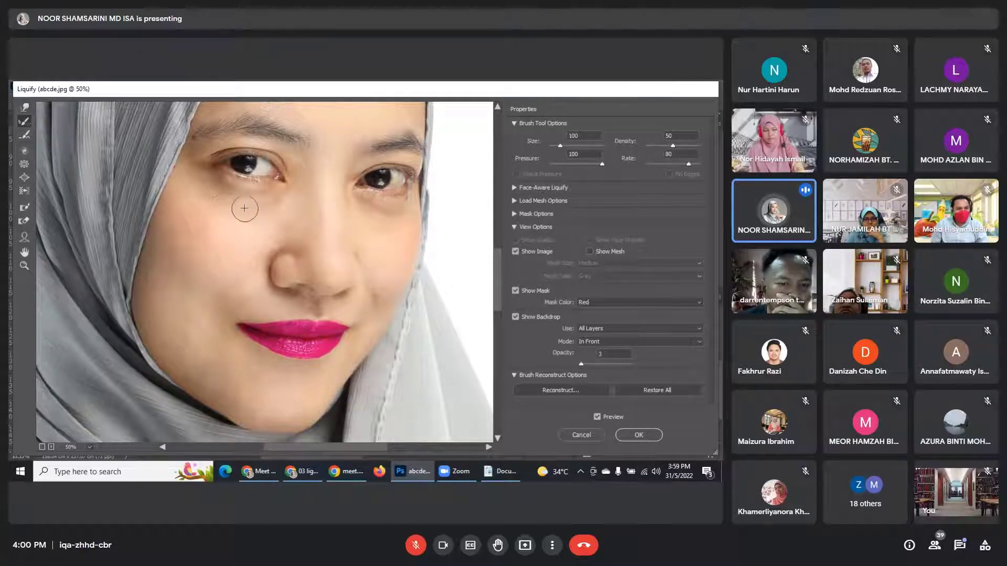
key(bracketright)
key(bracketright)
key(bracketright)
key(bracketright)
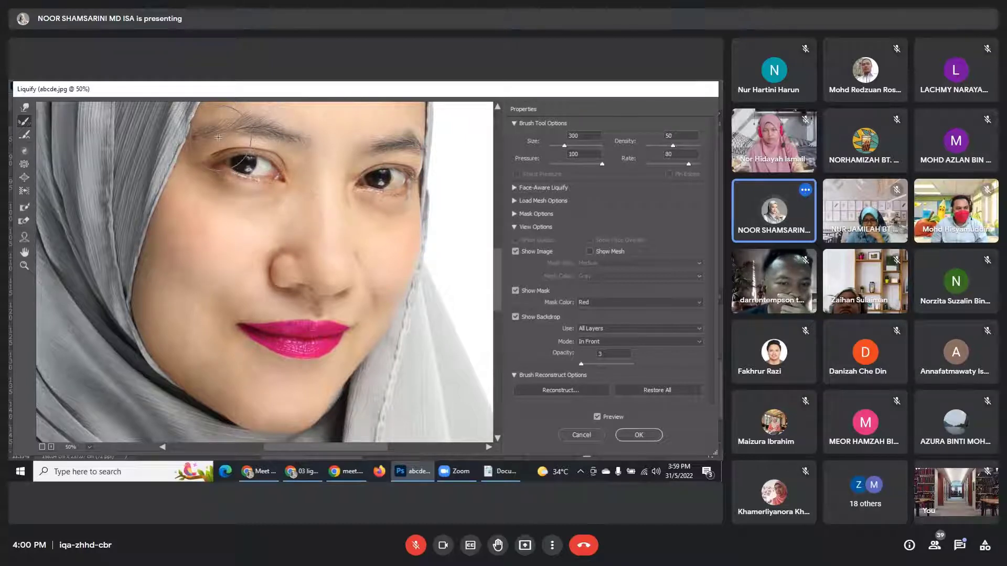
scroll(281, 223, up, 1)
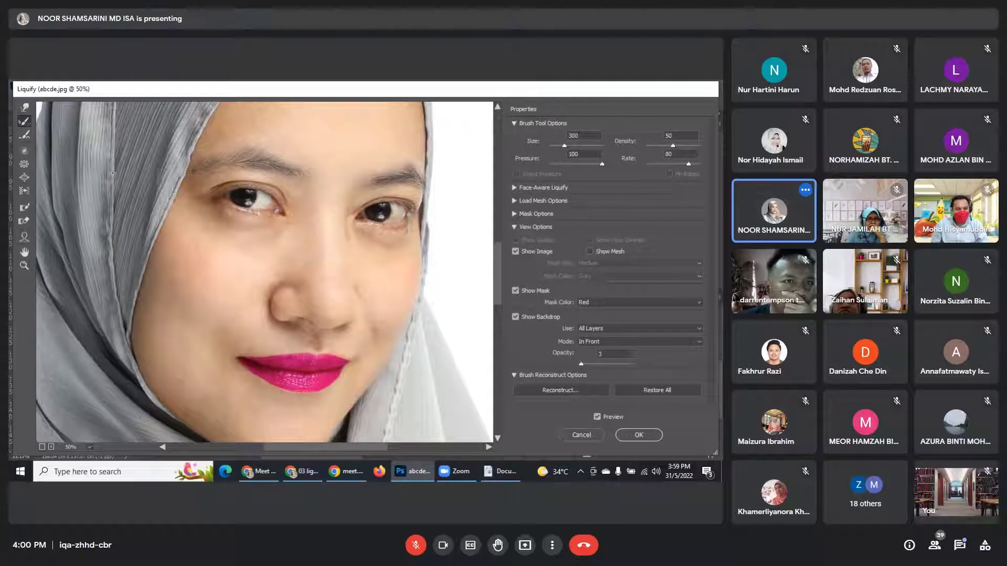
Try reshaping the face using the Forward Warp tool with a brush size of 300, and undo the changes.
click(24, 107)
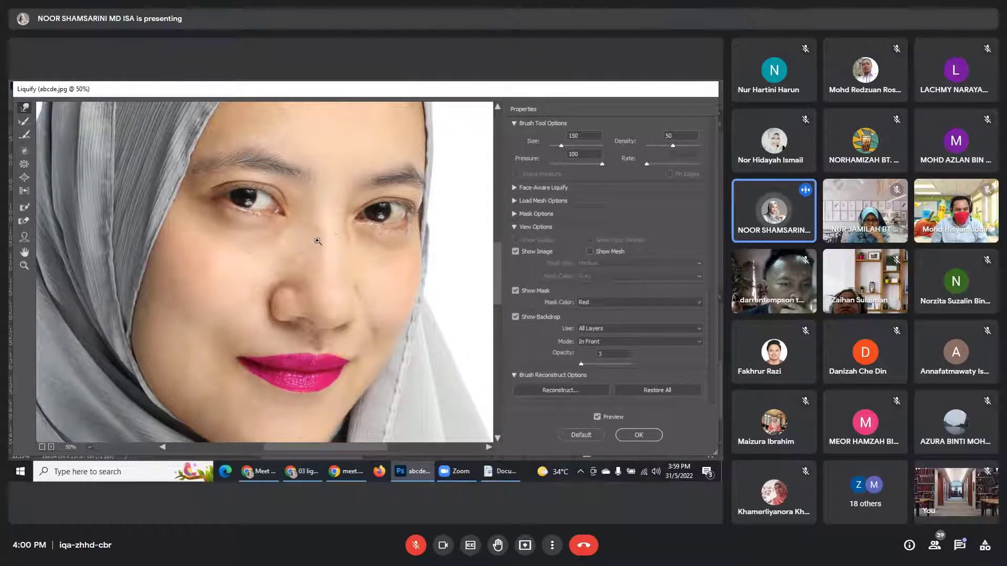
key(bracketright)
key(bracketright)
key(bracketright)
key(bracketright)
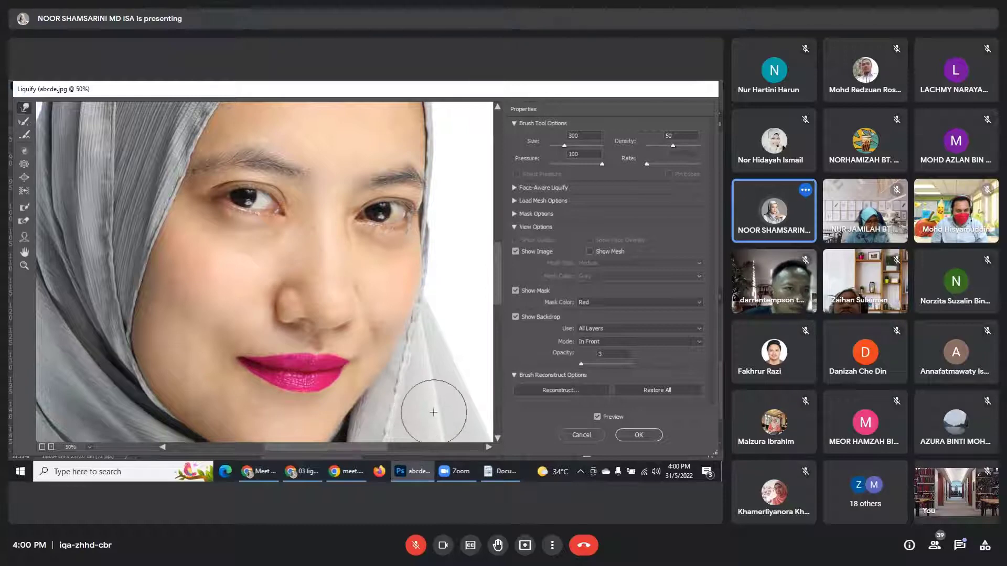
key(ctrl+z)
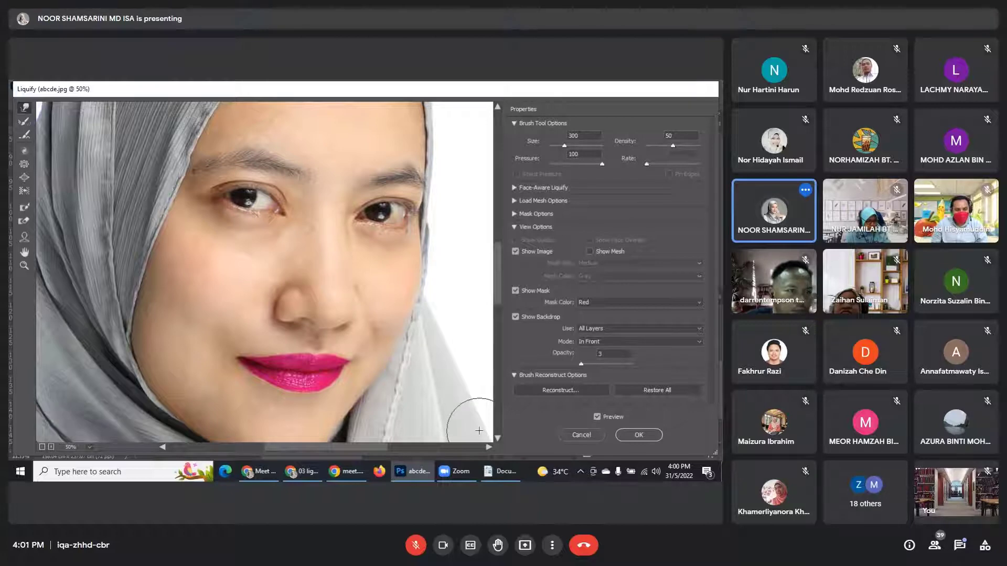
key(ctrl+z)
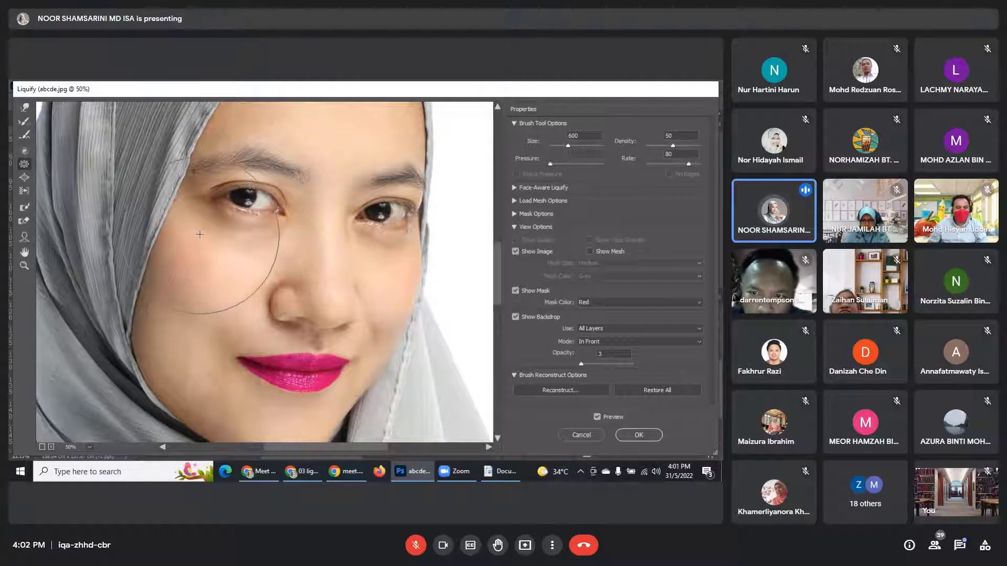
Try puckering the whole face in the full-image view with the brush size raised to 2100, and undo it.
scroll(199, 233, down, 5)
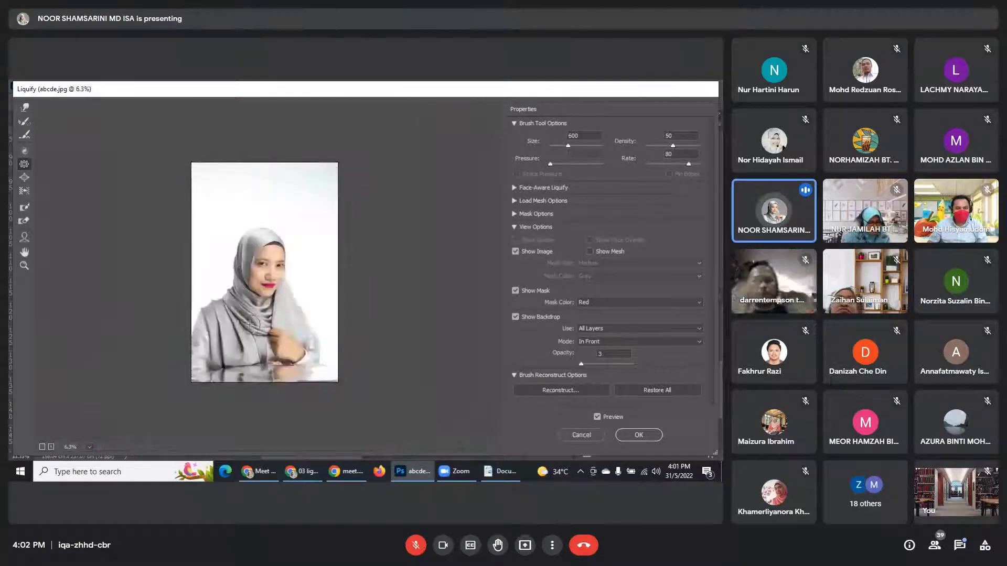
key(bracketright)
key(bracketright)
key(bracketright)
key(bracketright)
key(bracketright)
key(bracketright)
key(bracketright)
key(bracketright)
key(bracketright)
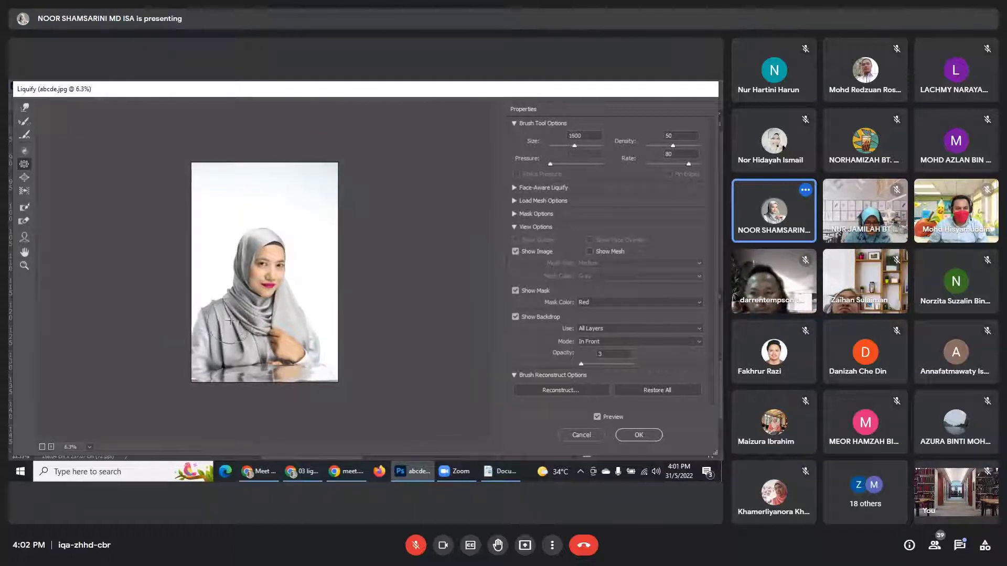
key(bracketright)
key(bracketright)
key(bracketright)
key(bracketright)
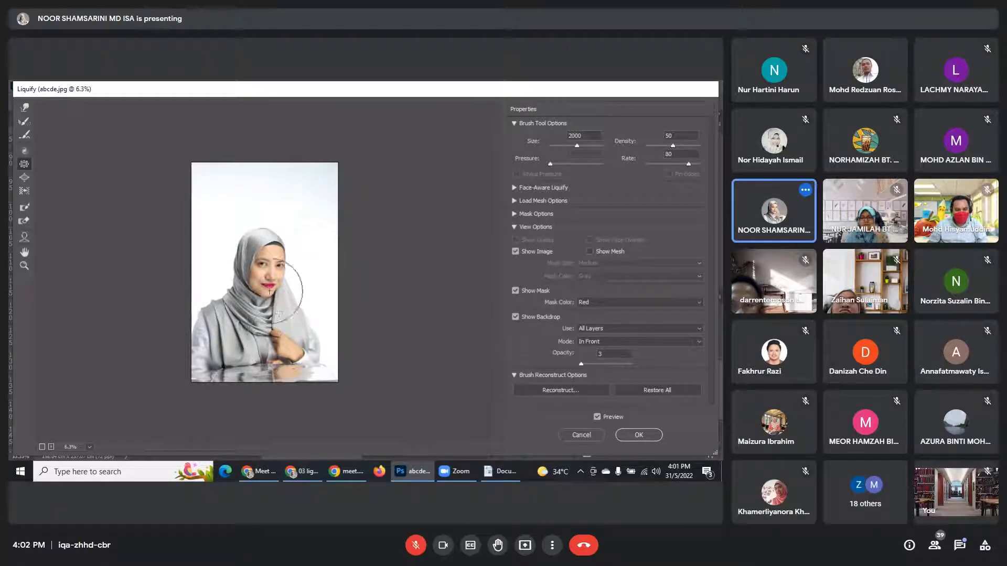
key(])
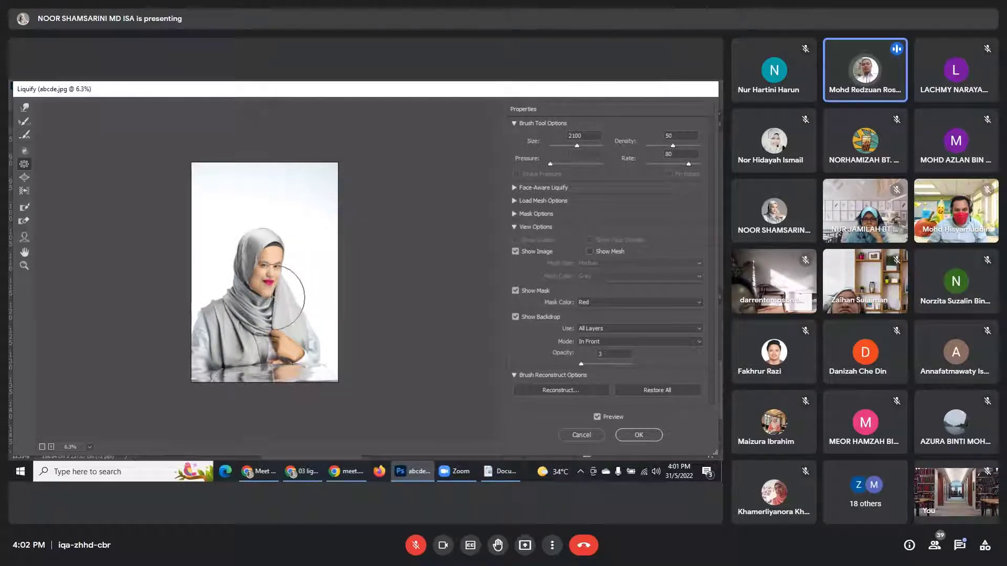
key(ctrl+z)
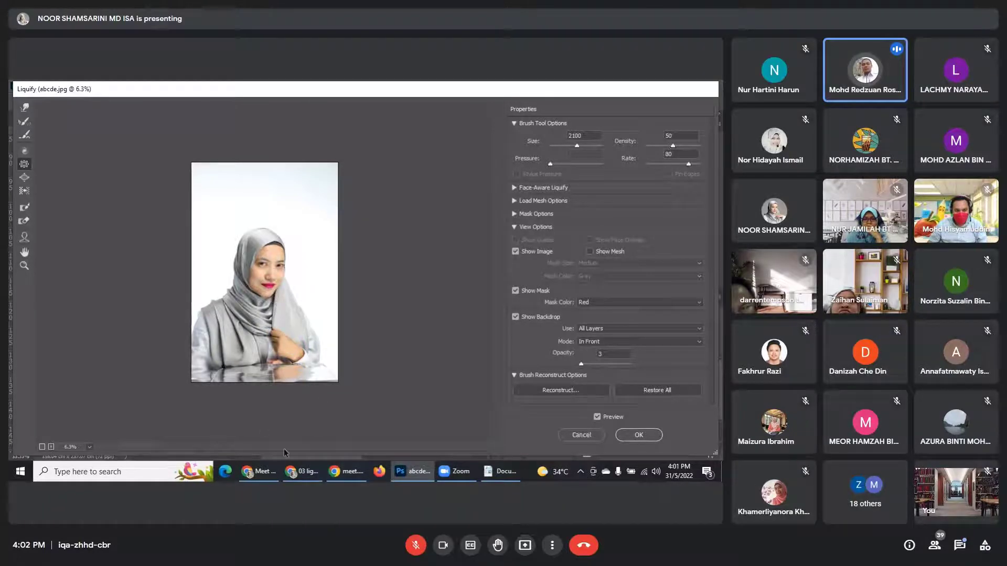
Check the in-call messages in the Google Meet window, and switch back to the Liquify dialog in Photoshop.
click(267, 476)
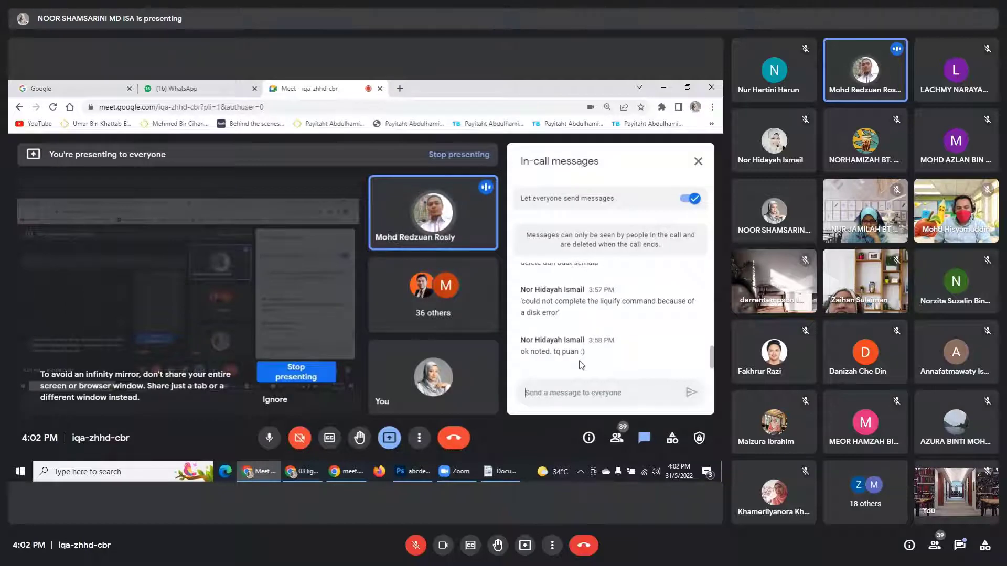
mouse_move(424, 475)
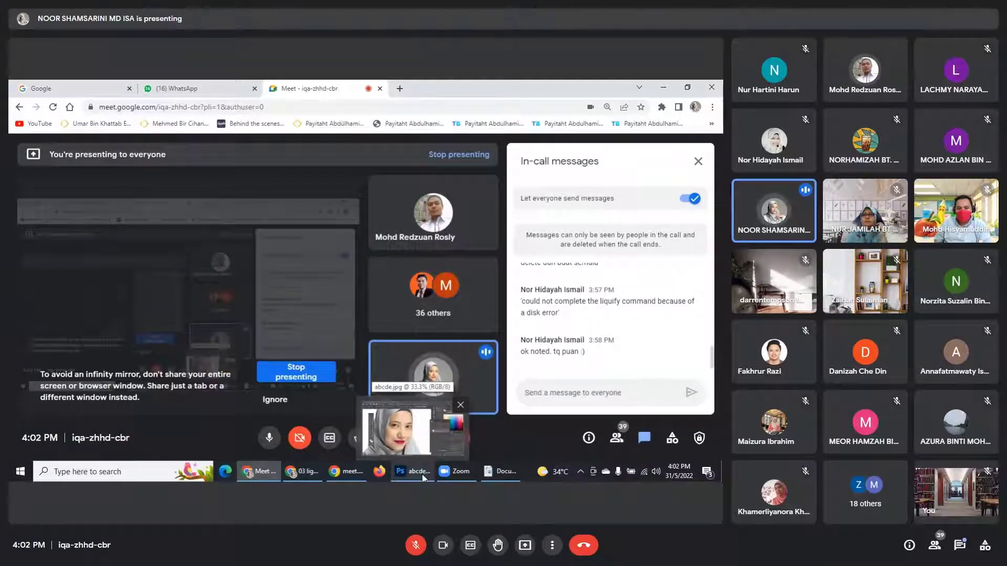
click(424, 474)
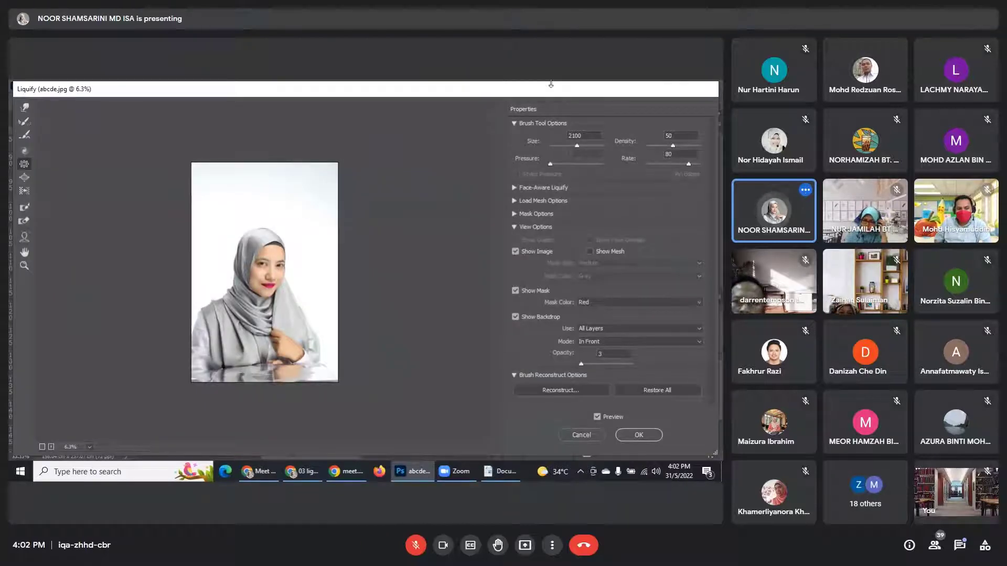
Shrink the Liquify dialog window to uncover the main Photoshop workspace behind it.
mouse_move(408, 467)
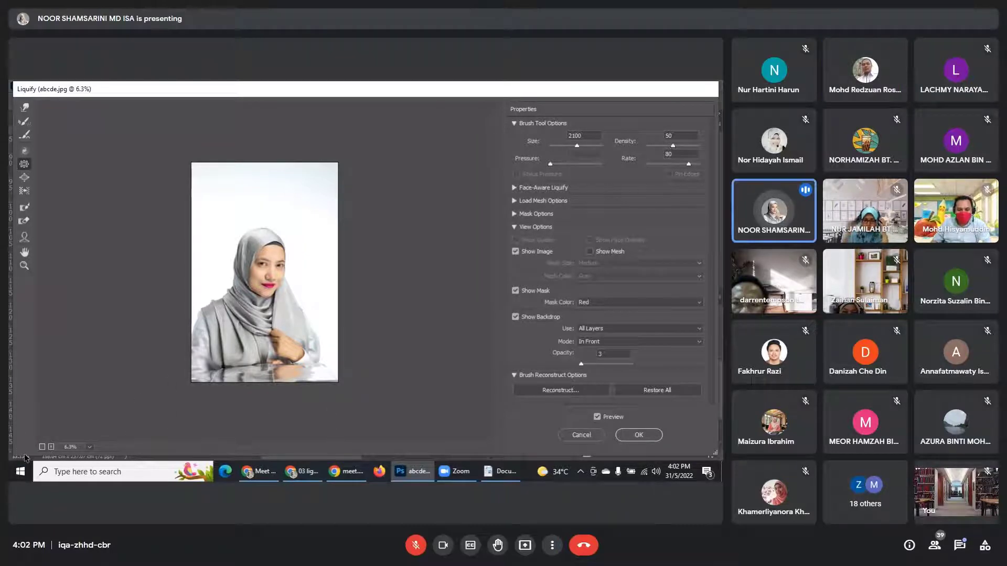
mouse_move(16, 457)
mouse_down()
mouse_move(152, 371)
mouse_move(285, 342)
mouse_move(308, 354)
mouse_up()
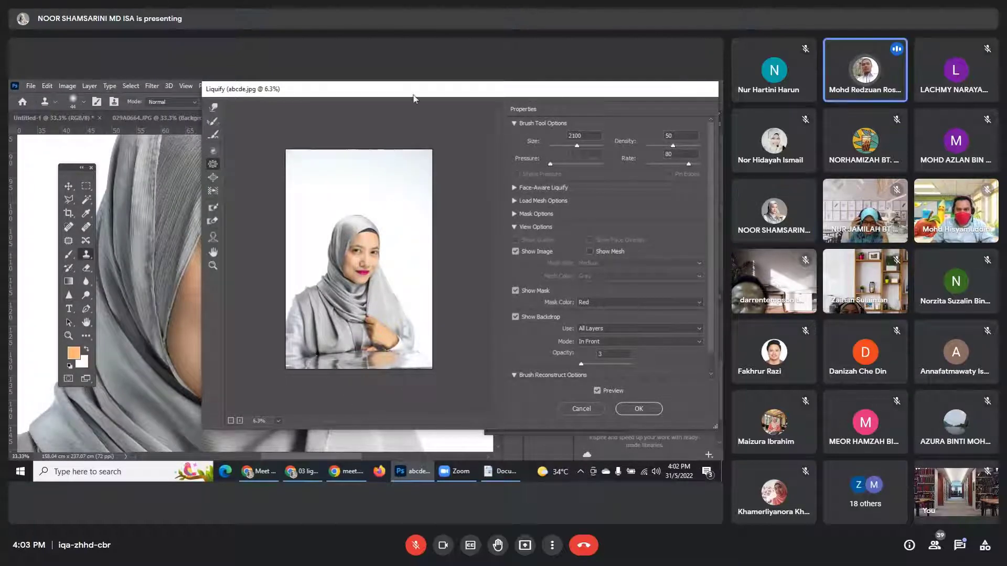
Move the Liquify dialog away from the window edge so the main menus, tool options and document tabs are uncovered.
mouse_move(404, 95)
mouse_down()
mouse_move(388, 301)
mouse_move(317, 125)
mouse_up()
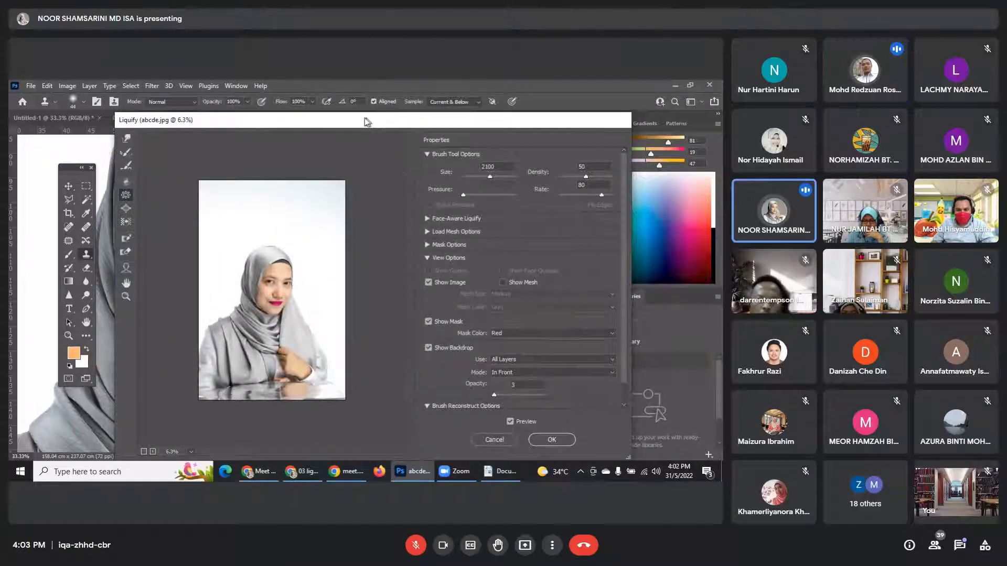
drag(372, 122, 367, 119)
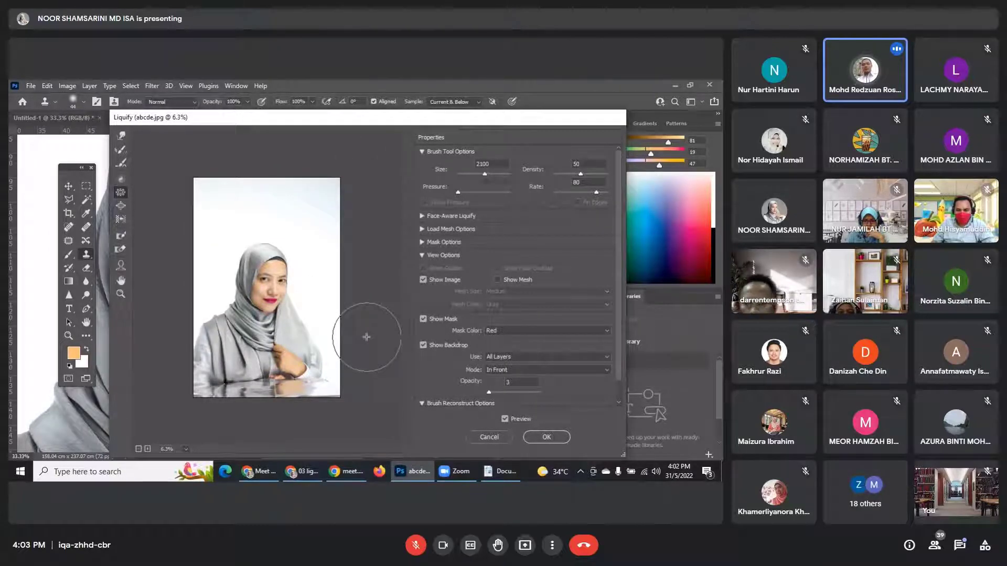
scroll(519, 313, down, 1)
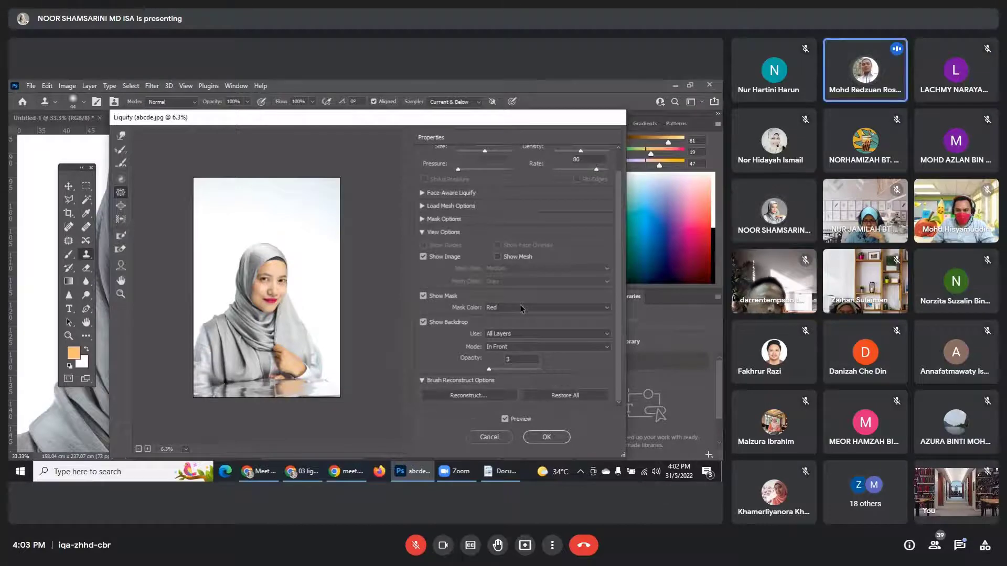
scroll(458, 278, up, 1)
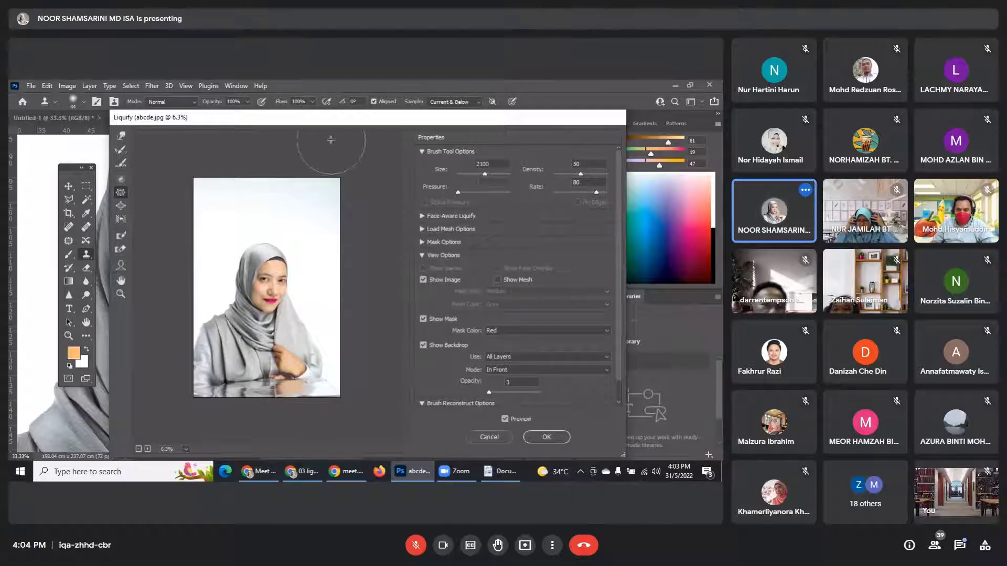
mouse_move(333, 124)
mouse_down()
mouse_move(345, 175)
mouse_move(346, 140)
mouse_up()
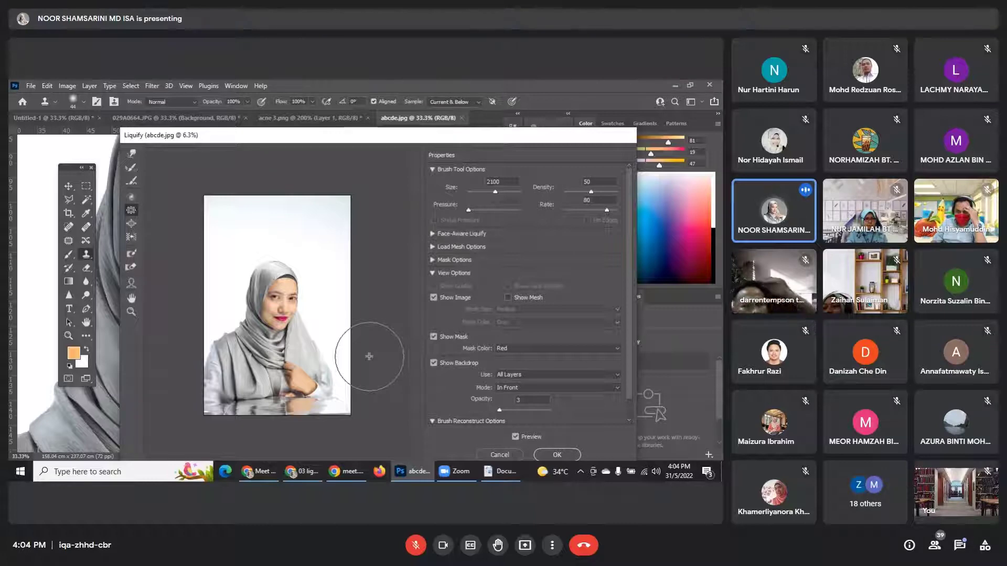
key(ctrl+plus)
key(ctrl+plus)
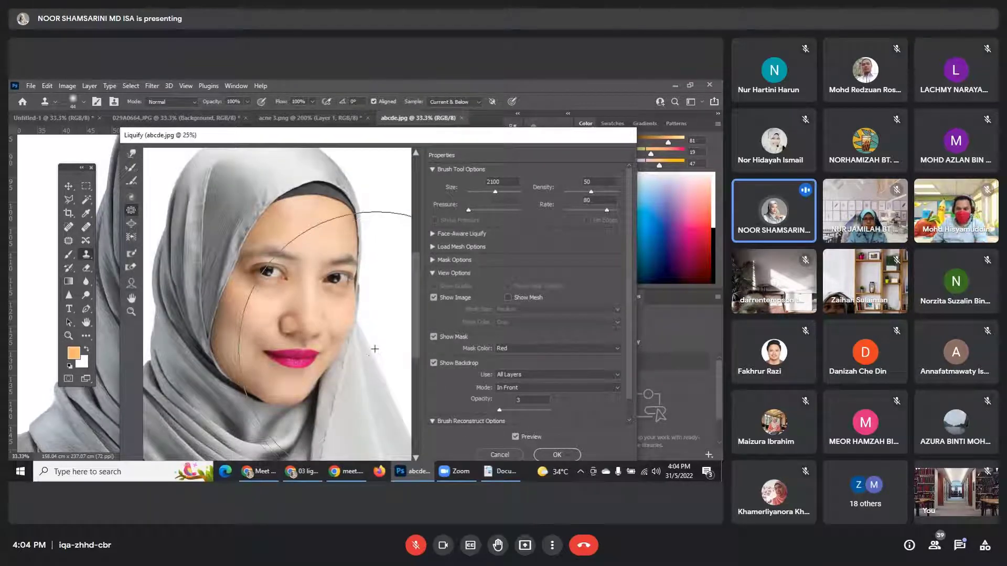
key(ctrl+minus)
key(ctrl+minus)
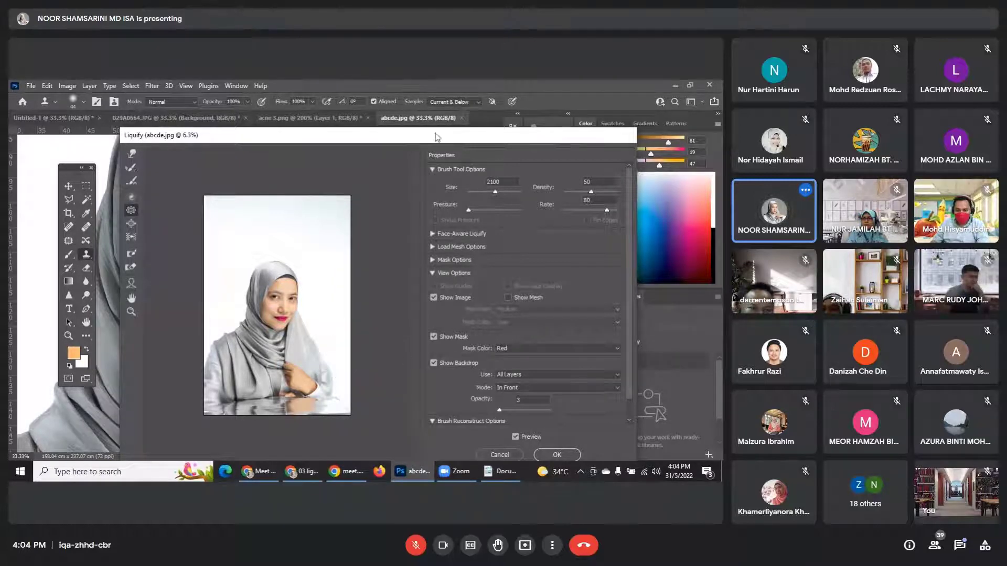
Examine the Liquify filter's Brush Reconstruct, Mask and Load Mesh options and the Eyes settings of Face-Aware Liquify.
drag(437, 137, 428, 141)
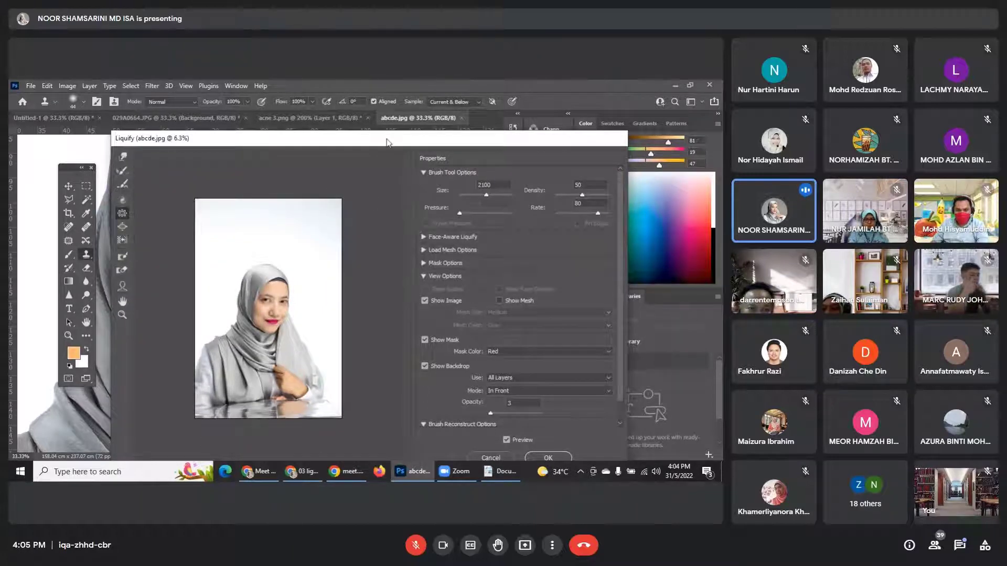
drag(389, 139, 379, 112)
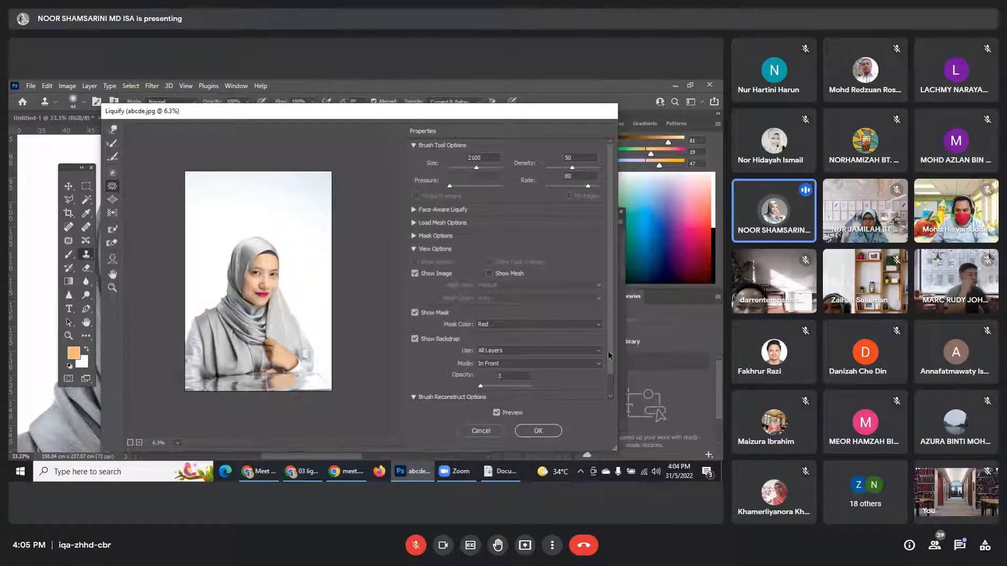
scroll(608, 355, down, 2)
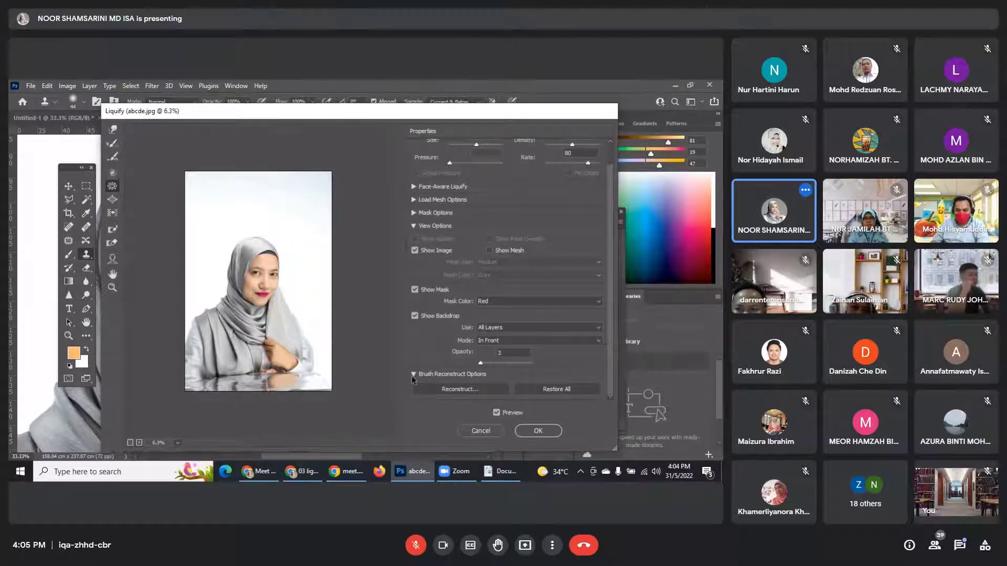
click(414, 213)
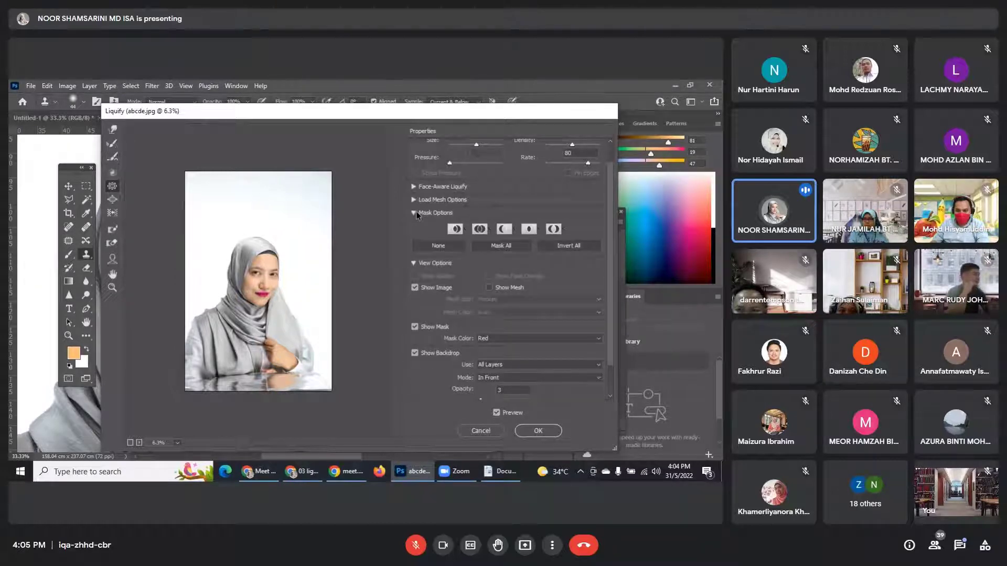
click(415, 213)
click(414, 200)
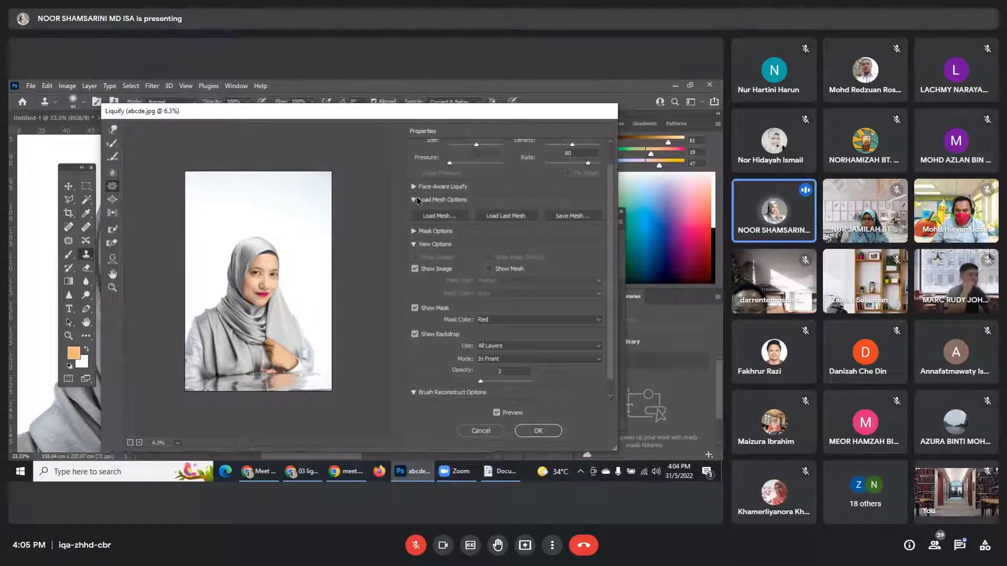
click(415, 187)
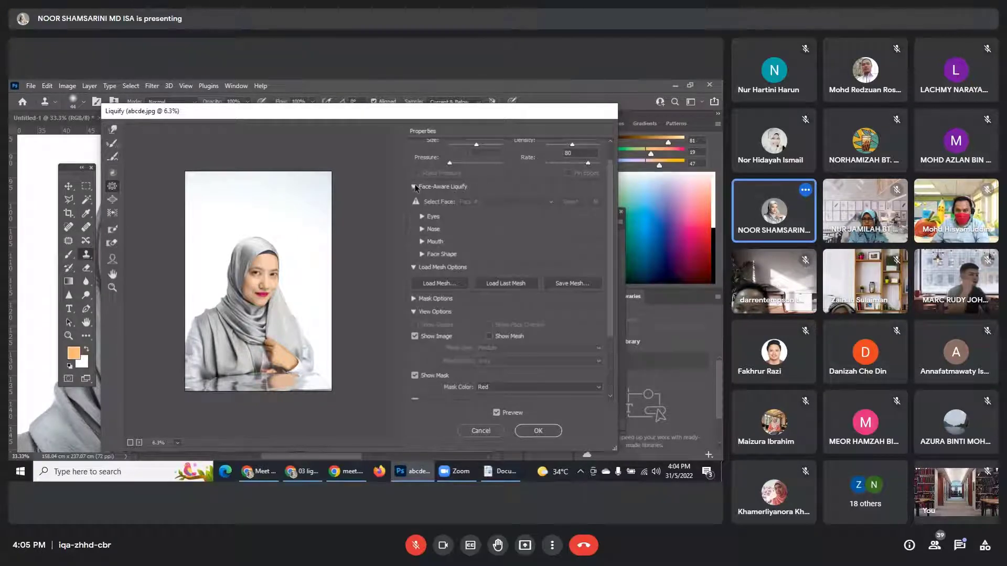
click(426, 216)
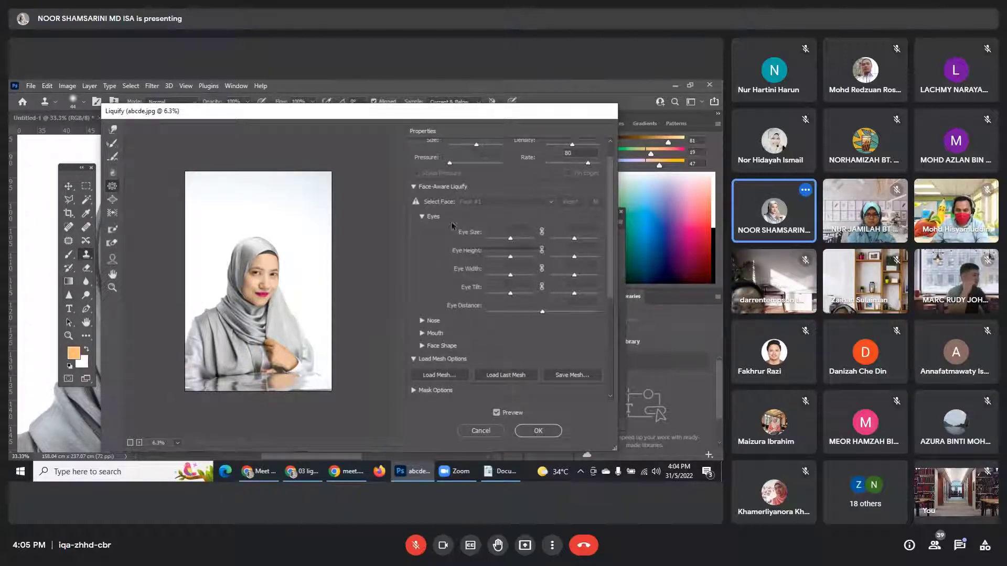
mouse_move(416, 203)
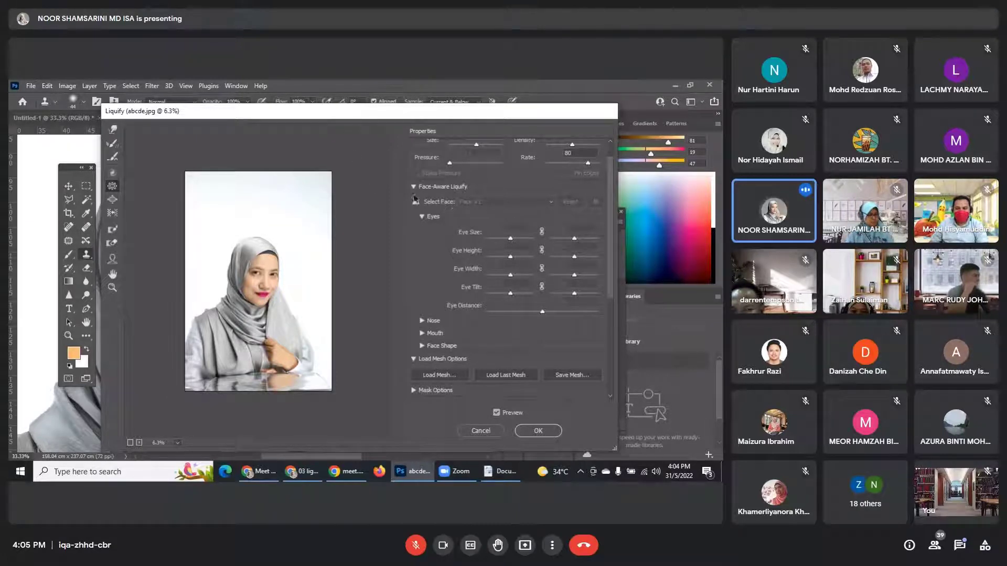
mouse_move(417, 205)
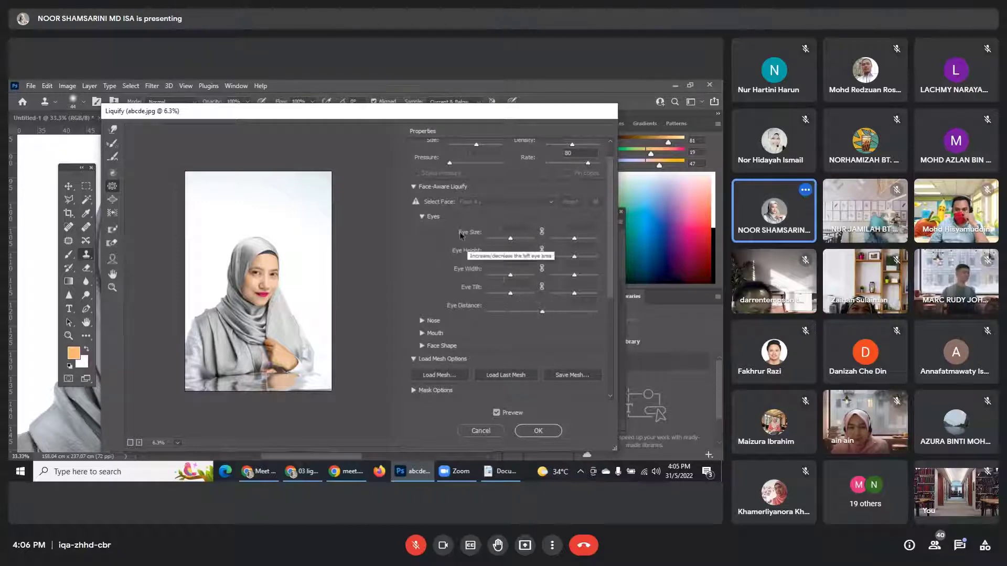
Review the Nose, Mouth and Face Shape settings of Face-Aware Liquify, and close the Liquify dialog.
click(422, 322)
scroll(455, 338, down, 3)
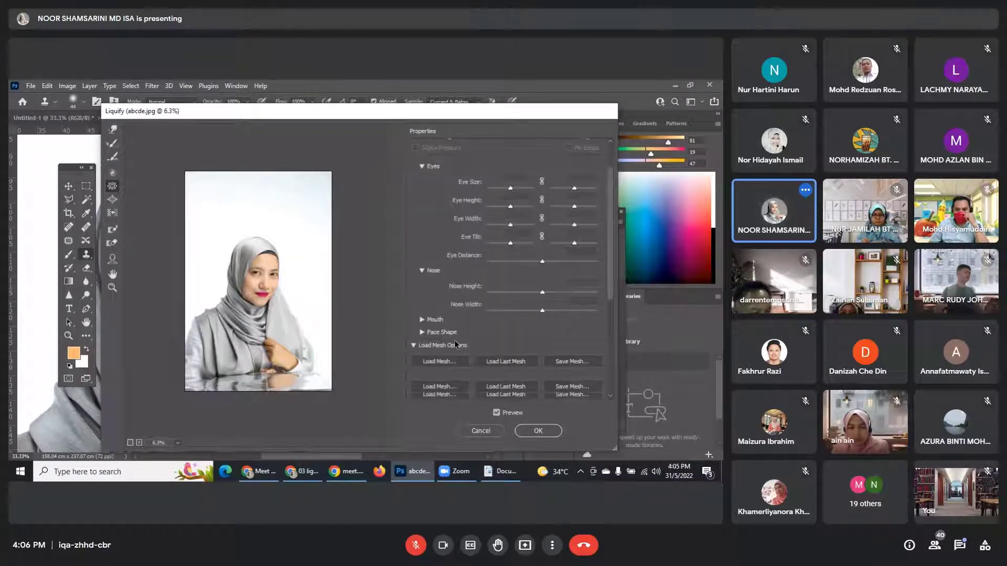
click(457, 345)
click(423, 320)
scroll(448, 307, down, 2)
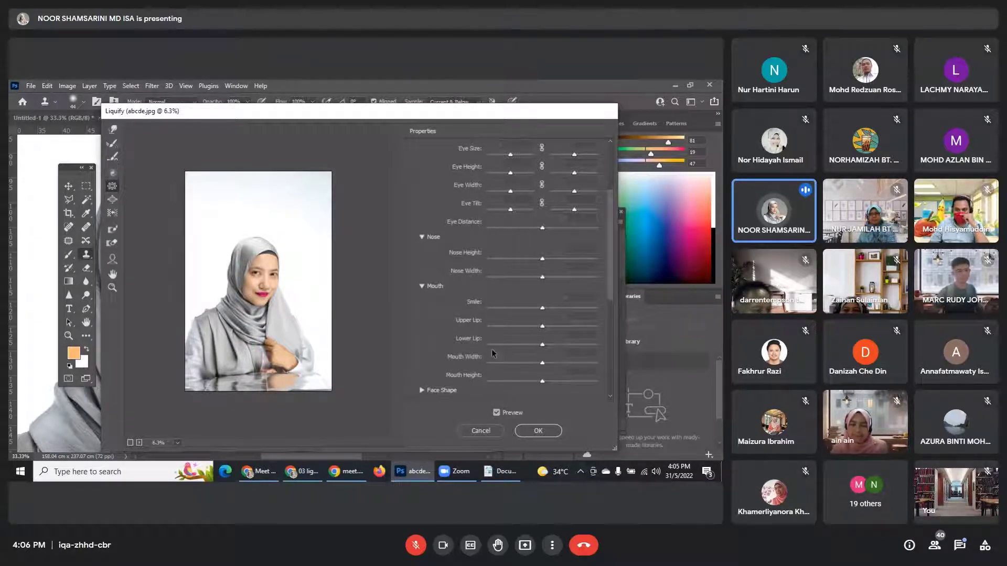
scroll(525, 341, down, 1)
click(444, 370)
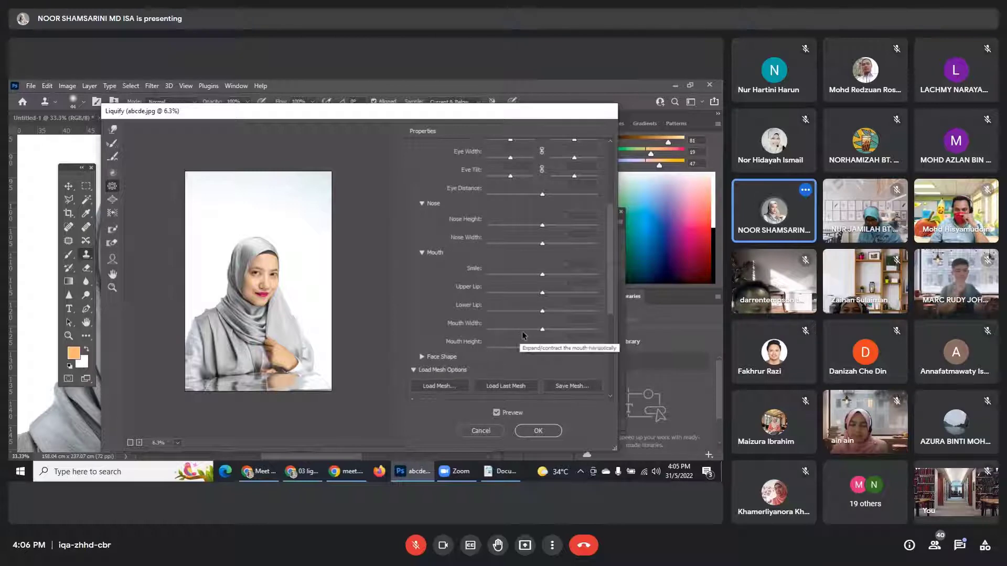
click(432, 357)
scroll(501, 329, down, 3)
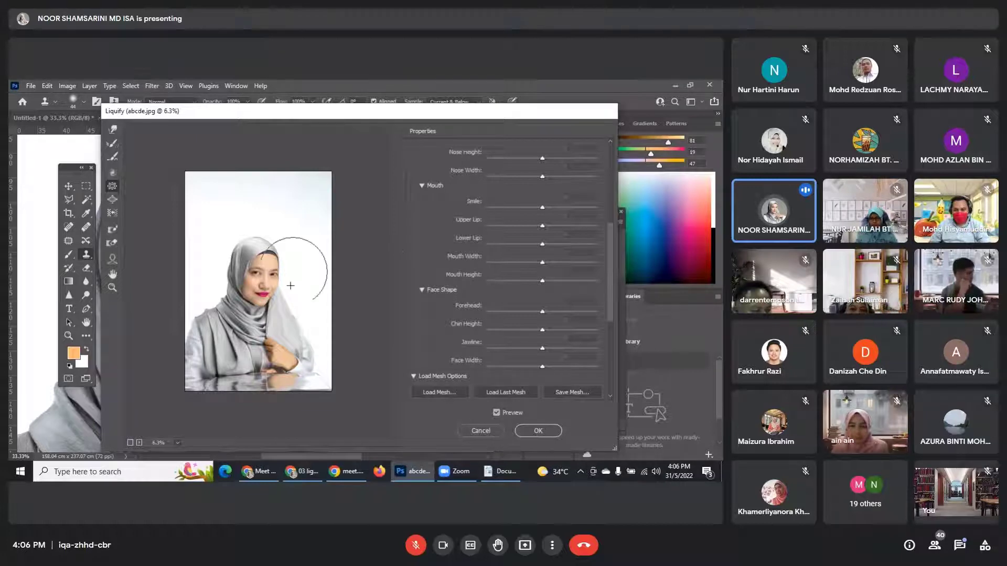
click(535, 431)
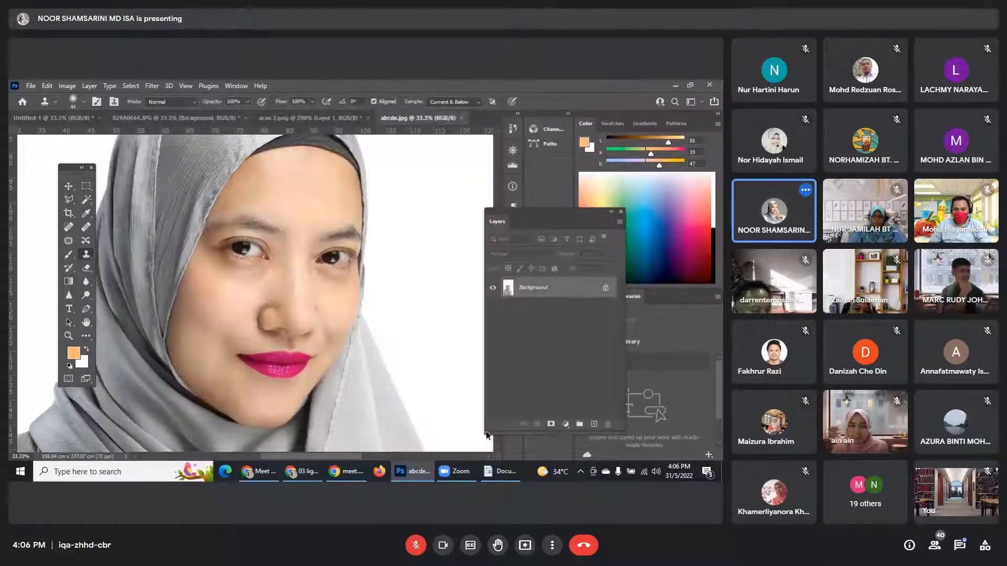
Review the tool variants grouped with the Clone Stamp, keeping the portrait's face enlarged.
key(ctrl+minus)
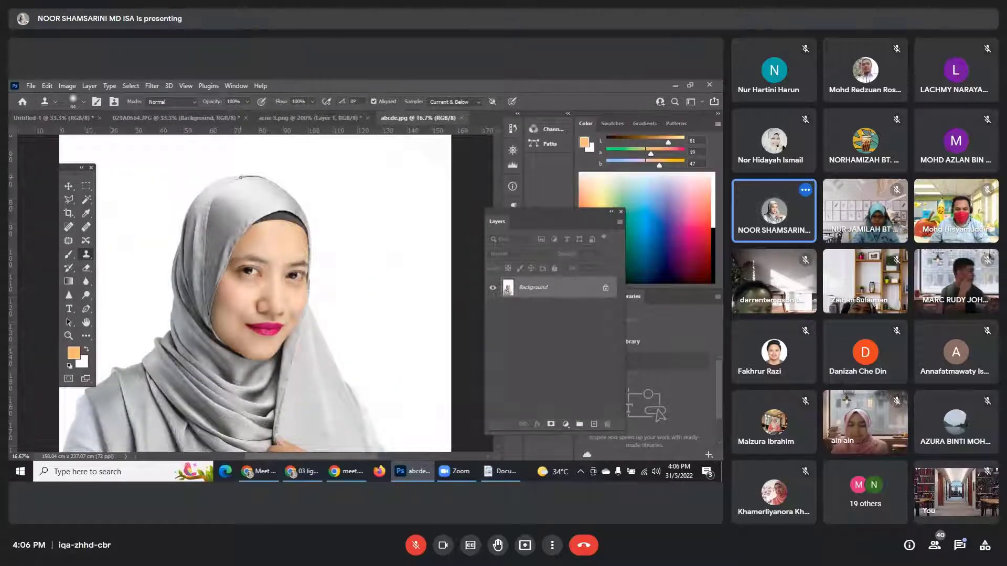
key(ctrl+plus)
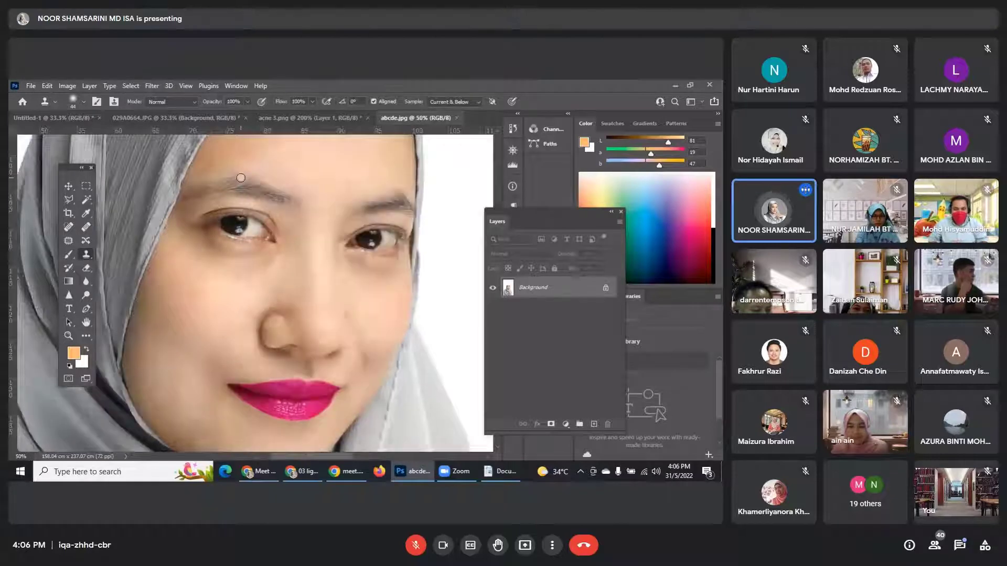
key(ctrl+plus)
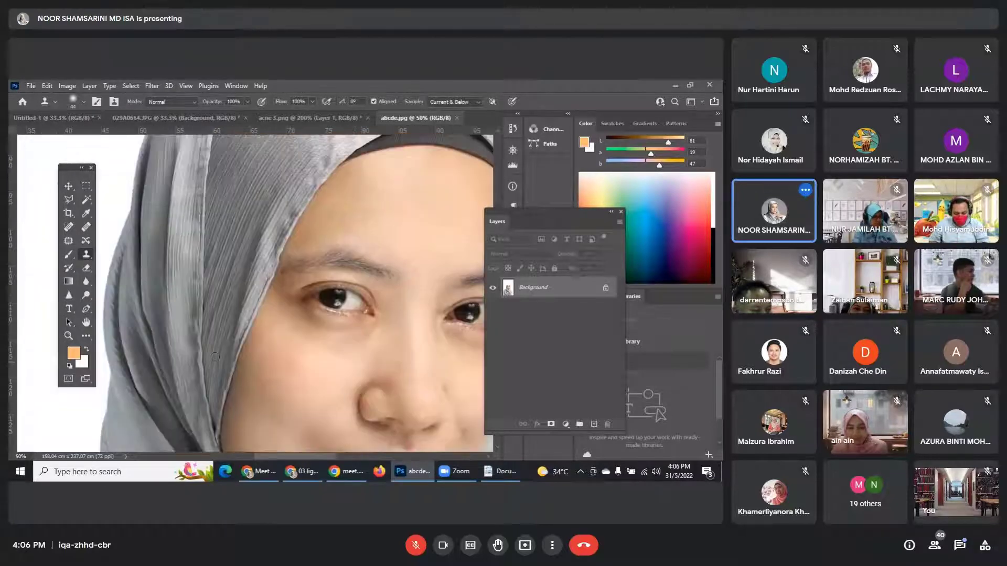
right_click(87, 257)
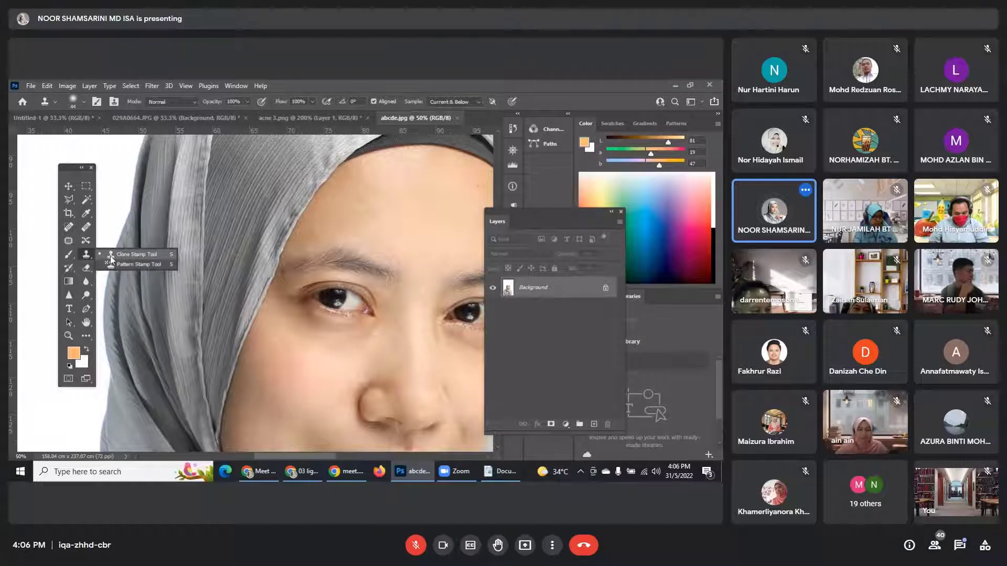
click(110, 259)
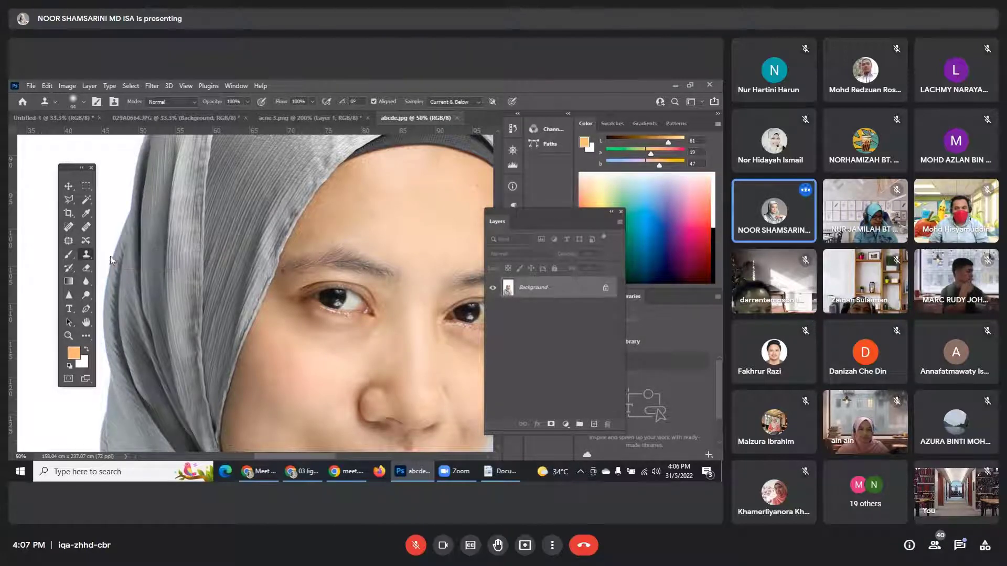
Try the Eraser tool on the headscarf edge beside the cheek in 029A0664.JPG's Background layer, and undo the stroke.
click(86, 268)
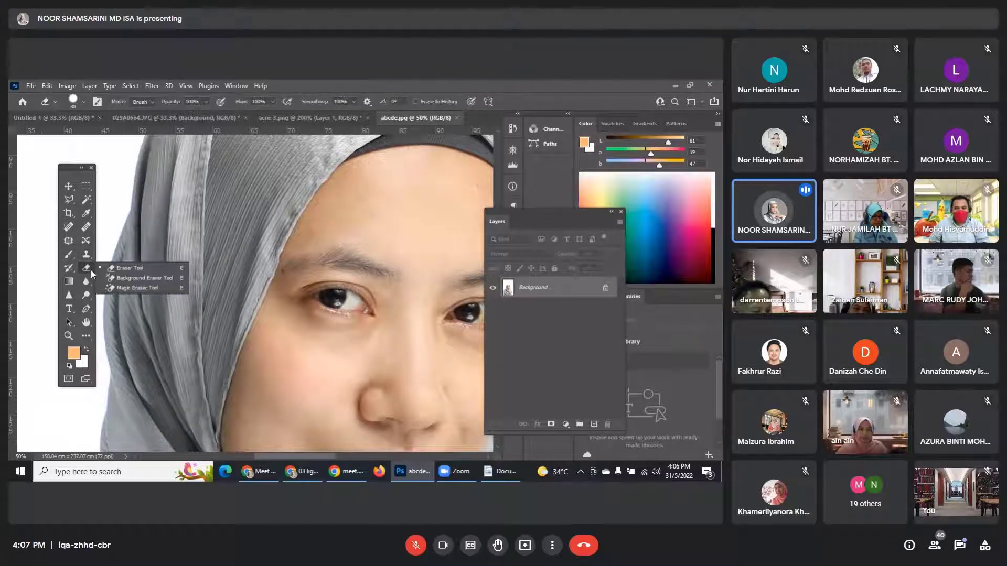
click(137, 263)
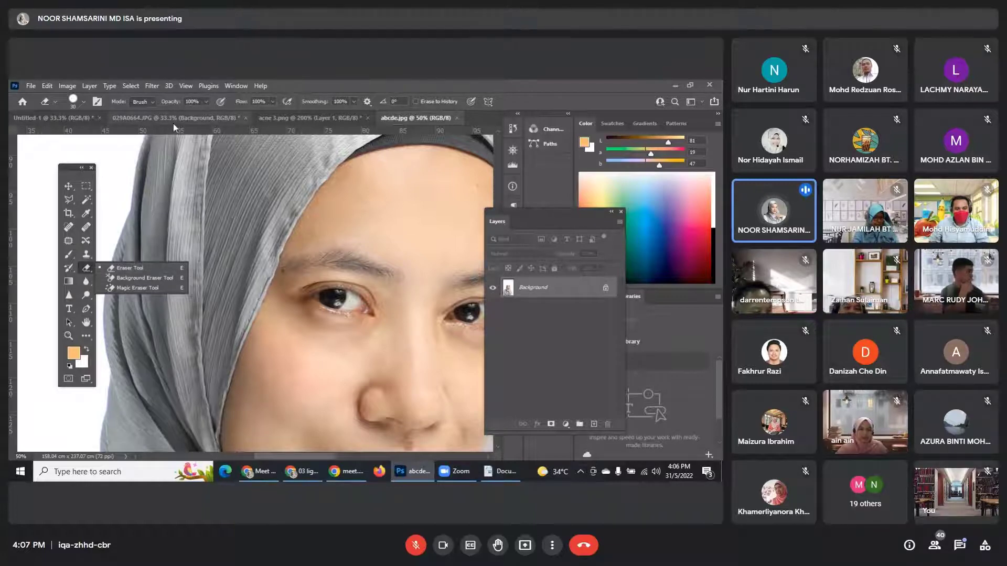
click(177, 120)
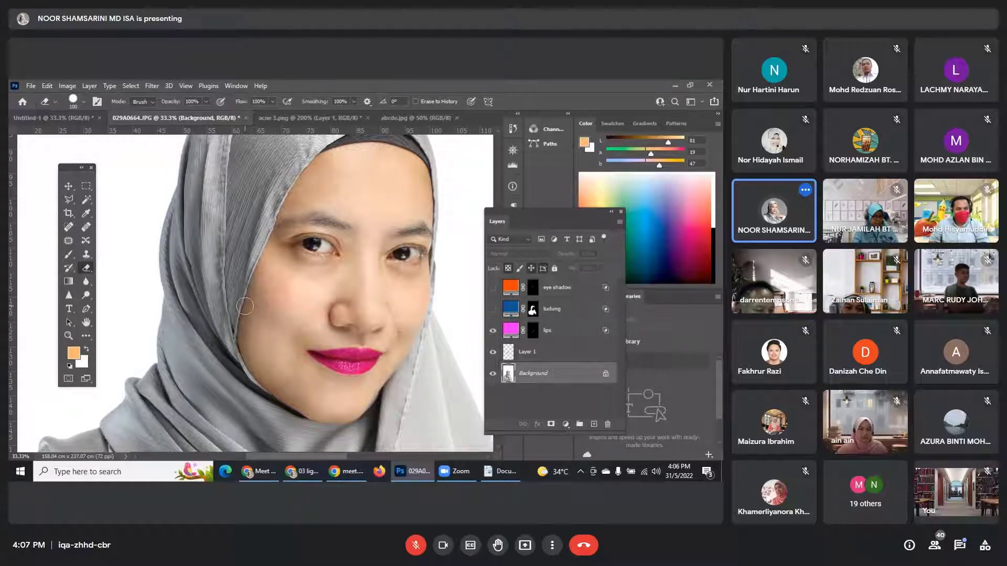
mouse_move(245, 306)
mouse_down()
mouse_move(219, 312)
mouse_move(247, 307)
mouse_up()
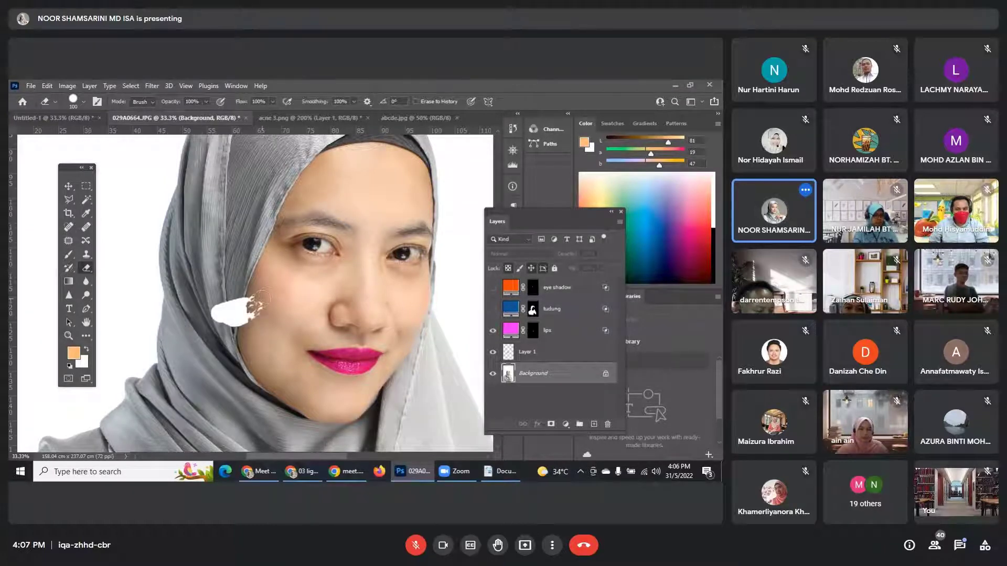
key(ctrl+z)
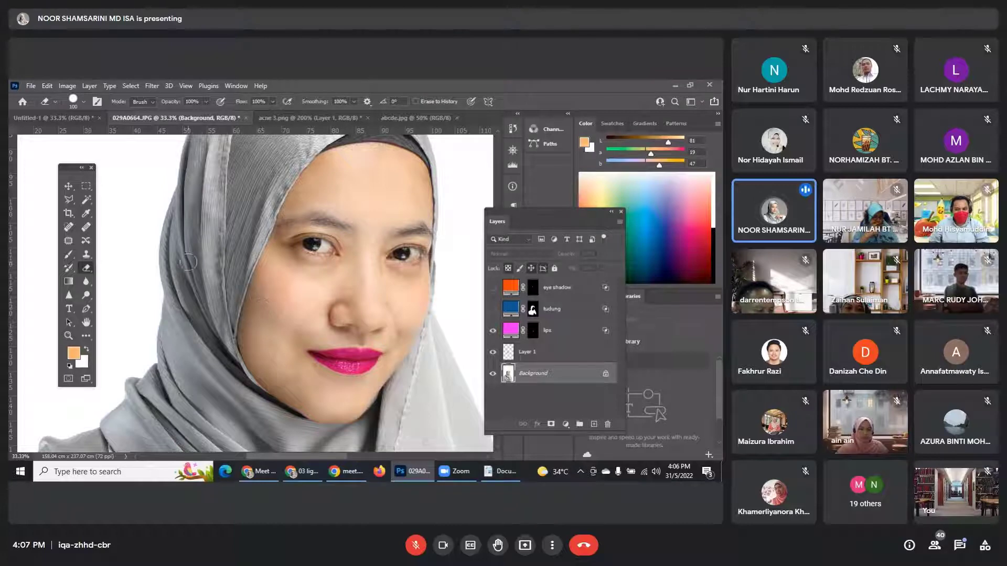
Show the Gradient tool, select the Paint Bucket tool, and bring the whole portrait into view.
click(69, 283)
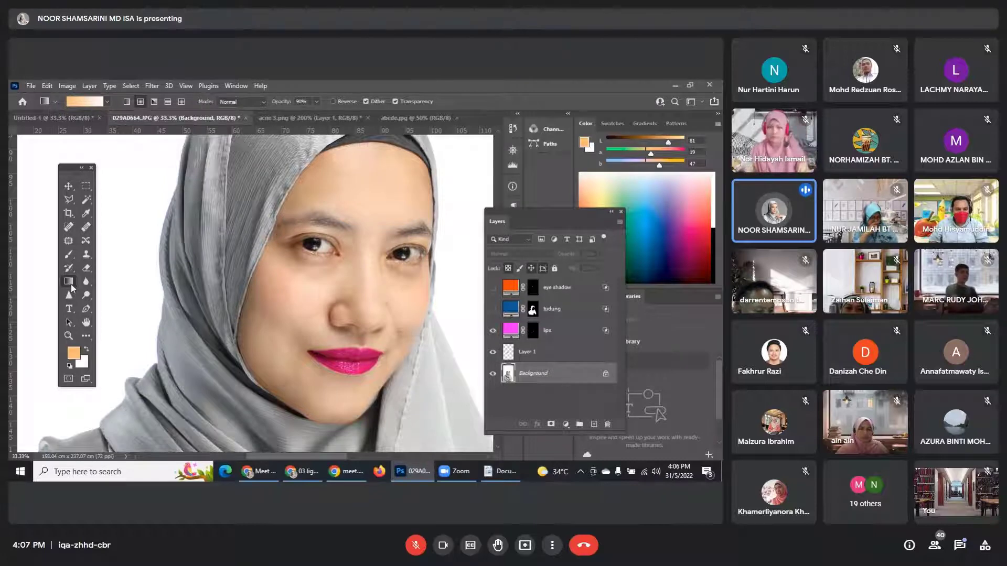
click(88, 335)
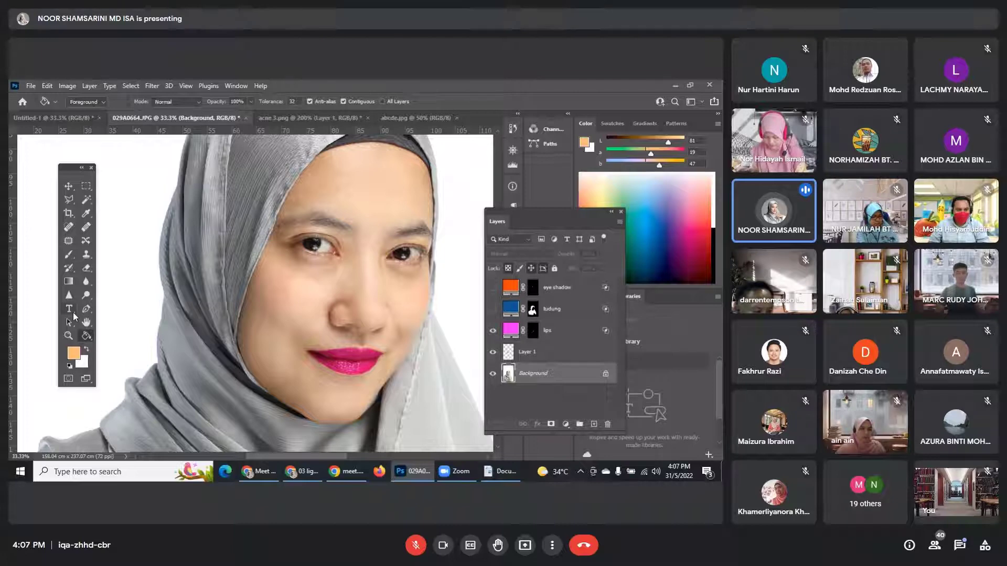
key(ctrl+minus)
key(ctrl+minus)
key(ctrl+minus)
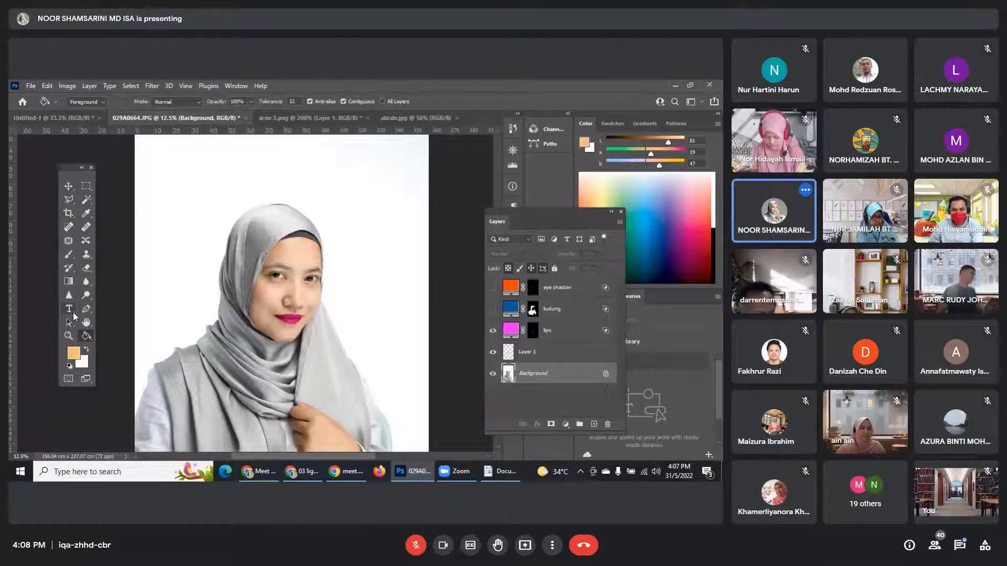
key(ctrl+minus)
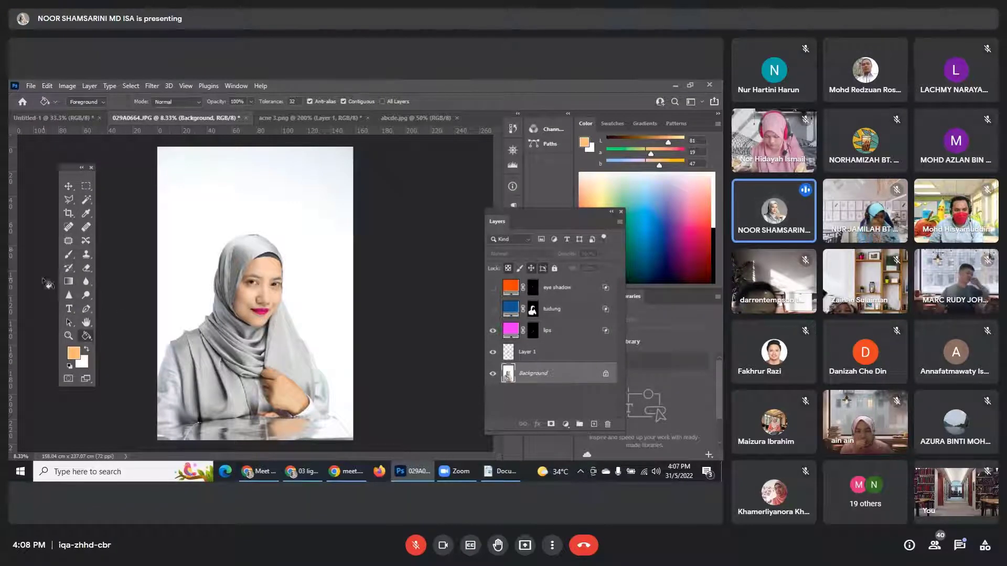
Add a new layer at the very top of the layer stack and fill it with magenta dc15f4 using the Paint Bucket.
click(594, 425)
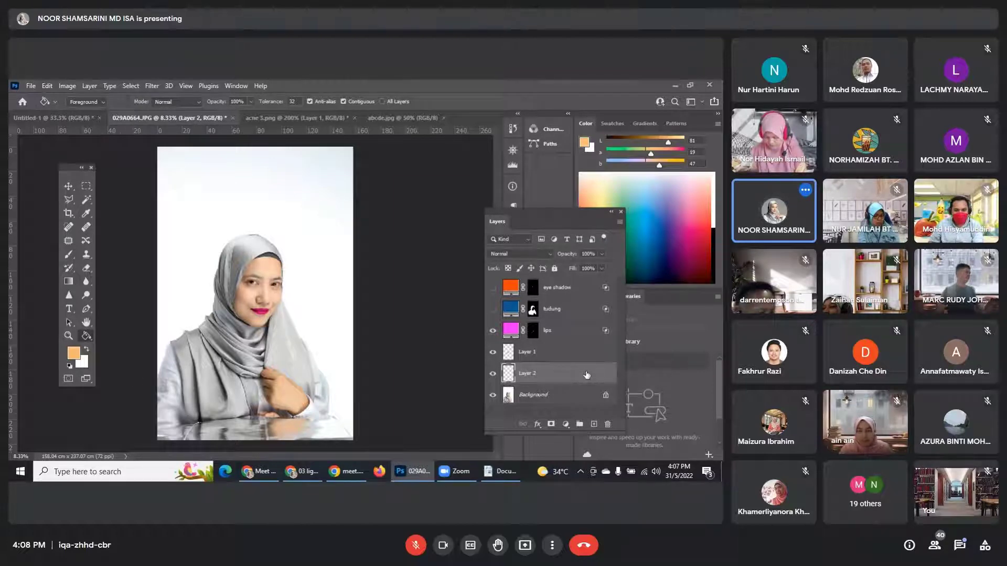
drag(586, 374, 569, 289)
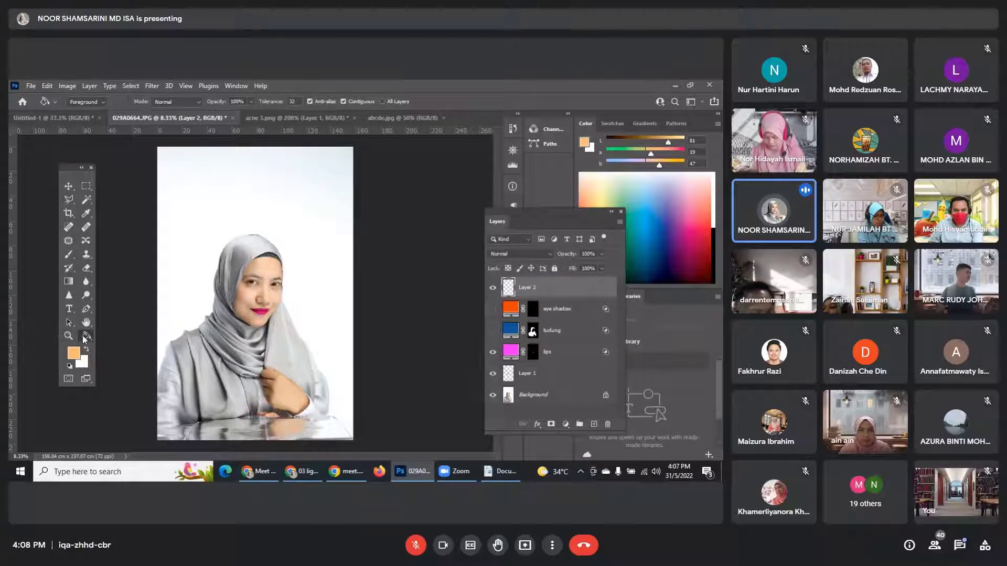
click(73, 353)
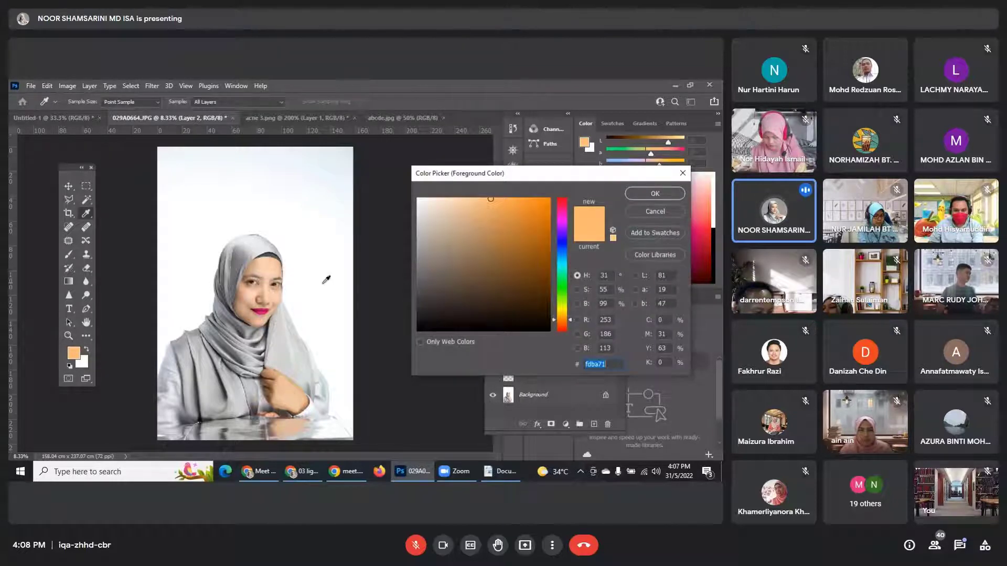
click(561, 222)
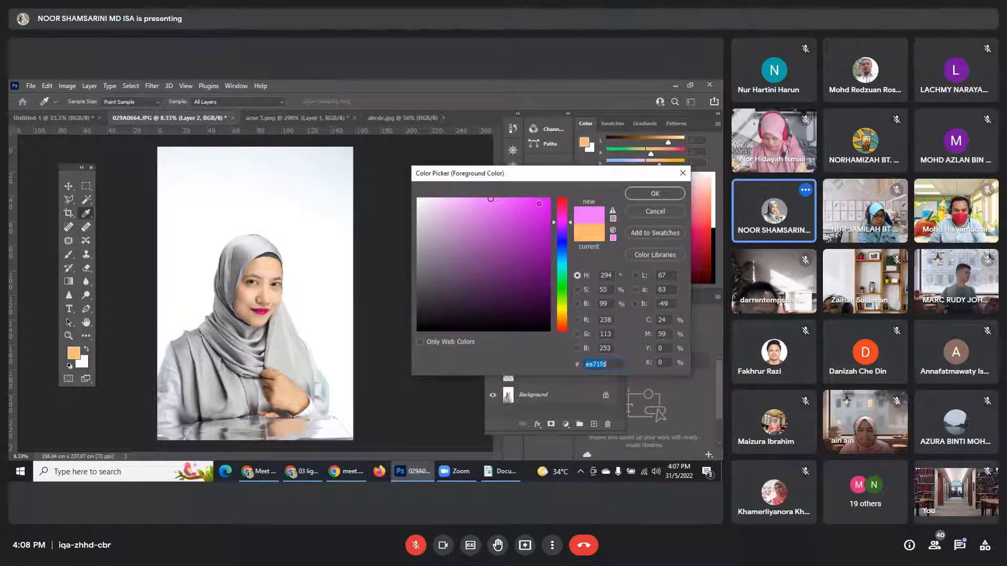
click(655, 194)
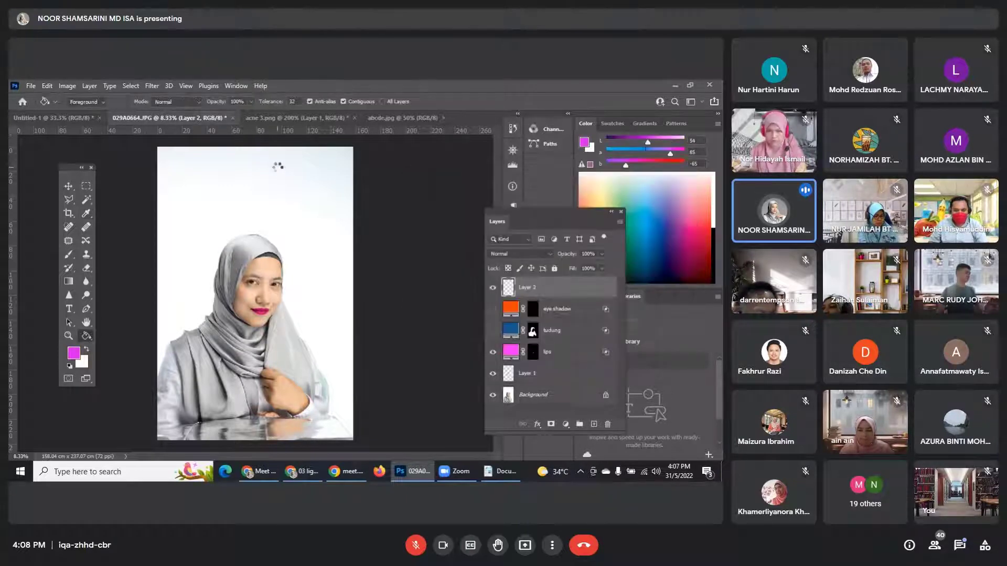
click(281, 171)
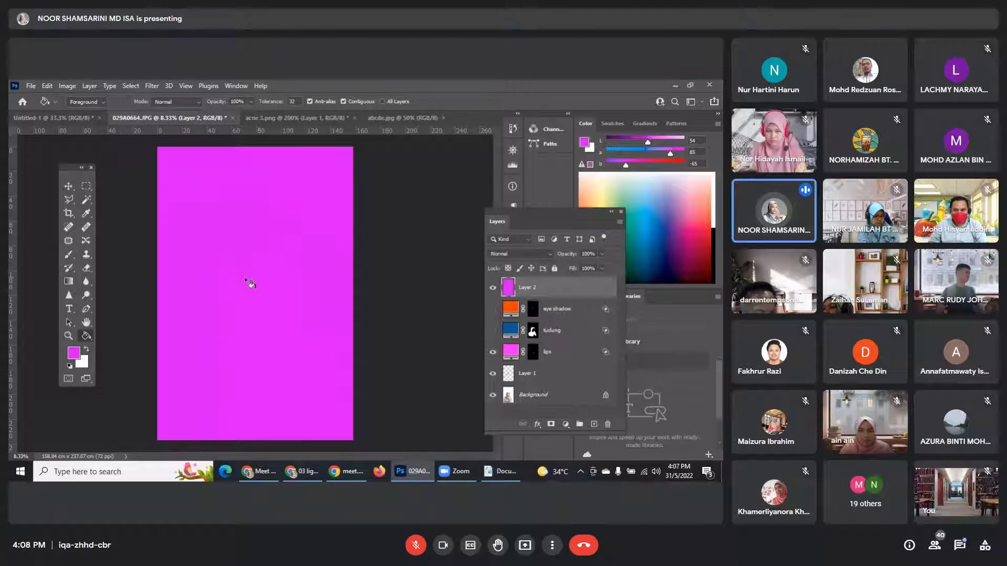
Delete the magenta-filled layer and add a fresh empty layer above the eye shadow layer.
click(87, 187)
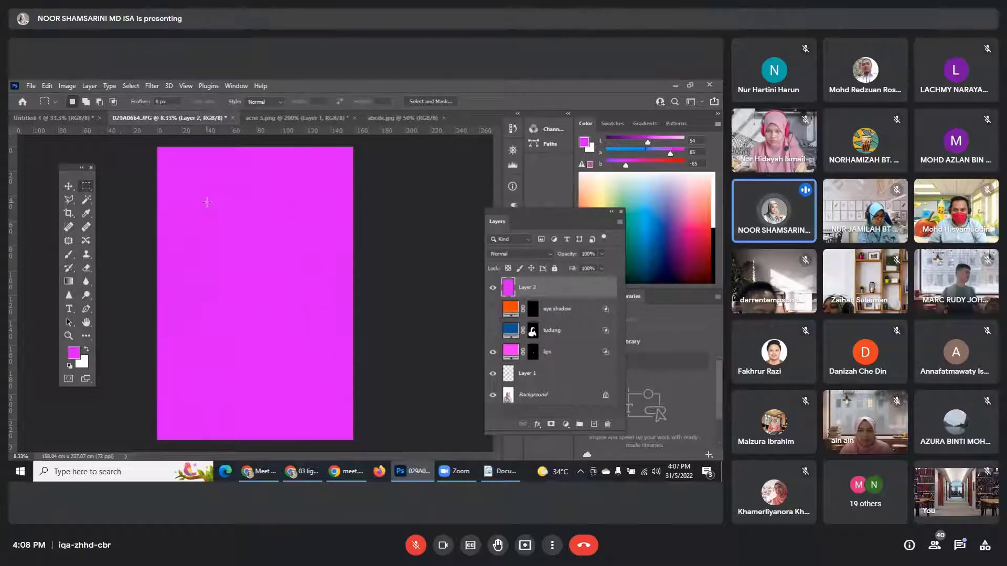
click(611, 428)
click(337, 235)
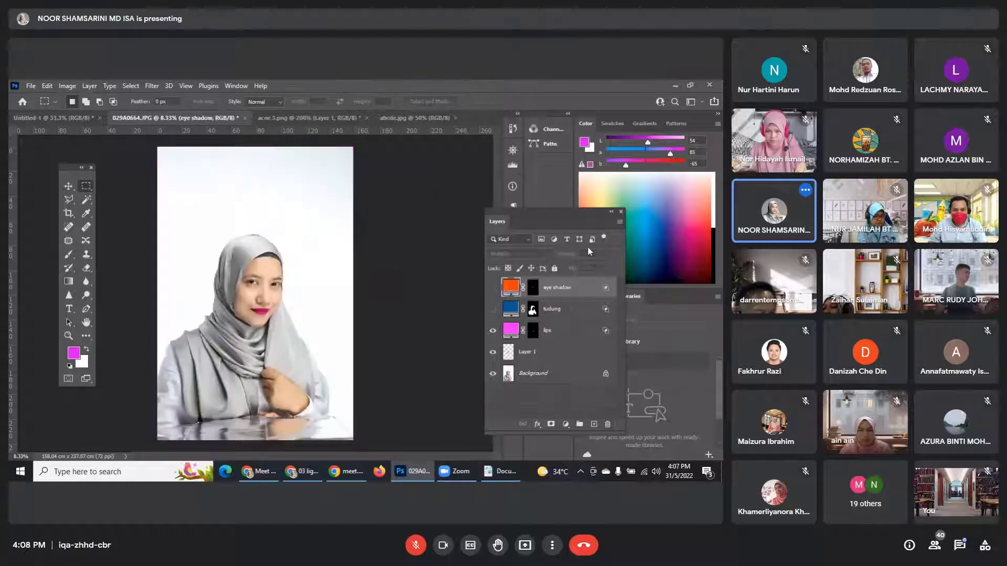
click(596, 425)
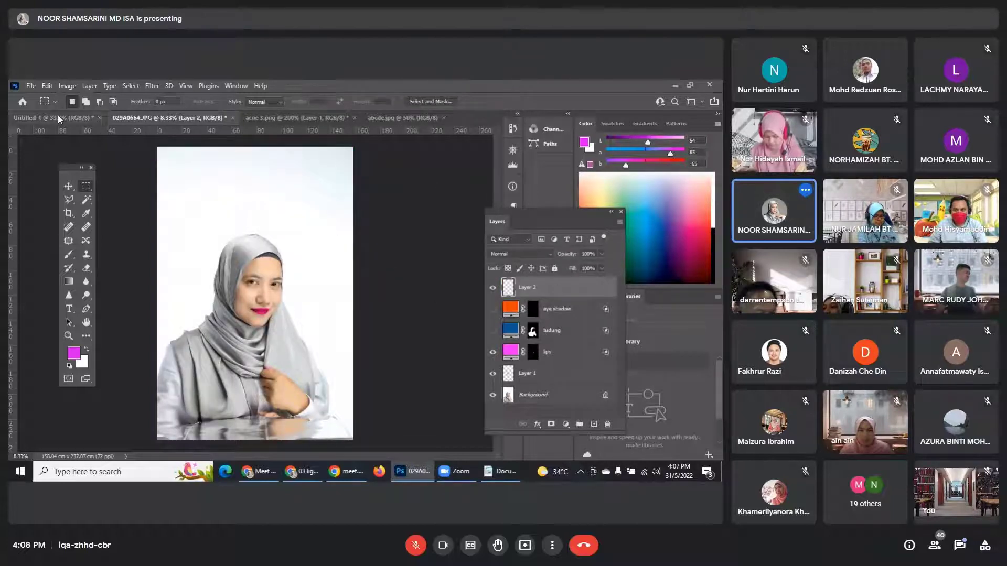
Set up the Gradient tool with the Foreground to Transparent preset from the Basics group.
click(68, 281)
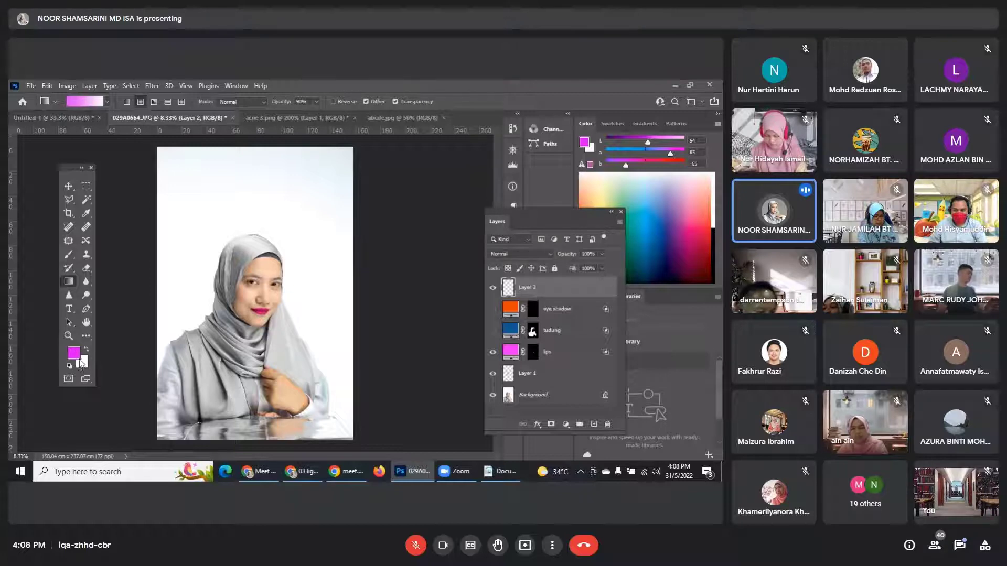
click(107, 102)
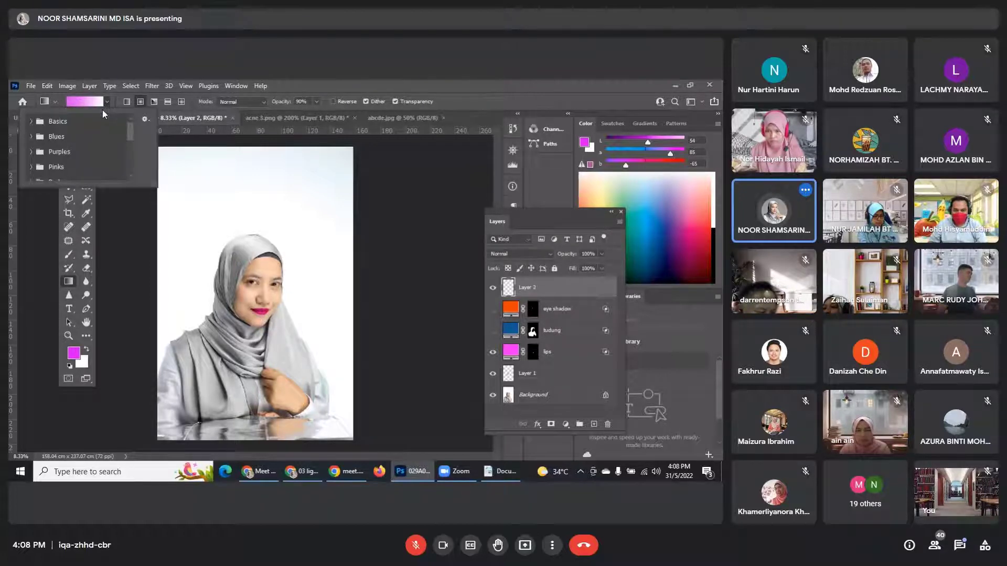
click(32, 122)
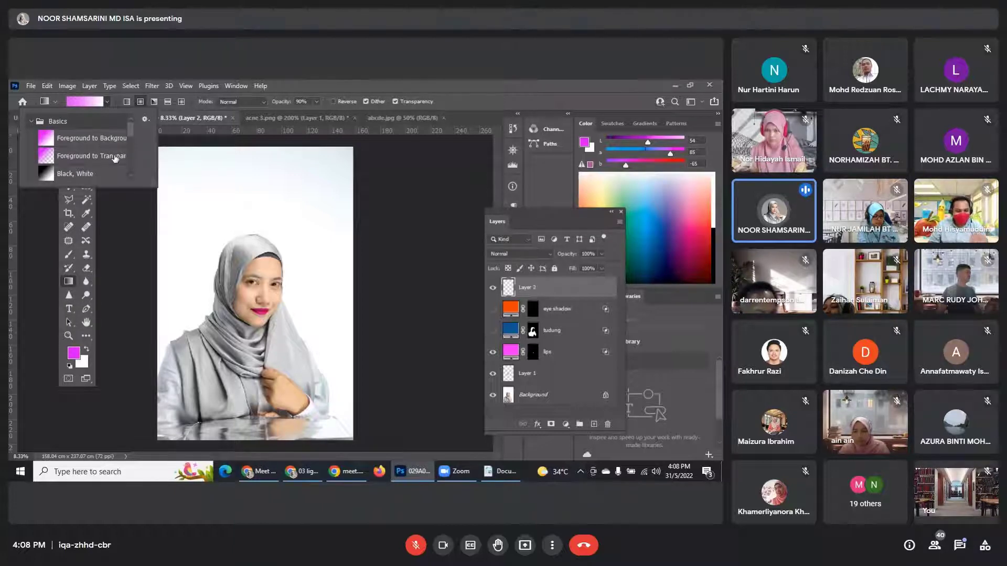
scroll(112, 167, down, 1)
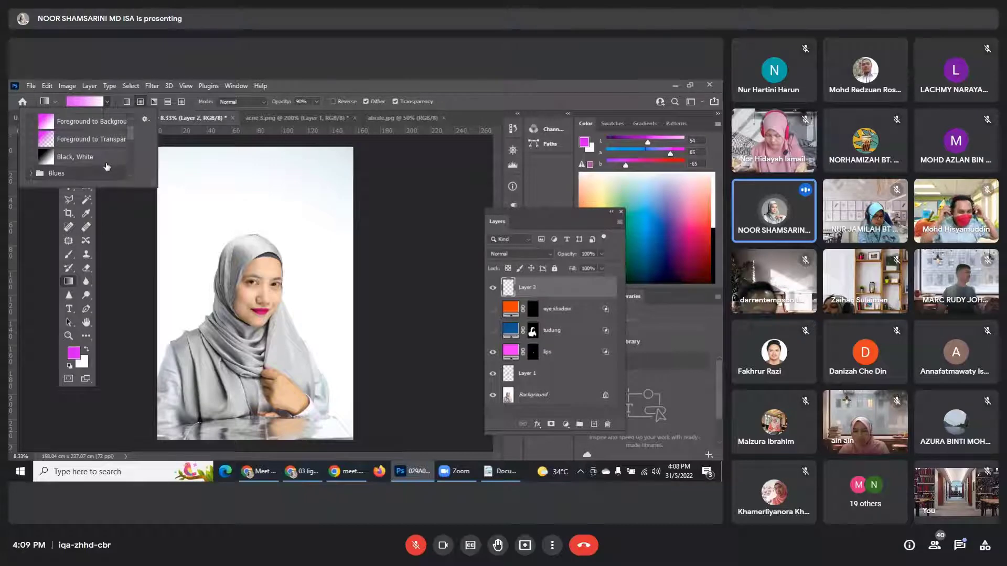
scroll(110, 160, up, 1)
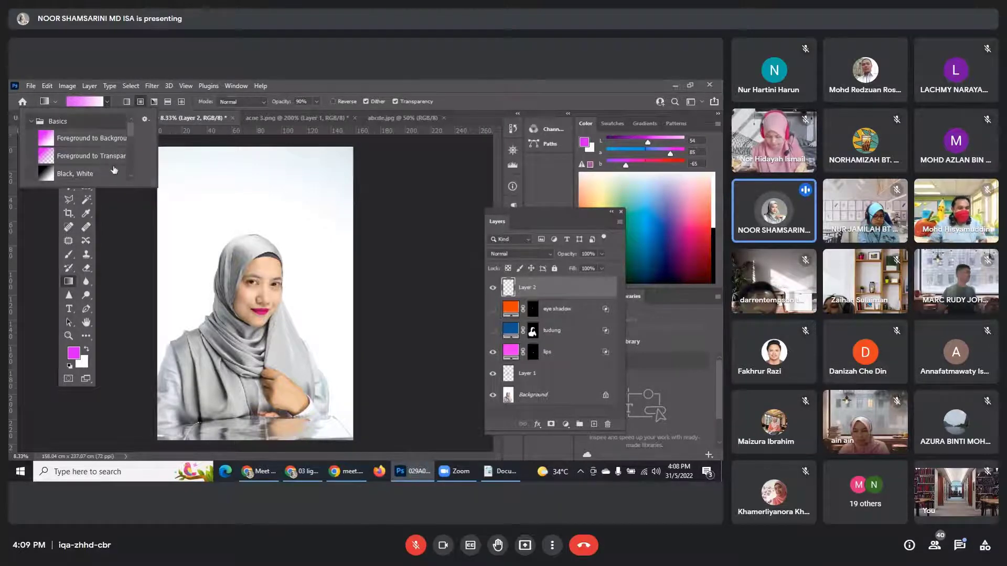
click(109, 157)
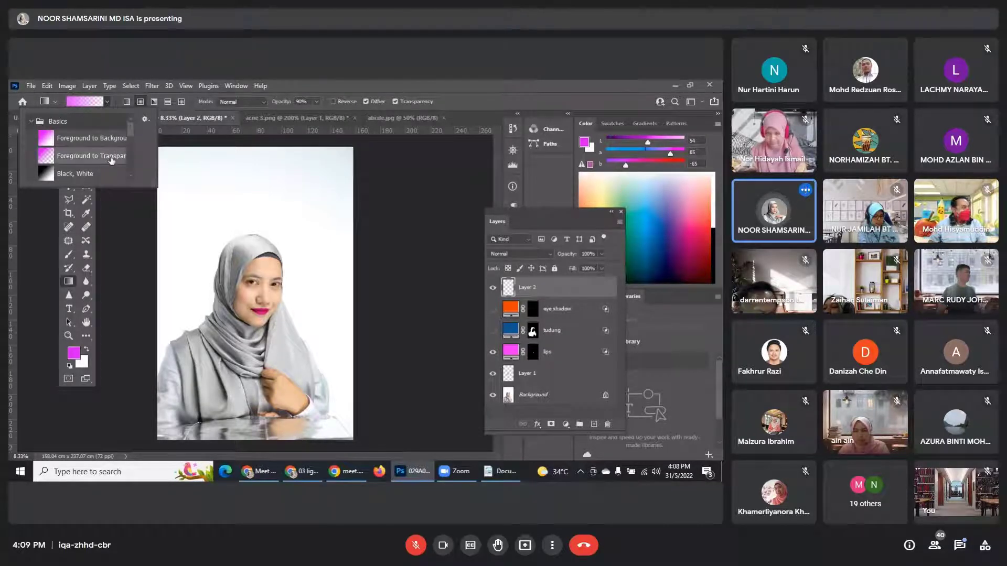
click(337, 80)
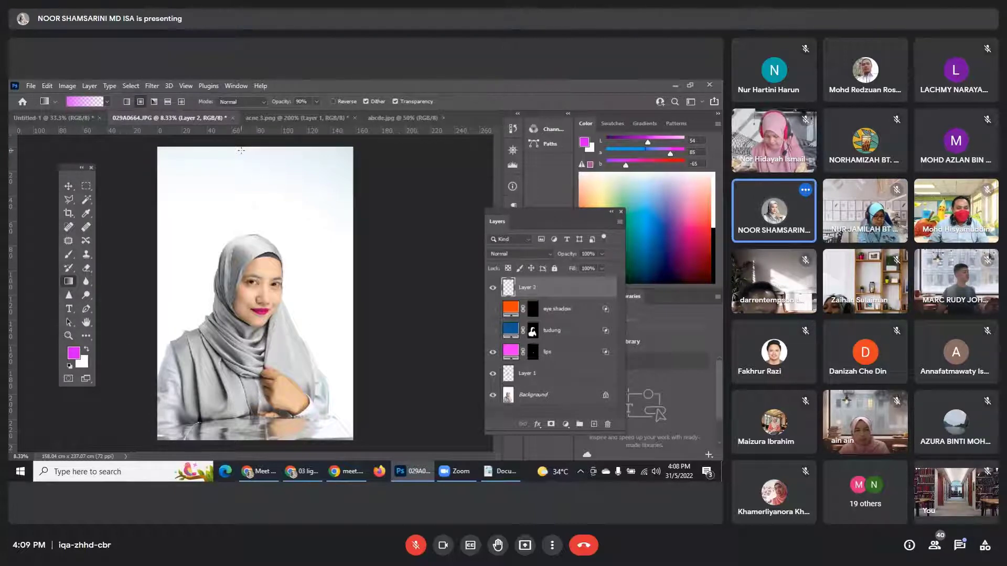
Try a long and a short radial magenta gradient downward from the portrait's top edge, undoing each one.
drag(240, 150, 234, 375)
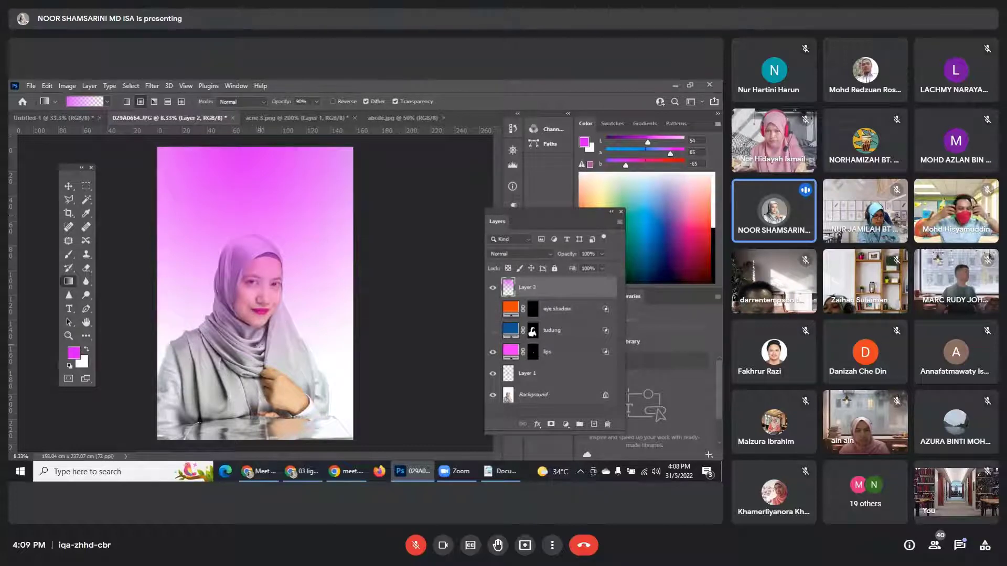
key(ctrl+z)
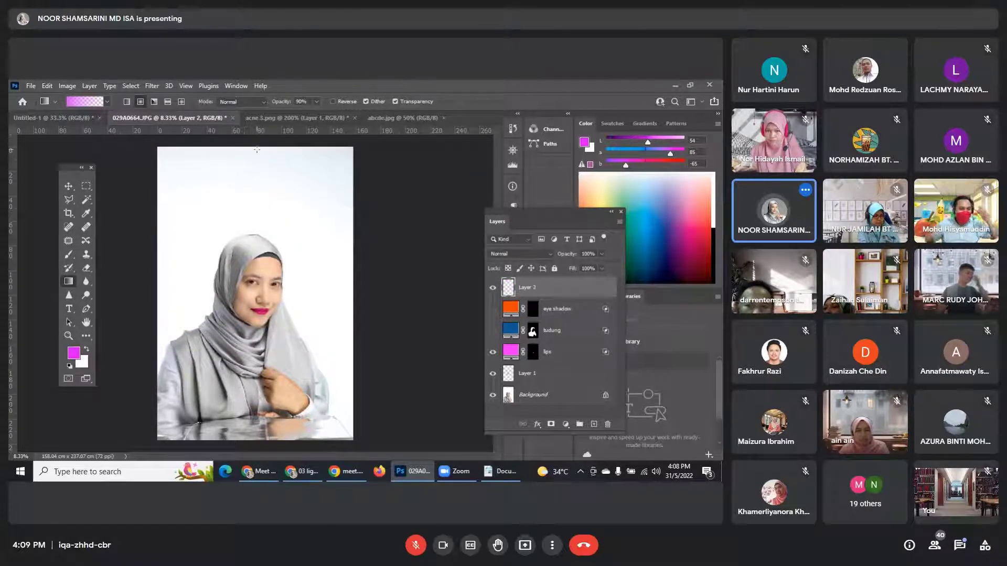
drag(256, 151, 256, 231)
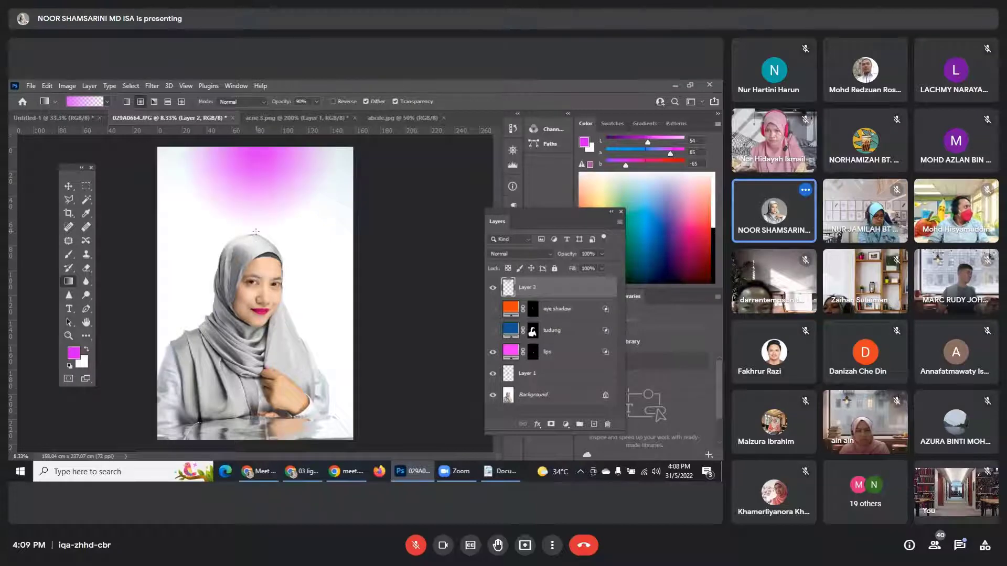
key(ctrl+z)
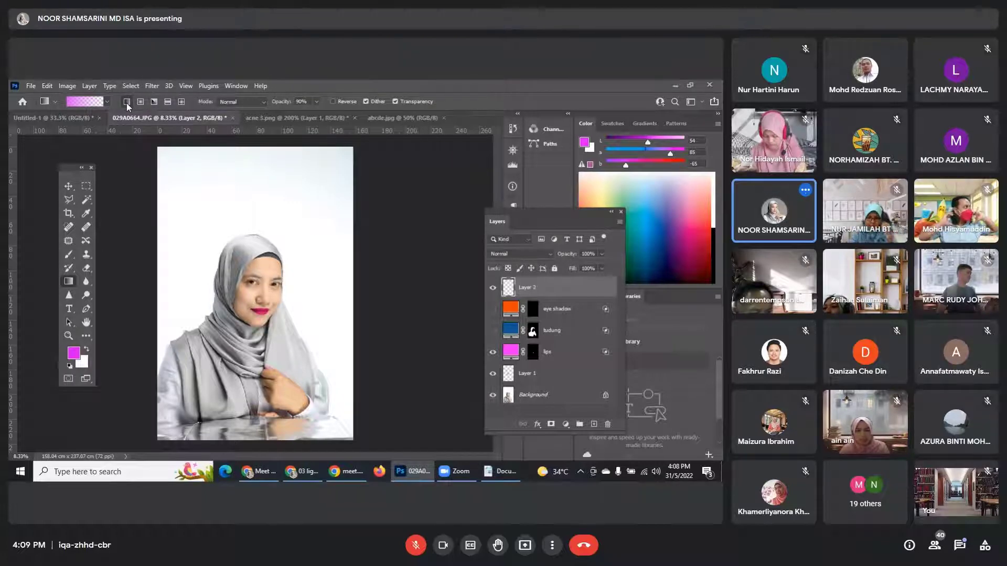
Draw a linear magenta gradient from the portrait's top edge down to the headscarf, and overlay a light blue 55cafb one.
drag(244, 149, 247, 249)
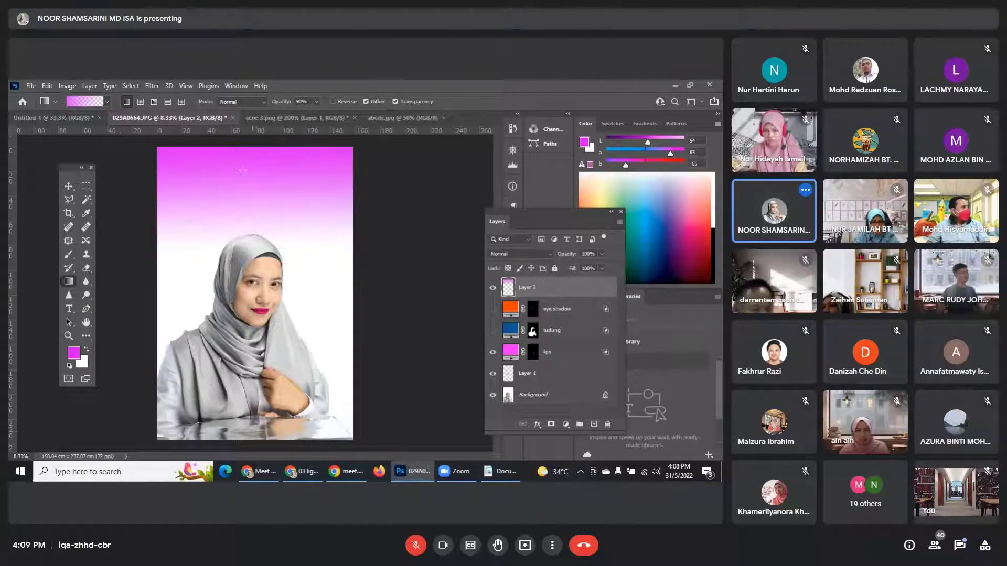
click(74, 353)
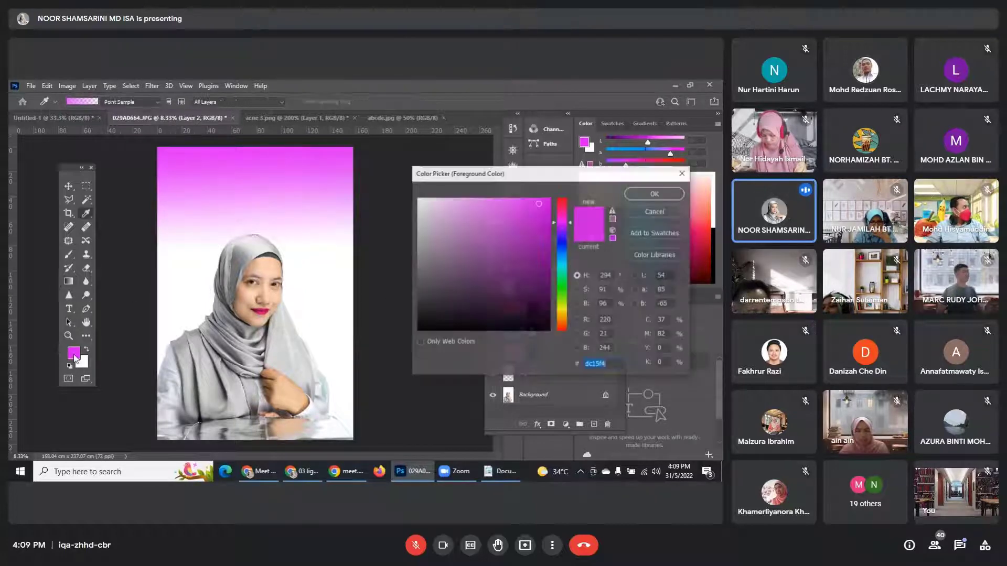
text(55cafb)
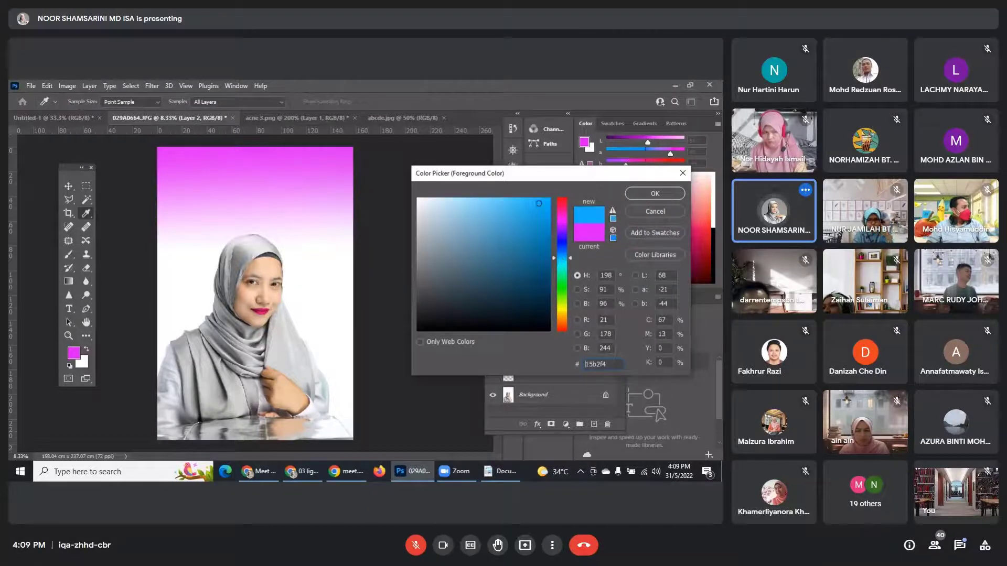
click(655, 194)
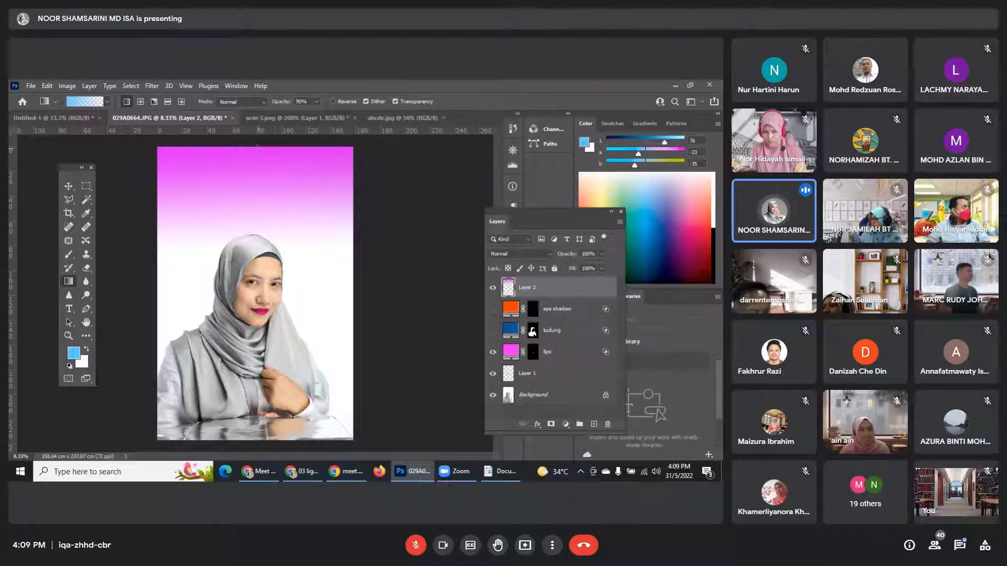
drag(257, 147, 260, 266)
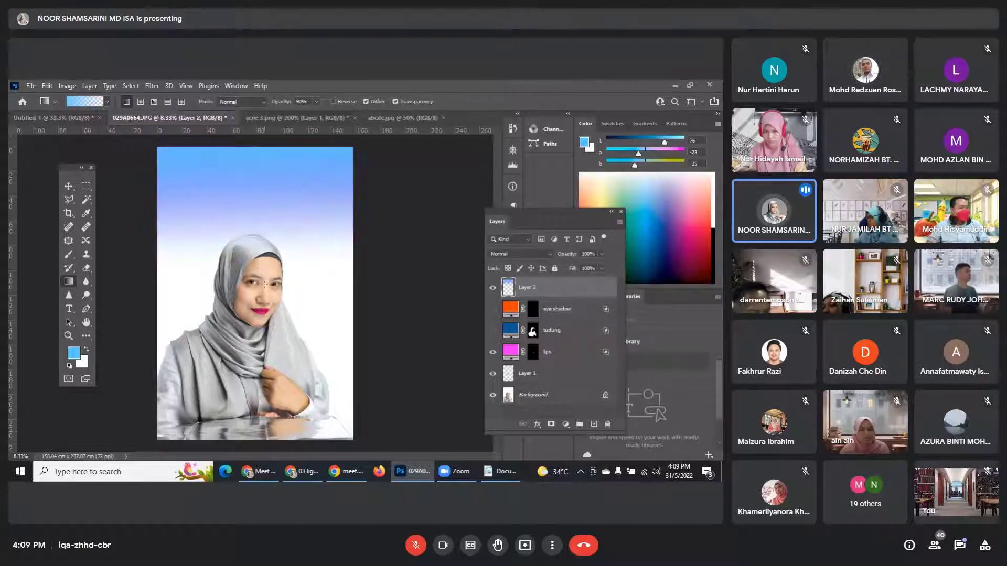
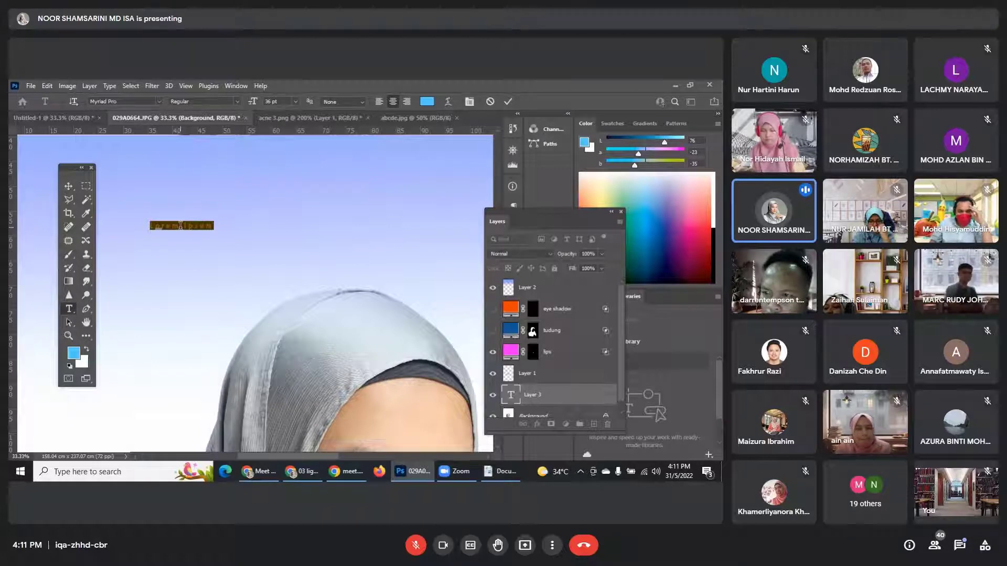
Replace the placeholder text above the headscarf with "Selamat Hari Raya" and shift the text to the right.
key(BackSpace)
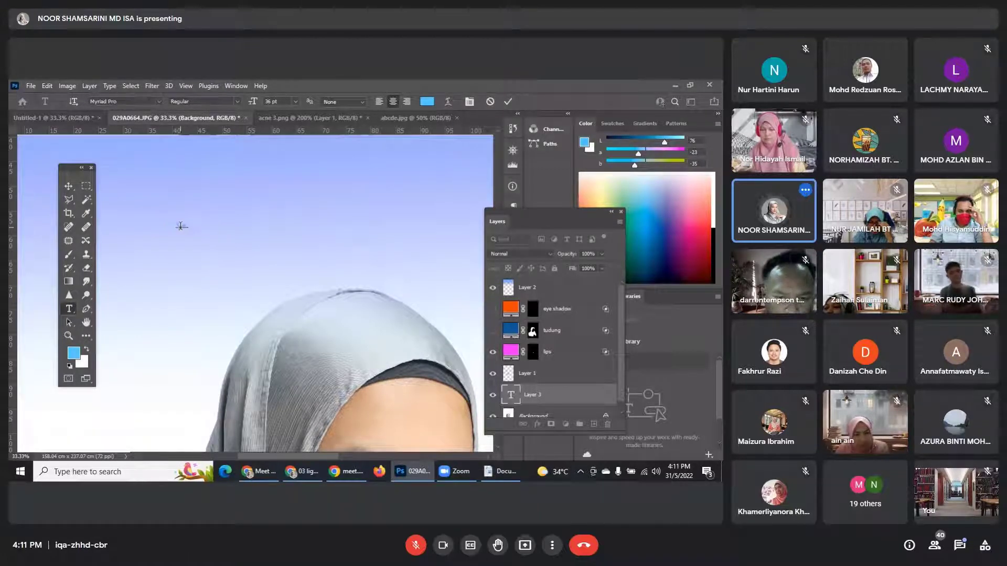
text(Shamsarini)
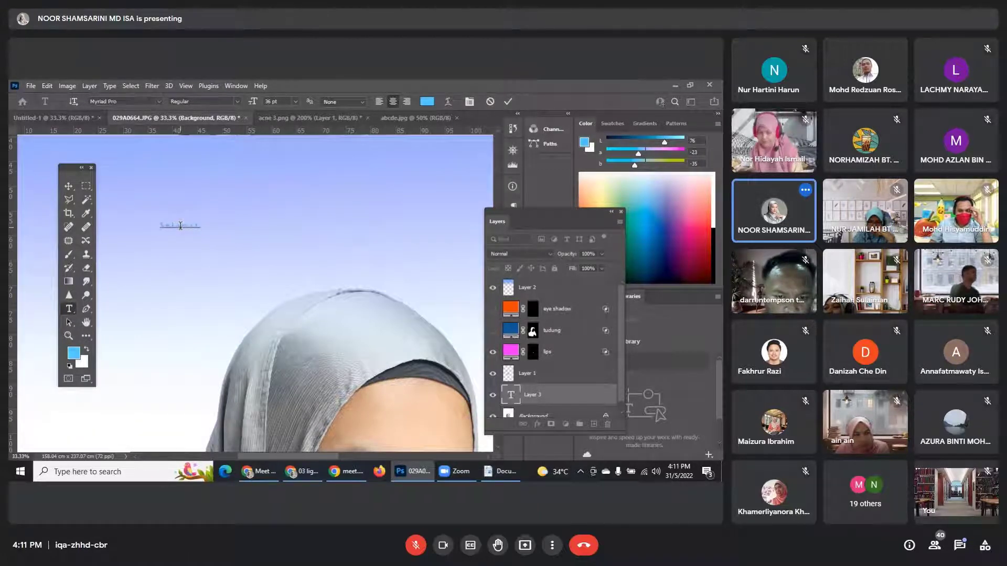
text( Ha)
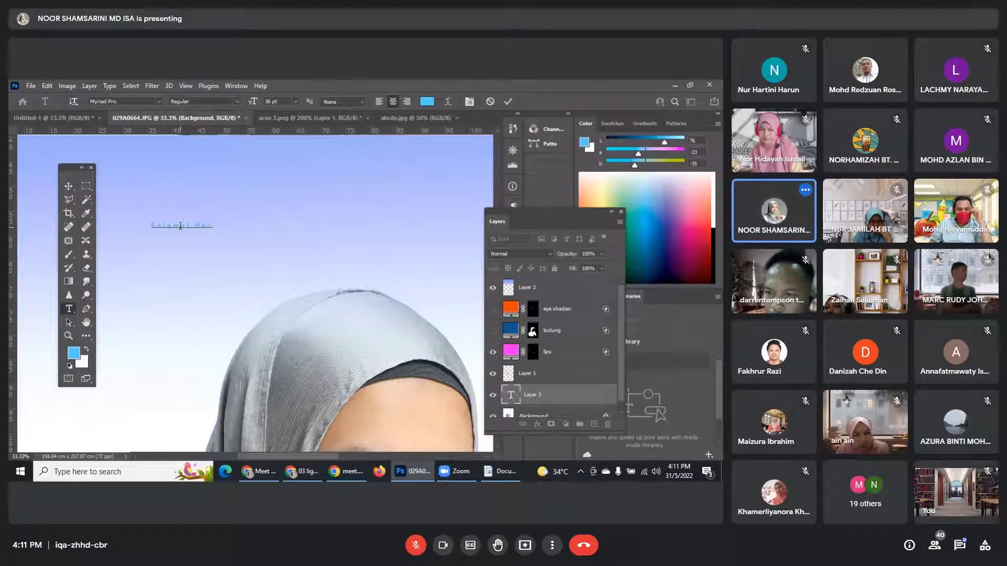
text(ri Ra)
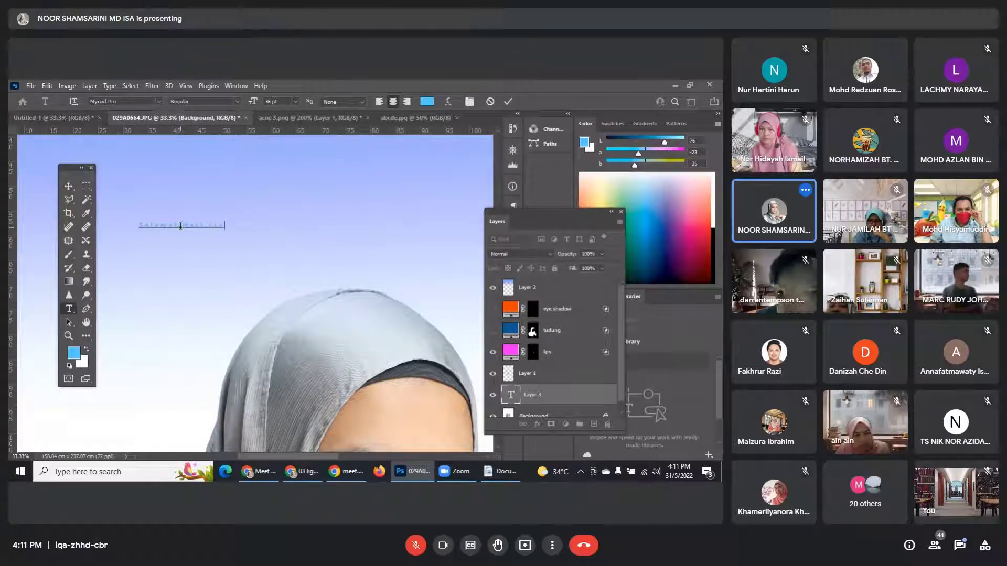
key(BackSpace)
key(BackSpace)
key(BackSpace)
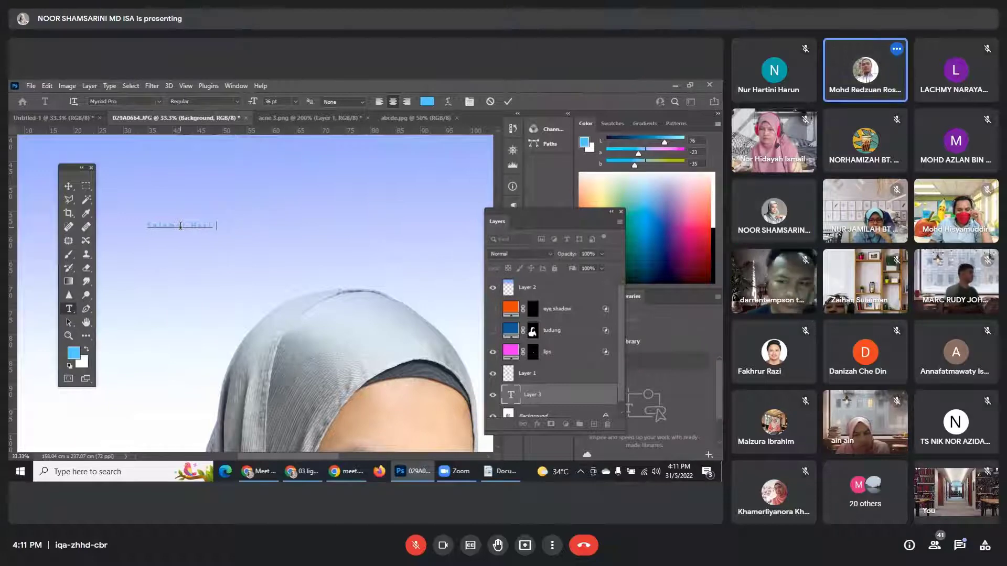
text(Raya)
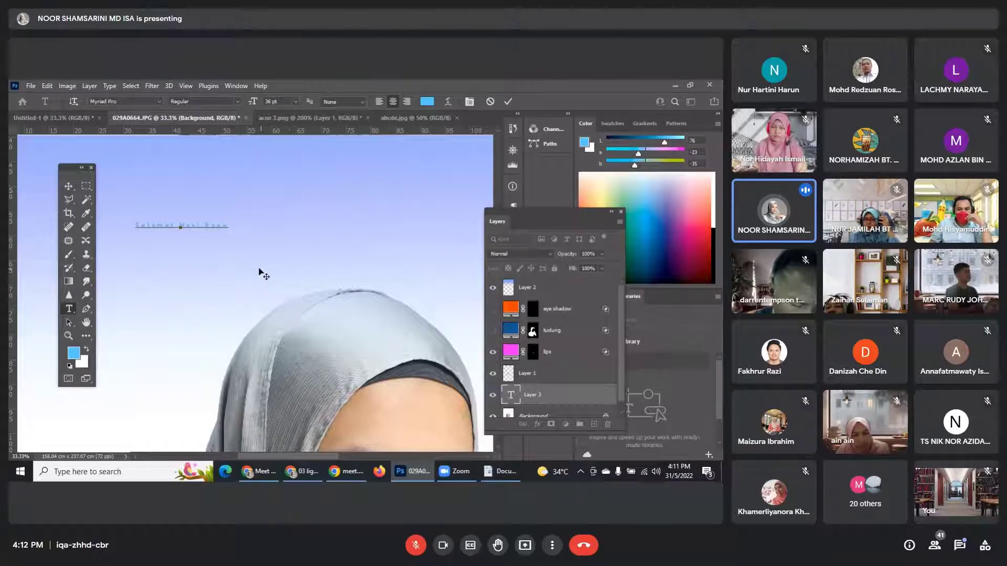
drag(208, 247, 267, 246)
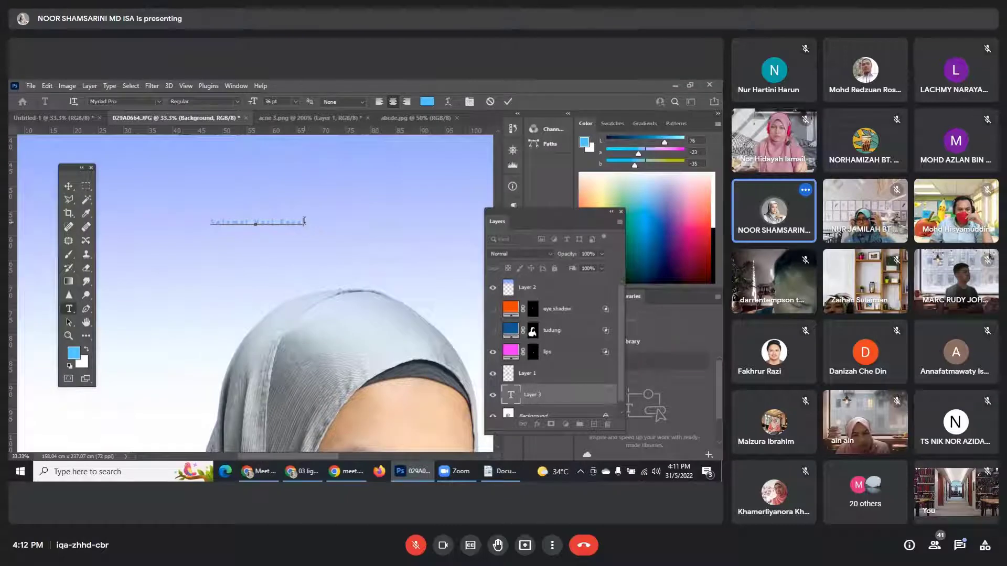
Recolor the whole "Selamat Hari Raya" text dark blue, hex 024460.
drag(305, 221, 191, 215)
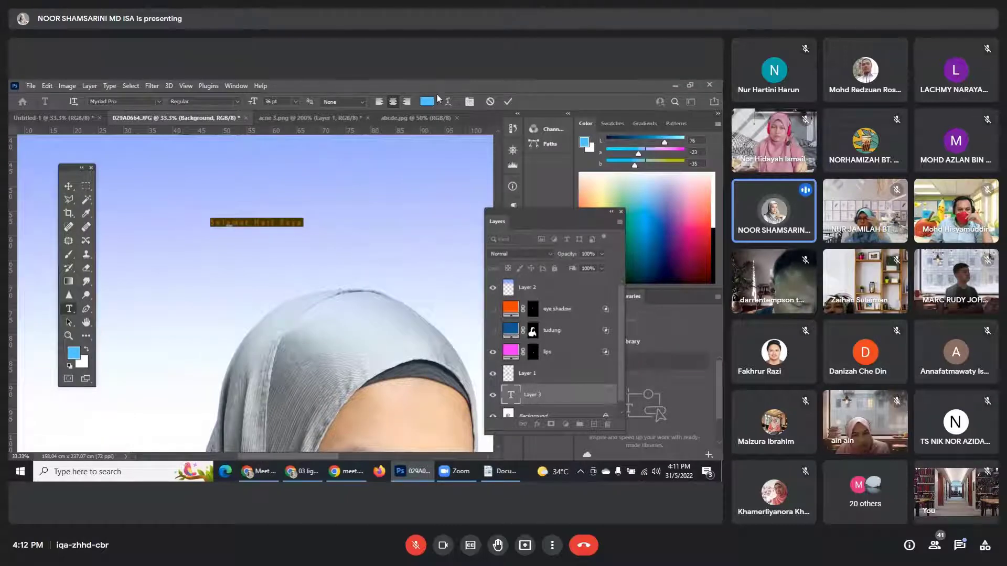
click(428, 101)
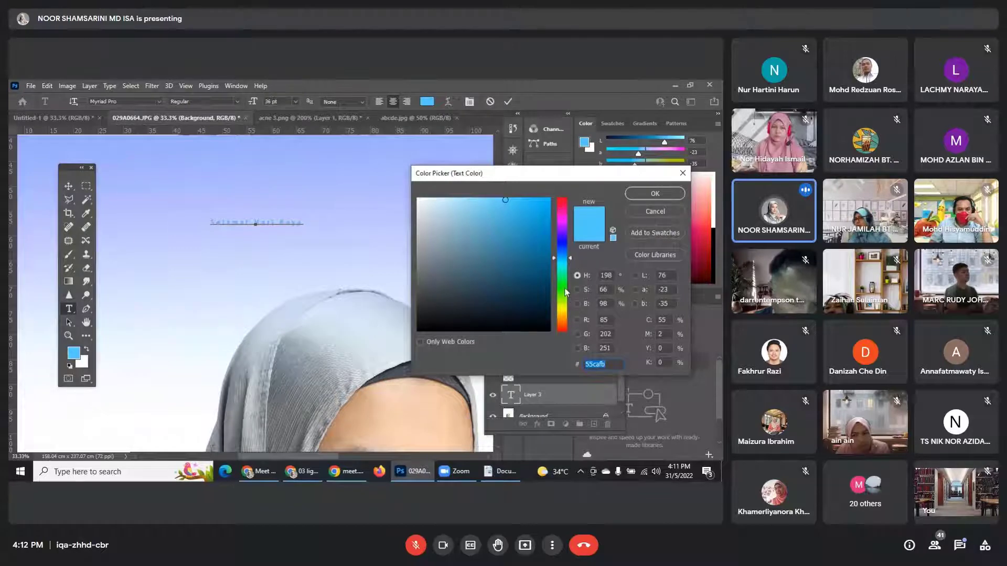
click(548, 246)
click(548, 281)
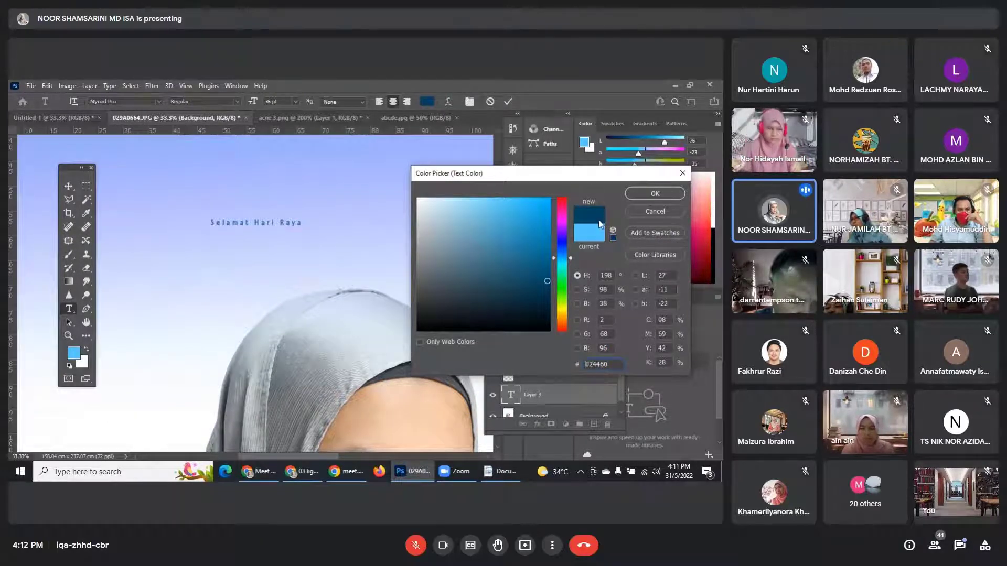
click(644, 193)
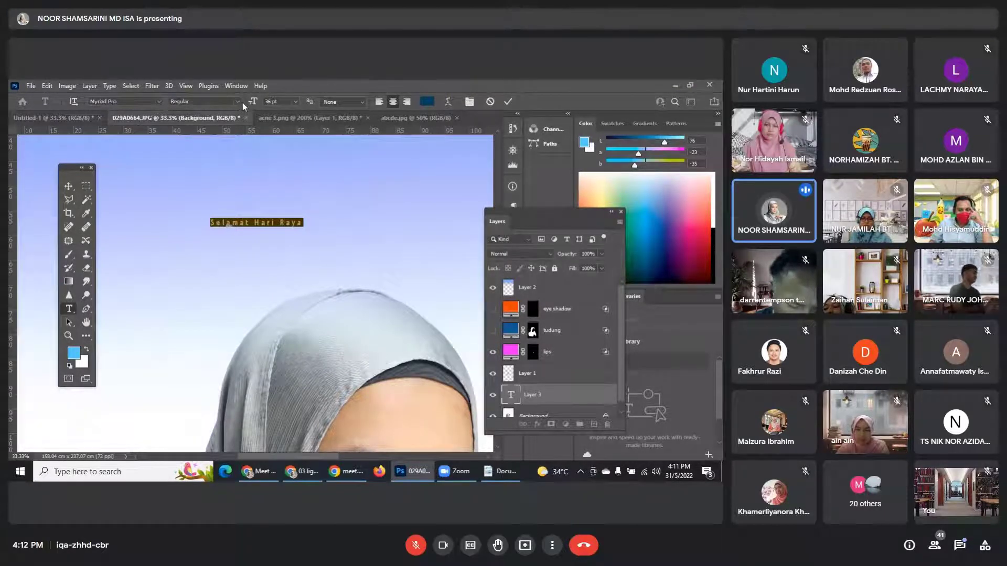
Set the greeting text's size to 72 pt and shift it closer to the top of the headscarf.
click(159, 102)
click(159, 103)
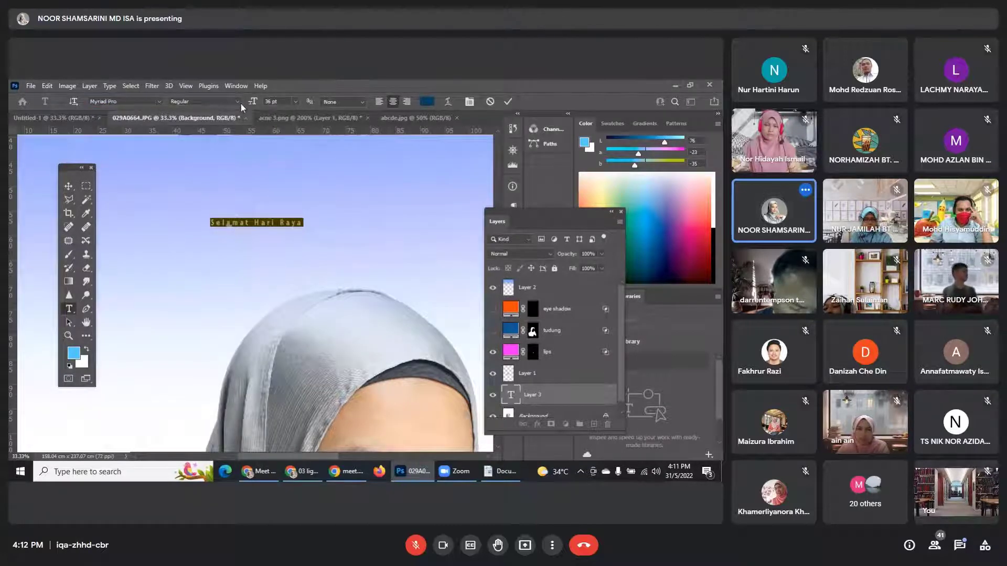
click(237, 102)
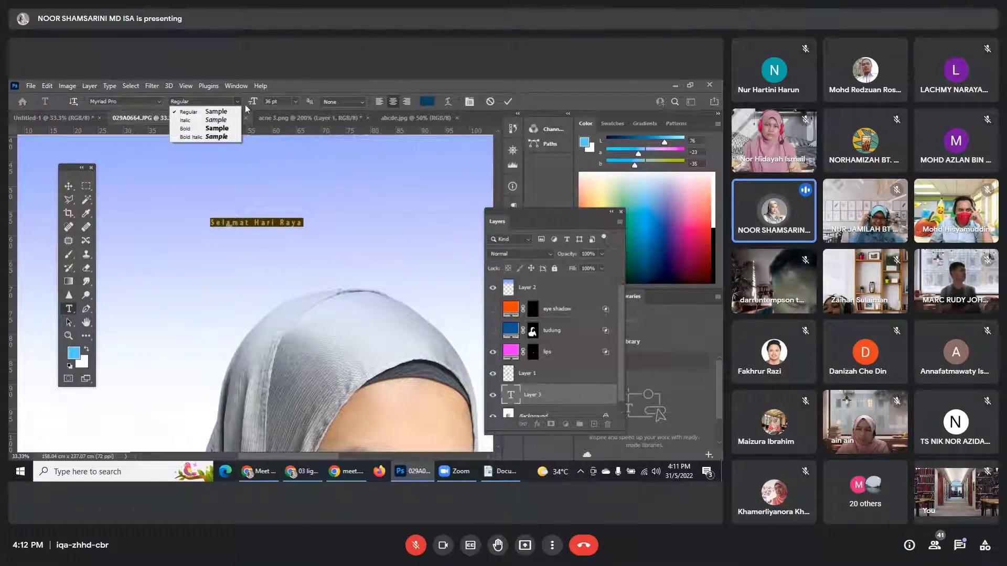
click(237, 100)
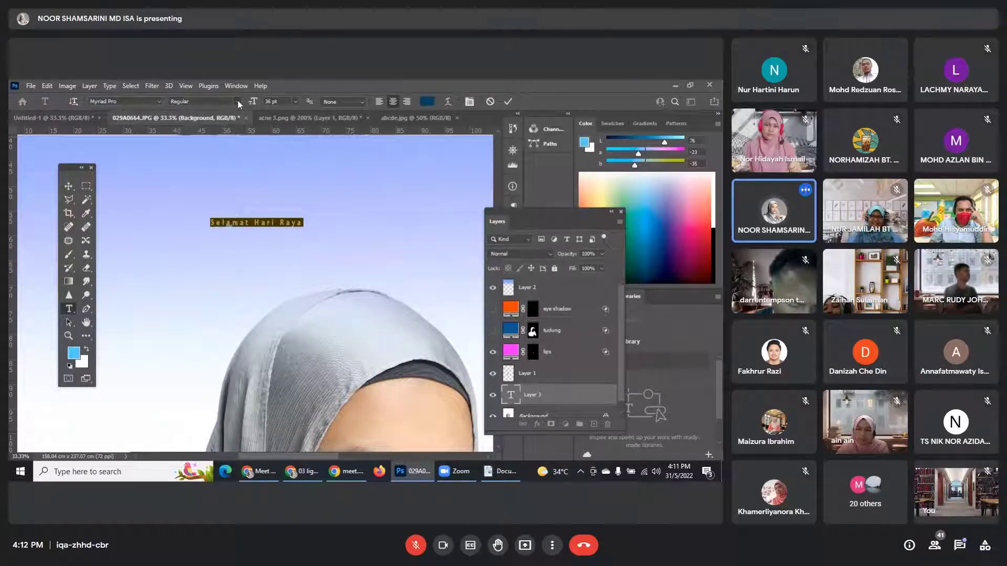
click(297, 101)
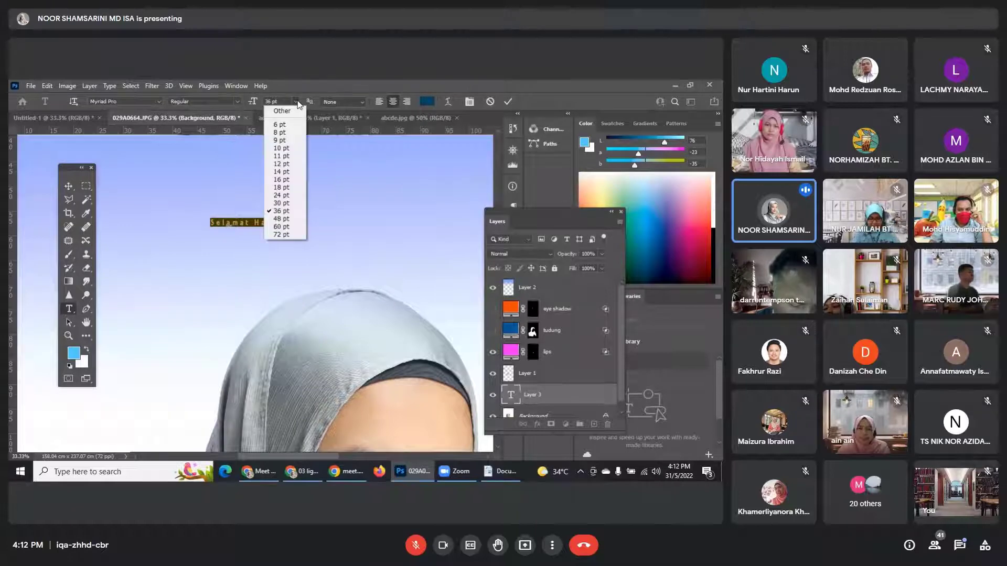
click(287, 234)
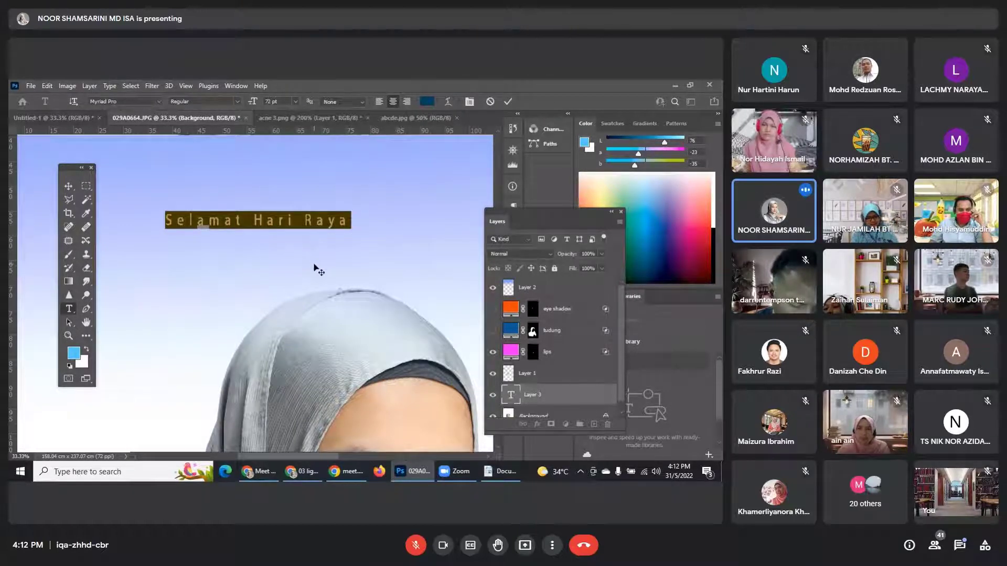
drag(338, 292, 398, 323)
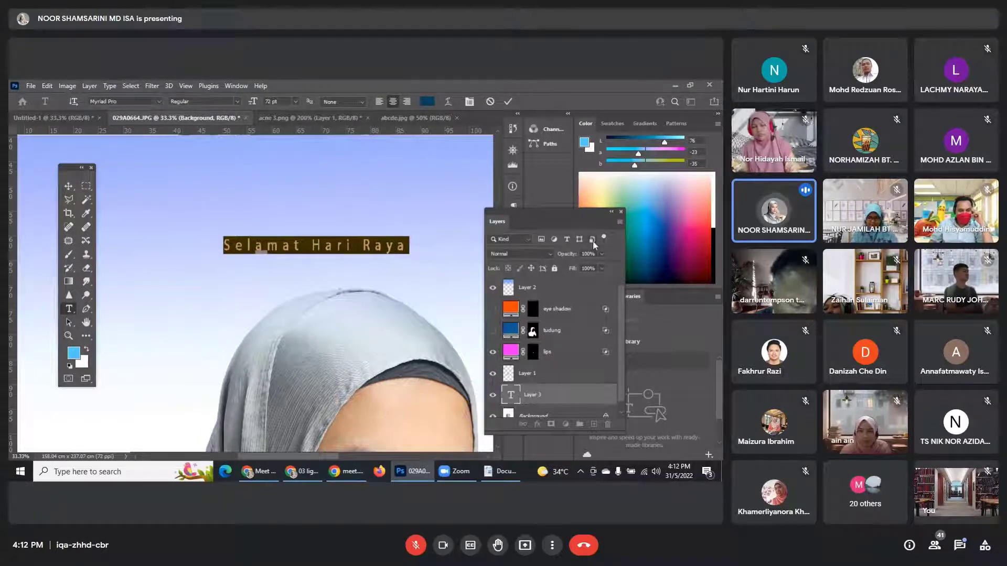
key(ctrl+Return)
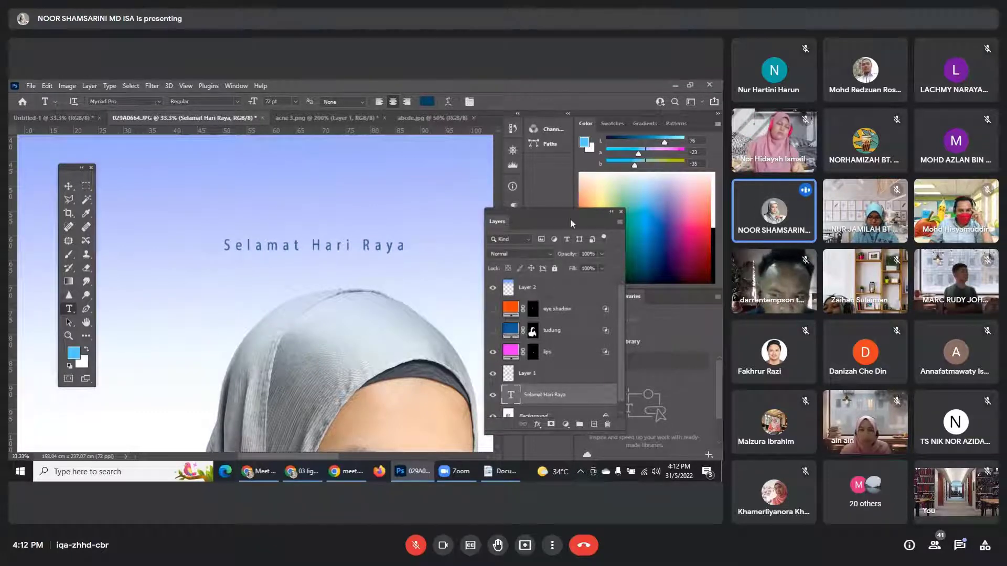
Try to reposition the greeting text with the Move tool, reselecting its text layer after each attempt.
click(68, 186)
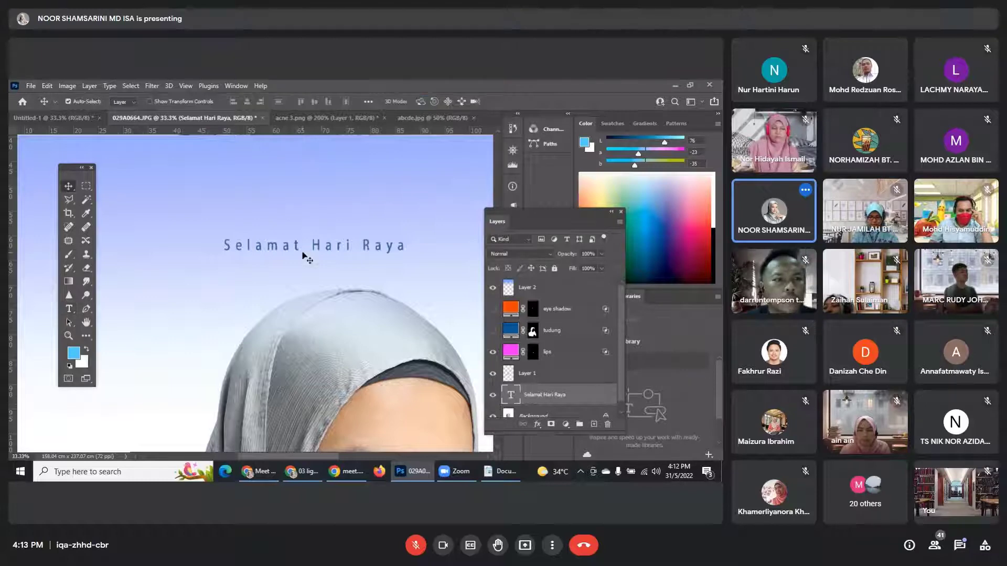
drag(320, 249, 324, 256)
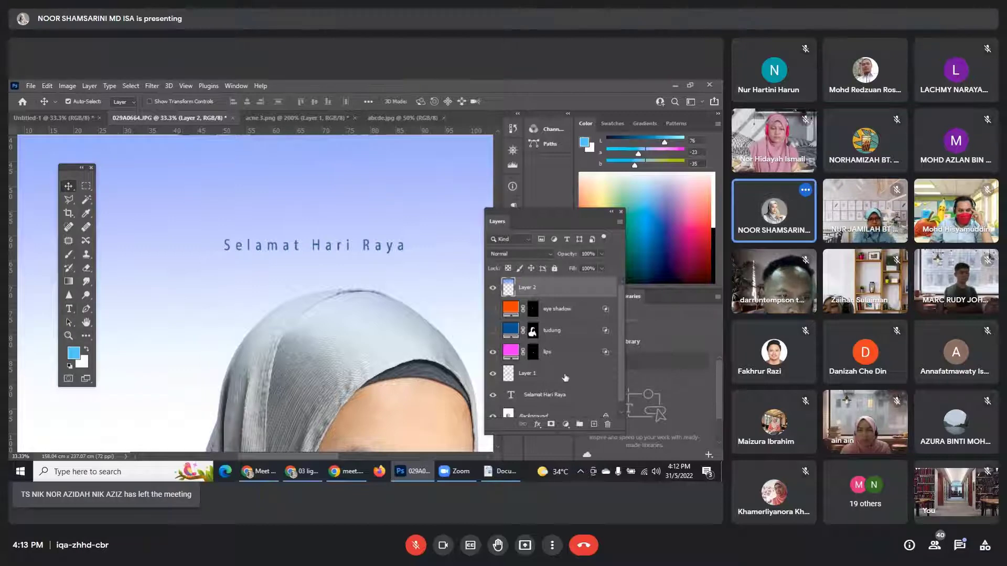
click(583, 397)
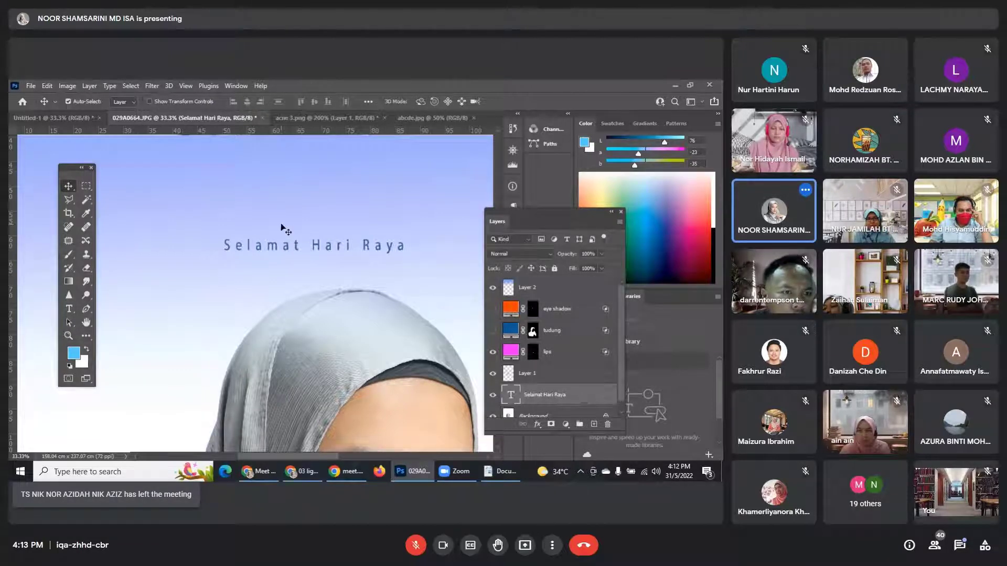
drag(321, 243, 311, 247)
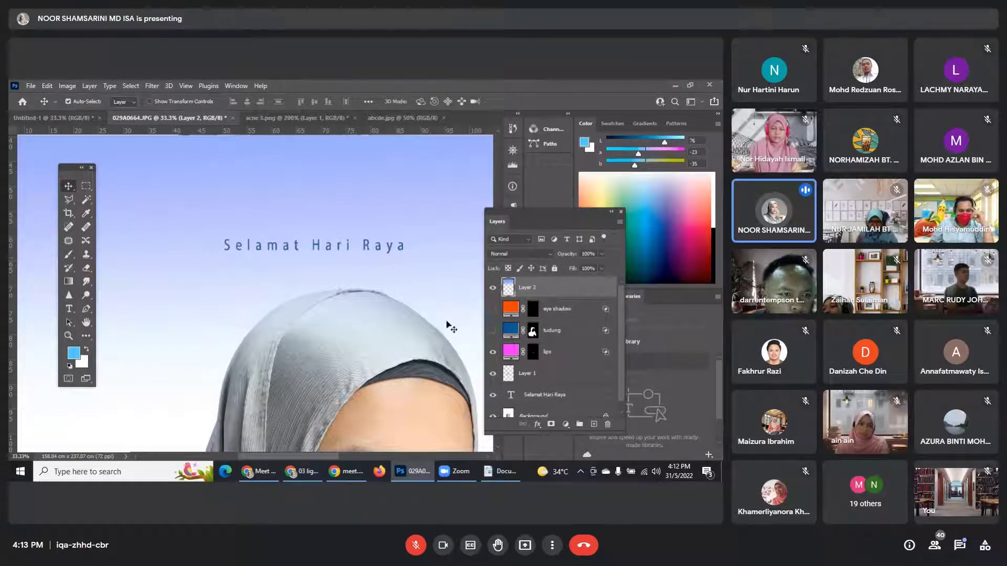
click(538, 395)
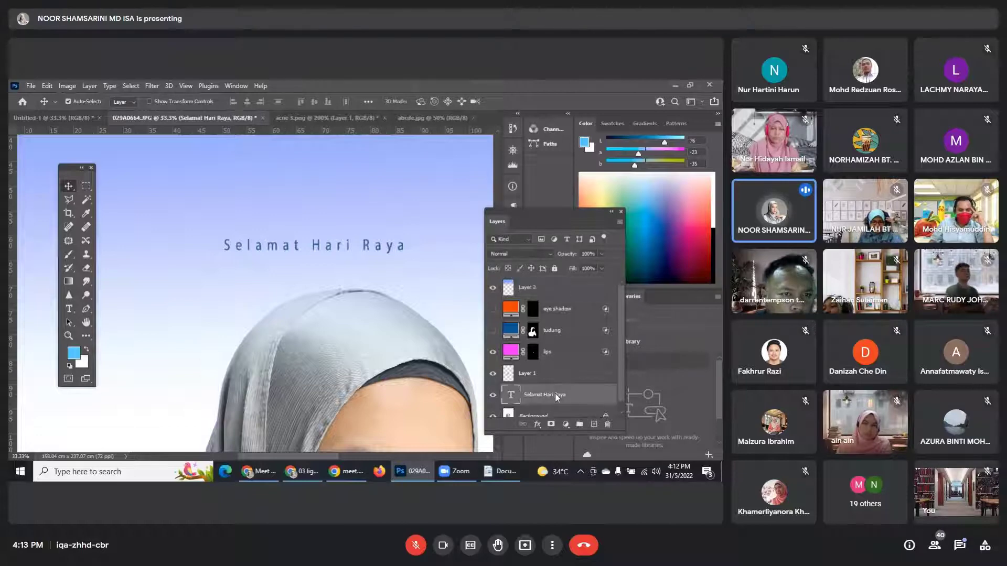
Fully lock the gradient's Layer 2 and make the Selamat Hari Raya text layer active.
click(538, 295)
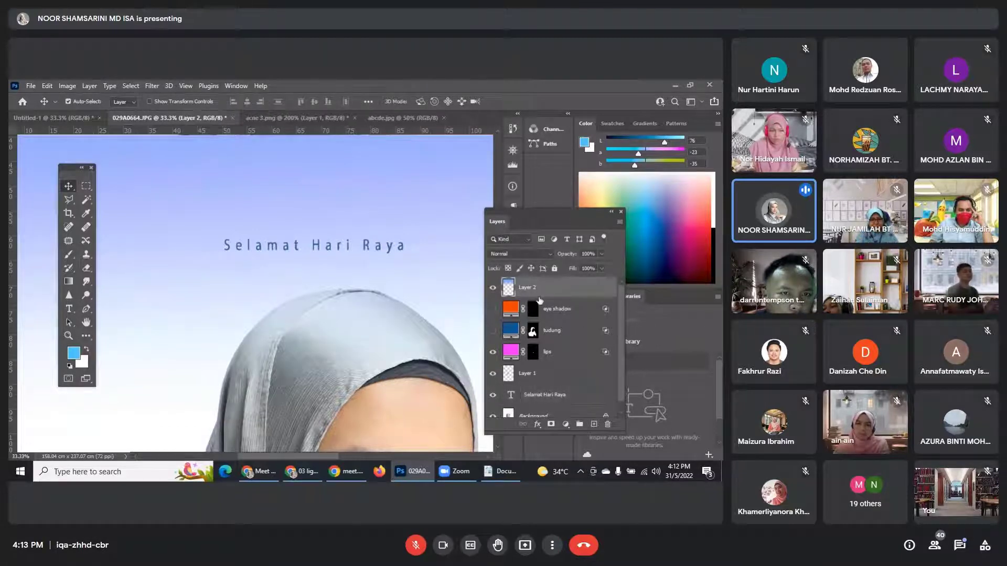
click(555, 272)
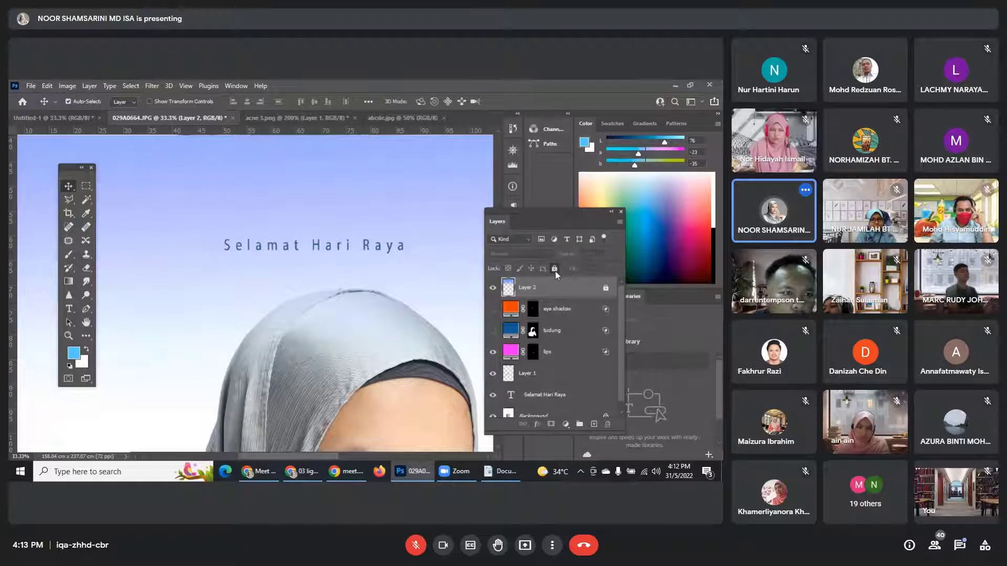
click(552, 400)
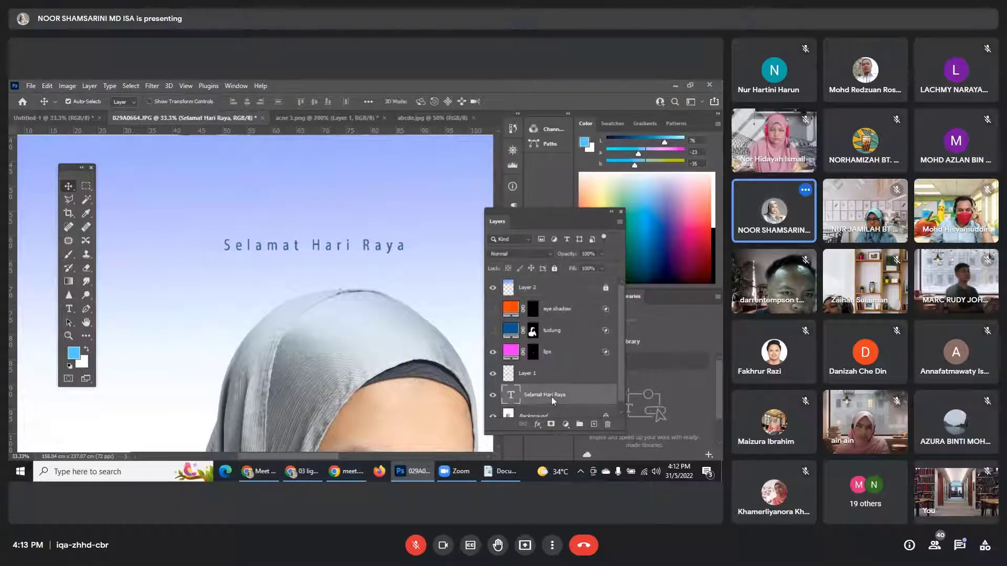
Reposition the greeting text up and to the left above the headscarf while in text editing mode.
click(69, 309)
click(283, 247)
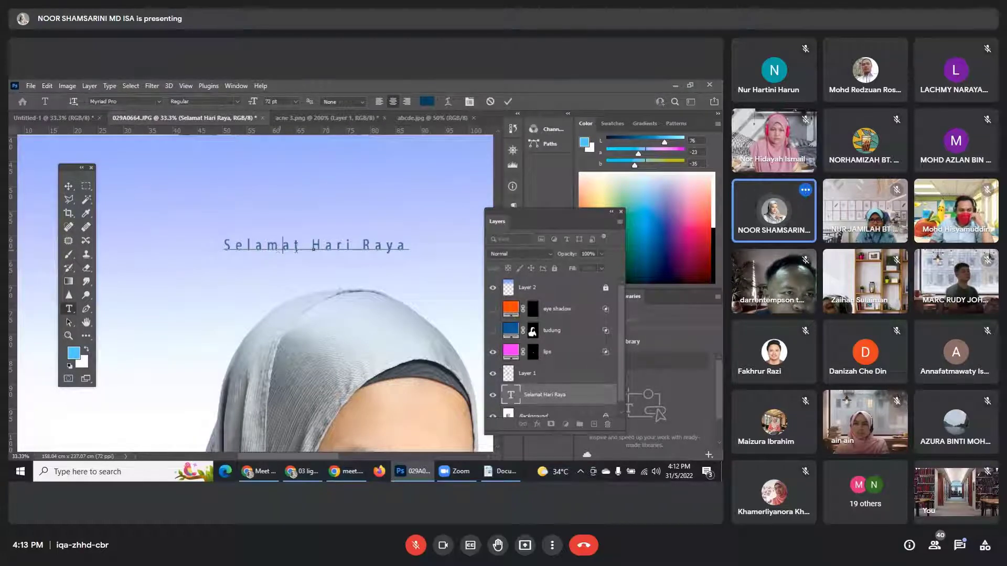
drag(331, 272, 300, 254)
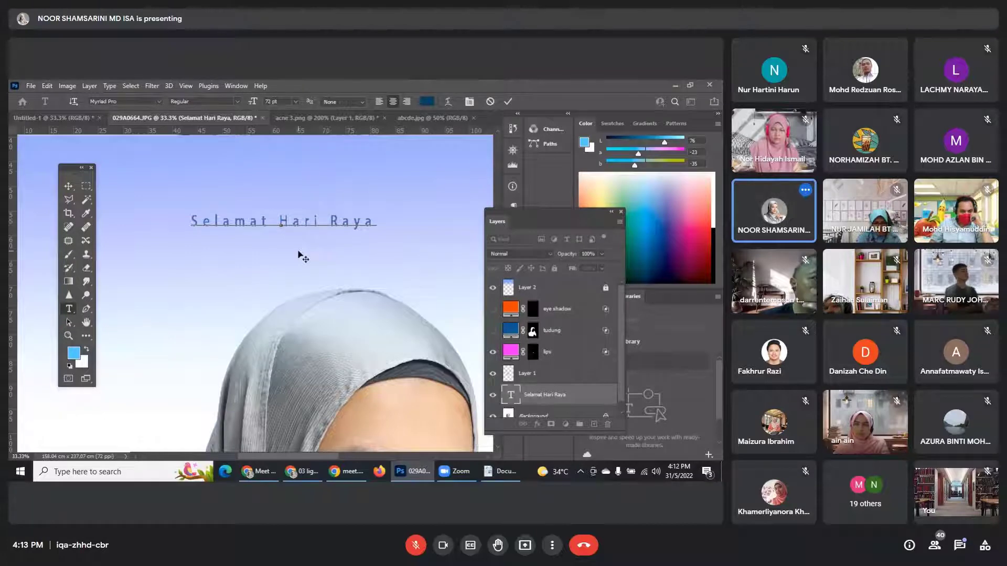
Dock the floating Character panel with the collapsed panels and expand it there.
key(ctrl+t)
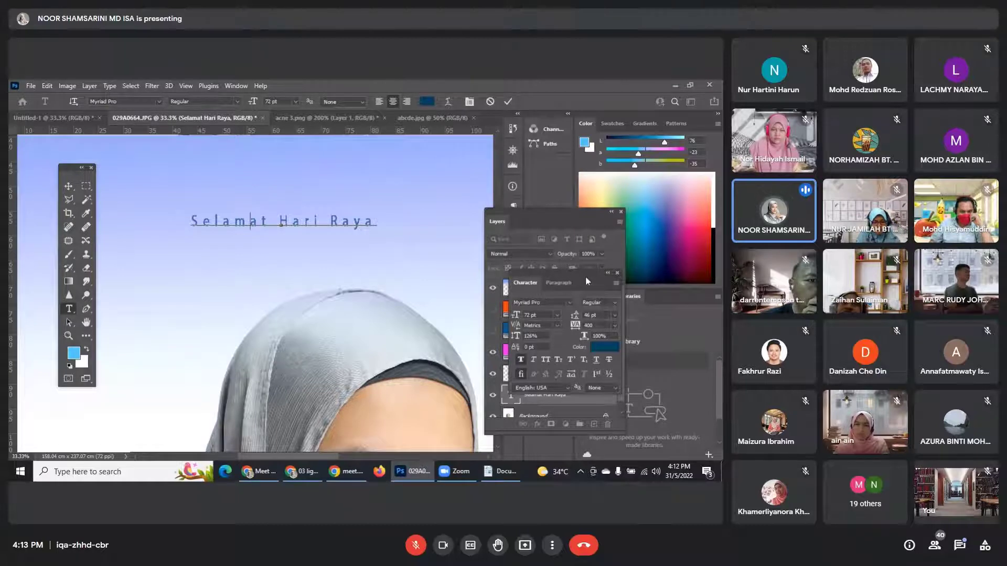
drag(586, 276, 512, 185)
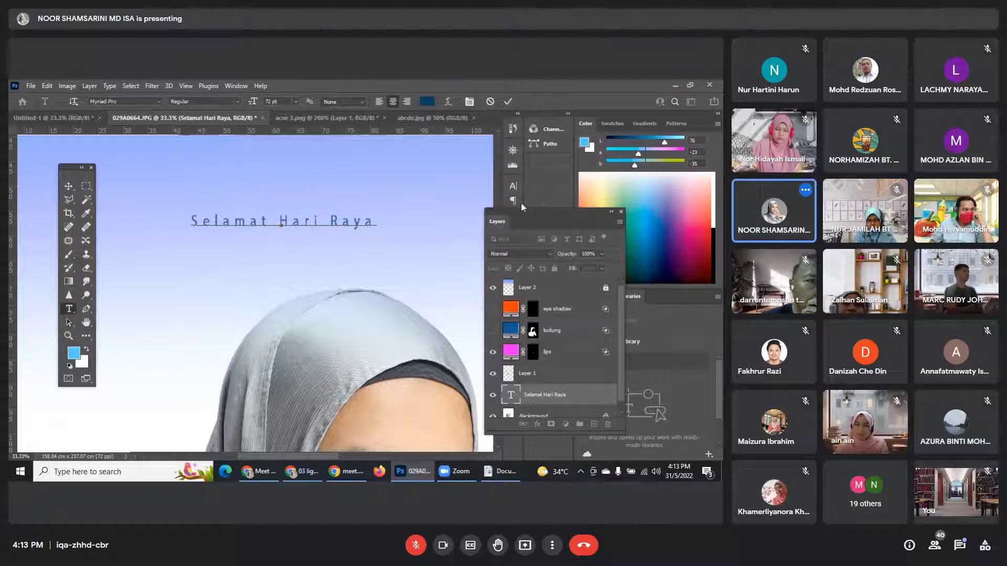
click(515, 189)
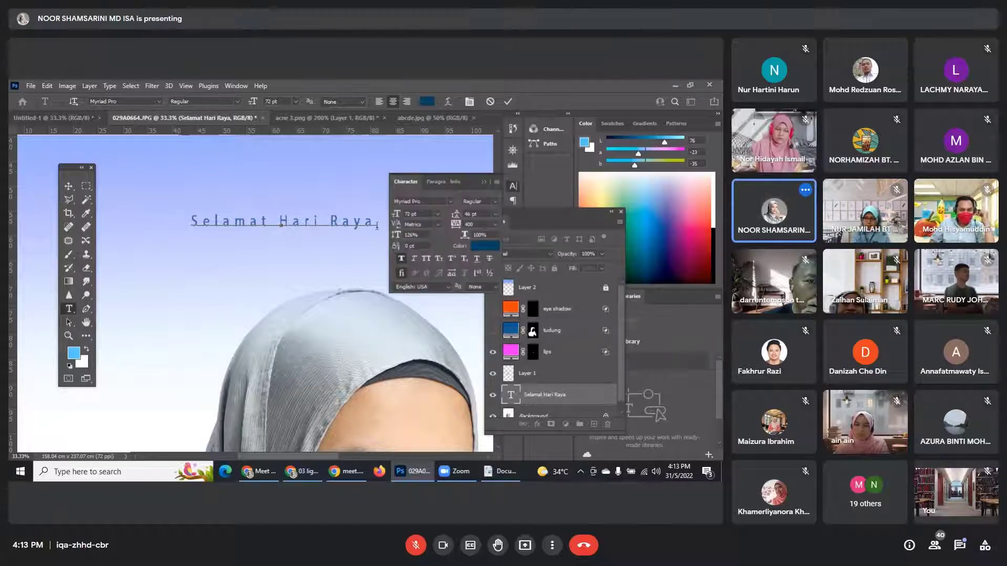
Try to reduce the greeting text's tracking to 80 without selecting the letters.
click(438, 214)
click(438, 214)
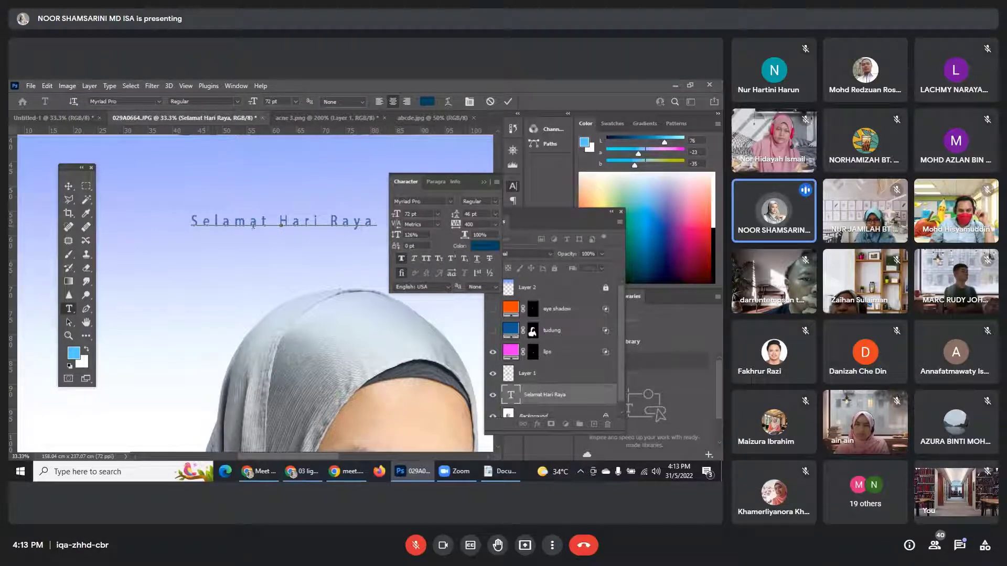
click(495, 224)
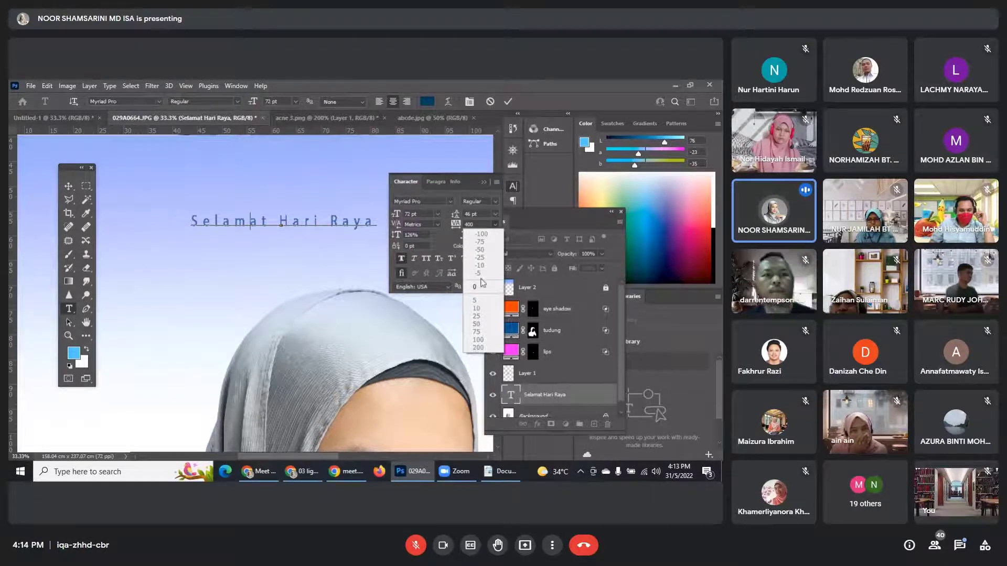
click(497, 222)
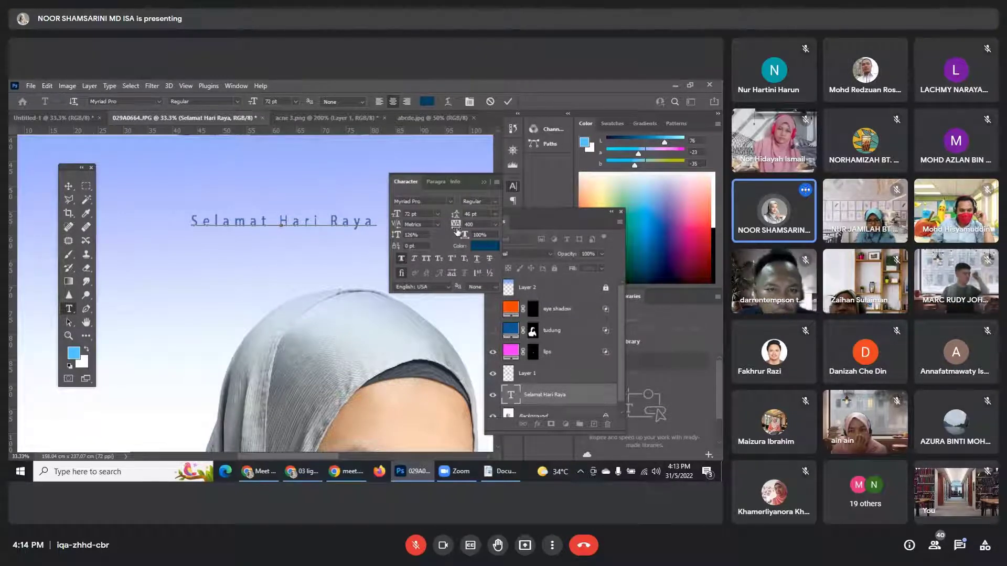
drag(455, 229, 449, 232)
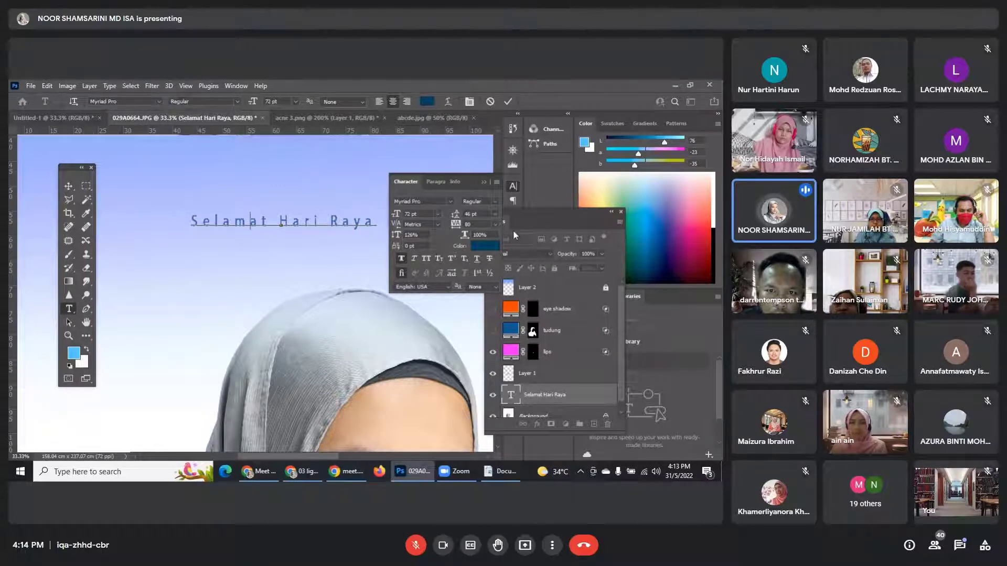
click(484, 182)
key(ctrl+t)
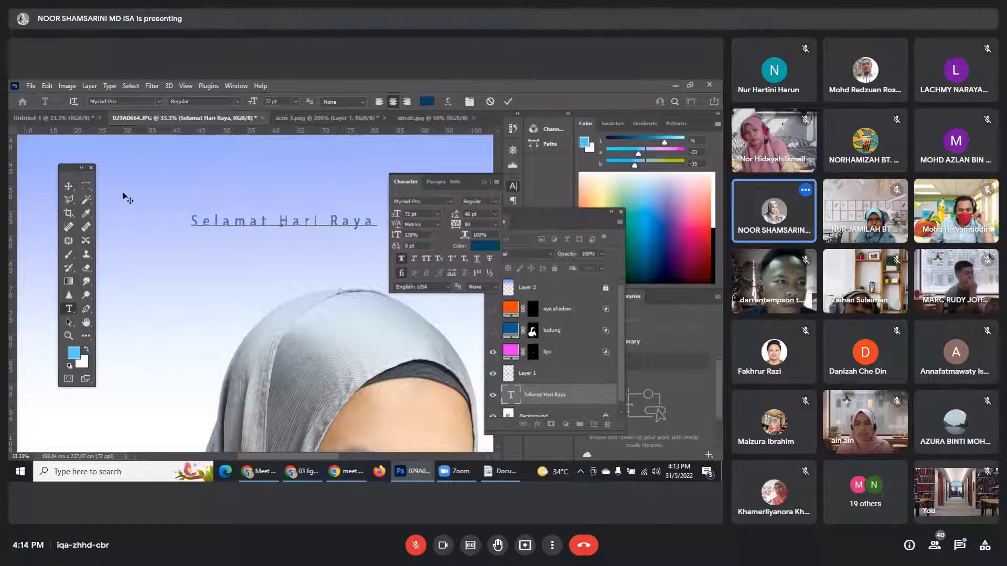
Collapse the Character panel and move the greeting text further left with the Move tool.
click(70, 189)
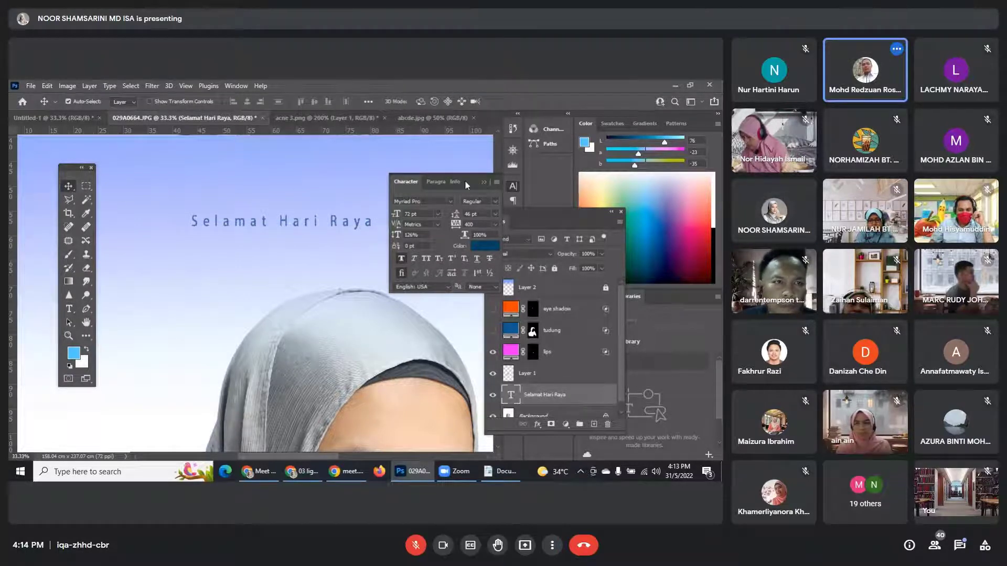
click(483, 181)
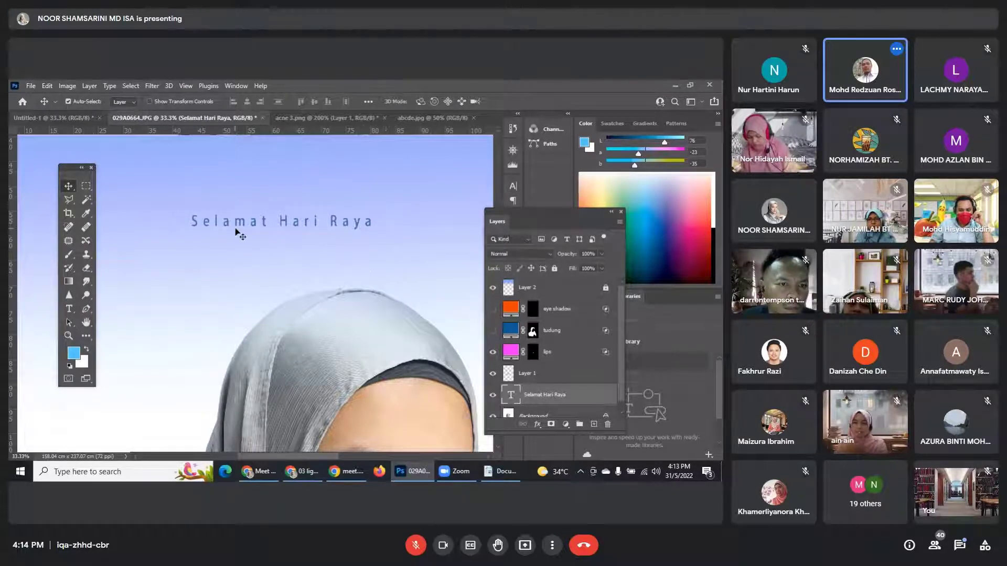
drag(244, 228, 209, 229)
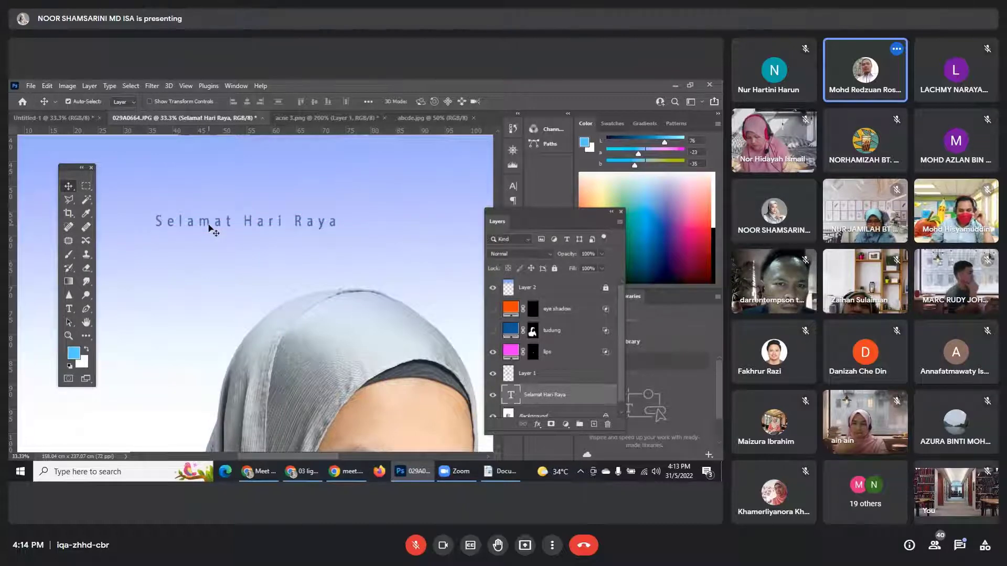
Scale the greeting text proportionally to about 199% with Free Transform and move it slightly down and right above the headscarf.
key(ctrl+t)
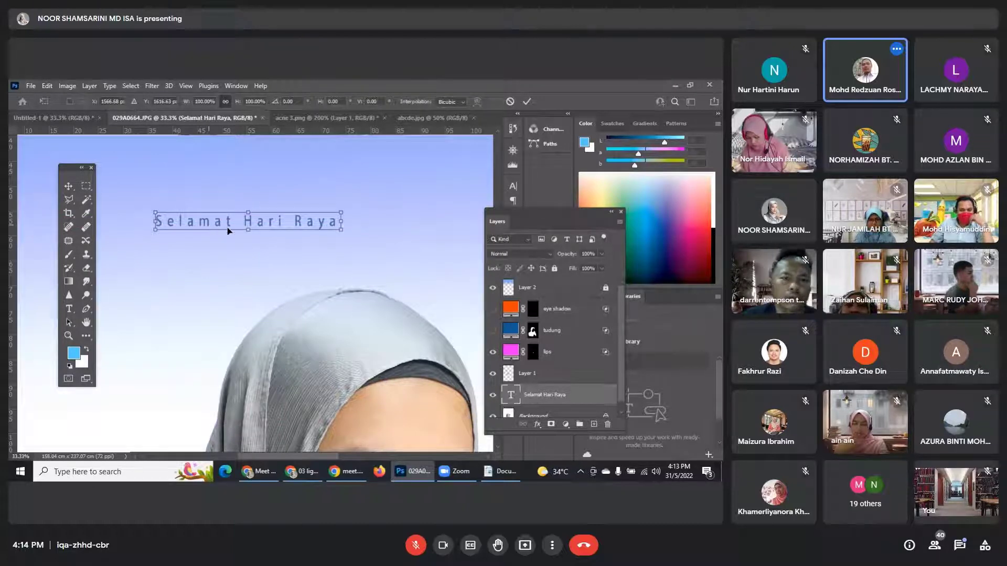
drag(342, 230, 455, 334)
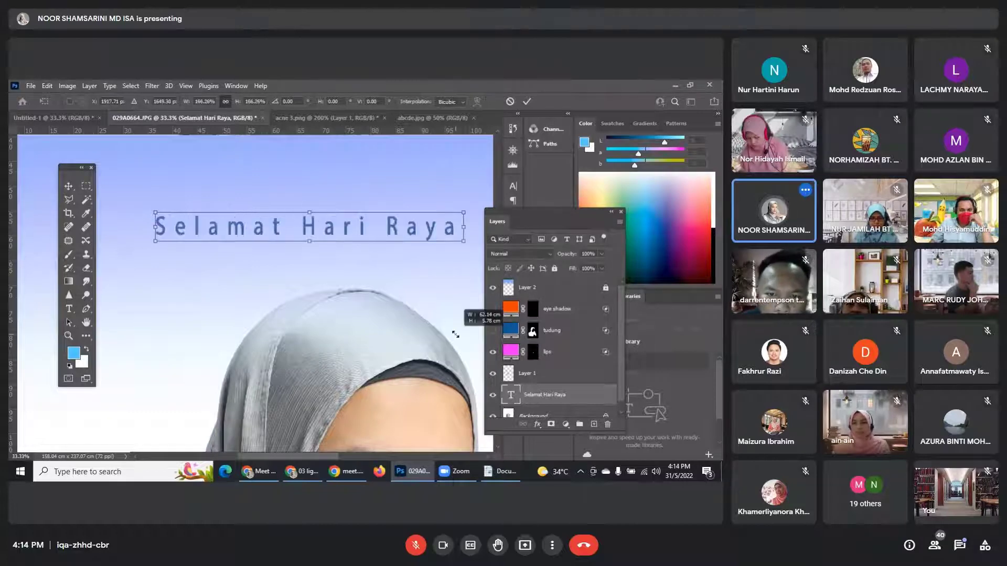
drag(155, 242, 96, 247)
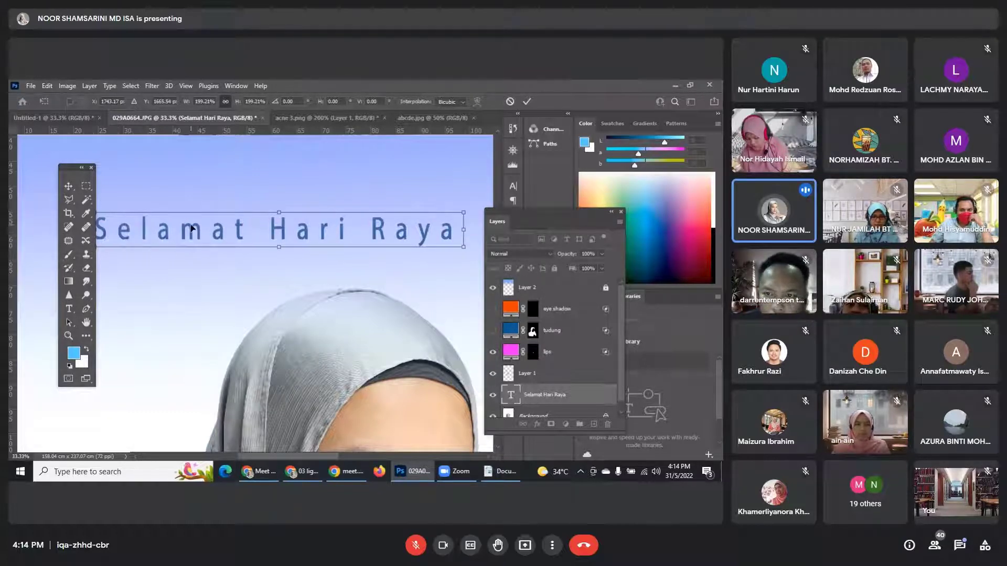
drag(192, 228, 221, 252)
key(Return)
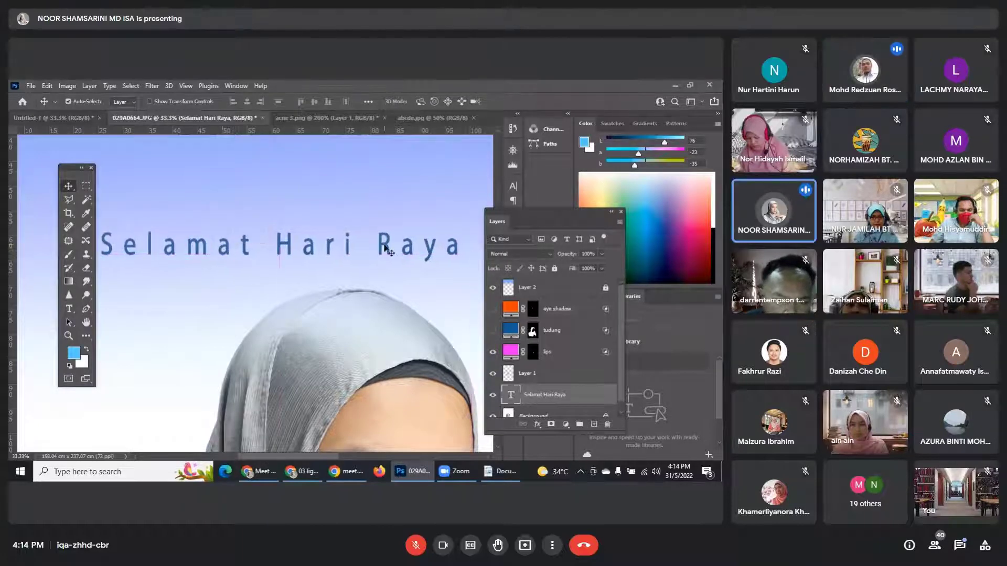
Recolor only the word "Hari" in the greeting to bright blue #1438f1 and commit the text edit.
click(68, 309)
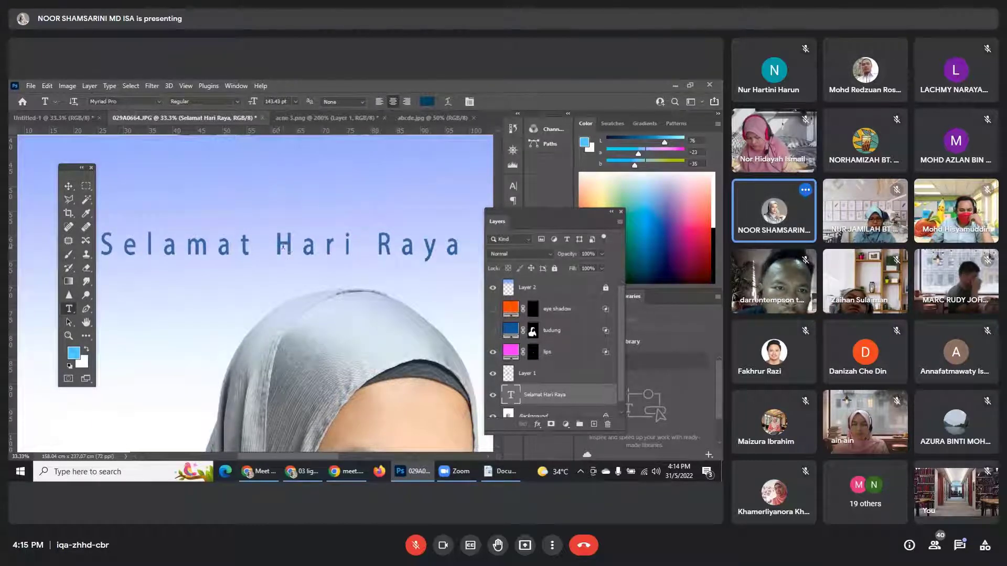
click(277, 246)
drag(277, 247, 360, 243)
click(427, 102)
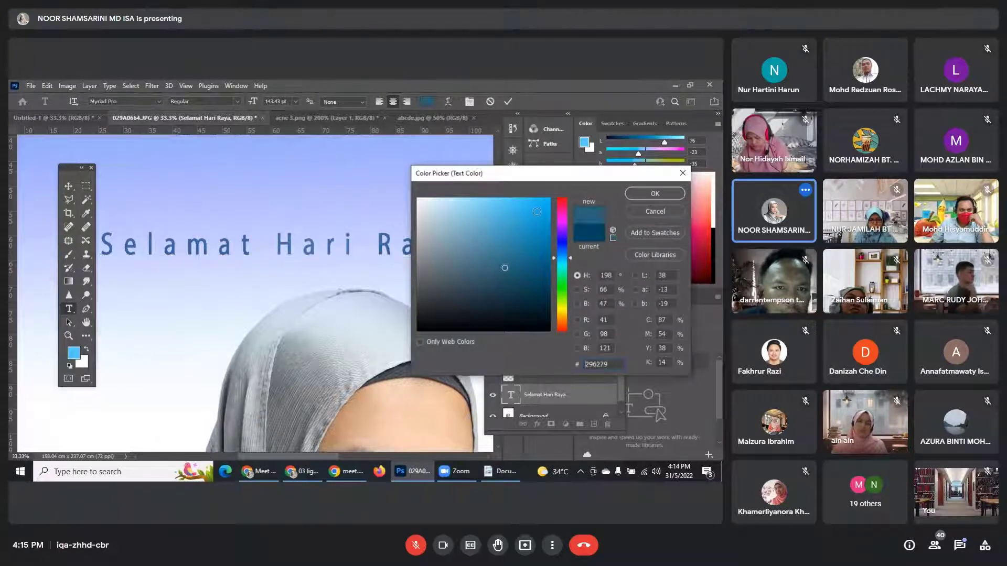
click(536, 211)
click(562, 204)
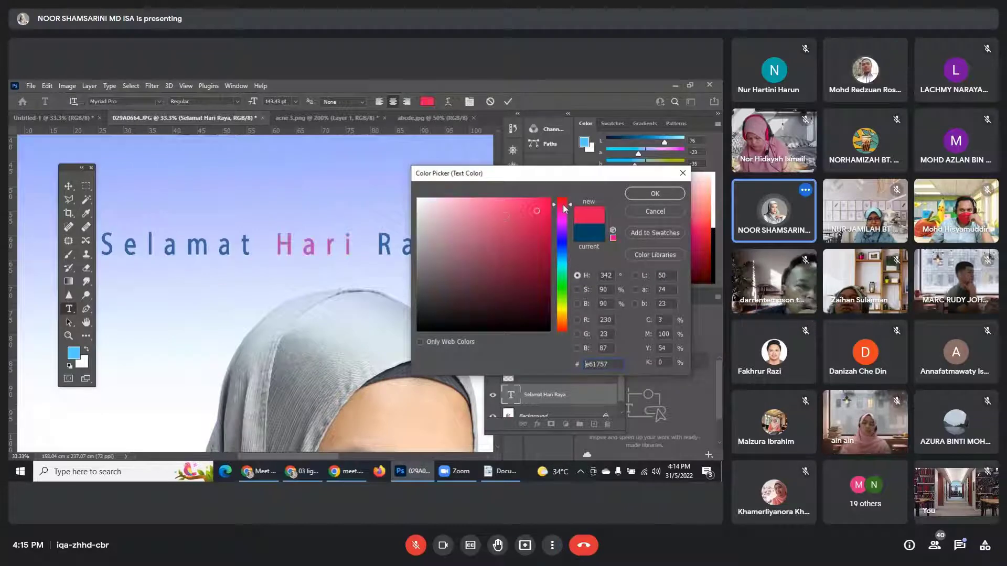
click(499, 198)
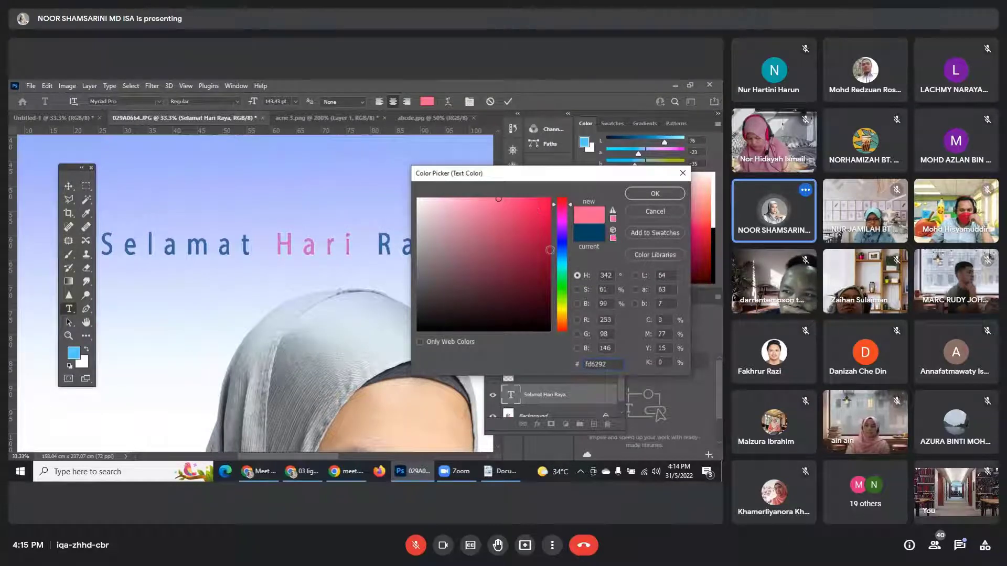
click(563, 246)
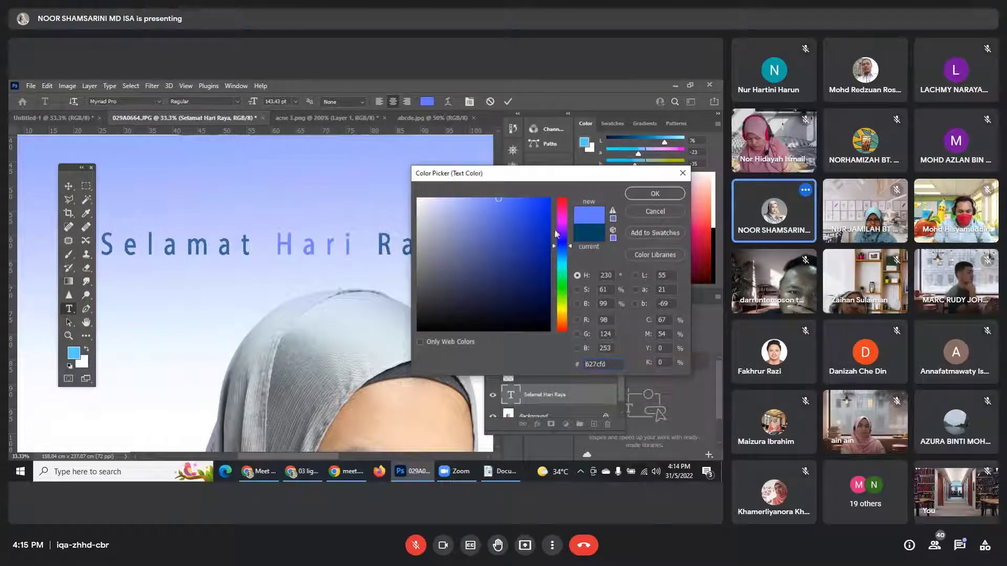
click(539, 205)
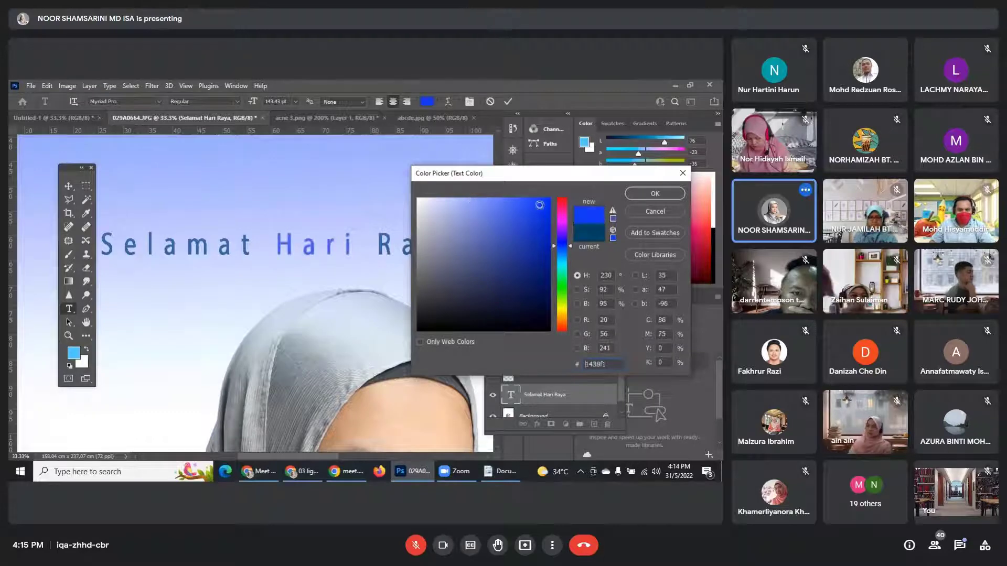
click(655, 194)
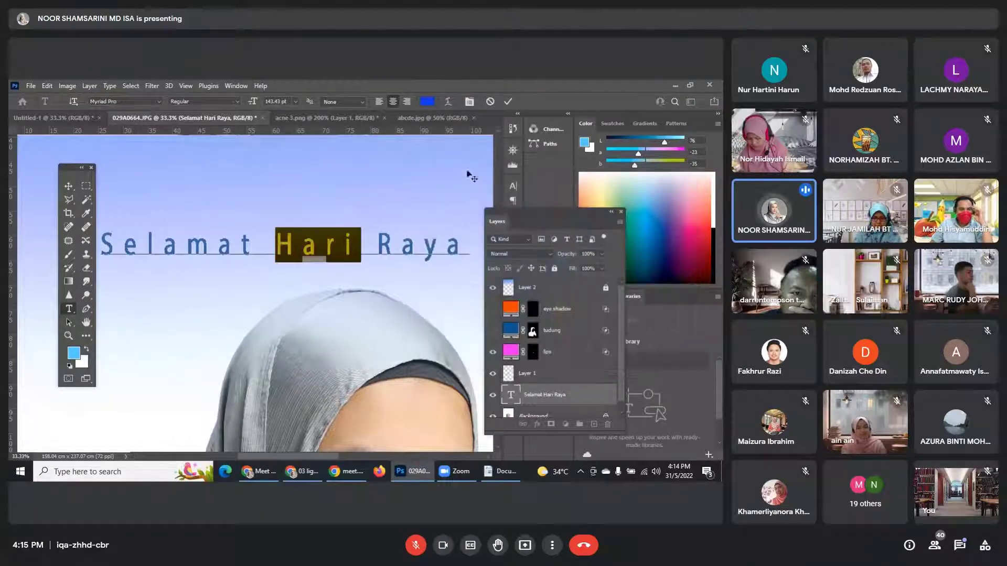
click(68, 186)
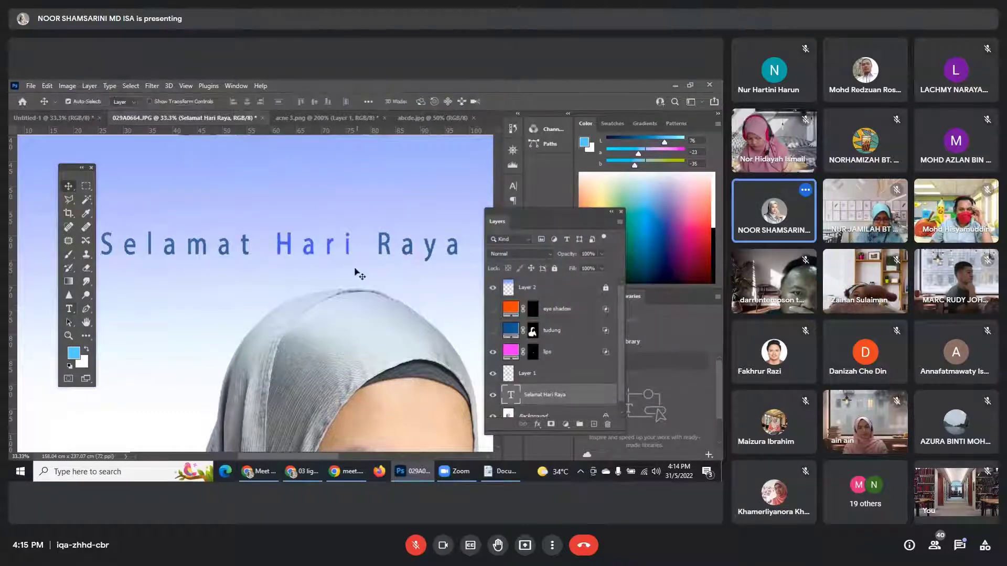
Move the greeting text straight up, farther from the top of the headscarf.
scroll(359, 274, down, 1)
scroll(353, 281, up, 3)
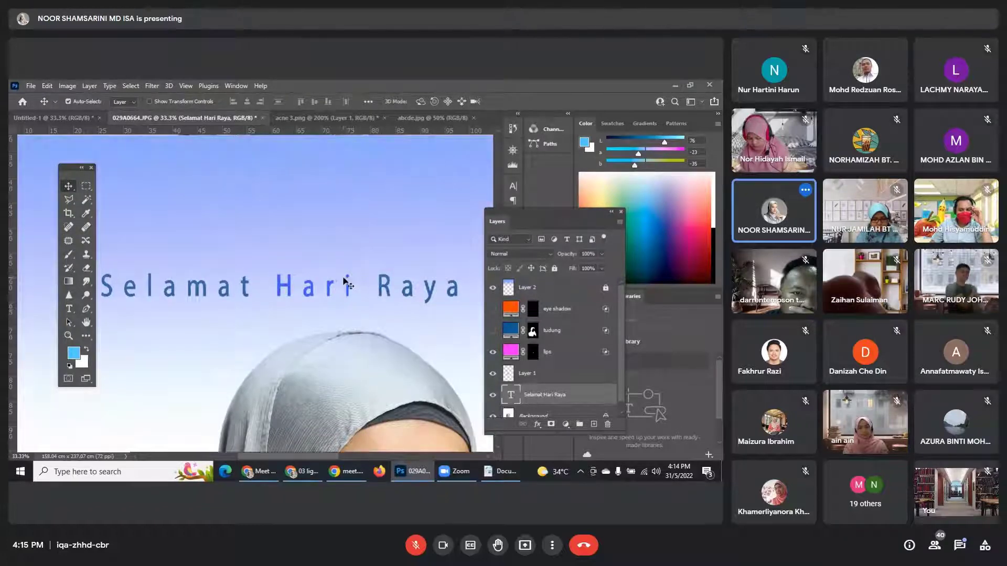
drag(327, 287, 326, 245)
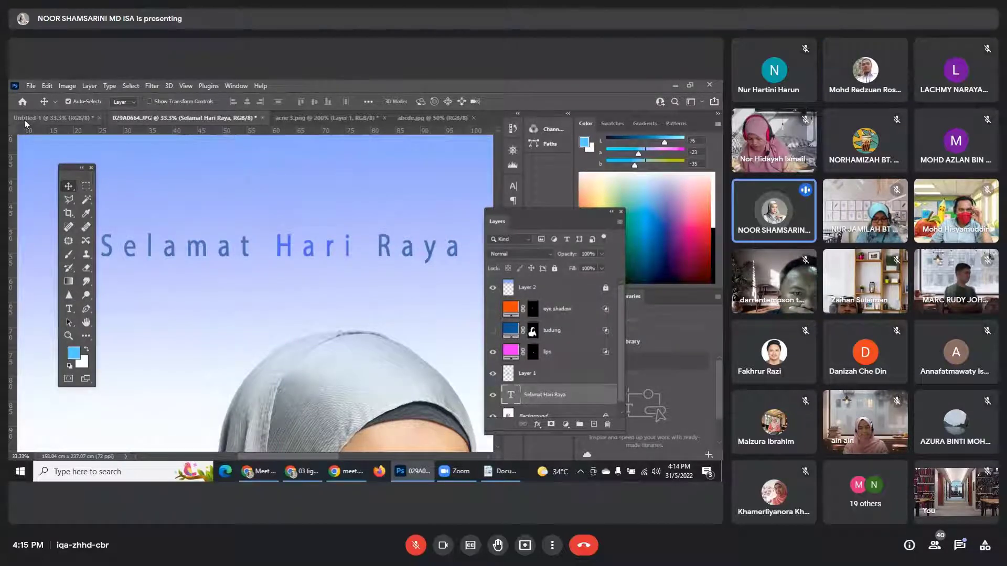
Browse the installed fonts available for the greeting text with the Type tool active.
click(72, 311)
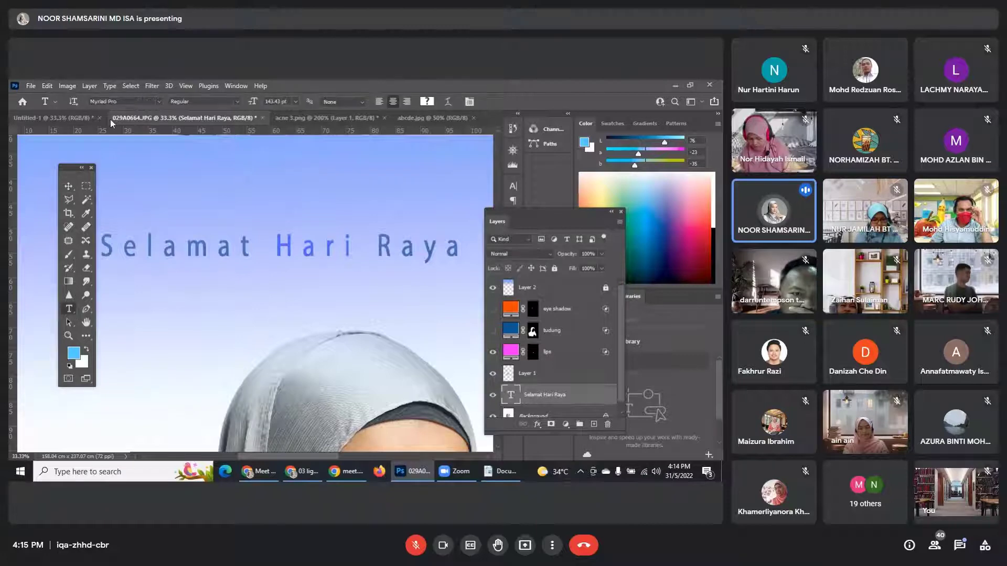
click(160, 103)
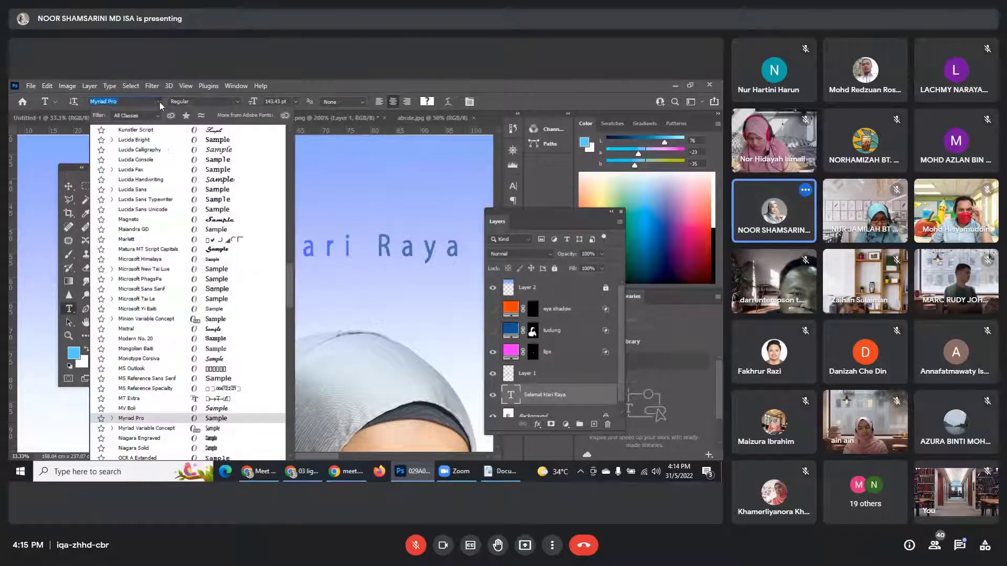
drag(289, 288, 285, 355)
click(959, 545)
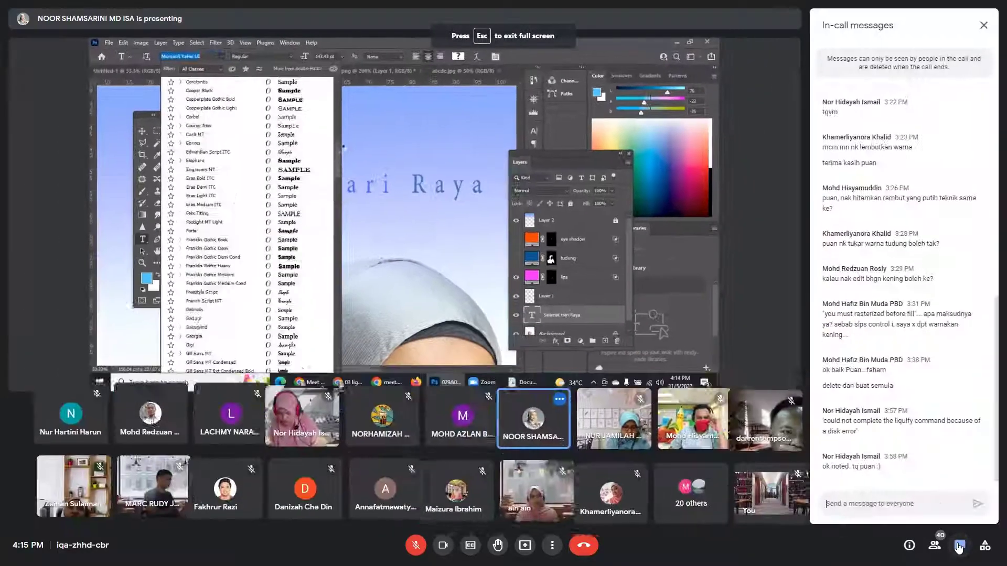
click(959, 547)
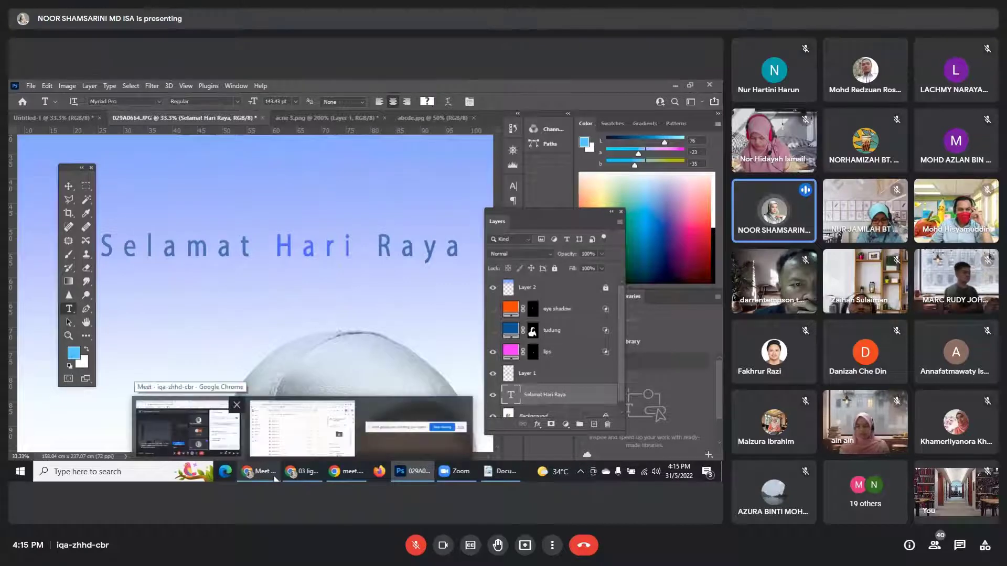
Switch to Chrome, search Google for "dafont" in a new tab and open the DaFont website.
click(275, 474)
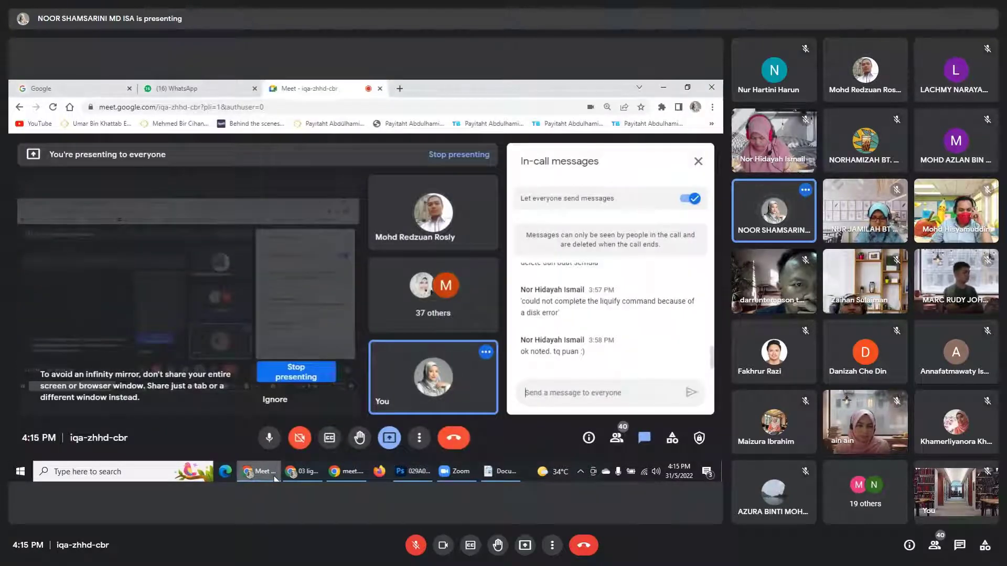
click(400, 89)
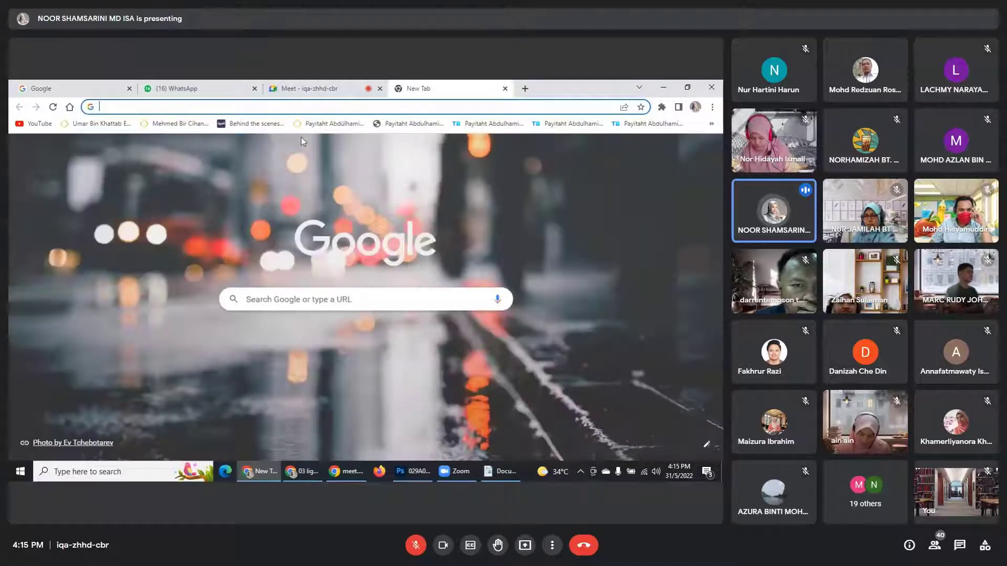
text(dafont)
key(Return)
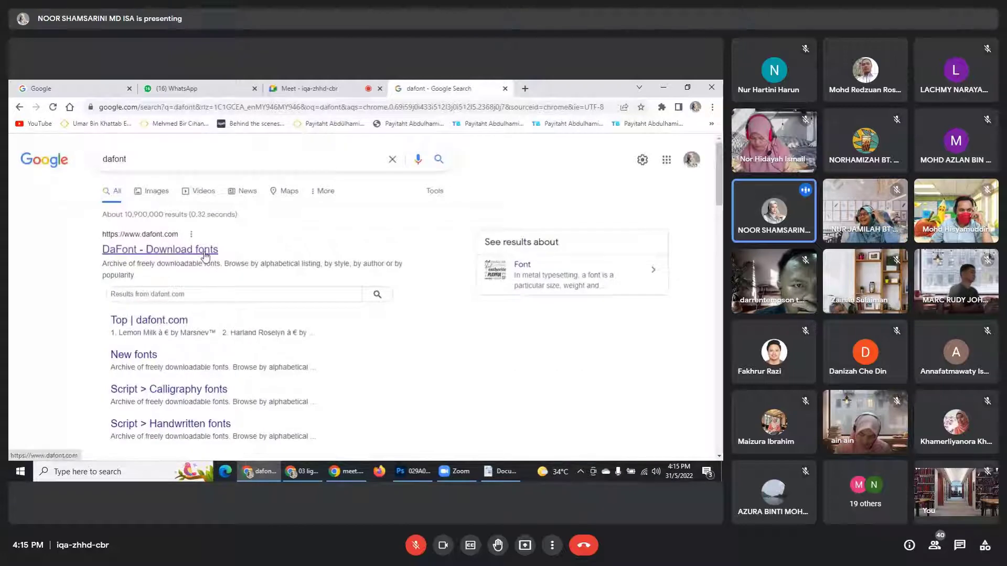
click(205, 251)
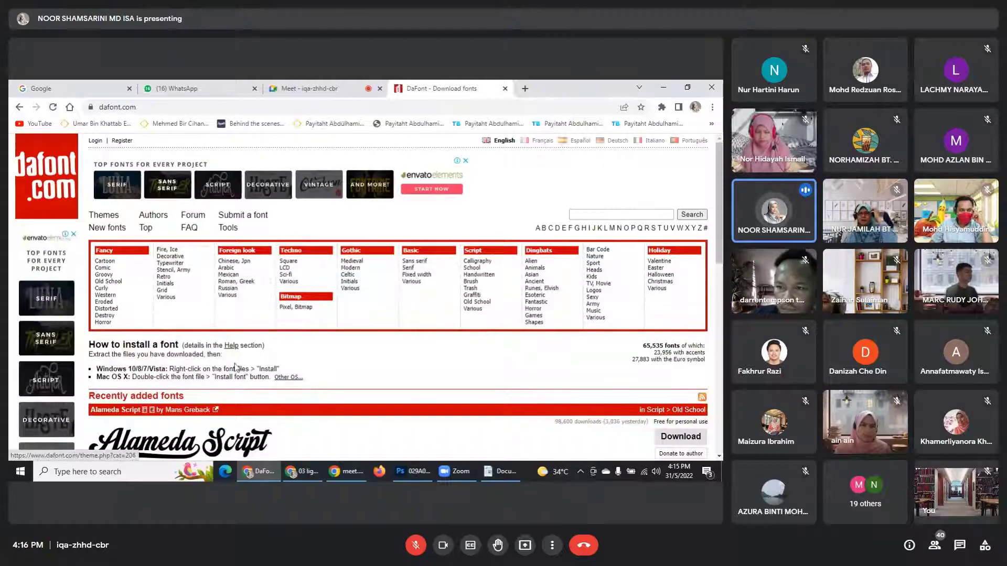
Examine the font categories, installation instructions and recently added fonts on the DaFont home page.
scroll(393, 356, down, 3)
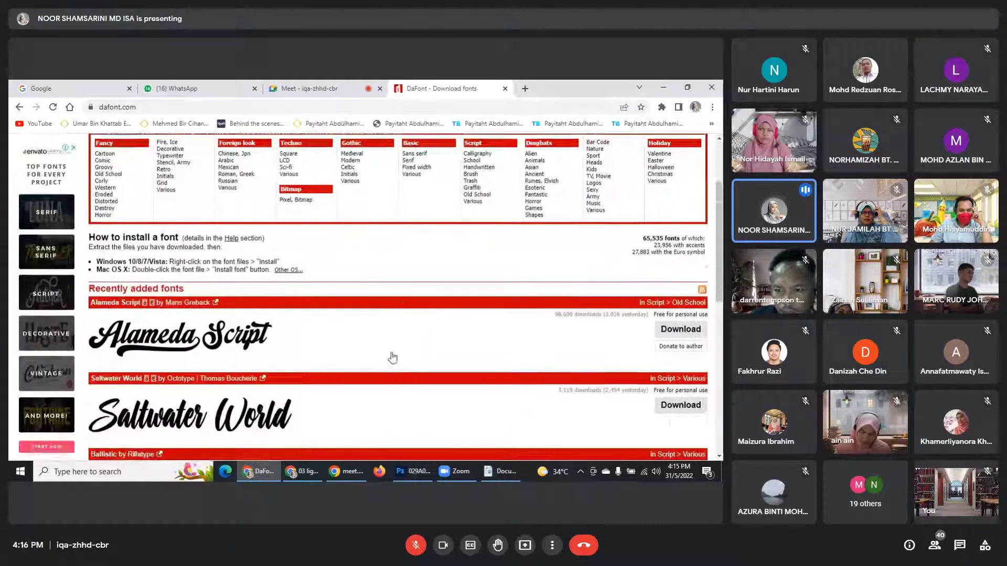
scroll(367, 367, down, 1)
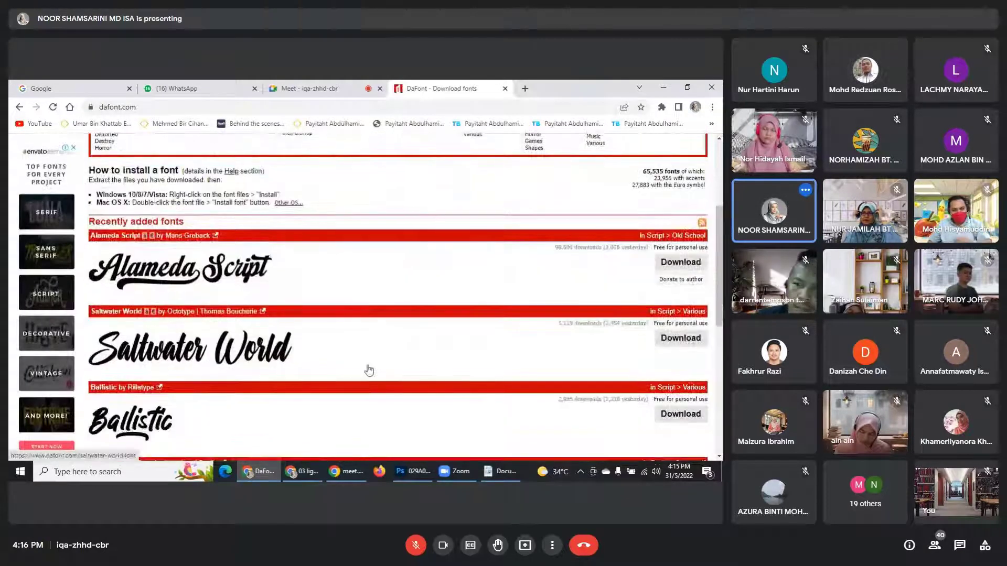
scroll(350, 375, up, 2)
scroll(350, 374, up, 3)
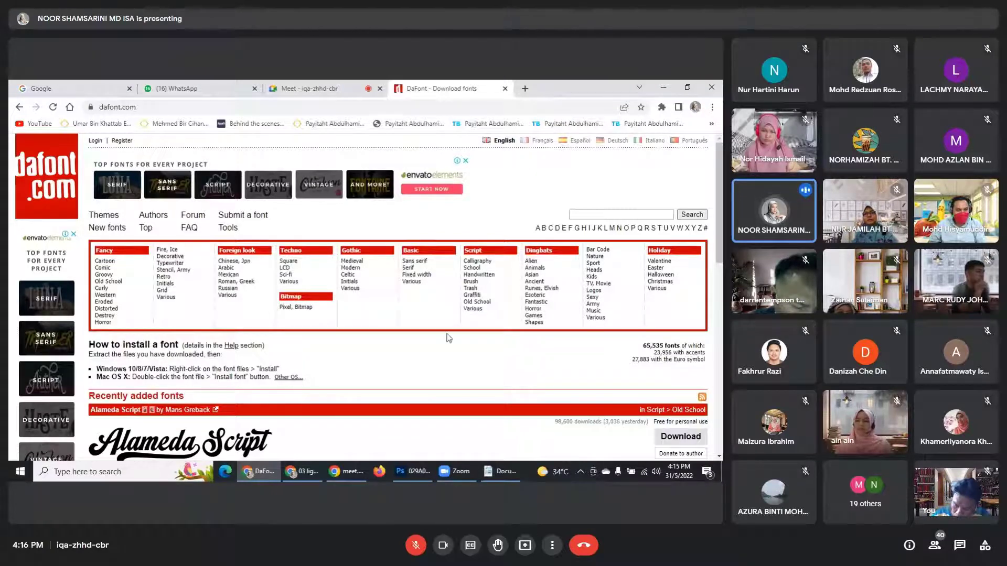
scroll(448, 339, down, 3)
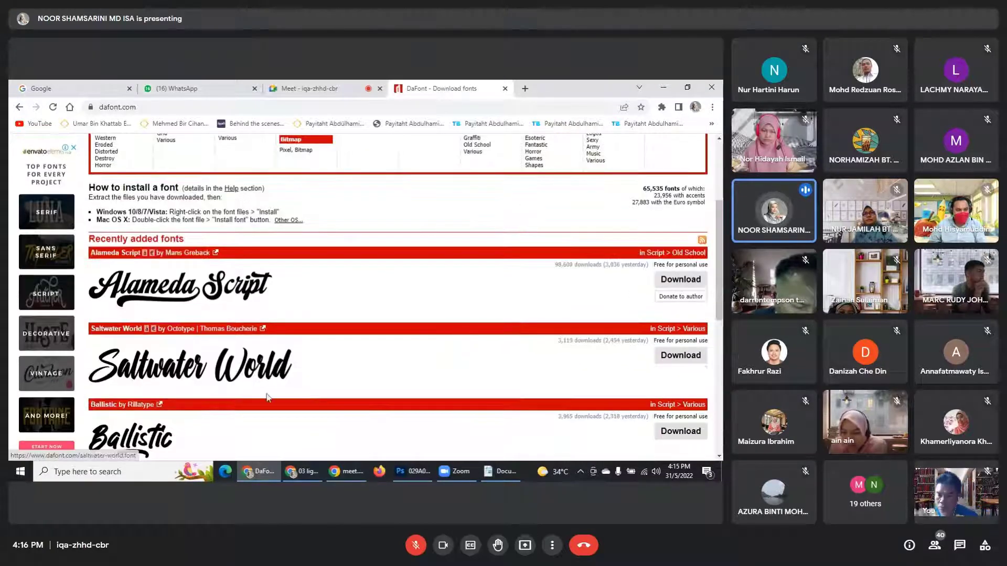
scroll(336, 396, down, 5)
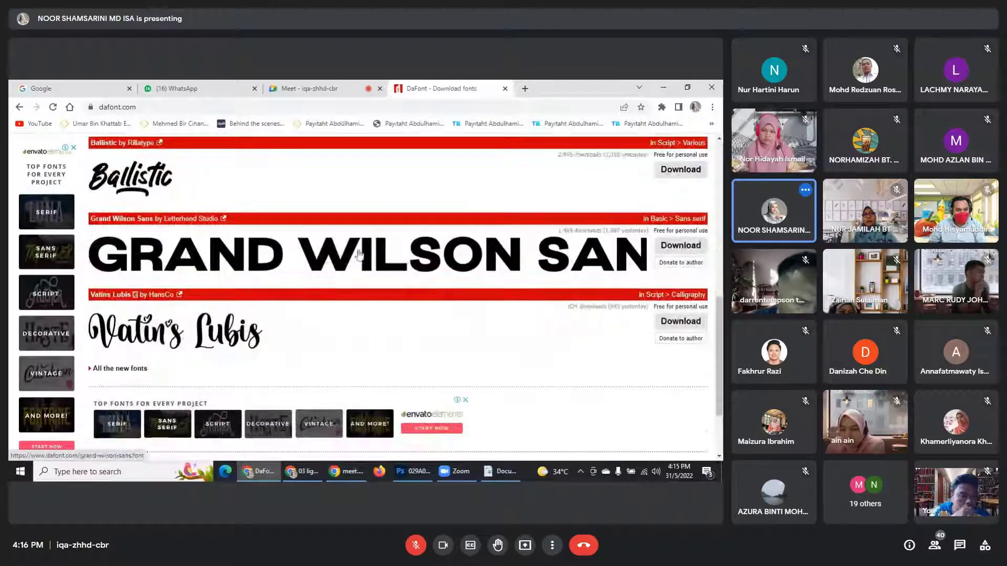
scroll(236, 265, down, 2)
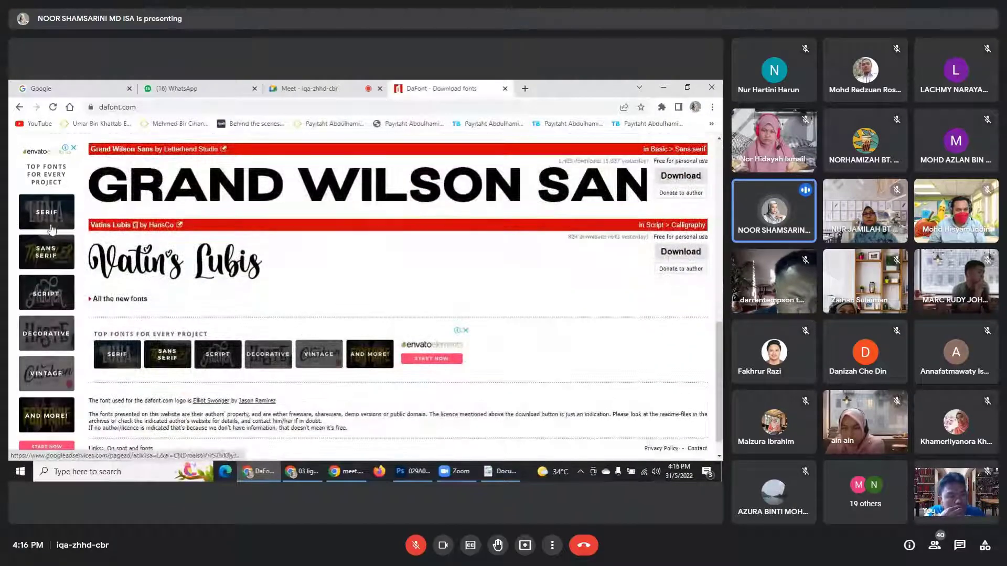
scroll(304, 268, down, 1)
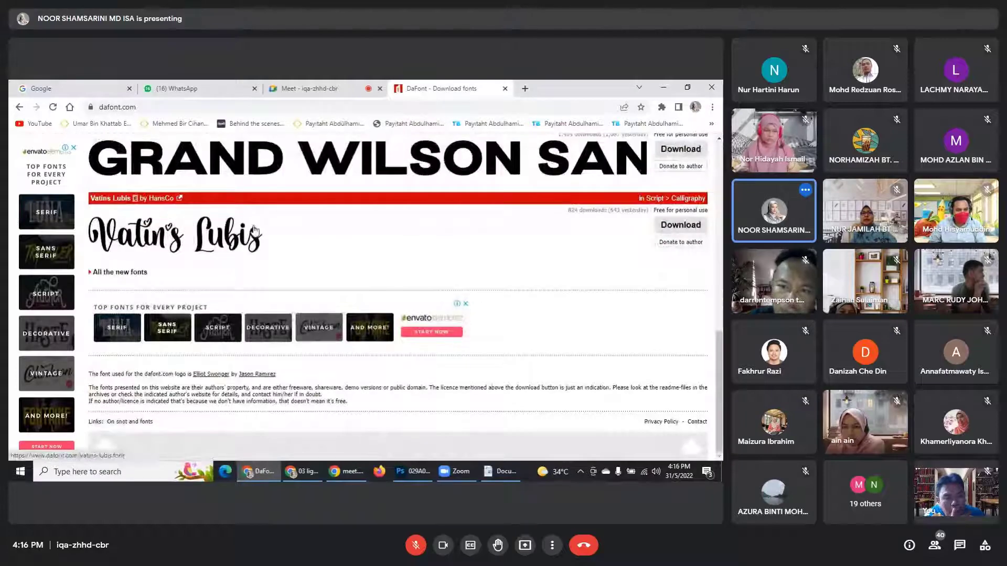
scroll(377, 302, up, 4)
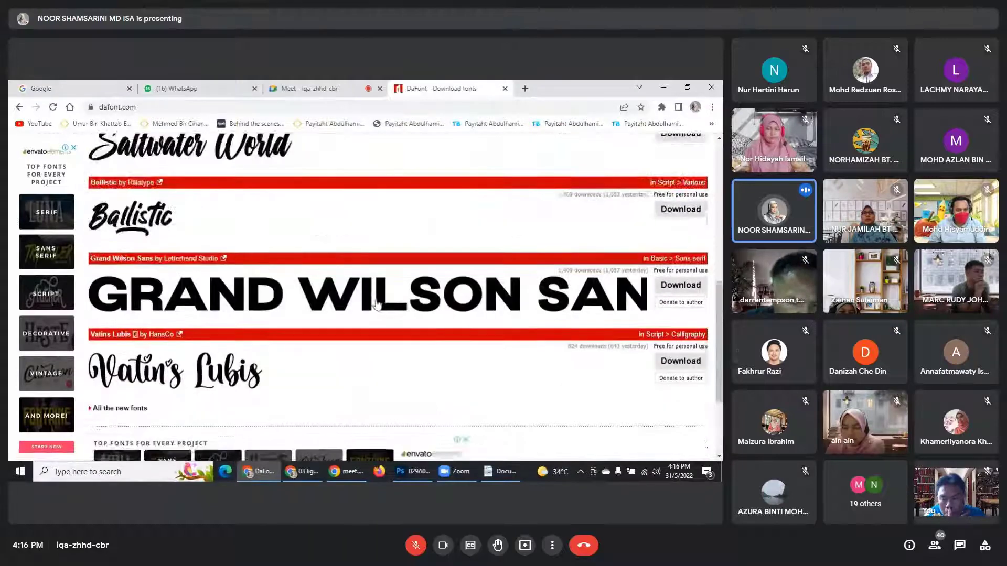
scroll(376, 305, up, 5)
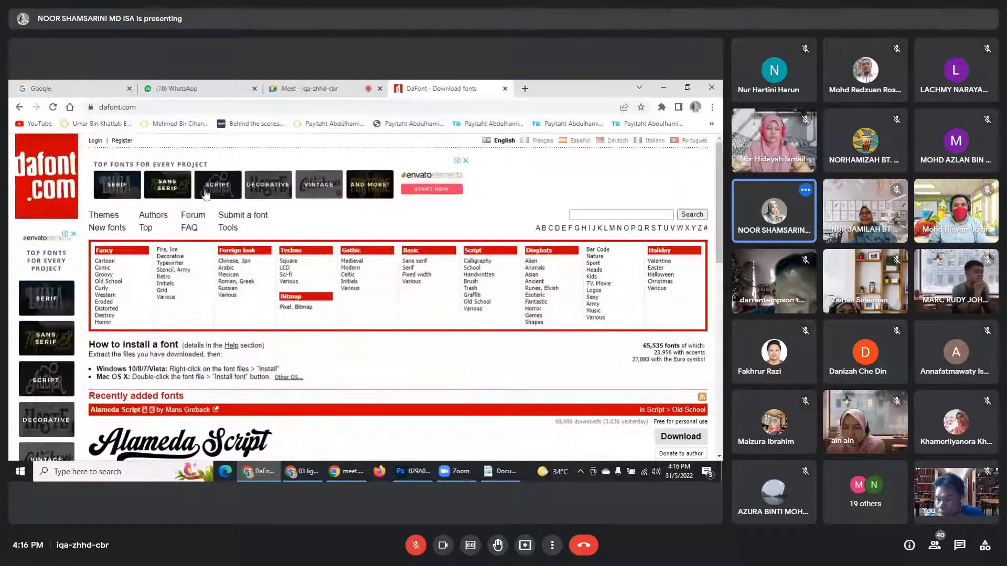
scroll(173, 194, up, 2)
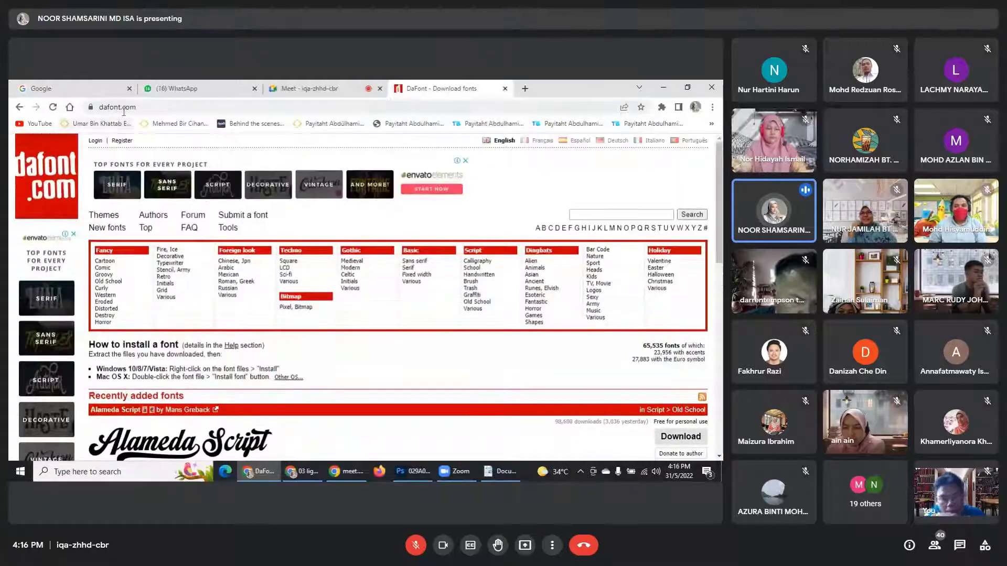
Switch back to Photoshop and show the horizontal and vertical variants of the Type tool.
click(308, 87)
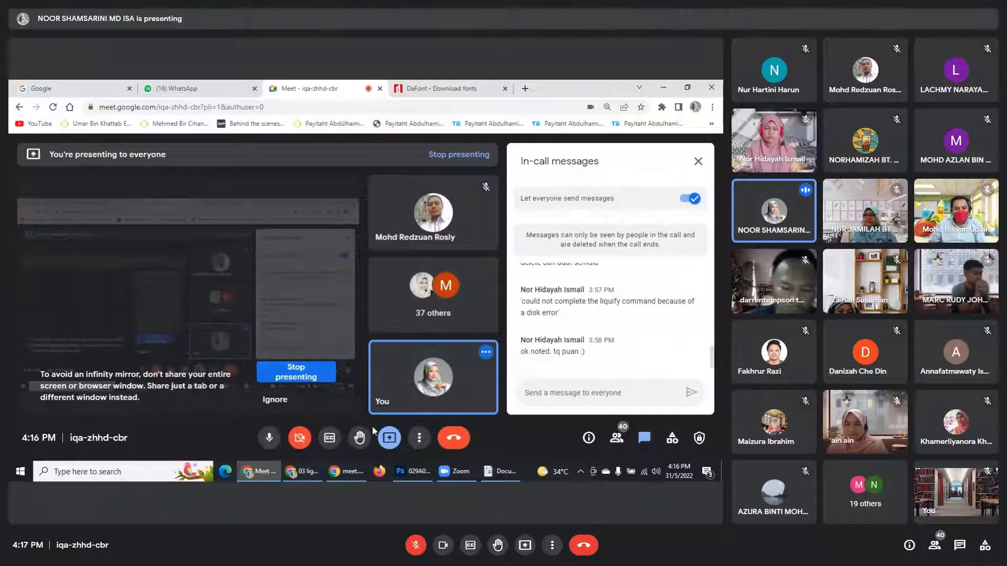
click(412, 475)
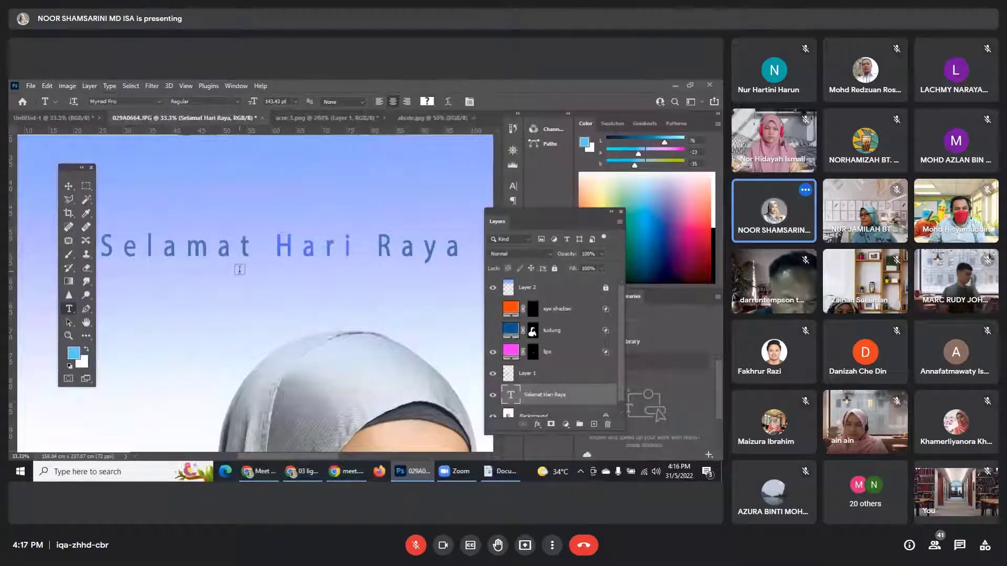
right_click(70, 310)
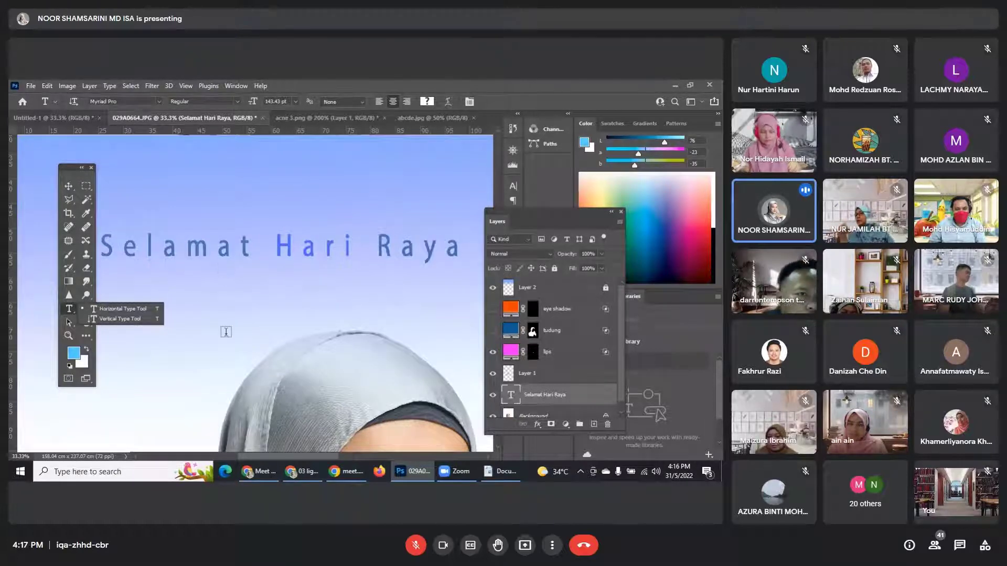
Move the "Selamat Hari Raya" text down to just above the headscarf and hide the Background layer.
click(71, 313)
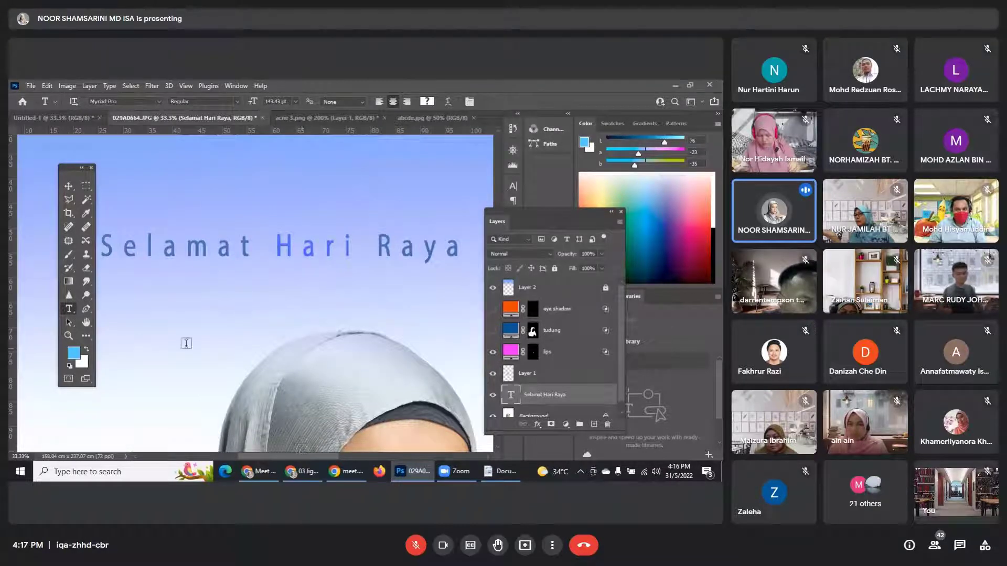
click(68, 186)
drag(297, 263, 298, 309)
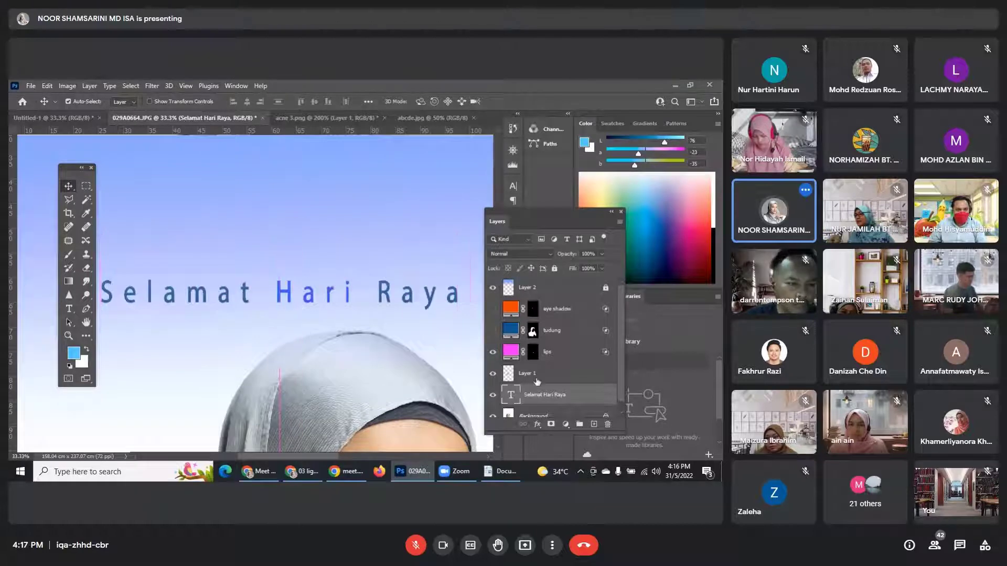
click(492, 415)
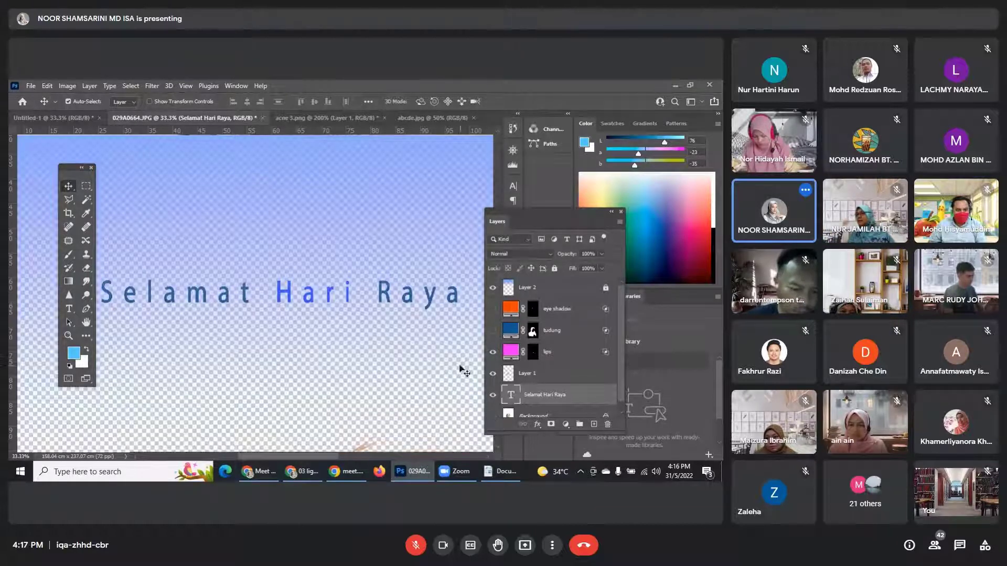
Add a new layer and fill it with the light blue foreground colour using the Paint Bucket tool.
click(595, 423)
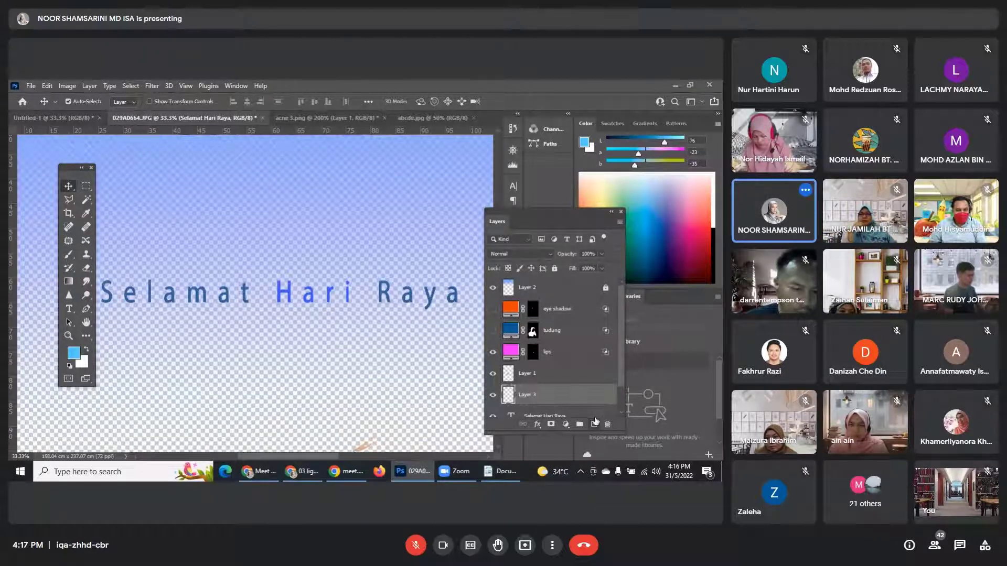
click(493, 395)
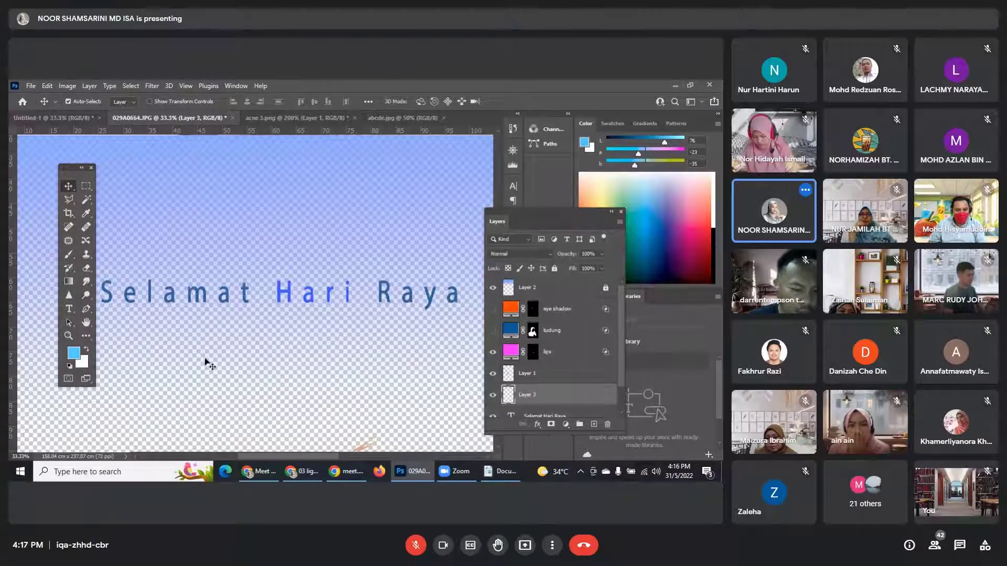
click(87, 337)
click(87, 340)
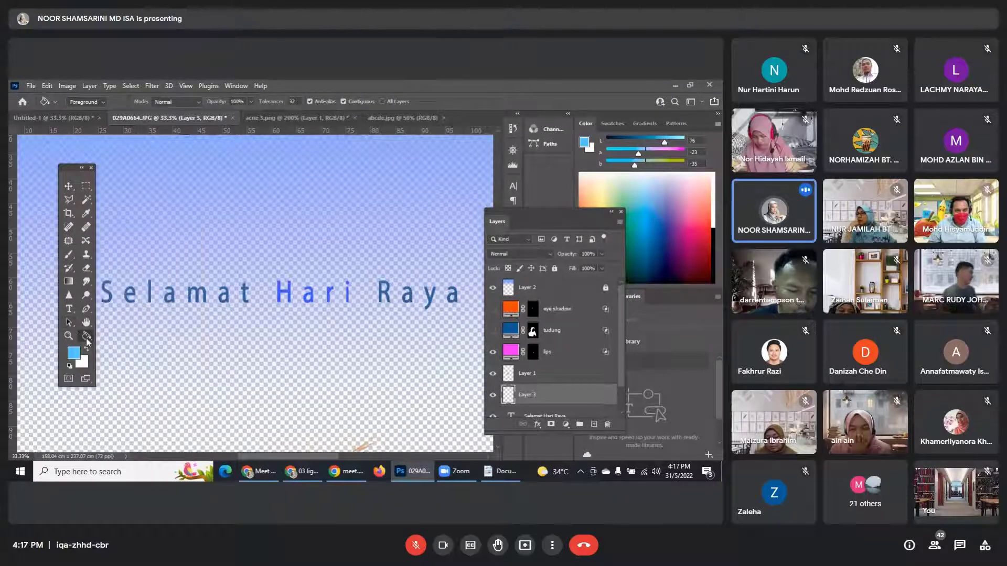
click(270, 362)
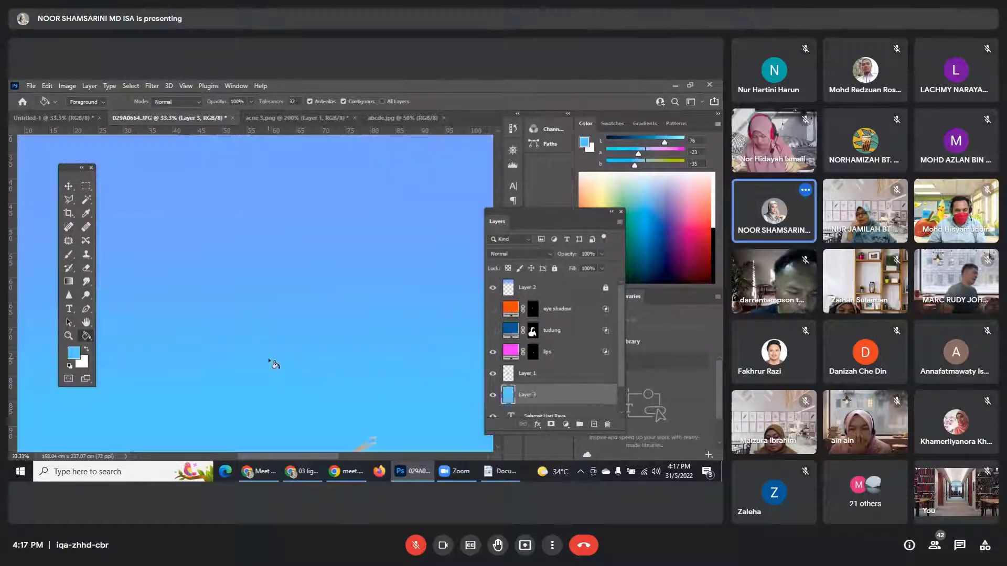
Reorder the blue-filled layer so it sits directly beneath the "Selamat Hari Raya" text layer.
scroll(583, 389, down, 1)
drag(580, 378, 579, 397)
click(69, 188)
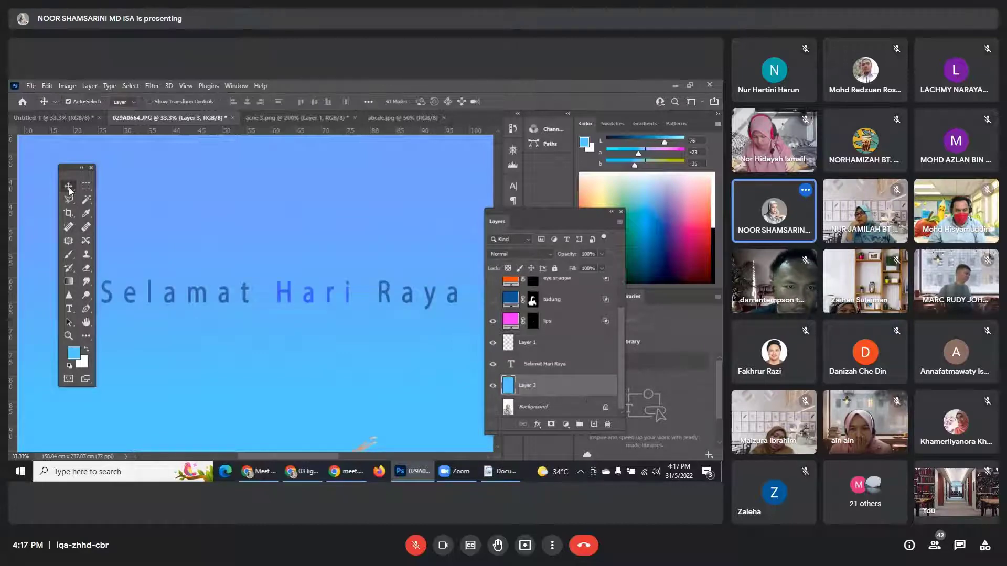
Hide Layer 1 and the lips layer so that no part of the portrait covers the blue fill.
key(ctrl+minus)
key(ctrl+minus)
key(ctrl+minus)
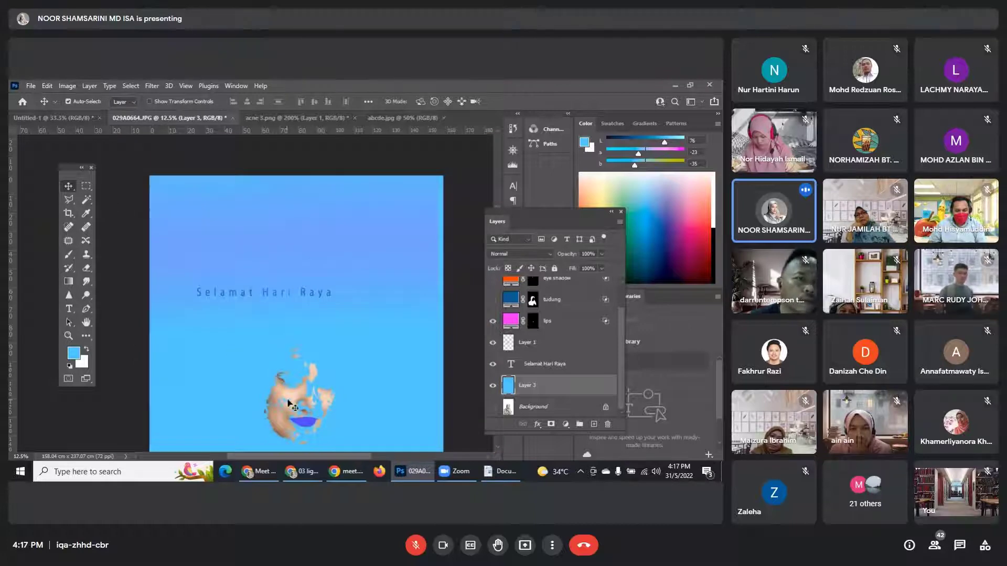
click(493, 343)
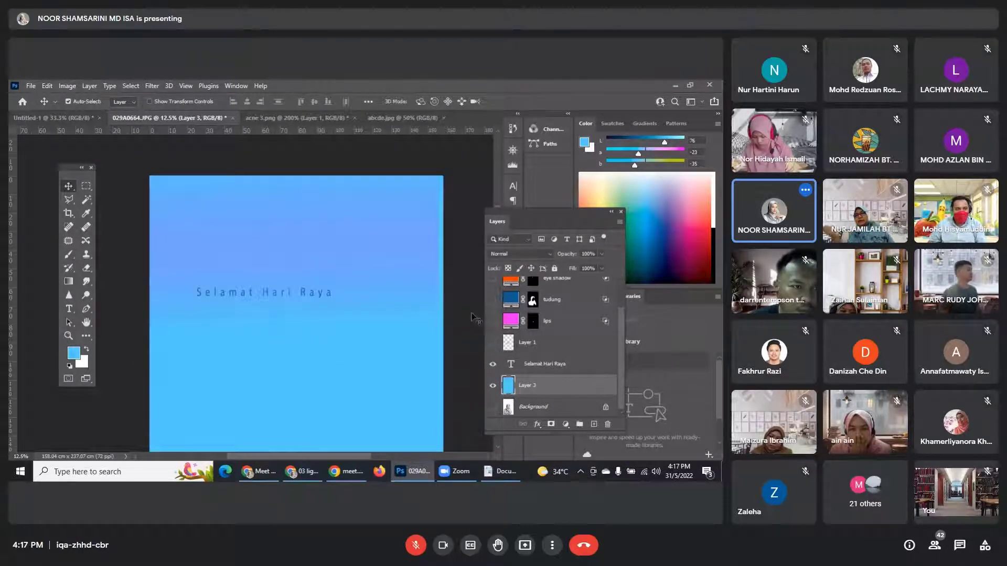
Select the "Selamat Hari Raya" text layer and move the greeting lower, near the middle of the blue background.
scroll(296, 376, up, 8)
scroll(294, 385, down, 10)
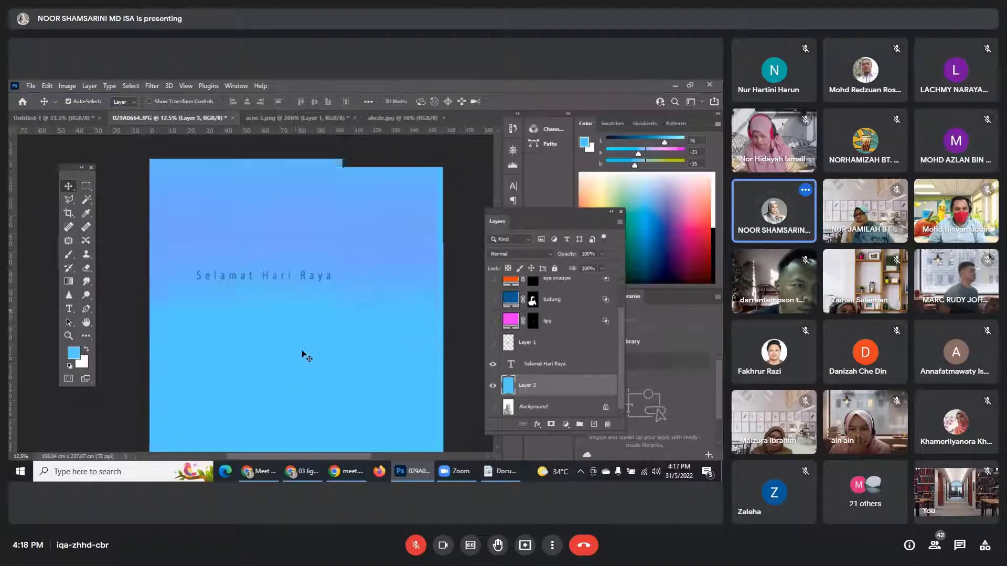
scroll(306, 353, down, 6)
scroll(308, 346, up, 2)
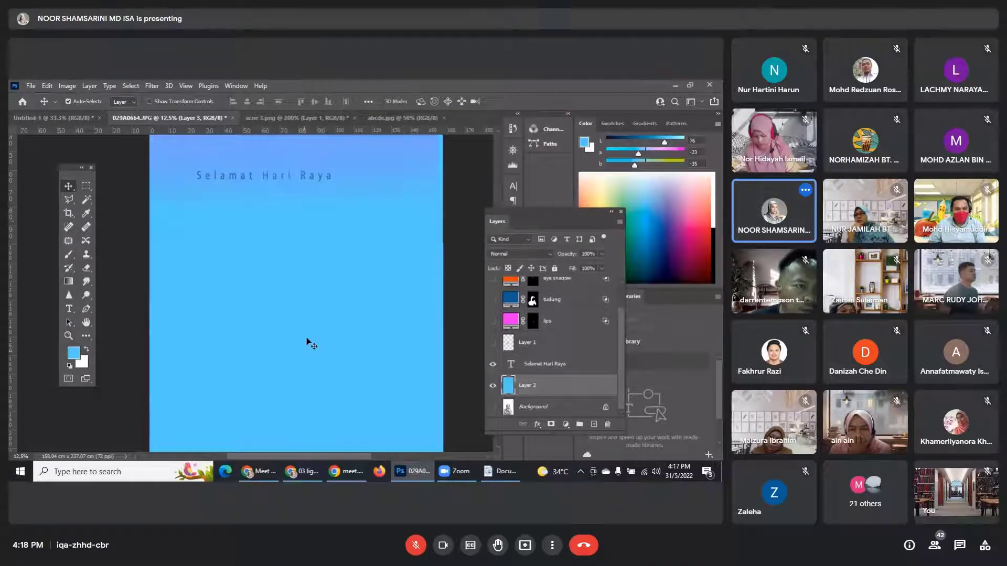
right_click(319, 180)
click(324, 191)
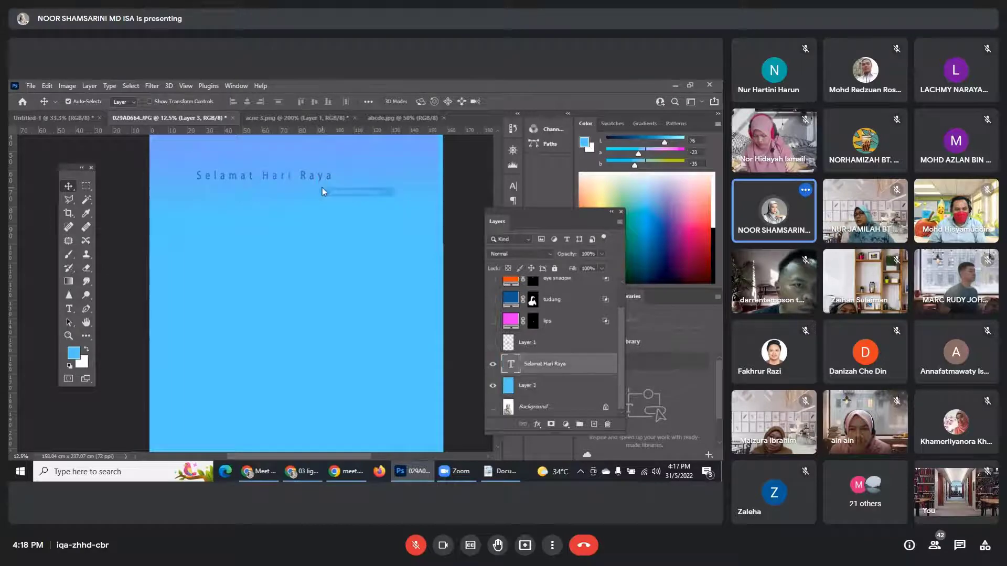
drag(323, 181, 359, 296)
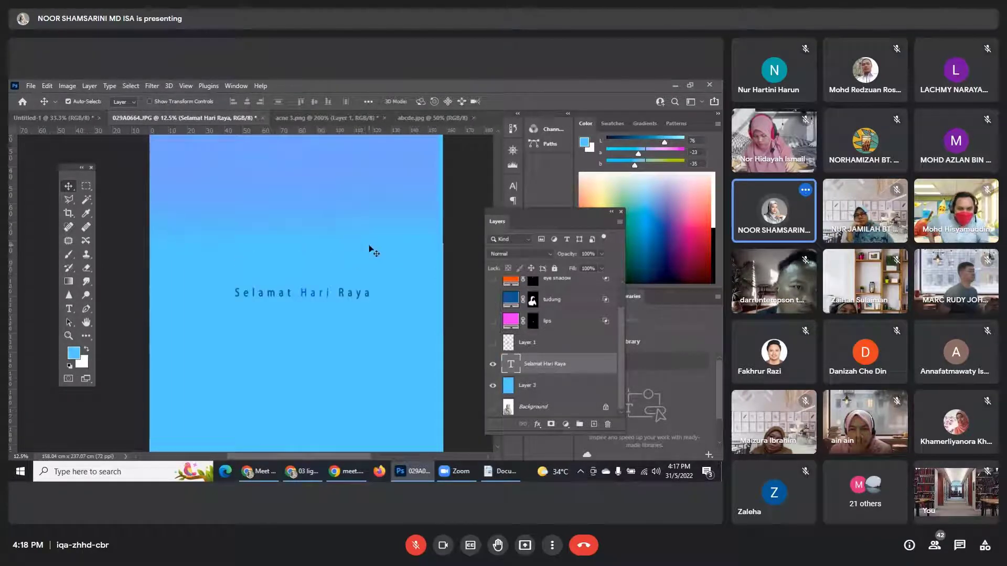
Switch to the Google Meet call in Chrome, turn on the camera and close the in-call messages.
click(255, 472)
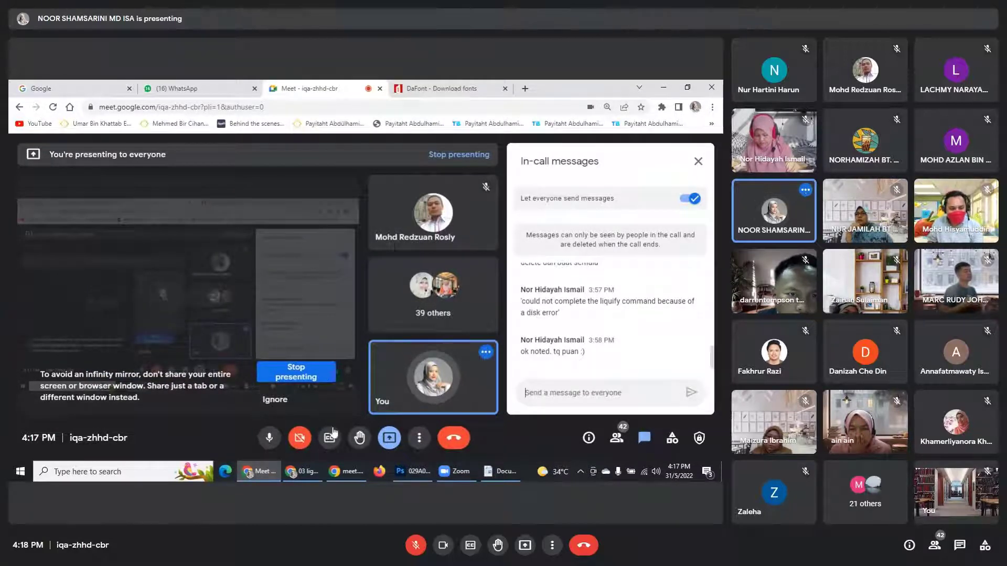
click(298, 444)
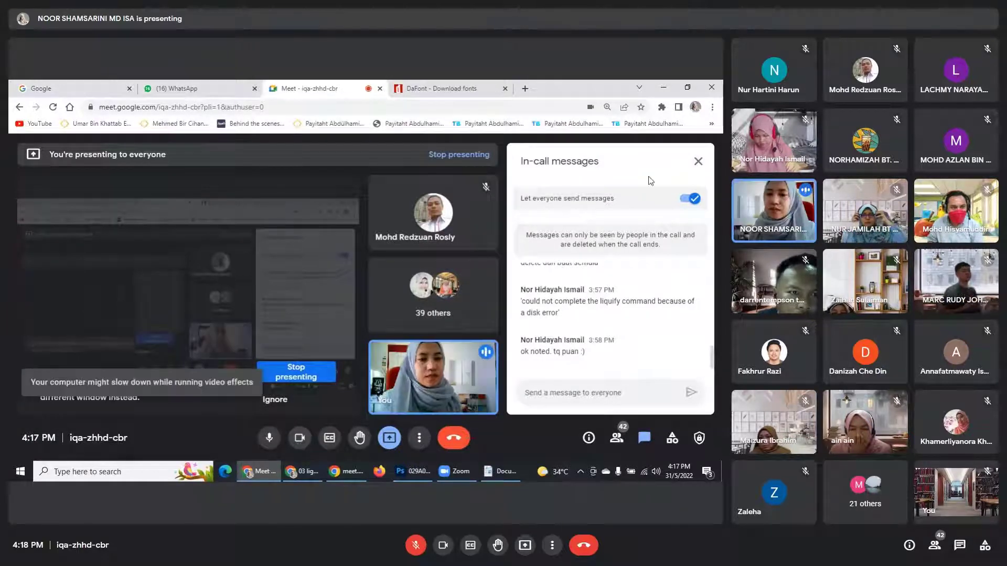
click(699, 163)
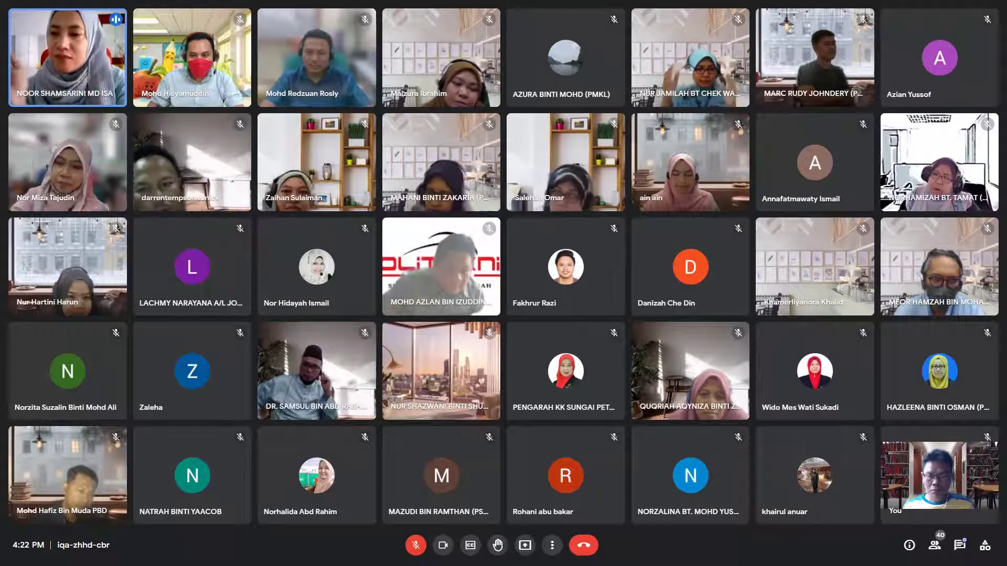
Send the message "Nak edit gambar tu bebaskah..?" to everyone in the call chat and close the chat.
click(959, 547)
click(960, 546)
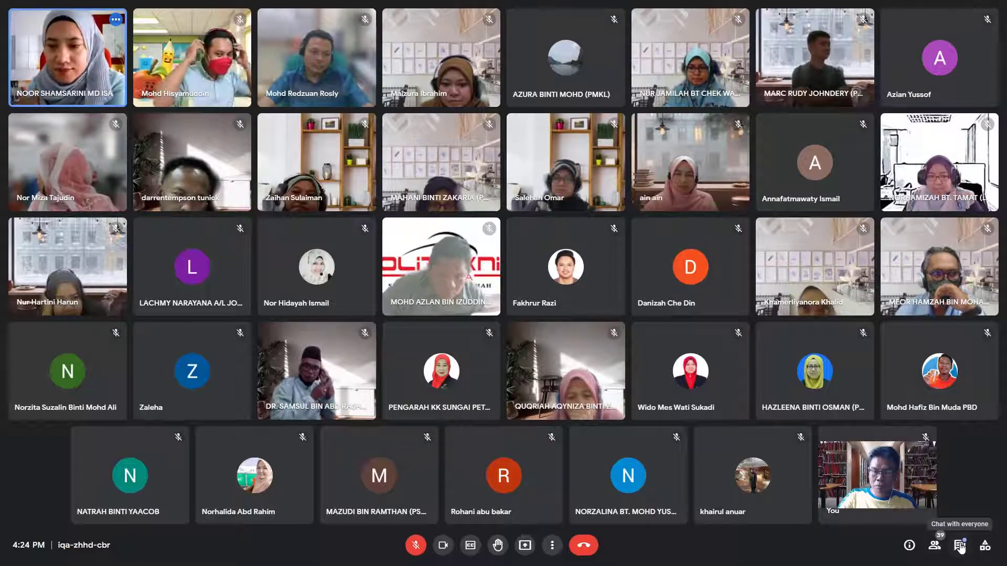
click(960, 546)
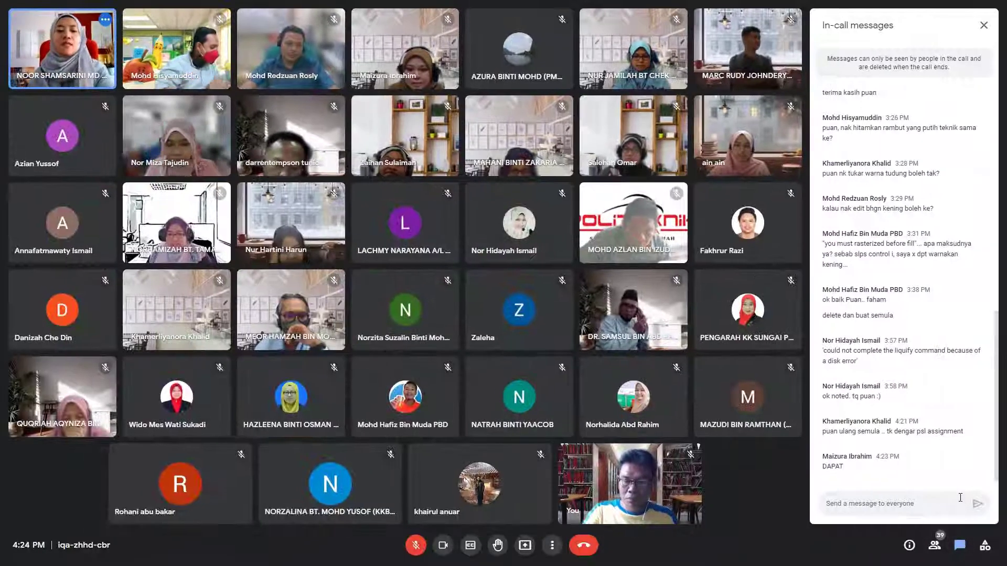
text(Nak ed)
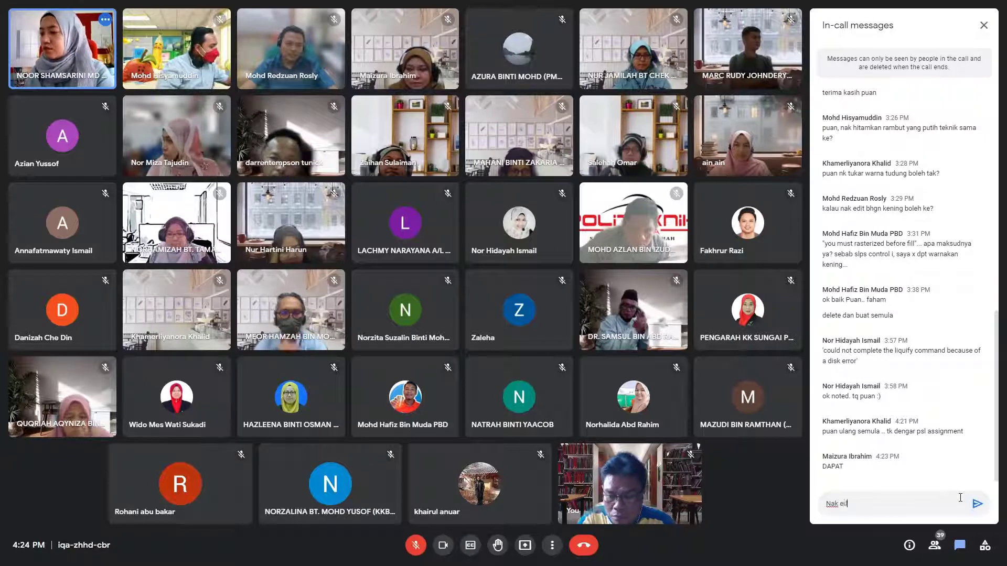
text(it gam)
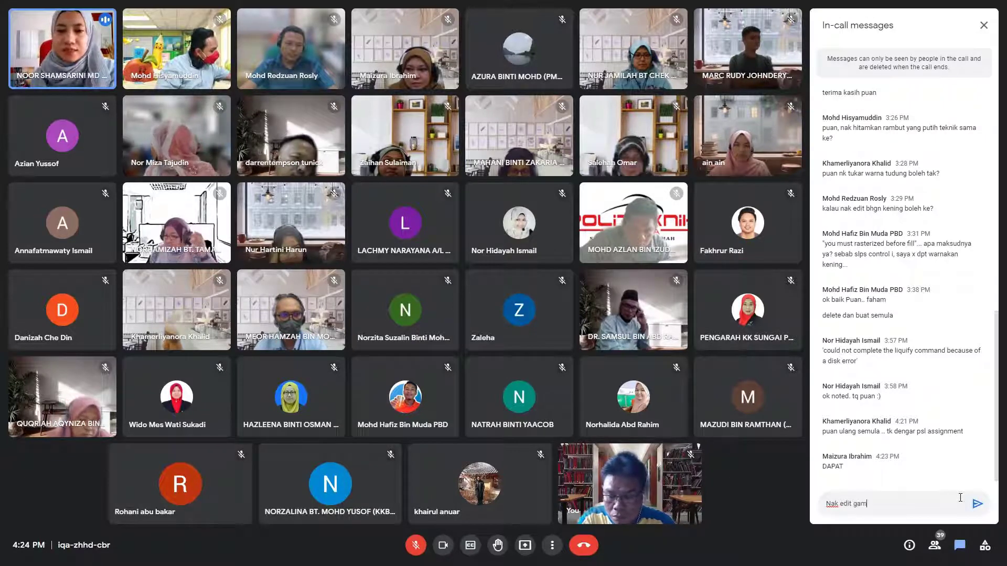
text(bar tu)
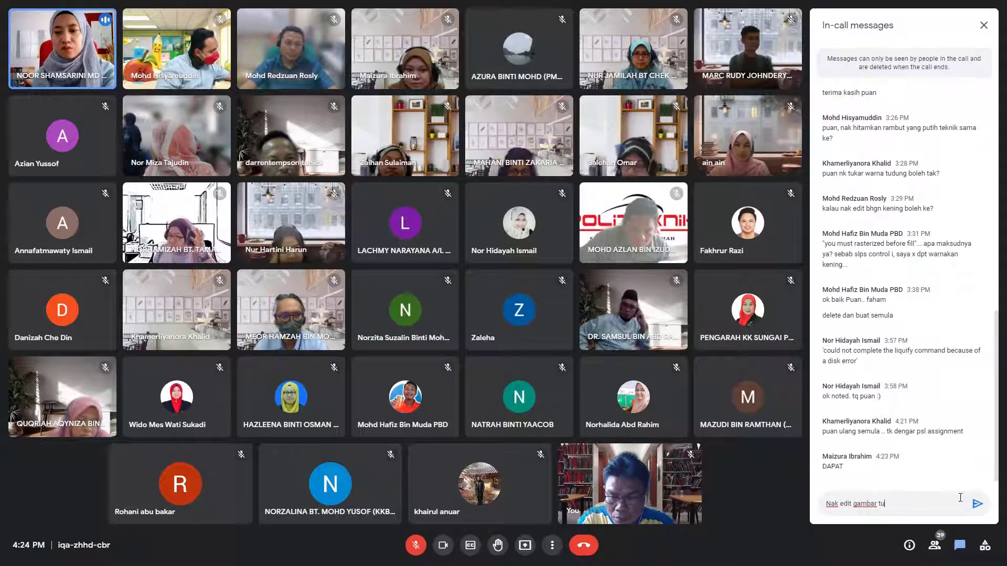
text( be)
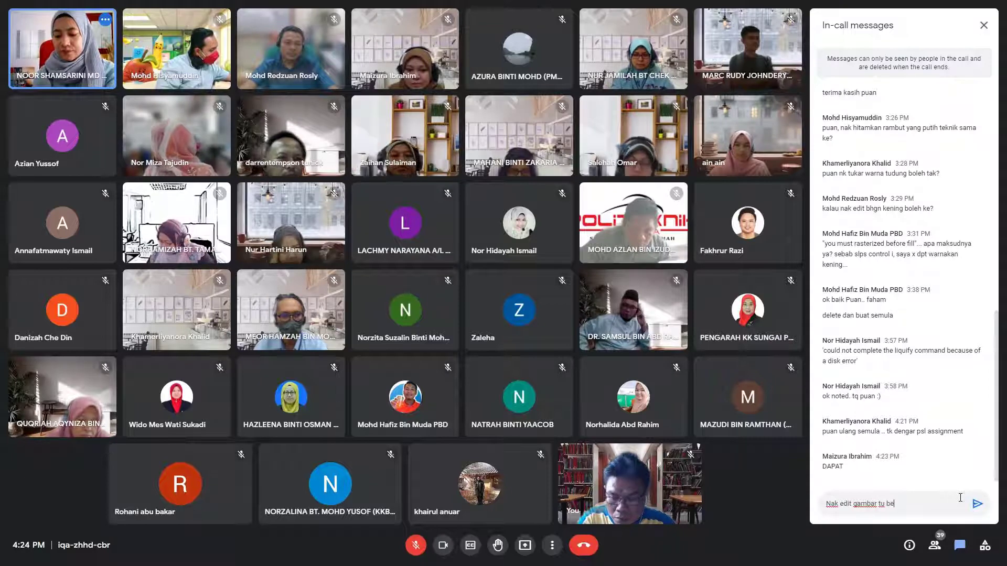
text(bas)
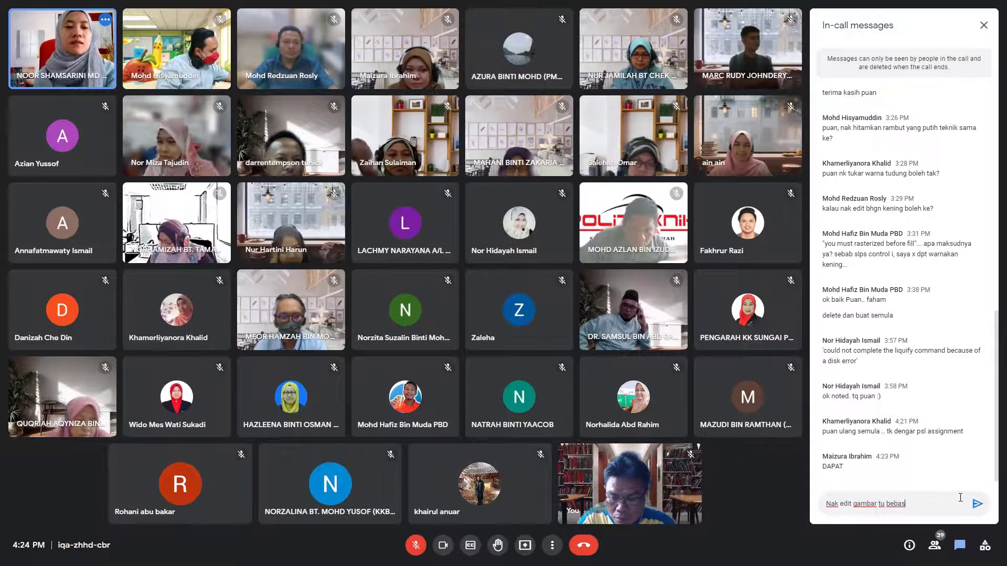
text(kah..?)
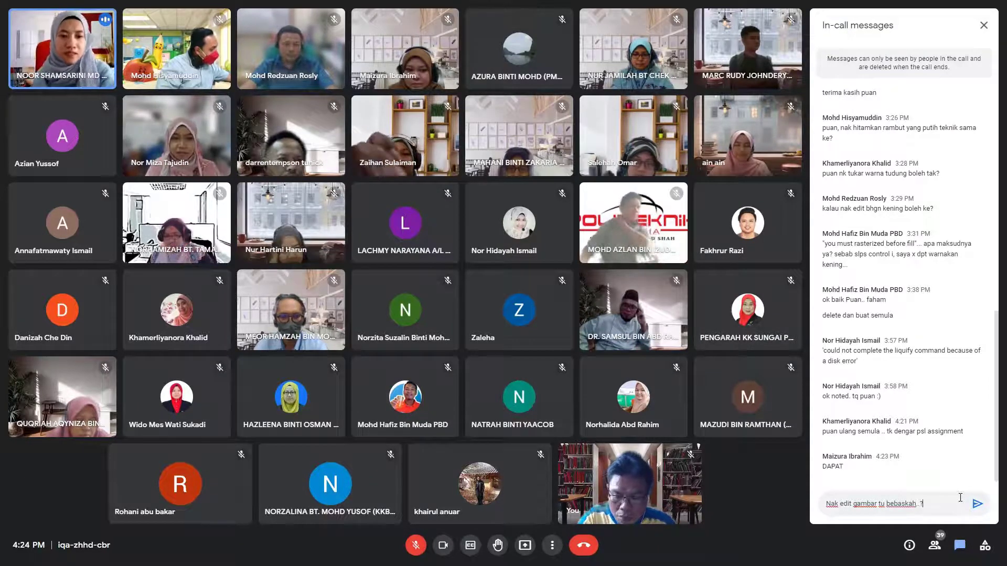
key(Return)
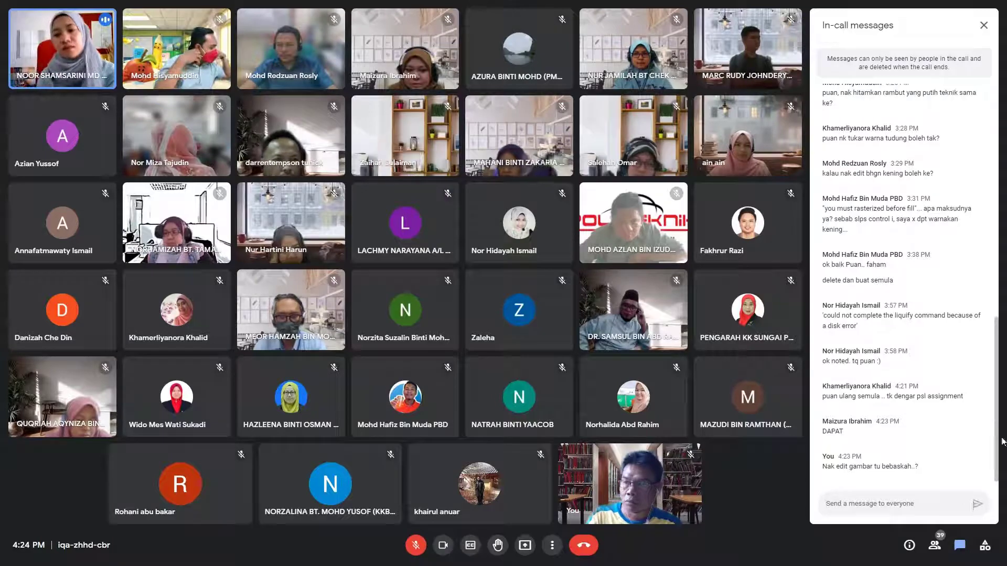
click(983, 26)
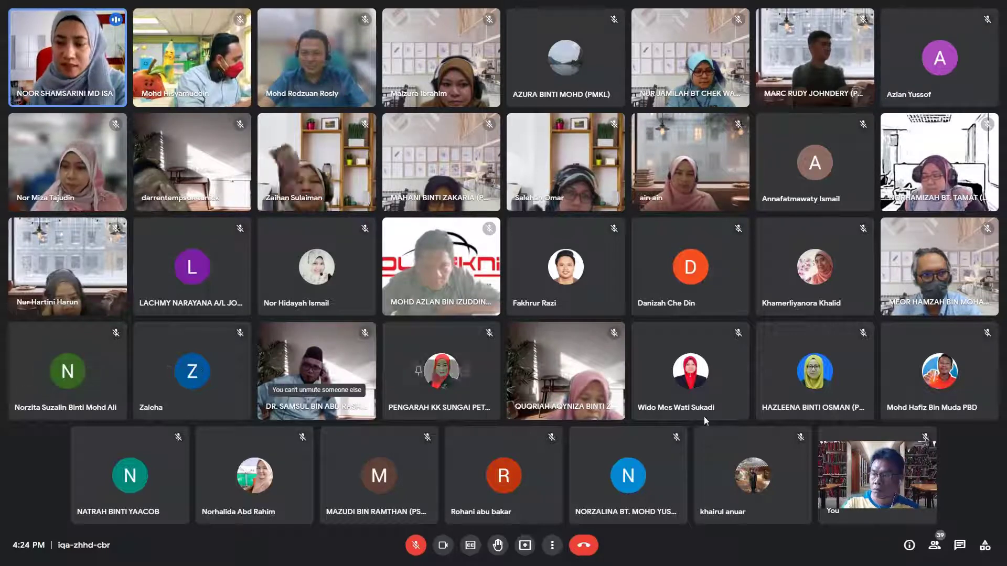
Send everyone in the call chat a reply beginning "Faham" that addresses the presenter and ends with "Okey..!", and close the chat.
click(958, 546)
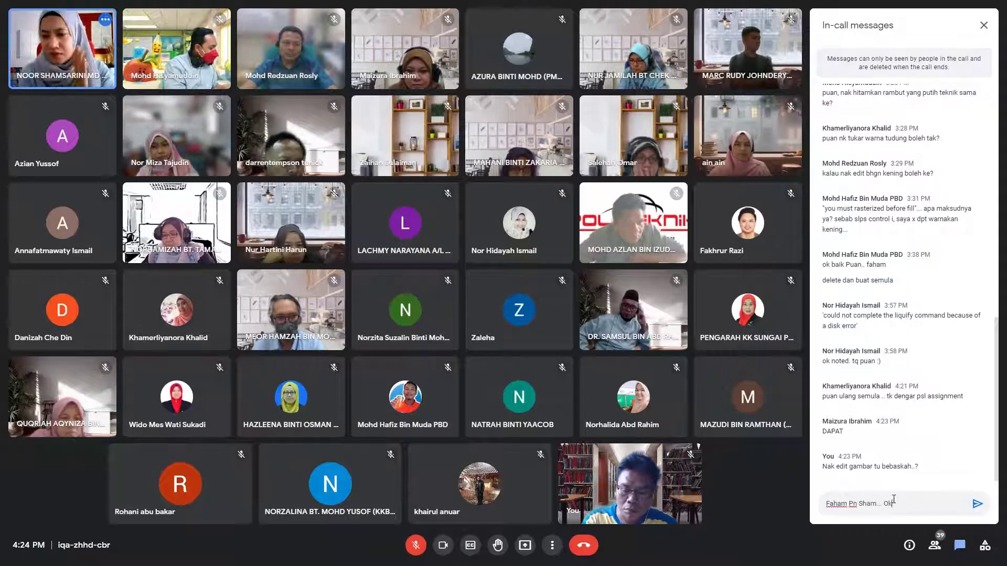
text(ey..!)
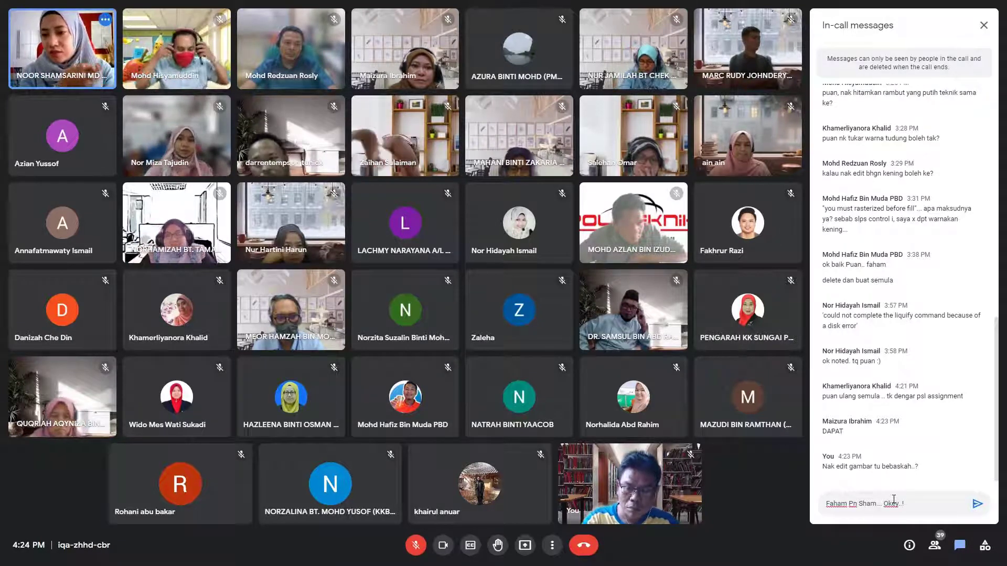
key(Return)
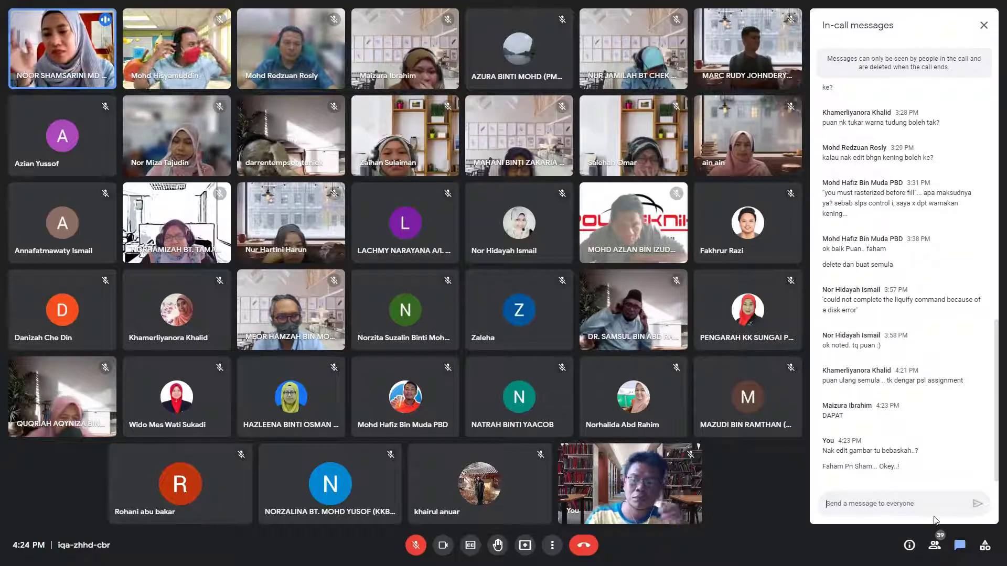
click(984, 26)
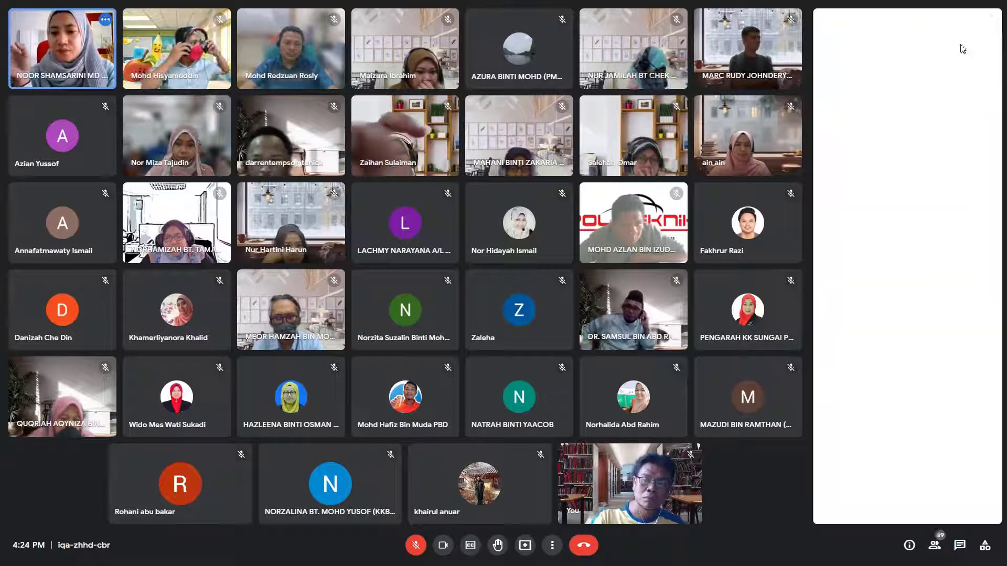